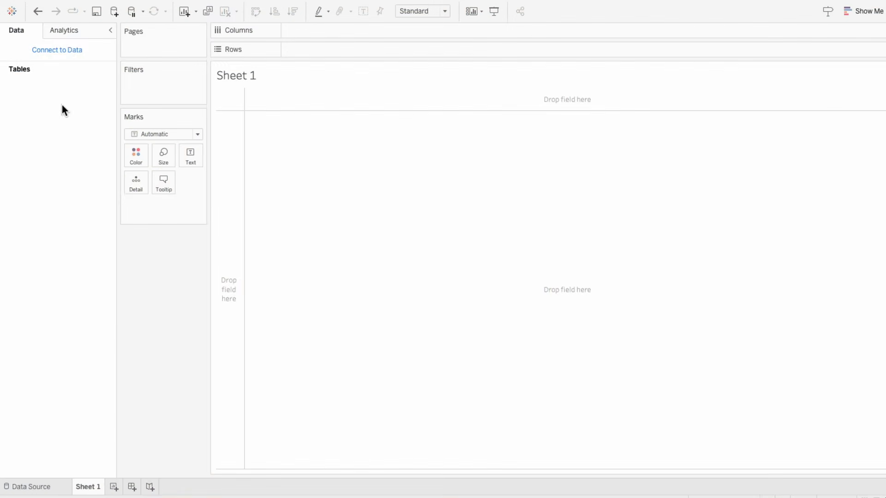
# Step: Connect to the Excel workbook Sample 3.xlsx and add the Order-Sales Data table to the data source
pyautogui.click(65, 48)
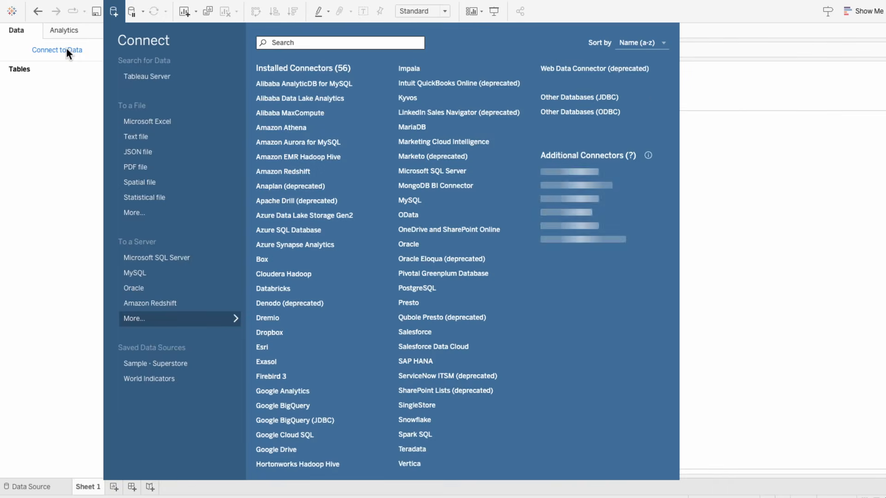
pyautogui.click(156, 121)
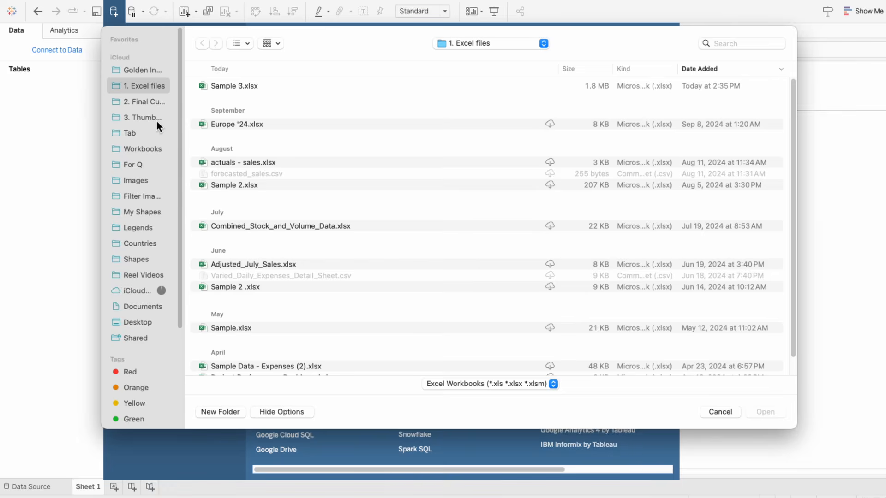
pyautogui.click(239, 86)
pyautogui.doubleClick(240, 86)
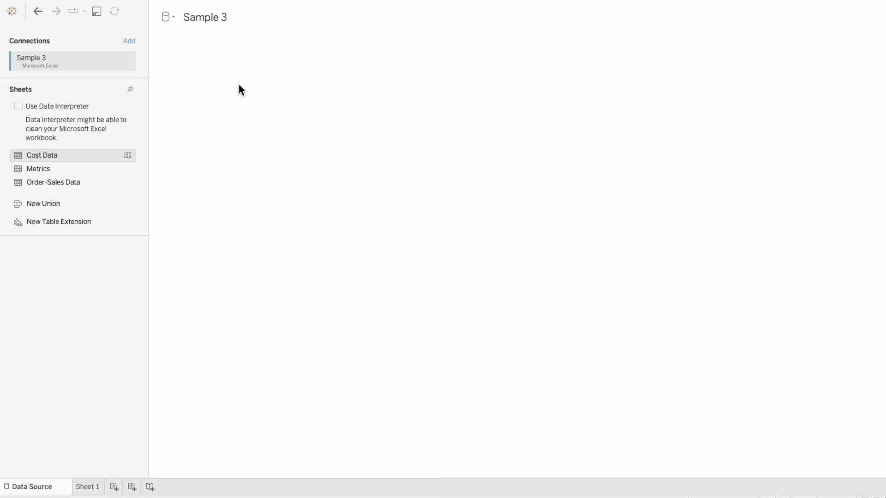
pyautogui.moveTo(67, 183); pyautogui.dragTo(255, 133)
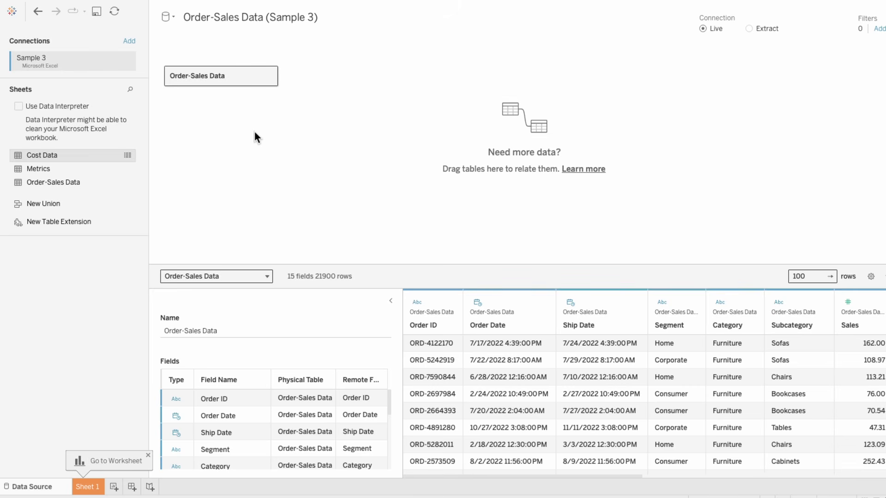
# Step: Create a new dashboard using floating objects and set its fixed width to 1300 px
pyautogui.click(90, 487)
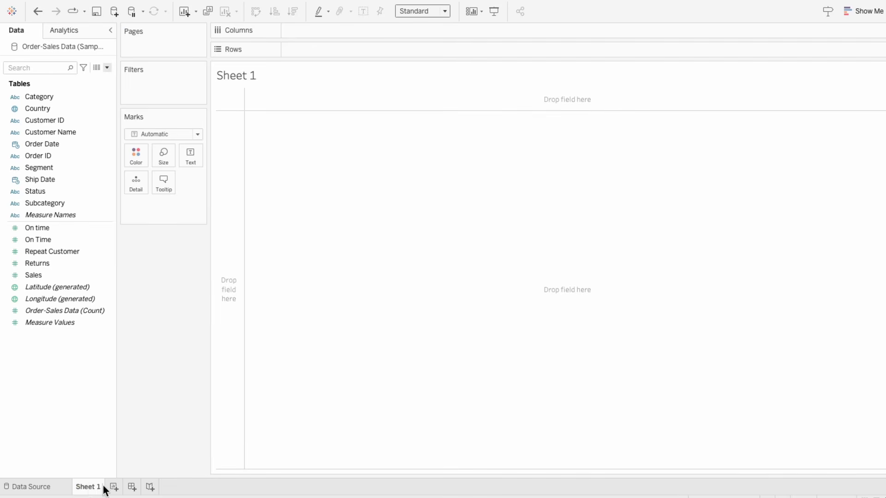
pyautogui.click(132, 488)
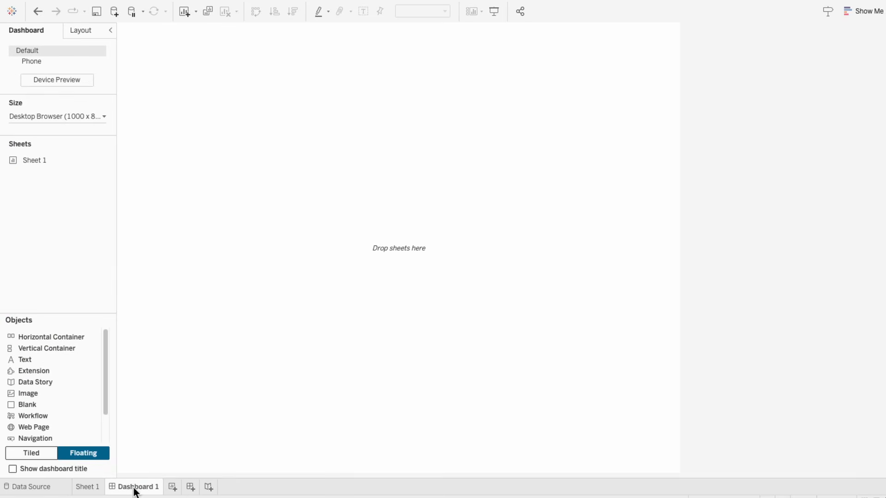
pyautogui.click(101, 456)
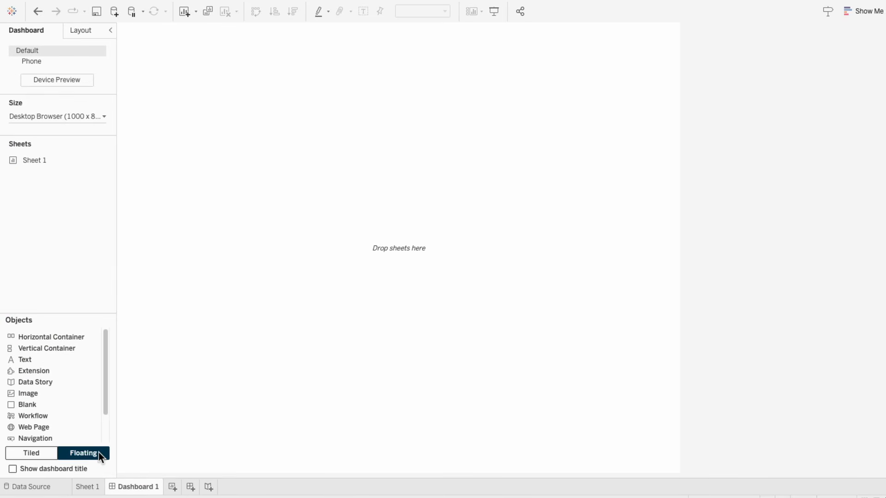
pyautogui.click(45, 115)
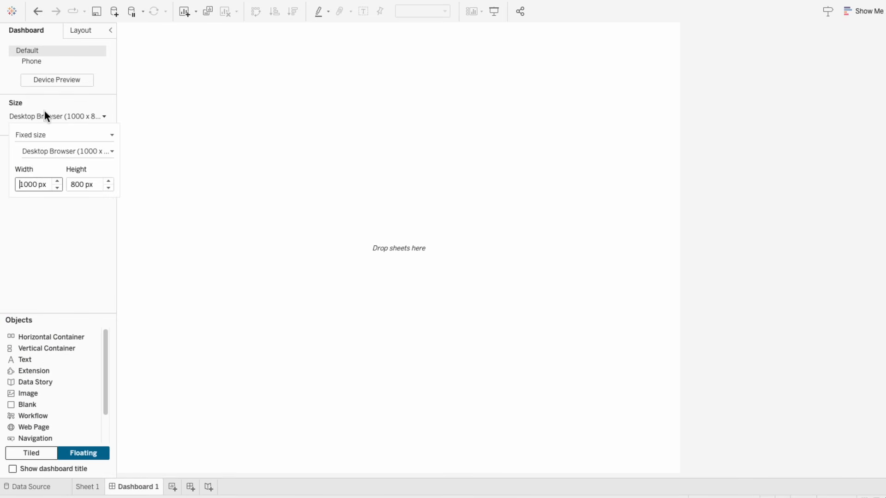
pyautogui.doubleClick(32, 183)
pyautogui.write('1300')
pyautogui.press('Return')
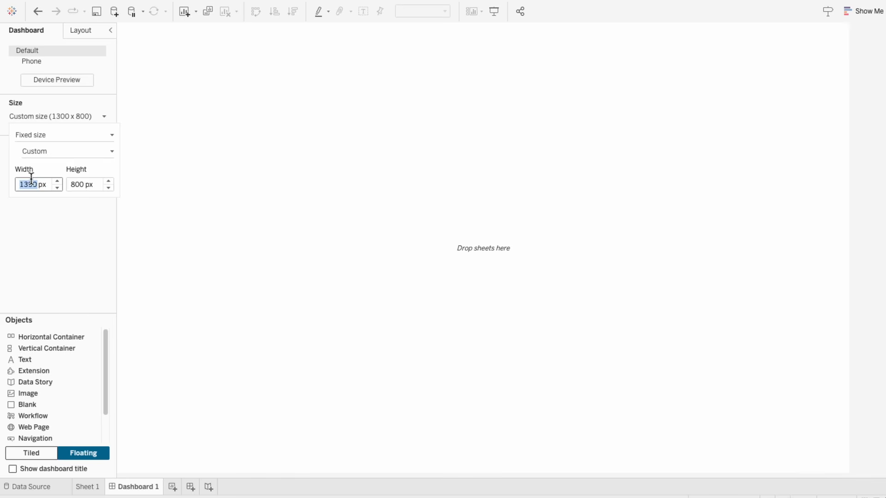
pyautogui.click(43, 239)
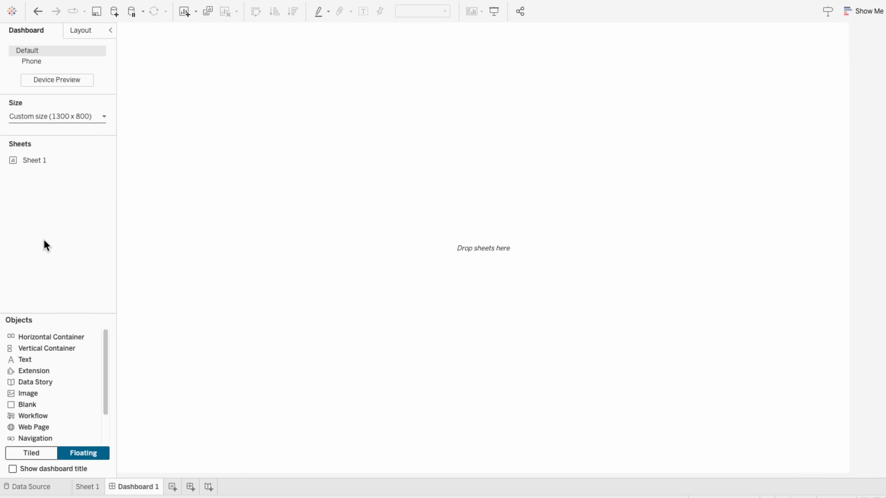
# Step: Add a floating image object to the dashboard using the file Orange - Red Background.png with Fit Image enabled
pyautogui.moveTo(30, 393); pyautogui.dragTo(301, 282)
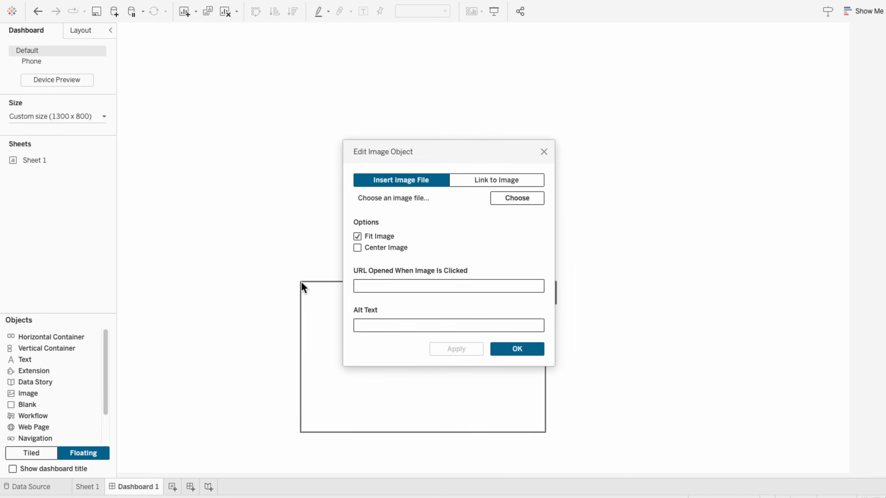
pyautogui.click(510, 199)
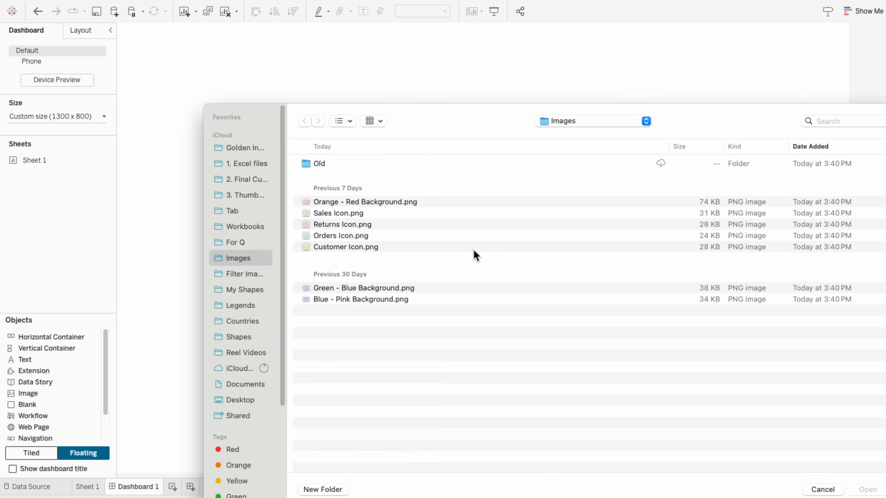
pyautogui.doubleClick(469, 203)
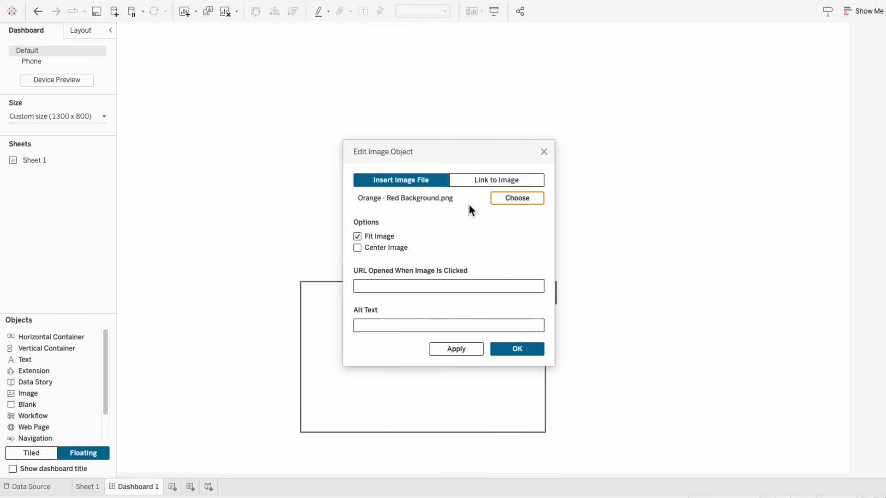
pyautogui.click(511, 349)
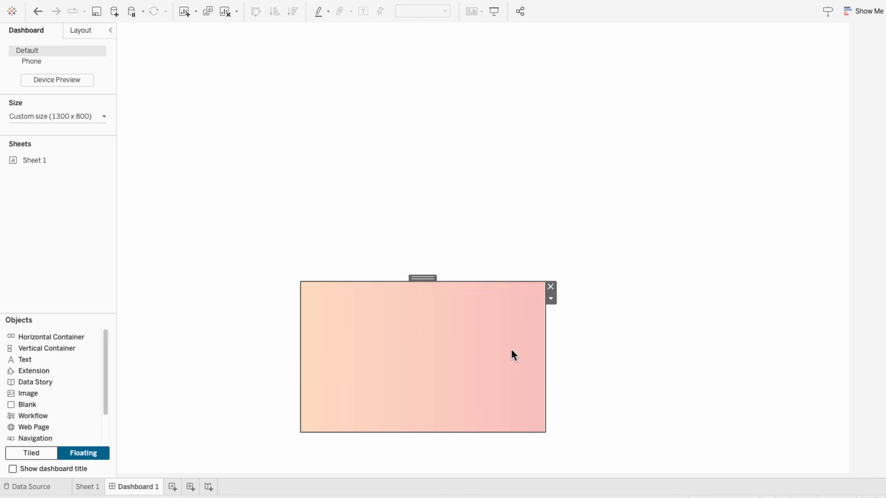
# Step: Set the background image's position to x 0, y 0 and its size to 1300 by 800
pyautogui.click(73, 30)
pyautogui.click(16, 145)
pyautogui.write('0')
pyautogui.press('Tab')
pyautogui.write('0')
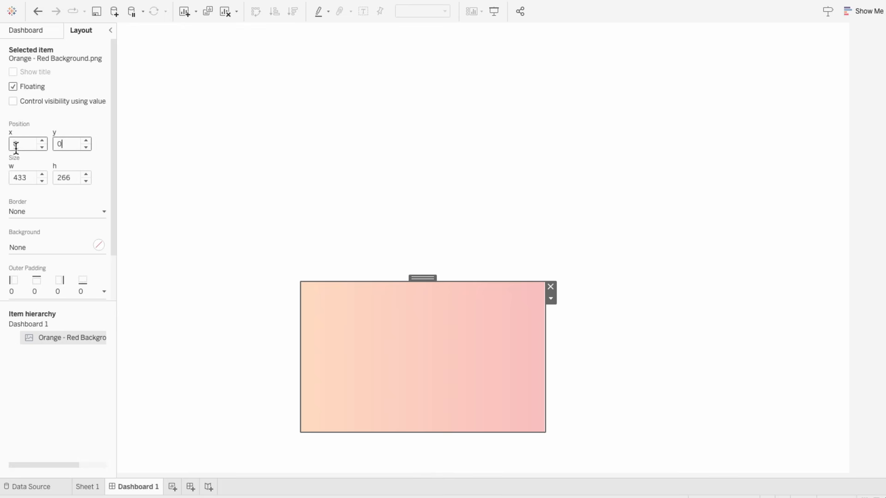
pyautogui.press('Tab')
pyautogui.write('1300')
pyautogui.press('Tab')
pyautogui.write('800')
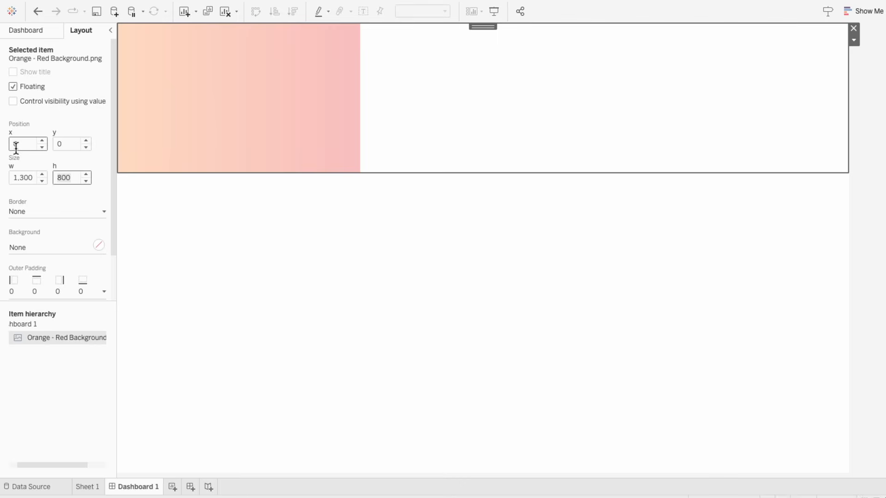
pyautogui.press('Return')
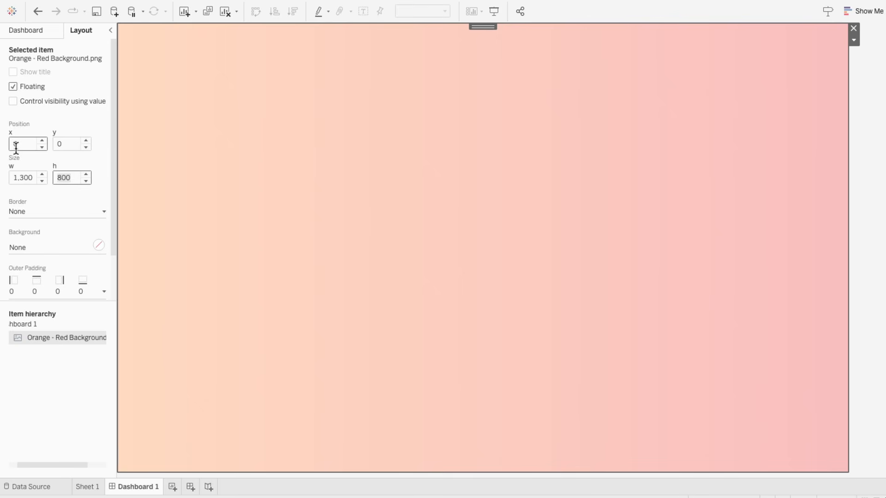
# Step: Move Sheet 1 after Dashboard 1 and create a calculated field named Box containing an empty string ("")
pyautogui.click(87, 487)
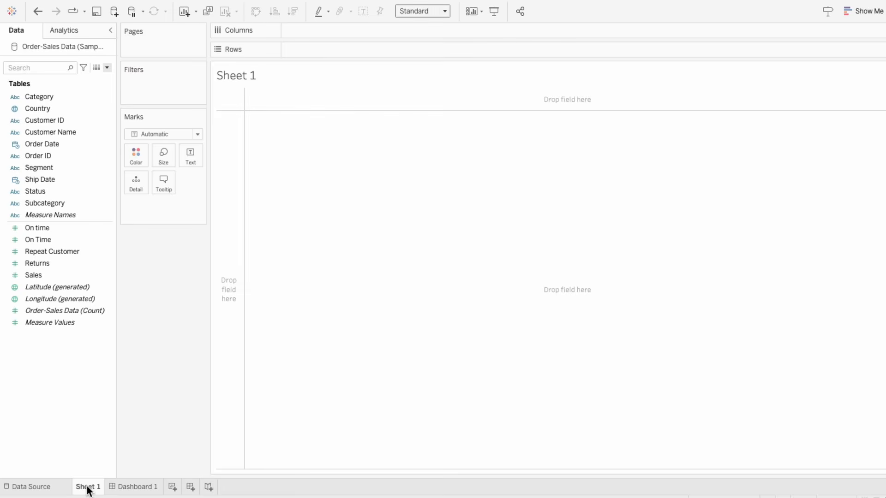
pyautogui.moveTo(134, 489); pyautogui.dragTo(157, 490)
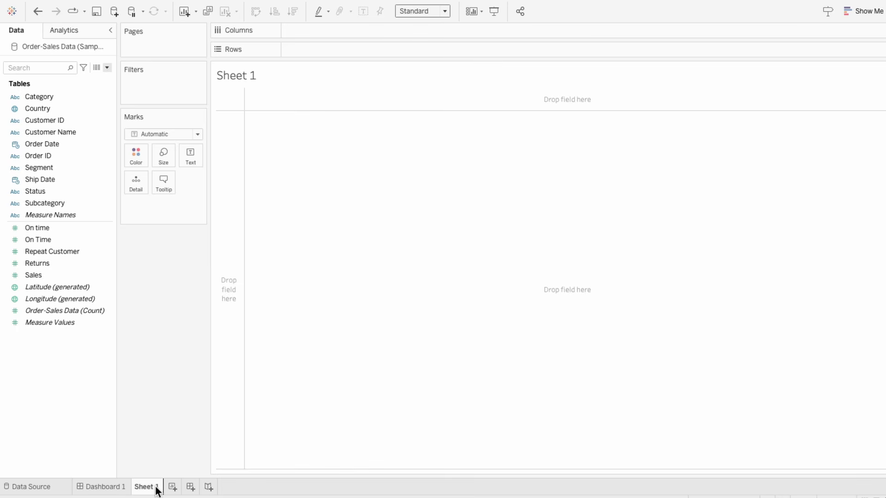
pyautogui.click(108, 67)
pyautogui.click(104, 76)
pyautogui.write('Box')
pyautogui.press('Tab')
pyautogui.write('""')
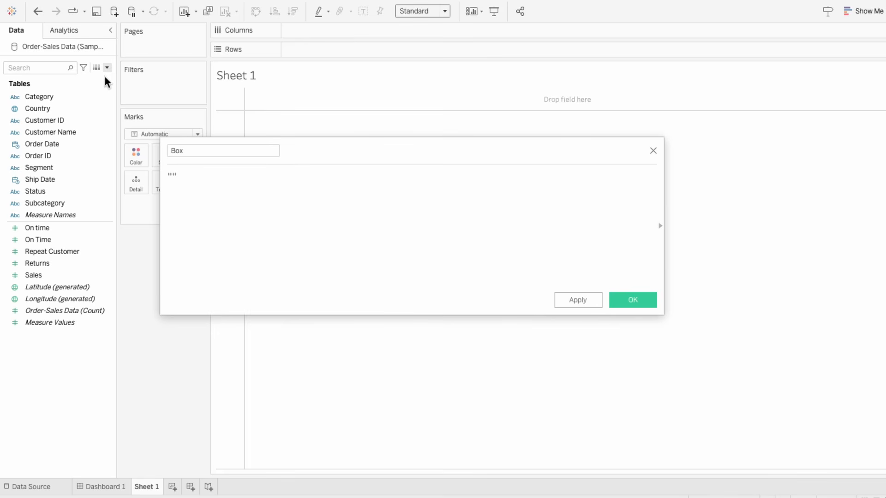
pyautogui.click(633, 300)
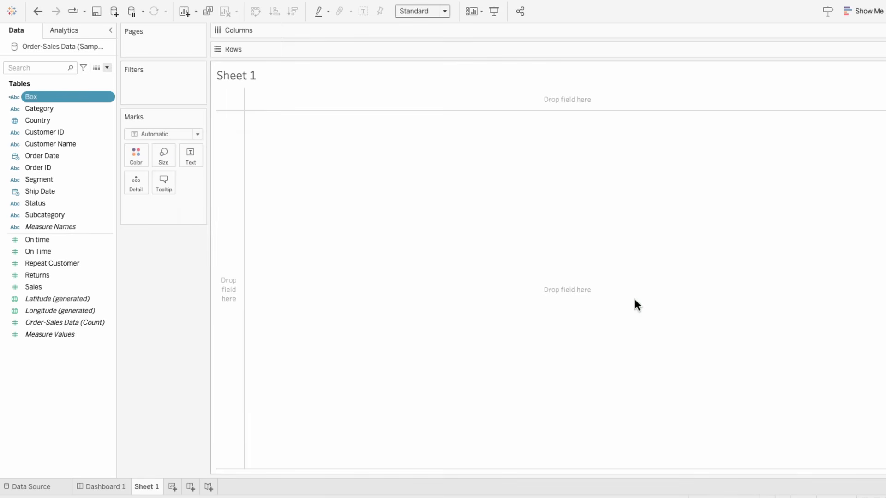
# Step: Add the Box field to the marks of Sheet 1 as a label
pyautogui.moveTo(68, 98); pyautogui.dragTo(162, 203)
pyautogui.click(132, 205)
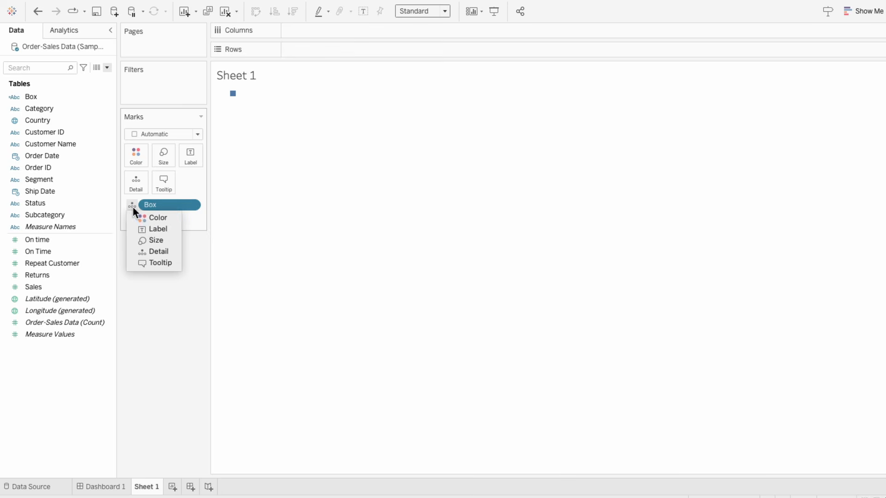
pyautogui.click(145, 229)
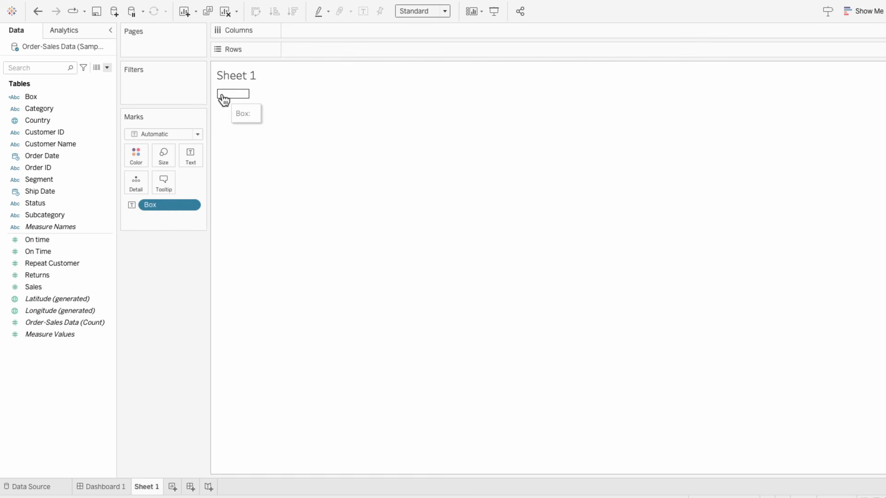
# Step: Clear all content from the tooltip of Sheet 1
pyautogui.click(163, 181)
pyautogui.press('super+a')
pyautogui.press('BackSpace')
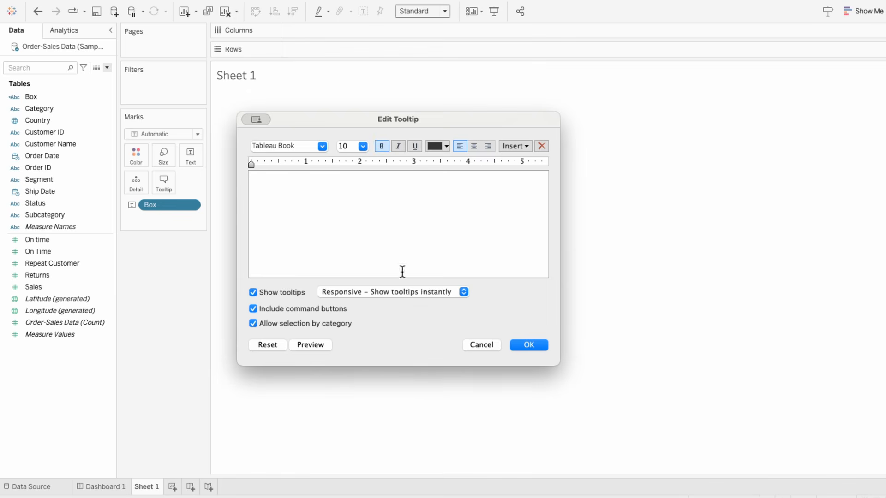
pyautogui.click(513, 345)
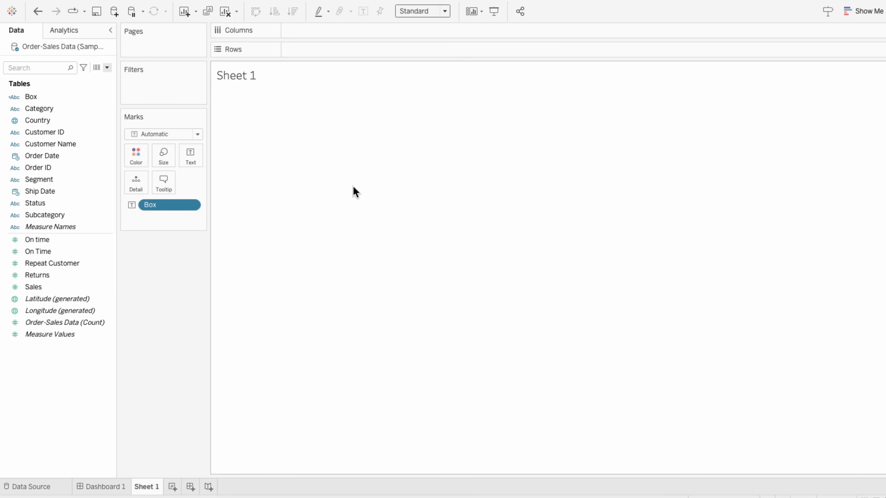
# Step: Add an empty area annotation to the Box mark on Sheet 1
pyautogui.rightClick(234, 96)
pyautogui.moveTo(259, 156)
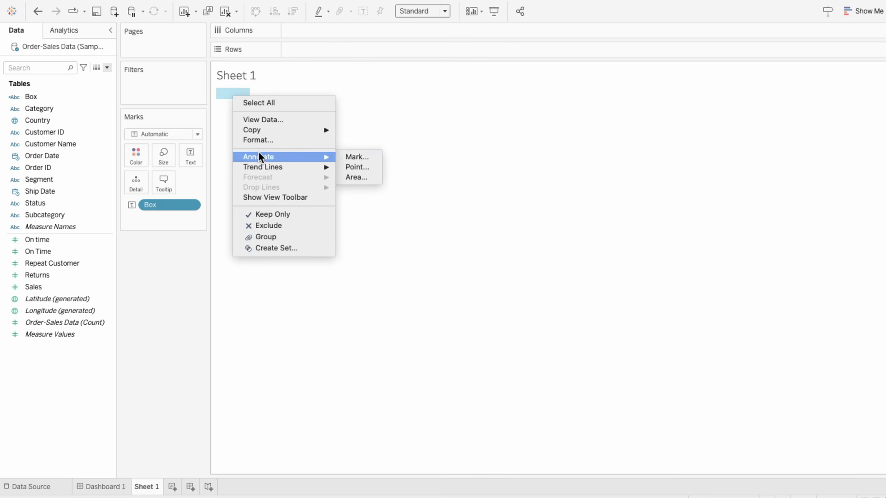
pyautogui.click(355, 178)
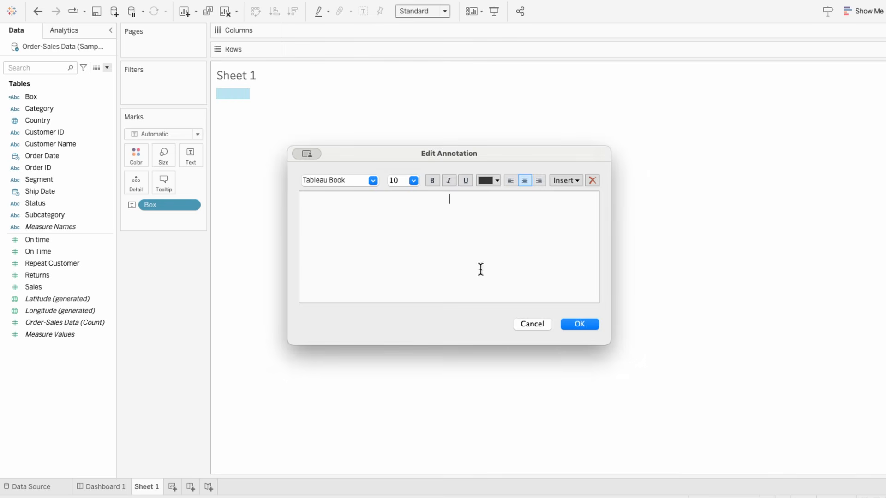
pyautogui.click(586, 324)
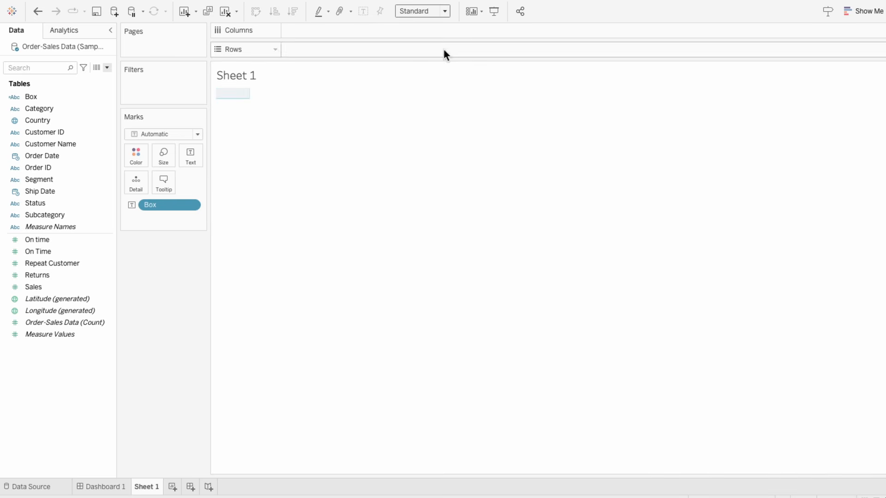
# Step: Set the sheet's fit to Entire View and reposition the area annotation so it covers the view
pyautogui.click(429, 12)
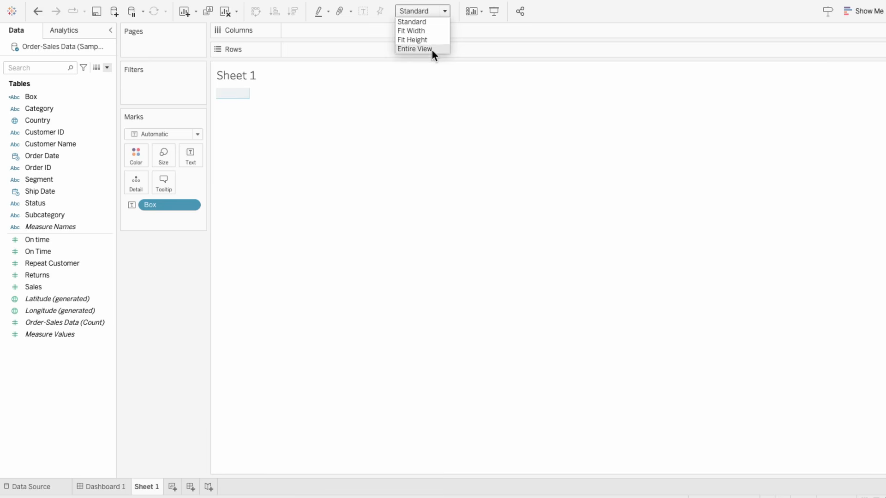
pyautogui.click(416, 49)
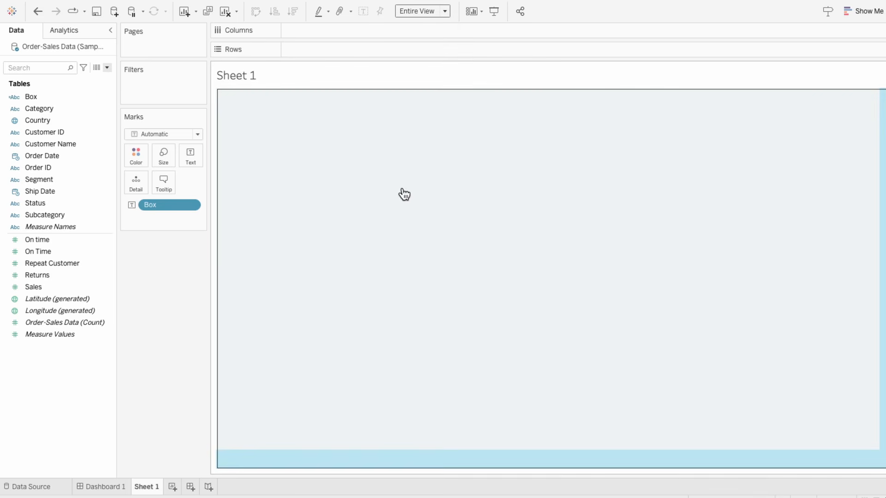
pyautogui.click(404, 194)
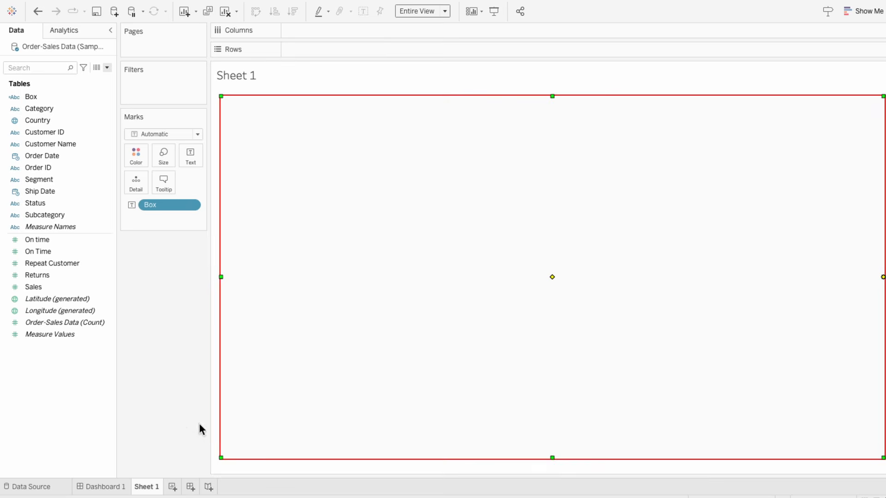
# Step: Place Sheet 1 as a floating object in the upper-left corner of Dashboard 1 and hide its title
pyautogui.click(101, 489)
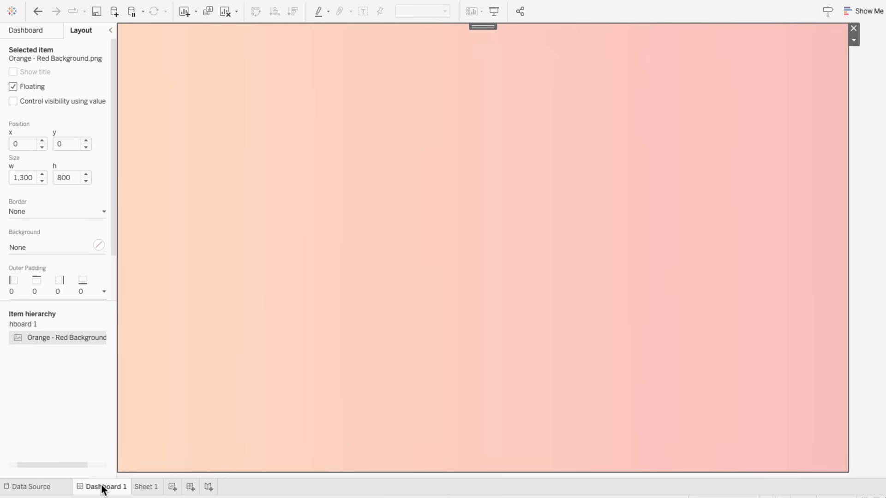
pyautogui.click(29, 31)
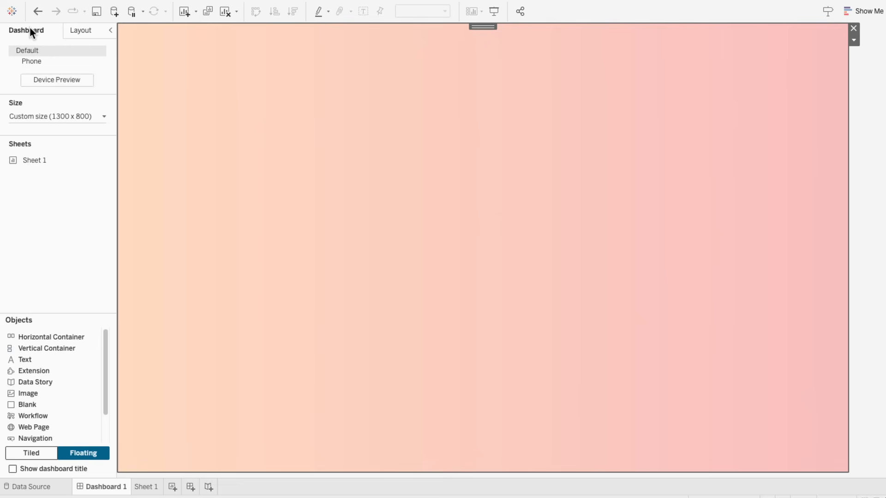
pyautogui.moveTo(31, 160); pyautogui.dragTo(120, 27)
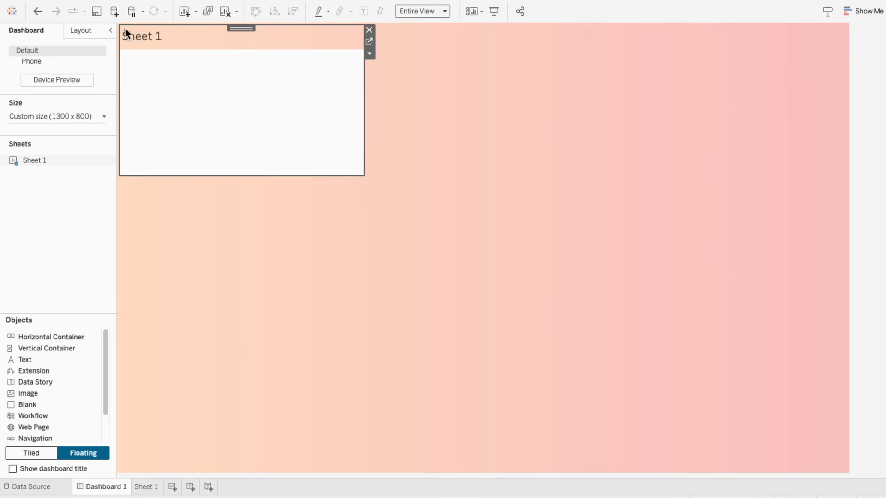
pyautogui.rightClick(124, 32)
pyautogui.click(153, 58)
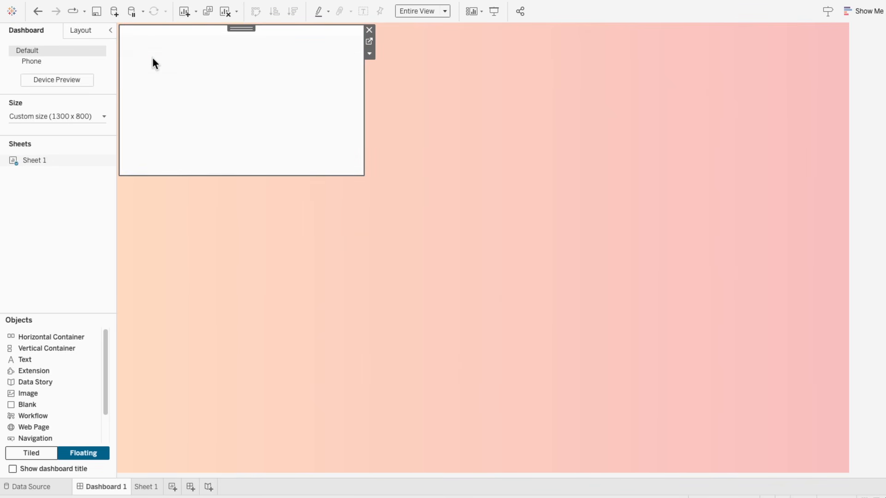
# Step: Set the floating Sheet 1's position to x 0, y 0 and its size to 1300 wide by 800 high
pyautogui.click(81, 31)
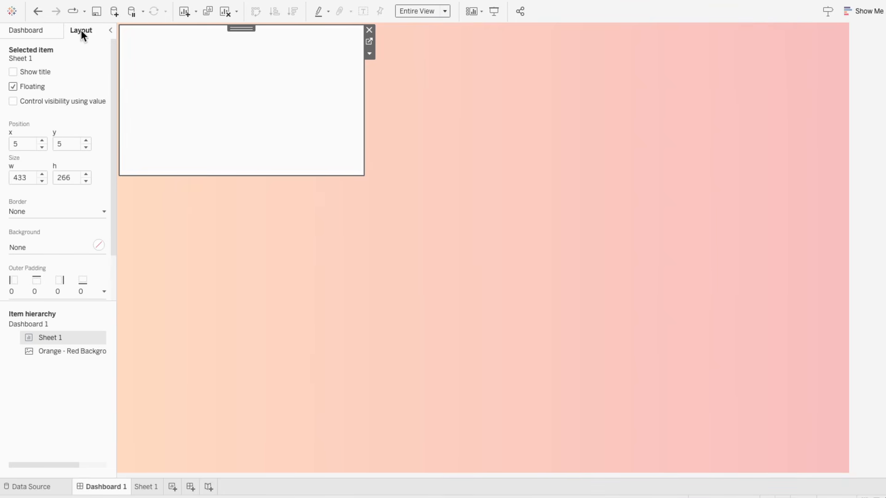
pyautogui.write('0')
pyautogui.press('Tab')
pyautogui.write('0')
pyautogui.press('Tab')
pyautogui.write('1300')
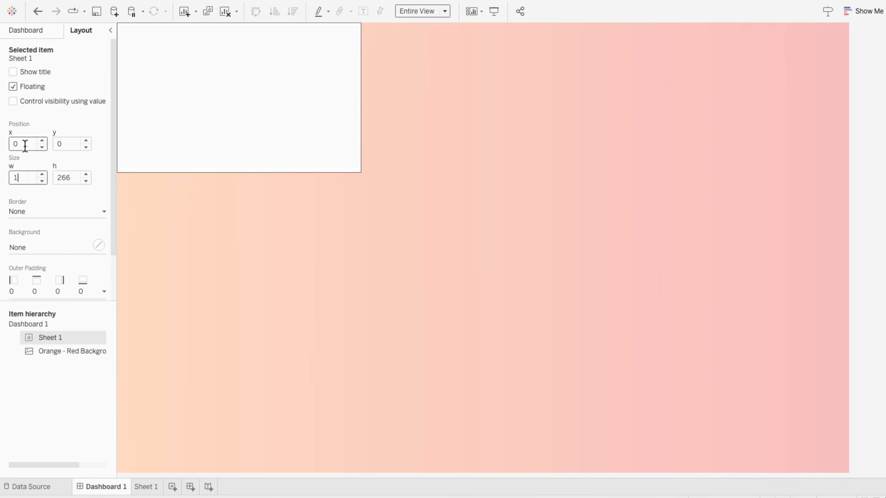
pyautogui.press('Tab')
pyautogui.write('800')
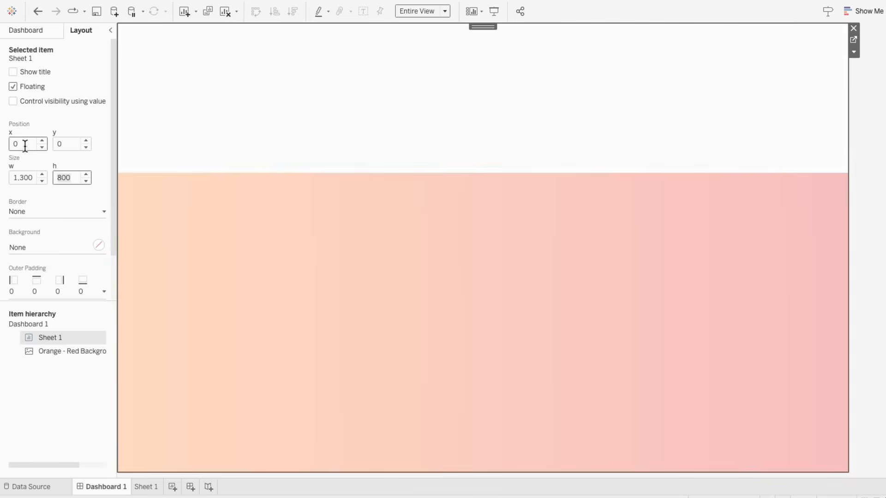
pyautogui.press('Return')
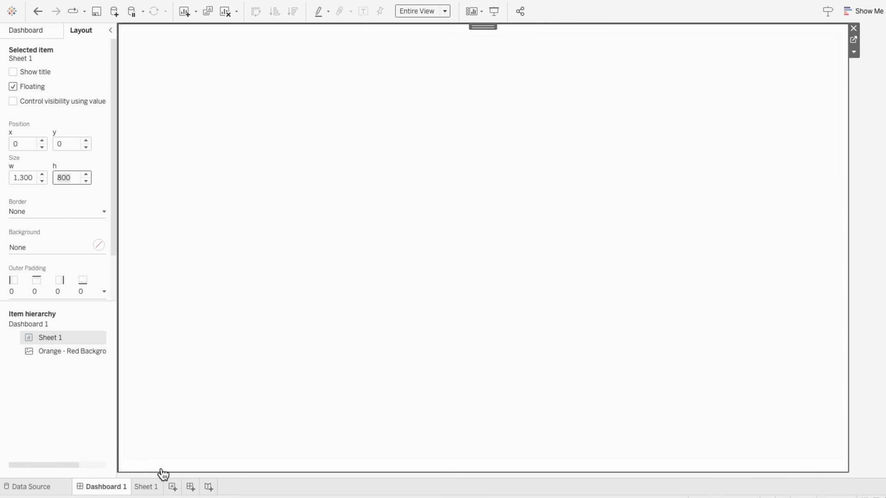
# Step: Set the worksheet shading of Sheet 1 to None so the gradient background shows through
pyautogui.rightClick(162, 471)
pyautogui.click(183, 351)
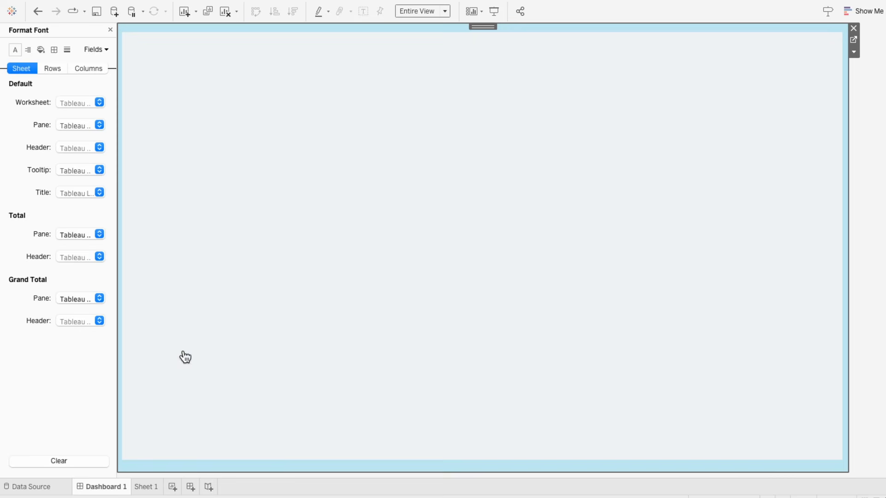
pyautogui.click(42, 48)
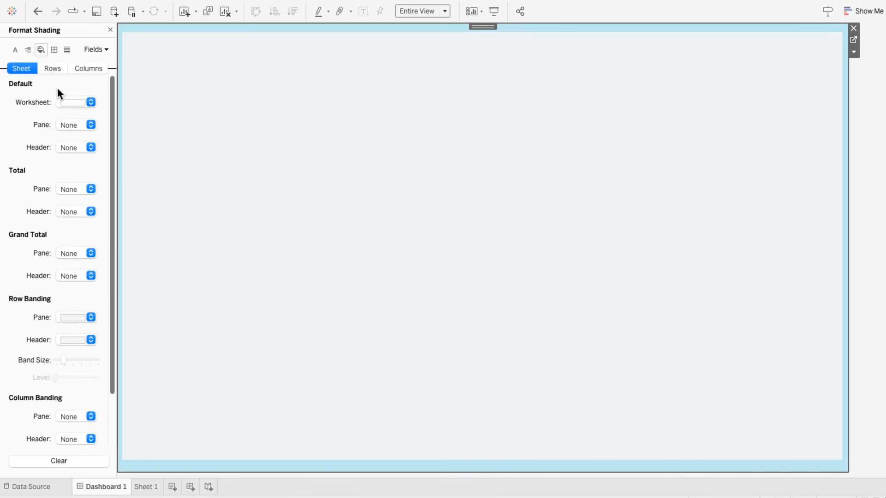
pyautogui.click(69, 102)
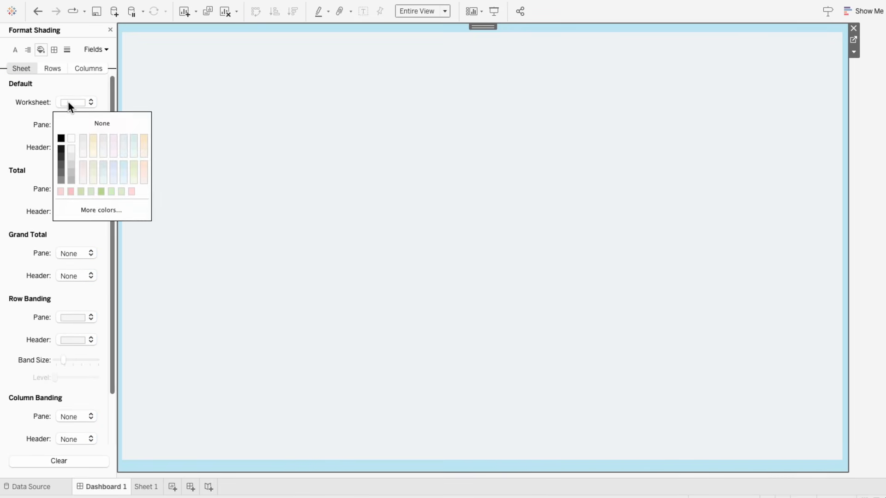
pyautogui.click(110, 30)
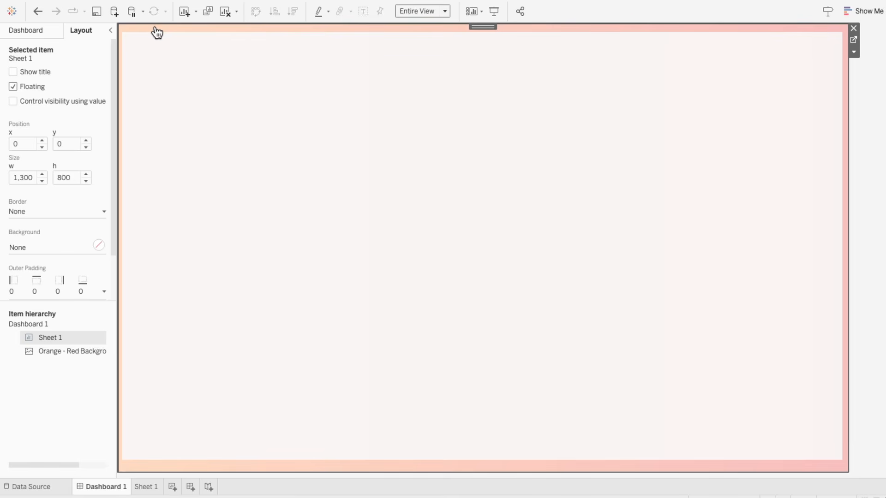
# Step: Format the large area annotation's shading as white at 40% opacity
pyautogui.click(187, 146)
pyautogui.rightClick(187, 145)
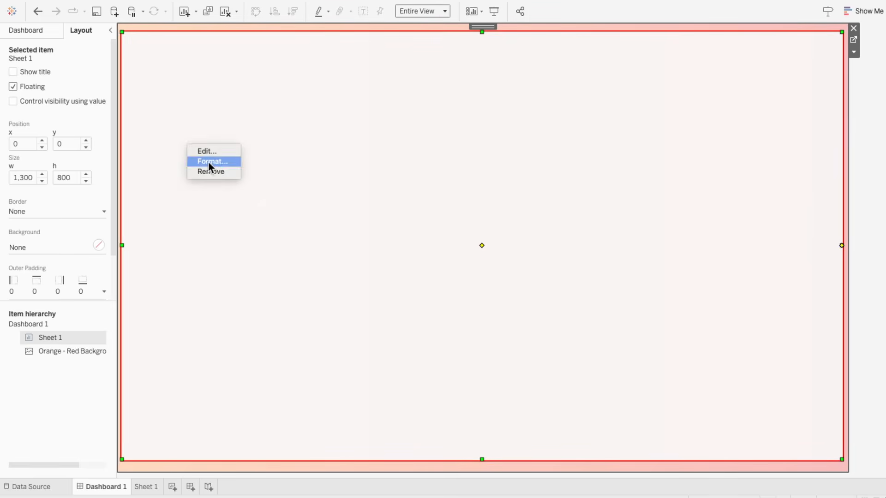
pyautogui.click(208, 162)
pyautogui.click(77, 92)
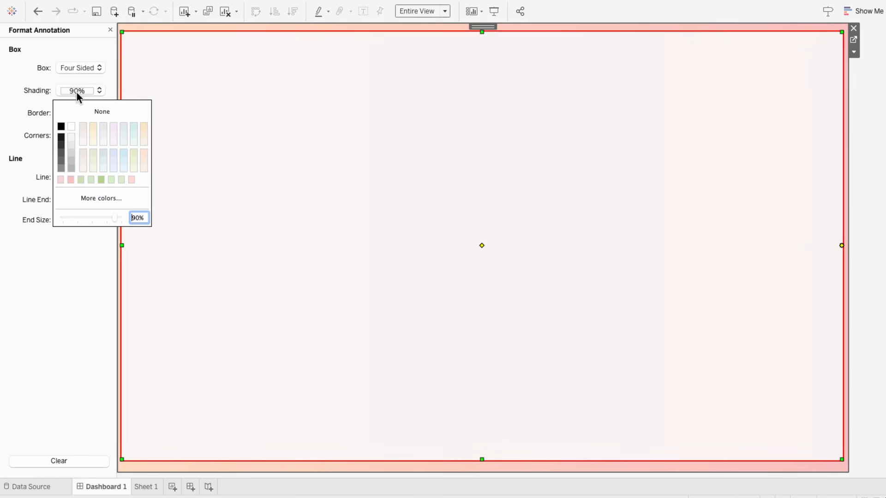
pyautogui.click(72, 124)
pyautogui.write('40')
pyautogui.press('Return')
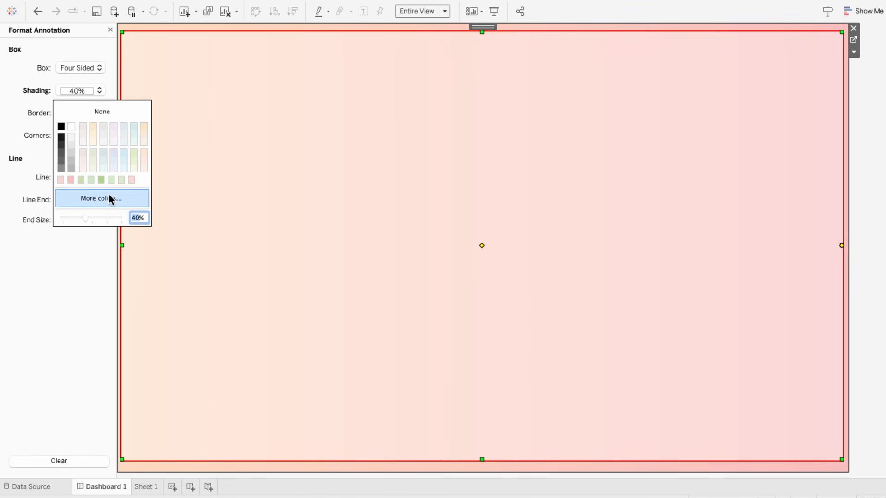
# Step: Give the large area annotation a thin solid white border and Very Rounded corners
pyautogui.click(39, 122)
pyautogui.click(68, 113)
pyautogui.click(69, 144)
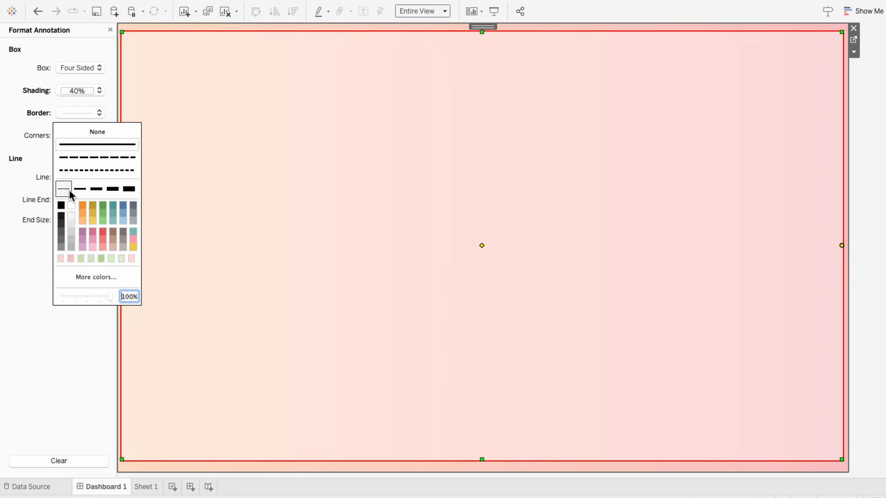
pyautogui.click(72, 204)
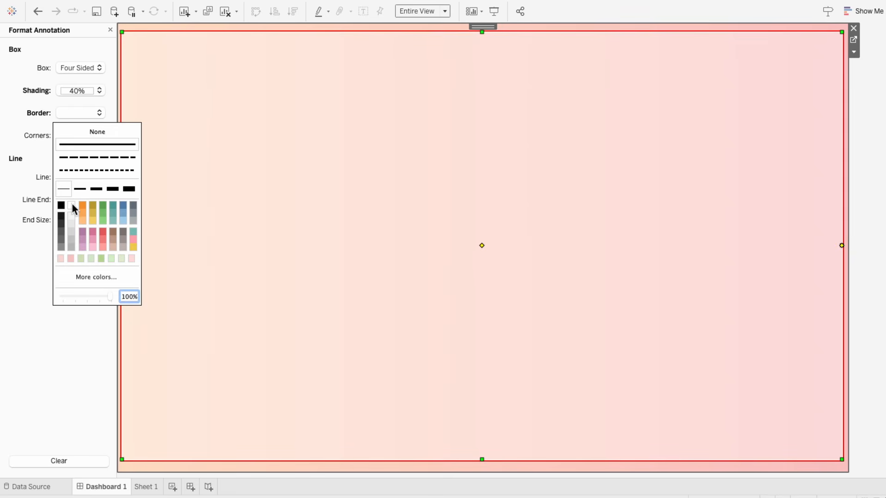
pyautogui.click(51, 144)
pyautogui.click(65, 137)
pyautogui.click(68, 162)
# Step: Resize the large area annotation inward on all four sides to leave a margin of gradient background around it
pyautogui.moveTo(123, 245); pyautogui.dragTo(136, 245)
pyautogui.moveTo(843, 246); pyautogui.dragTo(828, 246)
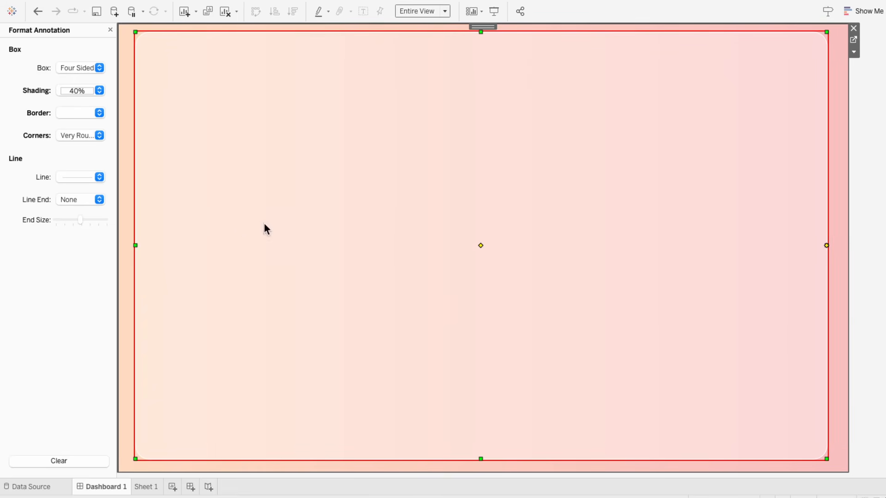
pyautogui.moveTo(133, 246); pyautogui.dragTo(139, 245)
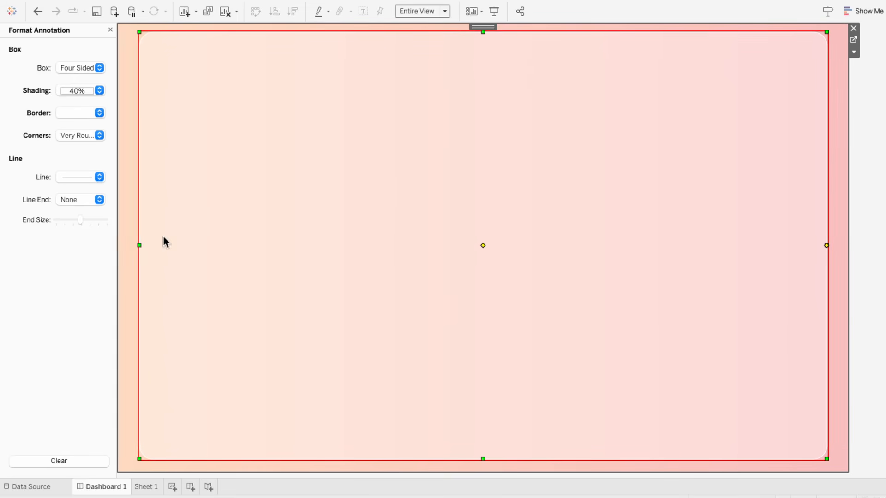
pyautogui.moveTo(483, 32); pyautogui.dragTo(483, 37)
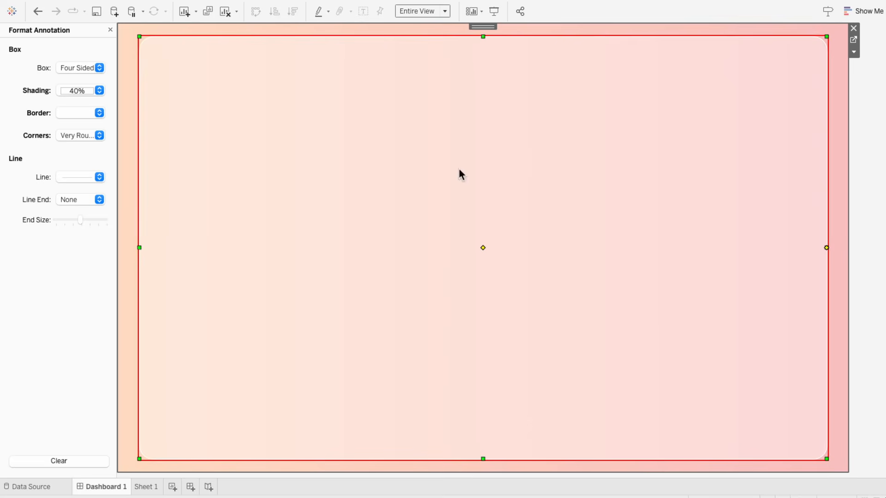
pyautogui.moveTo(483, 459); pyautogui.dragTo(483, 455)
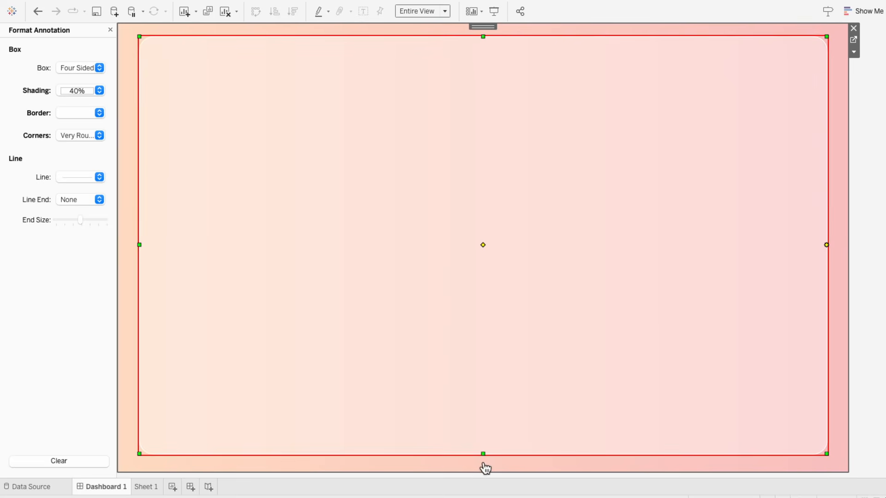
pyautogui.click(482, 467)
pyautogui.click(483, 467)
pyautogui.click(884, 362)
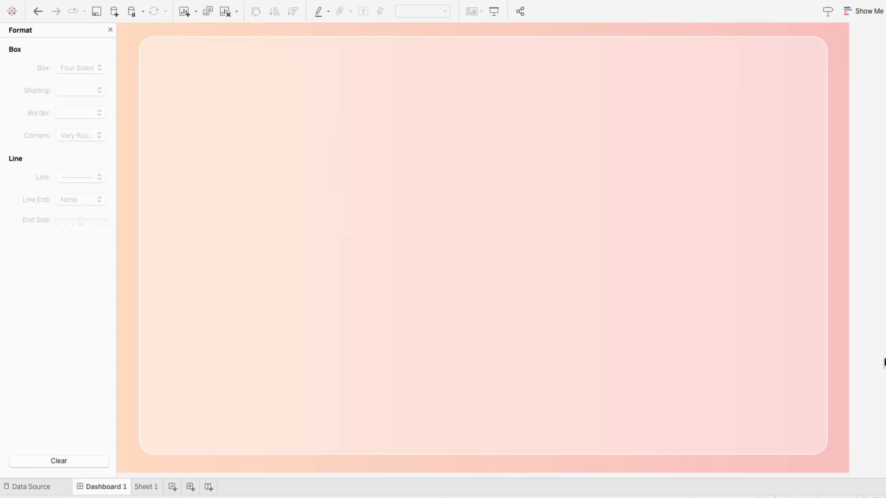
# Step: Add a second empty area annotation to Sheet 1, sized as a wide rectangle in the upper-left part of the large box
pyautogui.click(146, 57)
pyautogui.click(110, 29)
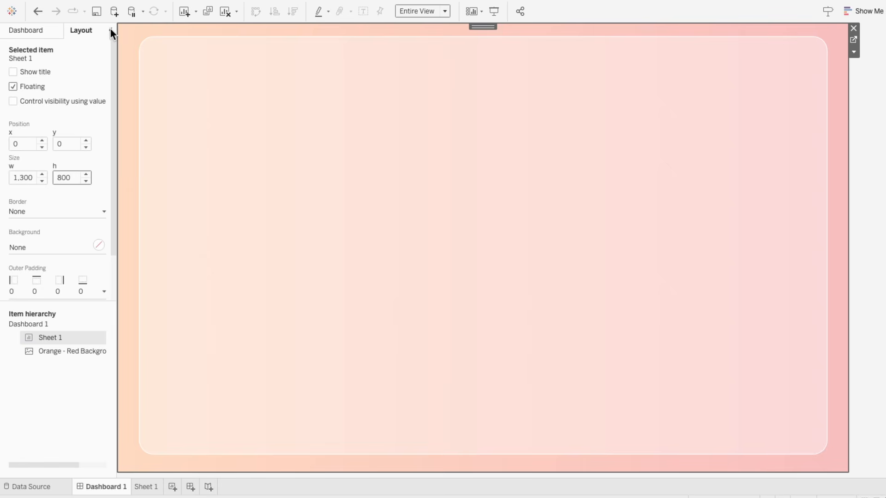
pyautogui.rightClick(127, 69)
pyautogui.moveTo(185, 129)
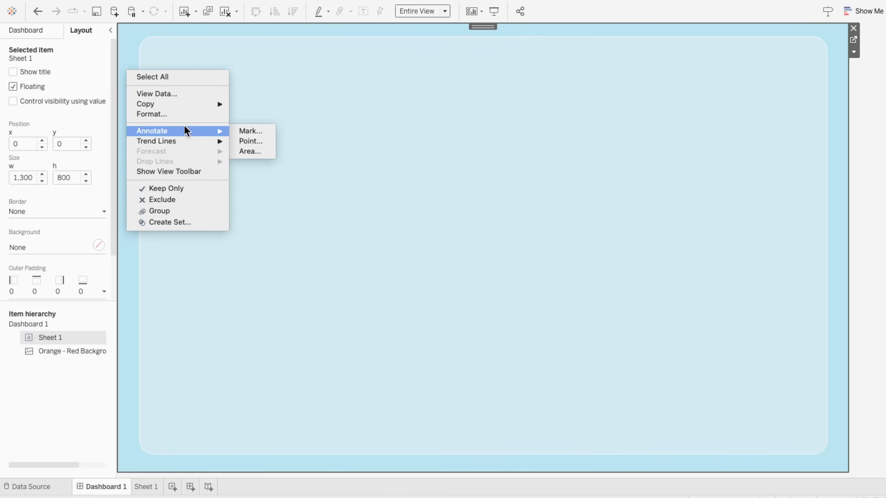
pyautogui.click(249, 150)
pyautogui.click(580, 325)
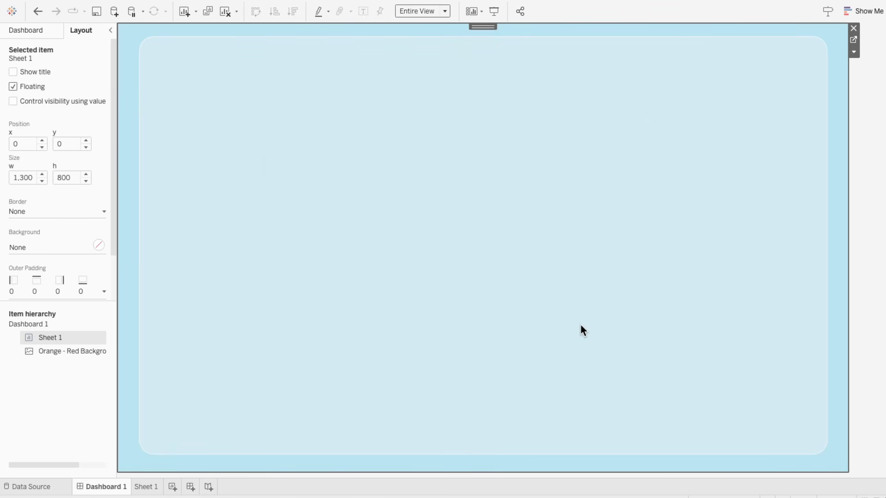
pyautogui.click(151, 79)
pyautogui.moveTo(151, 79); pyautogui.dragTo(206, 130)
pyautogui.moveTo(230, 150); pyautogui.dragTo(476, 168)
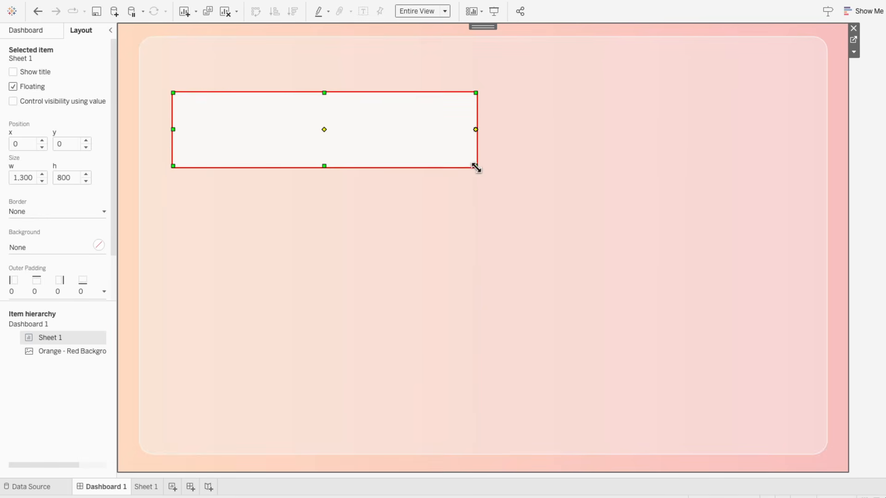
# Step: Format the wide annotation's shading as a very light gray, keeping 90% opacity
pyautogui.rightClick(389, 144)
pyautogui.click(397, 158)
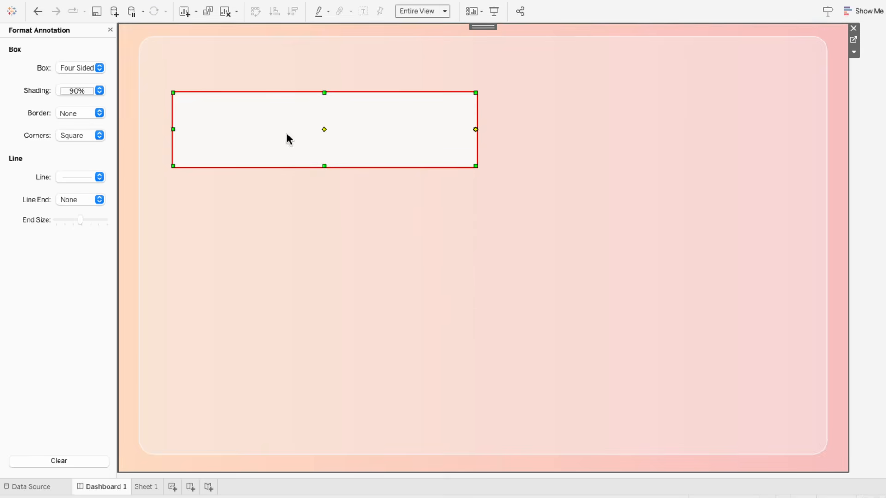
pyautogui.click(79, 91)
pyautogui.click(72, 136)
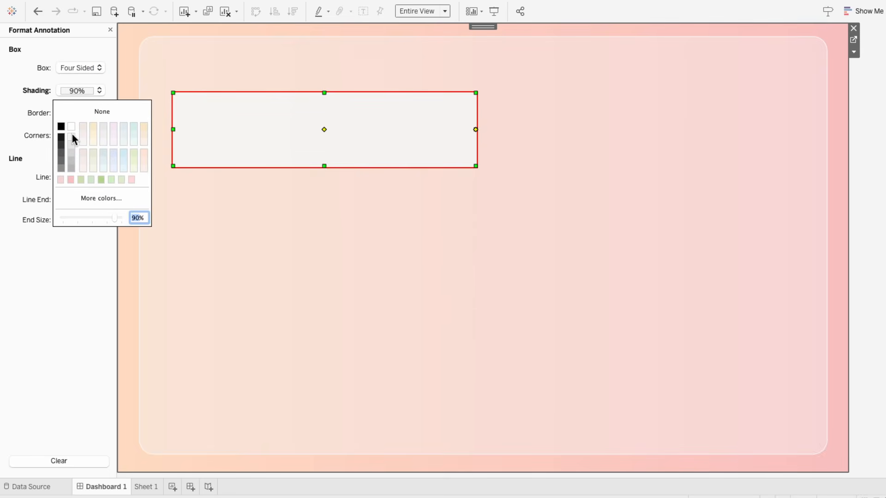
pyautogui.click(42, 136)
# Step: Give the wide annotation a white border and Very Rounded corners
pyautogui.click(68, 113)
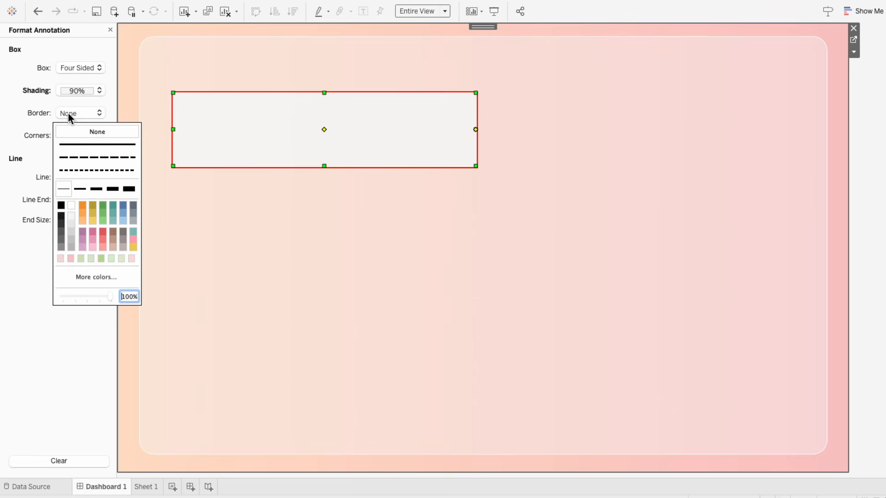
pyautogui.click(71, 206)
pyautogui.click(46, 143)
pyautogui.click(64, 133)
pyautogui.click(70, 165)
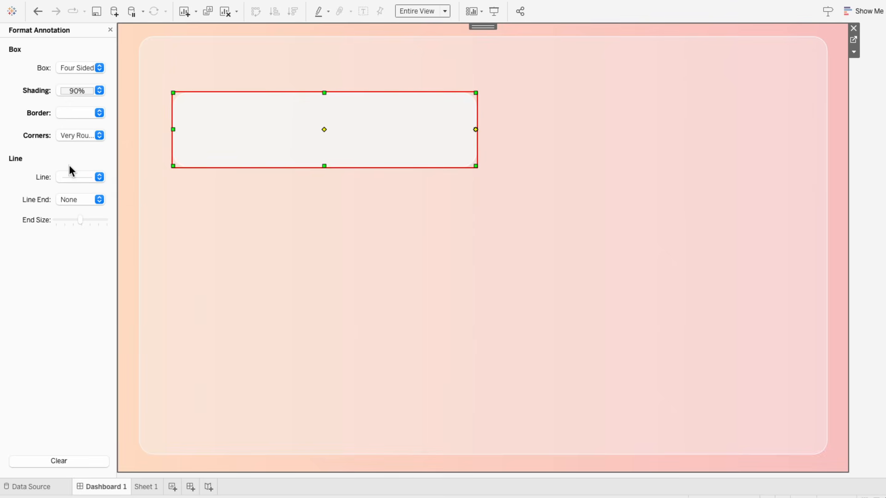
pyautogui.click(132, 174)
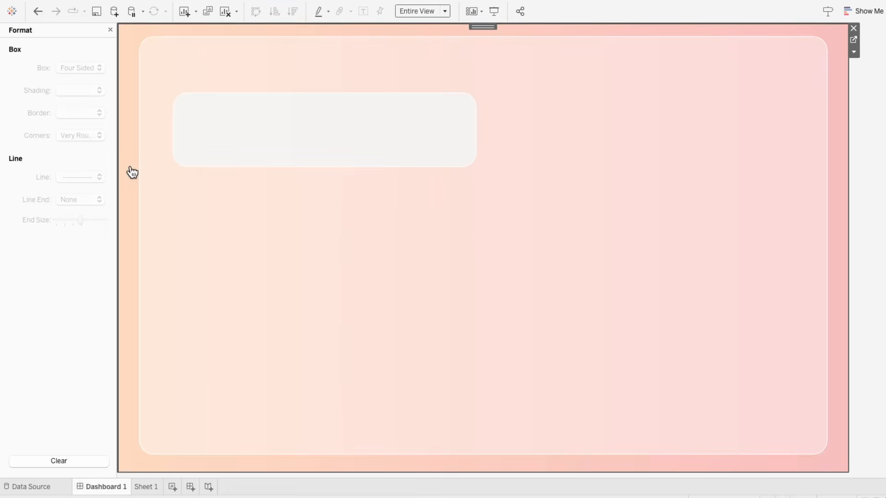
# Step: Add a third empty area annotation to Sheet 1, sized as a taller box in the upper-right part of the large box
pyautogui.rightClick(133, 173)
pyautogui.moveTo(148, 228)
pyautogui.click(243, 247)
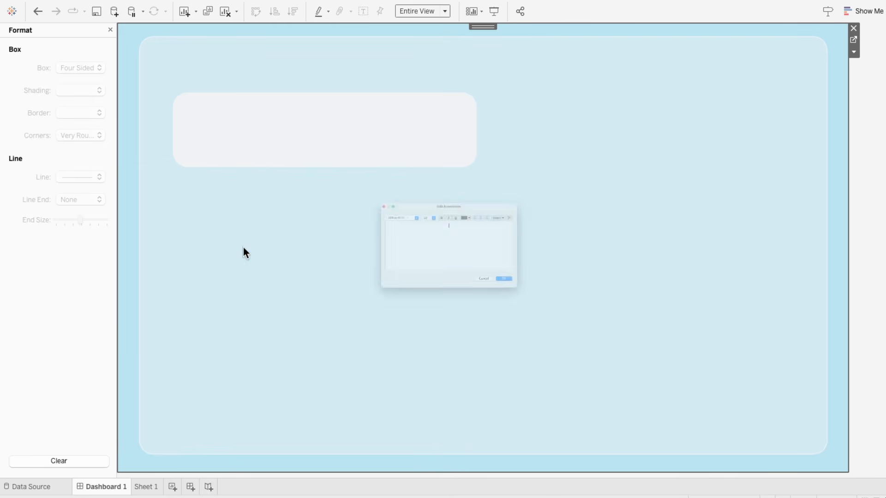
pyautogui.click(577, 324)
pyautogui.click(159, 167)
pyautogui.moveTo(159, 167)
pyautogui.mouseDown()
pyautogui.moveTo(233, 242)
pyautogui.moveTo(218, 215)
pyautogui.moveTo(273, 211)
pyautogui.moveTo(590, 133)
pyautogui.moveTo(629, 133)
pyautogui.moveTo(616, 129)
pyautogui.moveTo(786, 236)
pyautogui.moveTo(789, 268)
pyautogui.mouseUp()
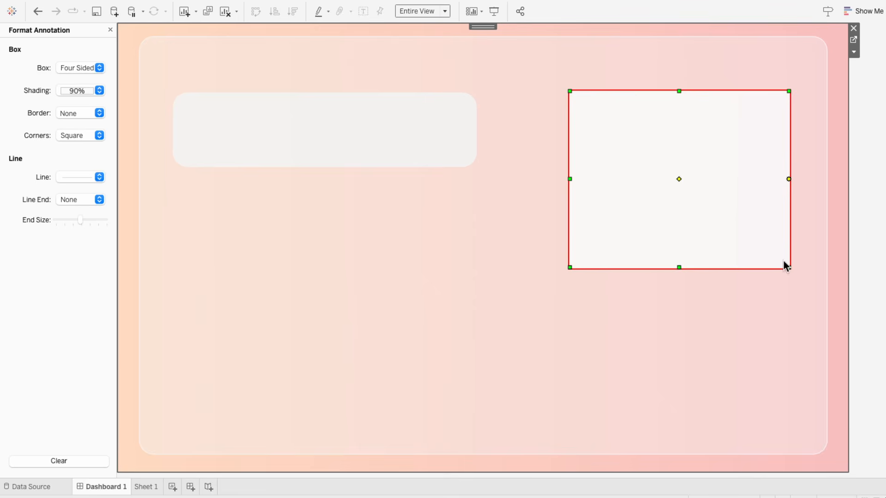
# Step: Format the upper-right annotation's shading as white at 70% opacity
pyautogui.rightClick(647, 177)
pyautogui.click(657, 189)
pyautogui.click(84, 88)
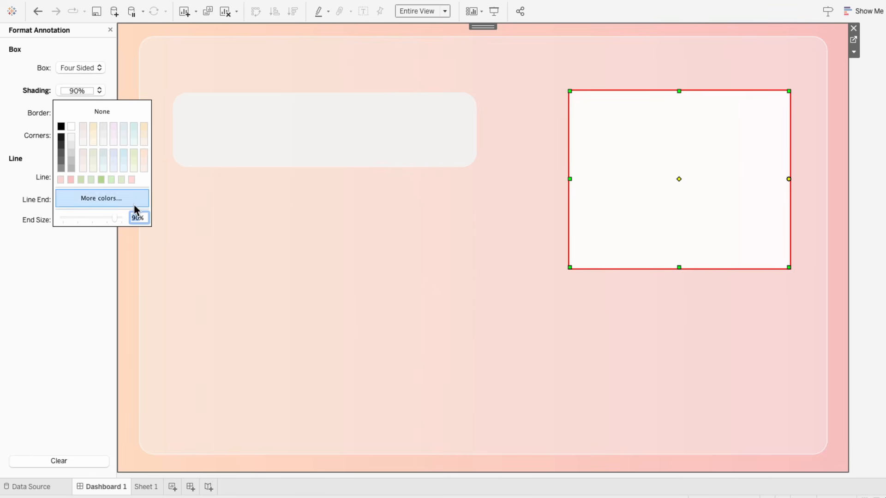
pyautogui.write('70')
pyautogui.press('Return')
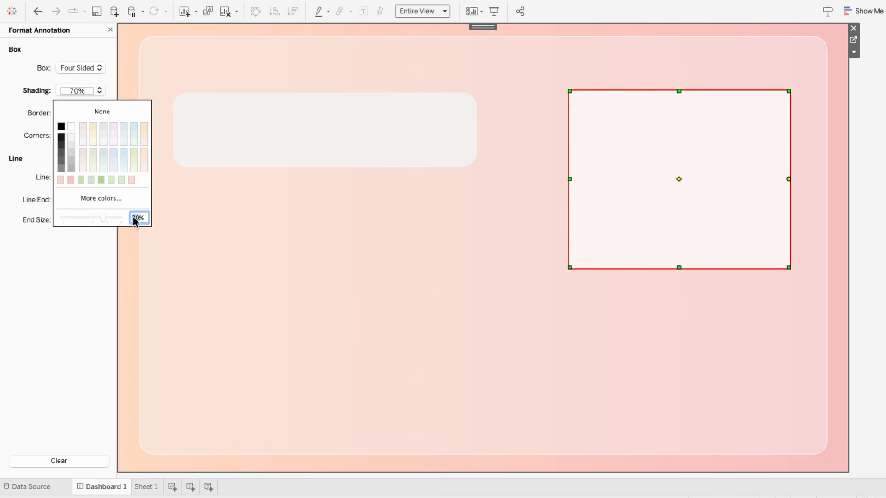
pyautogui.click(22, 121)
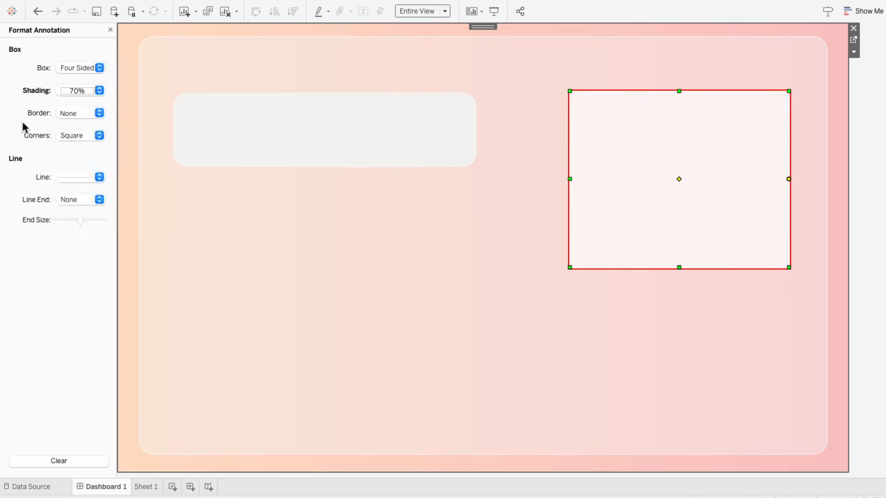
# Step: Give the upper-right annotation a white border and Very Rounded corners
pyautogui.click(72, 115)
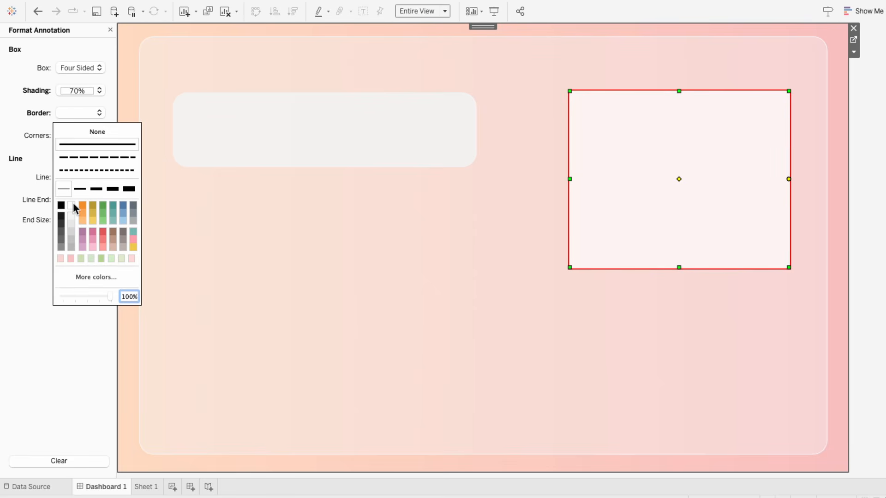
pyautogui.click(54, 134)
pyautogui.click(56, 134)
pyautogui.click(72, 164)
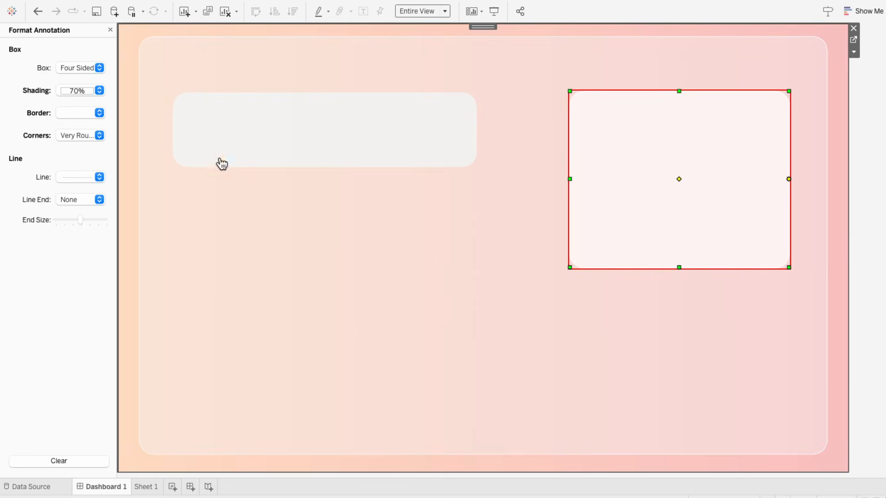
pyautogui.click(834, 231)
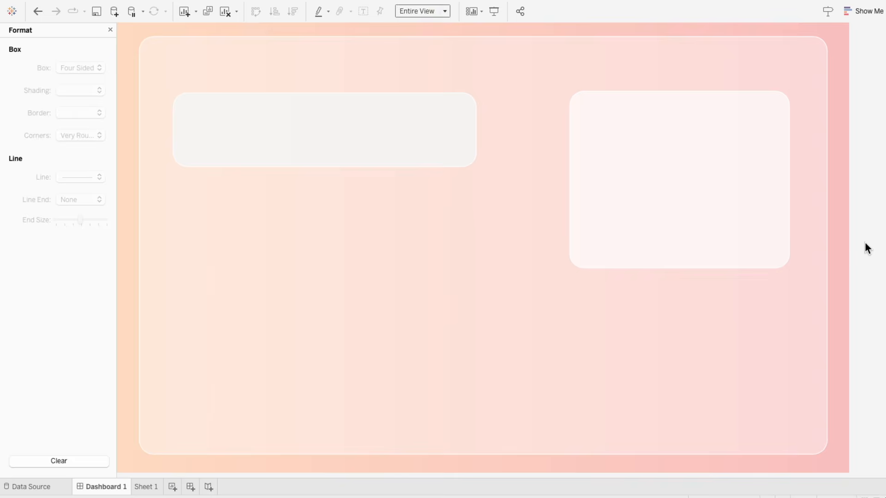
# Step: Add a fourth empty area annotation and move it to the lower middle of the large box
pyautogui.rightClick(833, 244)
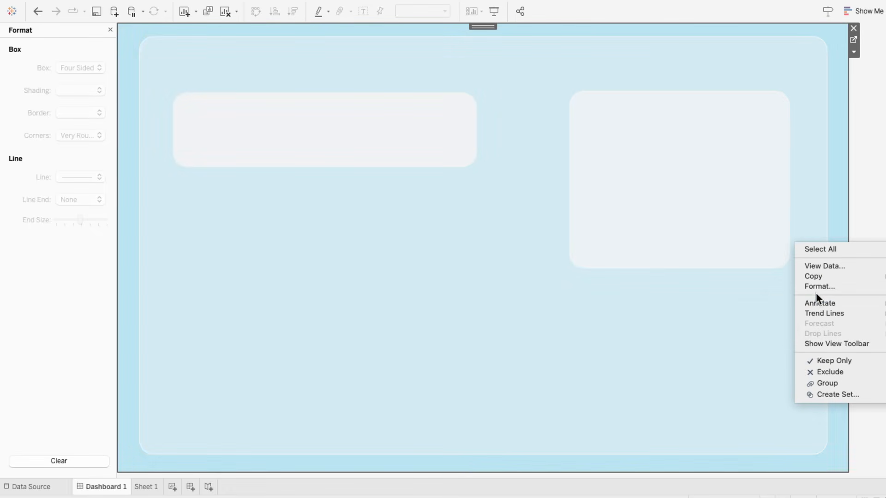
pyautogui.moveTo(815, 300)
pyautogui.click(770, 322)
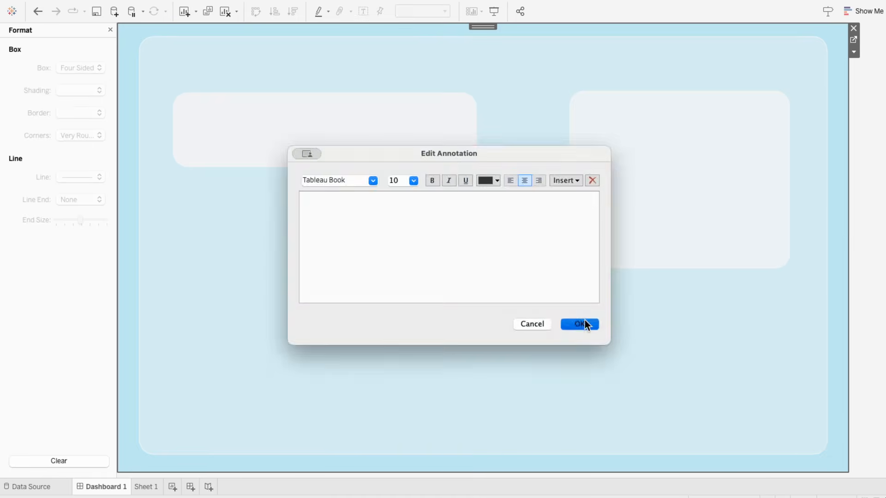
pyautogui.click(583, 323)
pyautogui.click(836, 254)
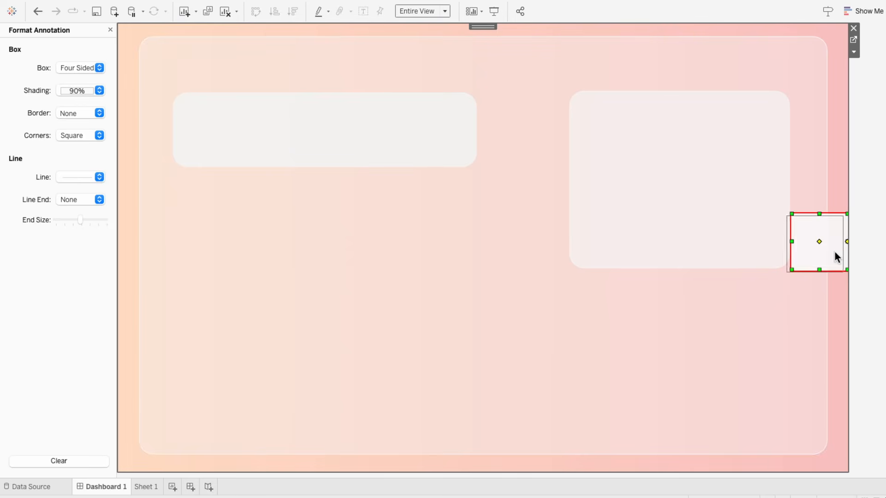
pyautogui.moveTo(835, 255)
pyautogui.mouseDown()
pyautogui.moveTo(396, 226)
pyautogui.moveTo(337, 231)
pyautogui.moveTo(565, 421)
pyautogui.moveTo(544, 423)
pyautogui.mouseUp()
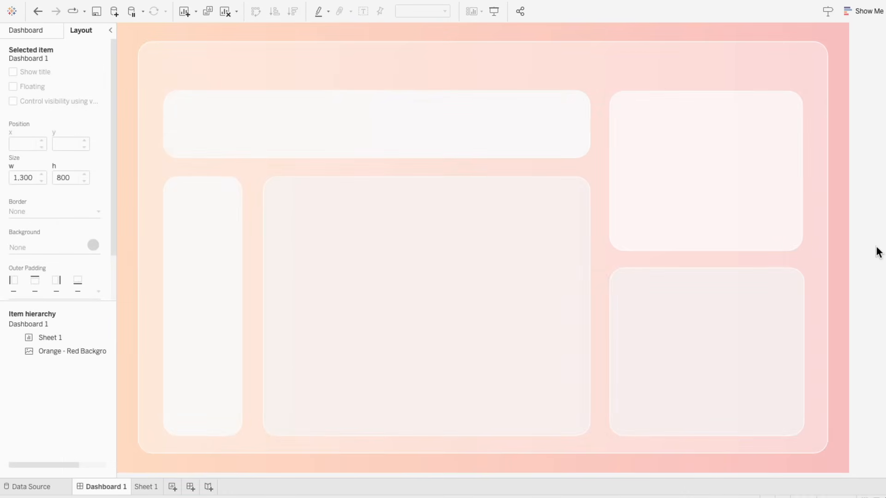
# Step: Rename the dashboard as Overview and Sheet 1 as Ov-Back
pyautogui.doubleClick(106, 486)
pyautogui.write('Overview')
pyautogui.press('Return')
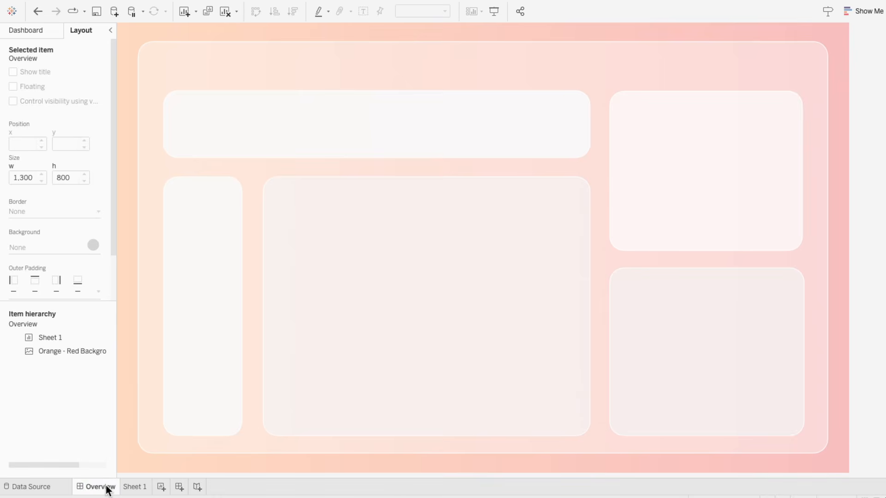
pyautogui.doubleClick(132, 487)
pyautogui.write('Ov-')
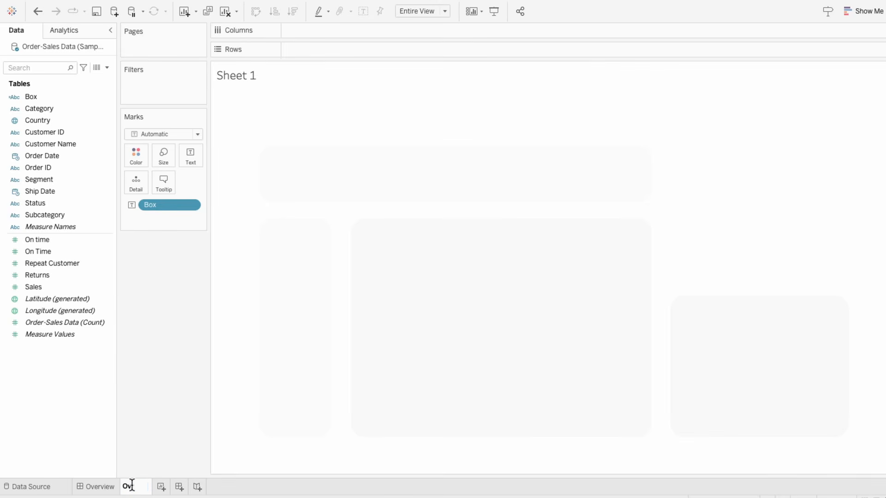
pyautogui.write('Back')
pyautogui.press('Return')
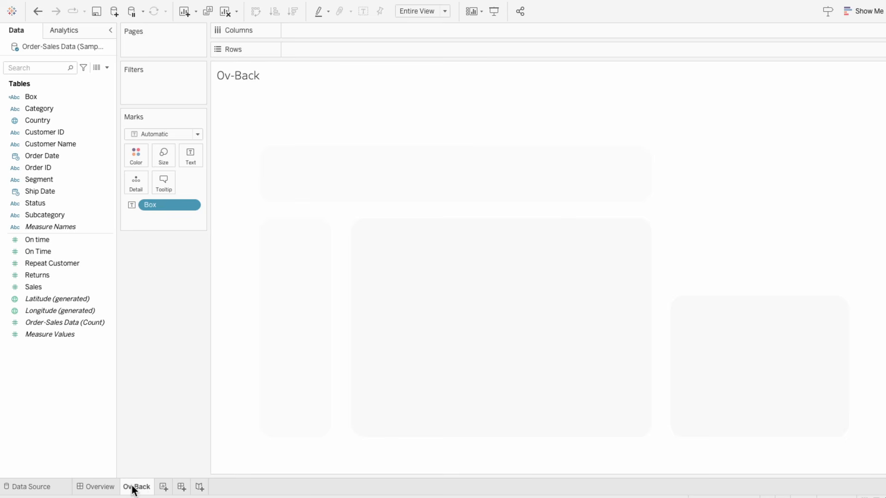
# Step: Place a floating Navigation button on the Overview dashboard, over the wide upper box
pyautogui.click(99, 488)
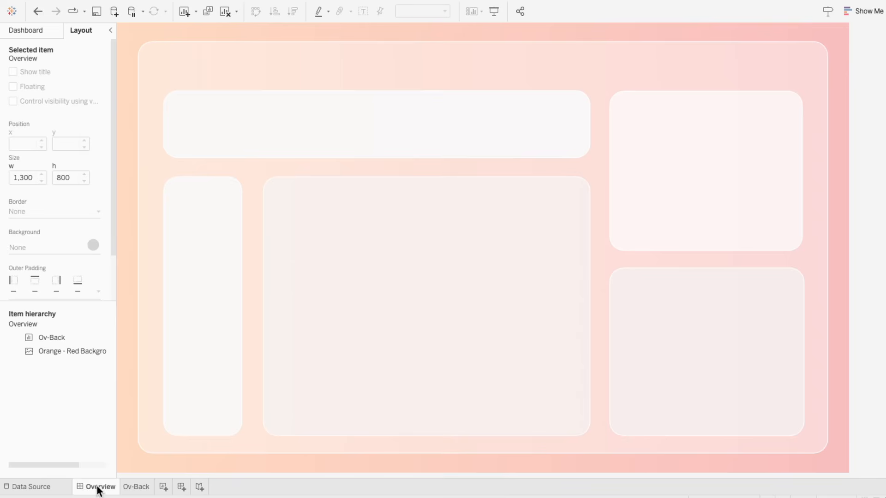
pyautogui.click(18, 31)
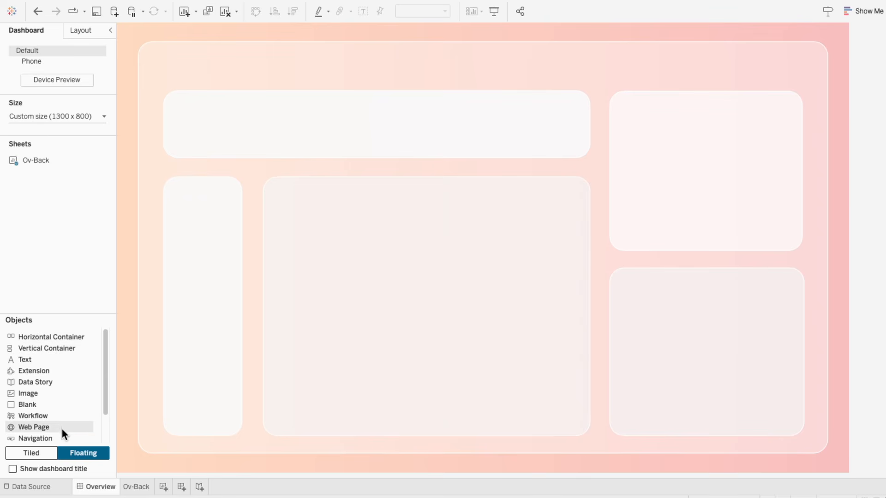
pyautogui.moveTo(62, 434); pyautogui.dragTo(247, 125)
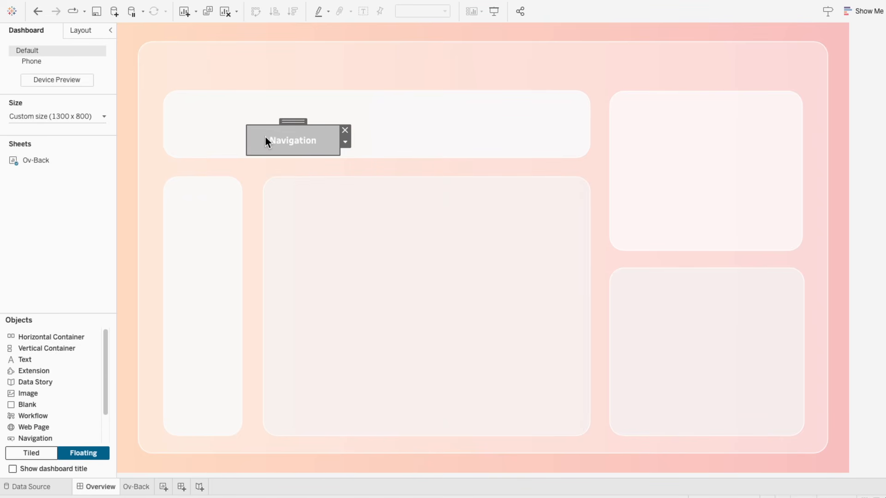
pyautogui.rightClick(265, 137)
pyautogui.click(272, 141)
pyautogui.click(393, 180)
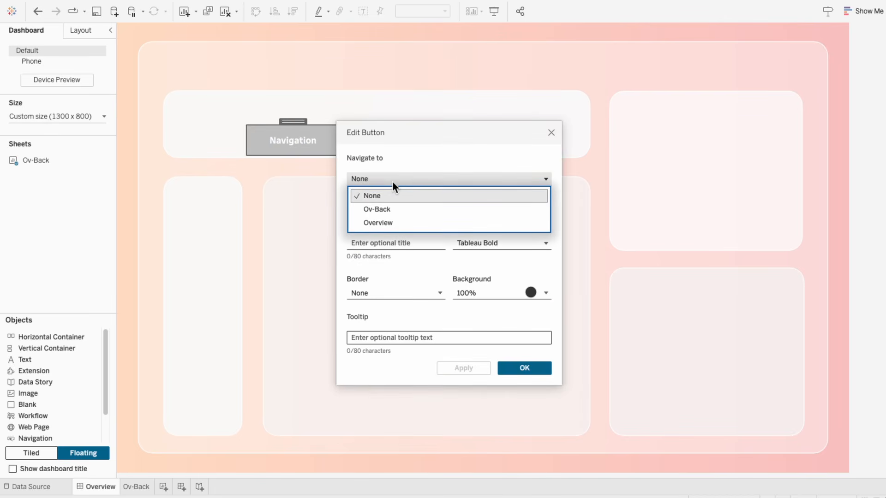
pyautogui.click(392, 180)
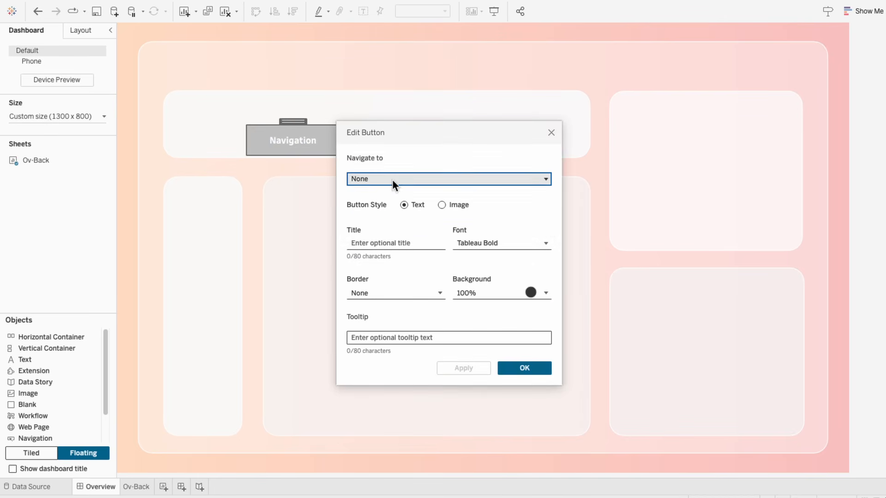
pyautogui.click(552, 133)
# Step: Create a new blank dashboard named Sales
pyautogui.click(181, 487)
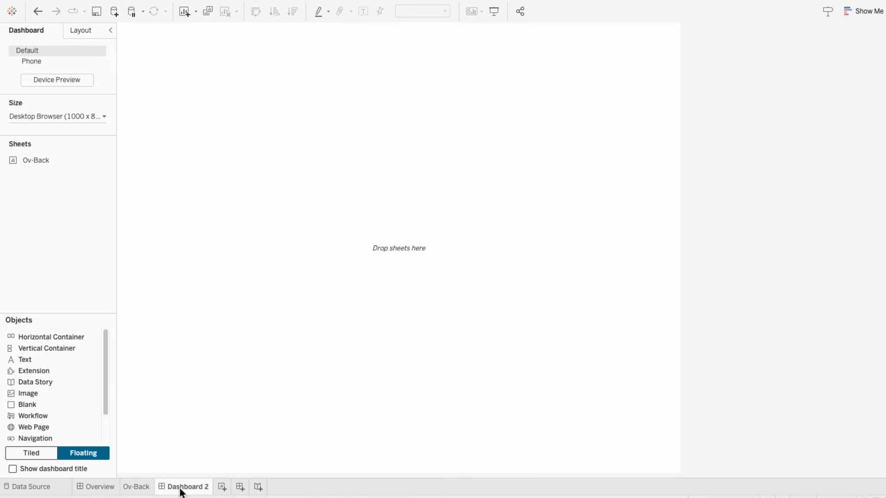
pyautogui.doubleClick(180, 487)
pyautogui.write('Sales')
pyautogui.press('Return')
# Step: Create another blank dashboard named Orders
pyautogui.click(217, 485)
pyautogui.doubleClick(219, 482)
pyautogui.write('Or')
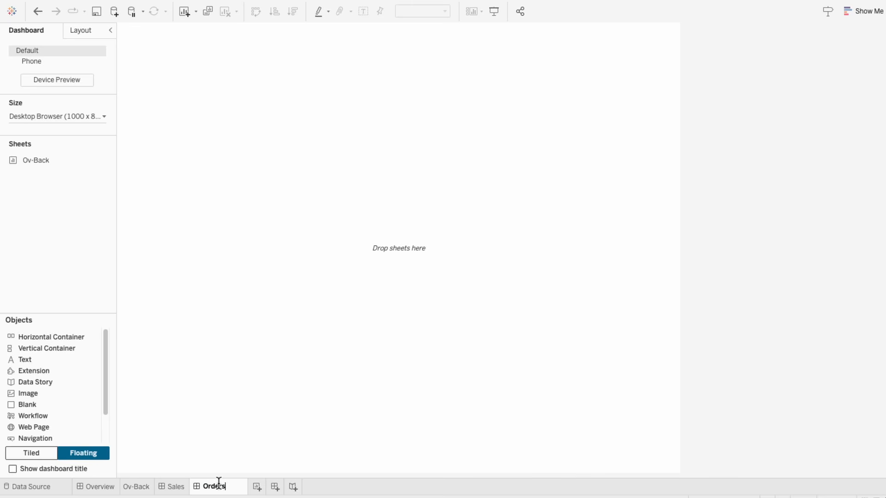
pyautogui.write('ders')
pyautogui.press('Return')
# Step: Set the Overview dashboard's navigation button to navigate to Sales and title it Sales
pyautogui.click(105, 489)
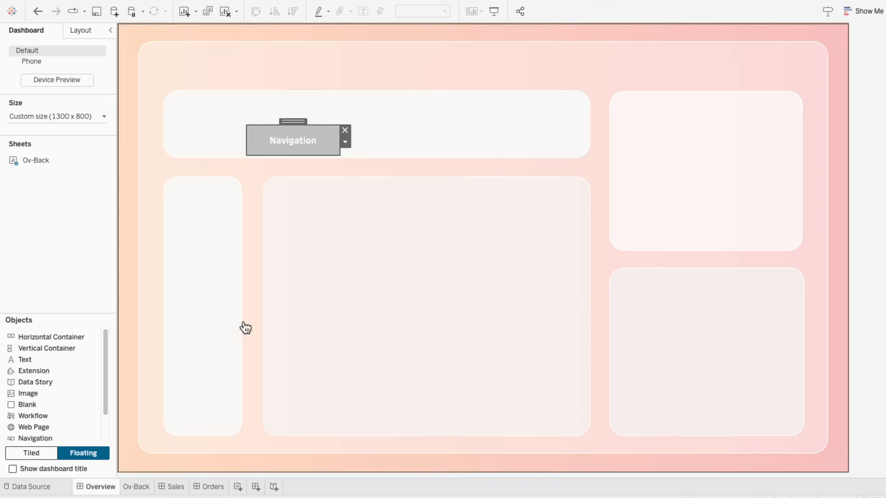
pyautogui.rightClick(290, 145)
pyautogui.click(297, 148)
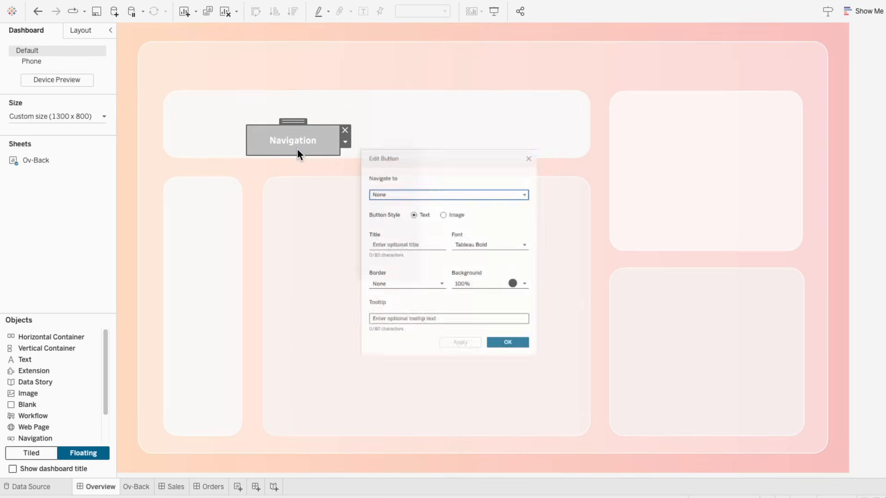
pyautogui.click(360, 178)
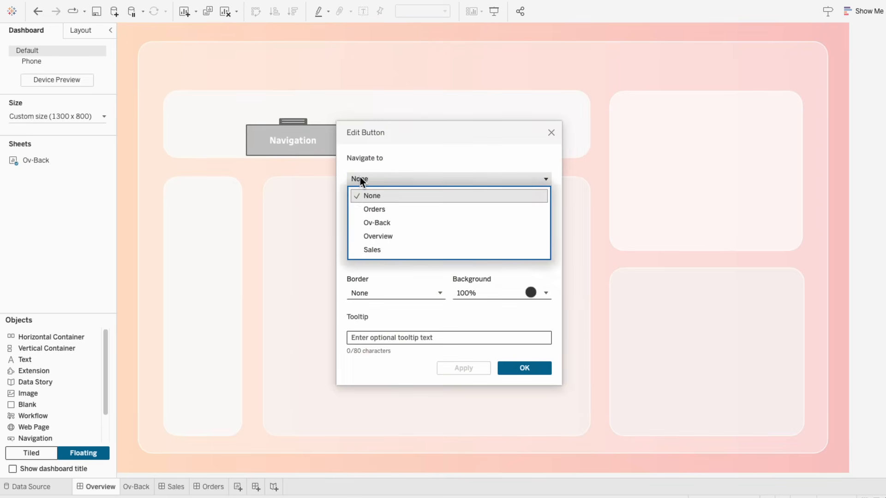
pyautogui.click(378, 249)
pyautogui.click(377, 245)
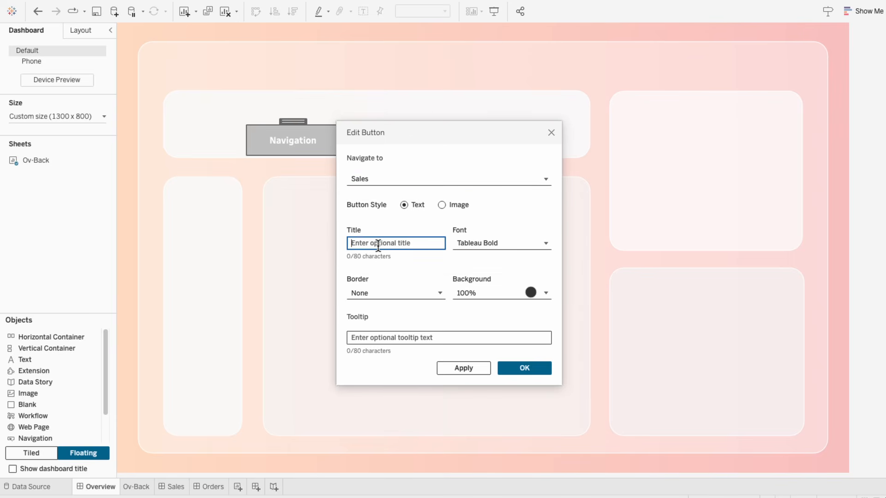
pyautogui.write('Sales')
# Step: Format the navigation button's title in Tableau Medium, size 14, dark gray
pyautogui.click(496, 245)
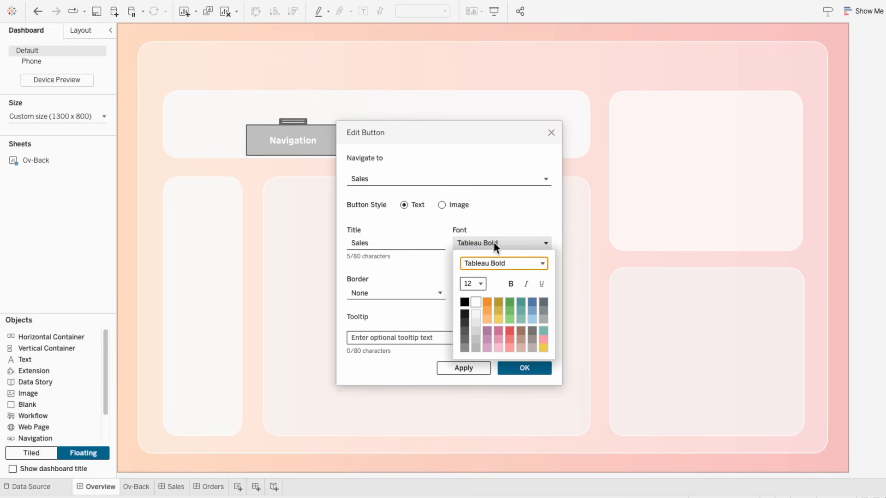
pyautogui.click(536, 259)
pyautogui.scroll(-3, 490, 357)
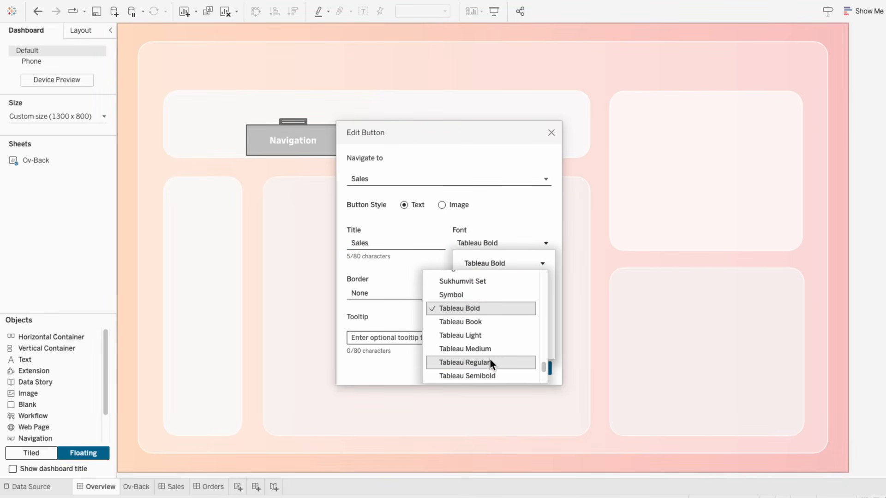
pyautogui.click(490, 352)
pyautogui.click(480, 284)
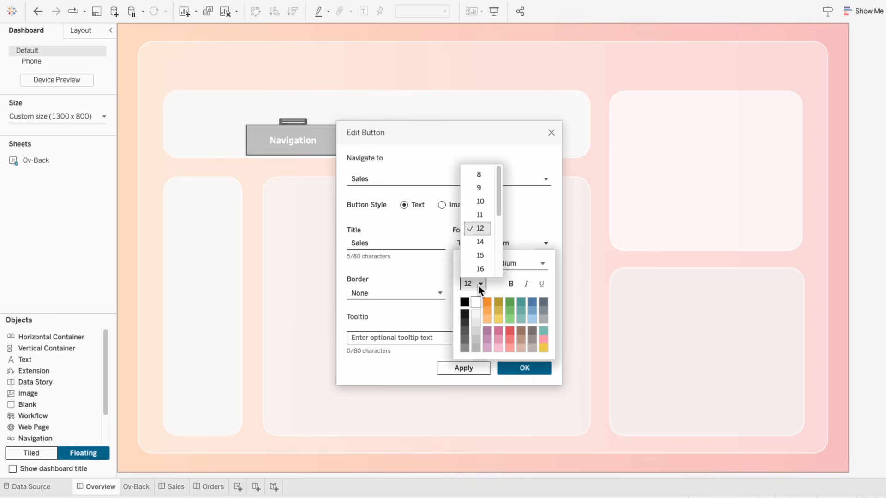
pyautogui.click(478, 242)
pyautogui.click(465, 339)
pyautogui.click(515, 366)
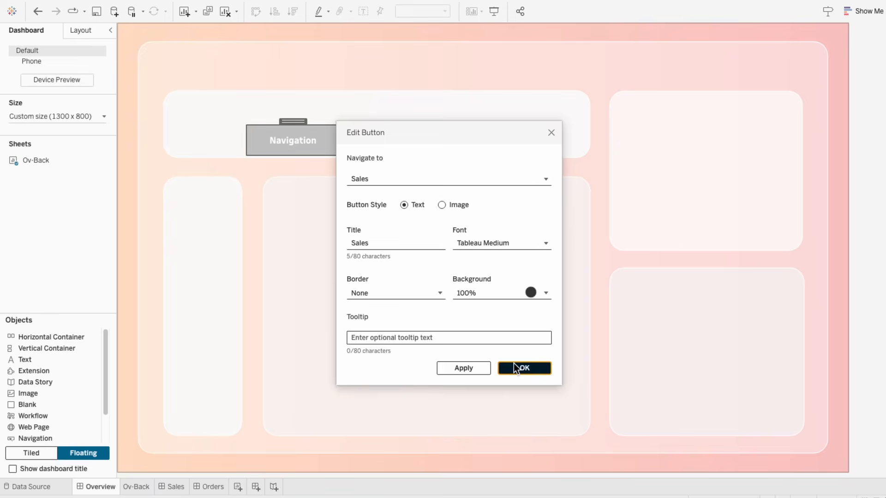
pyautogui.click(514, 364)
# Step: Set the Sales button's background to None and move the button above the wide upper box
pyautogui.rightClick(313, 145)
pyautogui.click(324, 148)
pyautogui.click(474, 286)
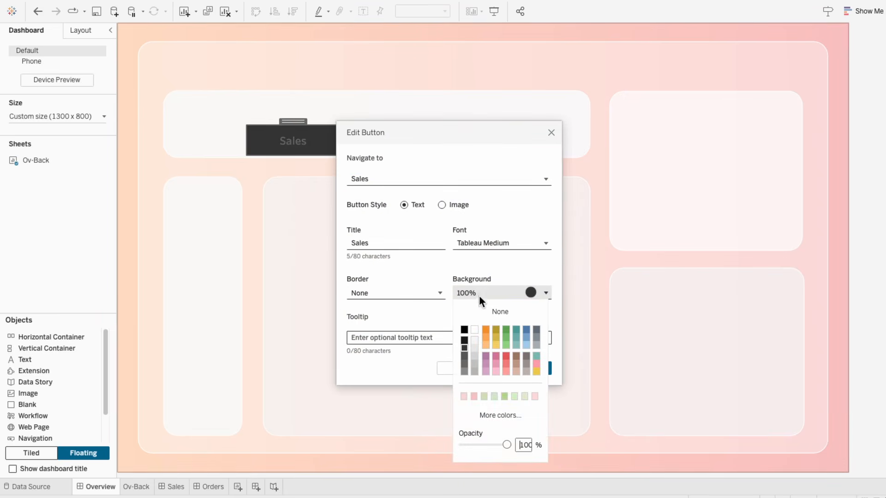
pyautogui.click(482, 306)
pyautogui.click(440, 316)
pyautogui.click(541, 367)
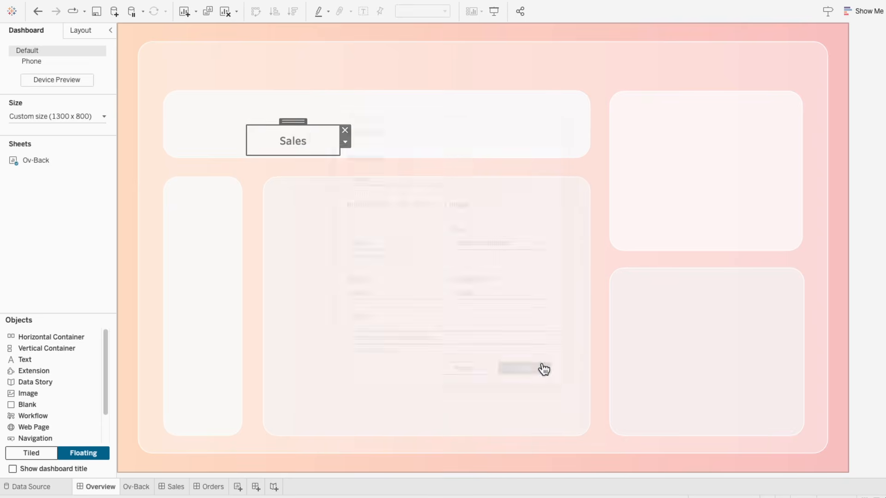
pyautogui.moveTo(301, 123); pyautogui.dragTo(263, 56)
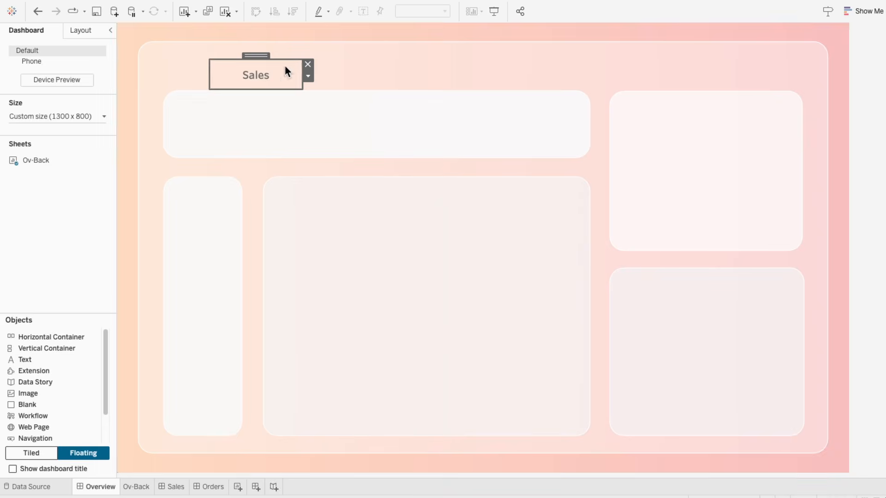
# Step: Duplicate the Sales button and place the copy just to the right of the original
pyautogui.click(308, 75)
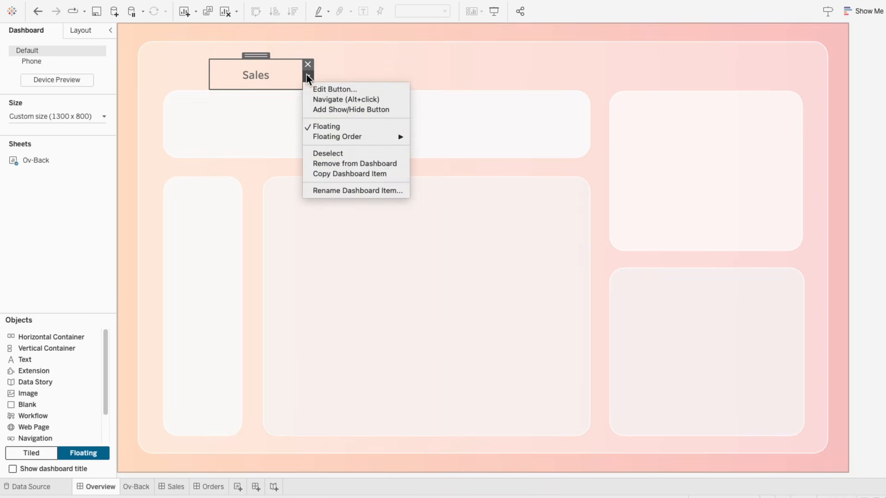
pyautogui.click(331, 174)
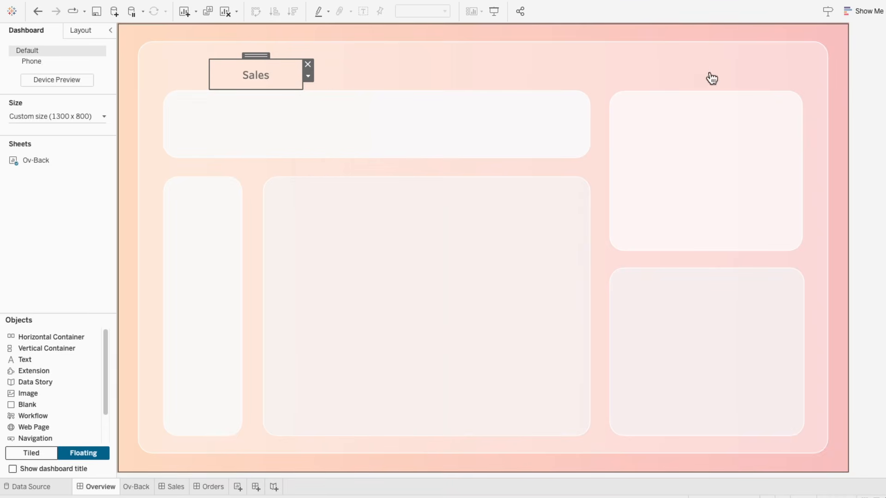
pyautogui.hotkey('ctrl', 'v')
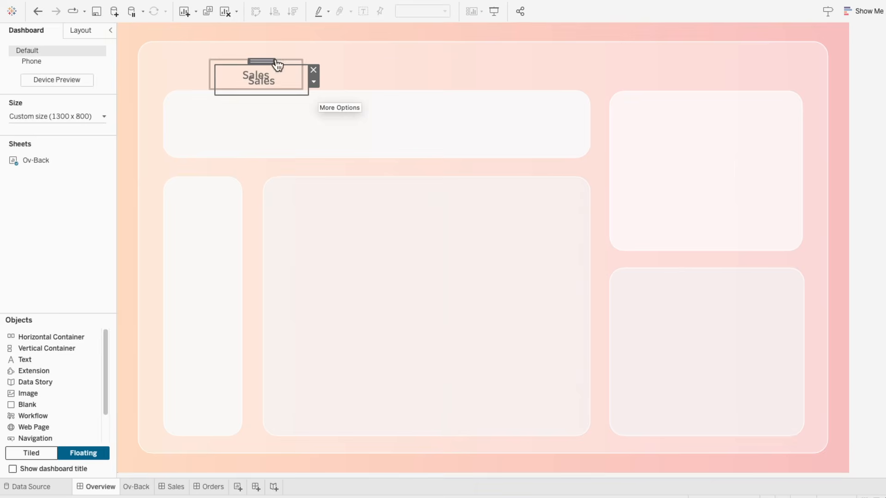
pyautogui.moveTo(261, 60); pyautogui.dragTo(330, 49)
# Step: Set the copied button to navigate to Orders and change its title to Orders
pyautogui.rightClick(324, 70)
pyautogui.click(334, 74)
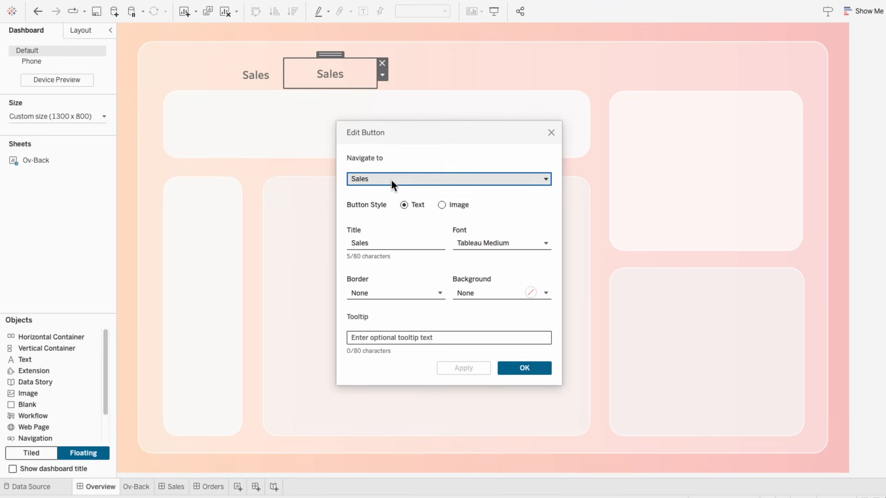
pyautogui.click(391, 180)
pyautogui.click(394, 210)
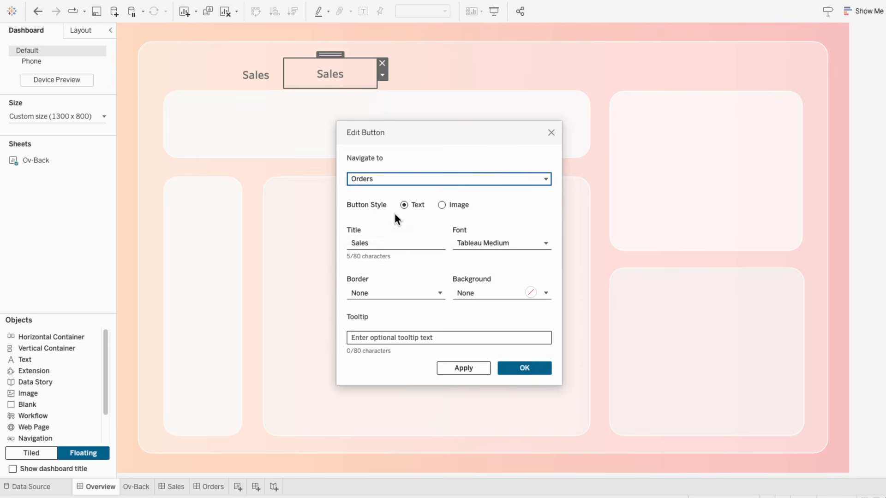
pyautogui.doubleClick(394, 242)
pyautogui.write('Orders')
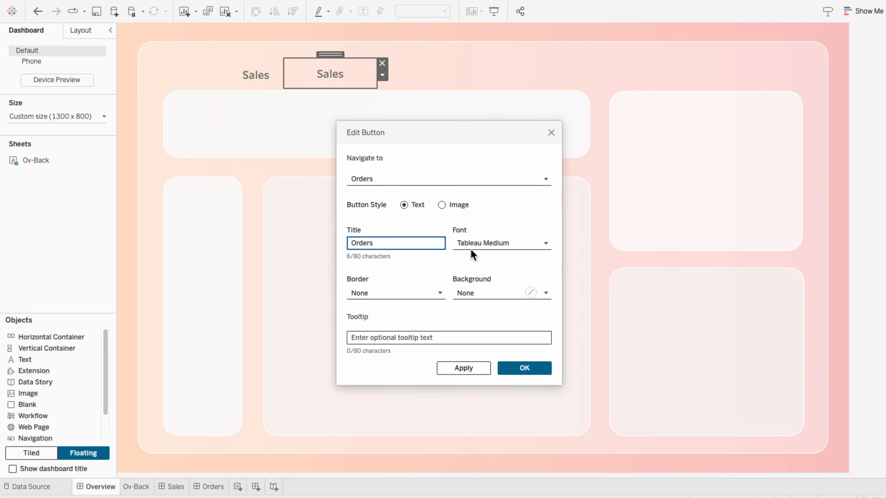
pyautogui.click(494, 243)
pyautogui.click(494, 243)
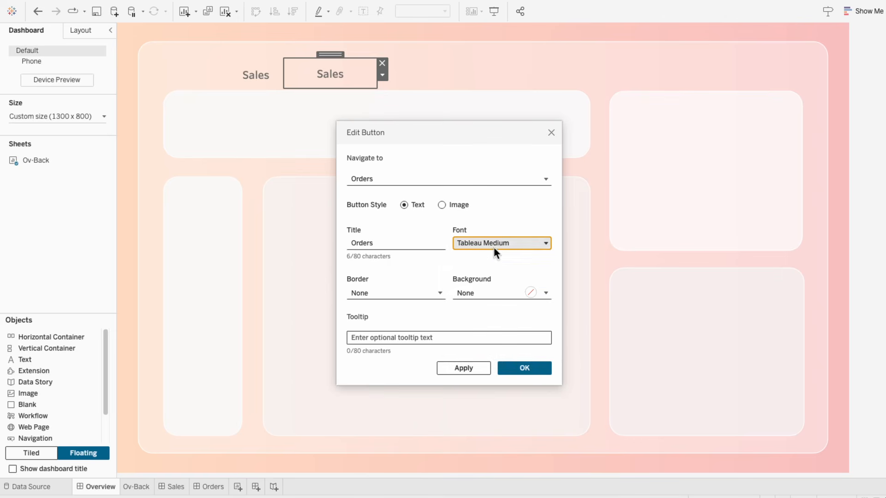
pyautogui.click(520, 367)
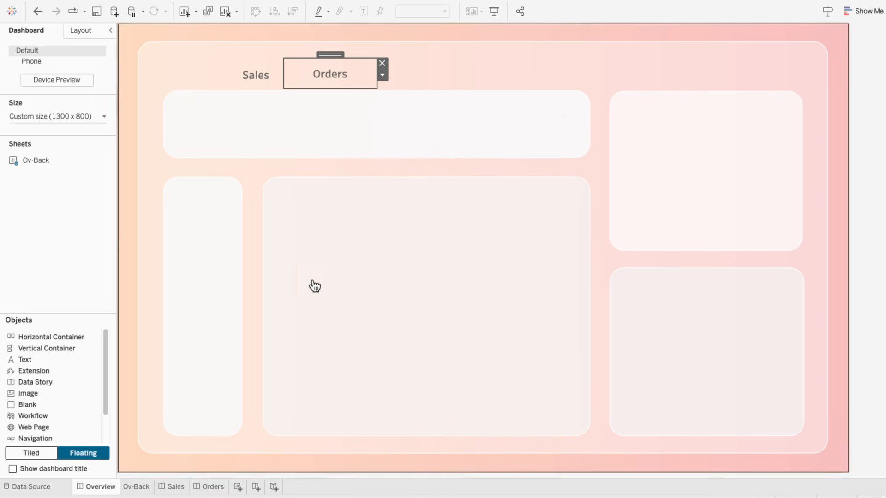
# Step: Add a floating text object reading Overview in Tableau Medium, size 14, black, and place it just before the Sales button
pyautogui.moveTo(13, 360); pyautogui.dragTo(220, 116)
pyautogui.write('Overview')
pyautogui.moveTo(369, 198); pyautogui.dragTo(299, 200)
pyautogui.click(370, 182)
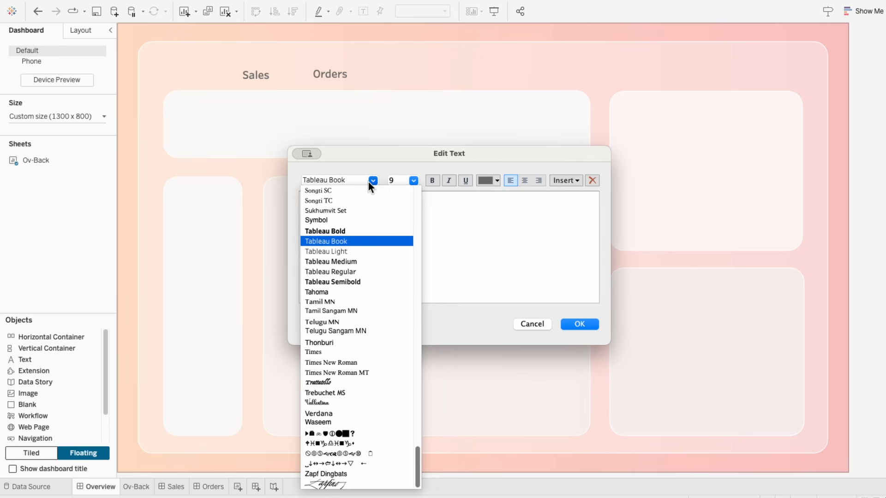
pyautogui.click(364, 262)
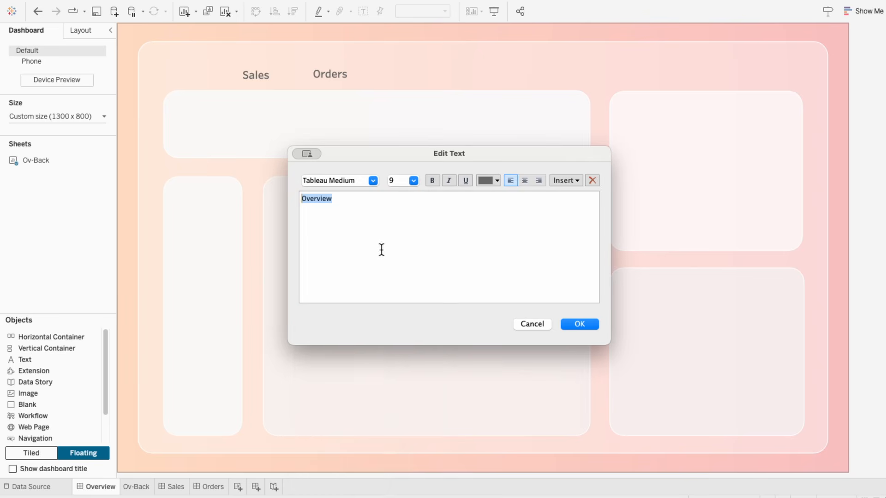
pyautogui.click(416, 182)
pyautogui.click(403, 235)
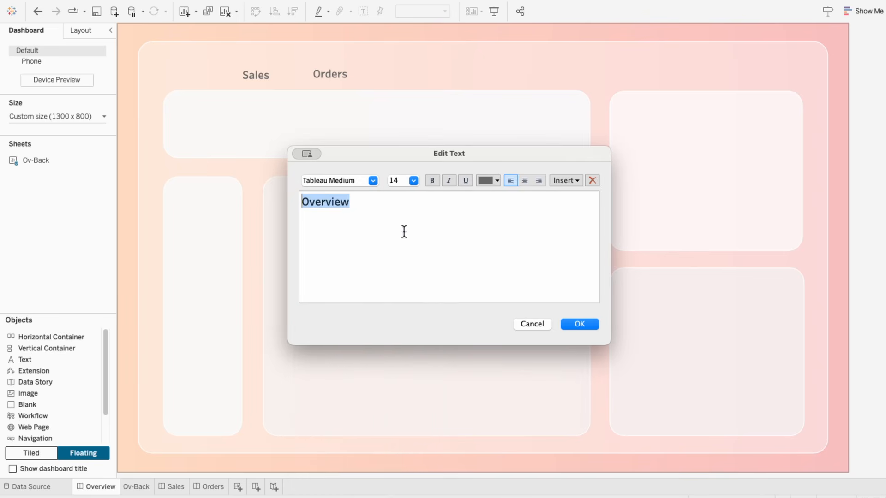
pyautogui.click(495, 179)
pyautogui.click(484, 193)
pyautogui.click(593, 326)
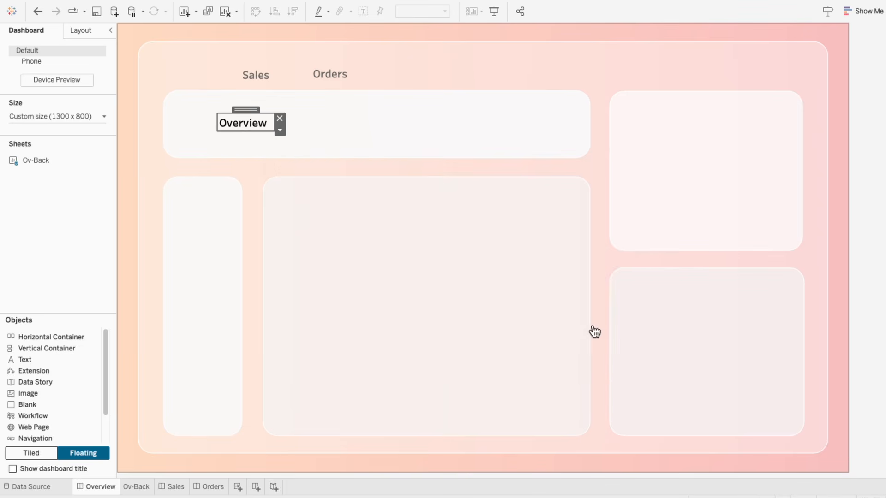
pyautogui.moveTo(251, 109); pyautogui.dragTo(204, 65)
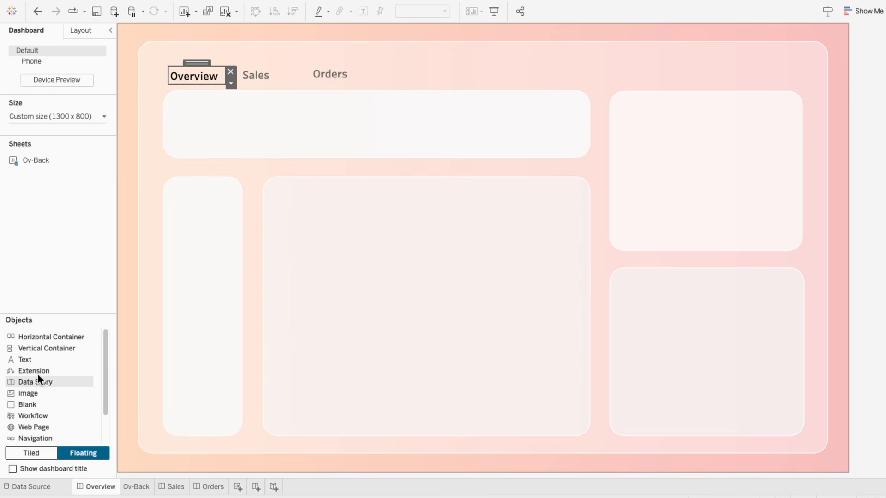
# Step: Add a floating horizontal container and put the Overview text, Sales button and Orders button inside it, in that order
pyautogui.moveTo(32, 339); pyautogui.dragTo(179, 130)
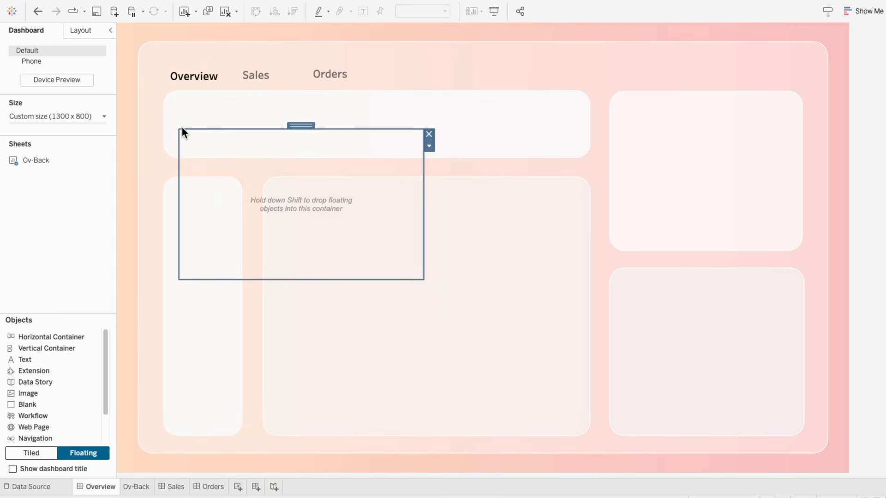
pyautogui.click(187, 74)
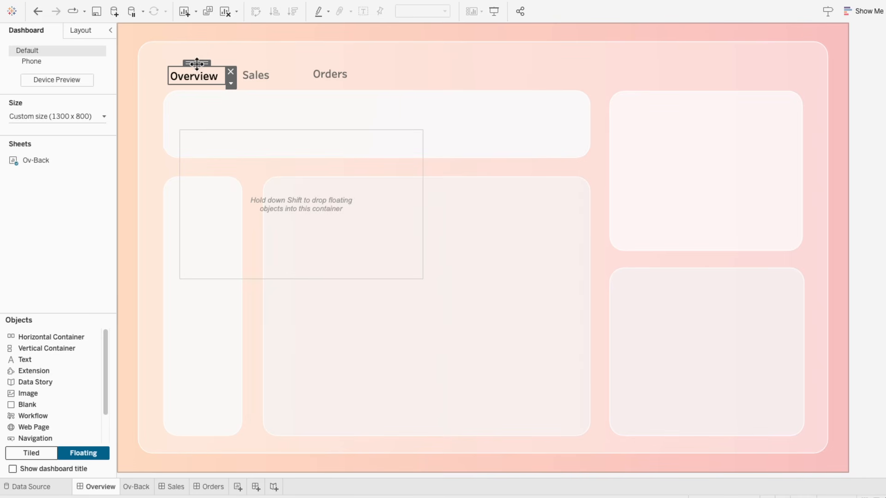
pyautogui.moveTo(196, 63); pyautogui.dragTo(207, 192)
pyautogui.click(254, 87)
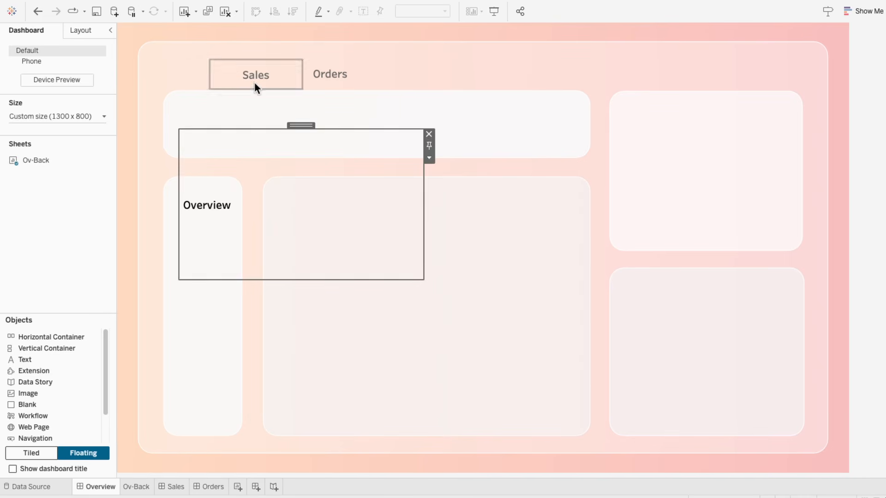
pyautogui.moveTo(261, 60); pyautogui.dragTo(354, 184)
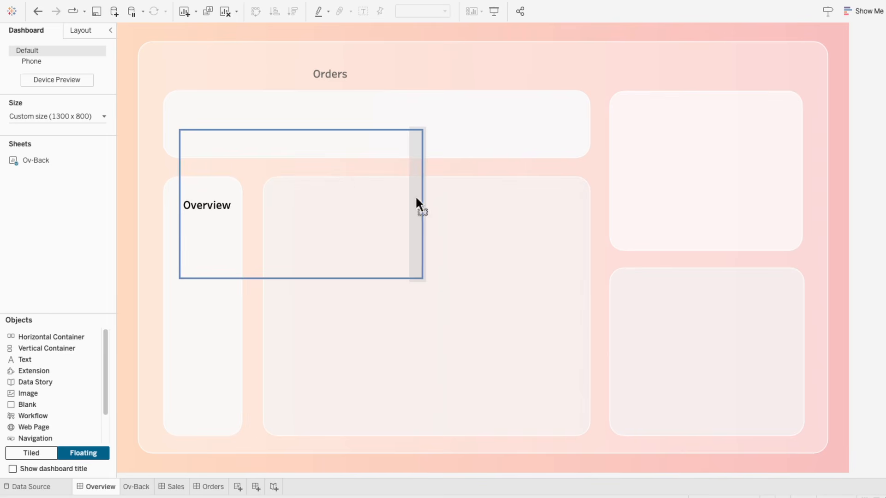
pyautogui.moveTo(416, 198); pyautogui.dragTo(416, 198)
pyautogui.click(336, 71)
pyautogui.moveTo(330, 53); pyautogui.dragTo(422, 198)
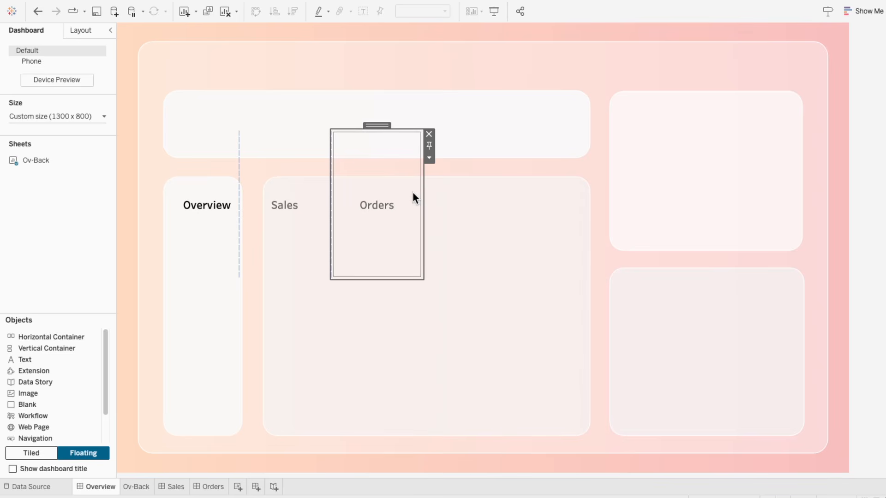
# Step: Reduce the horizontal container's height to 60 and place it above the wide upper box at x 85, y 55
pyautogui.click(80, 30)
pyautogui.click(71, 339)
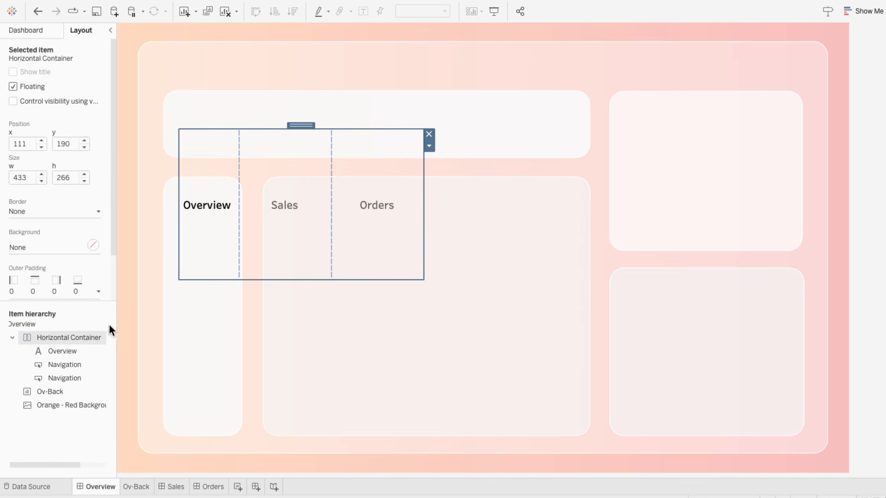
pyautogui.moveTo(306, 125); pyautogui.dragTo(291, 46)
pyautogui.moveTo(315, 201); pyautogui.dragTo(327, 85)
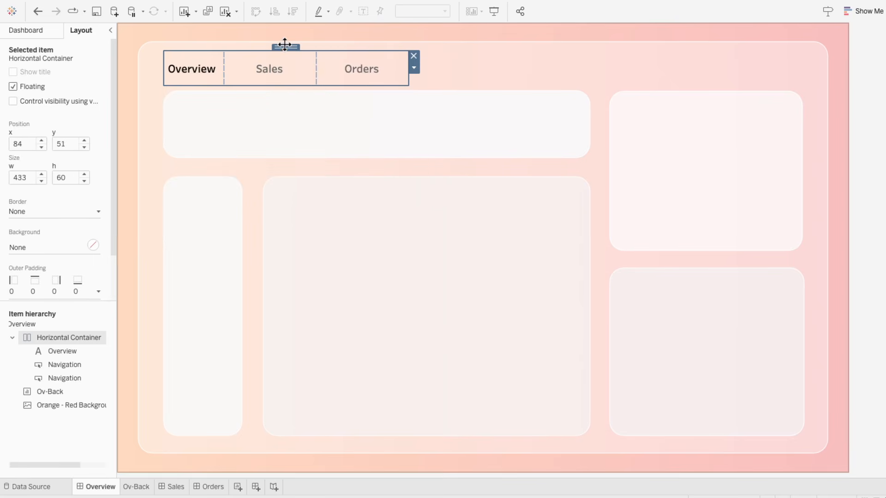
pyautogui.moveTo(285, 51); pyautogui.dragTo(285, 53)
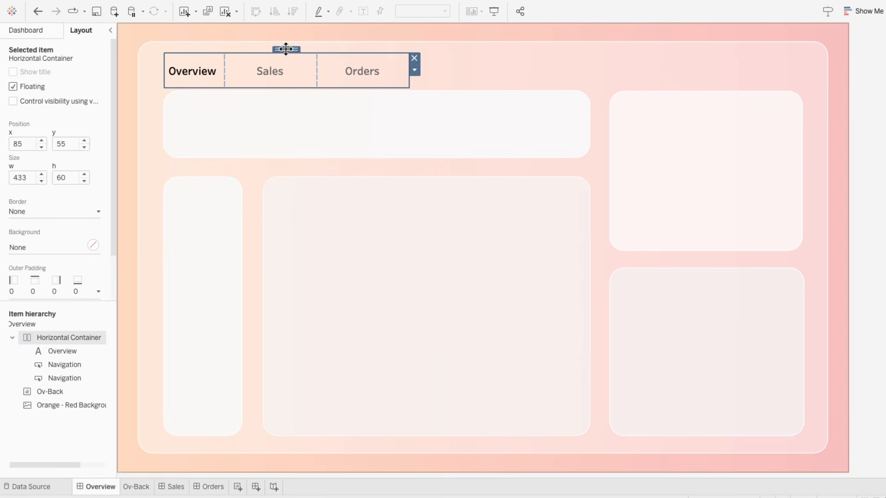
# Step: Distribute the container's contents evenly and narrow the container to about 320 pixels wide
pyautogui.click(415, 72)
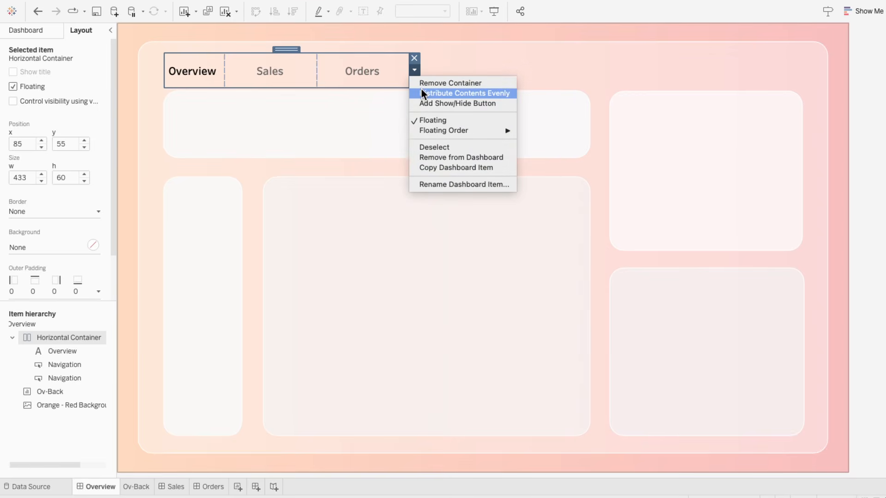
pyautogui.click(422, 91)
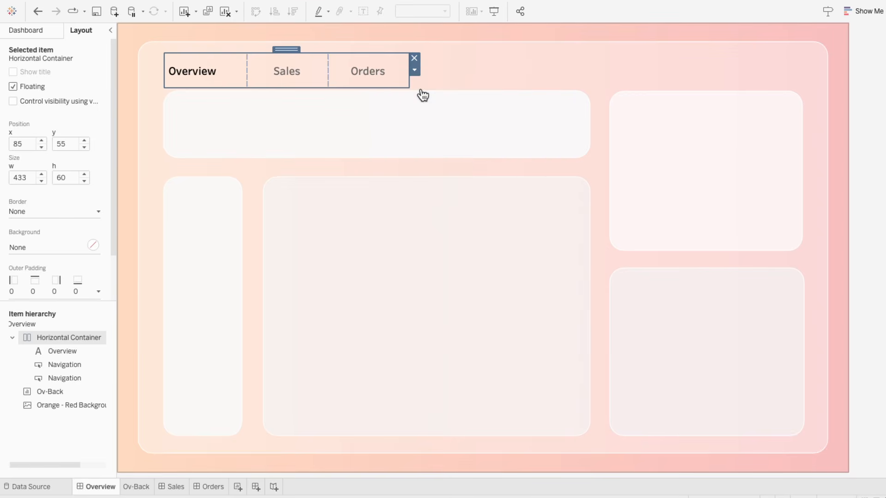
pyautogui.moveTo(409, 74); pyautogui.dragTo(351, 75)
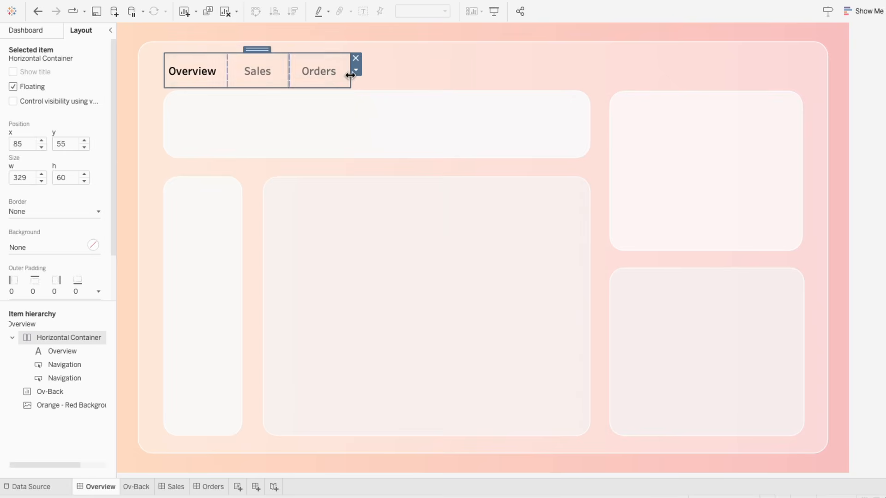
# Step: Center-align the Overview text within its object in the navigation container
pyautogui.rightClick(201, 69)
pyautogui.click(212, 74)
pyautogui.moveTo(361, 202); pyautogui.dragTo(304, 198)
pyautogui.click(525, 180)
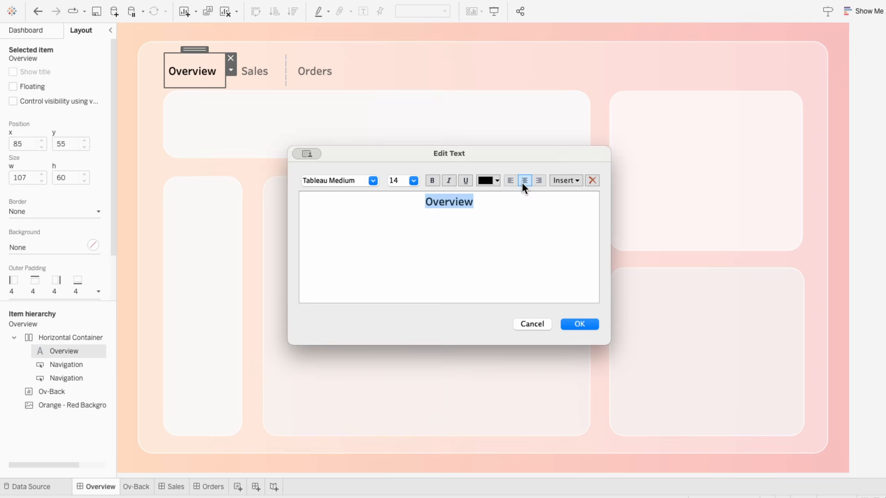
pyautogui.click(579, 324)
pyautogui.click(327, 73)
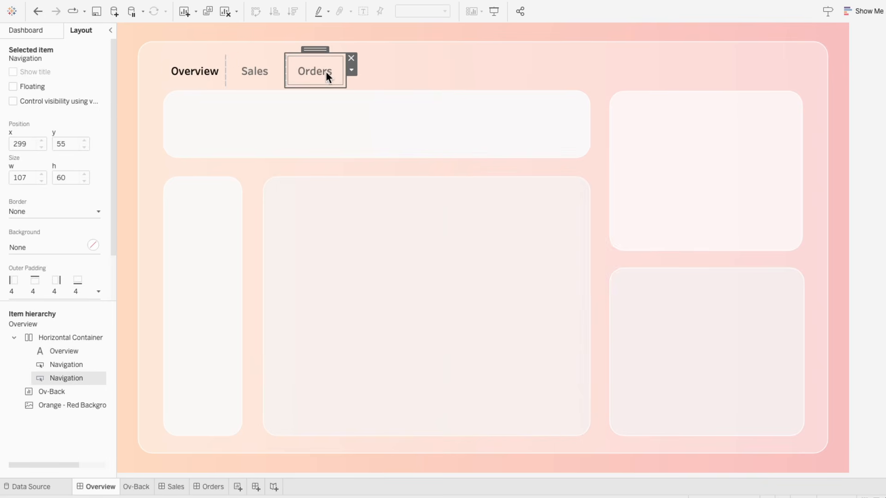
# Step: Test the Sales and Orders navigation buttons in presentation mode, returning to the Overview dashboard after each
pyautogui.click(492, 12)
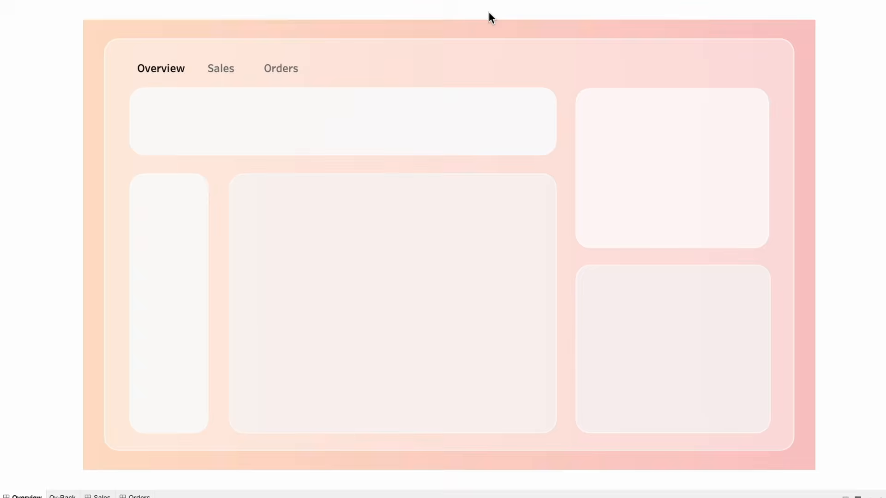
pyautogui.click(231, 73)
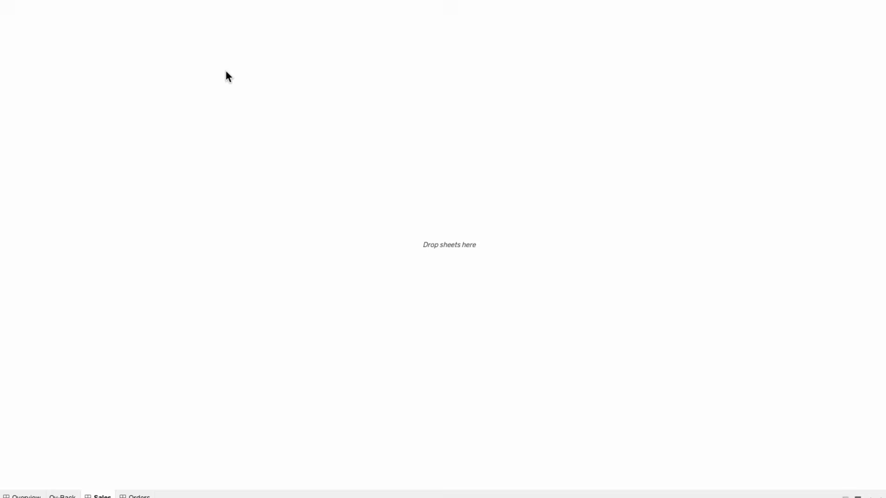
pyautogui.press('Escape')
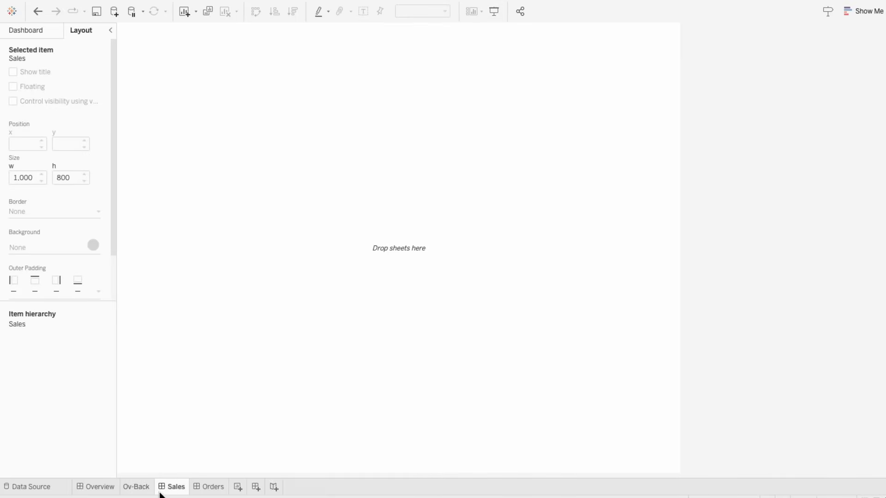
pyautogui.click(107, 488)
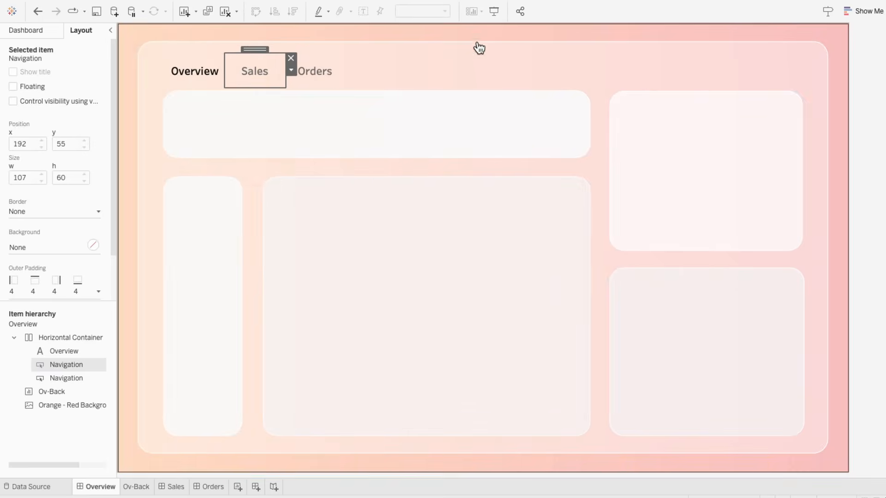
pyautogui.click(493, 13)
pyautogui.click(294, 74)
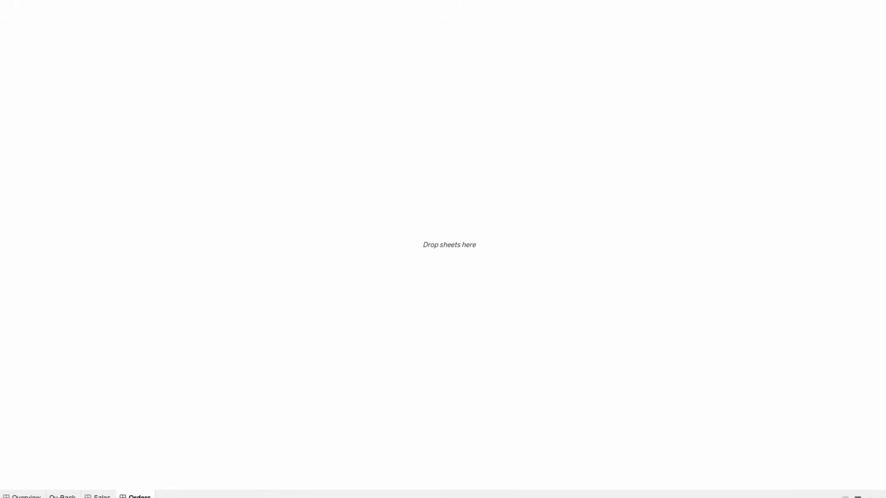
pyautogui.press('Escape')
pyautogui.click(98, 488)
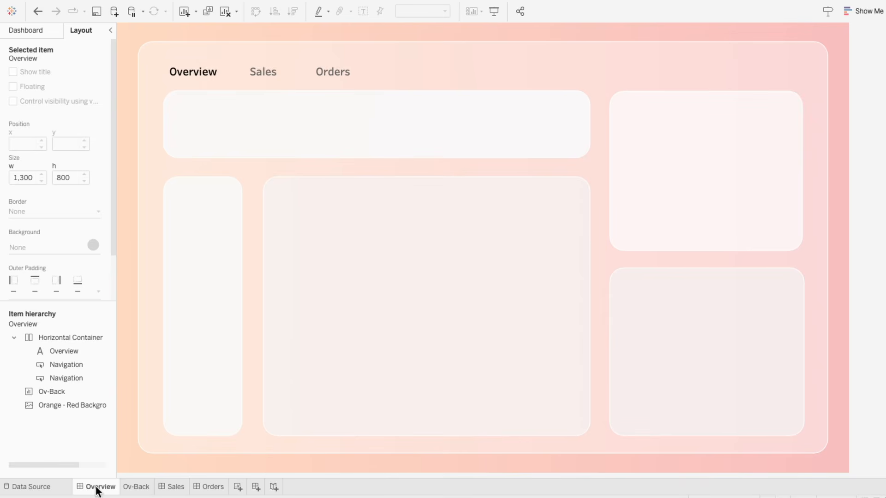
# Step: Create a new worksheet, place it between Ov-Back and the Sales dashboard, and rename it KPI Metrics/Values
pyautogui.click(237, 488)
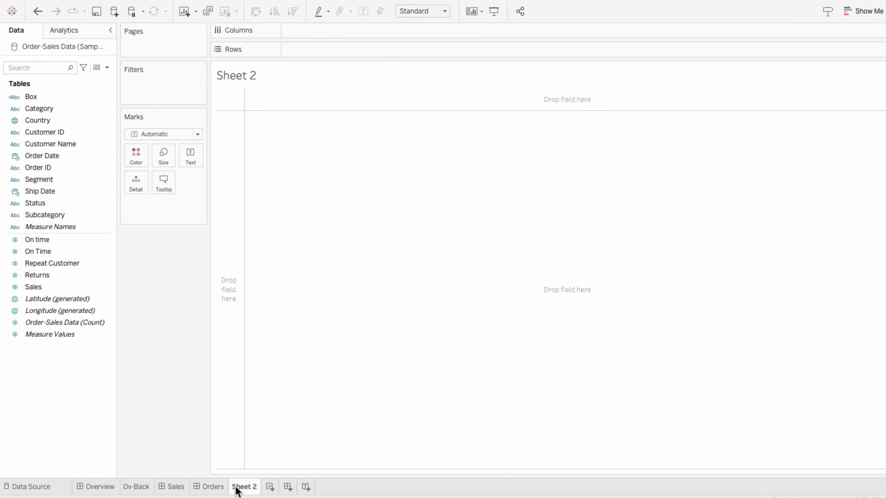
pyautogui.moveTo(237, 488); pyautogui.dragTo(163, 488)
pyautogui.doubleClick(166, 487)
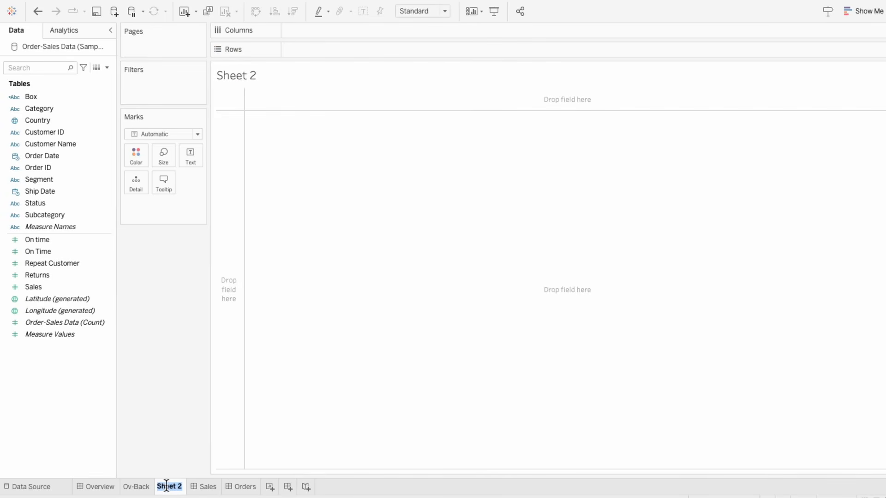
pyautogui.write('KPI Metrics/Values')
pyautogui.press('Return')
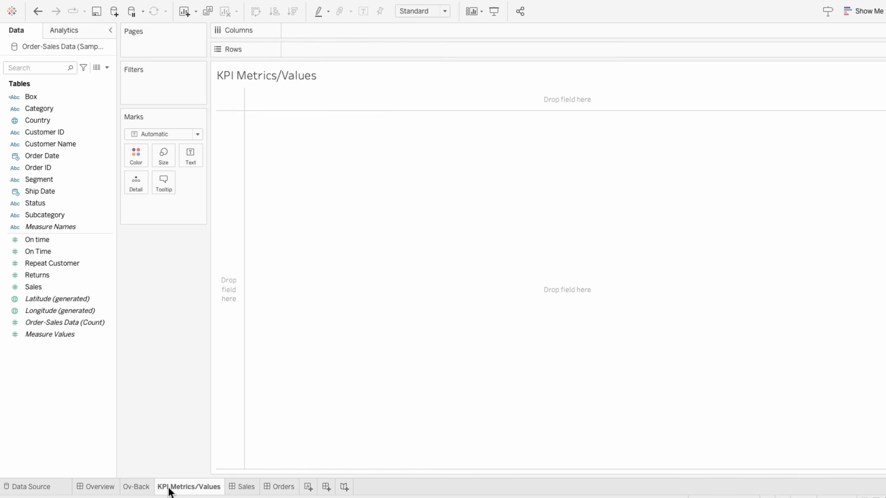
# Step: Place Measure Names on Columns and show Measure Values as text marks
pyautogui.moveTo(77, 229); pyautogui.dragTo(304, 31)
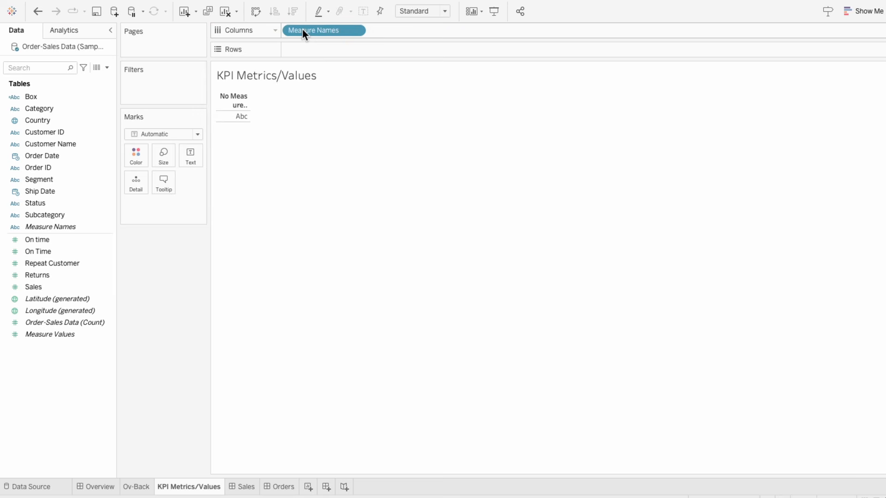
pyautogui.moveTo(55, 335); pyautogui.dragTo(153, 210)
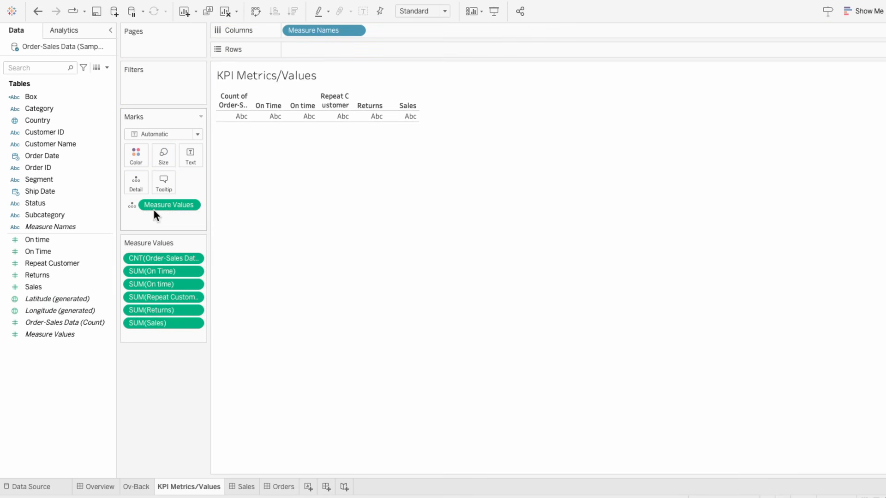
pyautogui.click(132, 207)
pyautogui.click(143, 227)
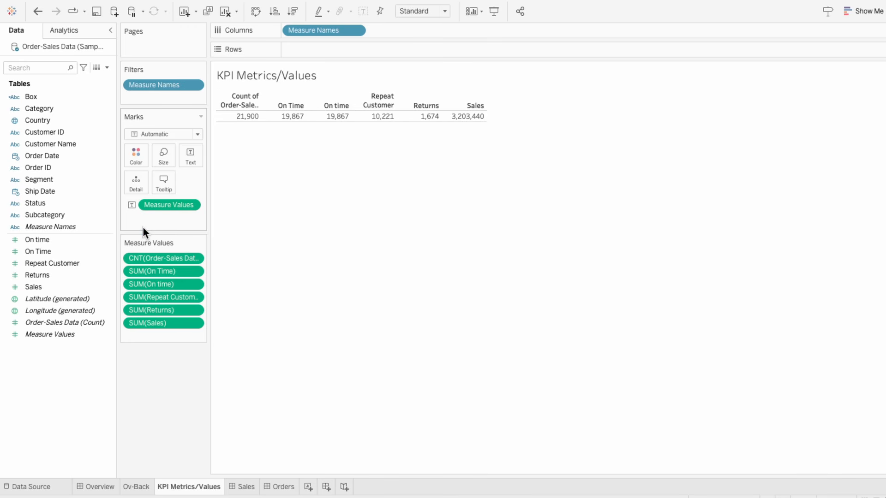
# Step: Put Sales first among the measure values and remove the Order-Sales Data count, both On Time measures and Repeat Customer
pyautogui.moveTo(153, 323); pyautogui.dragTo(158, 257)
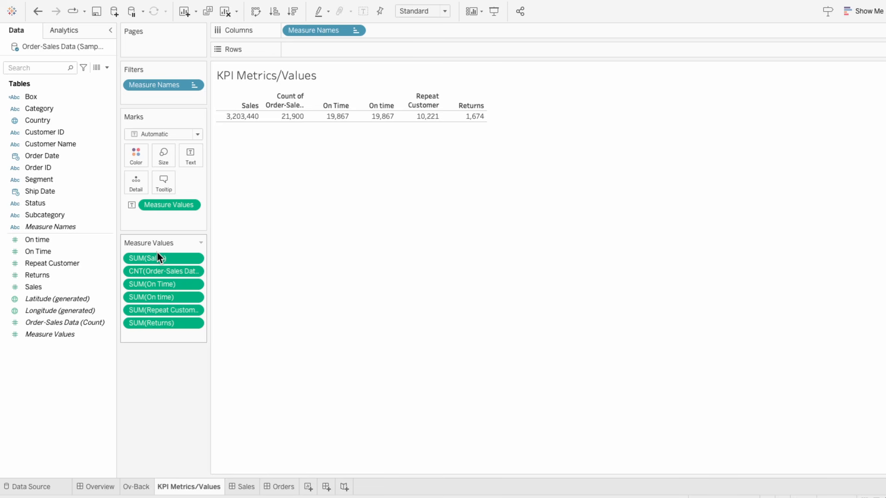
pyautogui.click(159, 270)
pyautogui.keyDown('shift'); pyautogui.click(162, 305); pyautogui.keyUp('shift')
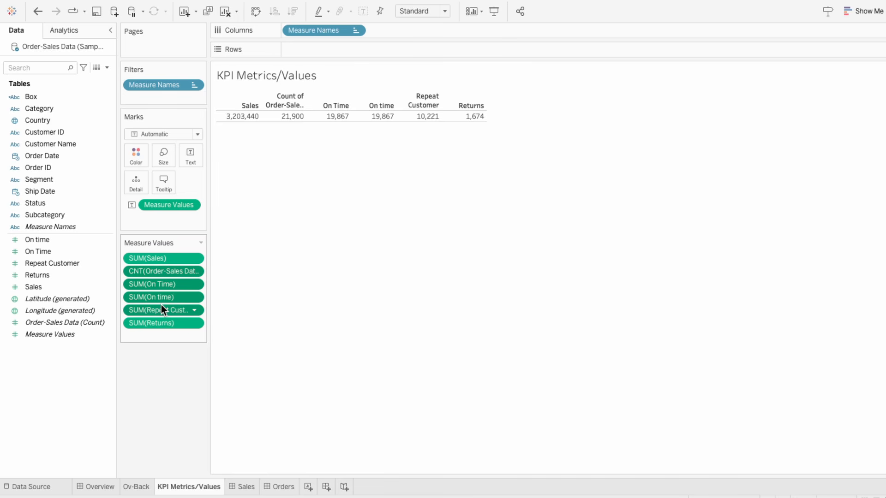
pyautogui.press('Delete')
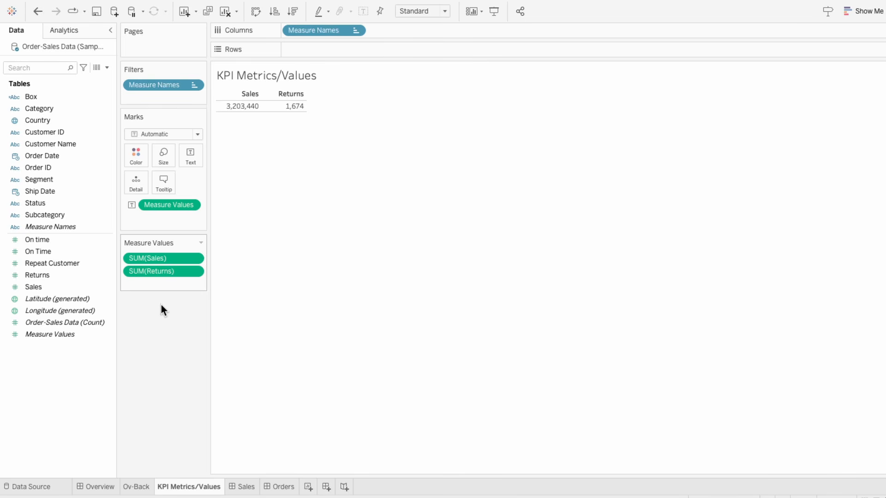
# Step: Add a distinct count of Order ID to the measure values with the formula countd([Order ID])
pyautogui.doubleClick(162, 280)
pyautogui.write('count')
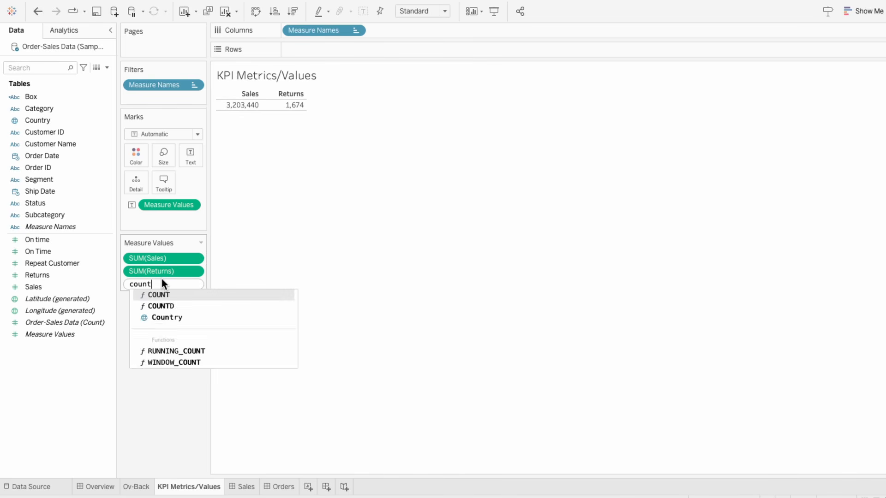
pyautogui.write('d(')
pyautogui.write('[Order ID])')
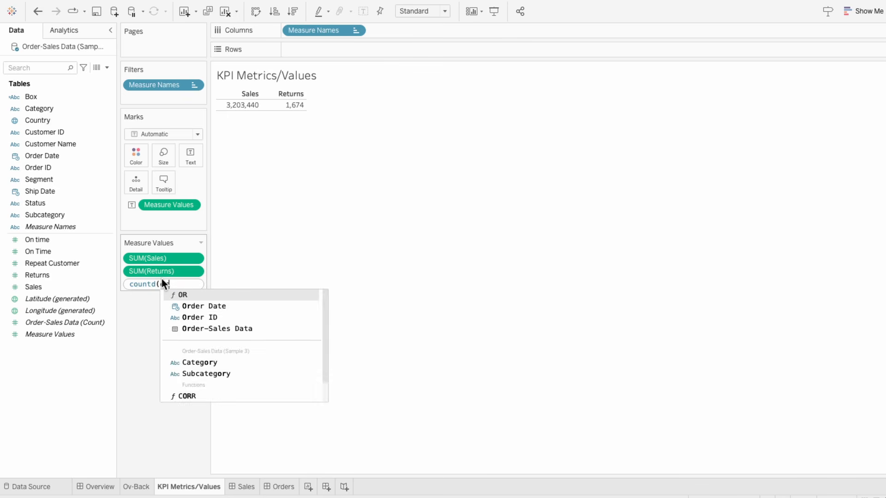
pyautogui.press('Return')
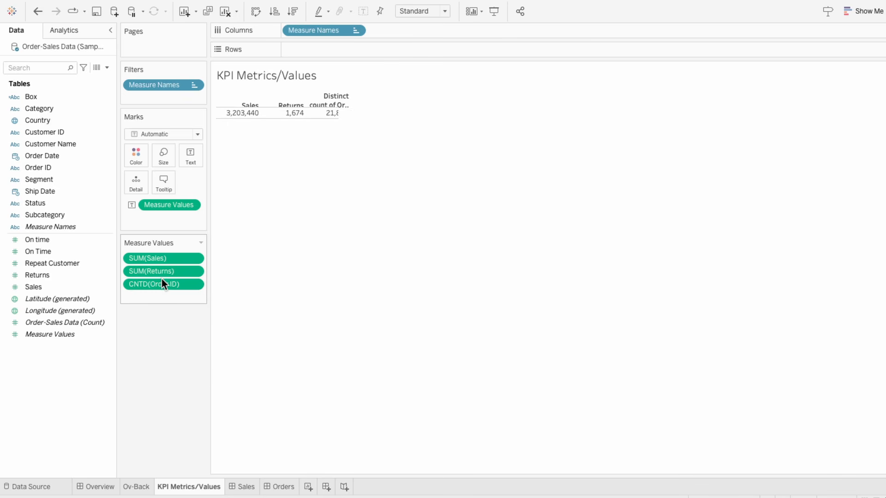
# Step: Add a distinct count of Customer ID to the measure values and move Returns to the end of the list
pyautogui.doubleClick(161, 297)
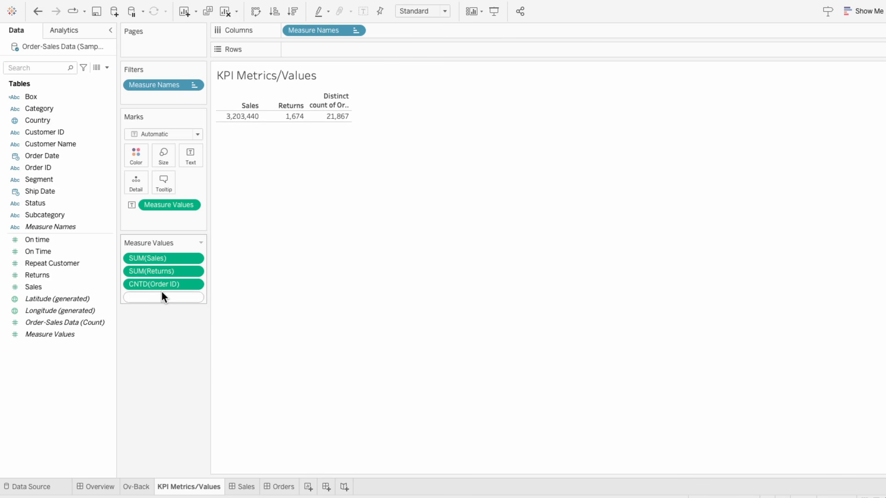
pyautogui.write('countd(customer')
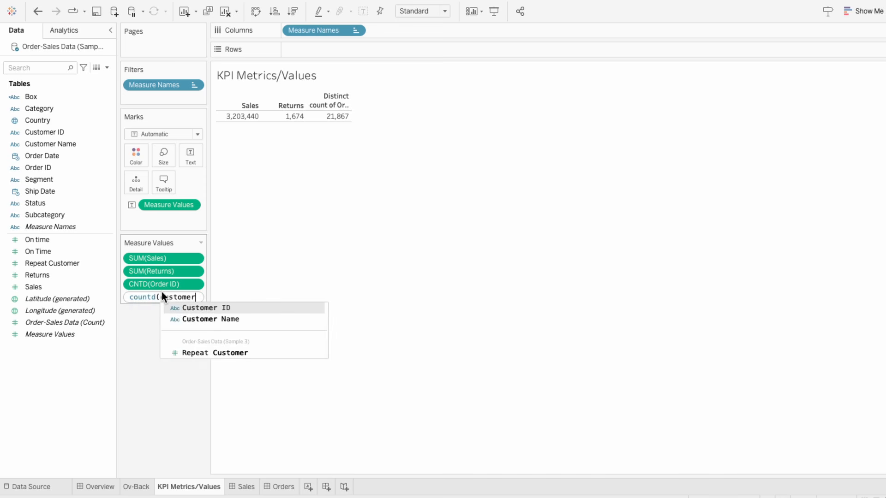
pyautogui.press('Return')
pyautogui.write(')')
pyautogui.press('Return')
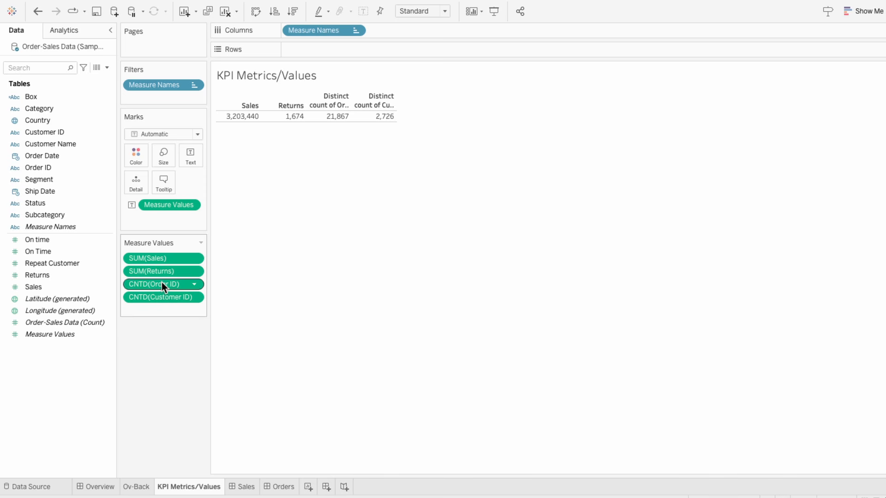
pyautogui.moveTo(162, 272); pyautogui.dragTo(163, 309)
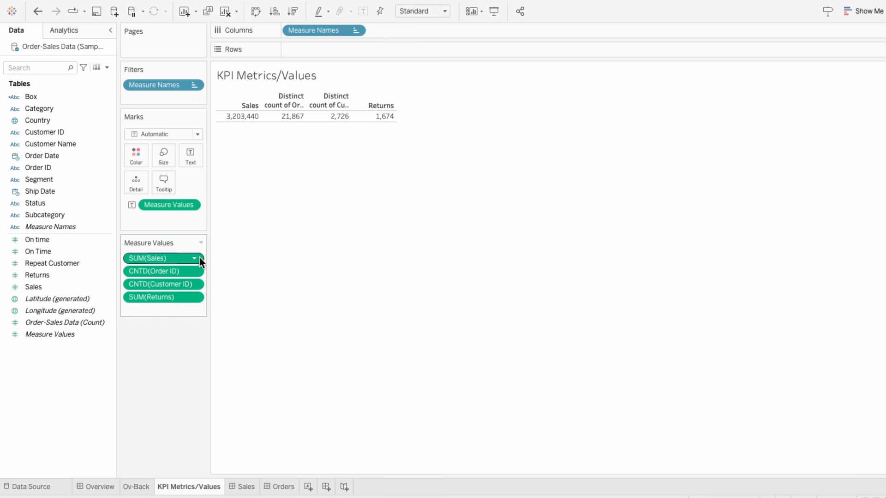
pyautogui.rightClick(240, 117)
pyautogui.click(239, 115)
pyautogui.click(239, 116)
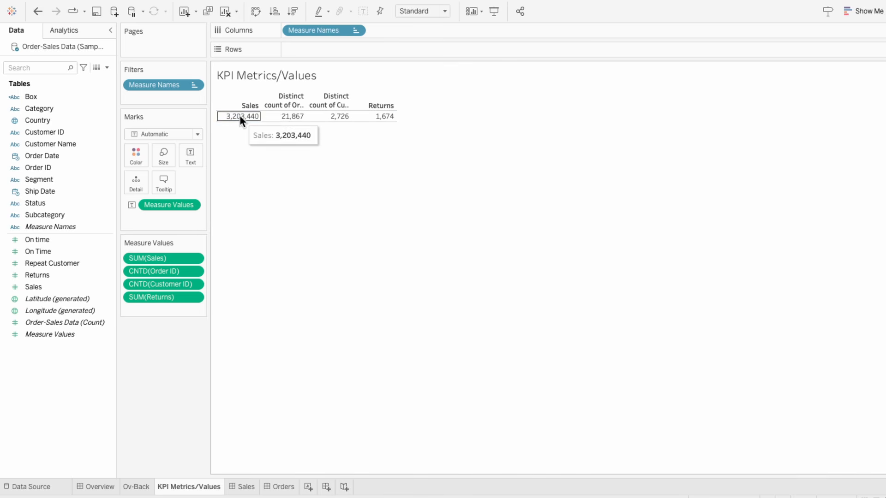
# Step: Set the alias of the distinct count of Order ID column header to Orders
pyautogui.rightClick(272, 108)
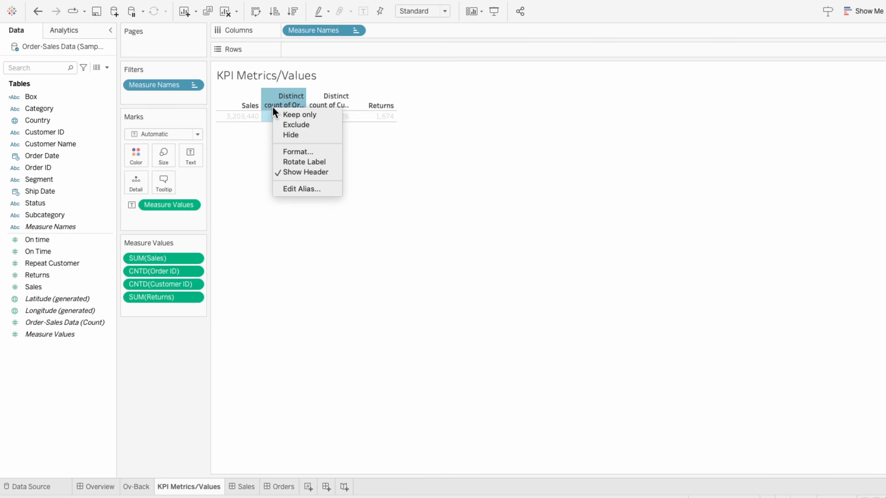
pyautogui.click(295, 188)
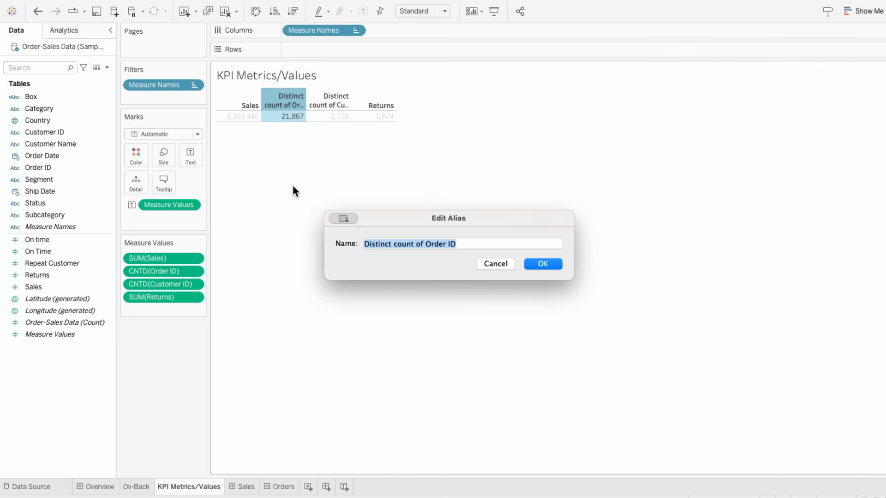
pyautogui.write('Orders')
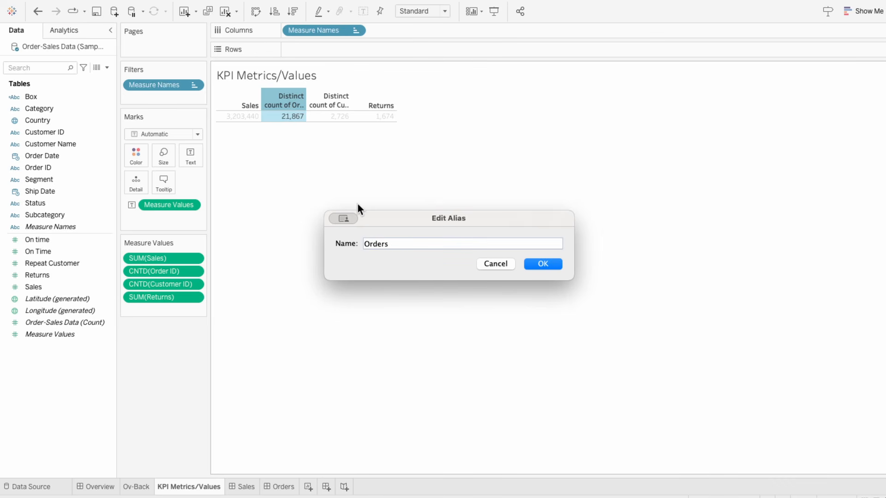
pyautogui.click(544, 265)
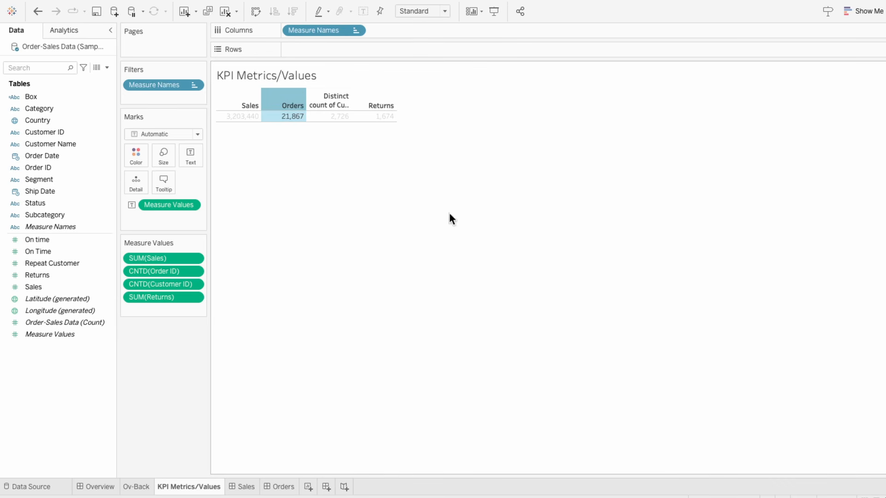
# Step: Edit the Measure Names aliases so that the distinct count of Customer ID is called Customers
pyautogui.rightClick(324, 29)
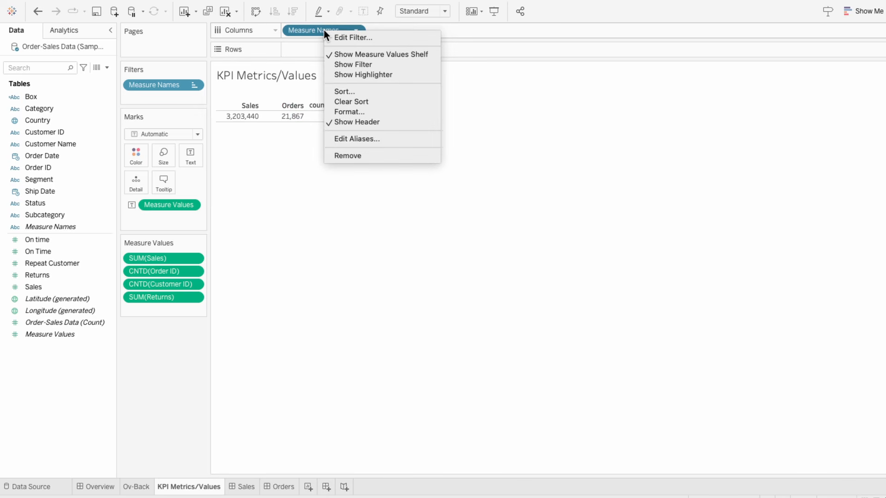
pyautogui.click(353, 139)
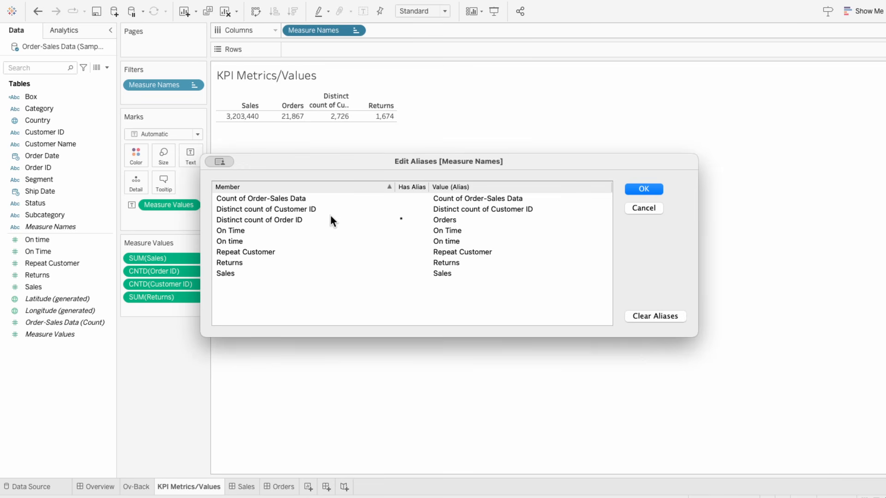
pyautogui.doubleClick(456, 209)
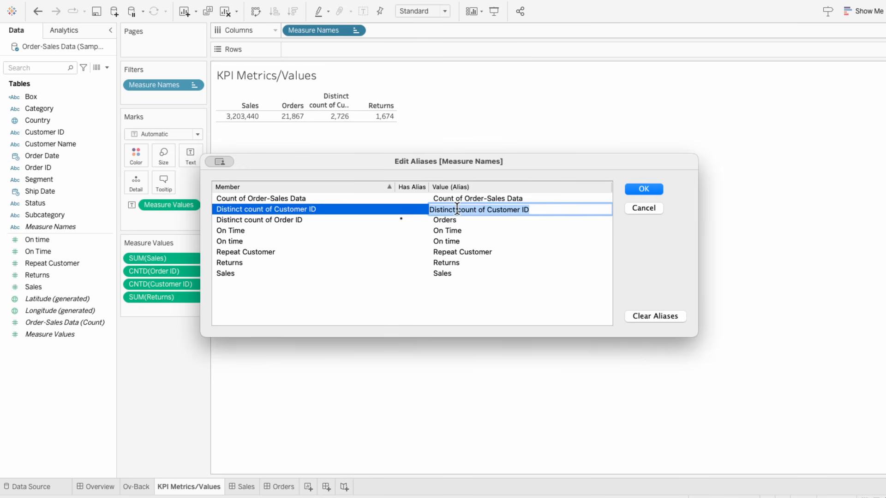
pyautogui.write('Customers')
pyautogui.press('Return')
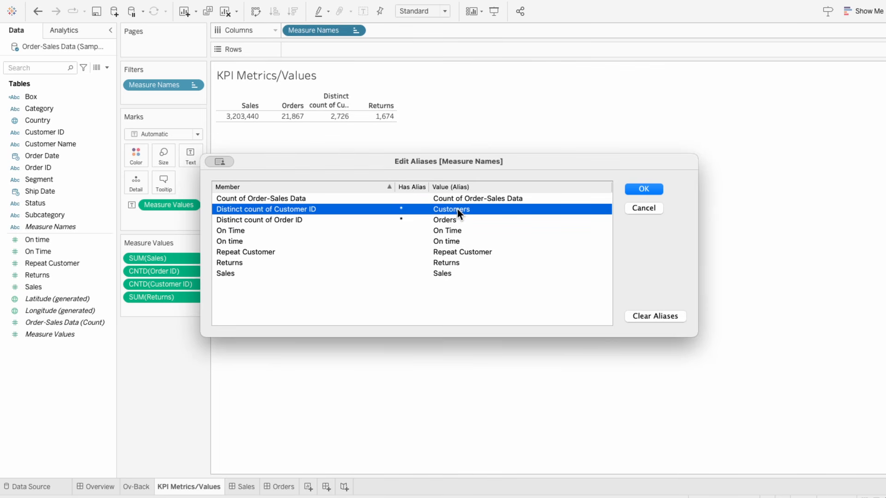
pyautogui.click(636, 189)
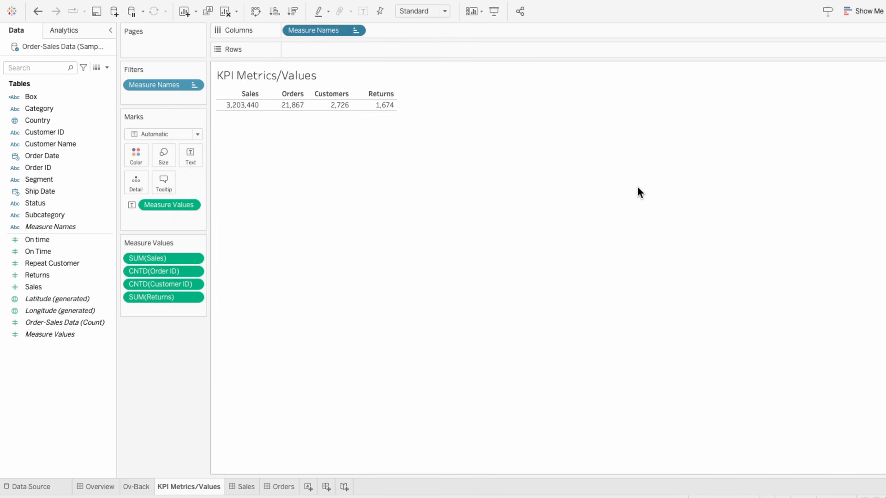
# Step: Review the alias list of Measure Names and its option for clearing aliases
pyautogui.rightClick(298, 27)
pyautogui.click(341, 135)
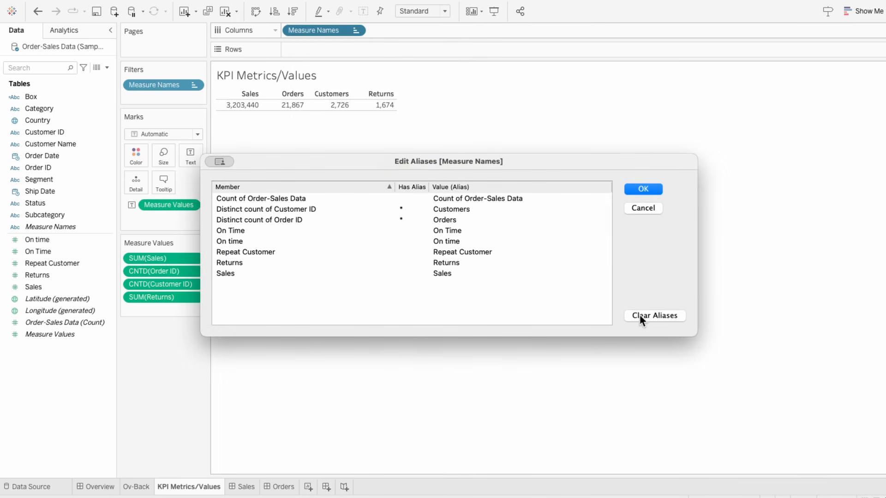
pyautogui.click(632, 189)
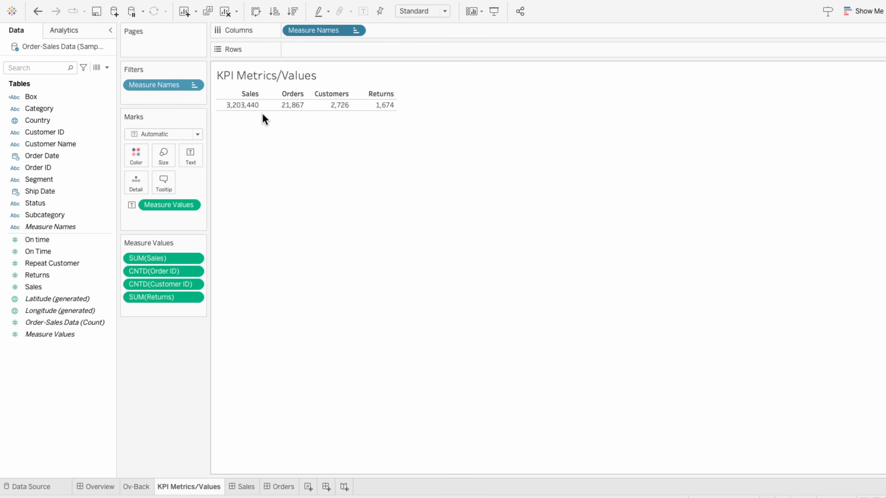
# Step: Format the worksheet borders with the row divider of the pane set to None
pyautogui.rightClick(248, 107)
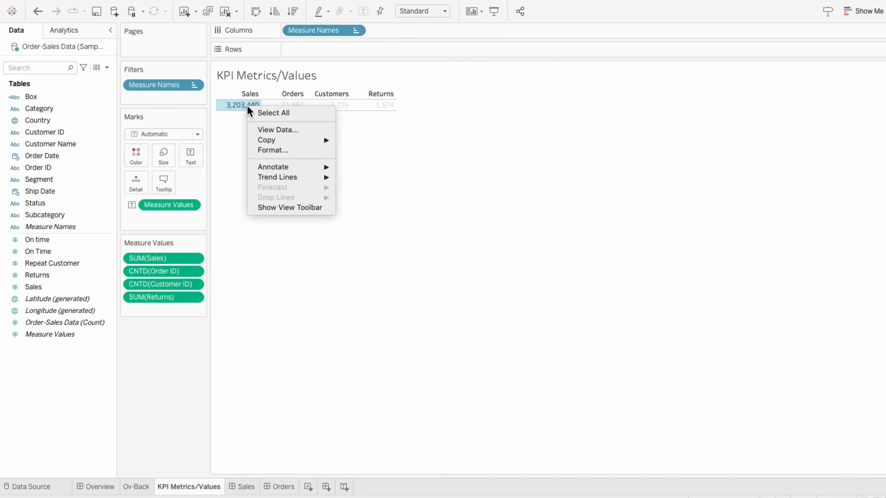
pyautogui.click(268, 149)
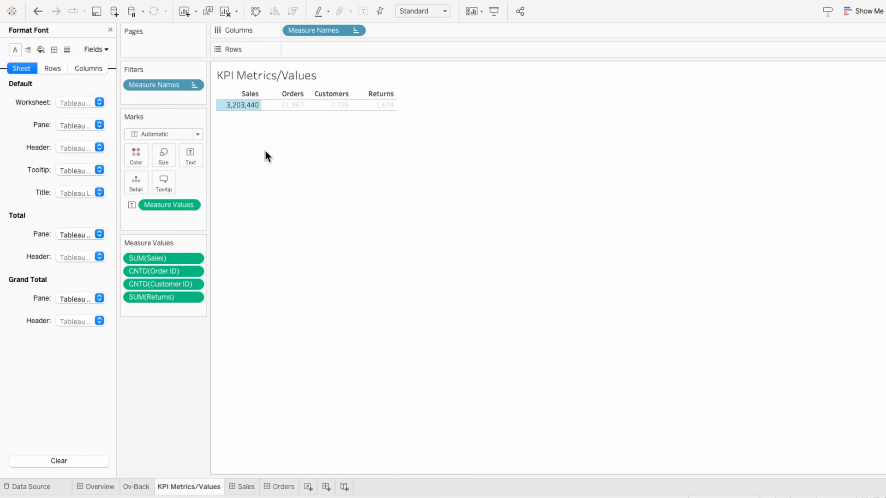
pyautogui.click(41, 50)
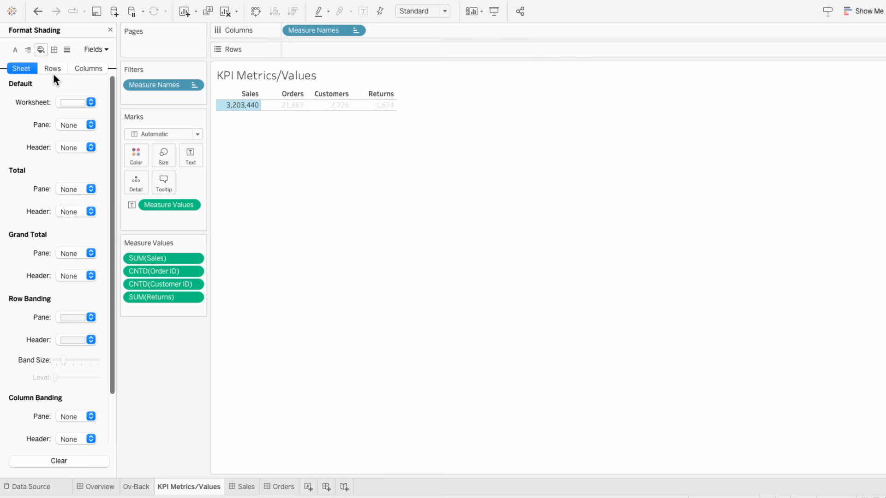
pyautogui.click(73, 103)
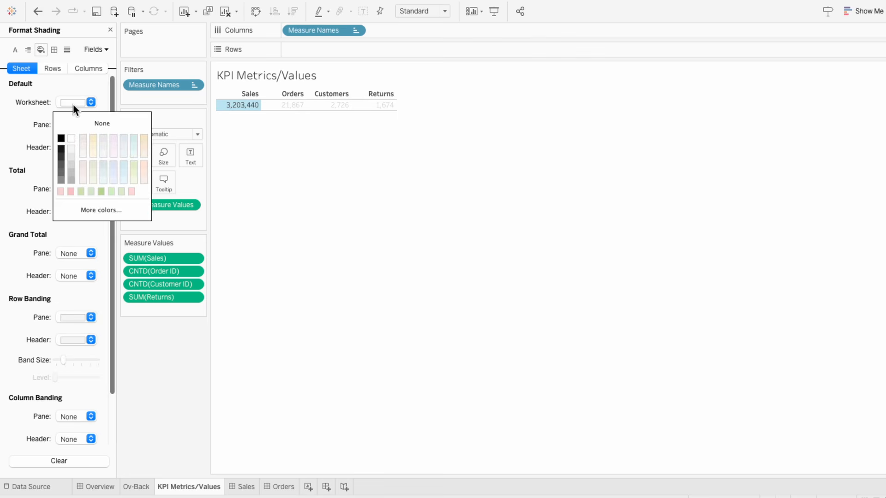
pyautogui.click(43, 105)
pyautogui.click(54, 50)
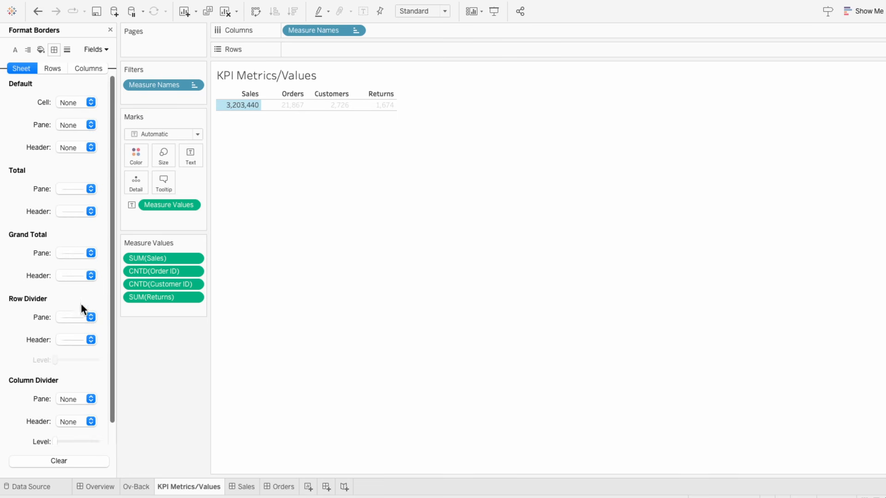
pyautogui.click(77, 319)
pyautogui.click(79, 331)
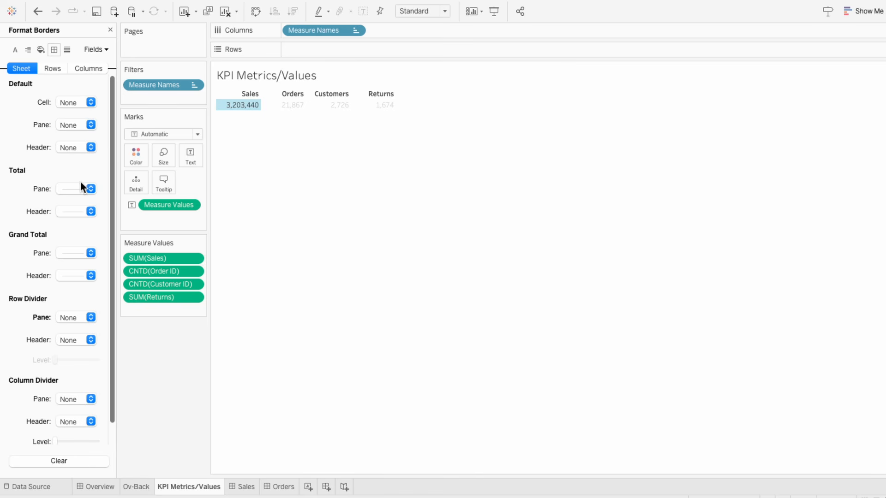
pyautogui.click(110, 28)
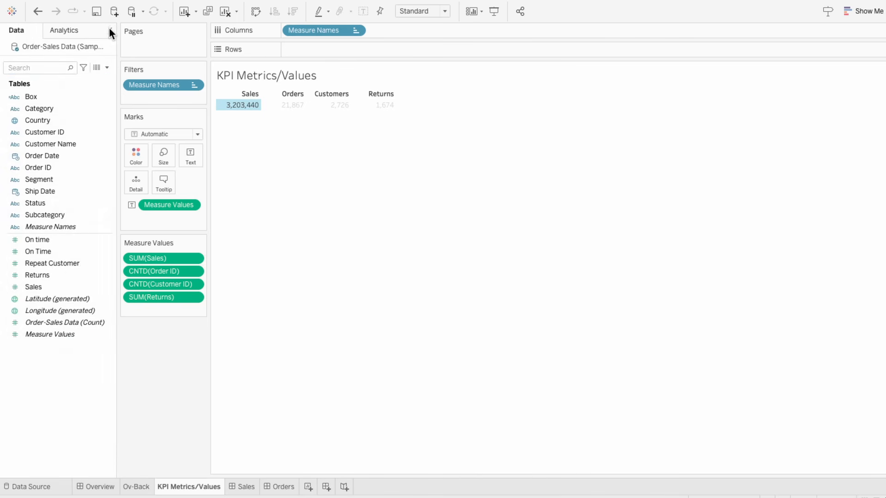
# Step: Format the Sales measure as custom currency with 1 decimal place and display units in Millions (M)
pyautogui.rightClick(159, 258)
pyautogui.click(178, 305)
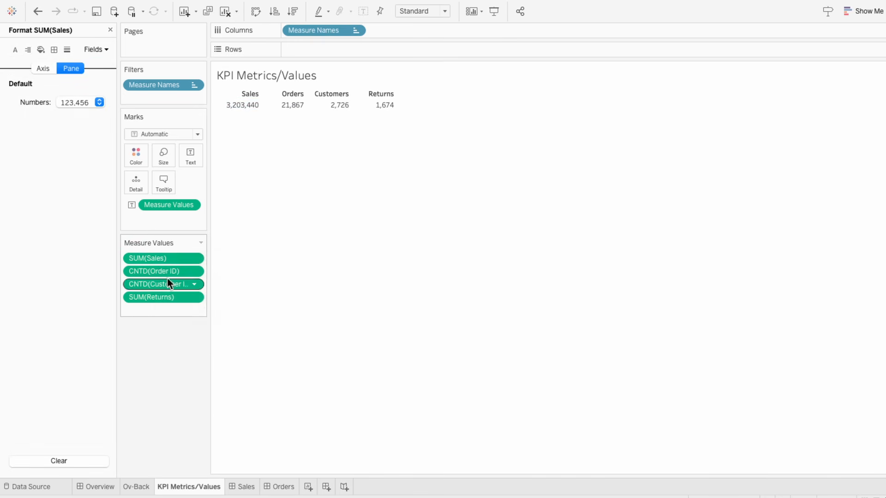
pyautogui.click(78, 103)
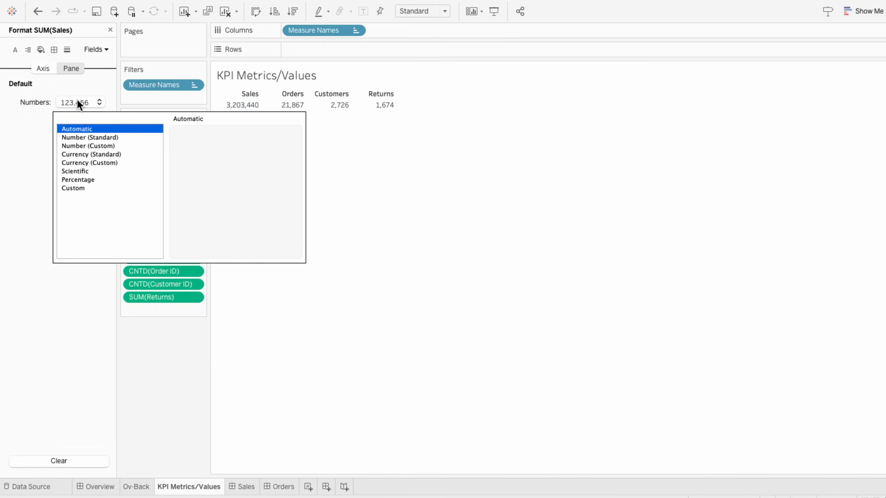
pyautogui.click(87, 162)
pyautogui.click(208, 149)
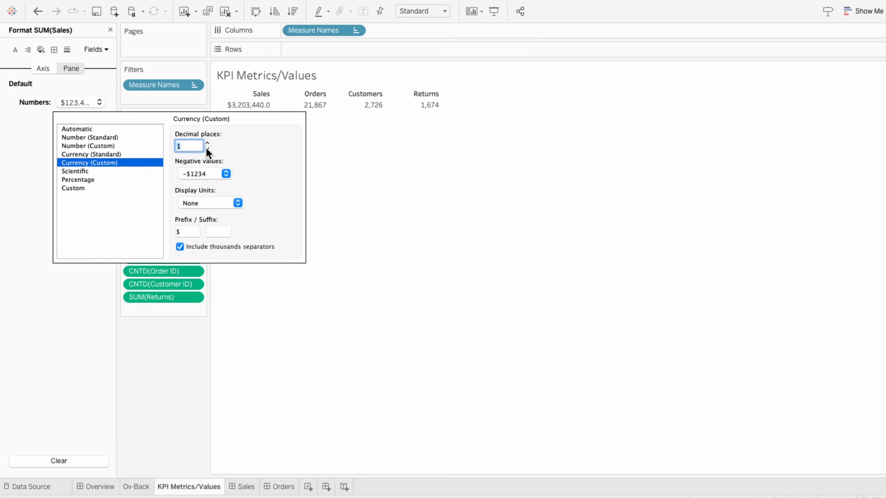
pyautogui.click(207, 202)
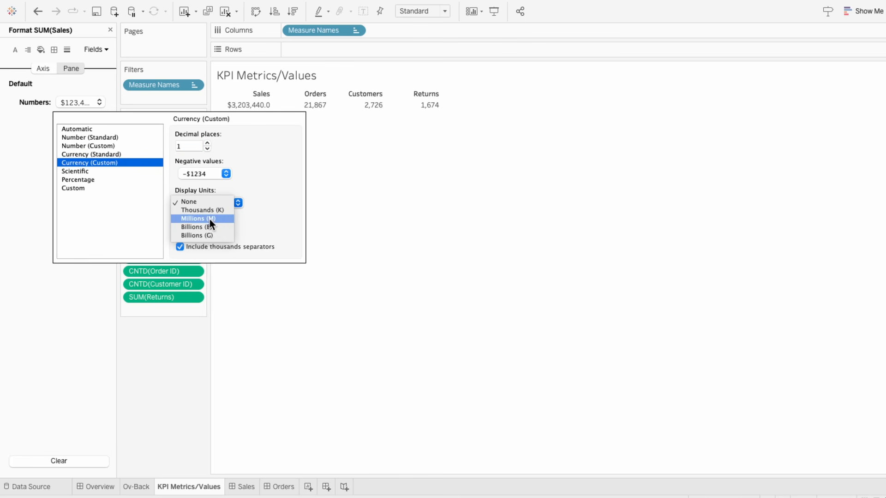
pyautogui.click(210, 218)
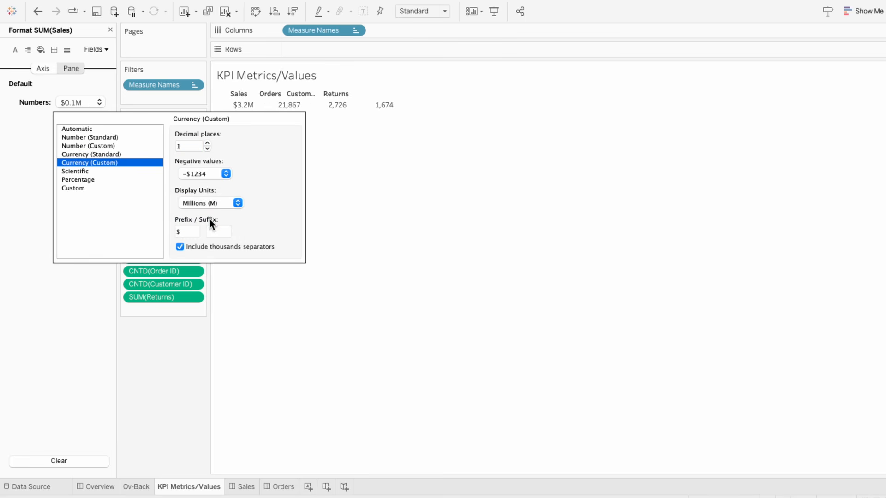
pyautogui.click(319, 199)
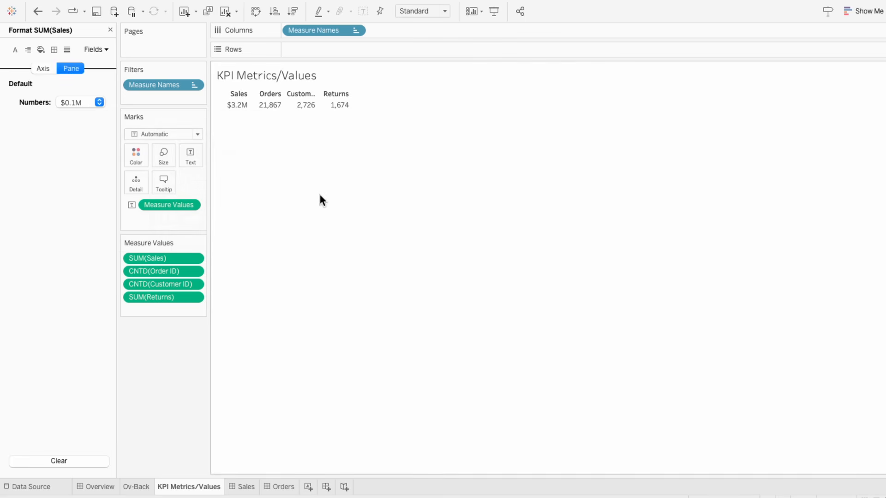
pyautogui.click(110, 30)
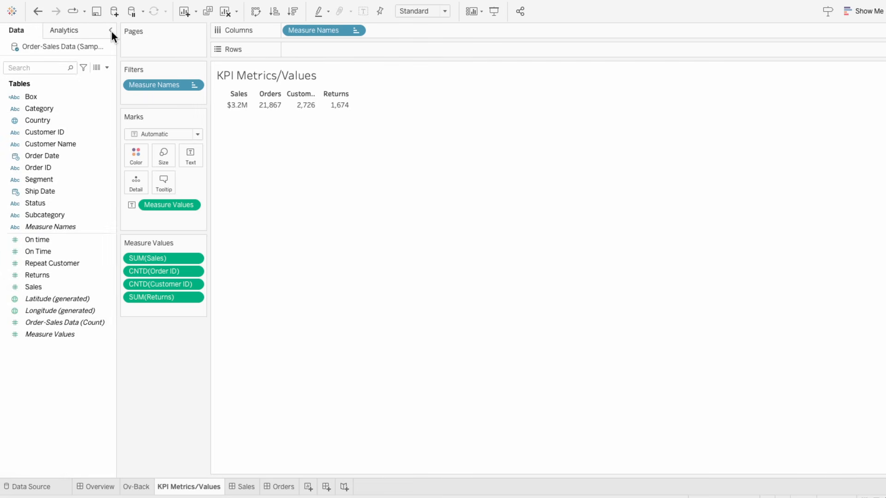
# Step: Filter the KPI sheet by relative Order Date to This year, and widen the metric columns so every header fits
pyautogui.moveTo(59, 160); pyautogui.dragTo(154, 101)
pyautogui.click(402, 145)
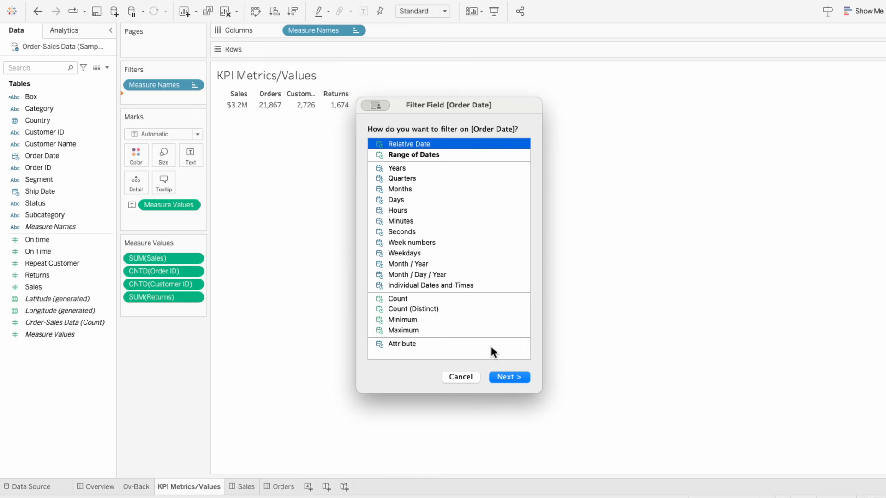
pyautogui.click(510, 377)
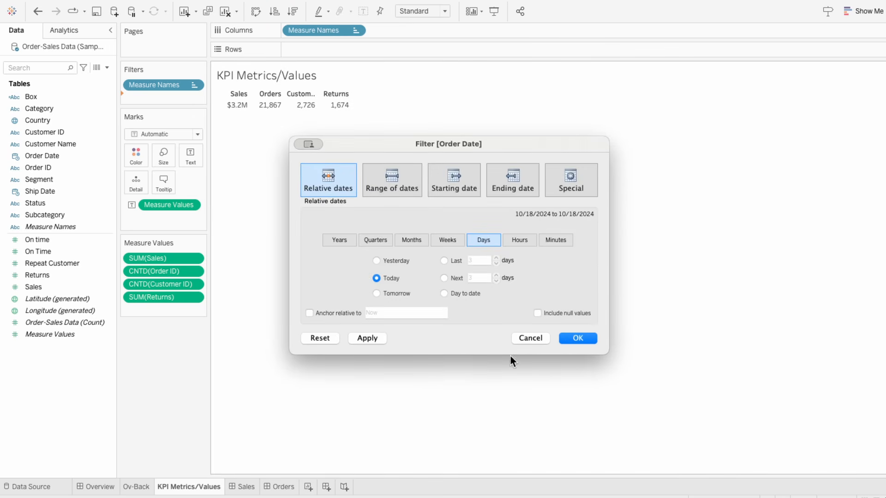
pyautogui.click(337, 239)
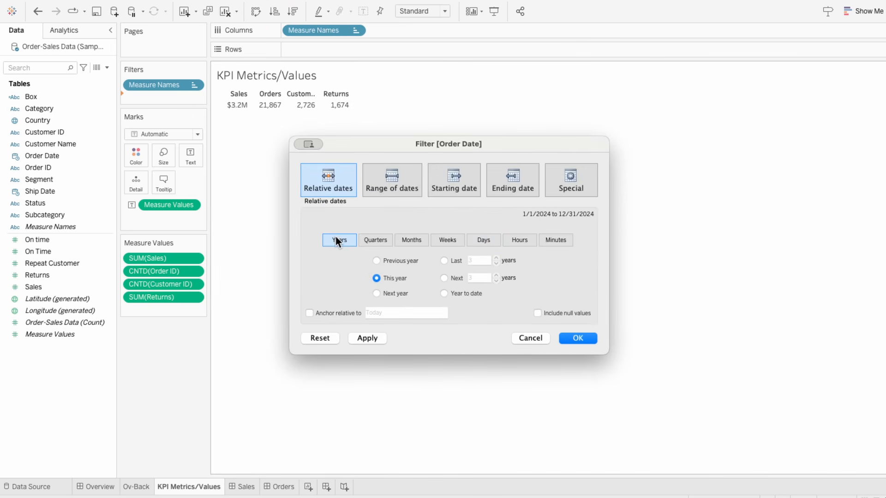
pyautogui.click(578, 339)
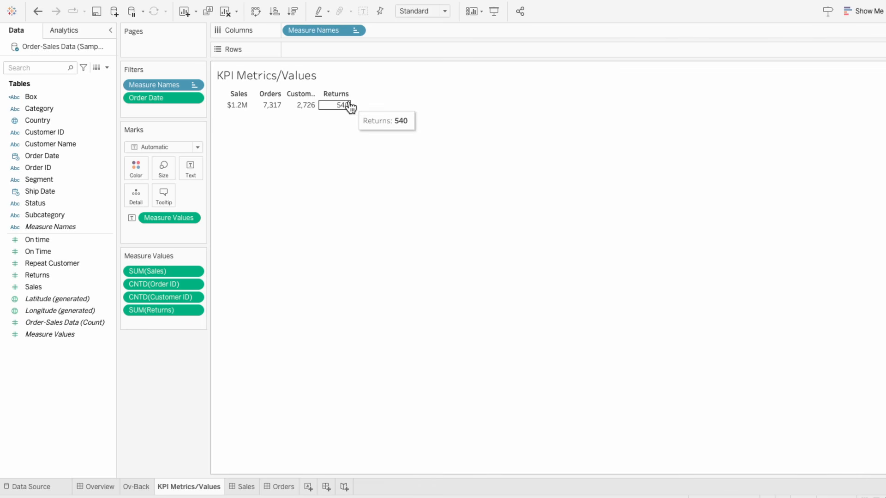
pyautogui.moveTo(358, 102); pyautogui.dragTo(388, 102)
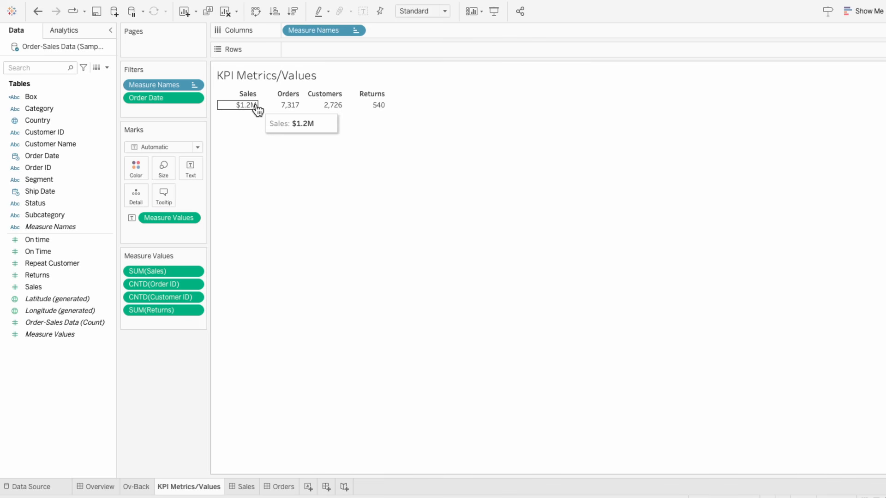
# Step: Add Measure Names to the text label of the marks and hide the Measure Names column header
pyautogui.moveTo(82, 225); pyautogui.dragTo(161, 232)
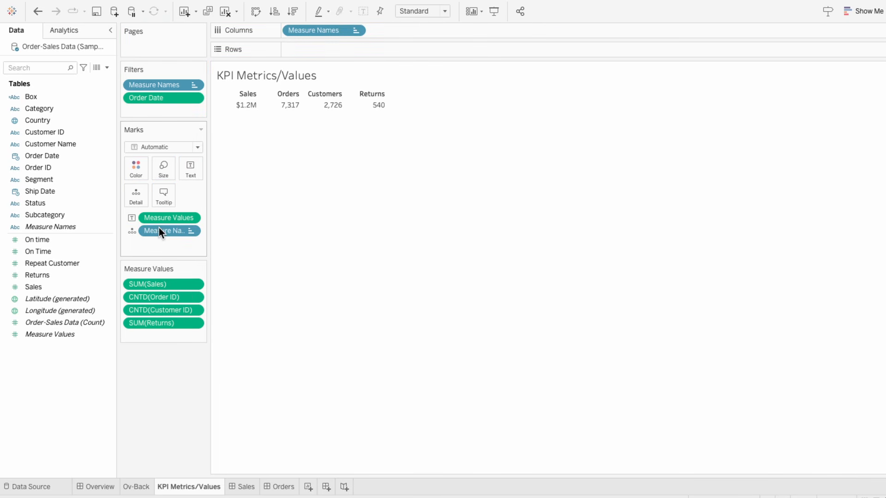
pyautogui.click(133, 231)
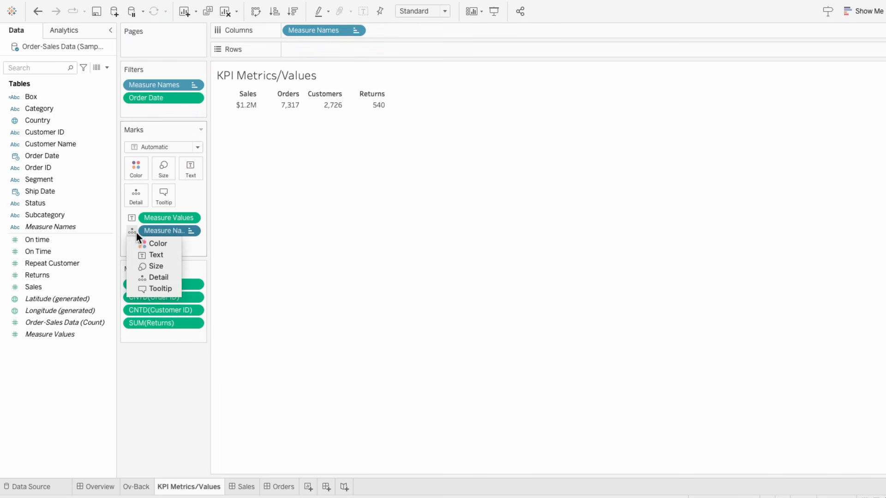
pyautogui.click(146, 255)
pyautogui.moveTo(241, 117)
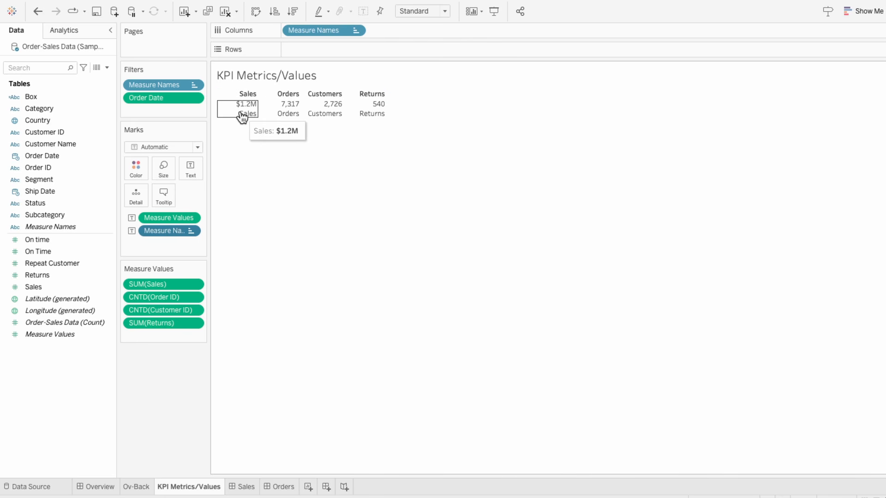
pyautogui.rightClick(300, 31)
pyautogui.click(320, 122)
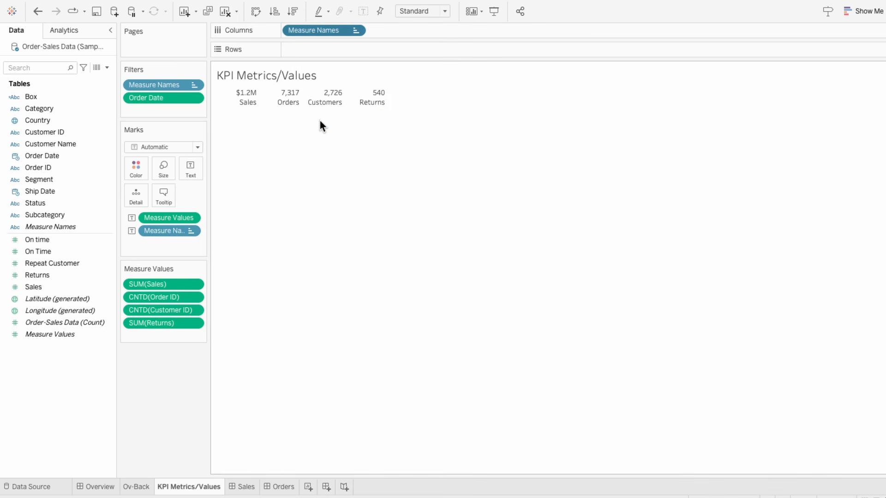
# Step: Left-align the mark label text and move the Measure Names line below the Measure Values line
pyautogui.click(190, 171)
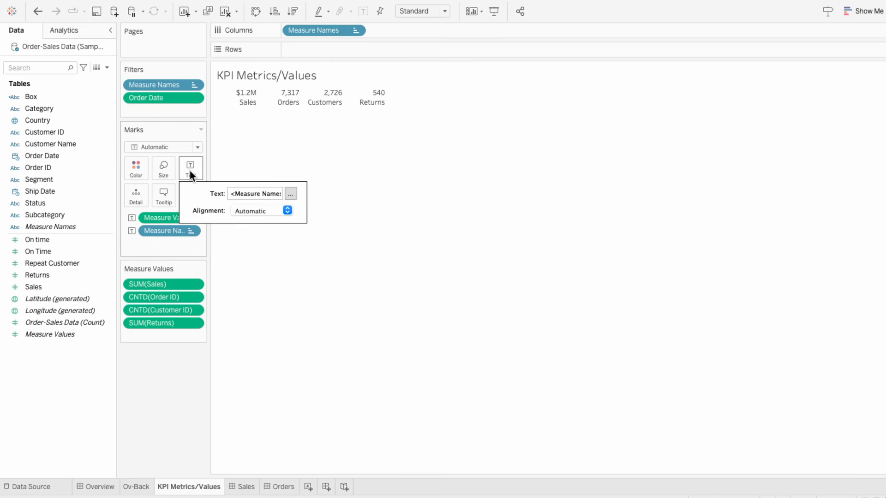
pyautogui.click(290, 194)
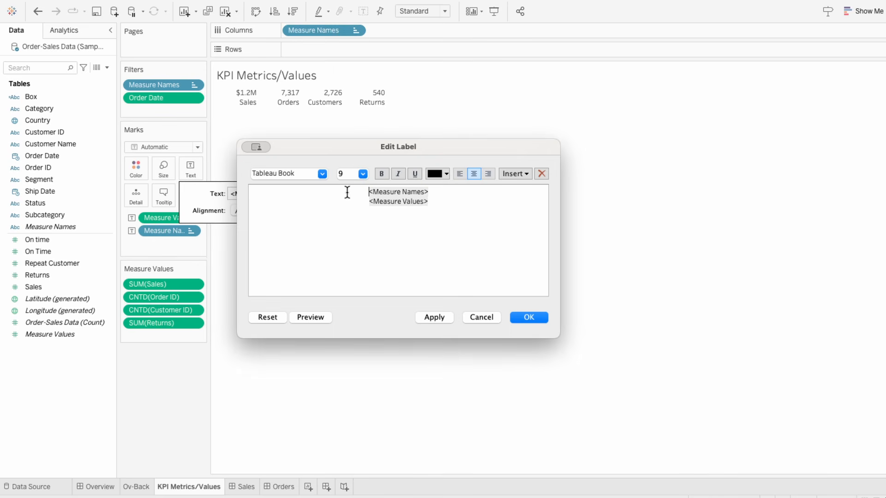
pyautogui.moveTo(348, 193); pyautogui.dragTo(432, 213)
pyautogui.click(460, 174)
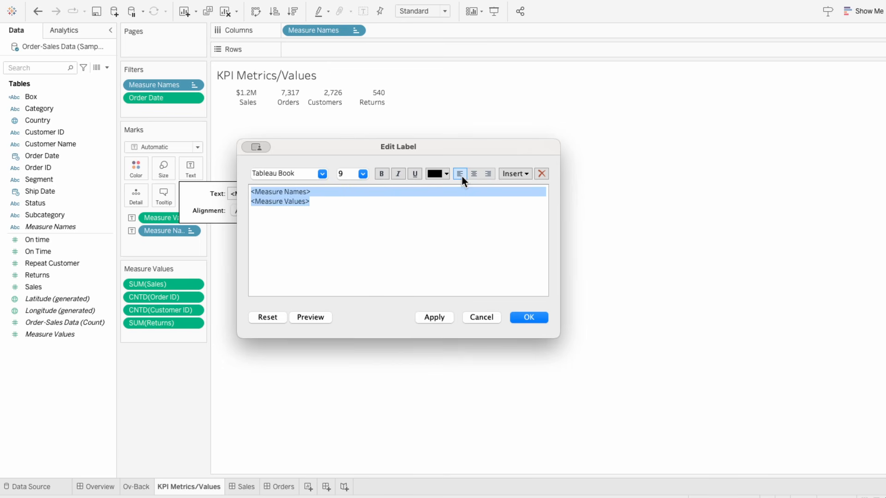
pyautogui.click(328, 193)
pyautogui.moveTo(325, 192); pyautogui.dragTo(305, 192)
pyautogui.hotkey('ctrl', 'c')
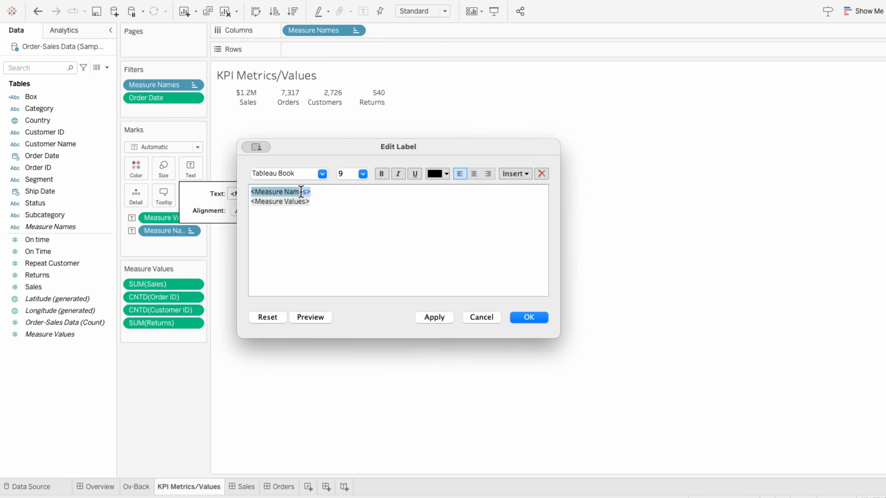
pyautogui.press('BackSpace')
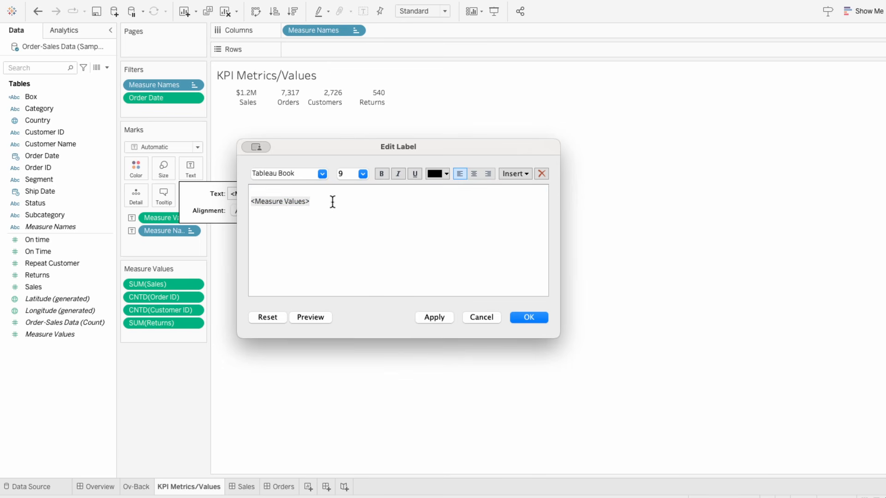
pyautogui.hotkey('ctrl', 'v')
pyautogui.press('Up')
pyautogui.press('BackSpace')
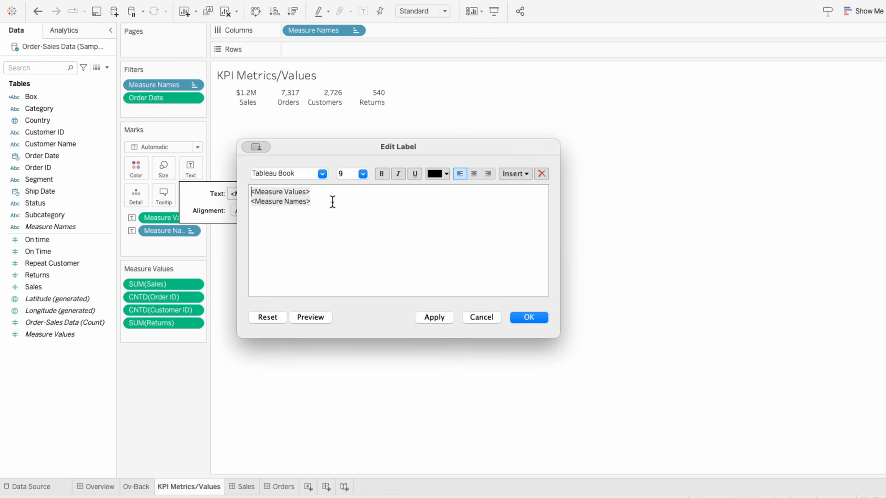
# Step: Format the Measure Values line of the label in Tableau Medium at size 14
pyautogui.moveTo(327, 194); pyautogui.dragTo(241, 193)
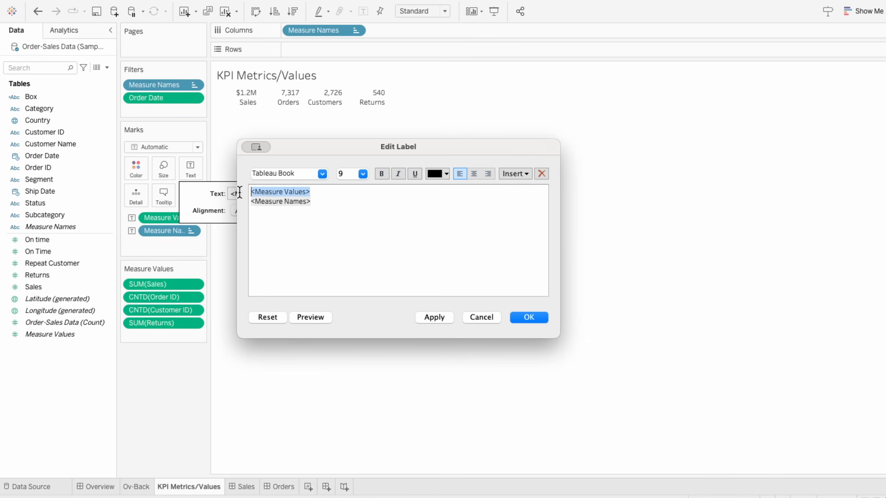
pyautogui.click(324, 174)
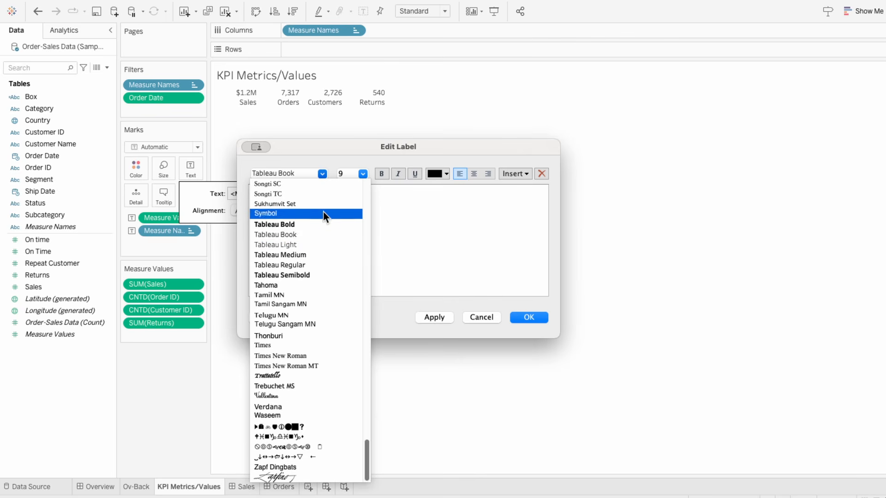
pyautogui.click(324, 254)
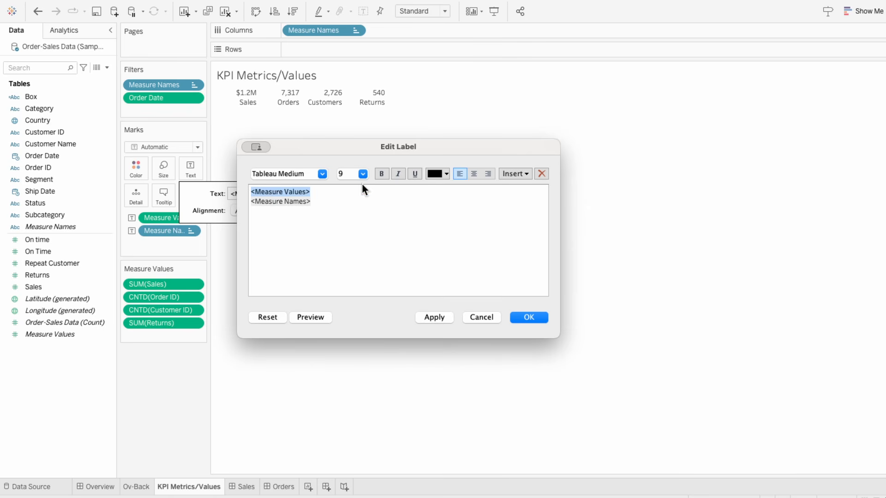
pyautogui.click(363, 174)
pyautogui.click(355, 227)
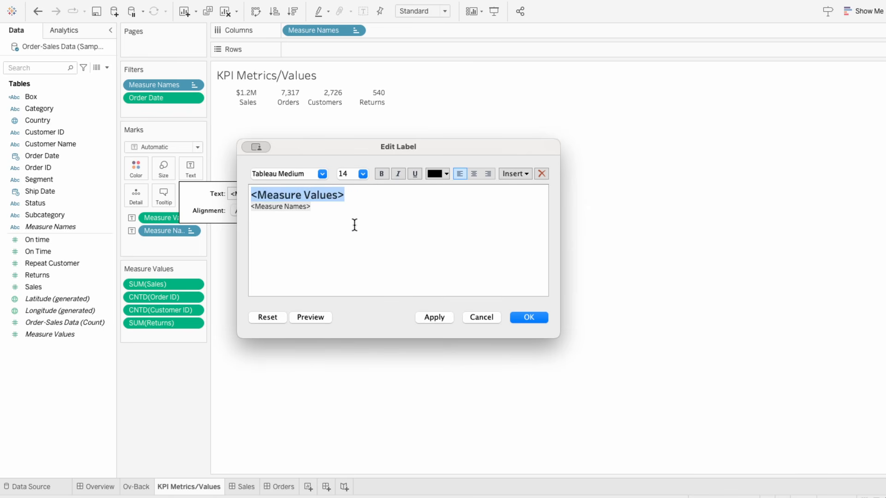
# Step: Format the Measure Names line of the label in Tableau Regular at size 11 with a gray font color
pyautogui.moveTo(341, 207); pyautogui.dragTo(249, 211)
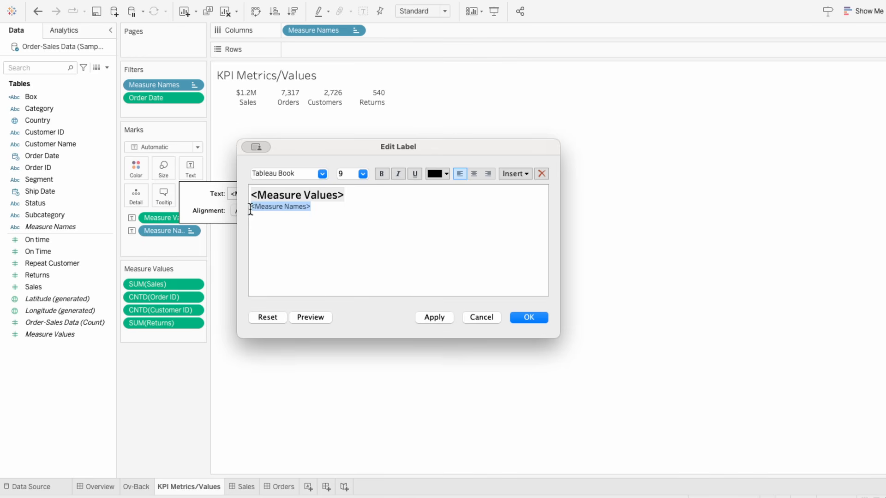
pyautogui.click(323, 174)
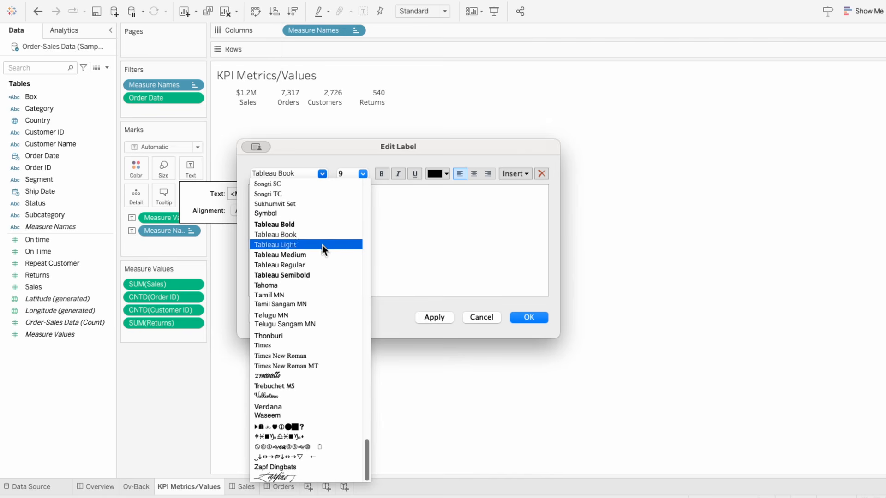
pyautogui.click(326, 261)
pyautogui.click(363, 175)
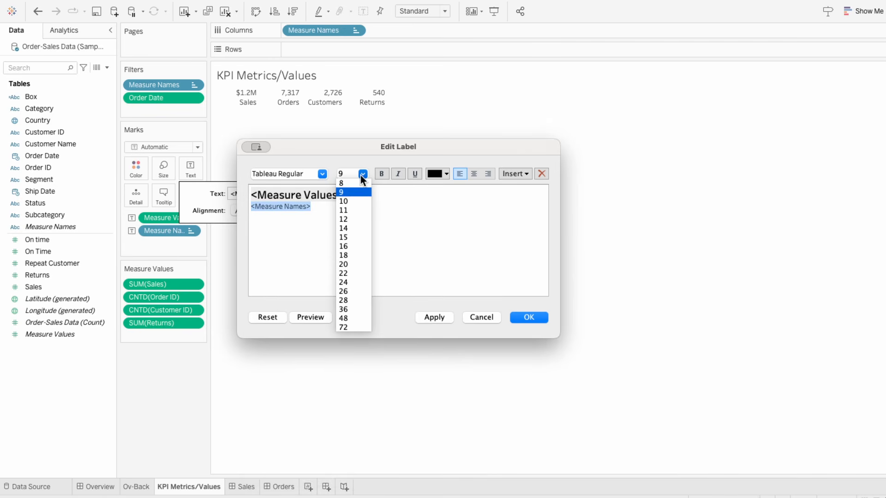
pyautogui.click(356, 209)
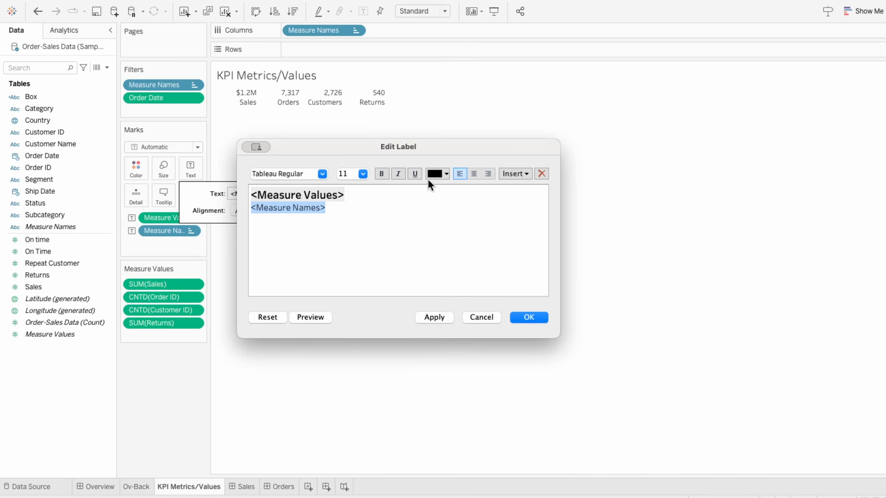
pyautogui.click(433, 175)
pyautogui.click(434, 228)
# Step: Indent the Measure Names line with a leading space, and widen the KPI columns so the Customers metric fits
pyautogui.press('Left')
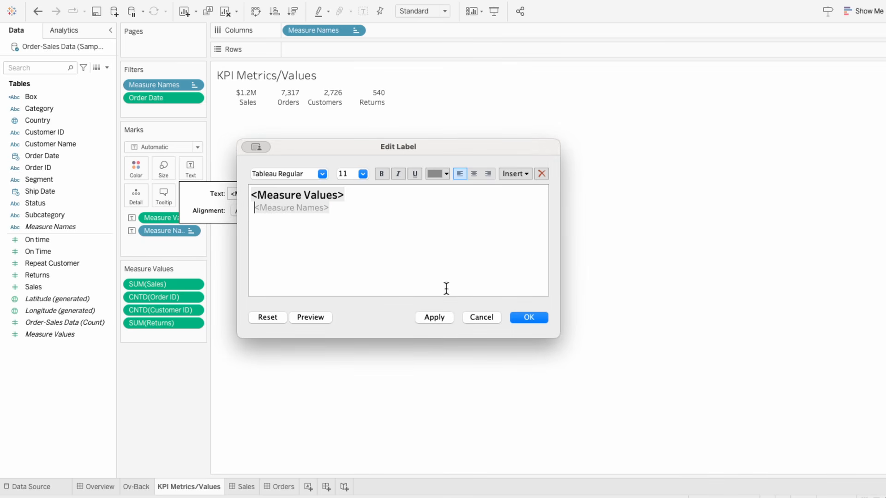
pyautogui.click(541, 319)
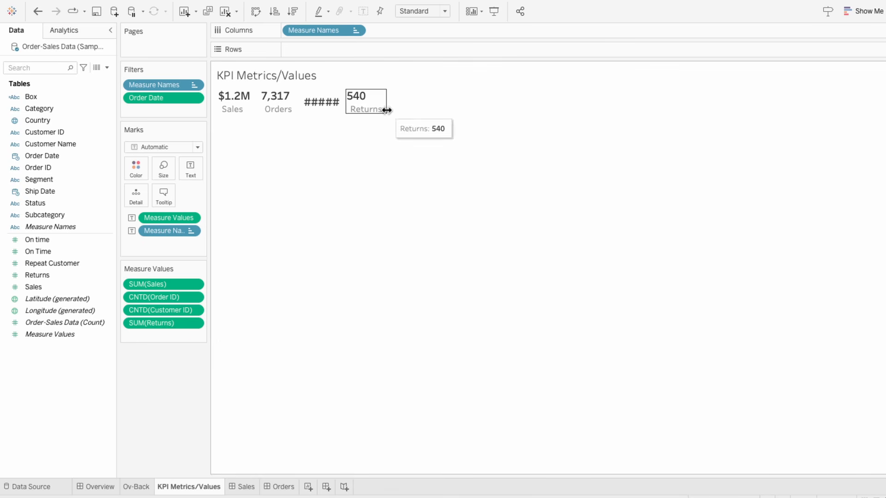
pyautogui.moveTo(401, 107); pyautogui.dragTo(454, 109)
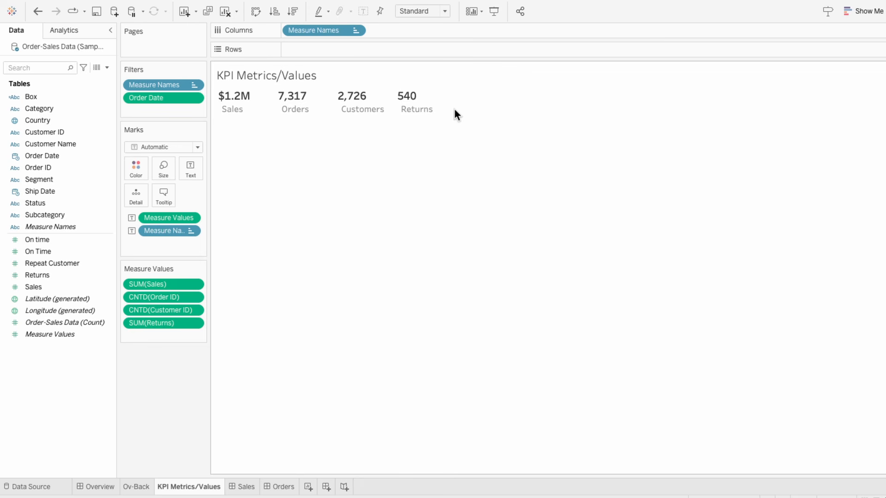
# Step: Place the KPI Metrics/Values sheet as a floating item on the Overview dashboard's wide upper card and hide its title
pyautogui.click(99, 488)
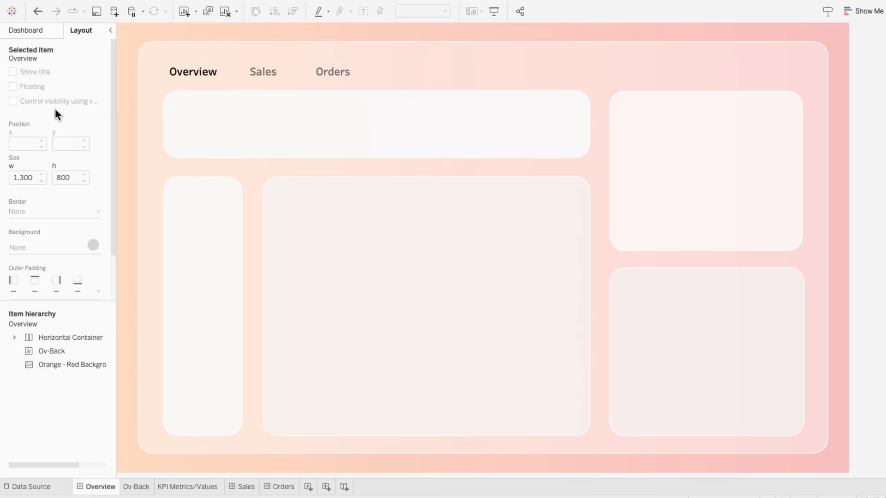
pyautogui.click(30, 30)
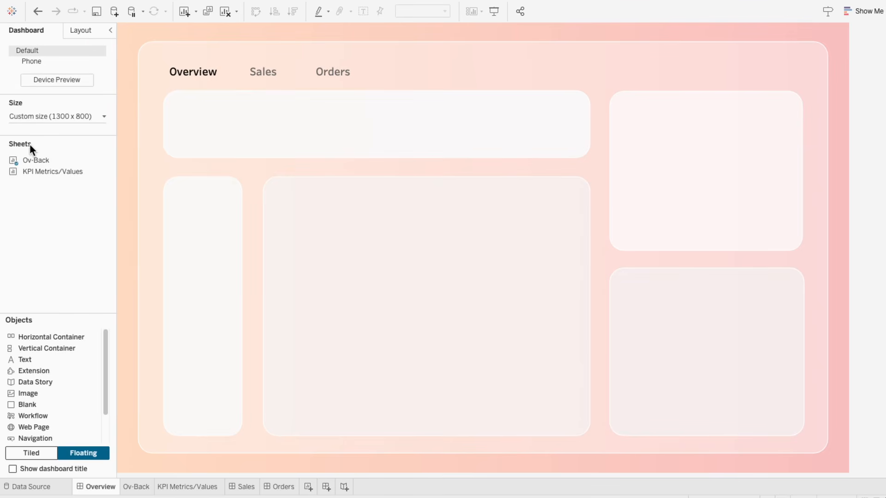
pyautogui.moveTo(29, 170)
pyautogui.moveTo(29, 170); pyautogui.dragTo(183, 106)
pyautogui.rightClick(183, 106)
pyautogui.click(204, 128)
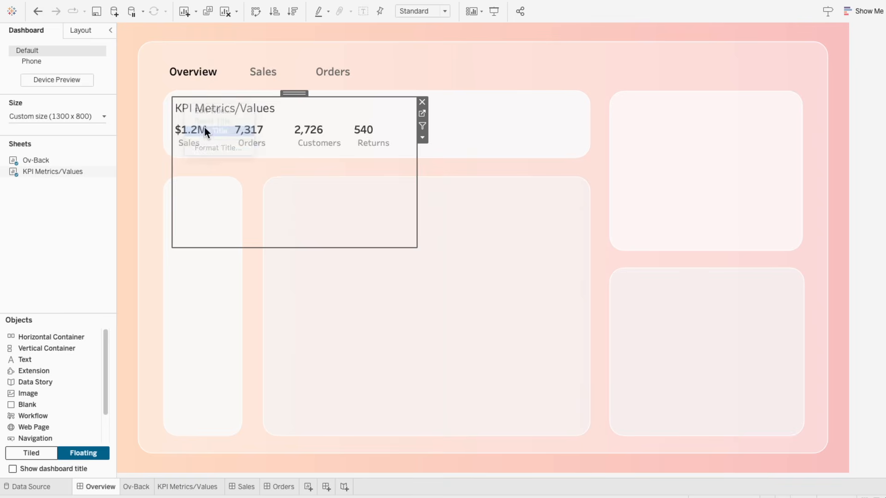
# Step: Resize the floating KPI sheet to span the wide upper card and set its fit to Entire View
pyautogui.moveTo(422, 247); pyautogui.dragTo(592, 155)
pyautogui.click(405, 13)
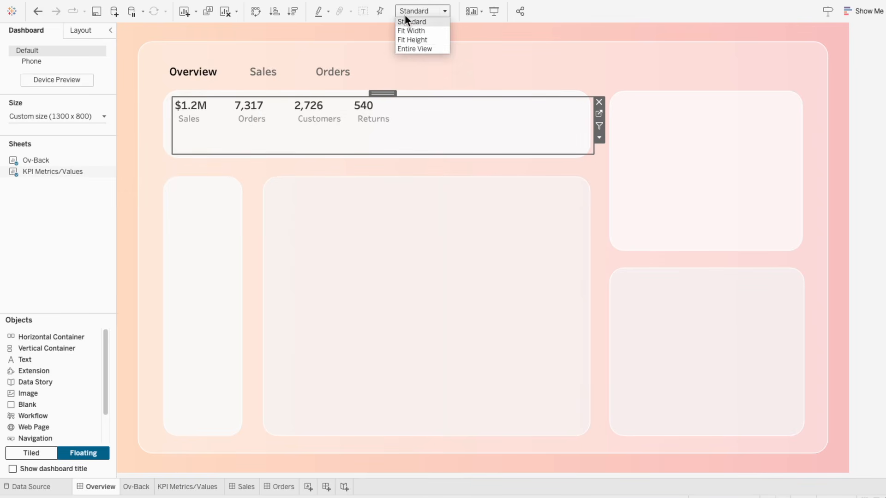
pyautogui.click(407, 48)
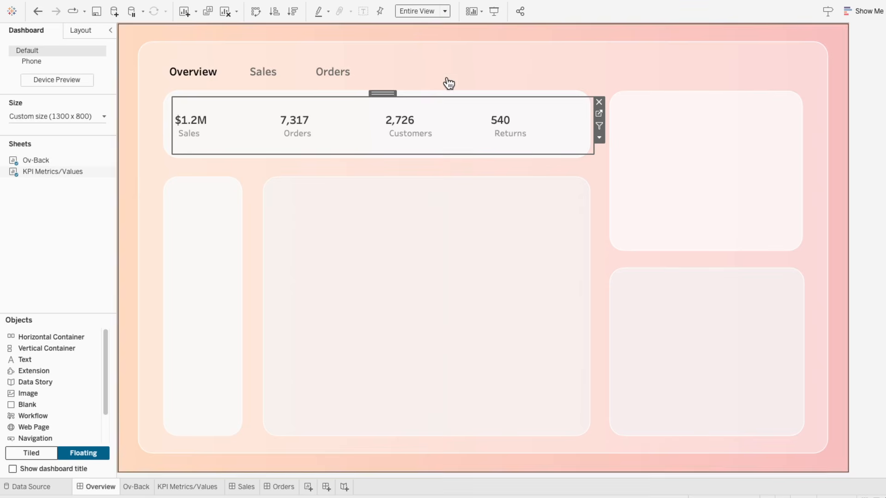
# Step: Shorten the KPI sheet to the upper half of its card and widen it slightly beyond the card's right edge
pyautogui.moveTo(588, 153); pyautogui.dragTo(597, 130)
pyautogui.moveTo(395, 94); pyautogui.dragTo(395, 92)
pyautogui.moveTo(597, 111); pyautogui.dragTo(604, 111)
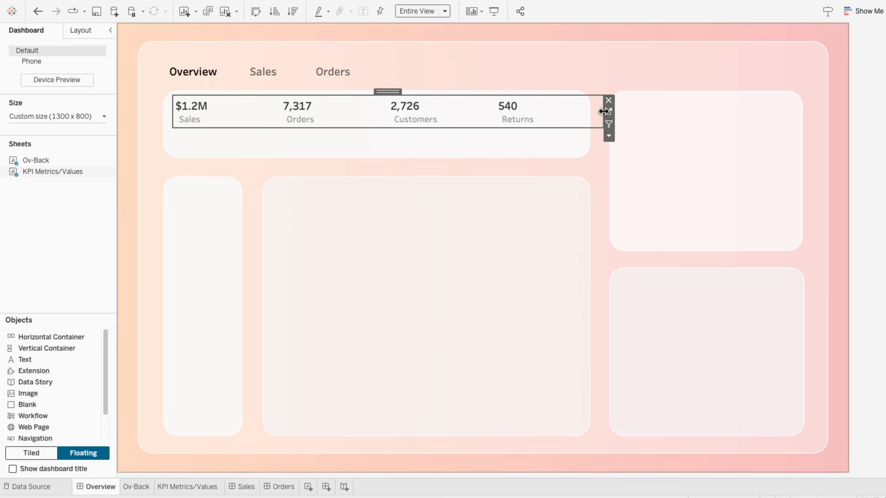
pyautogui.click(866, 193)
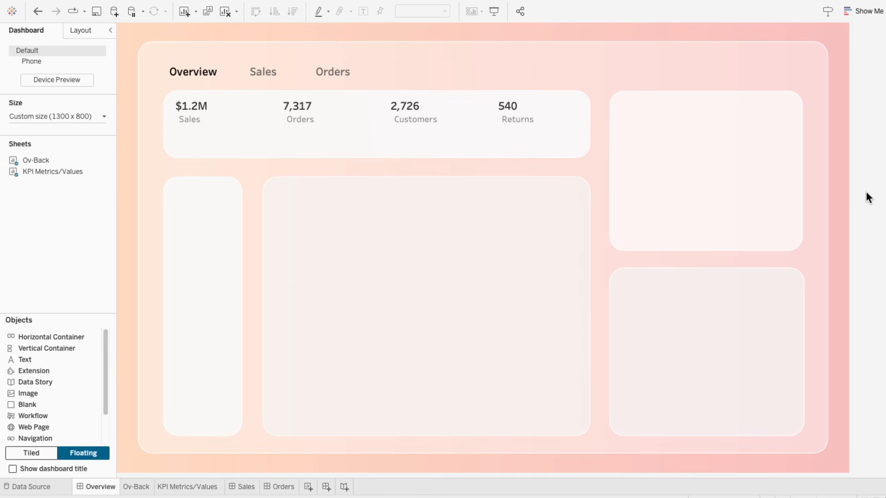
# Step: Create a new worksheet named Spark - Sales and place it between the KPI Metrics/Values sheet and the Sales dashboard
pyautogui.click(308, 487)
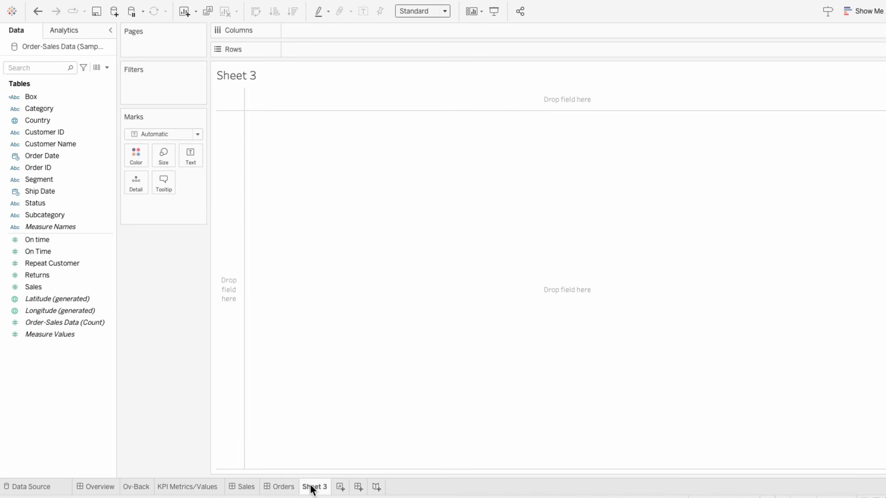
pyautogui.moveTo(310, 488); pyautogui.dragTo(235, 491)
pyautogui.doubleClick(236, 488)
pyautogui.write('Spark - Sales')
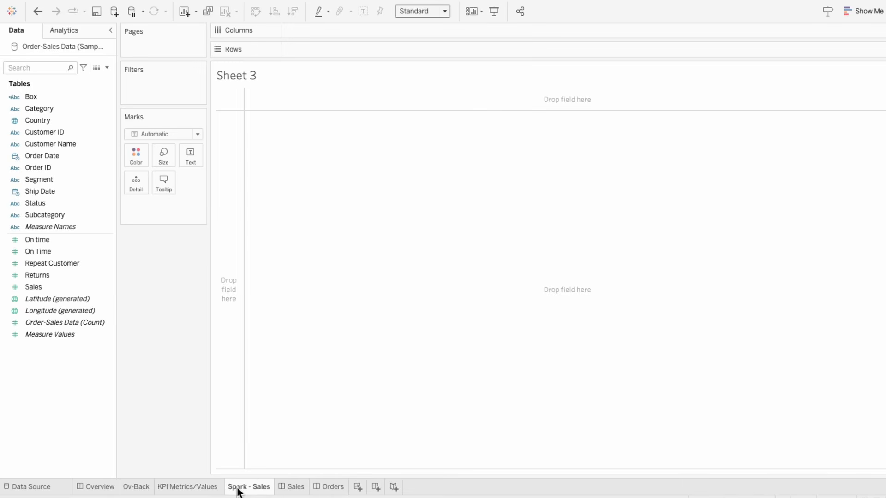
# Step: Confirm the Spark - Sales name and chart SUM(Sales) as rows against Order Date as continuous days in columns
pyautogui.press('Return')
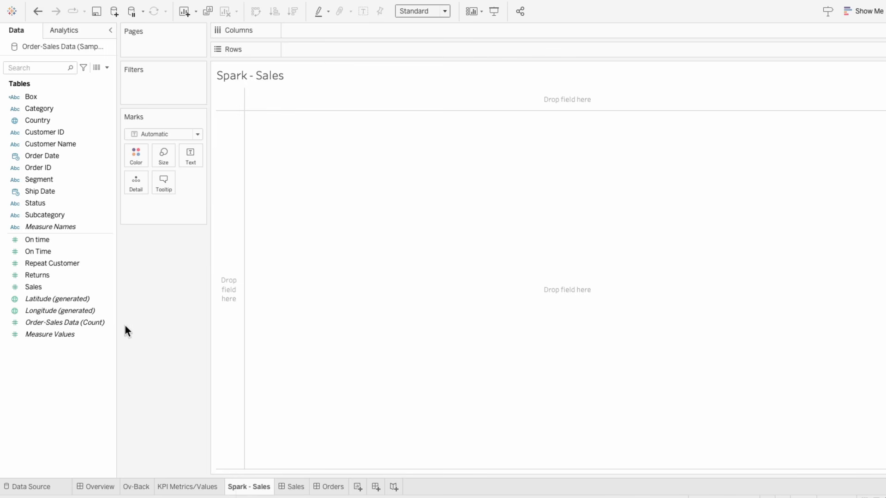
pyautogui.moveTo(46, 287); pyautogui.dragTo(339, 48)
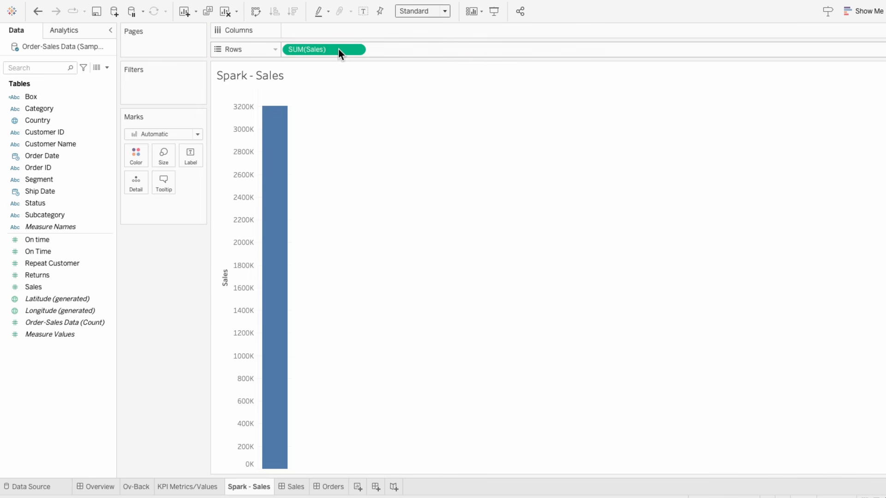
pyautogui.moveTo(60, 156); pyautogui.dragTo(308, 32)
pyautogui.rightClick(308, 32)
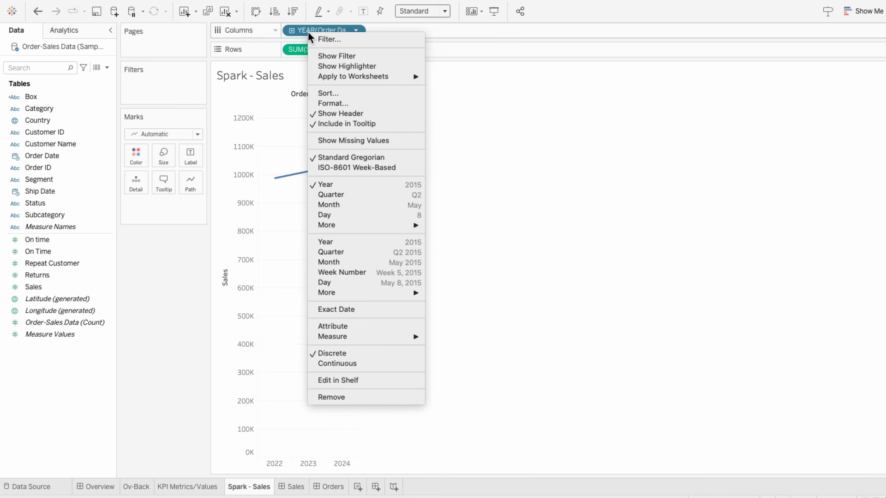
pyautogui.click(338, 281)
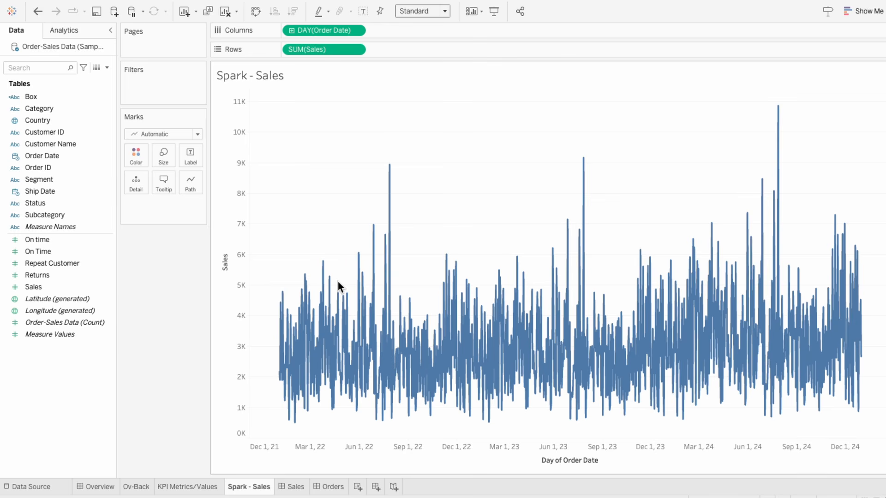
# Step: Filter the Spark - Sales sheet by a relative Order Date of This month
pyautogui.moveTo(37, 157); pyautogui.dragTo(144, 90)
pyautogui.click(419, 146)
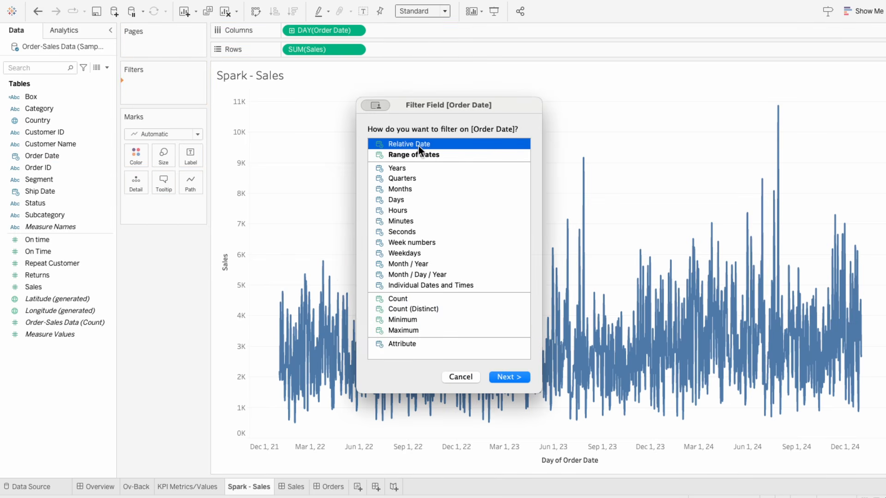
pyautogui.click(526, 376)
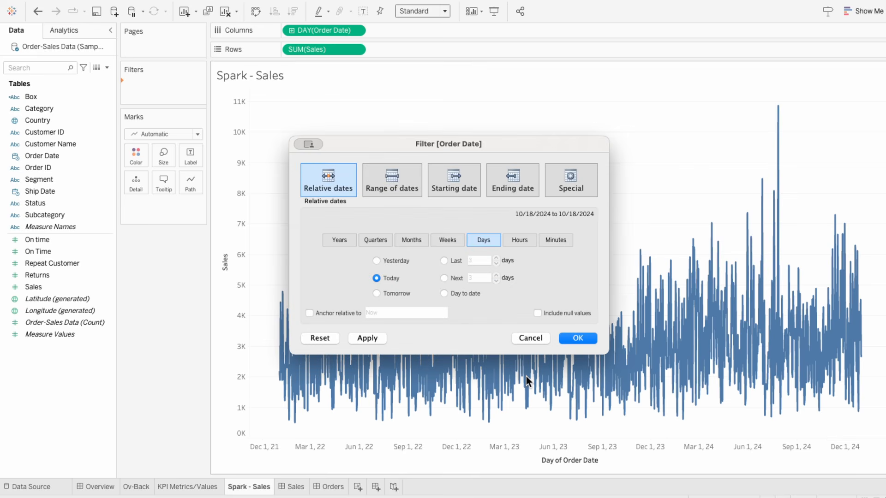
pyautogui.click(403, 244)
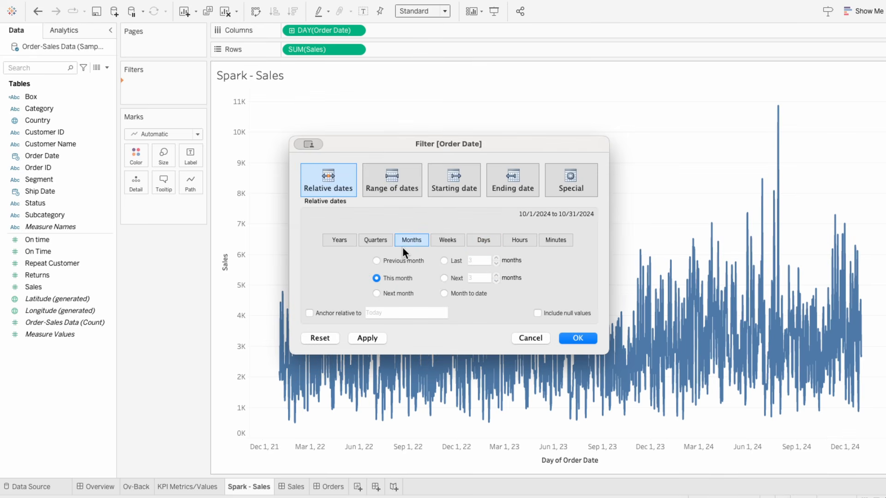
pyautogui.click(586, 339)
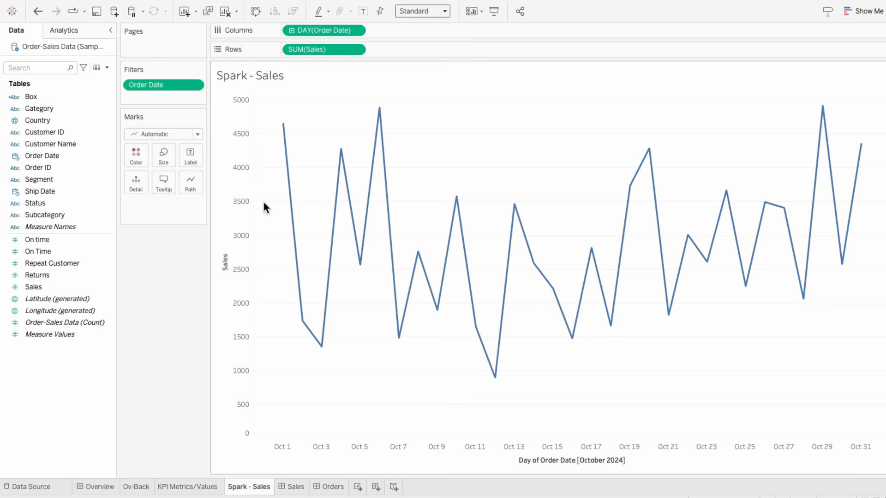
# Step: Color the sales line light green
pyautogui.click(135, 155)
pyautogui.click(170, 243)
pyautogui.click(262, 217)
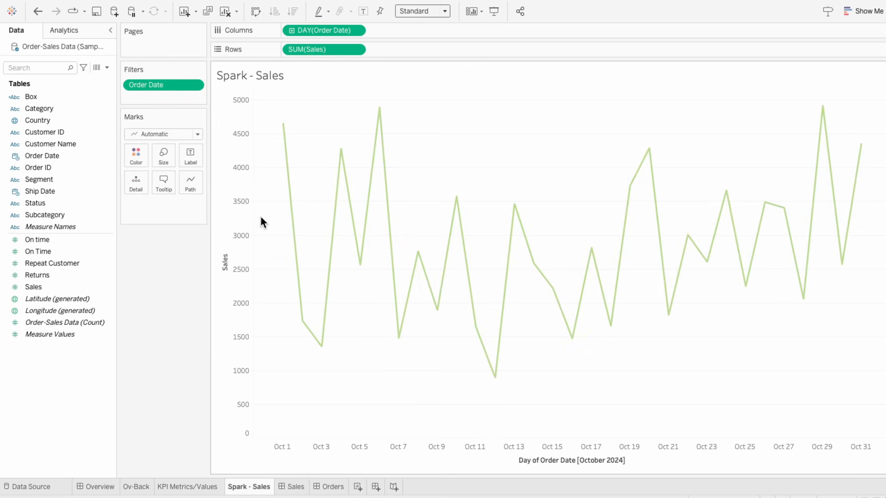
# Step: Hide the headers of both the Sales axis and the Day of Order Date axis
pyautogui.rightClick(233, 222)
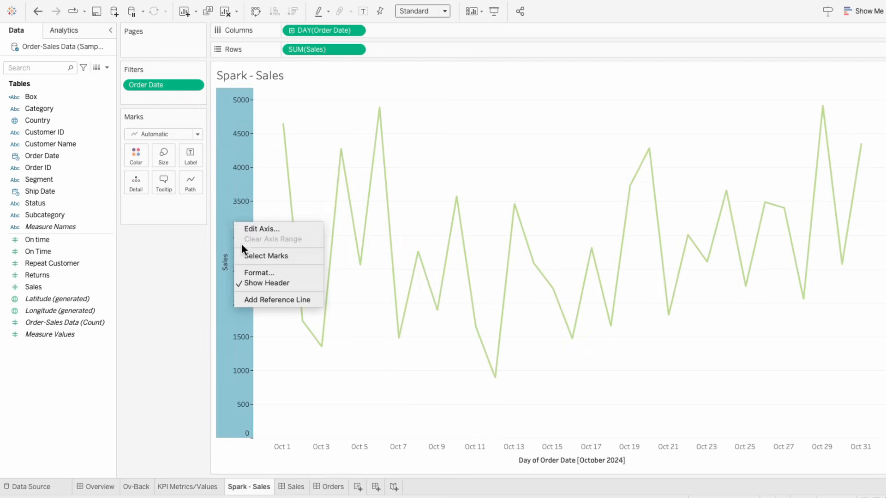
pyautogui.click(250, 284)
pyautogui.rightClick(326, 450)
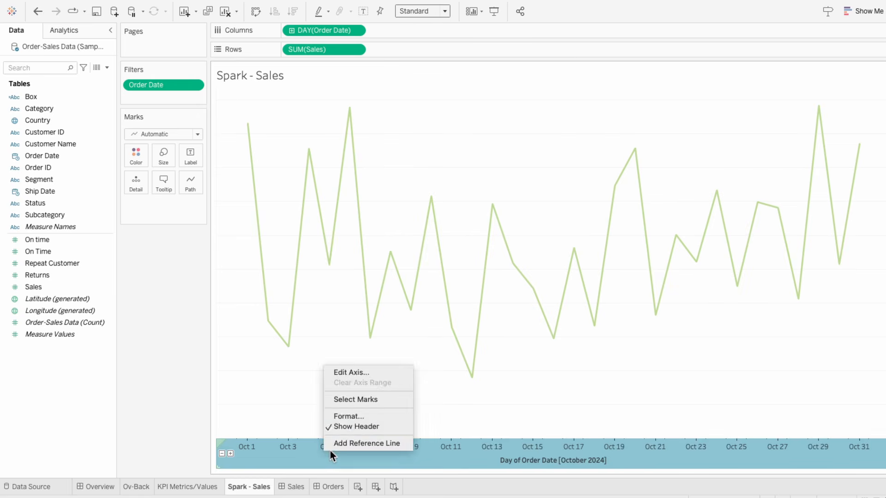
pyautogui.click(343, 426)
# Step: Set the Spark - Sales worksheet shading to None
pyautogui.rightClick(324, 361)
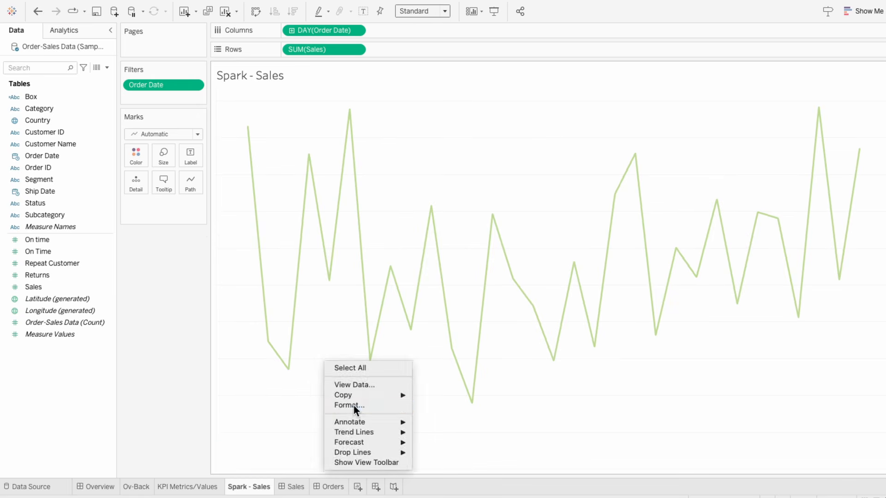
pyautogui.click(354, 405)
pyautogui.click(41, 50)
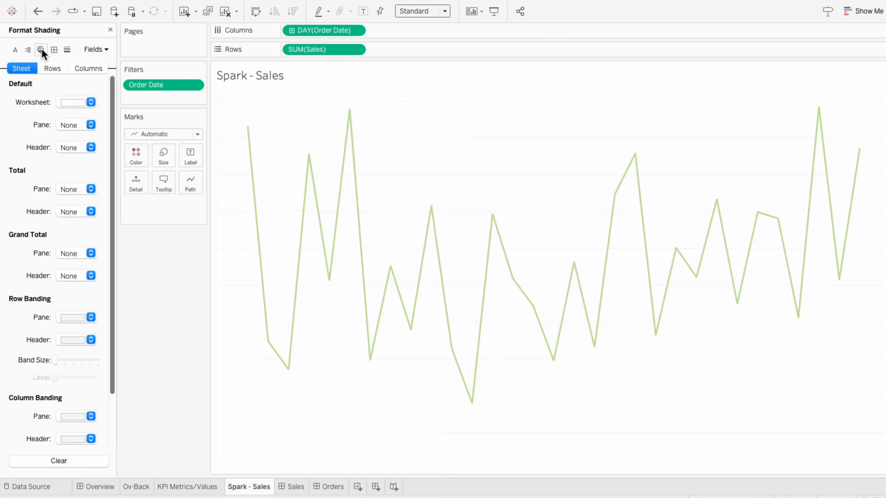
pyautogui.click(68, 103)
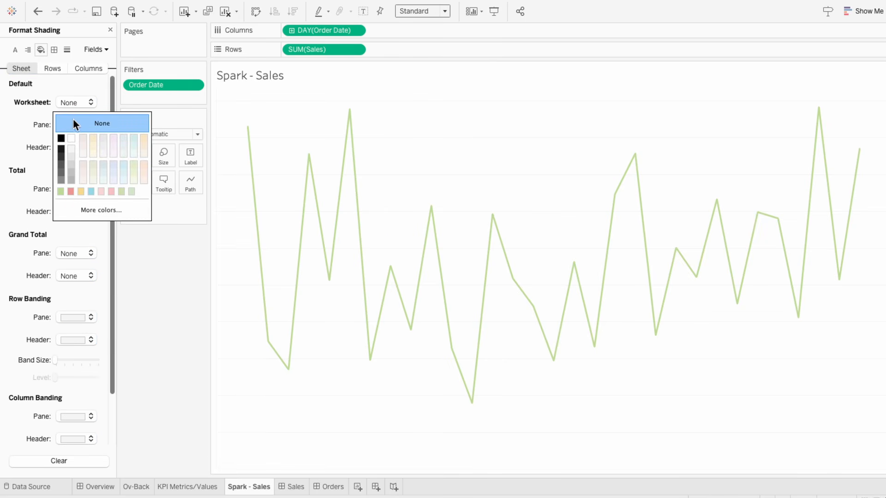
# Step: Set the sheet's axis rulers and zero lines and the rows' grid lines to None, and close the formatting options
pyautogui.click(66, 51)
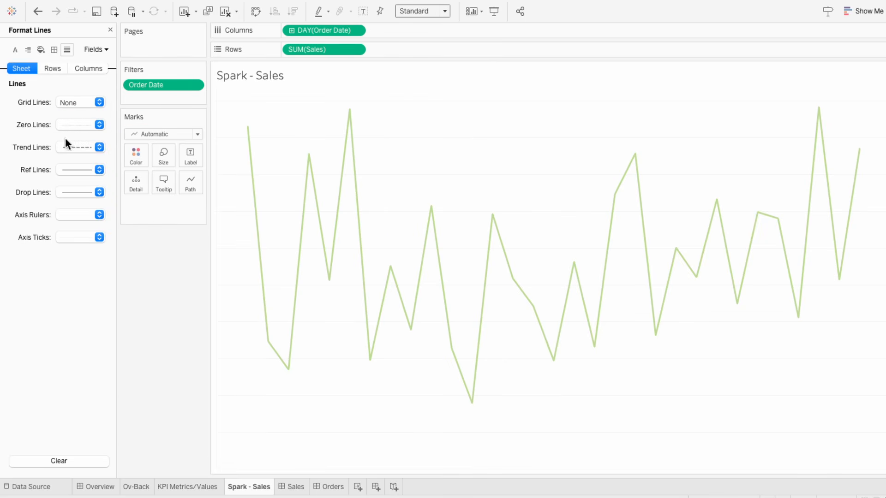
pyautogui.click(71, 215)
pyautogui.click(71, 234)
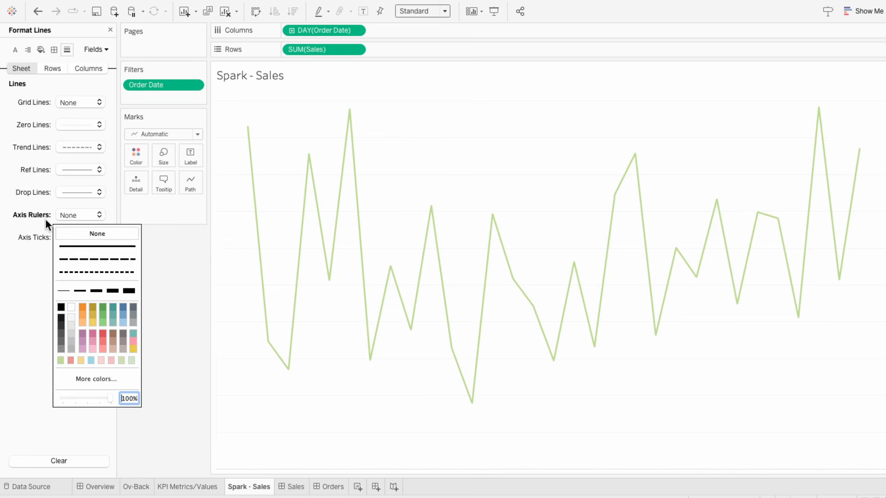
pyautogui.click(84, 126)
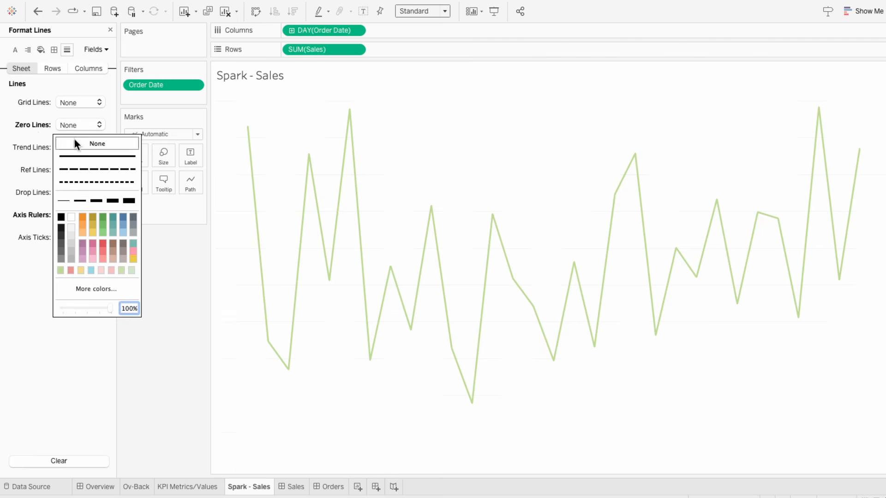
pyautogui.click(84, 141)
pyautogui.click(56, 68)
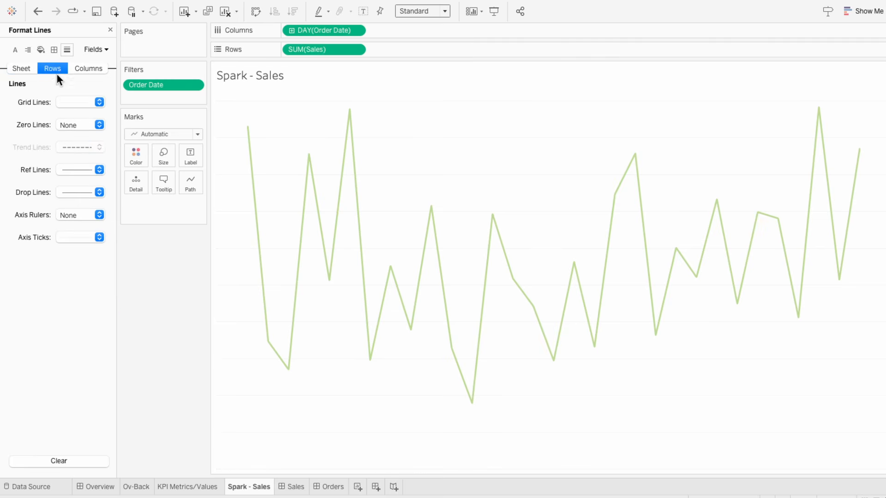
pyautogui.click(65, 99)
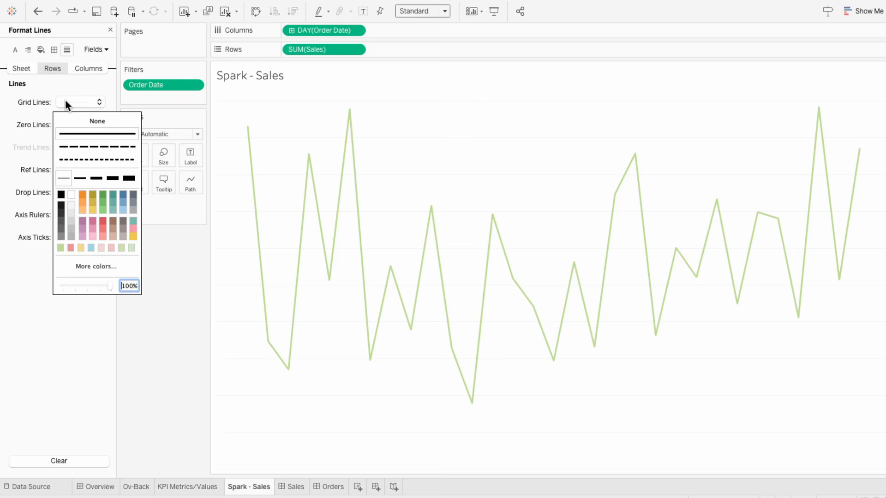
pyautogui.click(37, 105)
pyautogui.click(110, 30)
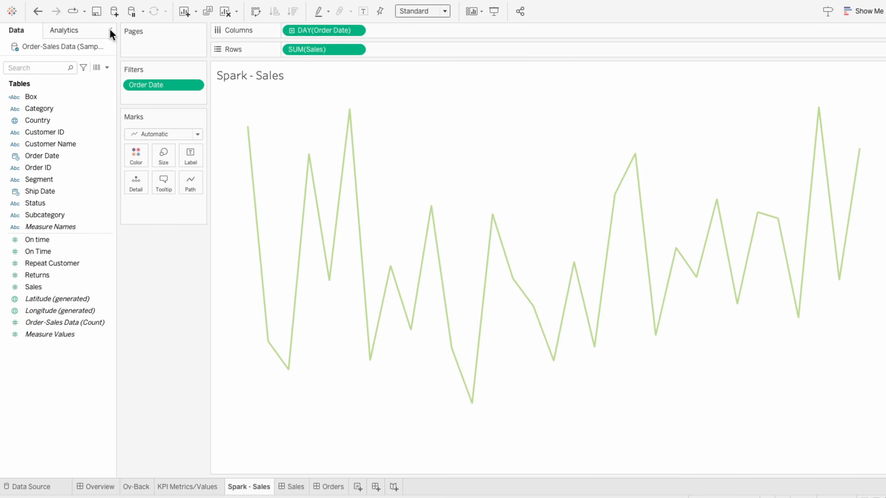
# Step: Place Spark - Sales as a floating item on the Overview dashboard's KPI card and hide its title
pyautogui.click(99, 488)
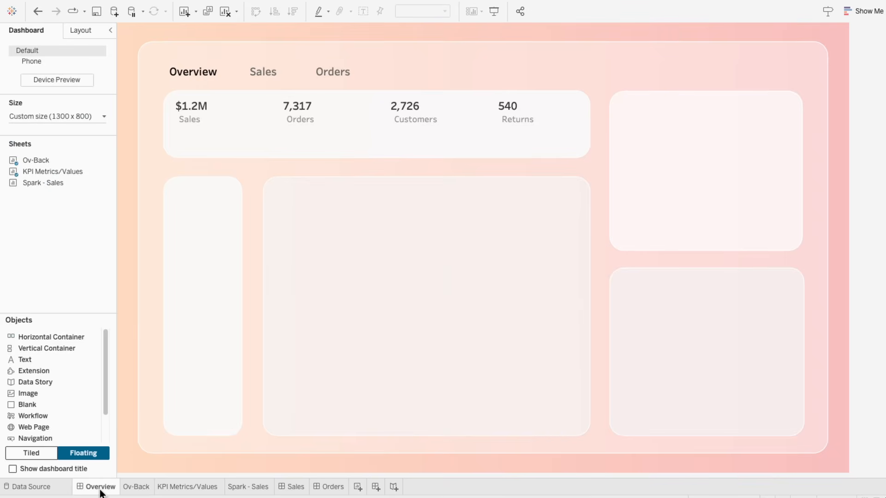
pyautogui.moveTo(54, 185); pyautogui.dragTo(293, 135)
pyautogui.rightClick(325, 143)
pyautogui.click(346, 170)
# Step: Shrink the floating sparkline and position it directly beneath the Sales KPI within the card's lower half
pyautogui.moveTo(538, 284); pyautogui.dragTo(381, 179)
pyautogui.moveTo(337, 131); pyautogui.dragTo(221, 124)
pyautogui.moveTo(228, 170); pyautogui.dragTo(229, 156)
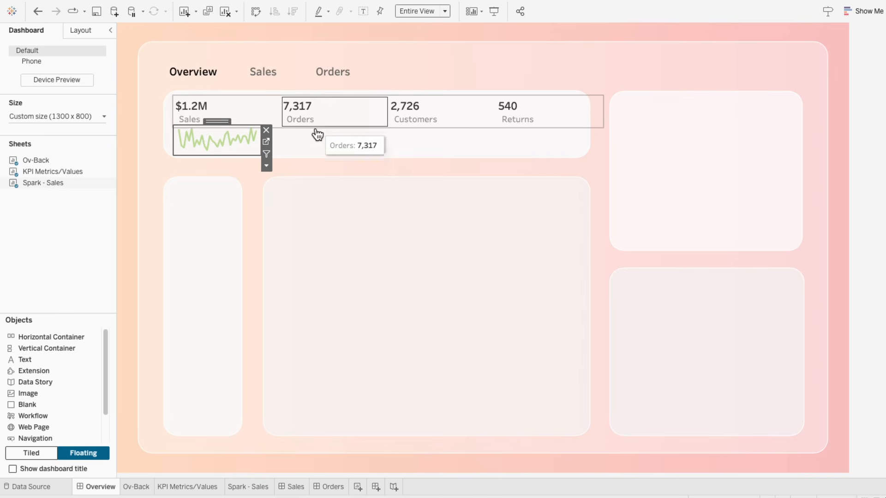
# Step: Duplicate the Spark - Sales worksheet and rename the copy Spark - Orders
pyautogui.click(249, 488)
pyautogui.rightClick(249, 488)
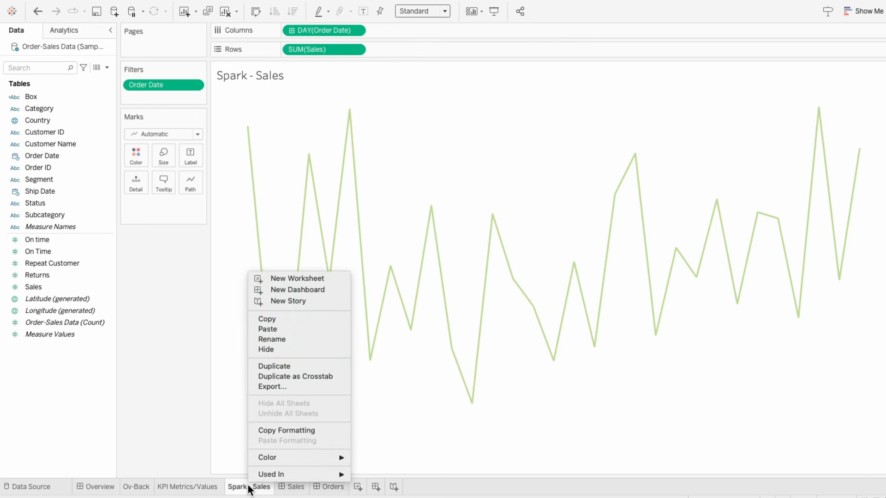
pyautogui.click(270, 366)
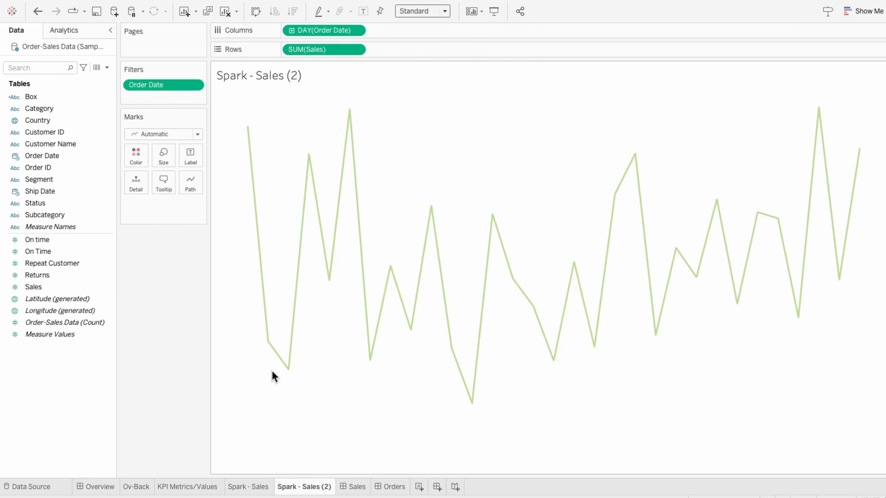
pyautogui.doubleClick(304, 486)
pyautogui.doubleClick(311, 487)
pyautogui.moveTo(310, 487); pyautogui.dragTo(341, 486)
pyautogui.write('Or')
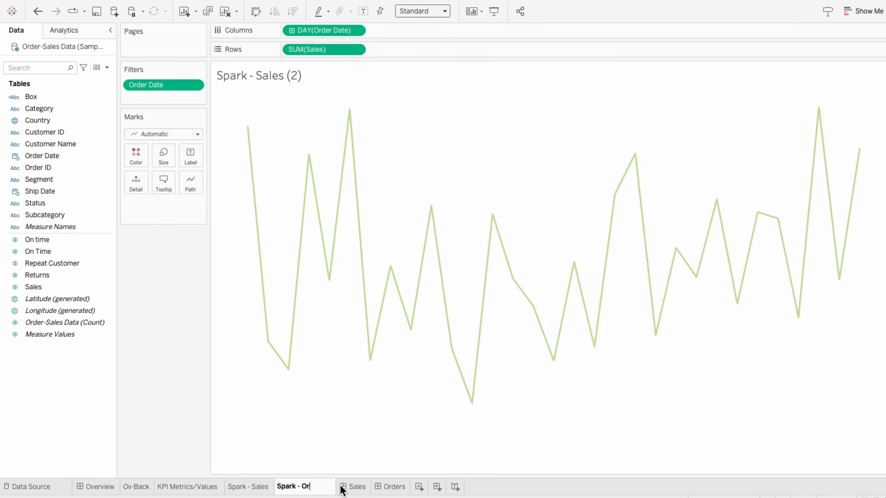
pyautogui.write('ders')
pyautogui.press('Return')
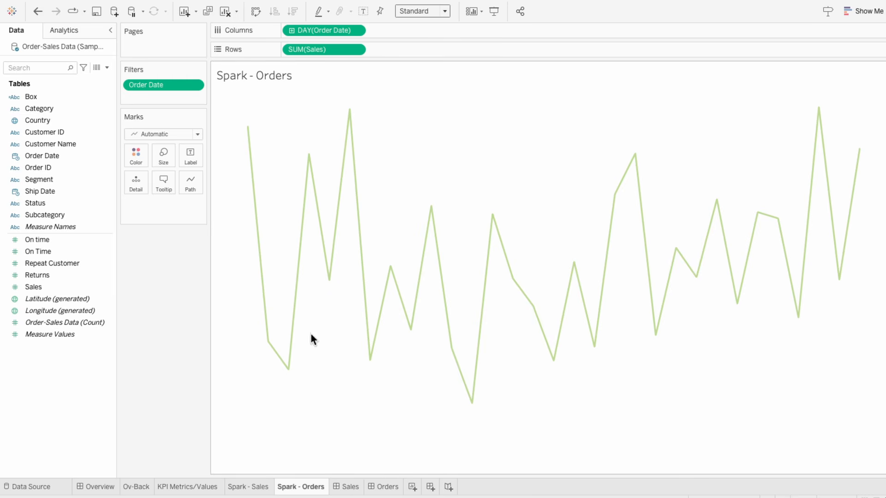
# Step: Replace the Spark - Orders row measure with countd([Order ID])
pyautogui.doubleClick(316, 49)
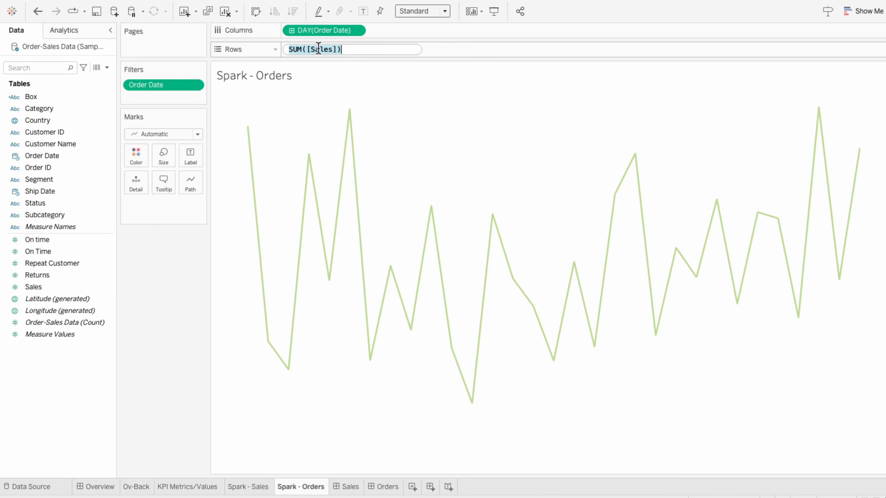
pyautogui.write('countd(order')
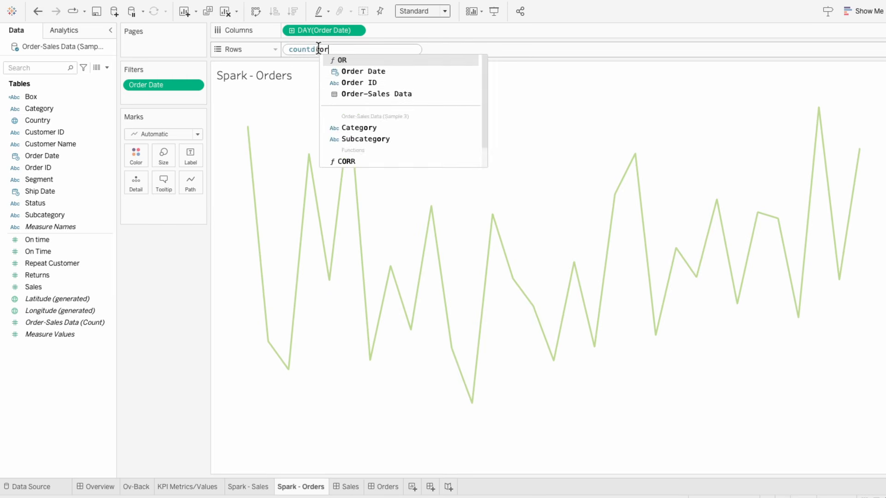
pyautogui.press('Down')
pyautogui.press('Return')
pyautogui.write(')')
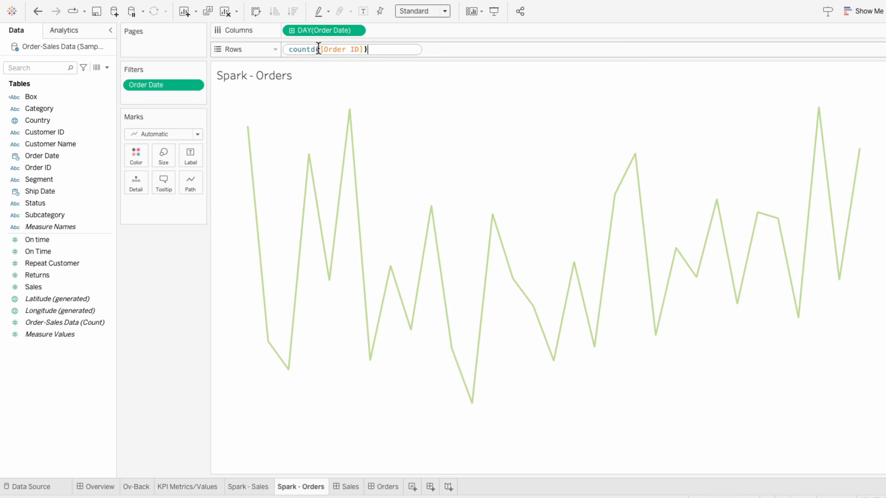
pyautogui.press('Return')
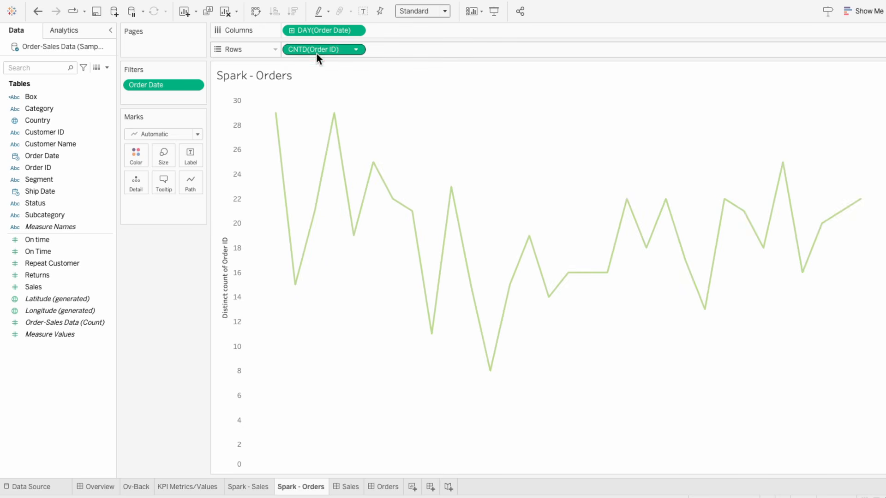
# Step: Hide the header of the distinct order count axis and color the line light blue
pyautogui.rightClick(230, 170)
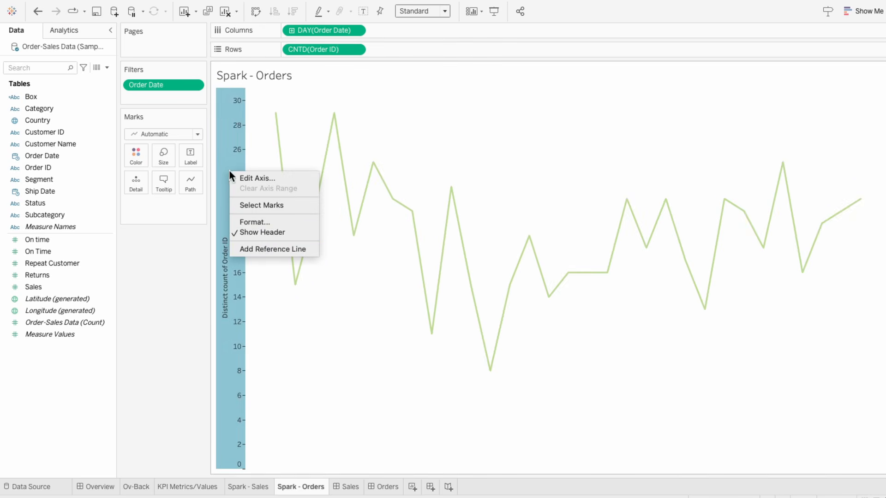
pyautogui.click(249, 231)
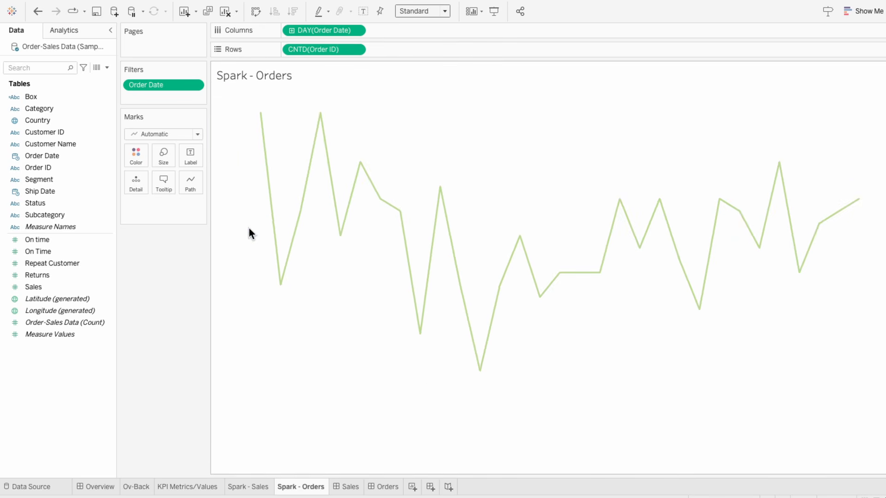
pyautogui.click(136, 155)
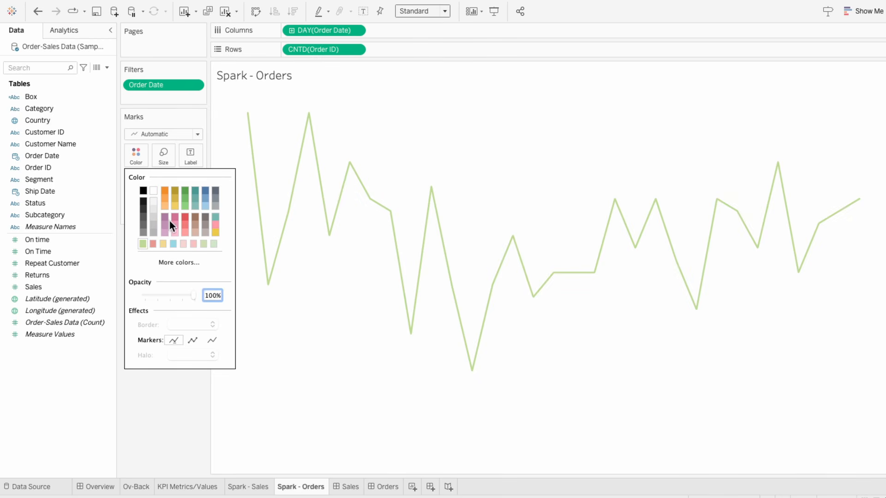
pyautogui.click(291, 319)
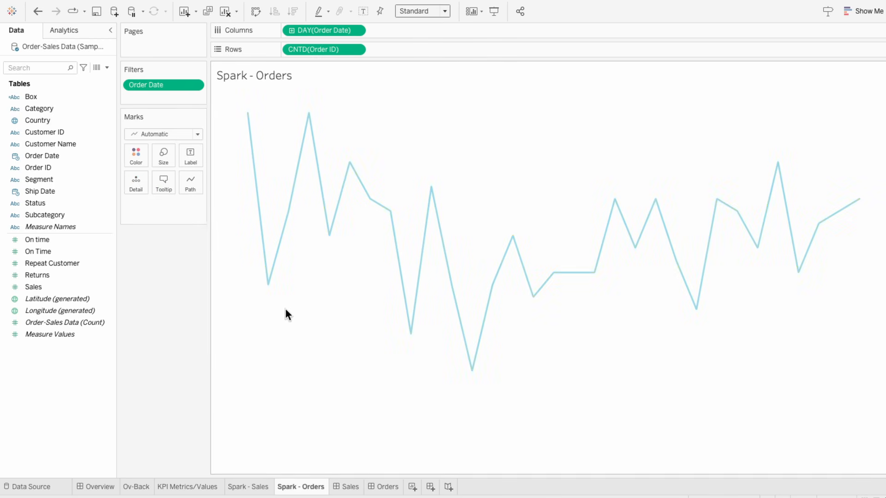
# Step: Duplicate the Spark - Orders worksheet and rename the copy Spark - Customers
pyautogui.rightClick(317, 489)
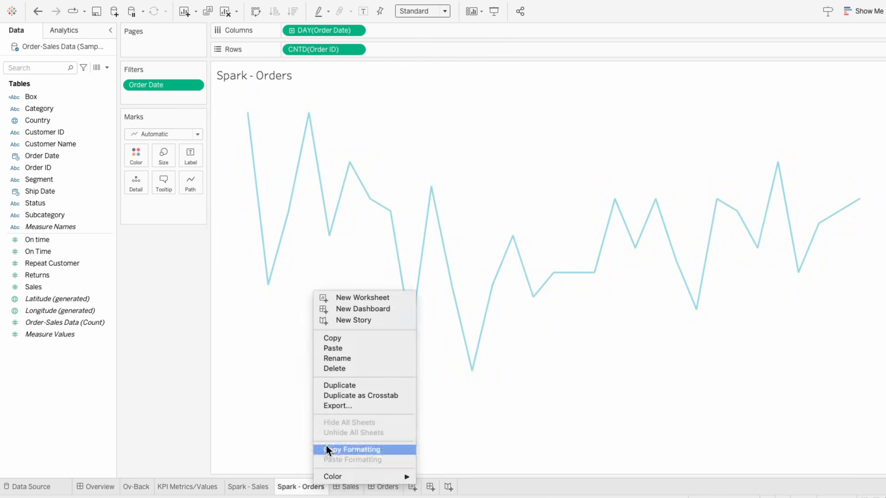
pyautogui.click(336, 387)
pyautogui.doubleClick(372, 487)
pyautogui.write('Spark - Customers')
pyautogui.press('Return')
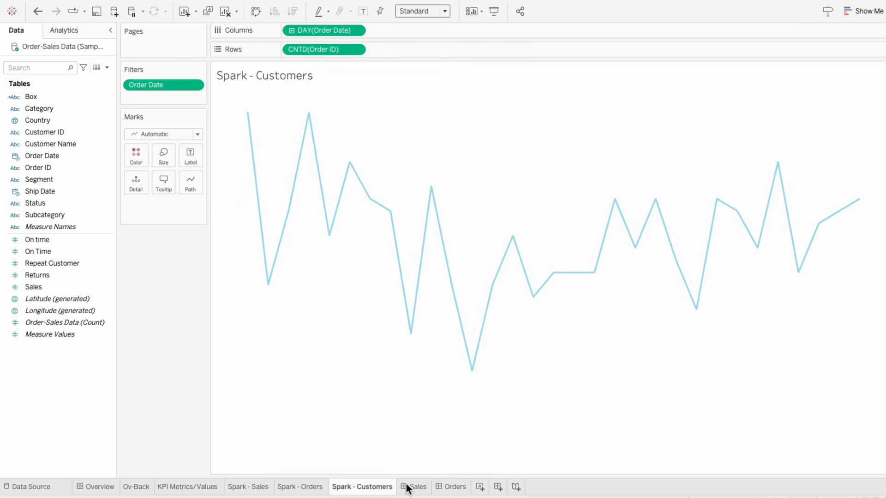
# Step: Change the Spark - Customers row measure to COUNTD([Customer ID]) and color the line light yellow
pyautogui.doubleClick(331, 49)
pyautogui.doubleClick(332, 49)
pyautogui.write('[Customer ID]')
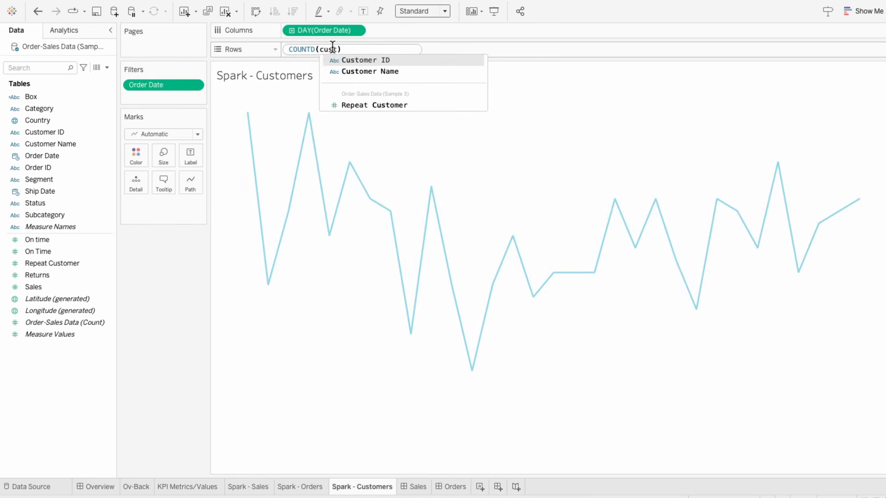
pyautogui.press('Return')
pyautogui.press('Return')
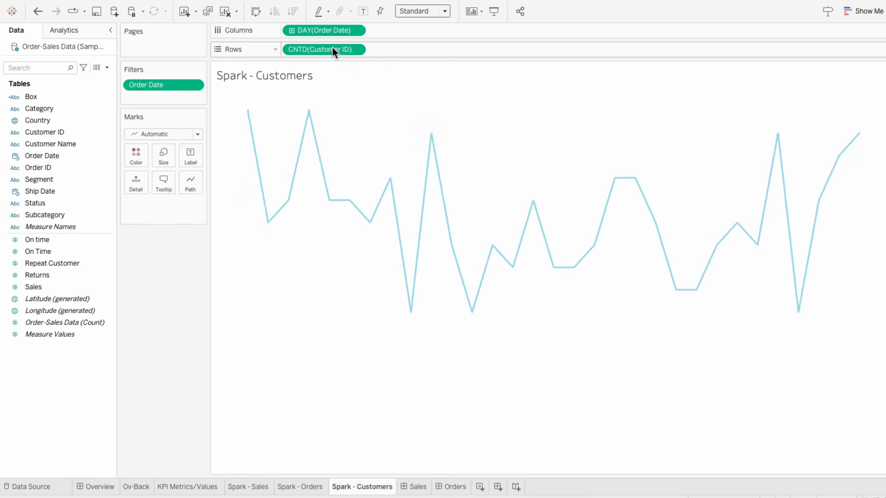
pyautogui.click(138, 152)
pyautogui.click(172, 243)
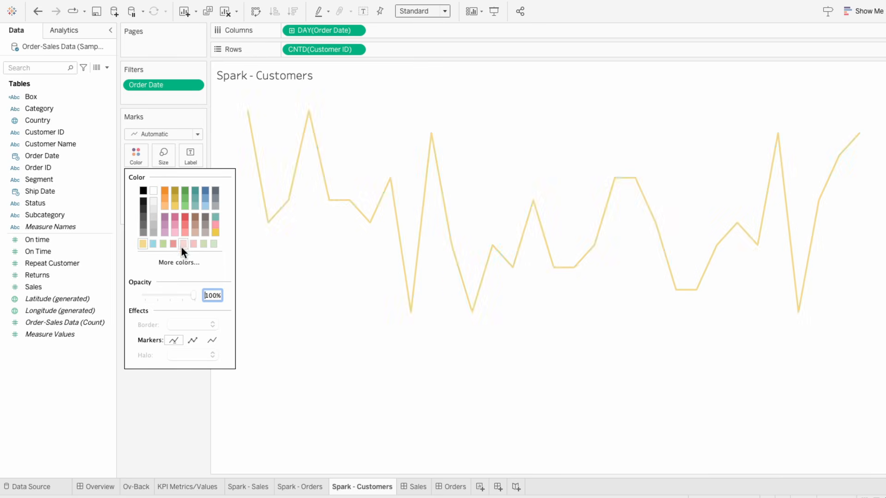
pyautogui.click(382, 339)
# Step: Duplicate the Spark - Customers worksheet and rename the copy Spark - Returns
pyautogui.rightClick(374, 488)
pyautogui.click(411, 387)
pyautogui.doubleClick(447, 486)
pyautogui.moveTo(424, 487); pyautogui.dragTo(490, 485)
pyautogui.write('Returns')
pyautogui.press('Return')
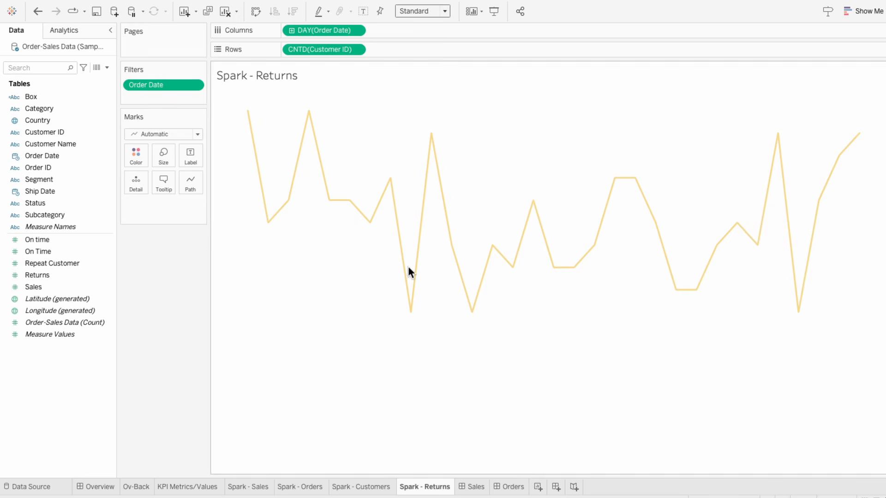
# Step: Replace the Spark - Returns row measure with sum([Returns]) and color the line light red
pyautogui.doubleClick(313, 49)
pyautogui.write('sum(Returns)')
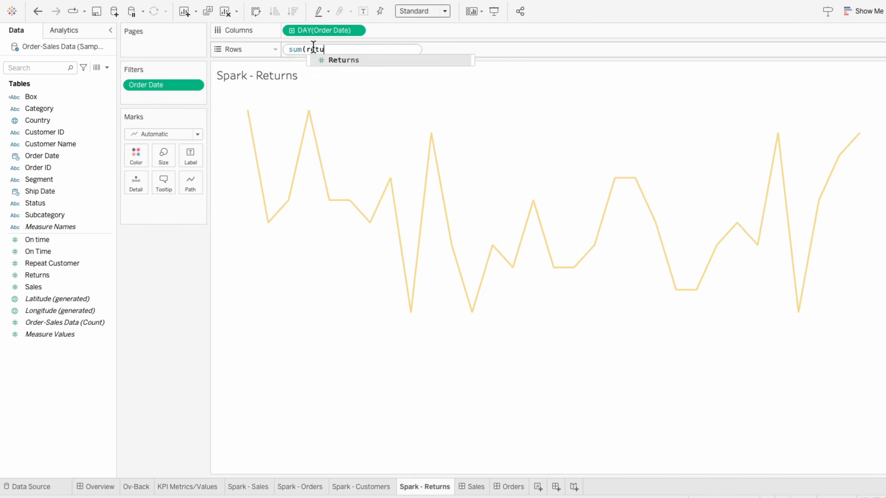
pyautogui.press('Return')
pyautogui.click(137, 154)
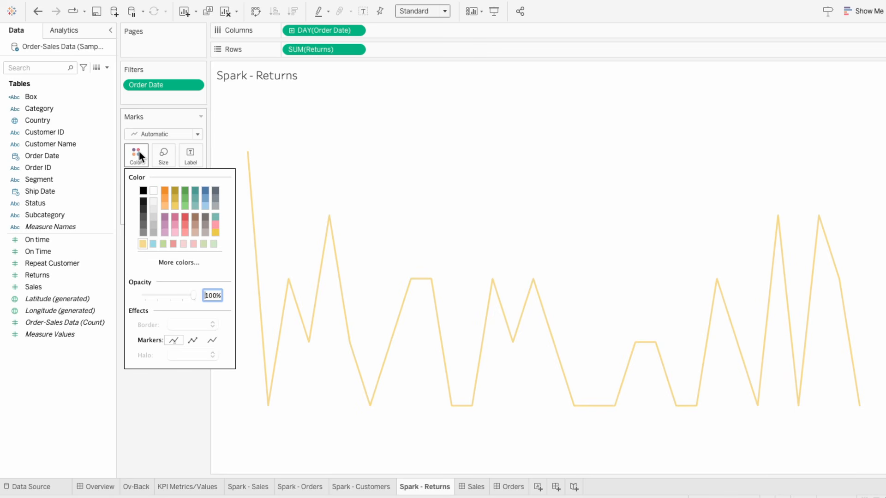
pyautogui.click(174, 245)
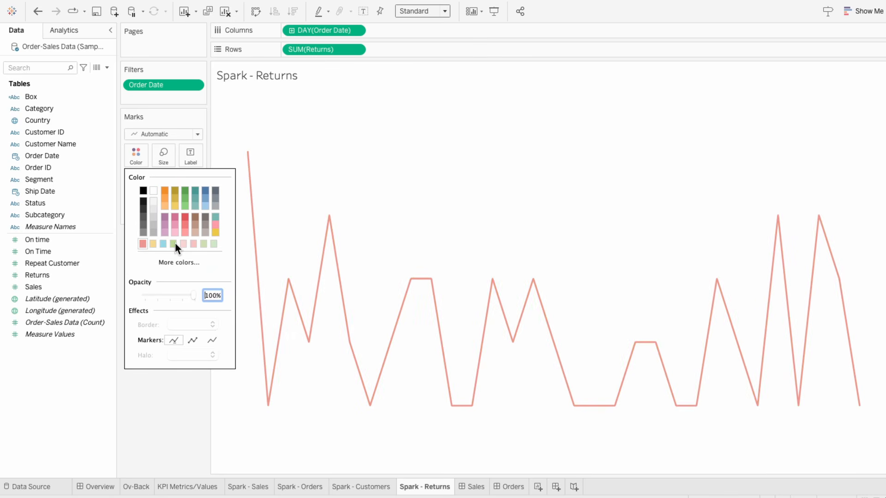
pyautogui.click(169, 379)
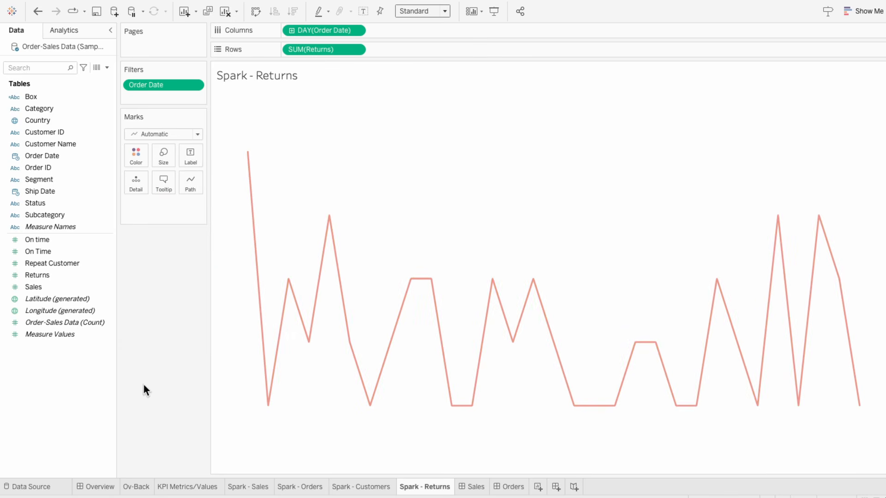
# Step: Float the Spark - Orders sheet on the Overview dashboard, hide its title, and shrink it to fit beneath the Orders KPI
pyautogui.click(99, 488)
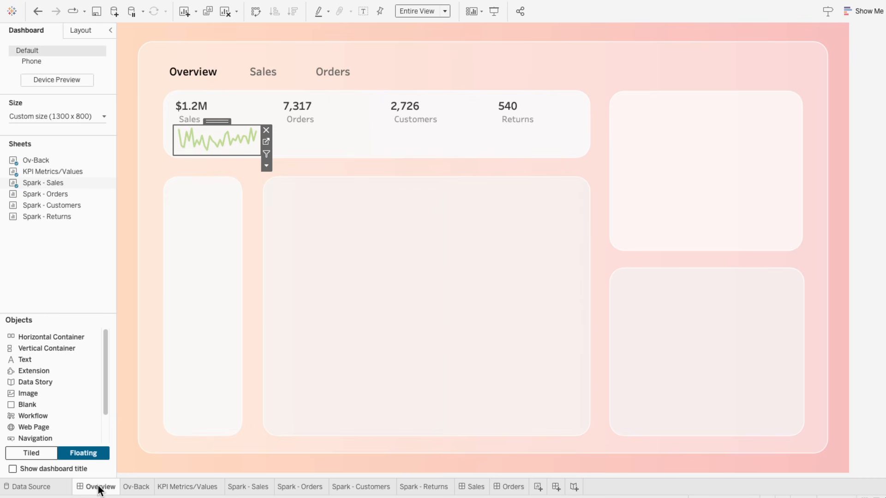
pyautogui.moveTo(28, 195); pyautogui.dragTo(280, 128)
pyautogui.rightClick(286, 140)
pyautogui.click(301, 162)
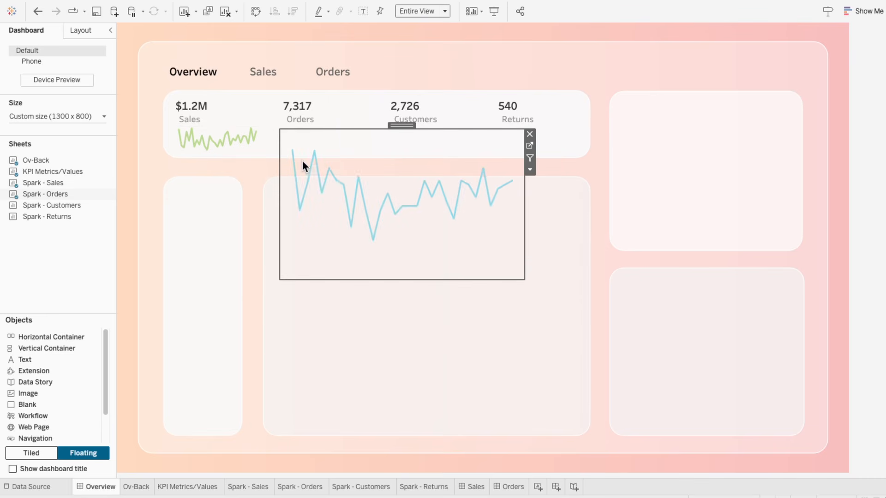
pyautogui.moveTo(525, 279); pyautogui.dragTo(371, 155)
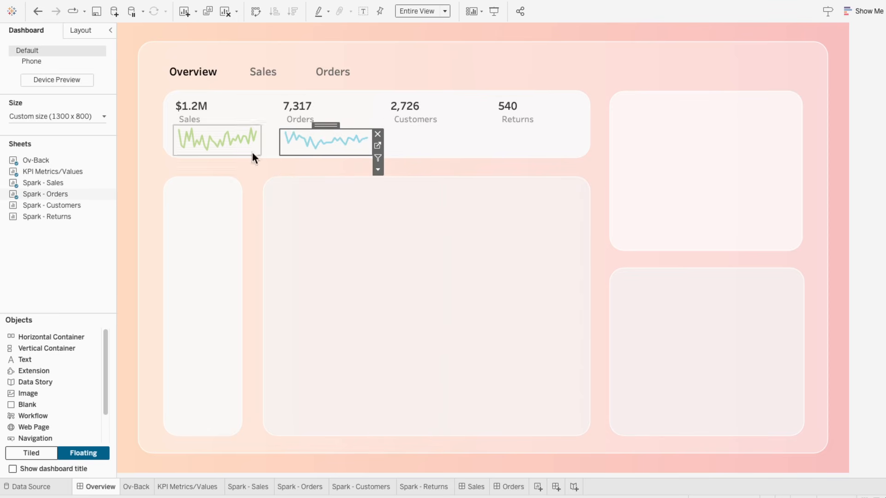
# Step: Float the Spark - Customers and Spark - Returns sheets without titles, shrinking each to fit beneath its matching KPI
pyautogui.moveTo(52, 205); pyautogui.dragTo(392, 131)
pyautogui.rightClick(398, 130)
pyautogui.click(410, 154)
pyautogui.moveTo(625, 273); pyautogui.dragTo(462, 154)
pyautogui.moveTo(69, 216); pyautogui.dragTo(490, 131)
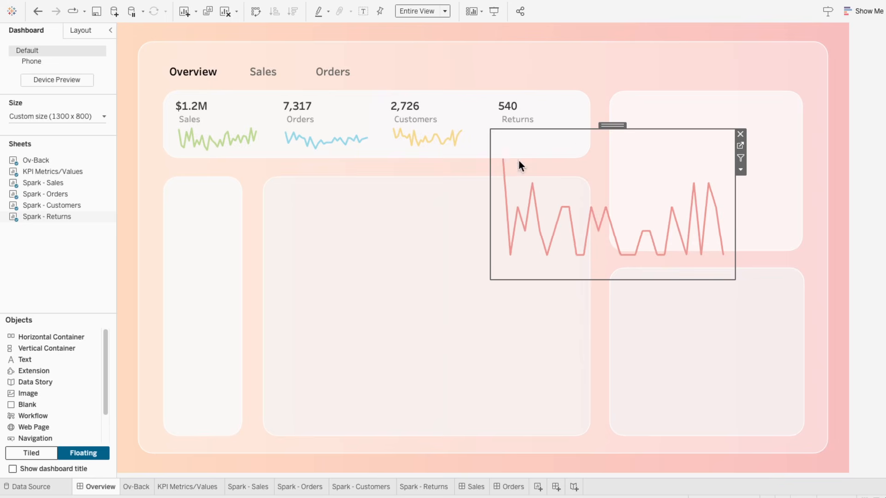
pyautogui.moveTo(735, 280); pyautogui.dragTo(583, 155)
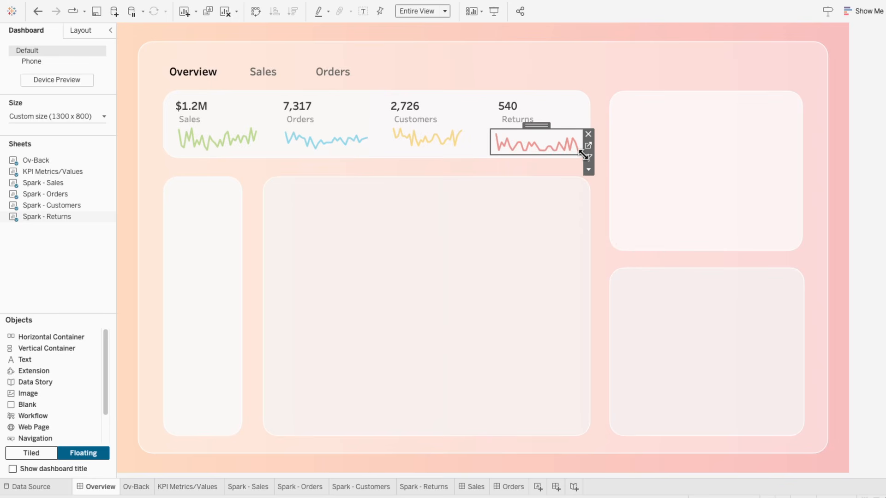
# Step: Add an empty floating text object between the Sales and Orders KPIs, about 11 by 120, with a white background
pyautogui.moveTo(34, 351); pyautogui.dragTo(255, 168)
pyautogui.click(592, 329)
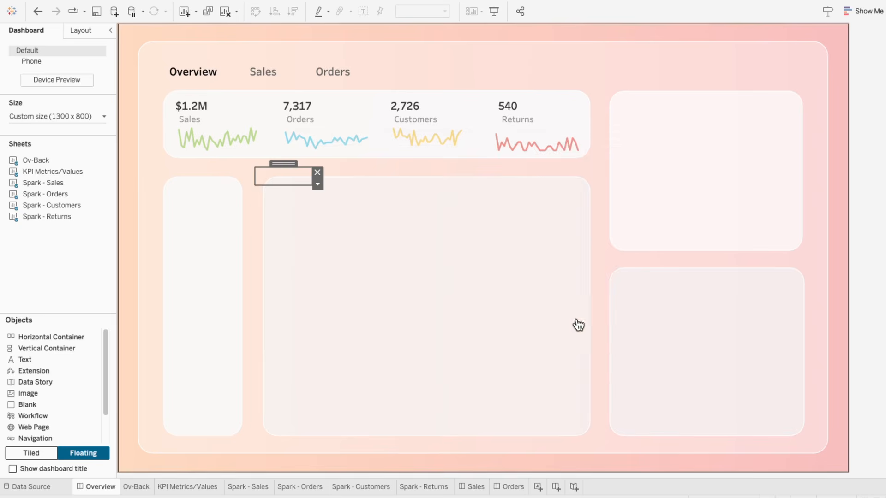
pyautogui.moveTo(283, 163); pyautogui.dragTo(266, 157)
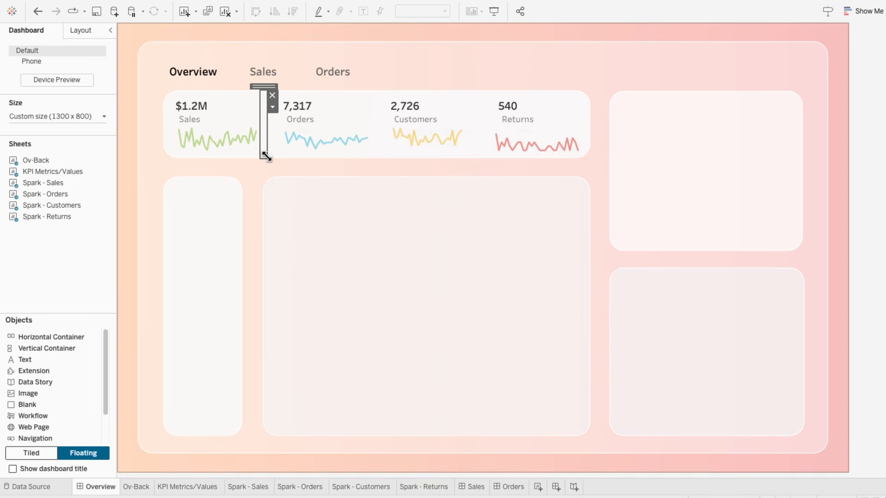
pyautogui.click(77, 30)
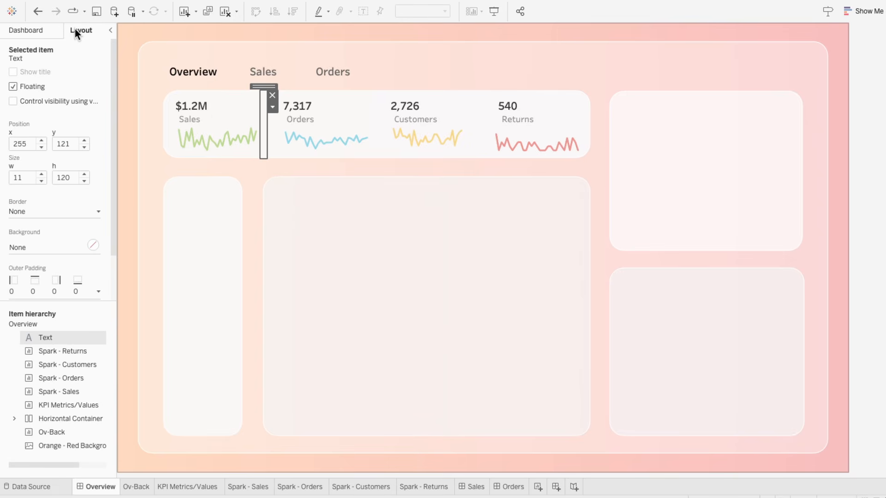
pyautogui.click(51, 247)
pyautogui.click(31, 283)
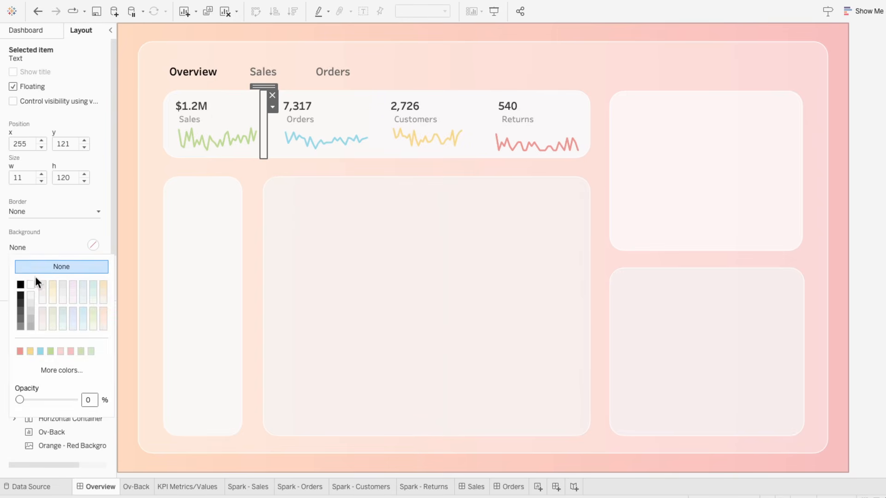
# Step: Set the text object's position to x 272, y 122 and its size to width 2, height 119, forming a thin divider
pyautogui.click(27, 144)
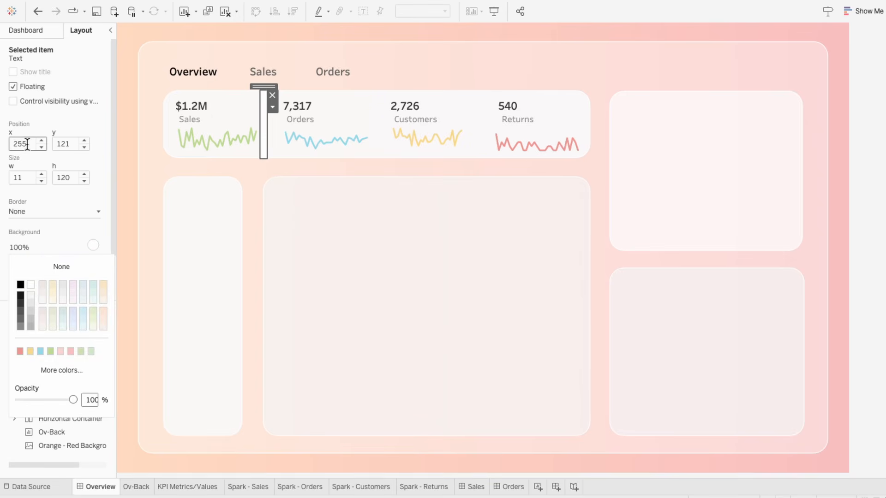
pyautogui.write('272')
pyautogui.press('Tab')
pyautogui.write('122')
pyautogui.press('Tab')
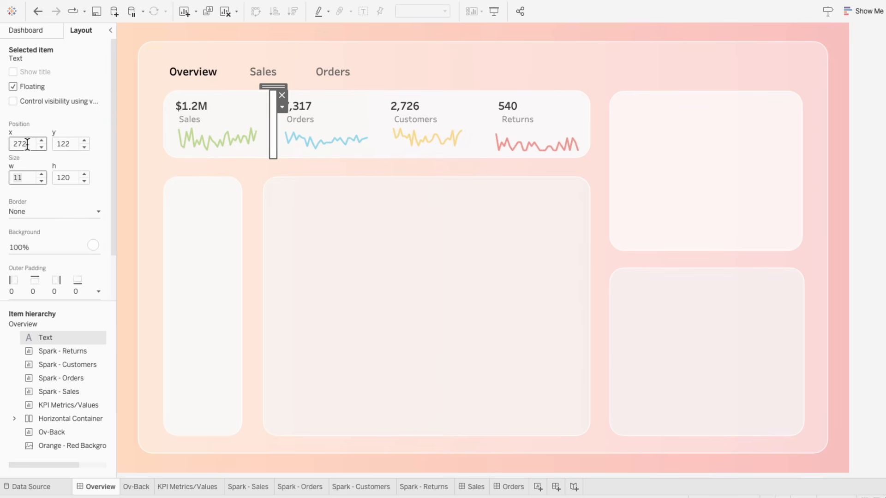
pyautogui.write('2')
pyautogui.press('Tab')
pyautogui.write('119')
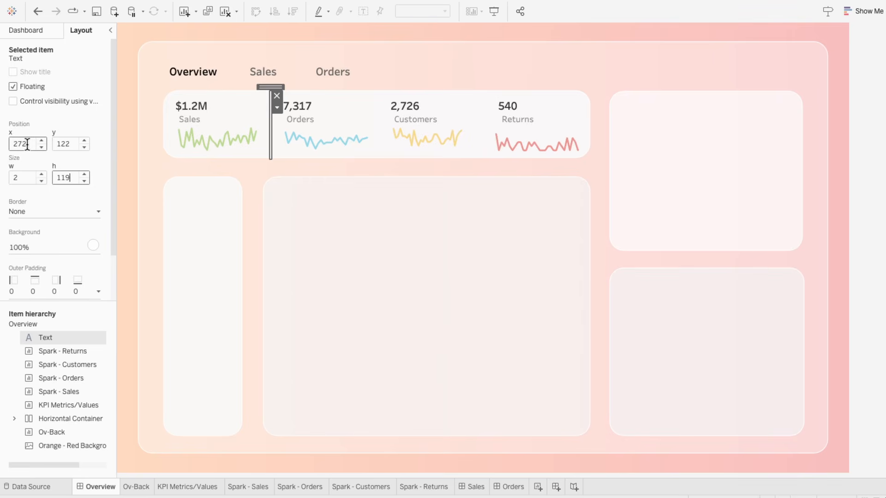
# Step: Make two copies of the divider, placing one between the Orders and Customers KPIs and one between Customers and Returns
pyautogui.press('super+c')
pyautogui.press('super+v')
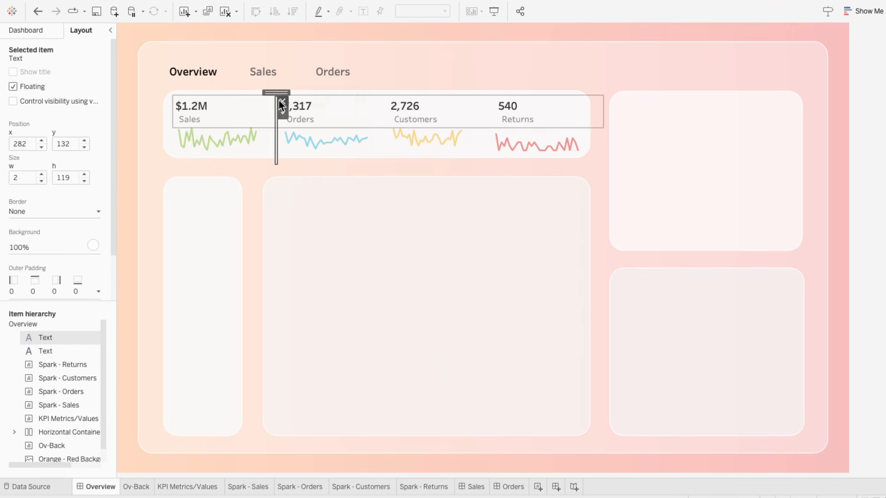
pyautogui.moveTo(278, 92); pyautogui.dragTo(381, 84)
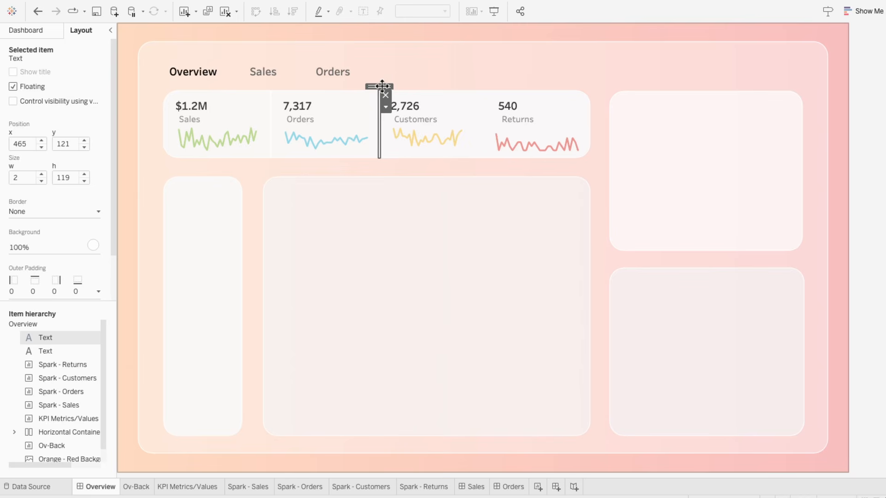
pyautogui.press('super+v')
pyautogui.moveTo(387, 87); pyautogui.dragTo(478, 86)
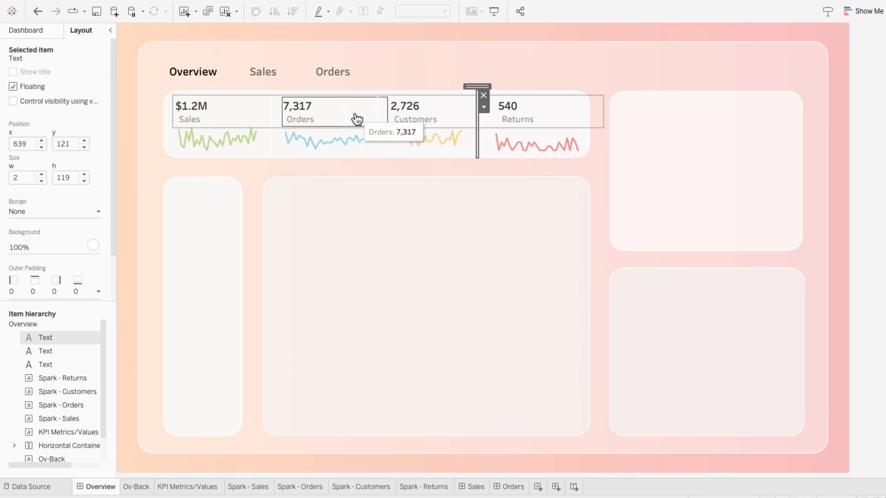
# Step: Set the position of the divider between Customers and Returns to x 652, y 122
pyautogui.doubleClick(32, 145)
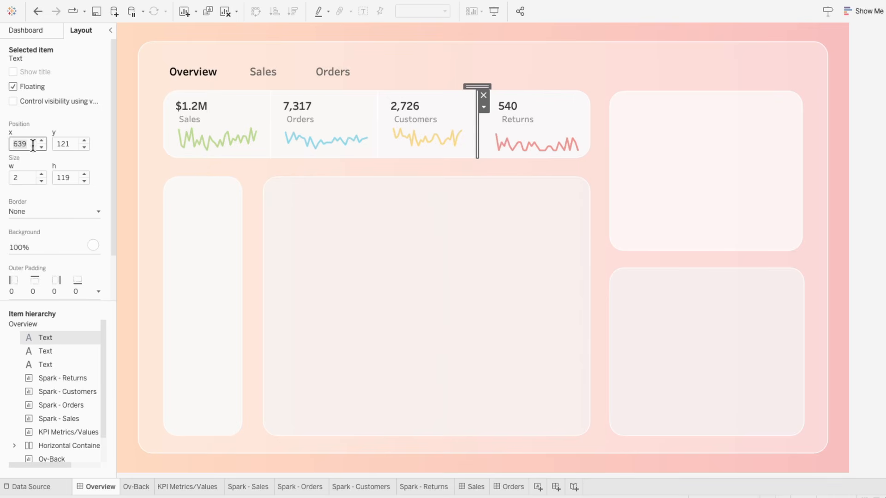
pyautogui.write('652')
pyautogui.press('Tab')
pyautogui.write('122')
pyautogui.press('Return')
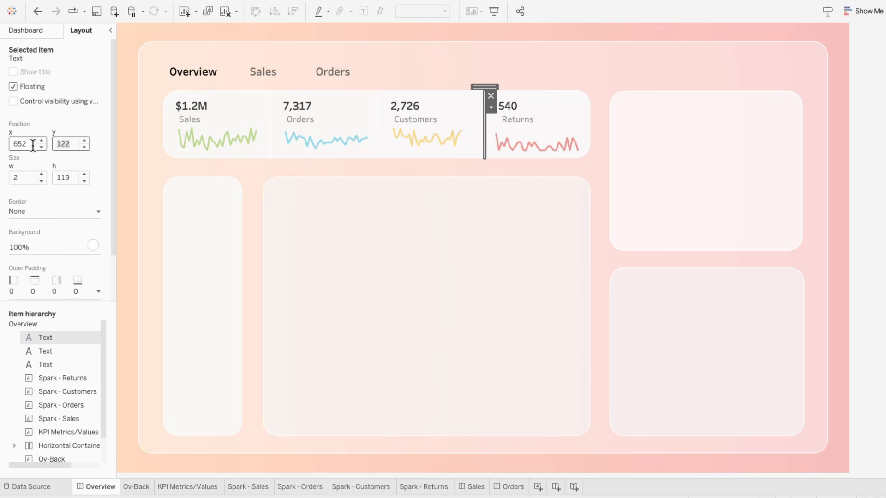
pyautogui.click(871, 231)
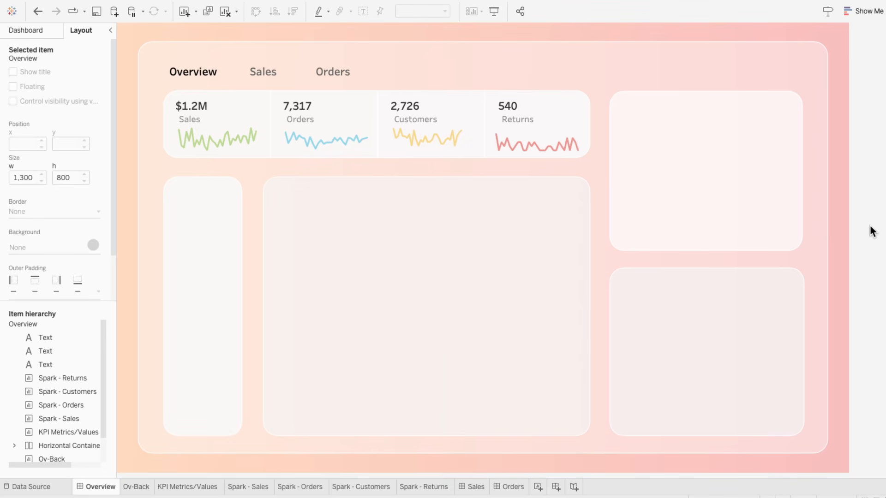
# Step: Add a floating image object to the dashboard using Sales Icon.png with the image fitted
pyautogui.click(29, 30)
pyautogui.moveTo(32, 393); pyautogui.dragTo(298, 198)
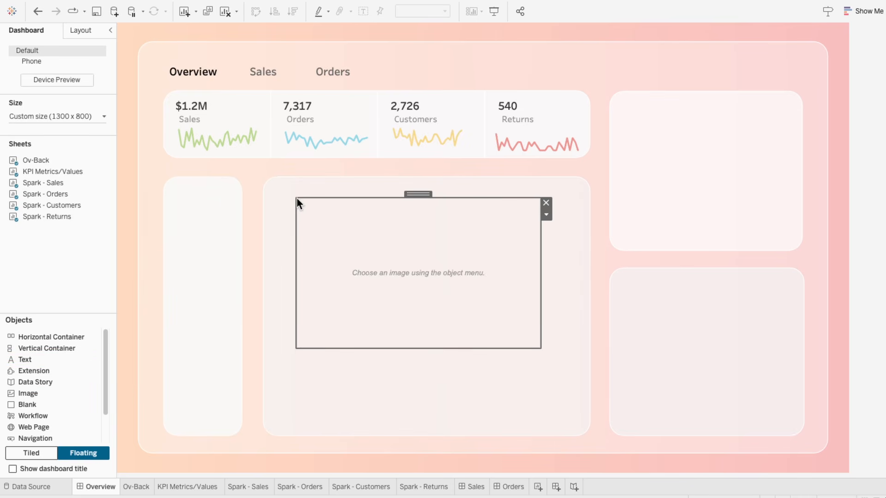
pyautogui.click(524, 198)
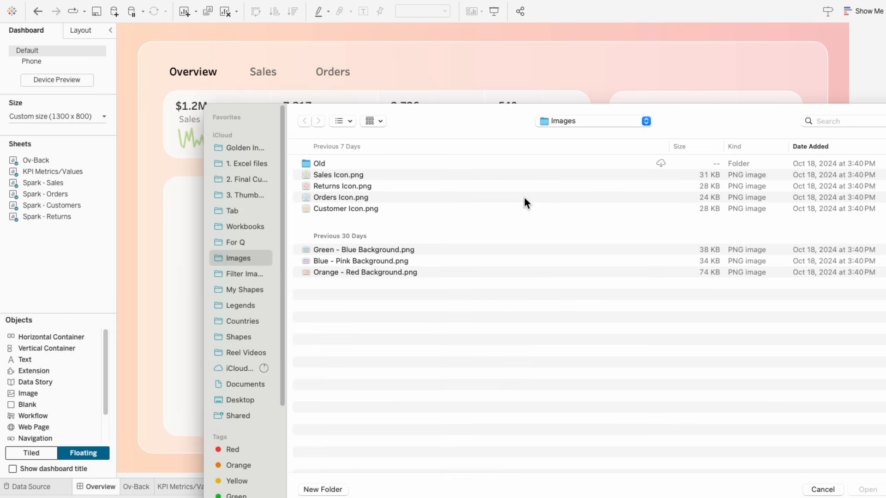
pyautogui.doubleClick(383, 175)
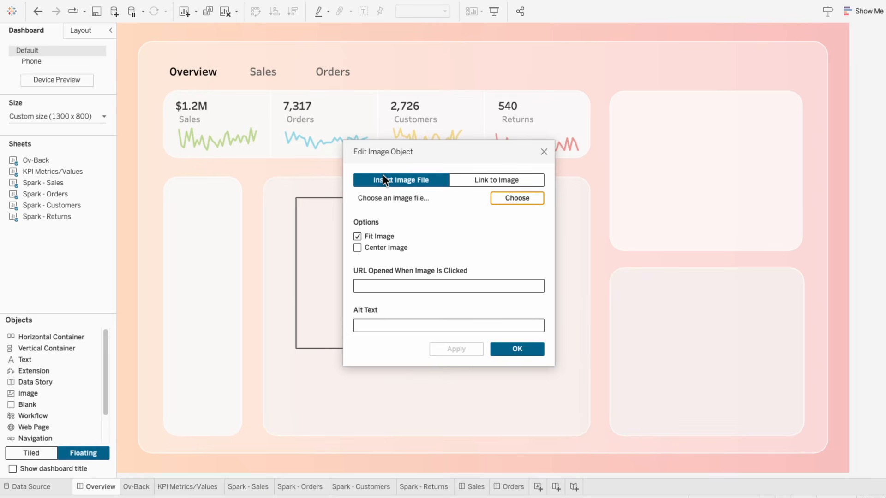
pyautogui.click(516, 349)
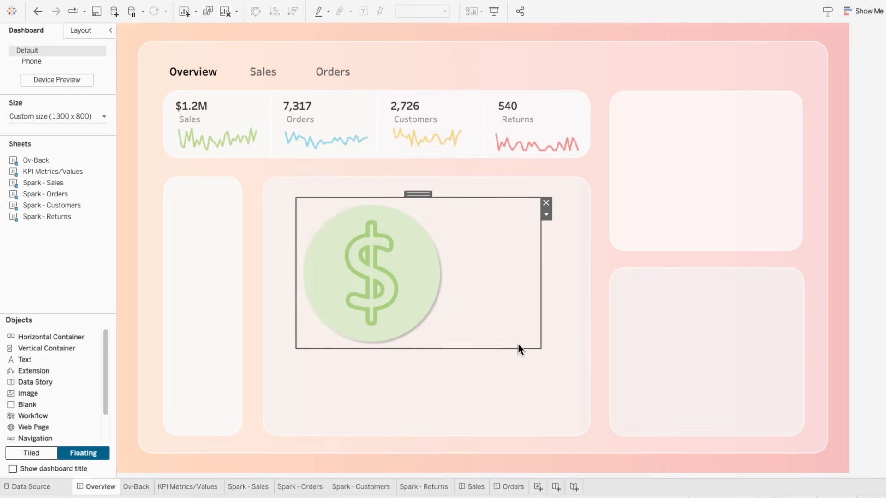
# Step: Shrink the dollar icon and place it in the upper-right corner of the Sales KPI section
pyautogui.moveTo(533, 349); pyautogui.dragTo(338, 236)
pyautogui.moveTo(324, 198); pyautogui.dragTo(252, 96)
pyautogui.moveTo(226, 133); pyautogui.dragTo(236, 123)
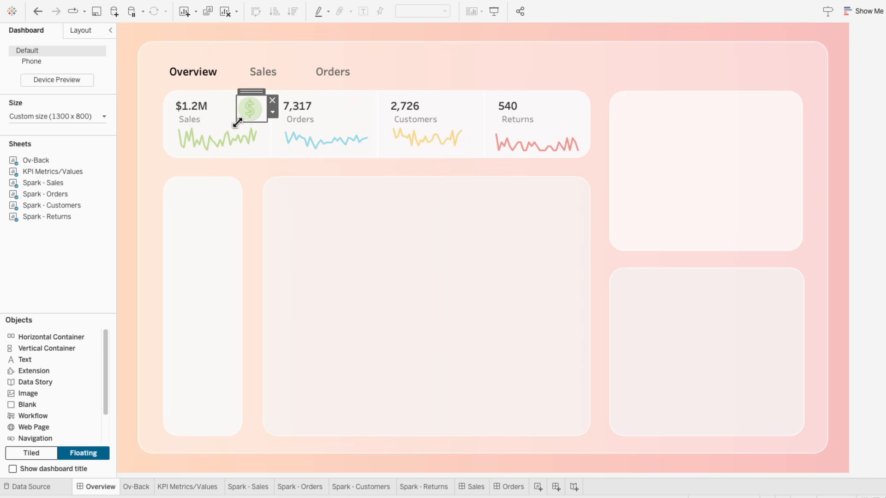
# Step: Copy the dollar icon into the upper-right corners of the Orders, Customers and Returns KPI sections
pyautogui.moveTo(253, 94); pyautogui.dragTo(561, 93)
pyautogui.press('super+v')
pyautogui.press('super+v')
# Step: Replace the image in the Orders KPI section with Orders Icon.png
pyautogui.rightClick(363, 108)
pyautogui.click(371, 111)
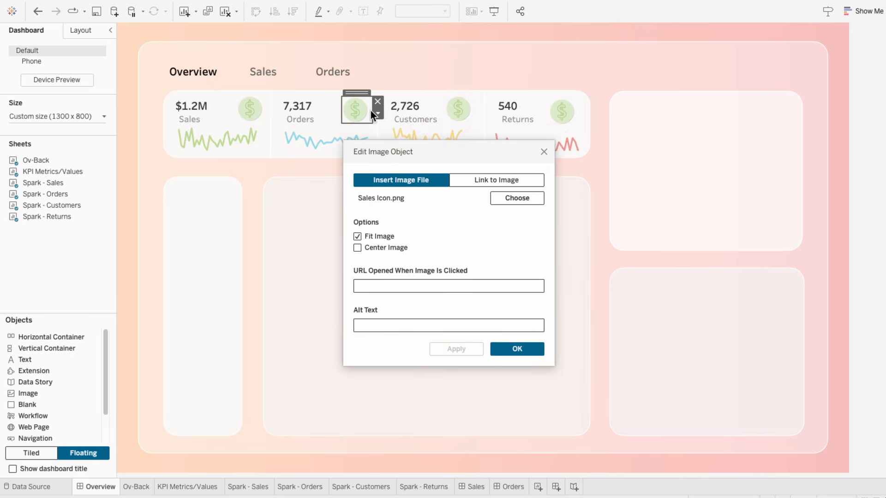
pyautogui.click(534, 203)
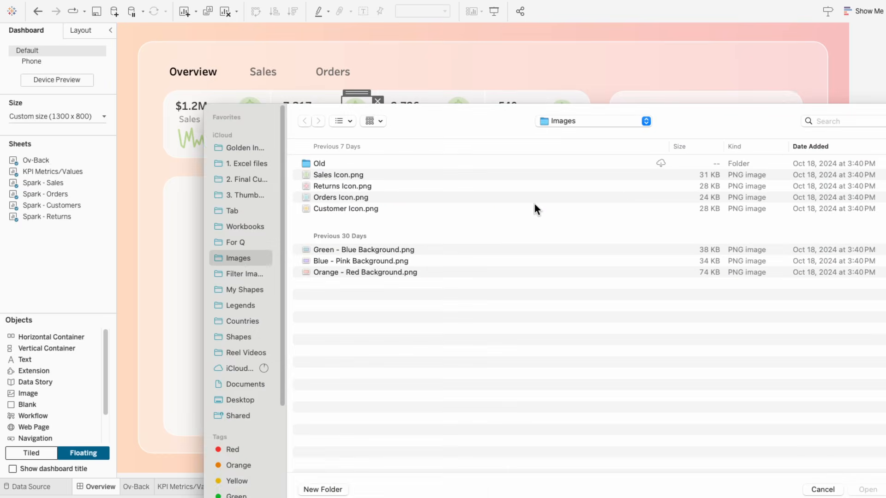
pyautogui.doubleClick(364, 198)
pyautogui.click(518, 347)
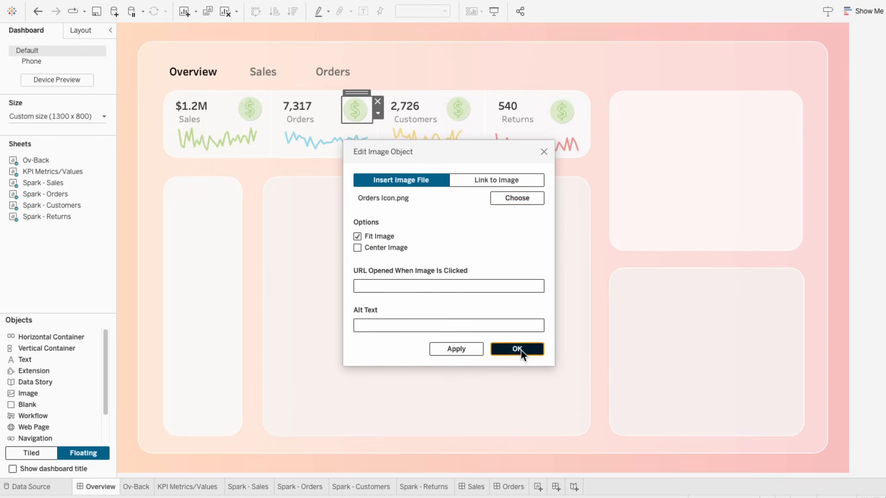
# Step: Replace the image in the Customers KPI section with Customer Icon.png
pyautogui.rightClick(467, 113)
pyautogui.click(468, 114)
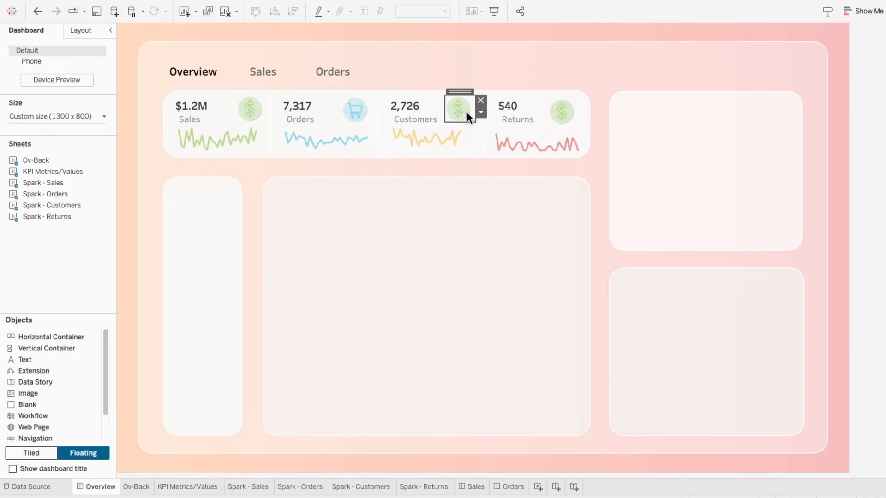
pyautogui.click(516, 198)
pyautogui.click(413, 208)
pyautogui.doubleClick(414, 209)
pyautogui.click(518, 348)
# Step: Replace the image in the Returns KPI section with Returns Icon.png
pyautogui.rightClick(569, 108)
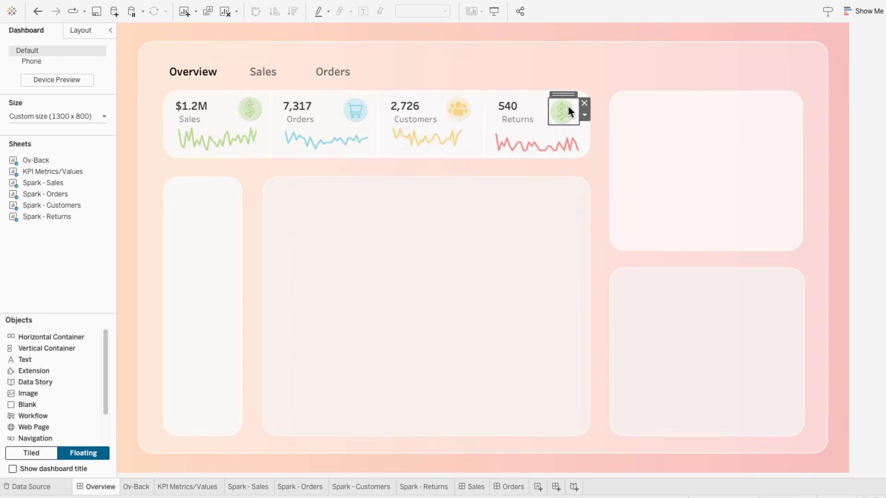
pyautogui.click(582, 115)
pyautogui.click(507, 200)
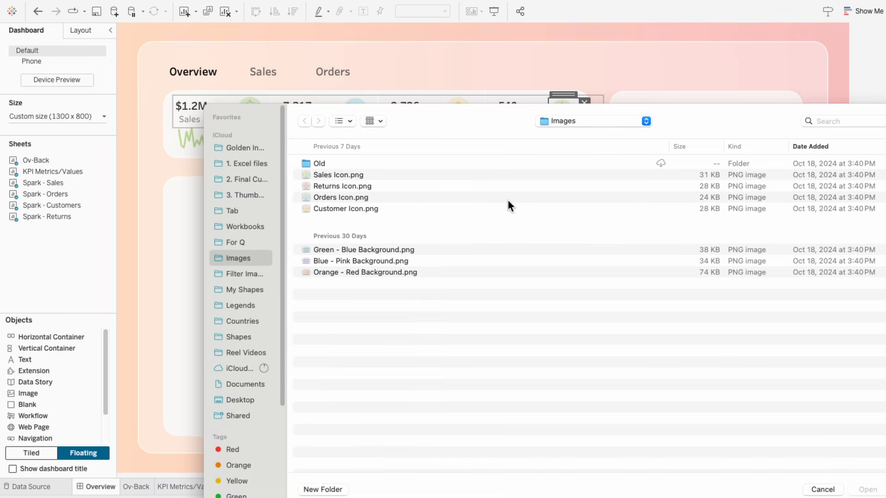
pyautogui.doubleClick(374, 187)
pyautogui.click(519, 351)
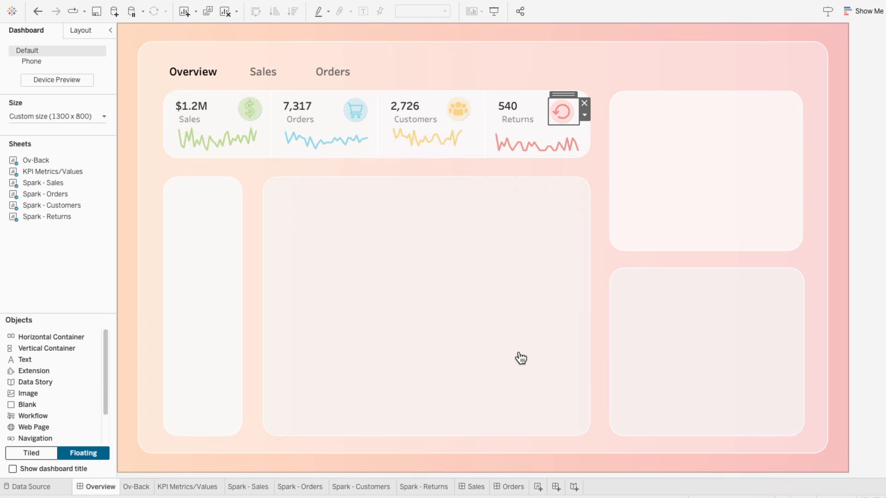
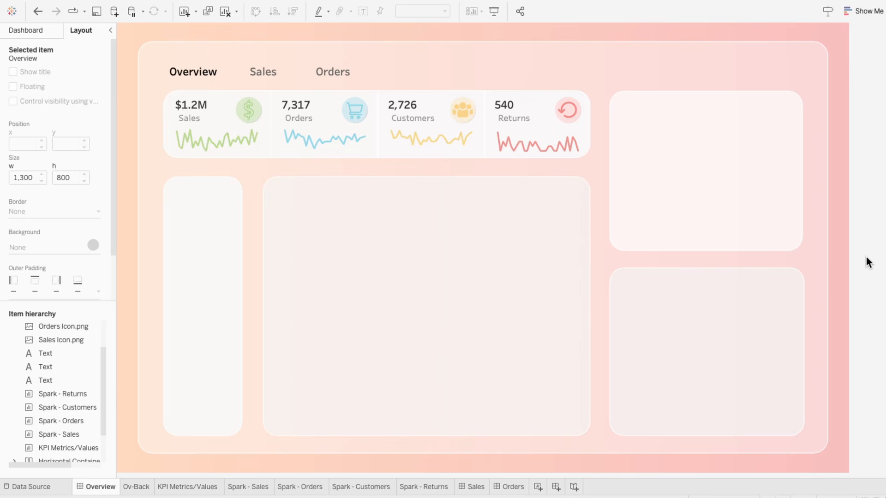
pyautogui.moveTo(561, 155)
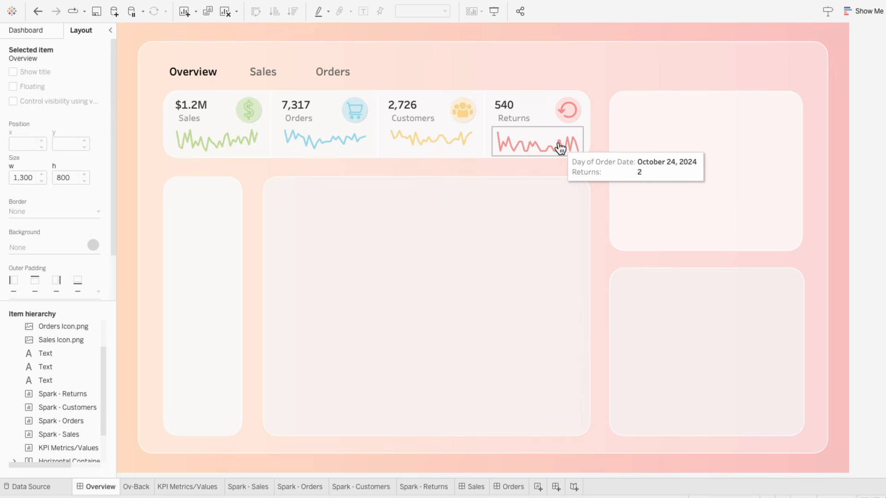
pyautogui.moveTo(210, 149)
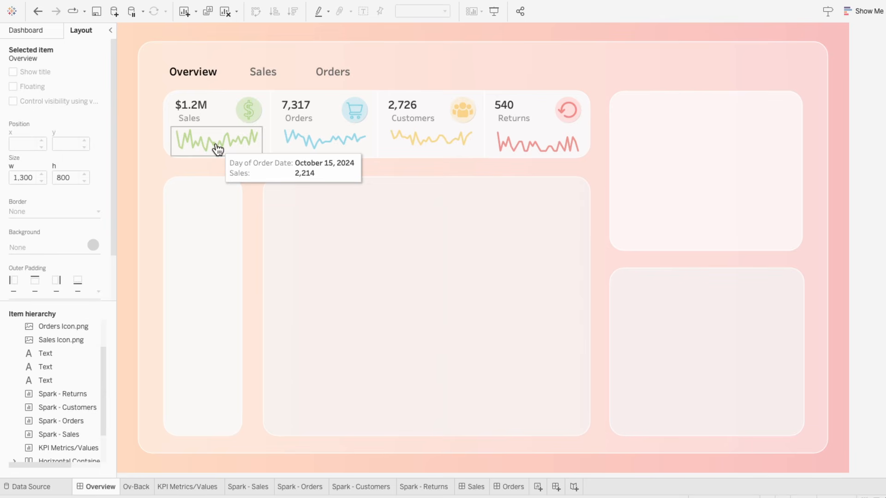
# Step: Connect to the Excel file Sample 3.xlsx as a new data source and add its Metrics table
pyautogui.click(28, 31)
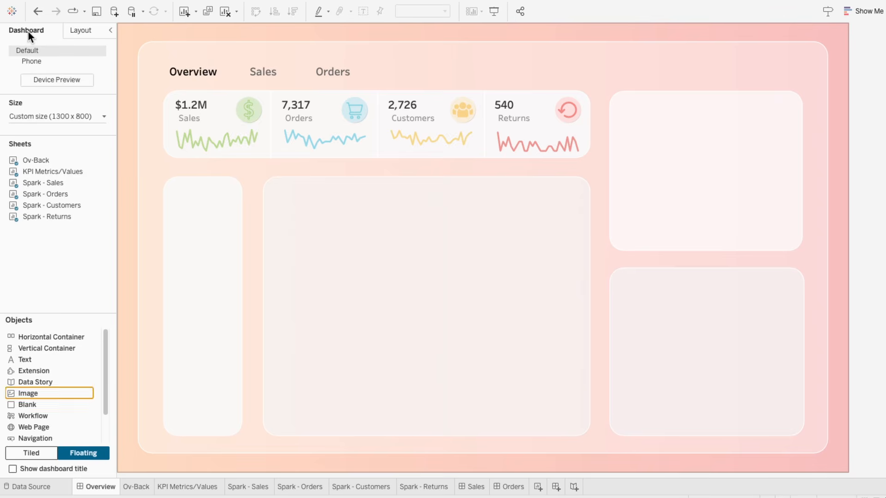
pyautogui.moveTo(73, 3)
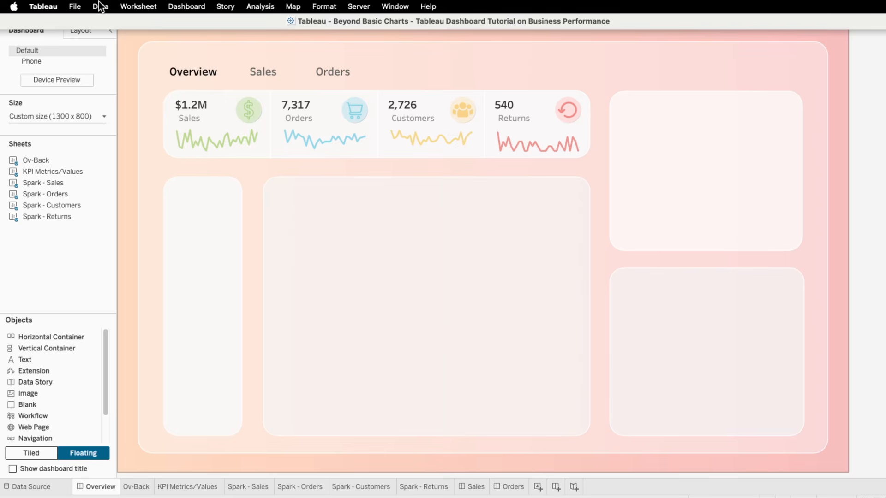
pyautogui.click(100, 6)
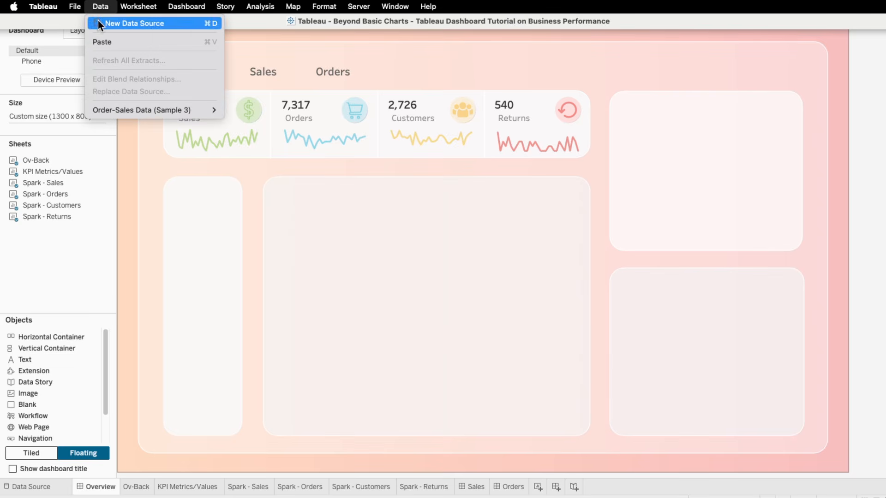
pyautogui.click(98, 21)
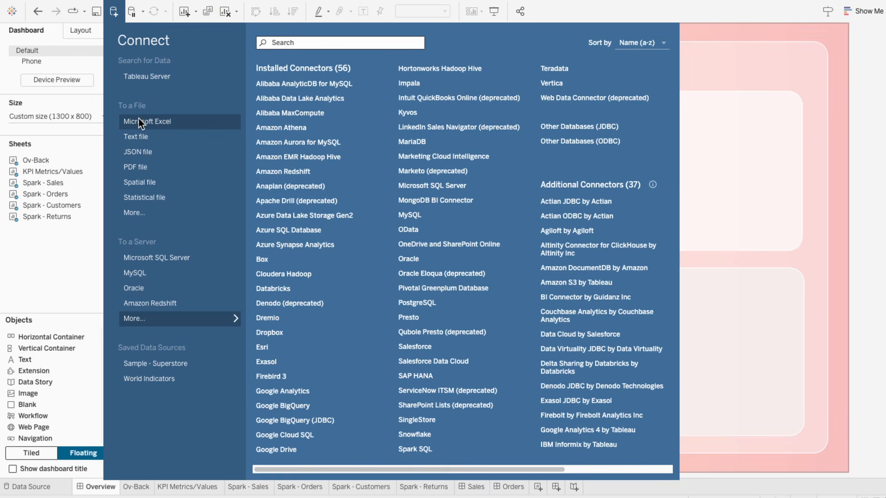
pyautogui.click(138, 121)
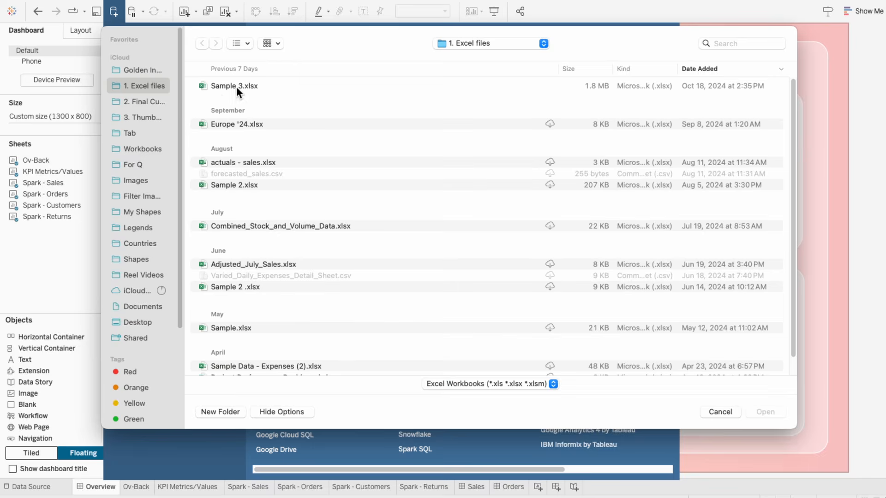
pyautogui.doubleClick(237, 88)
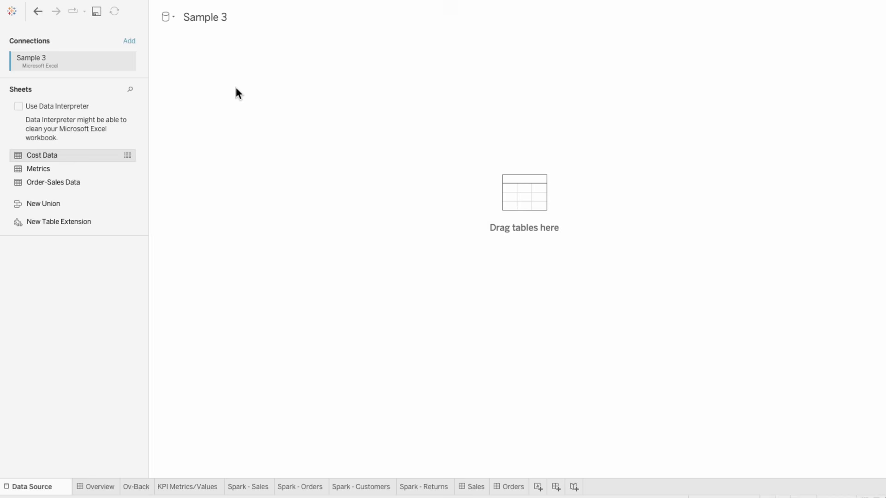
pyautogui.moveTo(78, 168); pyautogui.dragTo(259, 160)
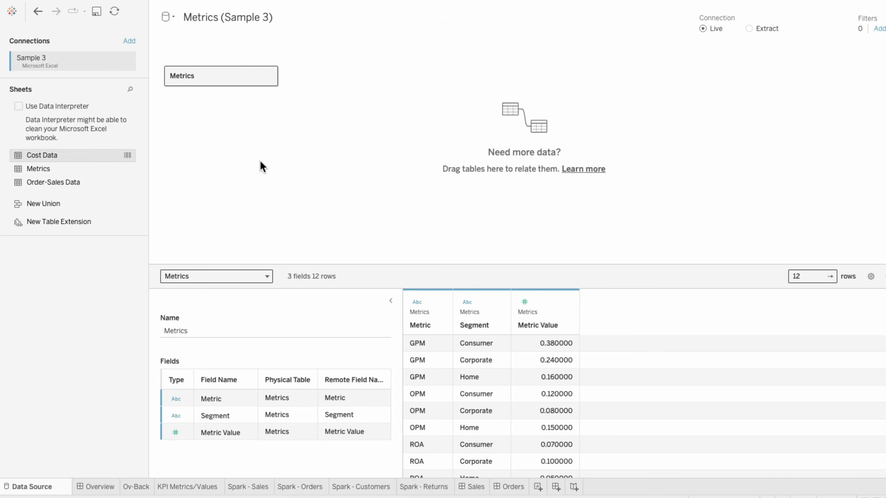
# Step: Create a new worksheet between Spark - Returns and Sales and name it Seg Donuts
pyautogui.click(538, 487)
pyautogui.moveTo(542, 488); pyautogui.dragTo(465, 487)
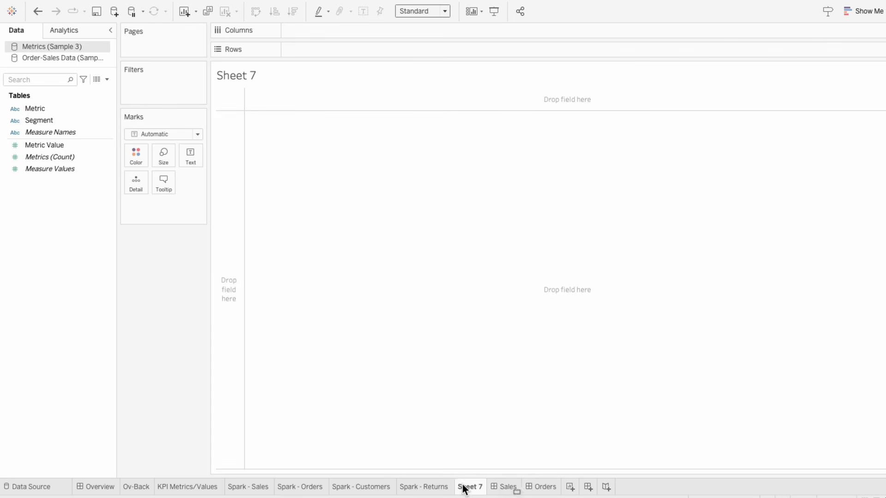
pyautogui.doubleClick(463, 487)
pyautogui.write('Seg Donuts')
pyautogui.press('Return')
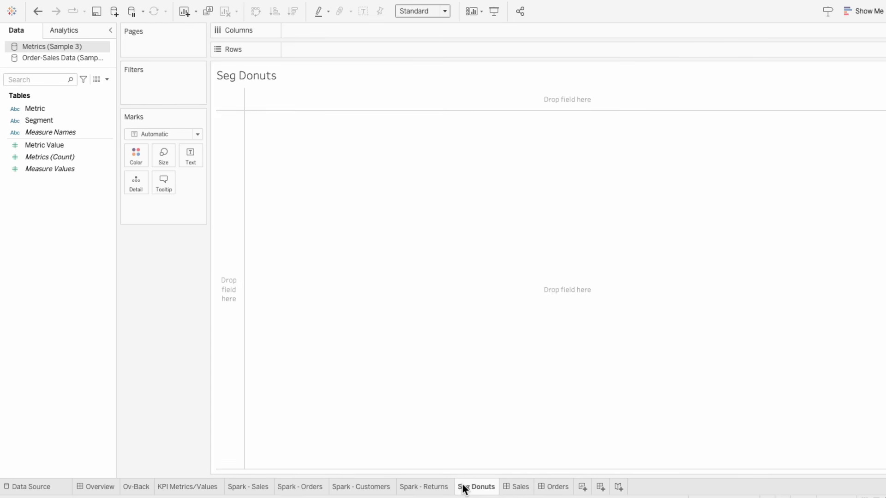
# Step: Add two SUM(0) placeholder measures side by side to the columns of the Seg Donuts sheet
pyautogui.doubleClick(304, 31)
pyautogui.press('Return')
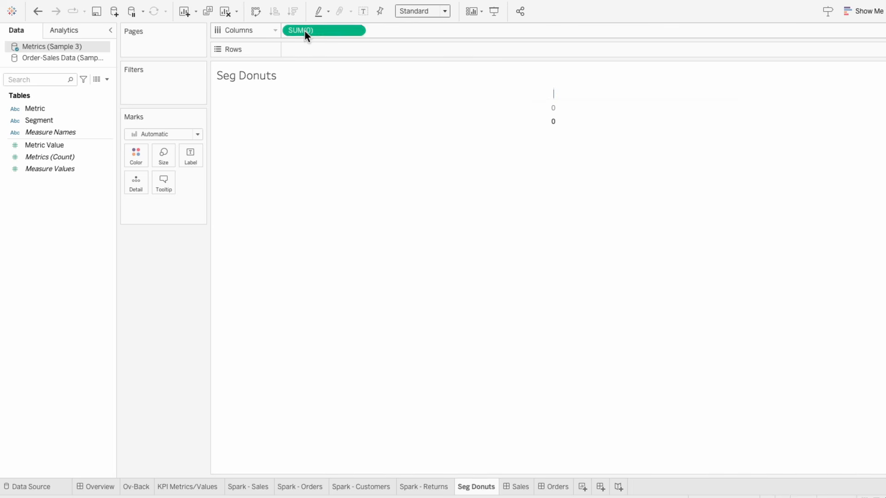
pyautogui.doubleClick(381, 27)
pyautogui.write('0')
pyautogui.press('Return')
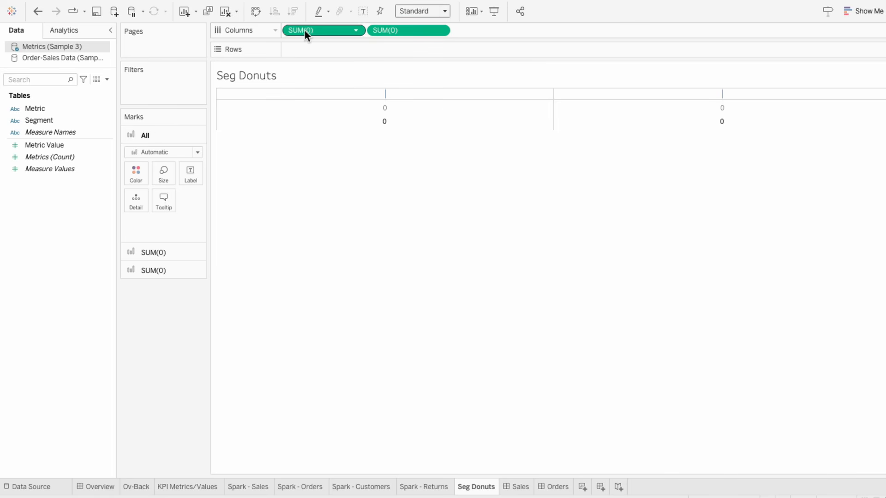
# Step: Change the first SUM(0) mark type to Pie and assign Measure Values to its angle
pyautogui.click(305, 30)
pyautogui.click(154, 171)
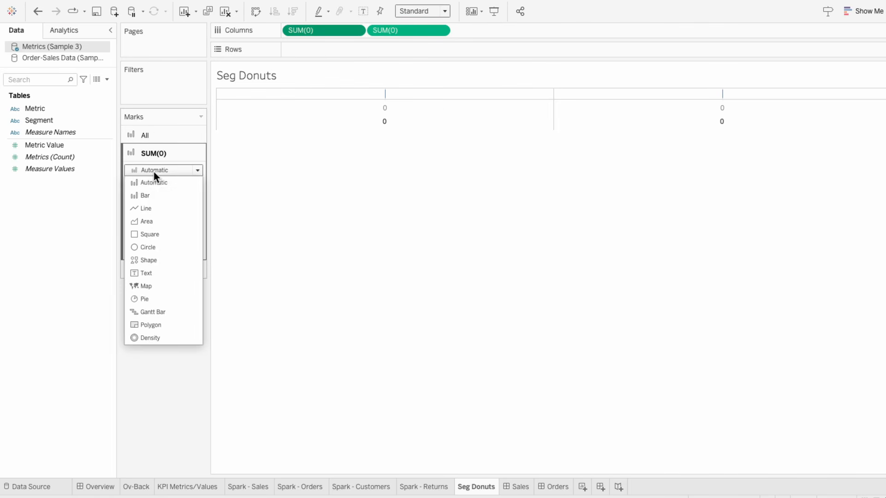
pyautogui.click(157, 300)
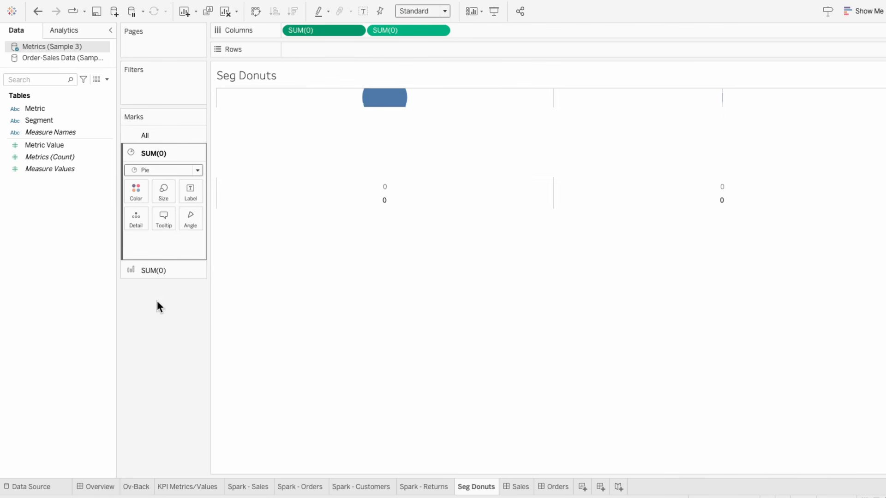
pyautogui.moveTo(58, 168); pyautogui.dragTo(181, 238)
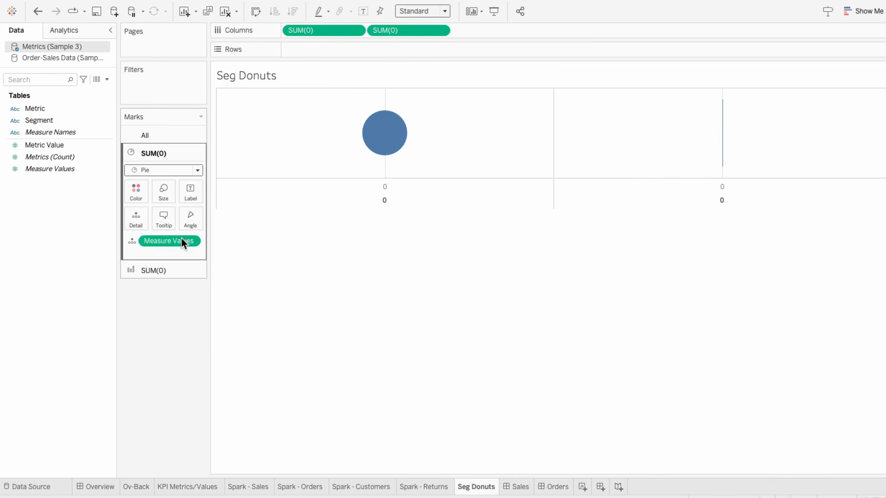
pyautogui.click(133, 241)
pyautogui.click(149, 311)
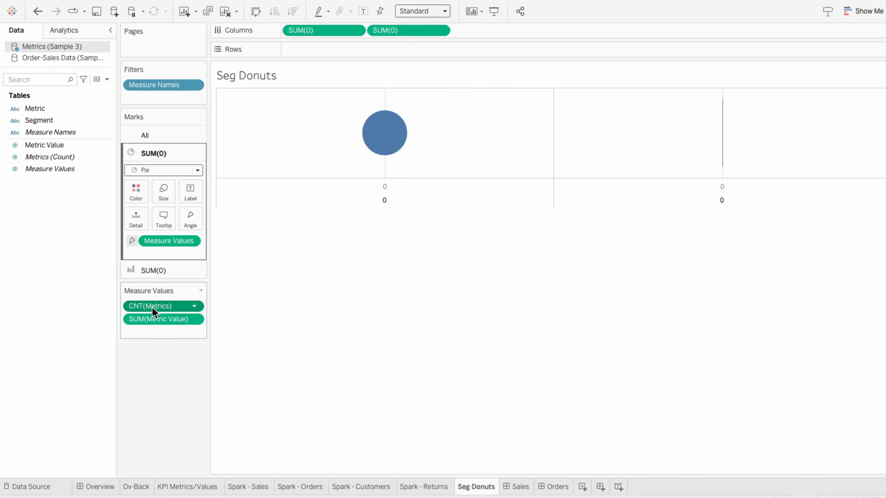
# Step: Add the calculation 1-sum([Metric Value]) to the Measure Values and remove CNT(Metrics) from them
pyautogui.doubleClick(156, 330)
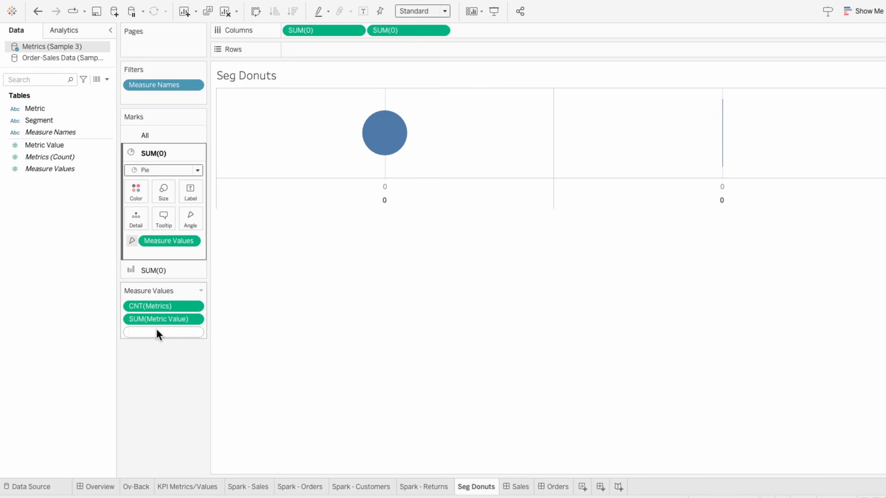
pyautogui.write('1-sum(met')
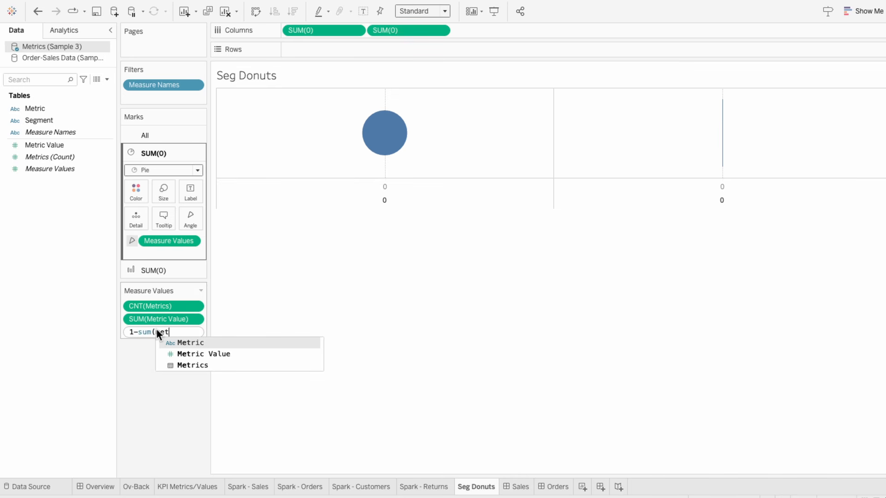
pyautogui.write('ric')
pyautogui.press('Down')
pyautogui.press('Return')
pyautogui.press('Return')
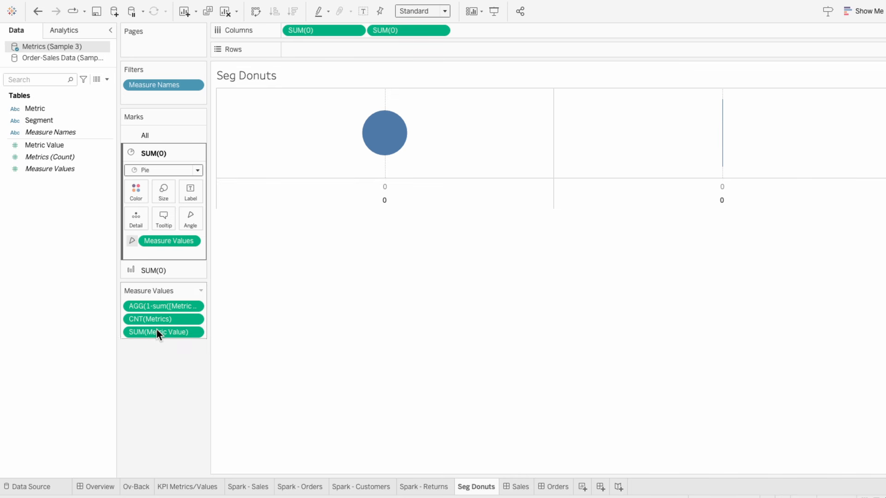
pyautogui.moveTo(156, 318)
pyautogui.mouseDown()
pyautogui.moveTo(154, 309)
pyautogui.moveTo(151, 329)
pyautogui.mouseUp()
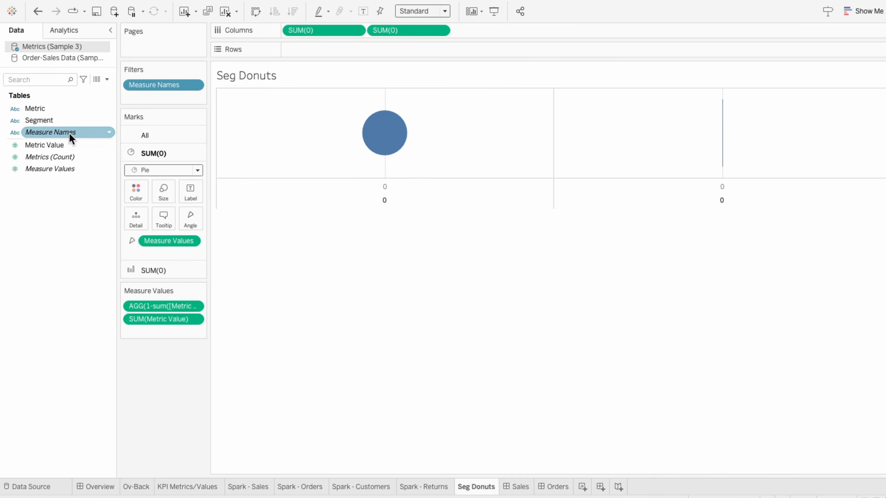
# Step: Color the pie by Measure Names
pyautogui.moveTo(69, 134); pyautogui.dragTo(149, 253)
pyautogui.click(131, 254)
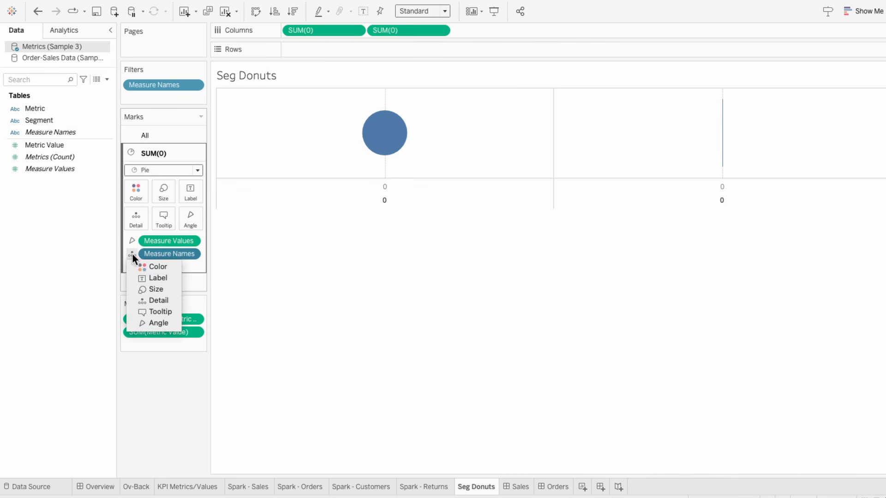
pyautogui.click(152, 266)
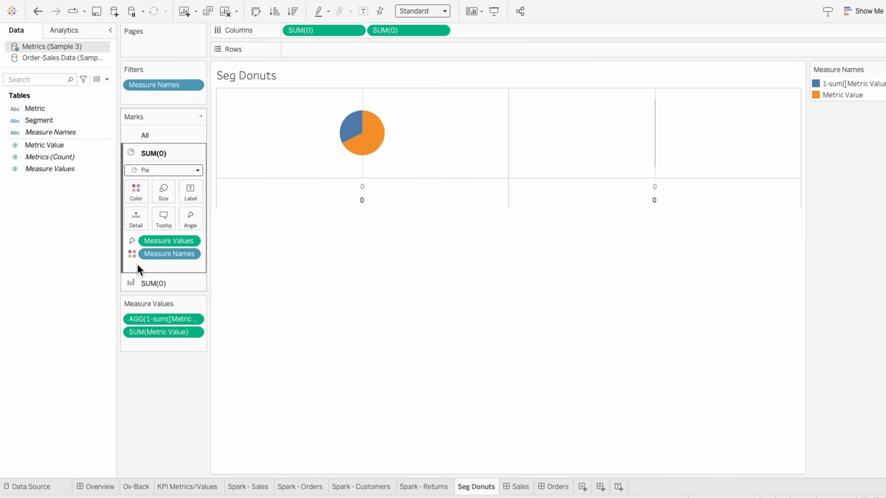
# Step: Change the second SUM(0) mark type to Shape and assign it the white segmented overlay shape from the My Shapes palette
pyautogui.click(145, 282)
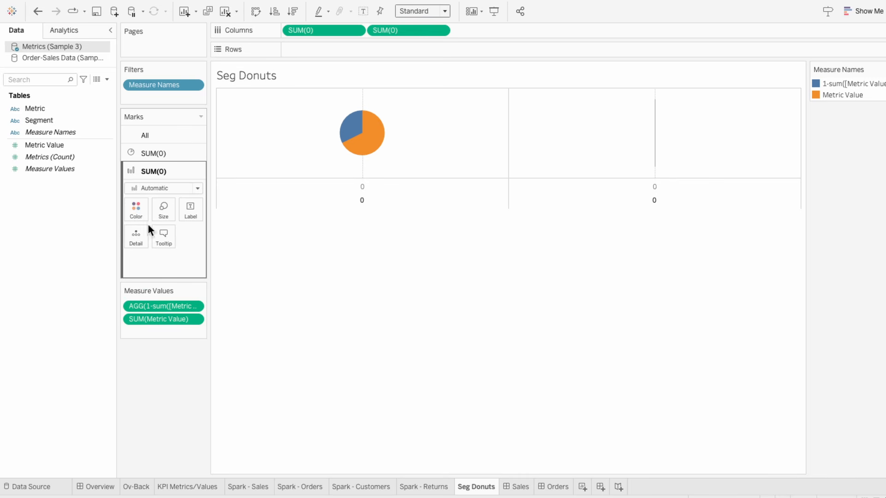
pyautogui.click(148, 187)
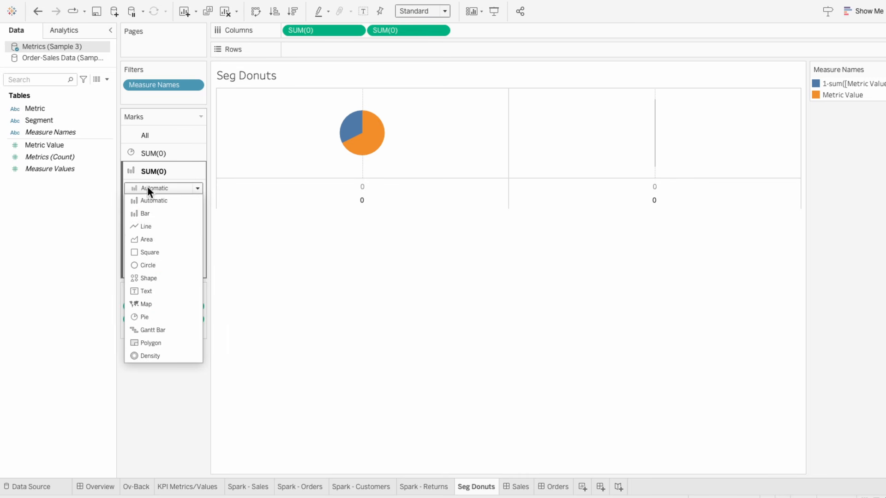
pyautogui.click(161, 280)
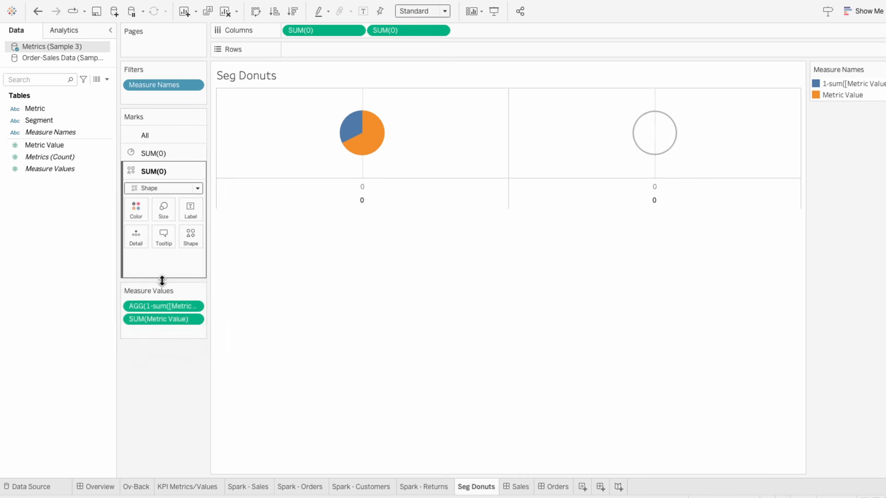
pyautogui.click(192, 233)
pyautogui.click(209, 315)
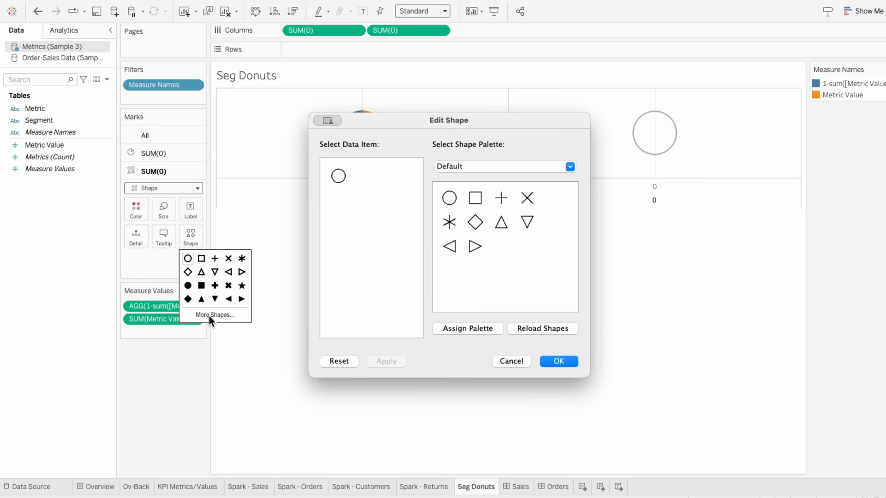
pyautogui.click(465, 165)
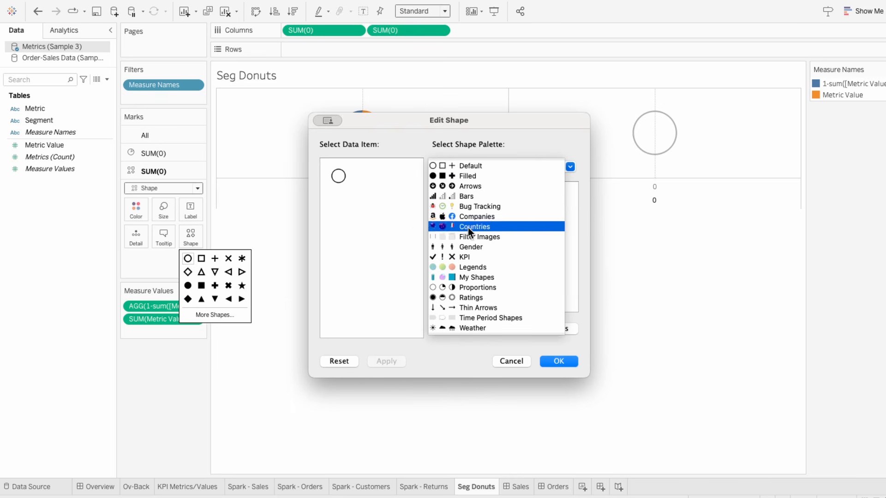
pyautogui.click(466, 278)
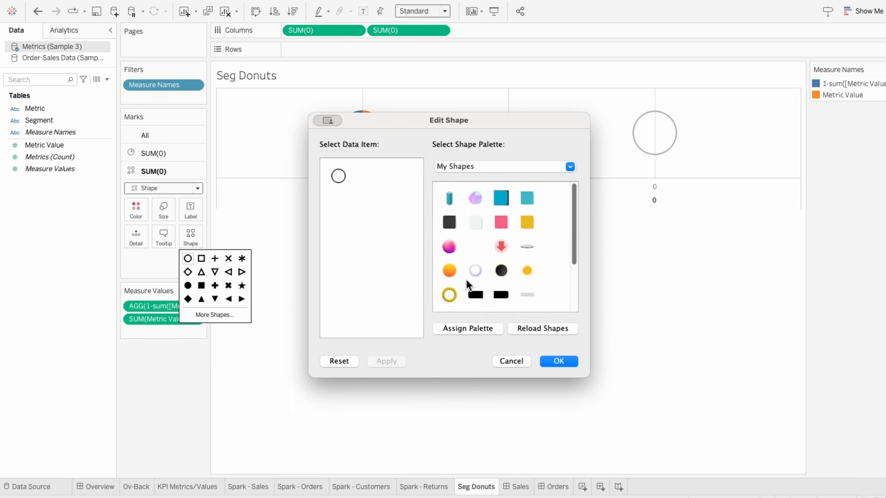
pyautogui.scroll(-3, 467, 284)
pyautogui.click(501, 248)
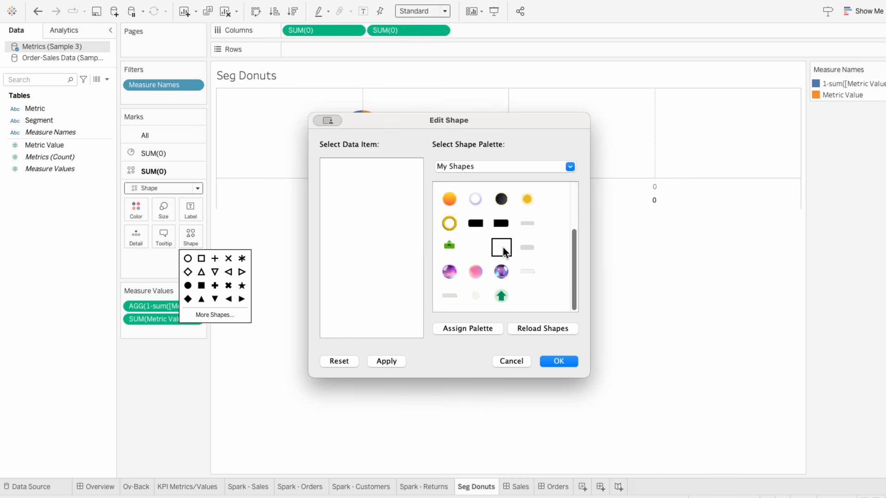
pyautogui.click(574, 363)
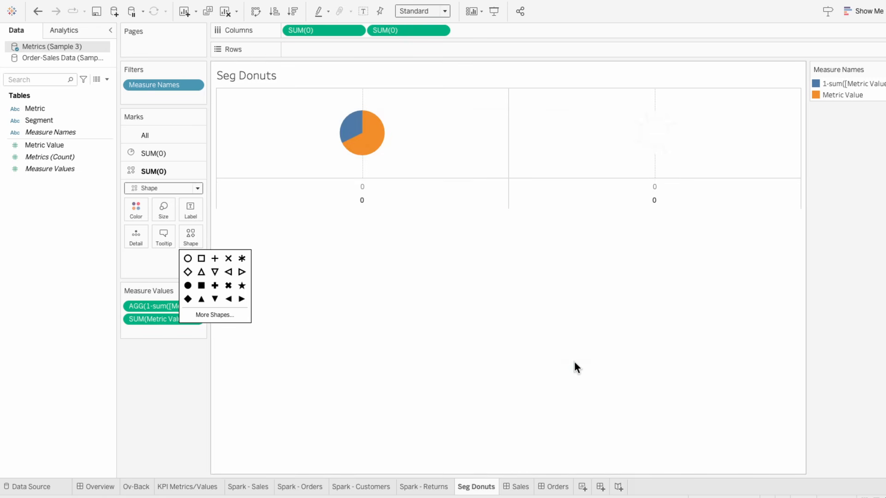
pyautogui.click(574, 362)
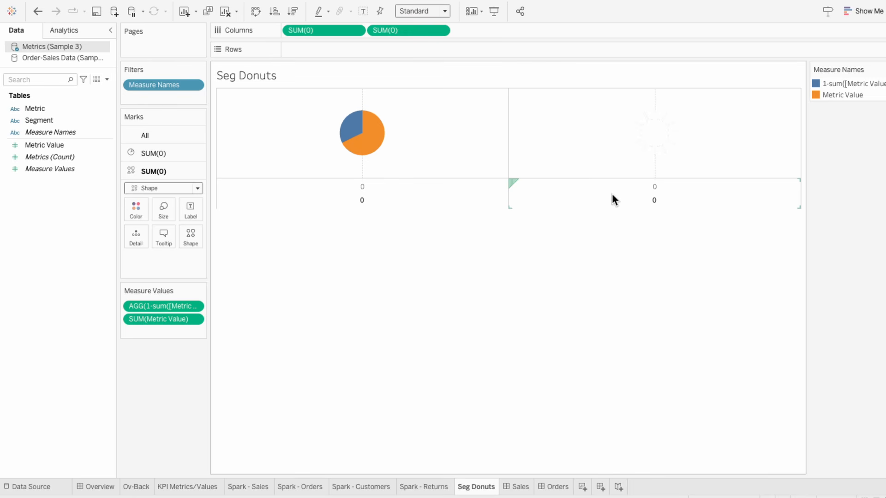
# Step: Combine the two SUM(0) measures into a dual axis and synchronize the axes
pyautogui.rightClick(402, 27)
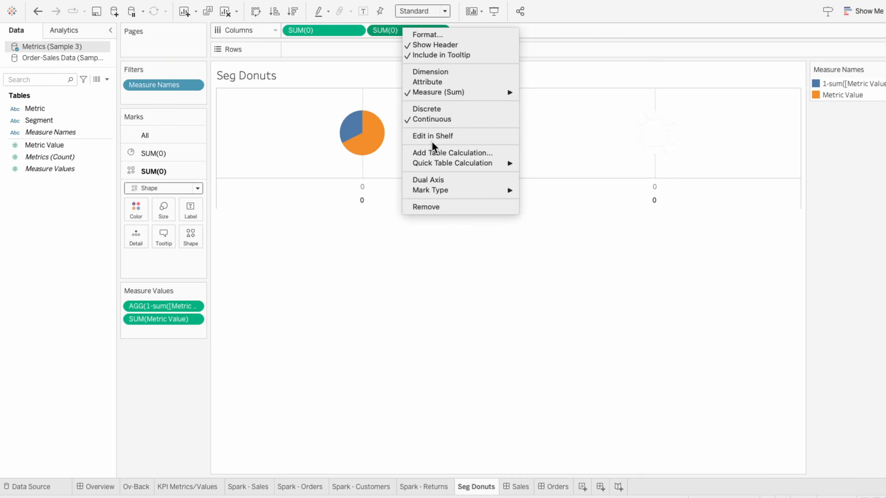
pyautogui.click(432, 179)
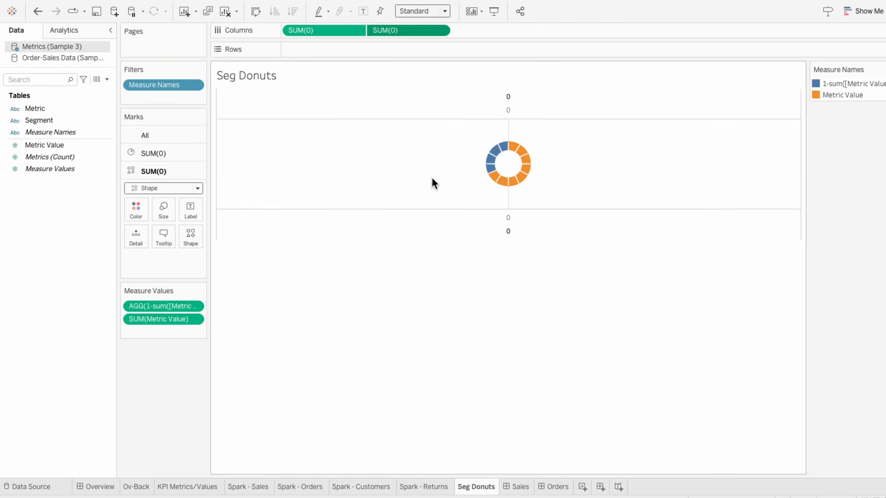
pyautogui.rightClick(442, 111)
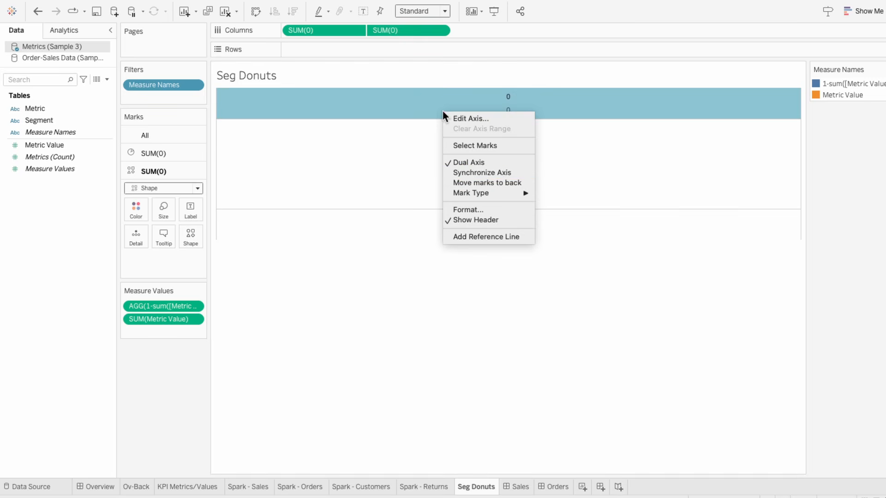
pyautogui.click(464, 171)
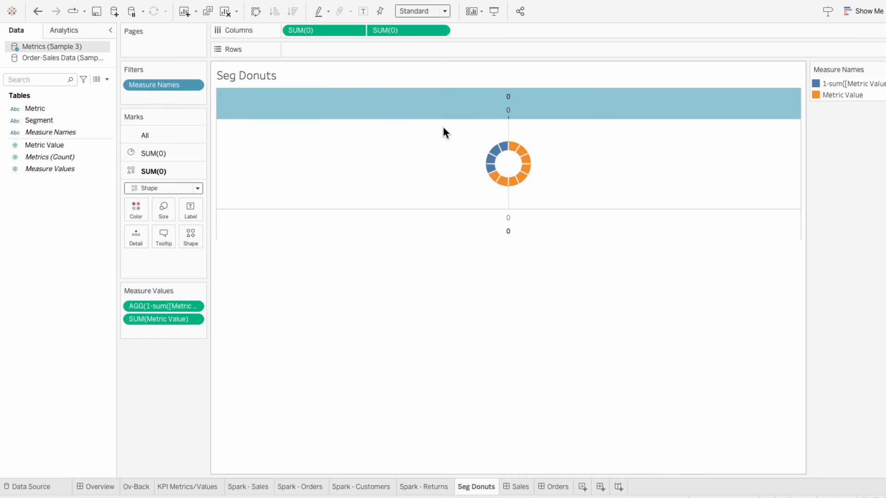
pyautogui.click(166, 209)
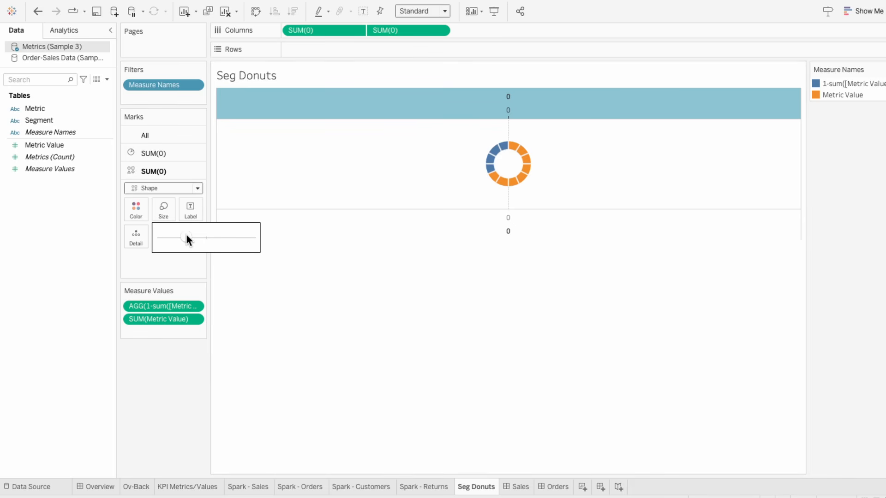
pyautogui.click(375, 262)
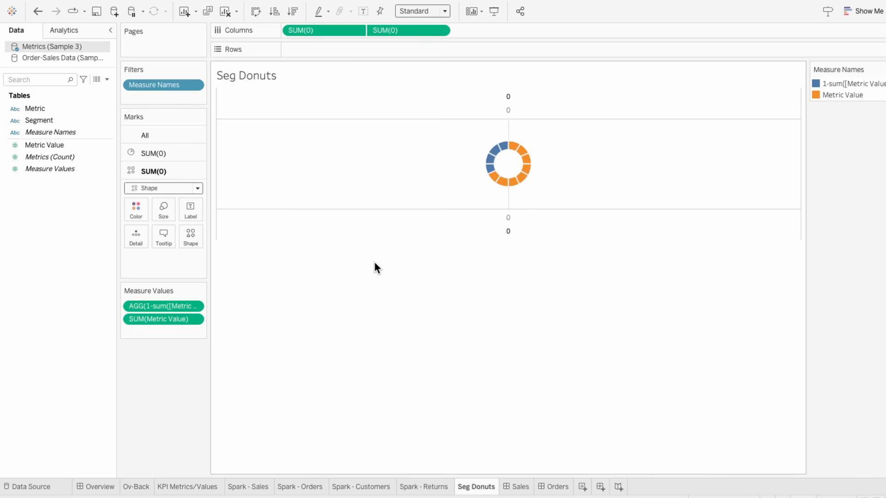
# Step: Split the donut into one row per Metric and add Metric to the pie's color encoding
pyautogui.moveTo(54, 109); pyautogui.dragTo(333, 52)
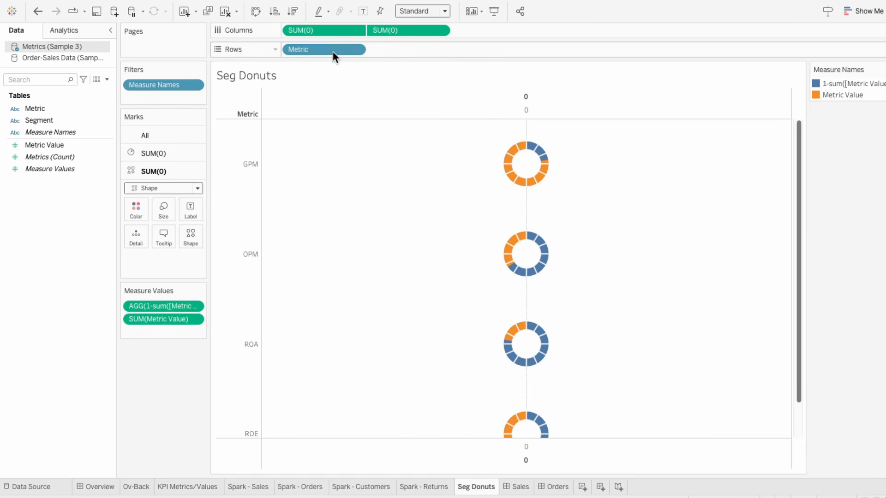
pyautogui.click(139, 153)
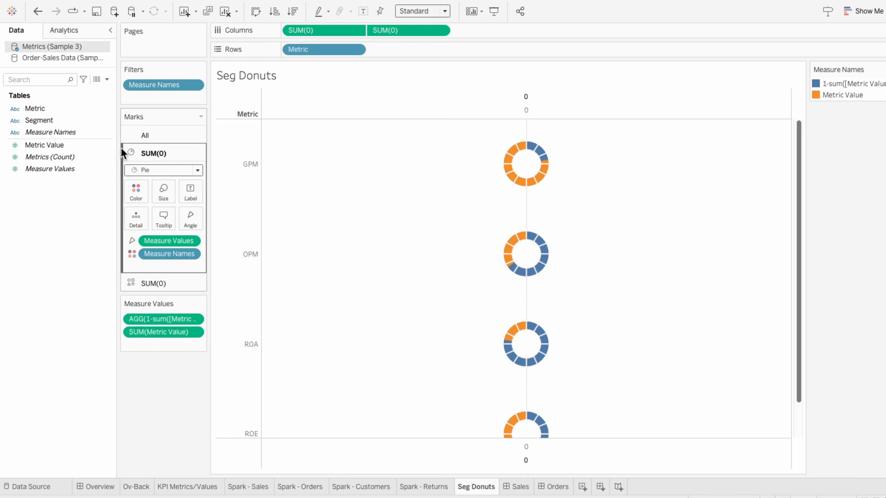
pyautogui.moveTo(61, 113); pyautogui.dragTo(167, 267)
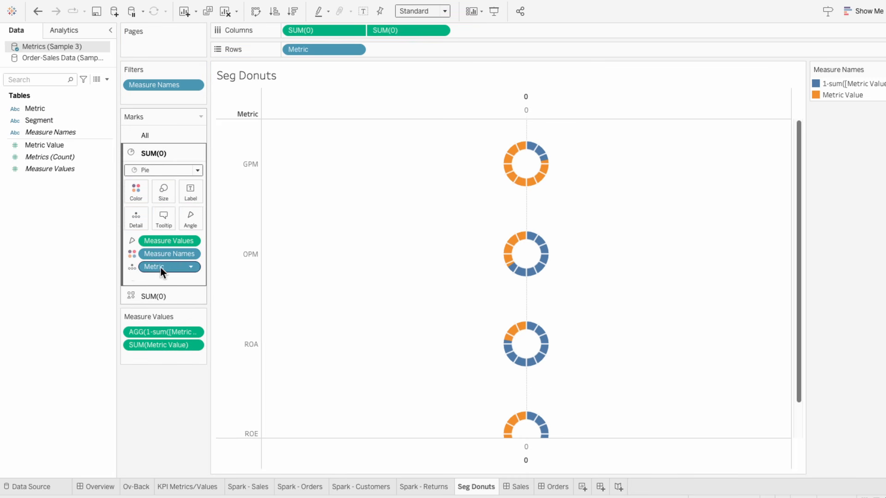
pyautogui.click(130, 267)
pyautogui.click(136, 279)
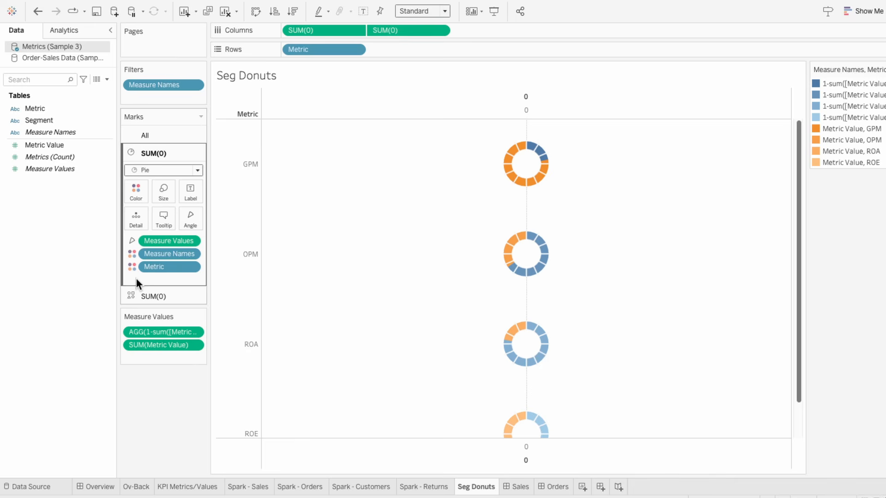
# Step: Change the aggregation in the custom remainder calculation from sum to AVG, giving 1-AVG([Metric Value])
pyautogui.doubleClick(146, 332)
pyautogui.moveTo(142, 331); pyautogui.dragTo(119, 331)
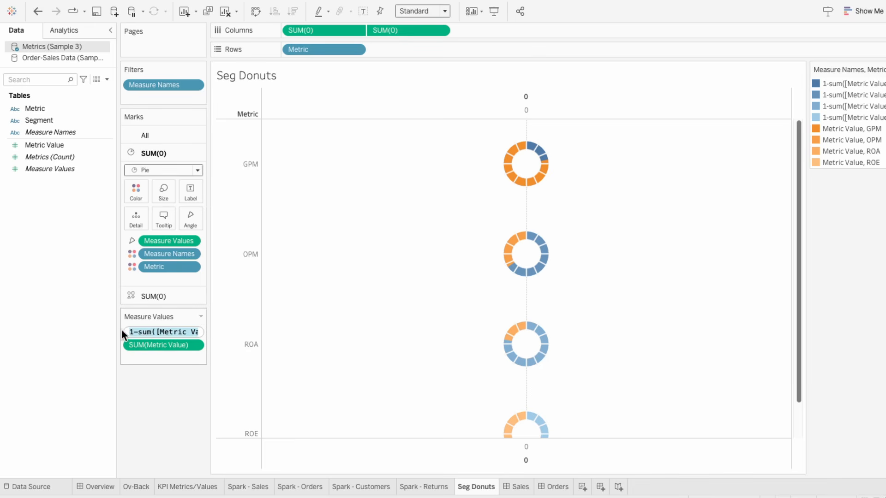
pyautogui.doubleClick(143, 332)
pyautogui.write('AVG')
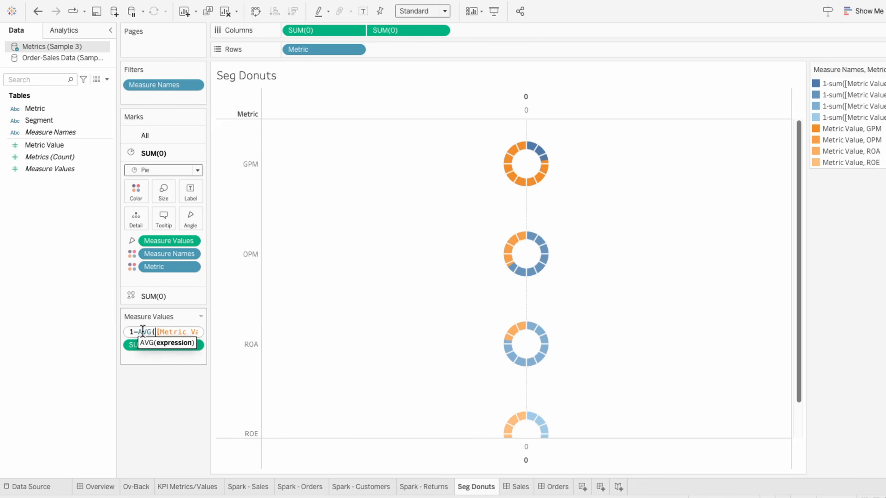
pyautogui.press('Return')
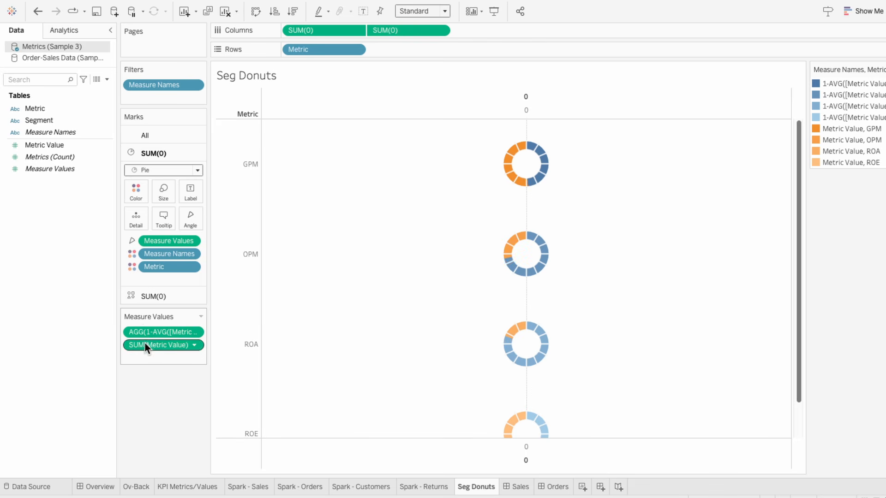
# Step: Set the Metric Value measure's aggregation to Average and place it above the 1-AVG calculation in the Measure Values order
pyautogui.rightClick(145, 344)
pyautogui.moveTo(189, 424)
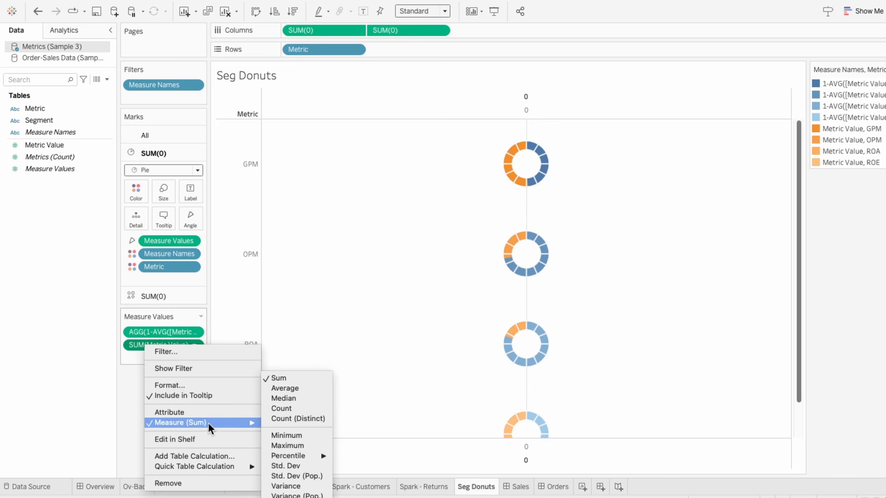
pyautogui.click(292, 388)
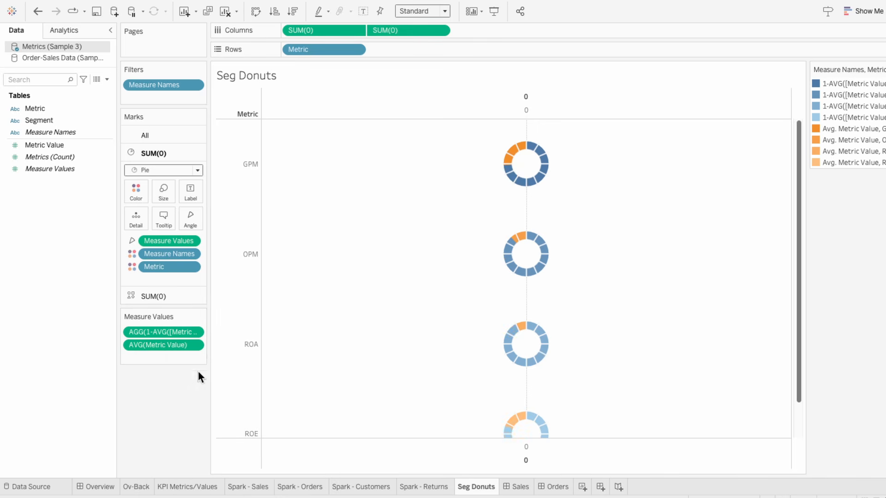
pyautogui.moveTo(162, 333); pyautogui.dragTo(161, 352)
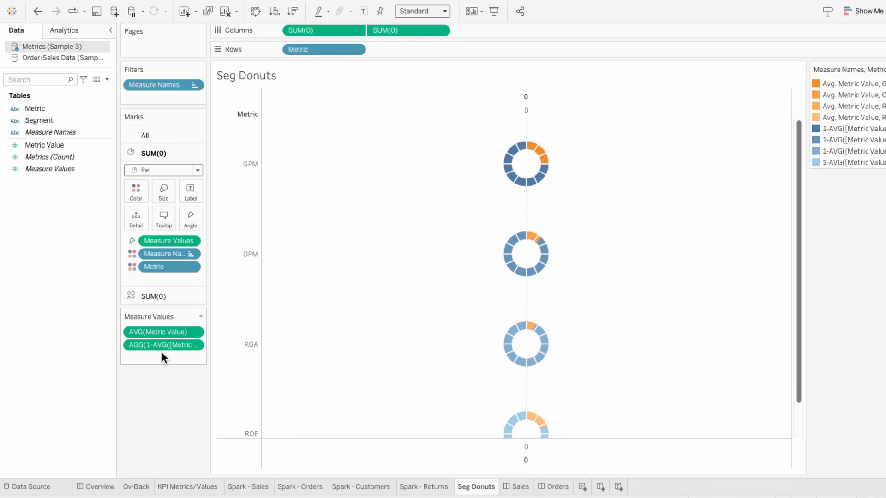
# Step: Add the Metric field to the second SUM(0) shape layer and show it as a label
pyautogui.click(161, 298)
pyautogui.moveTo(42, 112); pyautogui.dragTo(153, 266)
pyautogui.click(129, 262)
pyautogui.click(146, 281)
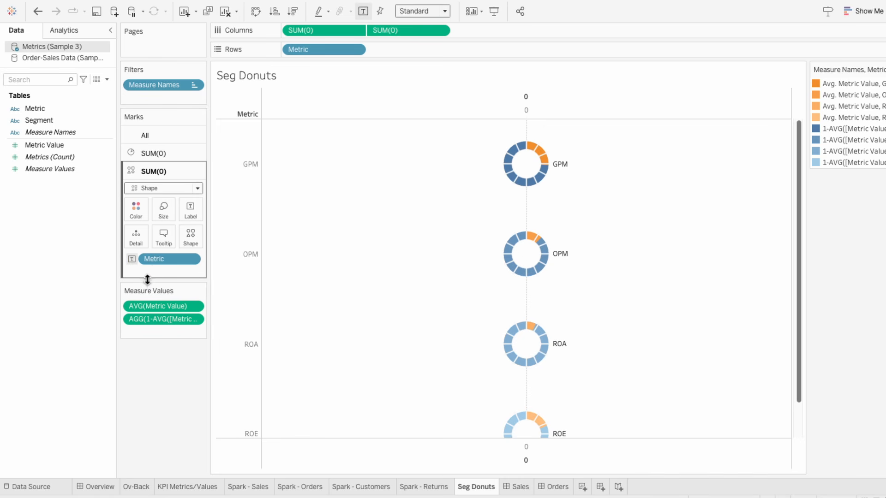
# Step: Add Metric Value as a label on the shape layer and set its aggregation to Average
pyautogui.moveTo(46, 146); pyautogui.dragTo(154, 273)
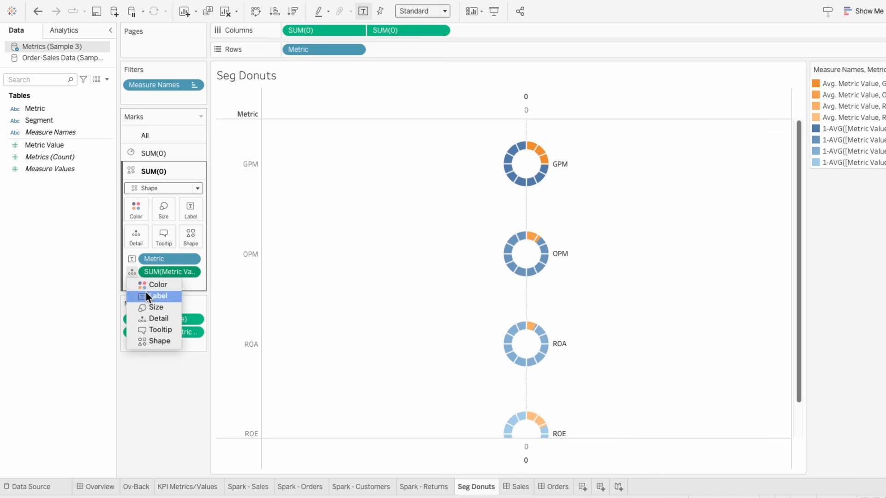
pyautogui.click(146, 294)
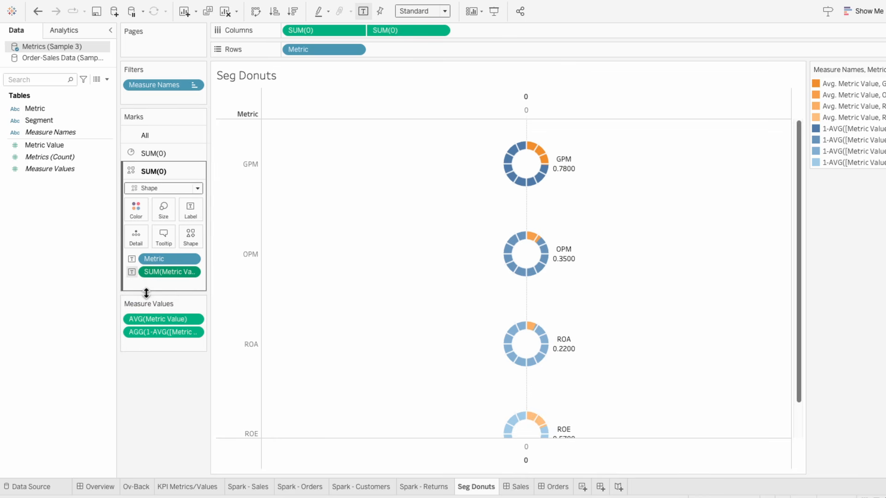
pyautogui.rightClick(148, 273)
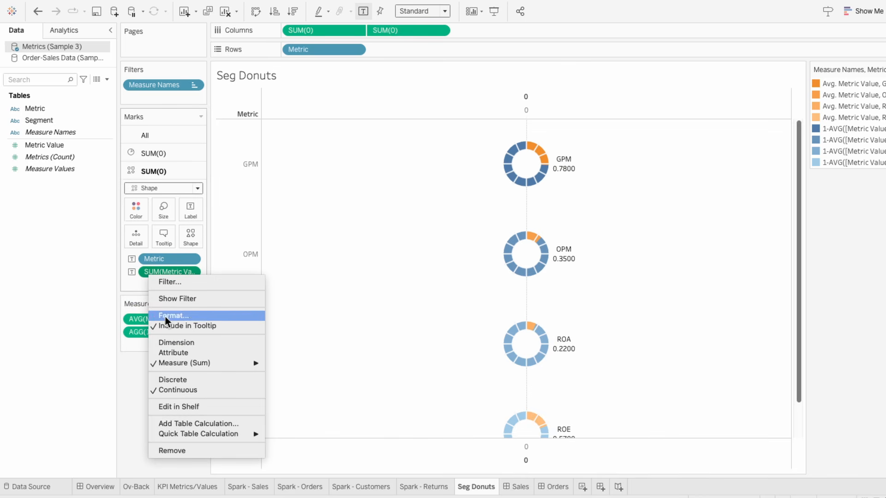
pyautogui.moveTo(184, 363)
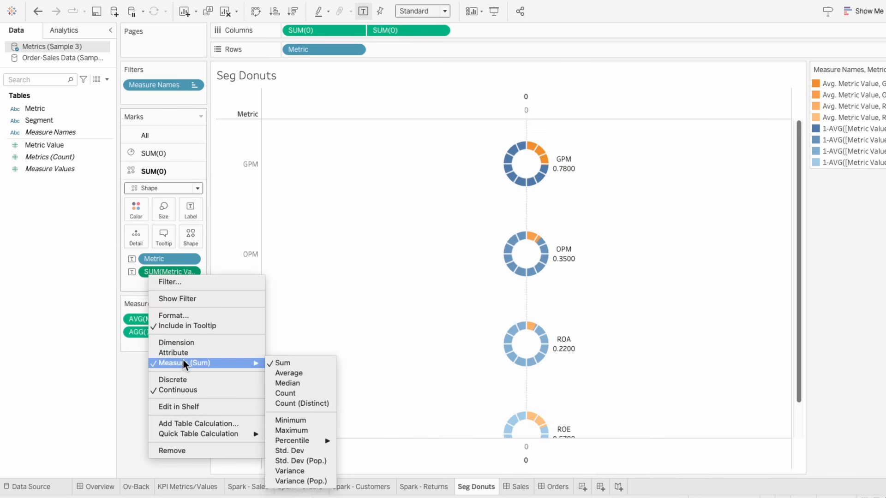
pyautogui.click(292, 372)
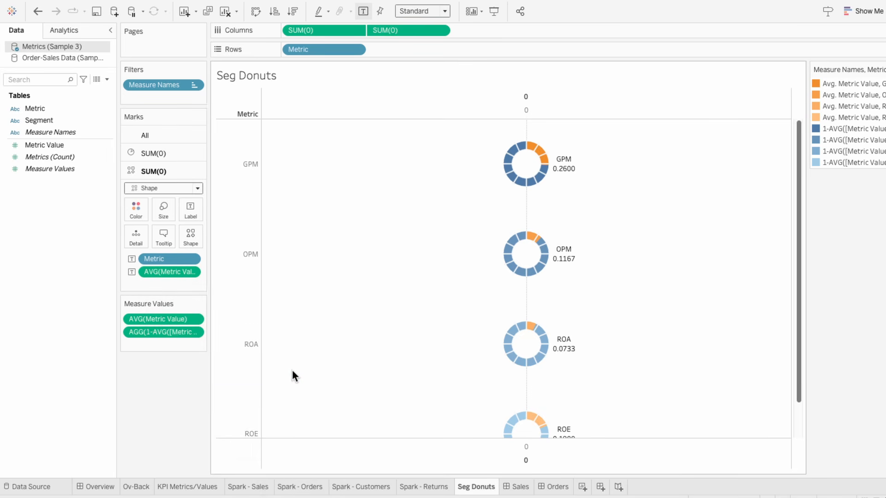
# Step: Hide both SUM(0) axis headers and the Metric row header
pyautogui.rightClick(359, 110)
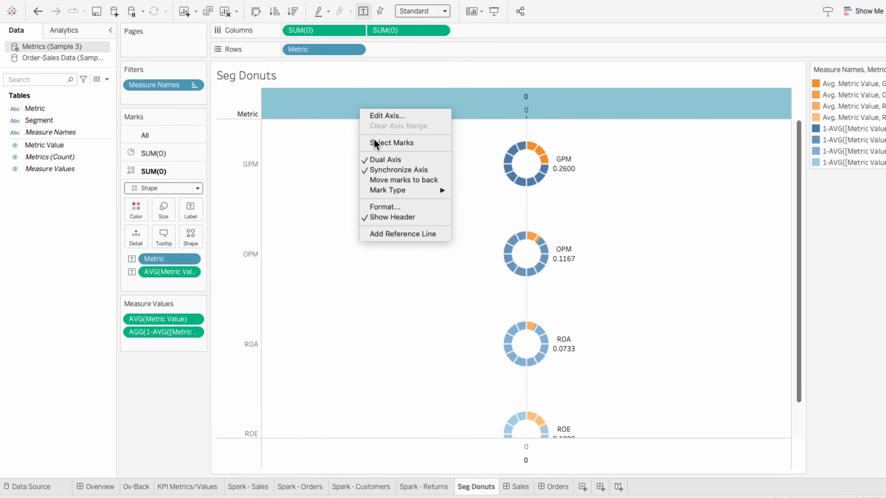
pyautogui.click(391, 213)
pyautogui.rightClick(390, 448)
pyautogui.click(412, 416)
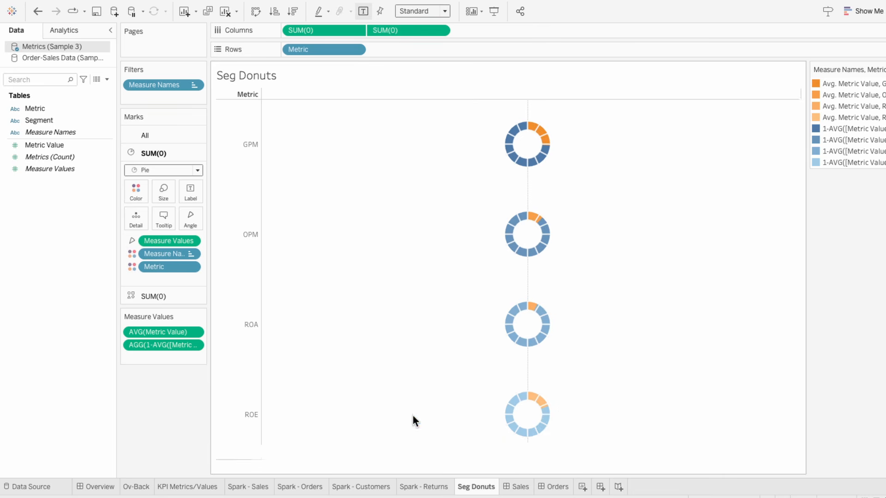
pyautogui.rightClick(235, 326)
pyautogui.click(261, 384)
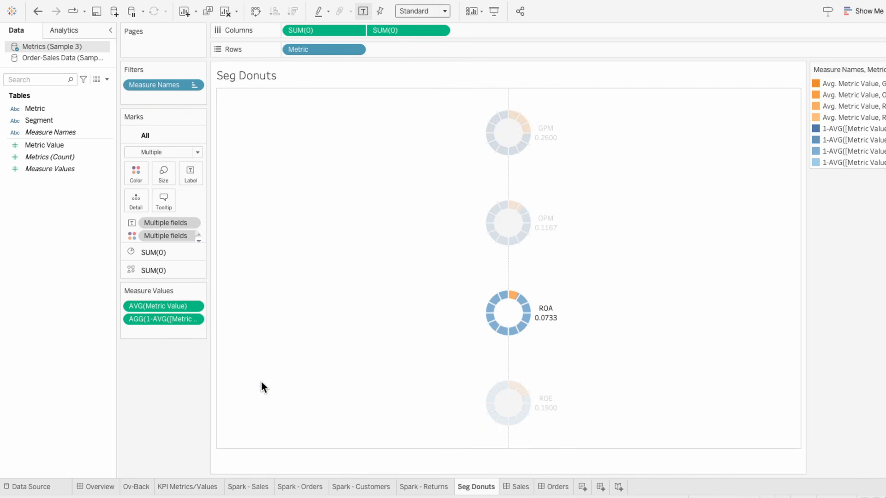
# Step: Set the worksheet's shading to None for the whole sheet
pyautogui.rightClick(296, 286)
pyautogui.click(310, 322)
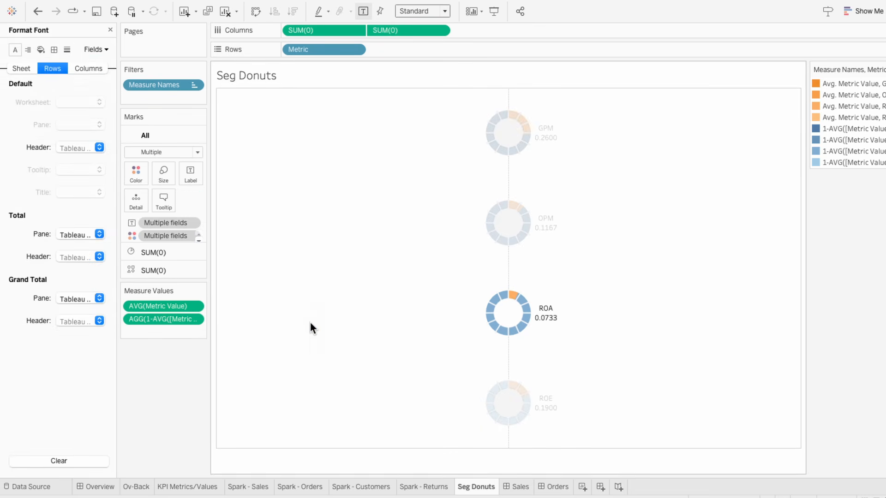
pyautogui.click(40, 50)
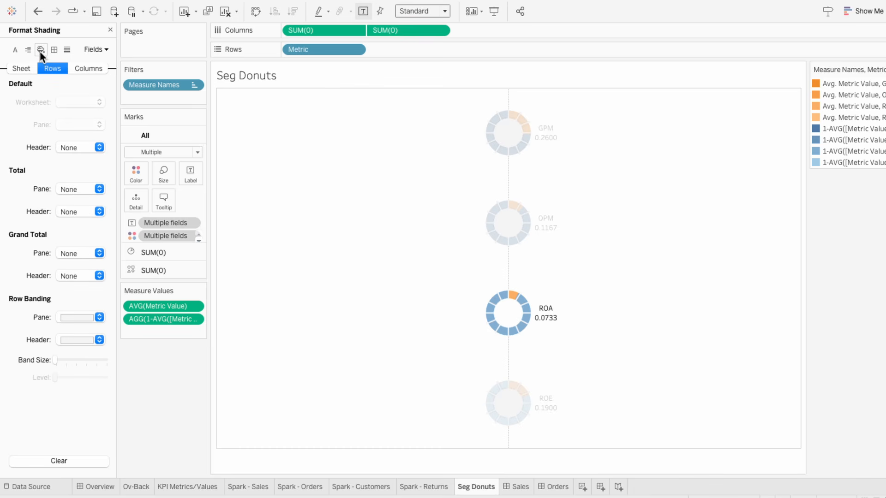
pyautogui.click(23, 68)
pyautogui.click(76, 106)
pyautogui.click(79, 122)
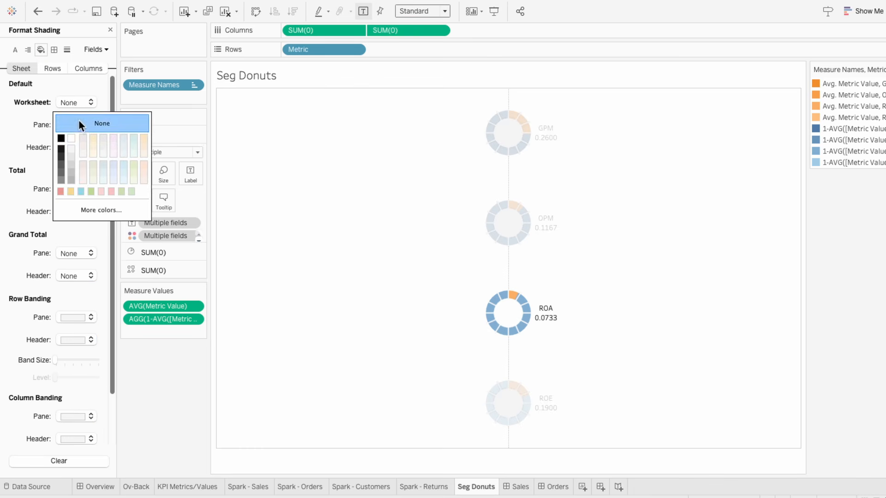
# Step: Set the sheet's row divider and column divider pane borders to None
pyautogui.click(53, 50)
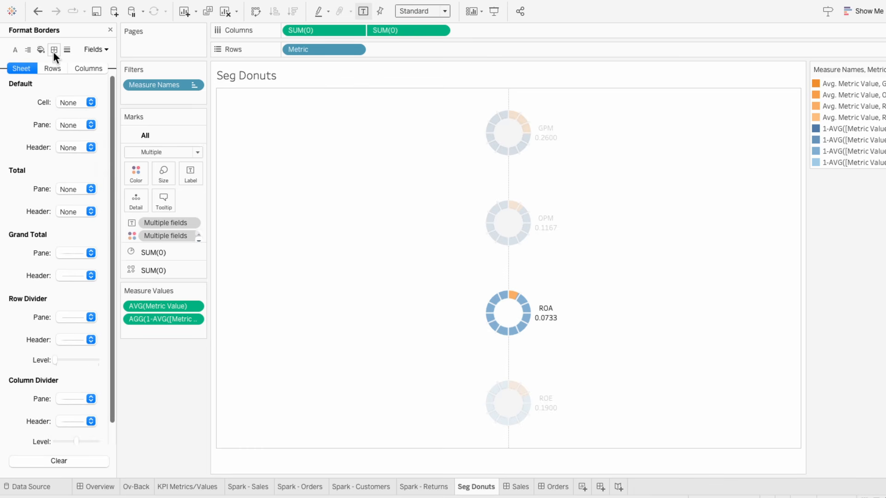
pyautogui.click(78, 318)
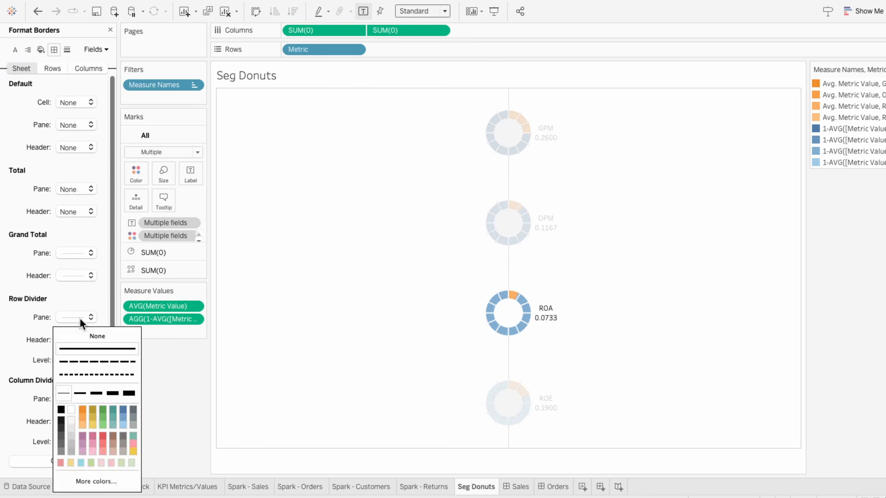
pyautogui.click(36, 352)
pyautogui.click(80, 399)
pyautogui.click(81, 236)
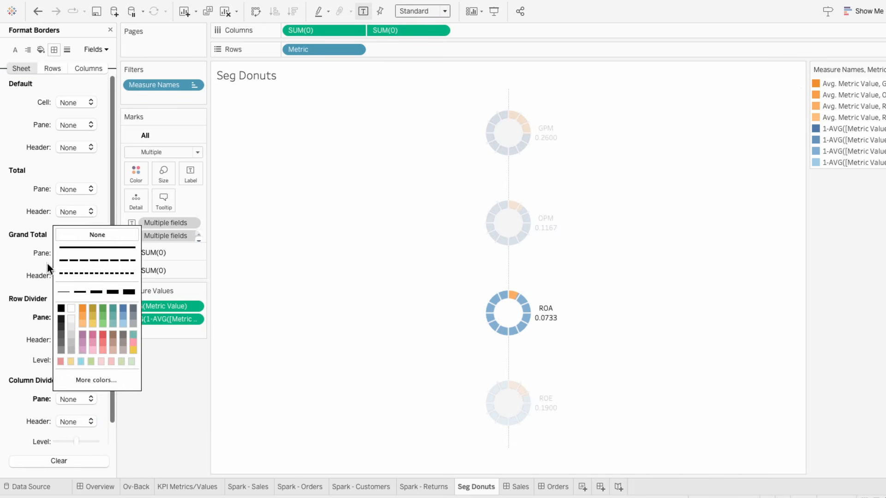
pyautogui.click(37, 265)
# Step: Set the sheet's zero lines and the columns' grid lines to None, and clear the mark selection
pyautogui.click(66, 53)
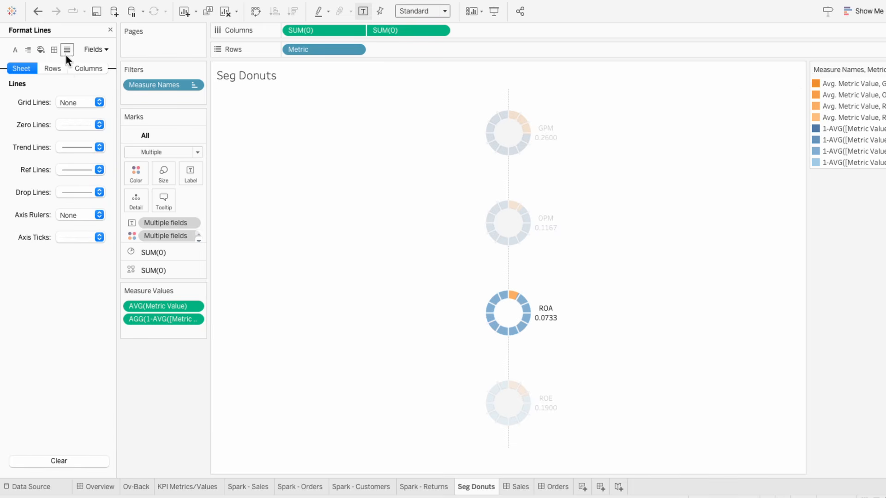
pyautogui.click(70, 123)
pyautogui.click(67, 139)
pyautogui.click(55, 69)
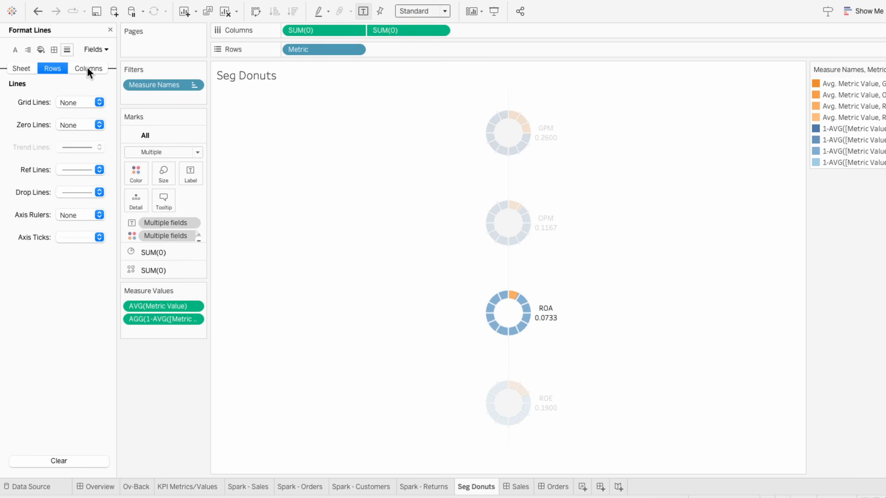
pyautogui.click(77, 68)
pyautogui.click(72, 104)
pyautogui.click(77, 117)
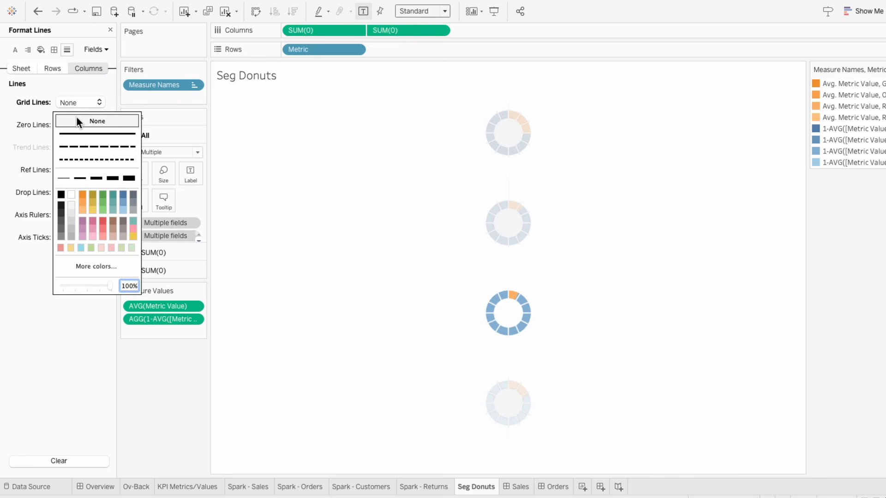
pyautogui.click(303, 170)
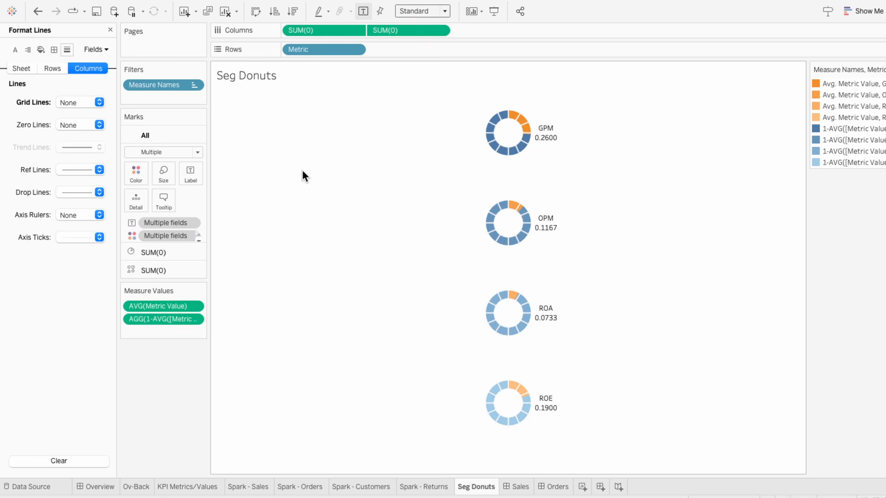
# Step: Enlarge the pies and their overlay shapes together to just under the middle of the size range
pyautogui.click(163, 179)
pyautogui.moveTo(186, 201); pyautogui.dragTo(201, 203)
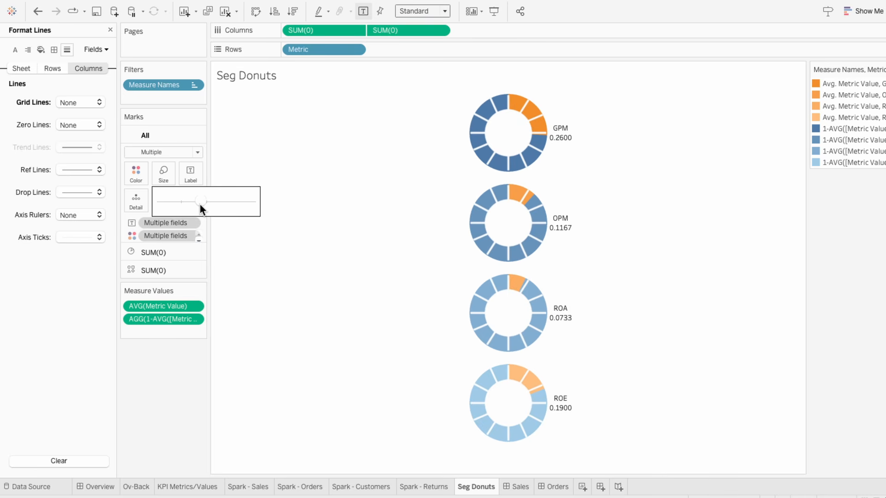
pyautogui.click(167, 270)
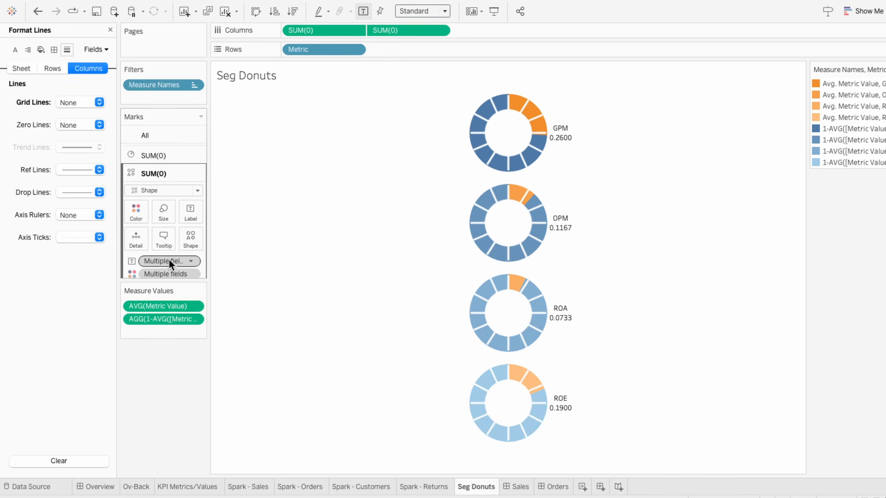
pyautogui.click(167, 215)
pyautogui.click(202, 237)
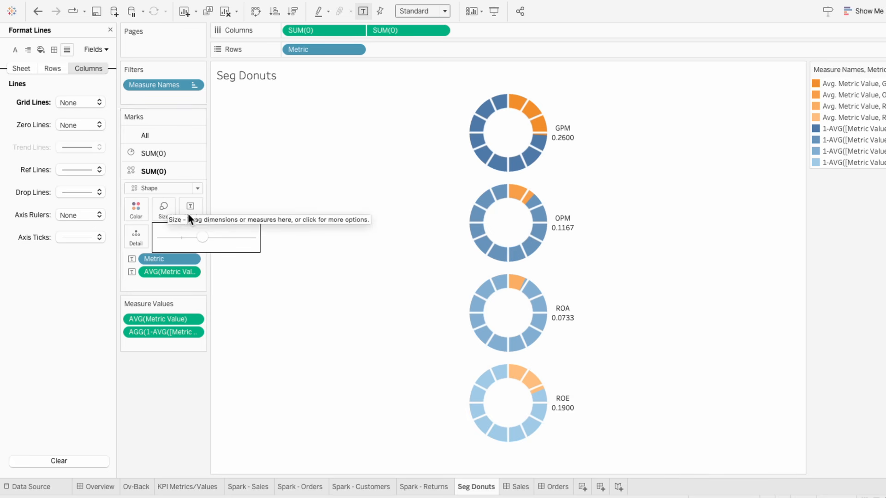
# Step: Align the shape layer's labels to Middle Center so they sit inside the donut holes
pyautogui.click(190, 208)
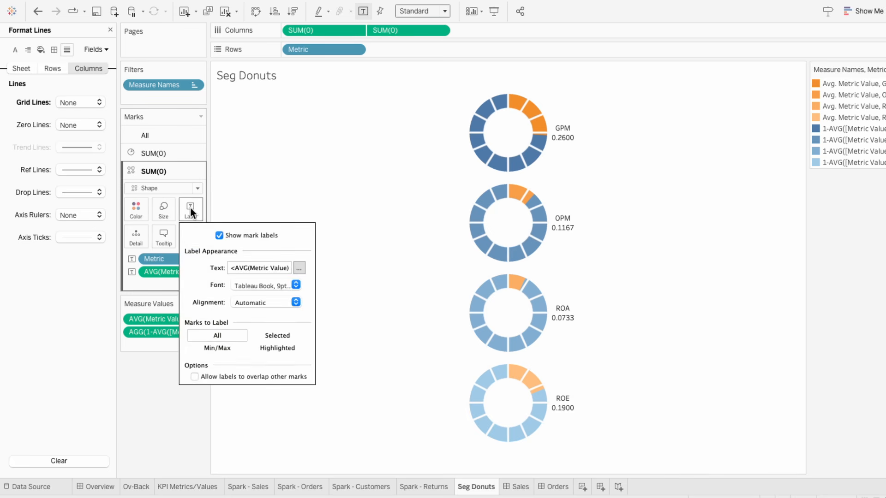
pyautogui.click(252, 303)
pyautogui.click(257, 358)
pyautogui.click(258, 409)
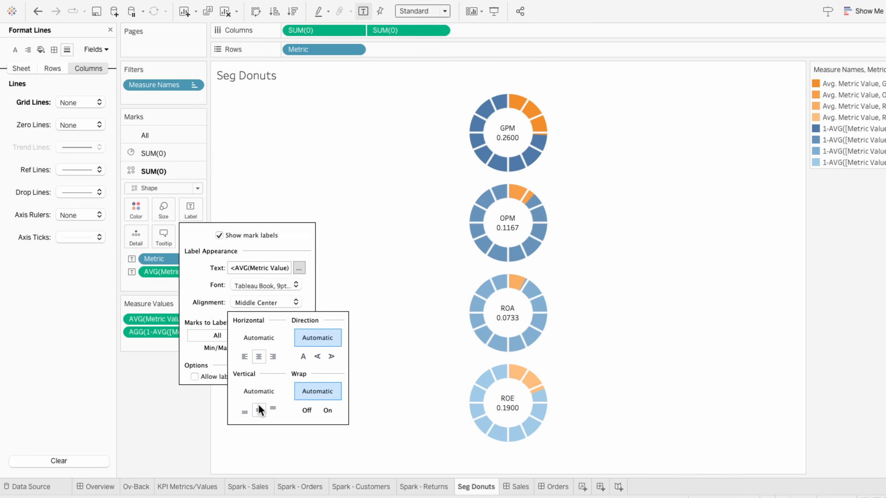
# Step: Open the shape layer's label text for editing and set all of it to font size 11
pyautogui.click(298, 268)
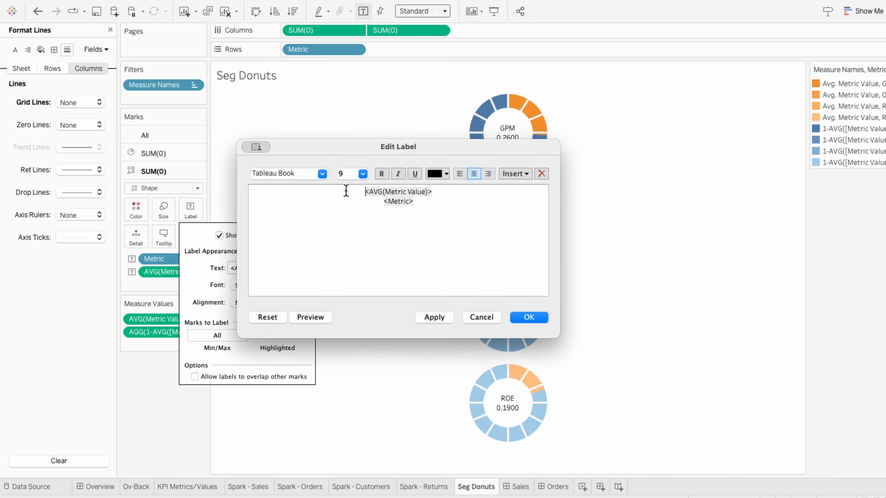
pyautogui.press('super+a')
pyautogui.click(363, 174)
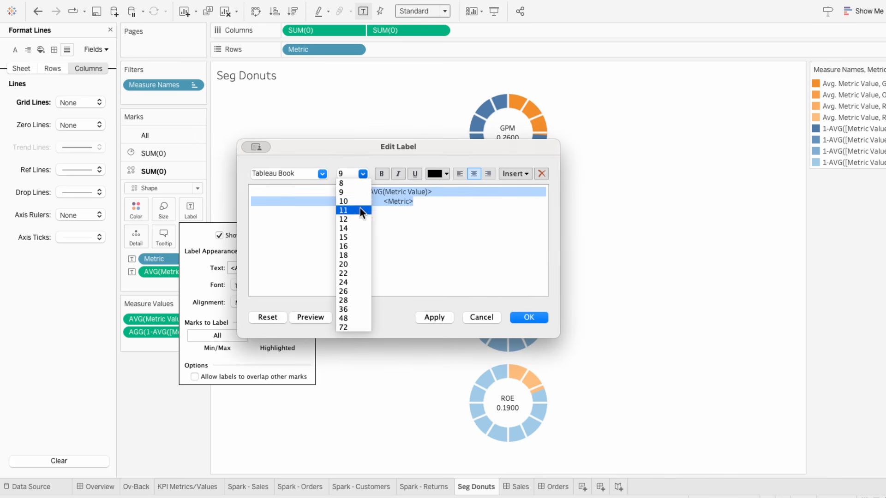
pyautogui.click(359, 207)
# Step: Move the <Metric> line above <AVG(Metric Value)> in the label text and center it
pyautogui.doubleClick(392, 205)
pyautogui.press('super+c')
pyautogui.press('BackSpace')
pyautogui.press('super+Up')
pyautogui.press('Return')
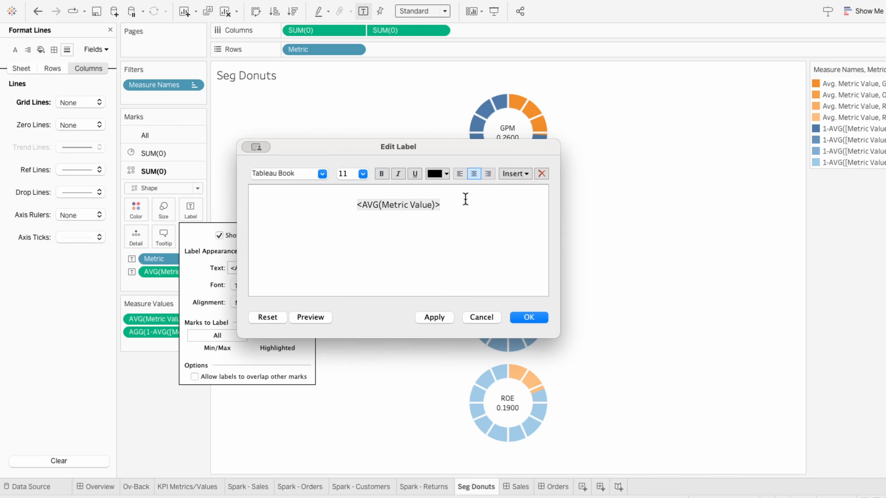
pyautogui.press('Up')
pyautogui.press('super+v')
pyautogui.moveTo(450, 193); pyautogui.dragTo(203, 196)
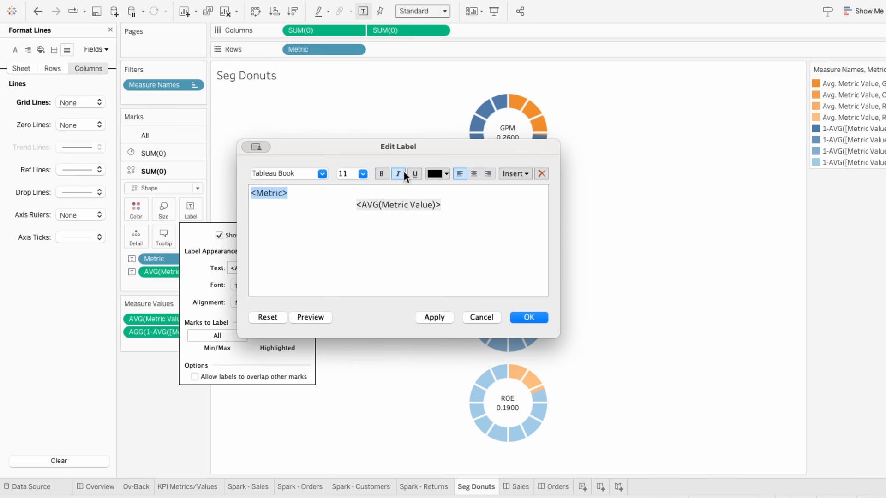
pyautogui.click(473, 173)
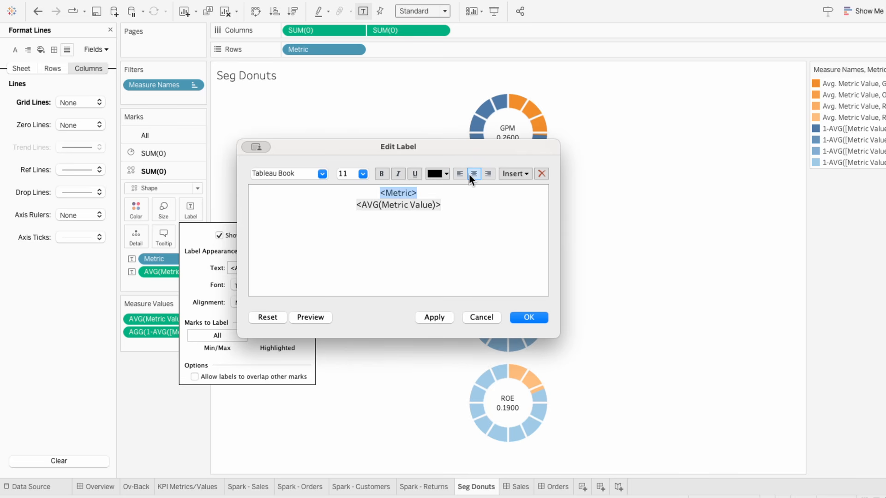
# Step: Set the label's <Metric> line to Tableau Regular and its <AVG(Metric Value)> line to Tableau Medium, and apply the label changes
pyautogui.click(322, 174)
pyautogui.click(327, 261)
pyautogui.tripleClick(388, 206)
pyautogui.click(322, 175)
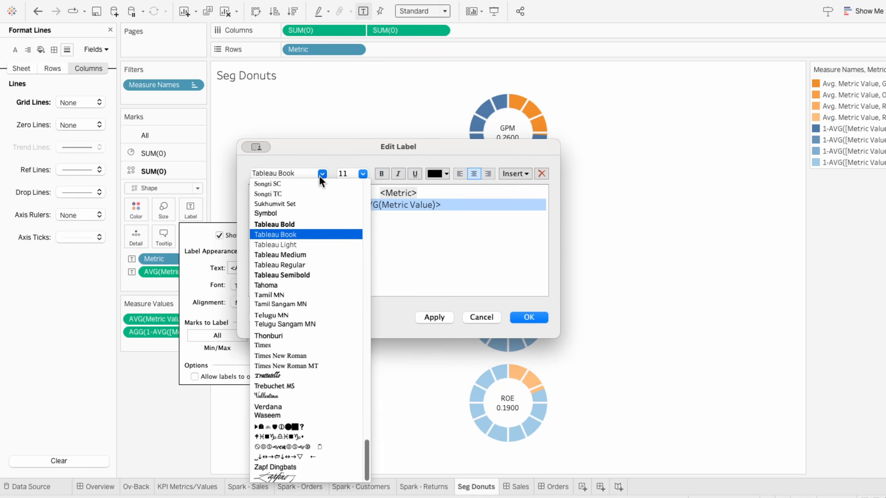
pyautogui.click(322, 254)
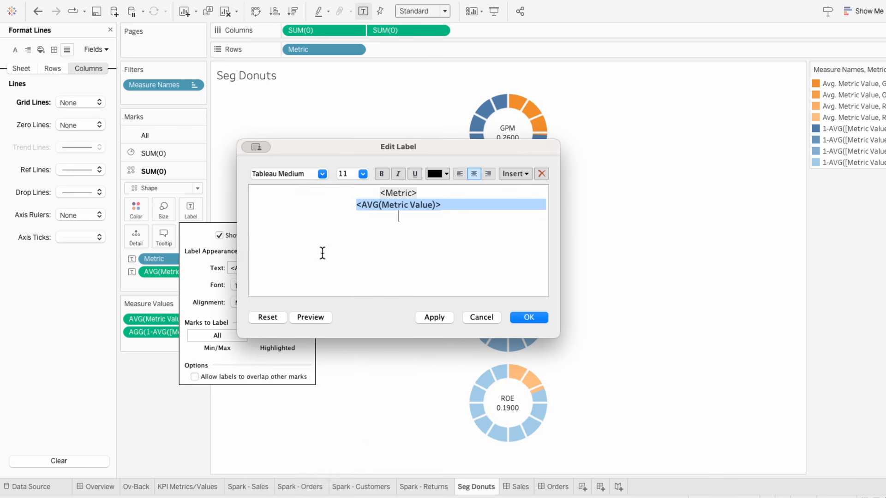
pyautogui.click(523, 317)
pyautogui.click(390, 298)
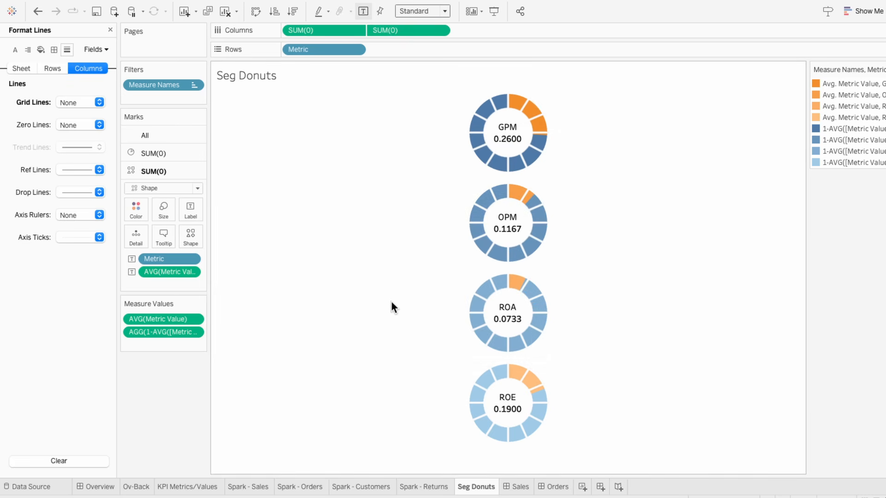
# Step: Format the AVG(Metric Value) label's numbers as a percentage with 0 decimal places
pyautogui.rightClick(152, 271)
pyautogui.click(174, 315)
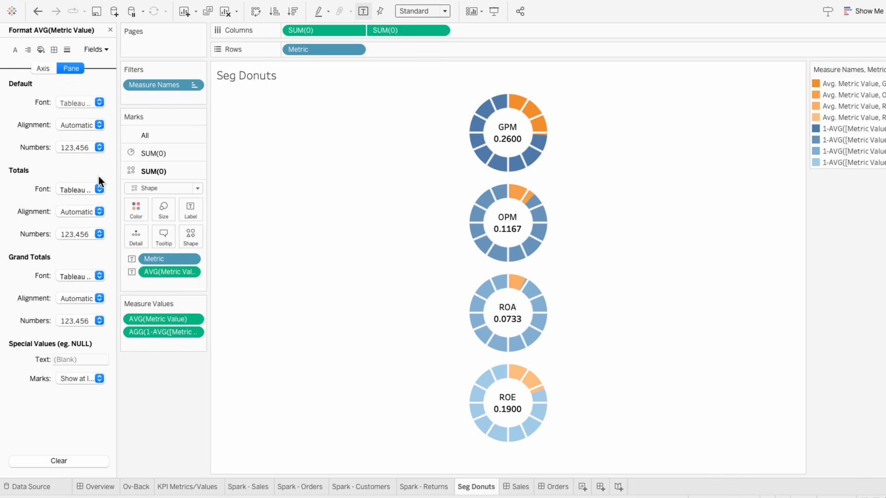
pyautogui.click(74, 148)
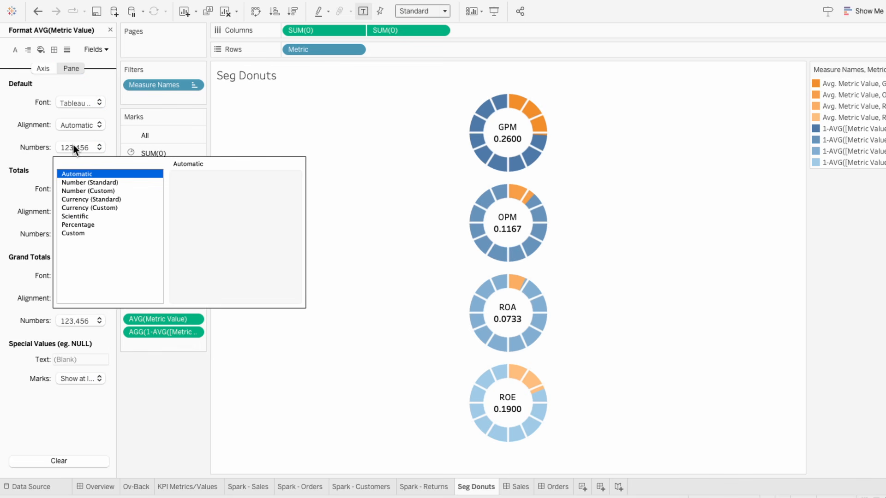
pyautogui.click(98, 224)
pyautogui.click(207, 193)
pyautogui.click(207, 194)
pyautogui.click(331, 203)
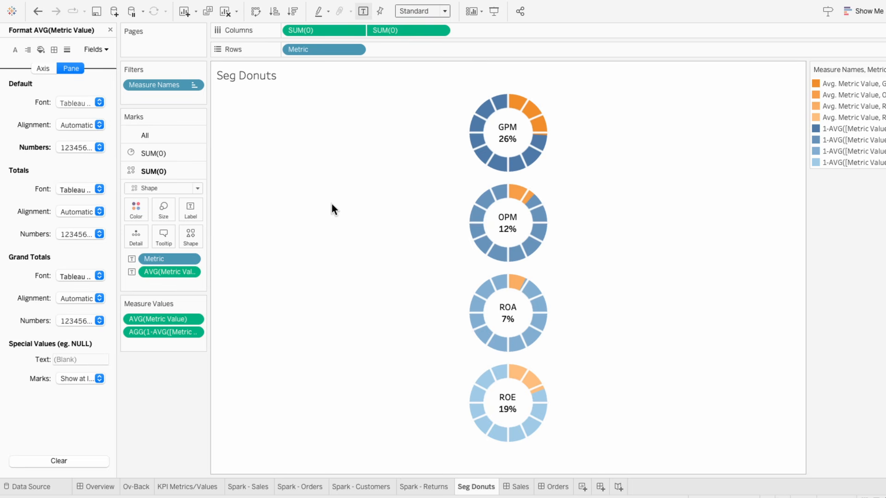
# Step: Edit the Measure Names, Metric colors and assign the lightest swatch of the Gray palette to all four 1-AVG([Metric Value]) items
pyautogui.click(881, 69)
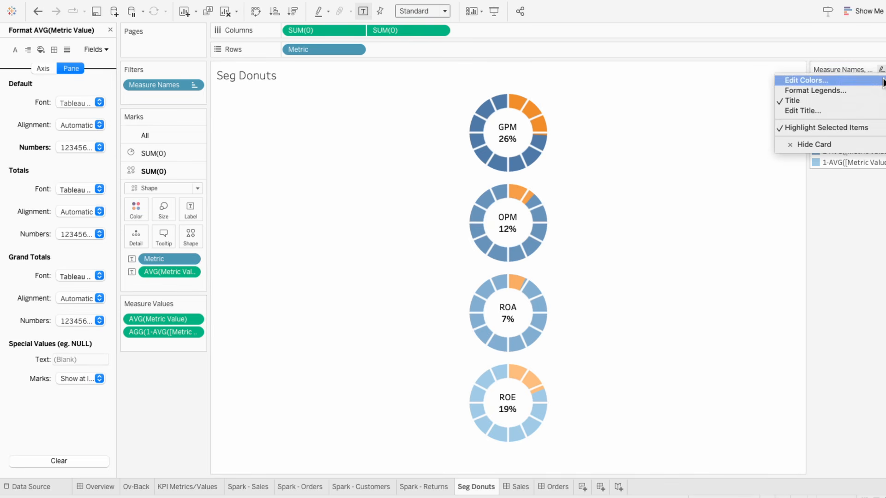
pyautogui.click(815, 81)
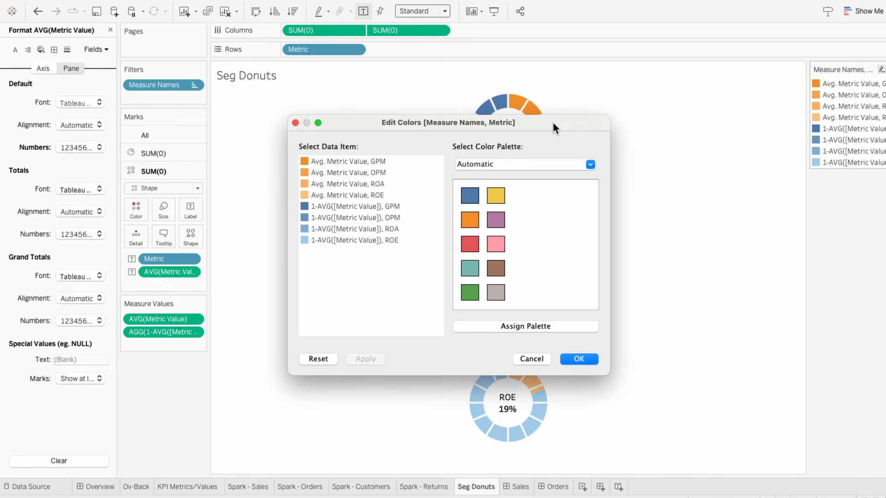
pyautogui.moveTo(552, 124); pyautogui.dragTo(350, 119)
pyautogui.moveTo(122, 201); pyautogui.dragTo(131, 233)
pyautogui.click(276, 160)
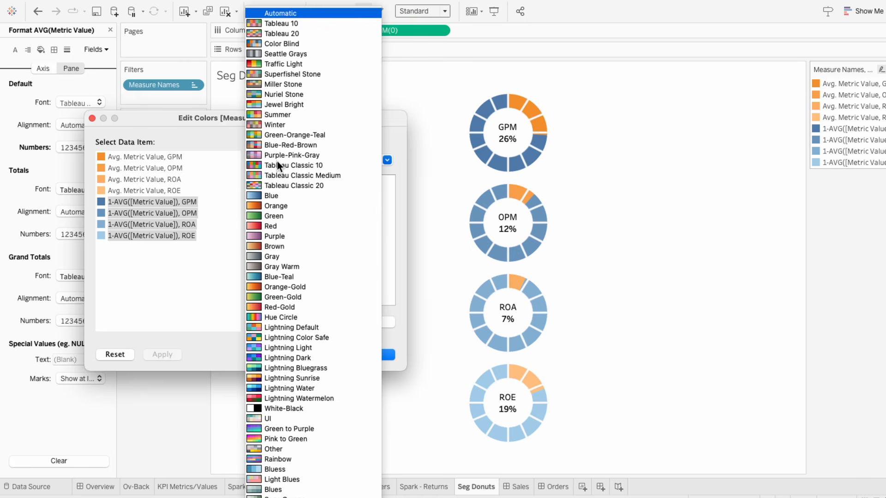
pyautogui.click(279, 255)
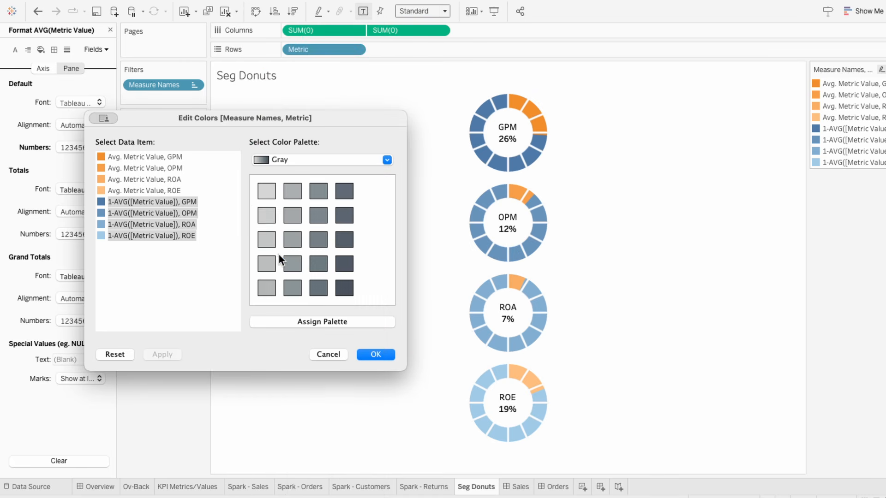
pyautogui.click(267, 193)
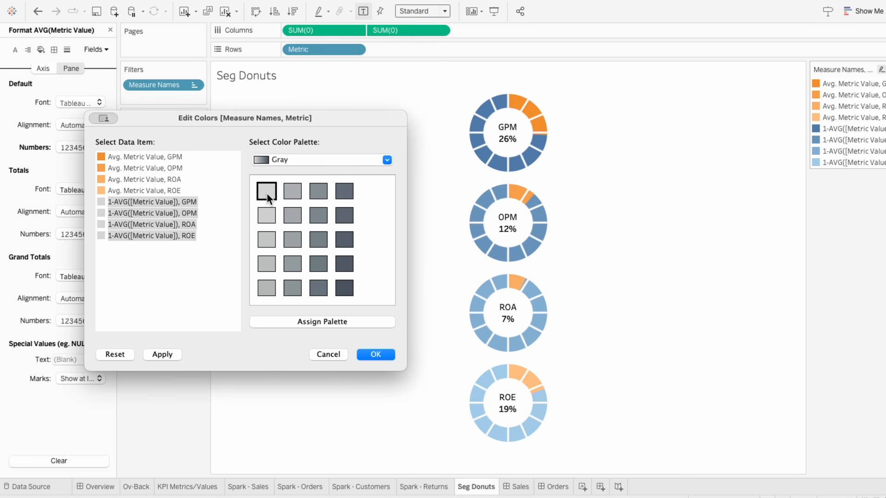
# Step: Color Avg. Metric Value, GPM light green and Avg. Metric Value, OPM light blue using the color picker's eyedropper
pyautogui.click(171, 157)
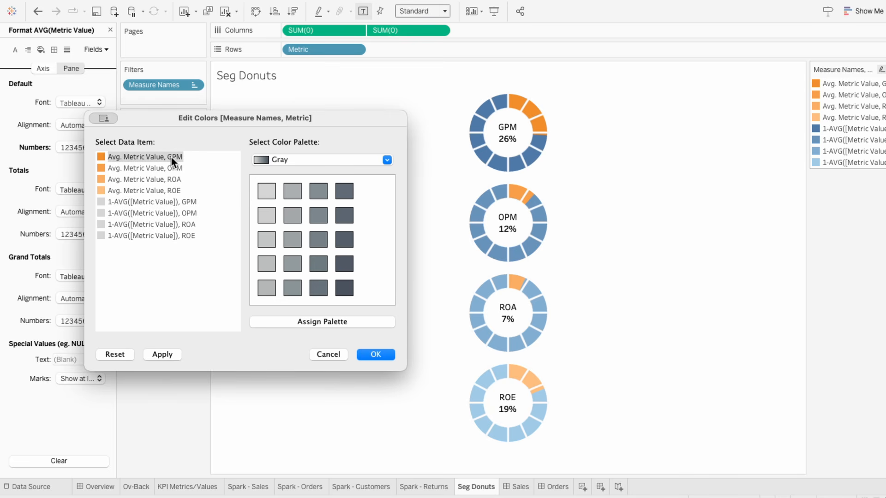
pyautogui.doubleClick(101, 158)
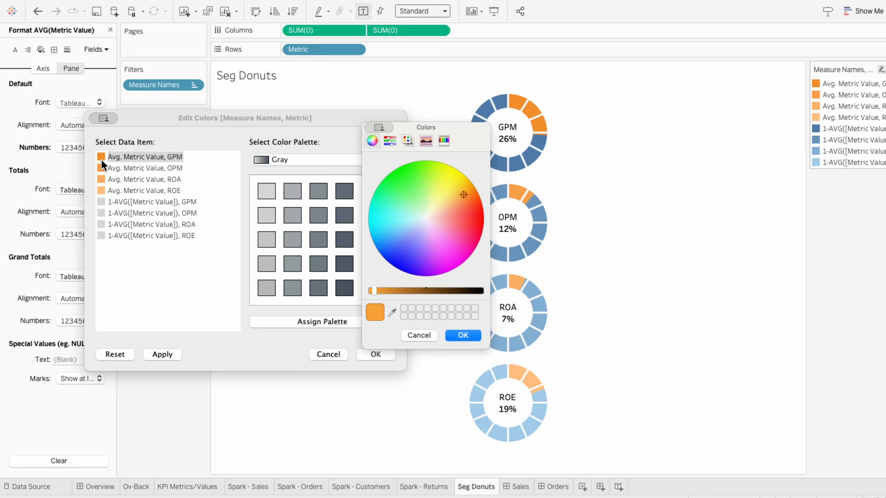
pyautogui.click(392, 312)
pyautogui.click(428, 200)
pyautogui.click(464, 334)
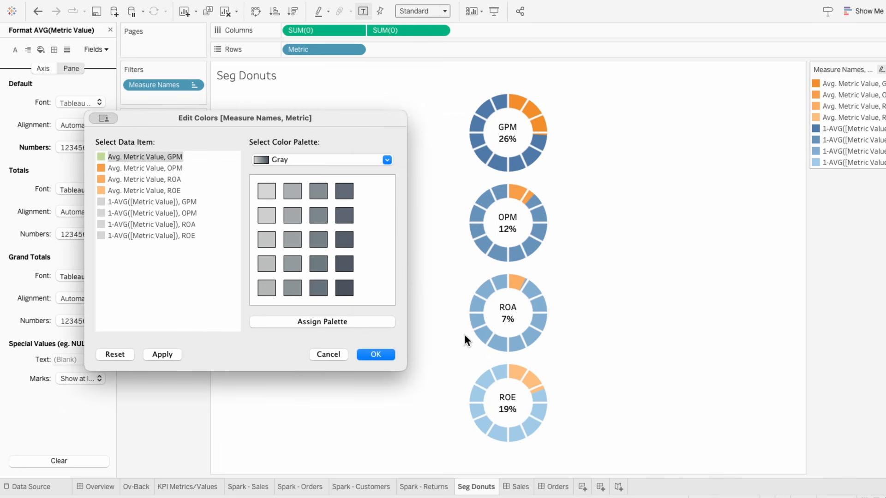
pyautogui.doubleClick(100, 167)
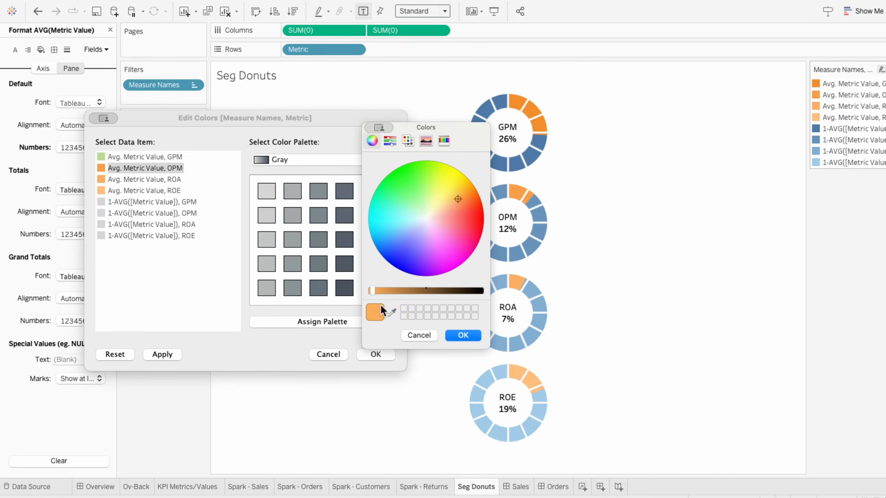
pyautogui.click(737, 250)
pyautogui.click(473, 331)
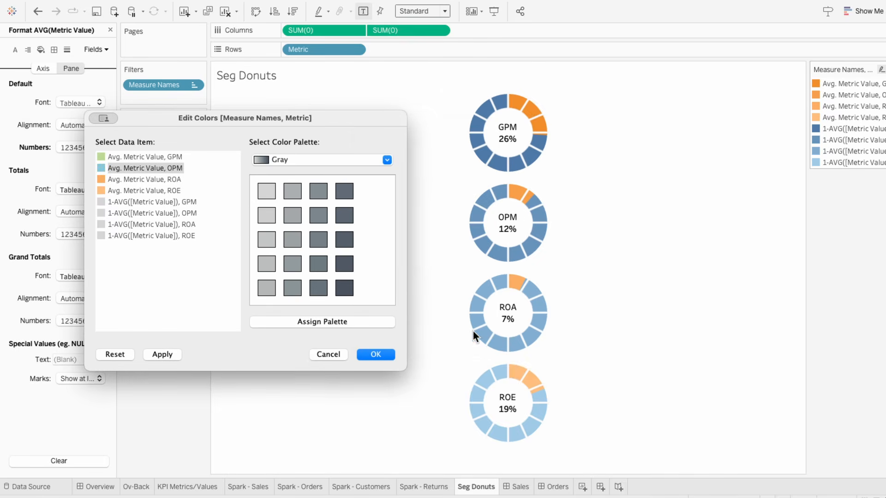
# Step: Sample yellow for Avg. Metric Value, ROA and soft red for Avg. Metric Value, ROE, and confirm the color changes
pyautogui.doubleClick(100, 179)
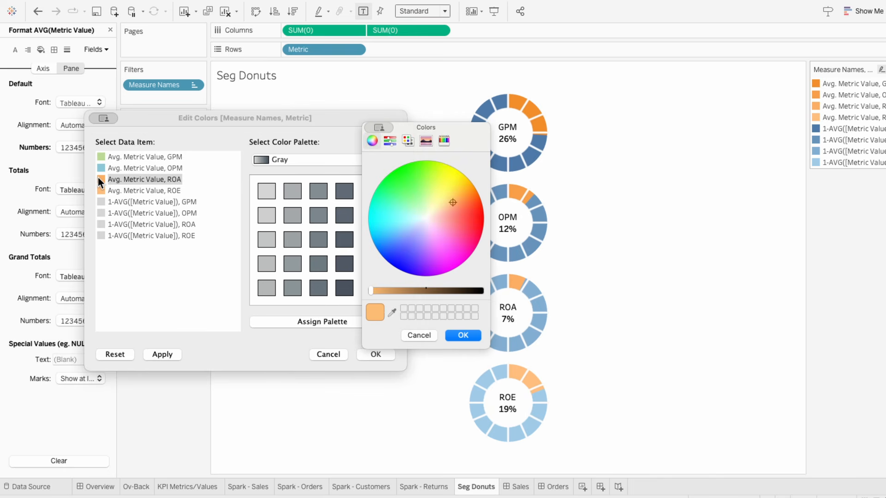
pyautogui.click(390, 312)
pyautogui.click(673, 338)
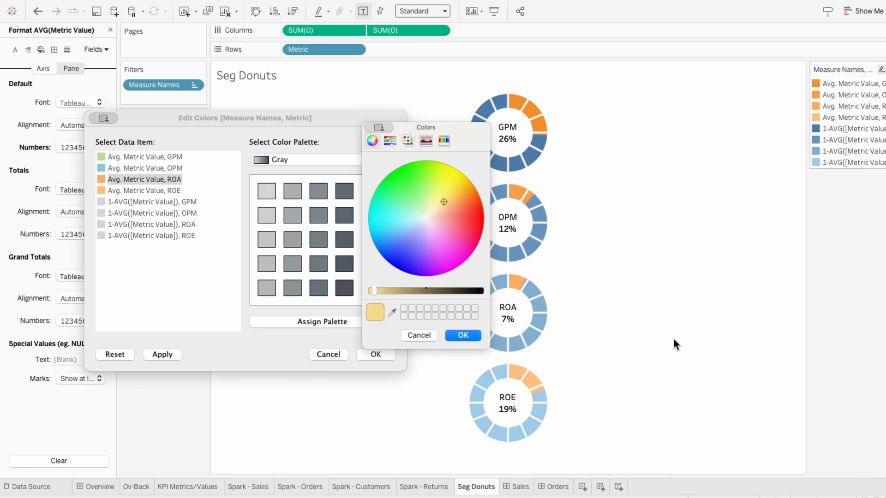
pyautogui.click(459, 336)
pyautogui.doubleClick(102, 191)
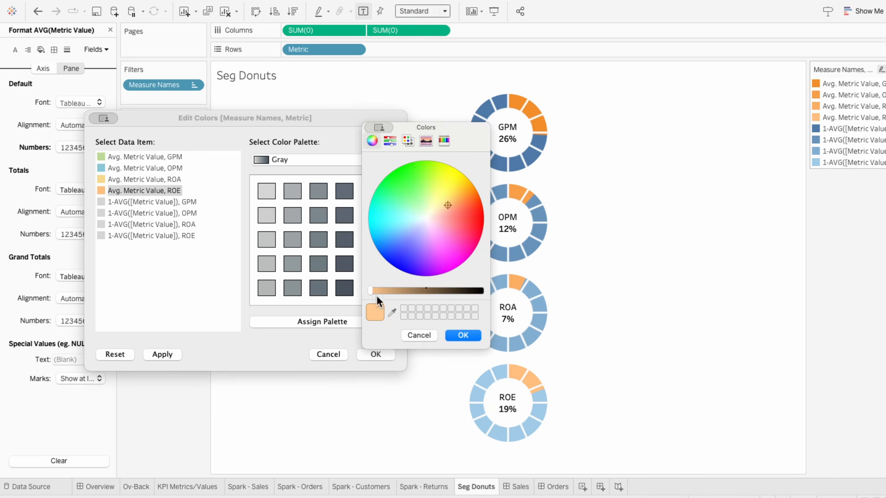
pyautogui.click(846, 381)
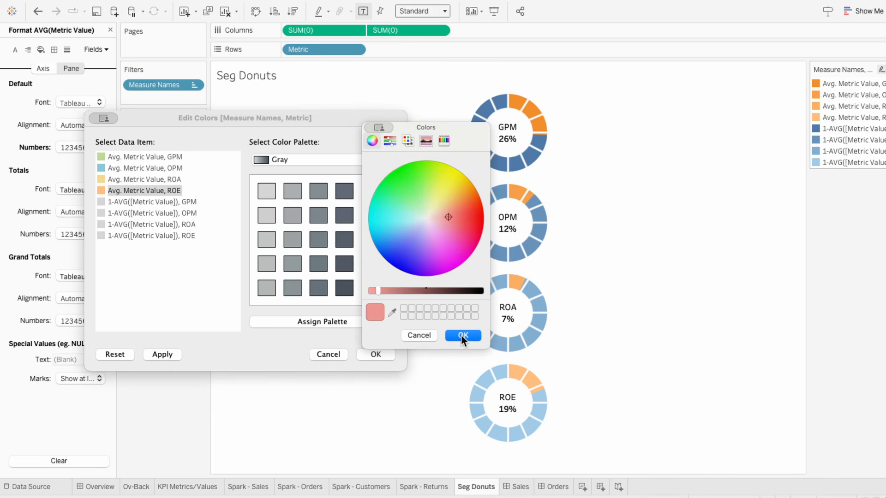
pyautogui.click(463, 336)
pyautogui.click(380, 353)
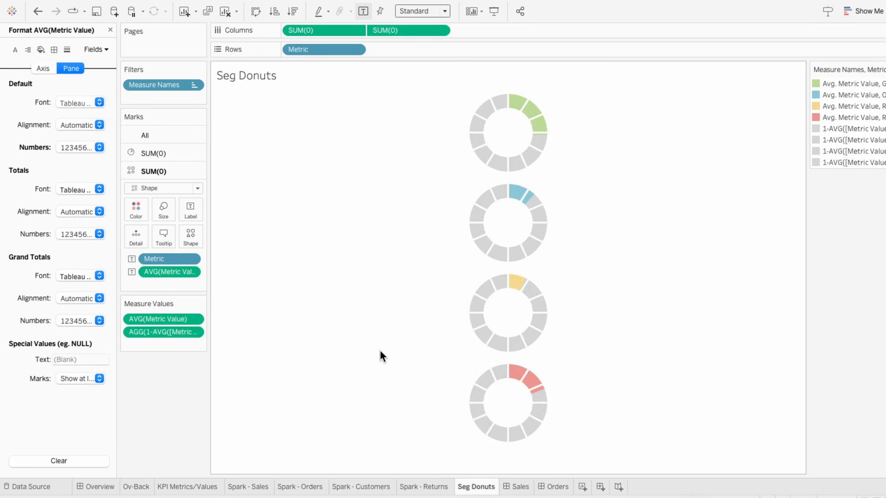
# Step: Close the number formatting, place the Seg Donuts sheet as a floating object on the Overview dashboard, and hide its title
pyautogui.click(108, 30)
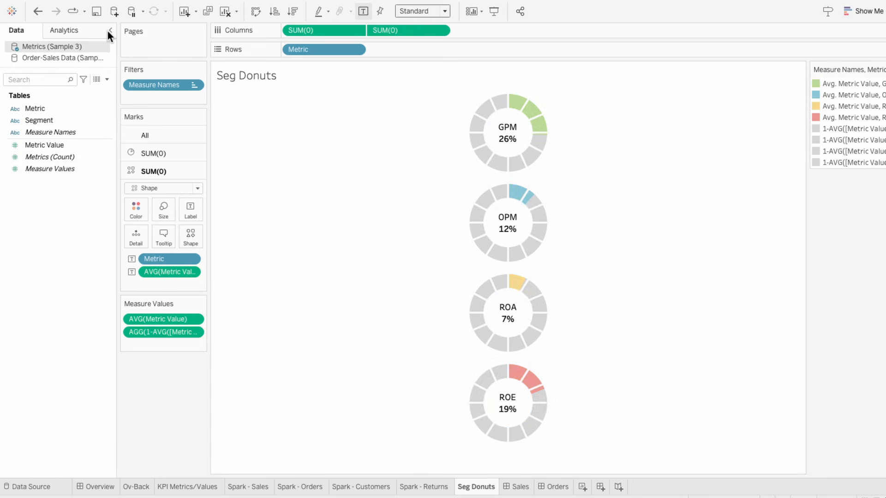
pyautogui.click(97, 488)
pyautogui.moveTo(49, 231); pyautogui.dragTo(178, 186)
pyautogui.rightClick(189, 191)
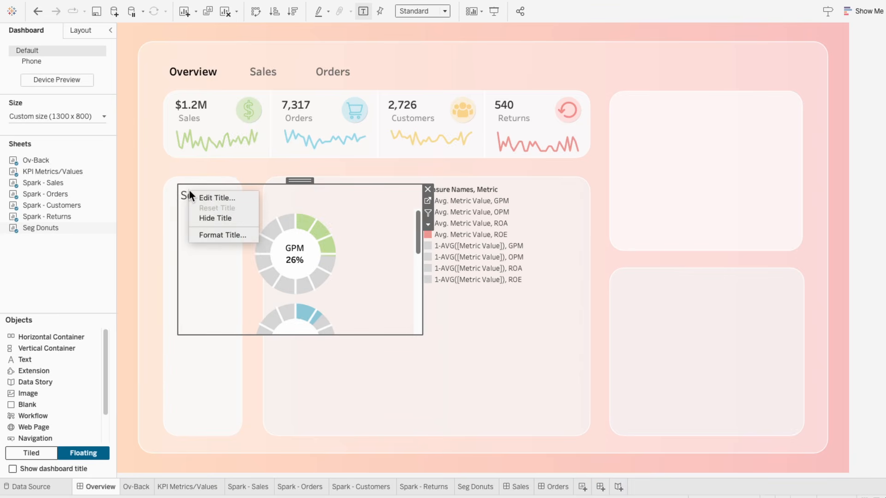
pyautogui.click(208, 219)
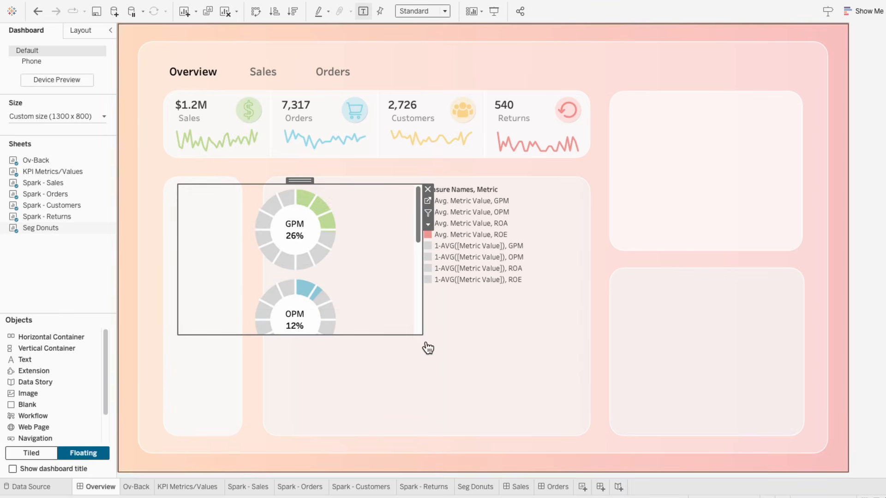
# Step: Resize and position Seg Donuts inside the narrow card below the KPI row, fit it to Entire View, and remove its color legend
pyautogui.moveTo(423, 337); pyautogui.dragTo(257, 444)
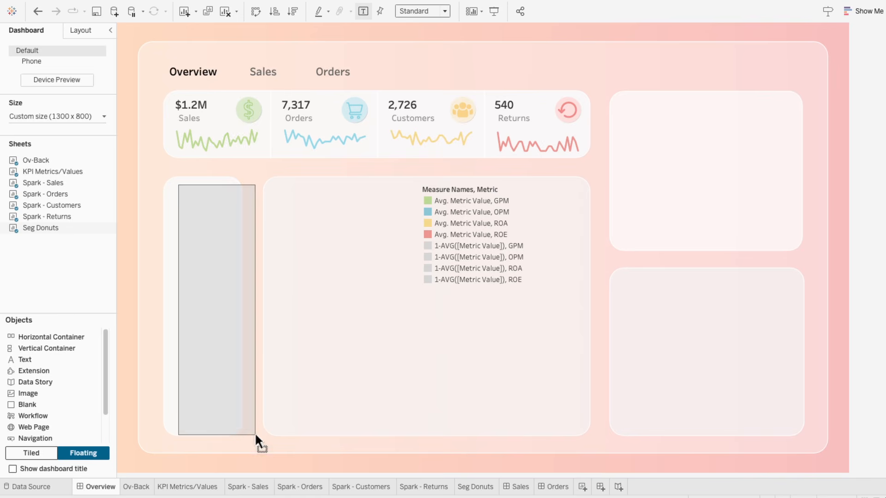
pyautogui.moveTo(225, 183)
pyautogui.mouseDown()
pyautogui.moveTo(211, 176)
pyautogui.moveTo(212, 185)
pyautogui.mouseUp()
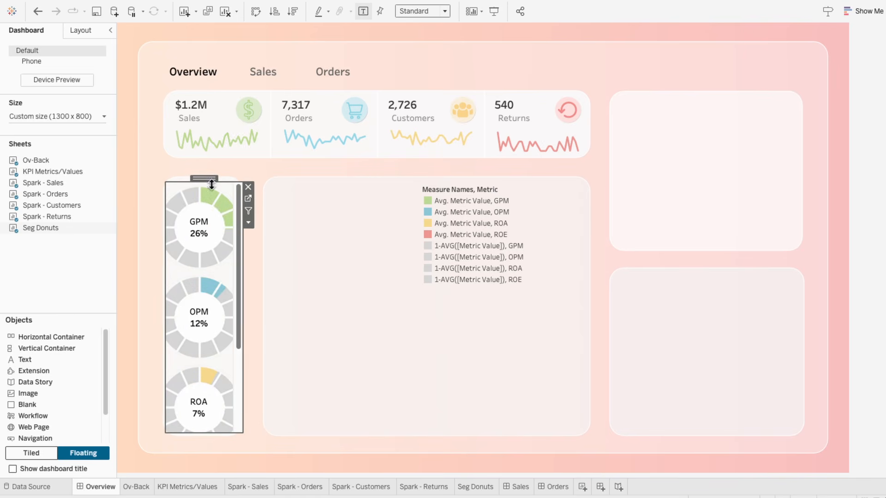
pyautogui.click(406, 12)
pyautogui.click(406, 48)
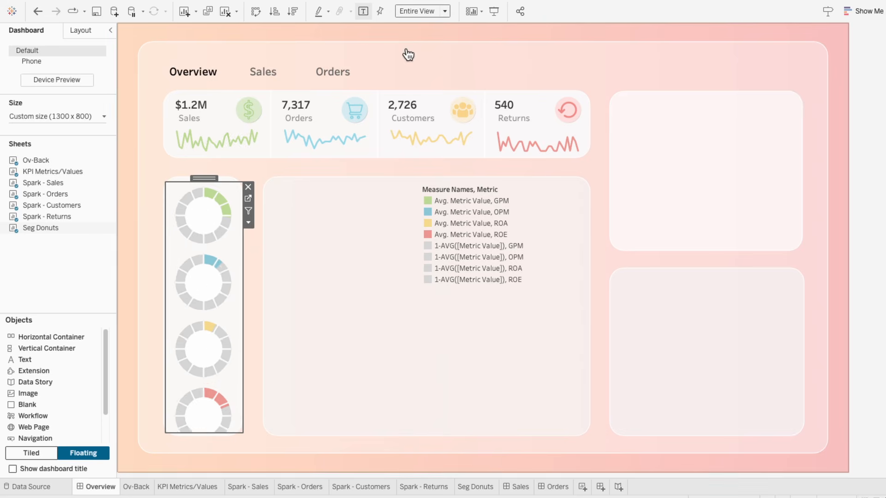
pyautogui.moveTo(165, 433); pyautogui.dragTo(166, 438)
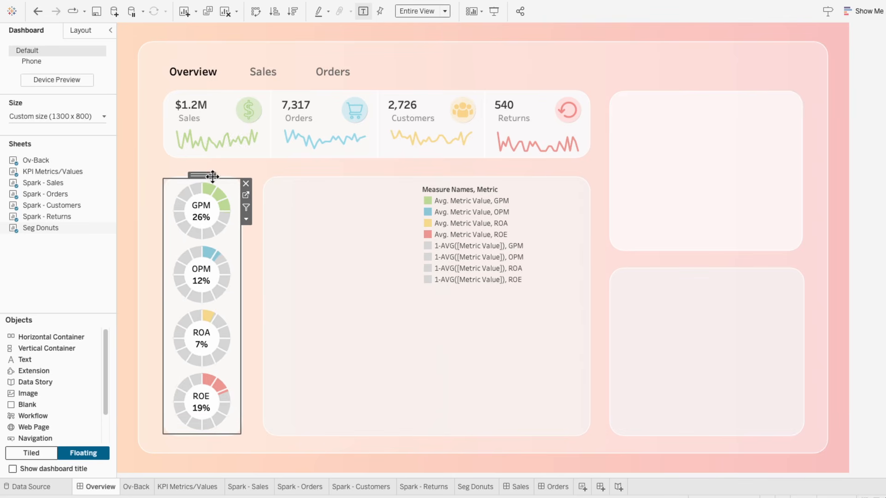
pyautogui.click(463, 193)
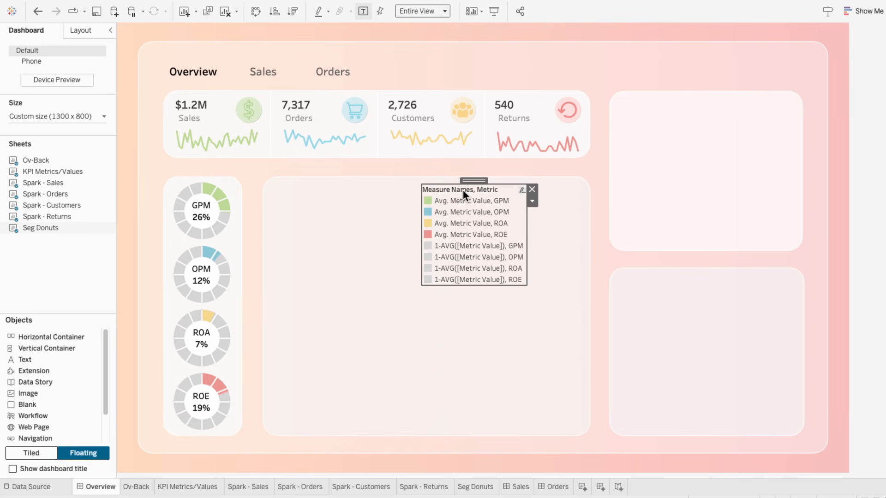
pyautogui.click(532, 189)
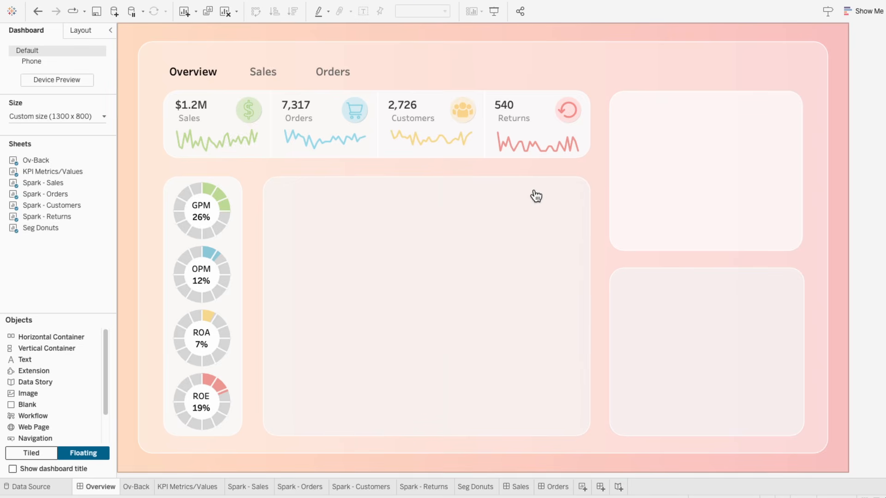
# Step: On the Seg Donuts sheet, edit the shape layer's label text to shift the <AVG(Metric Value)> line slightly to the right
pyautogui.moveTo(201, 286)
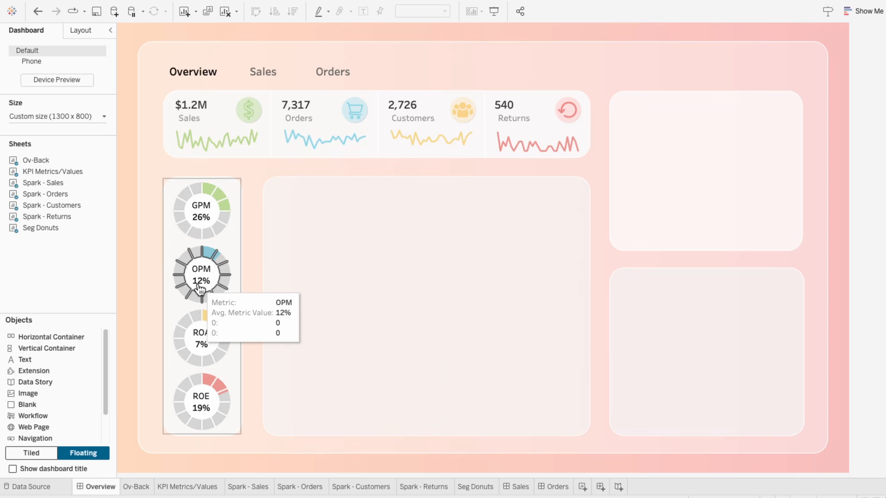
pyautogui.click(474, 487)
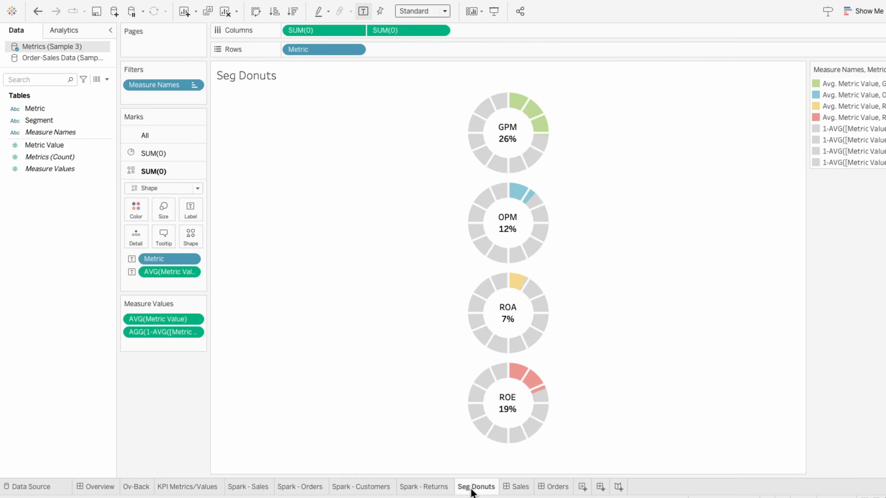
pyautogui.click(197, 214)
pyautogui.click(300, 268)
pyautogui.click(330, 205)
pyautogui.click(528, 315)
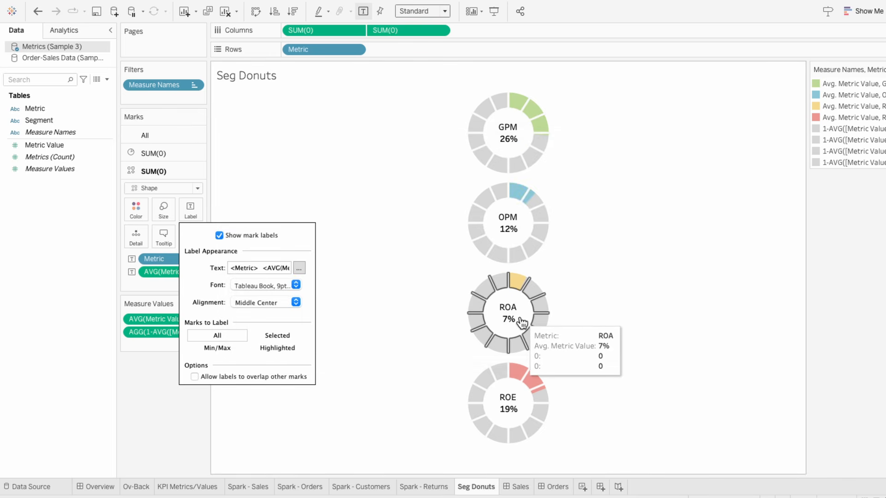
# Step: On the Overview dashboard, duplicate the KPI row's thin divider to place three horizontal divider lines between the four donuts
pyautogui.click(102, 487)
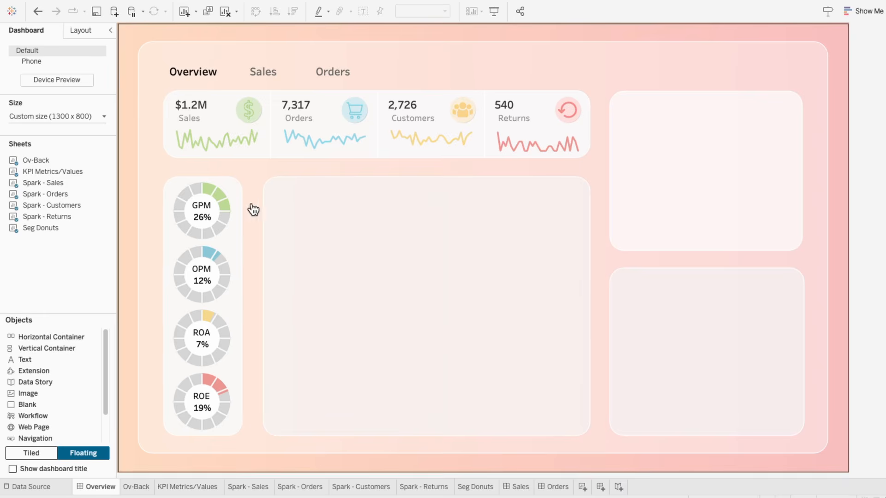
pyautogui.click(272, 151)
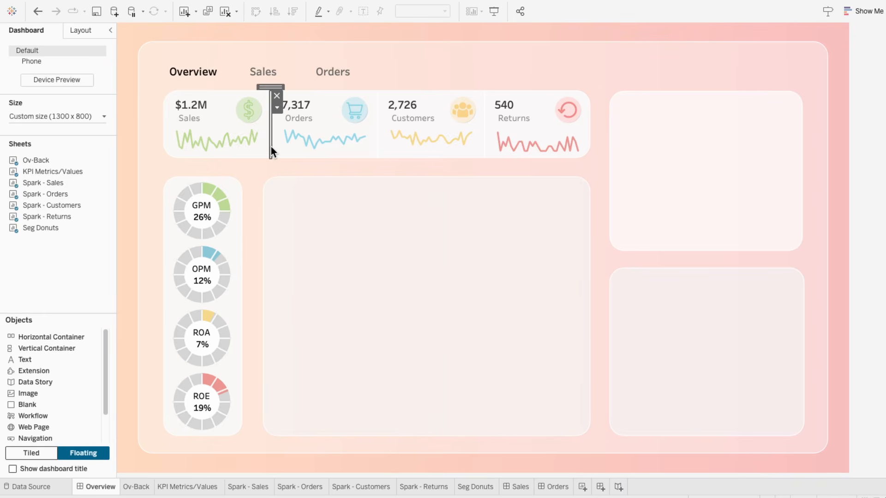
pyautogui.moveTo(270, 87); pyautogui.dragTo(241, 238)
pyautogui.moveTo(237, 309); pyautogui.dragTo(199, 371)
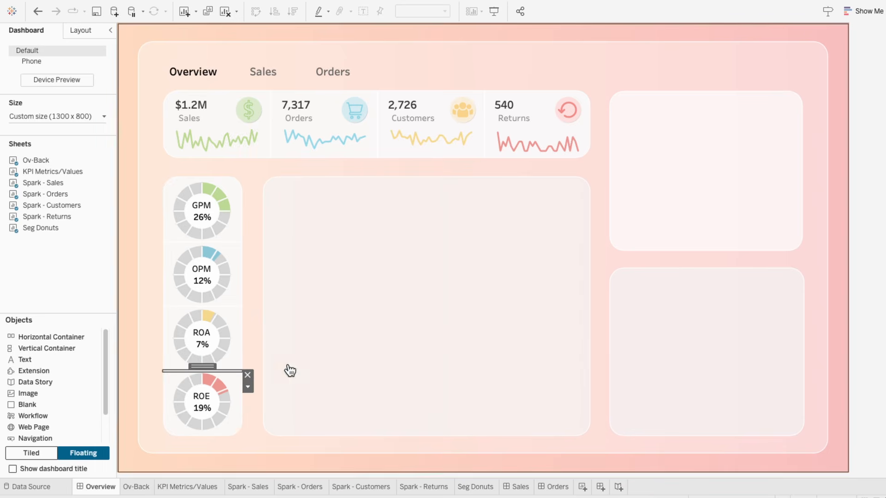
pyautogui.click(862, 450)
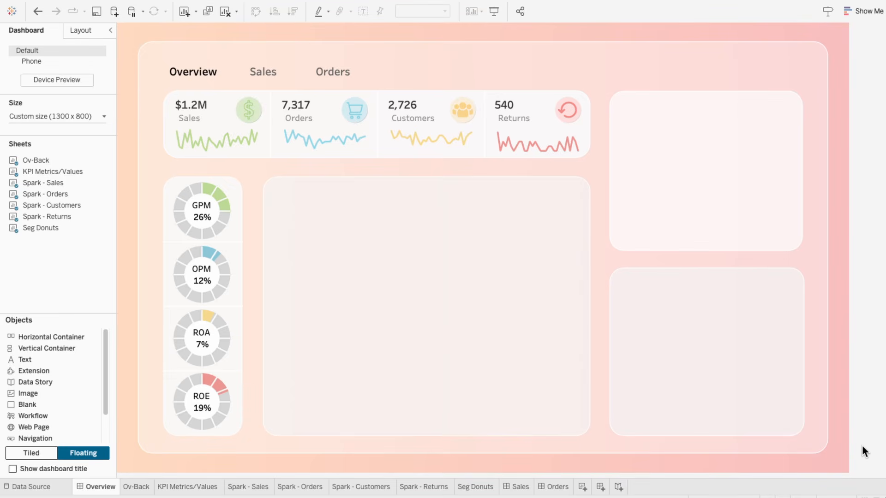
# Step: Nudge the GPM/OPM and ROA/ROE divider lines to space them evenly between the donuts, and clear the donut selection
pyautogui.click(238, 248)
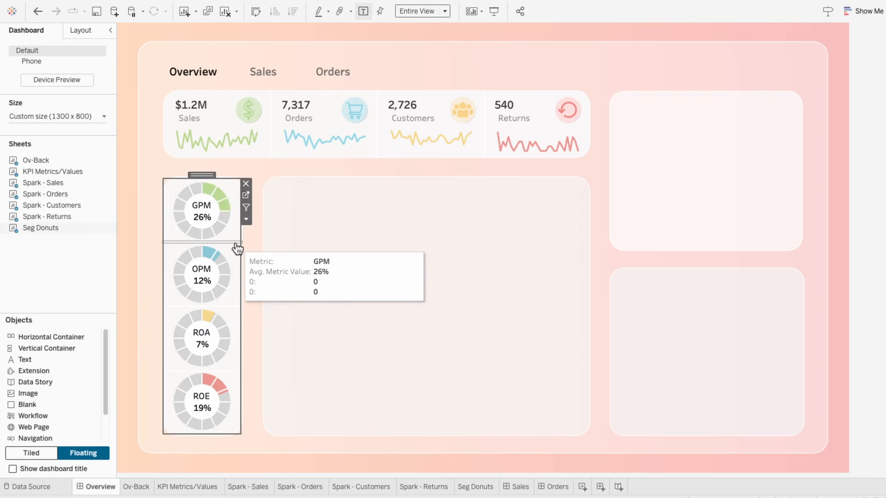
pyautogui.click(235, 243)
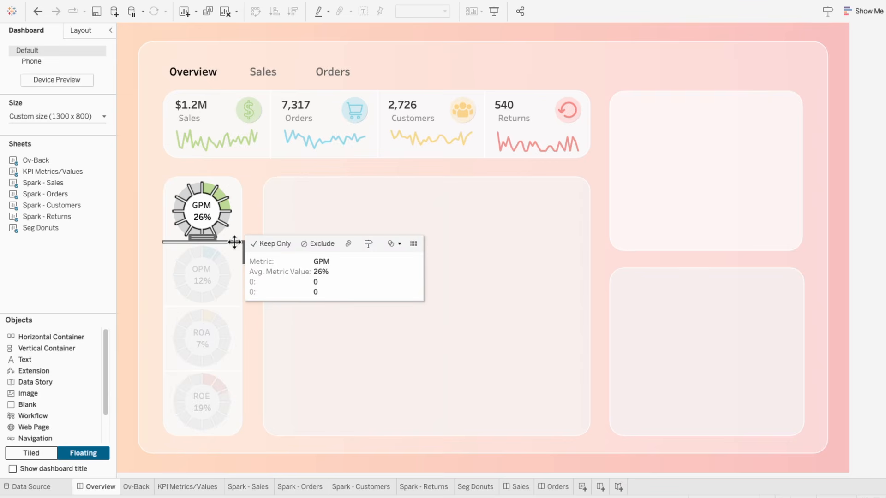
pyautogui.click(229, 371)
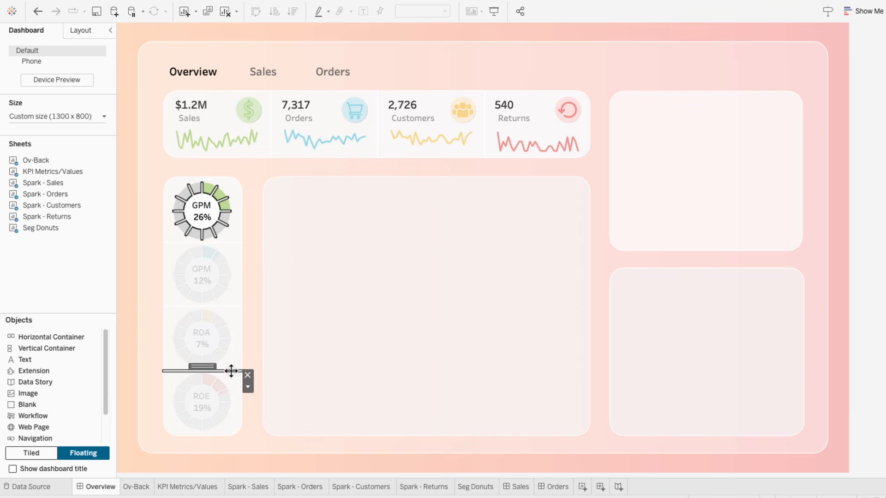
pyautogui.click(245, 468)
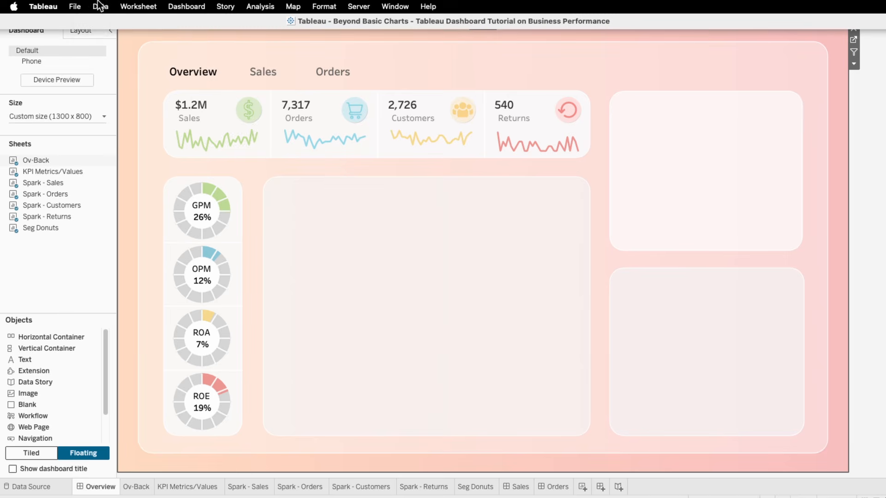
# Step: Connect to the Excel file Sample 3.xlsx as a new data source and add its Cost Data table to the canvas
pyautogui.click(99, 6)
pyautogui.click(101, 21)
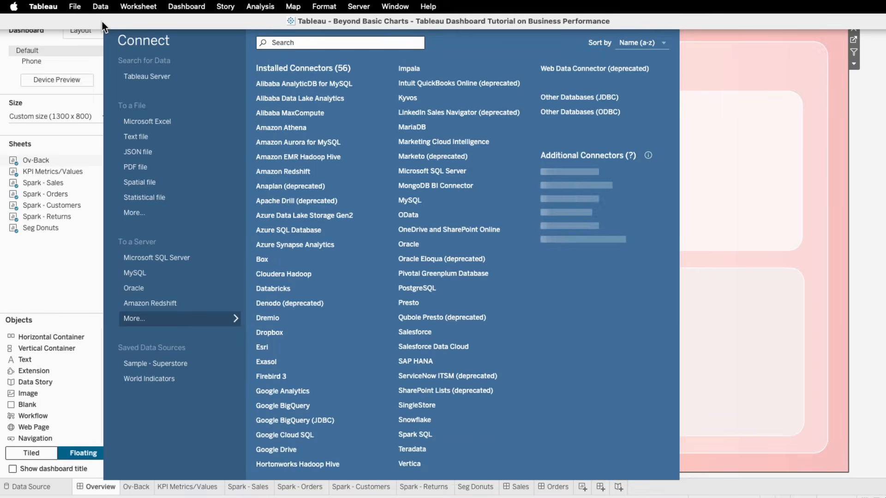
pyautogui.click(140, 121)
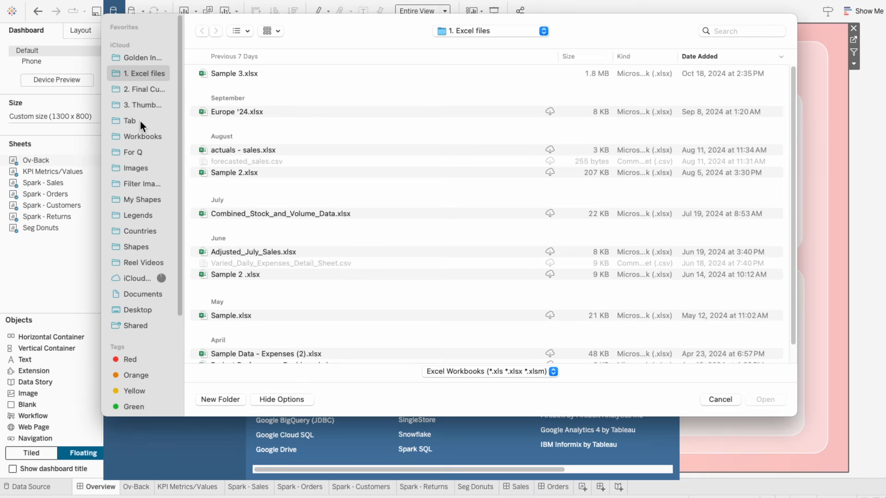
pyautogui.doubleClick(230, 73)
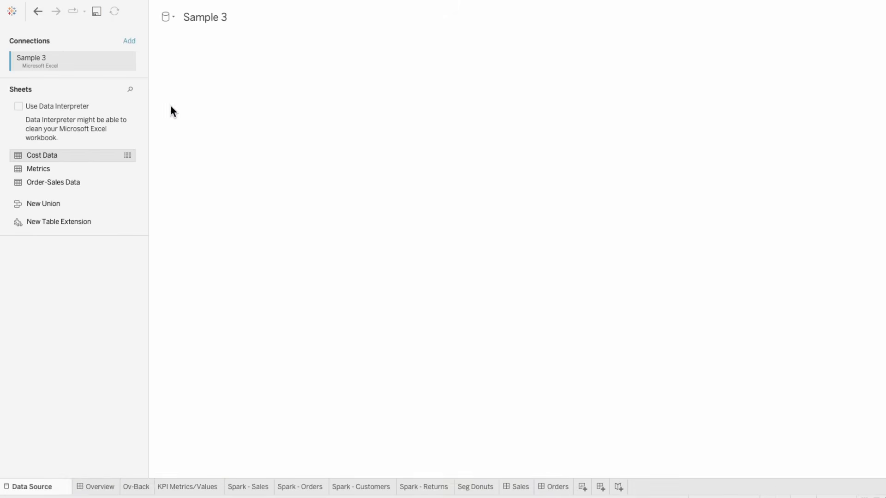
pyautogui.moveTo(83, 155); pyautogui.dragTo(278, 167)
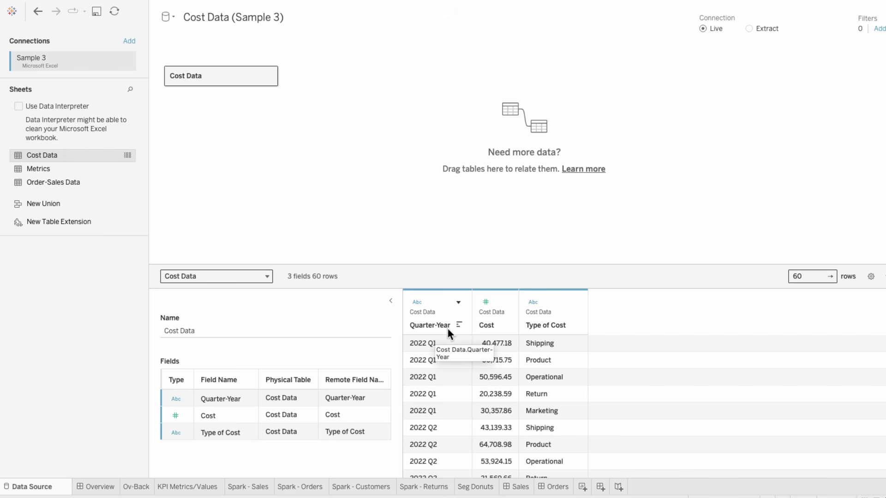
# Step: Add a new worksheet, place it right after Seg Donuts, and rename it Sales Bar
pyautogui.click(584, 489)
pyautogui.moveTo(586, 489); pyautogui.dragTo(500, 487)
pyautogui.doubleClick(501, 487)
pyautogui.write('Sales Bar')
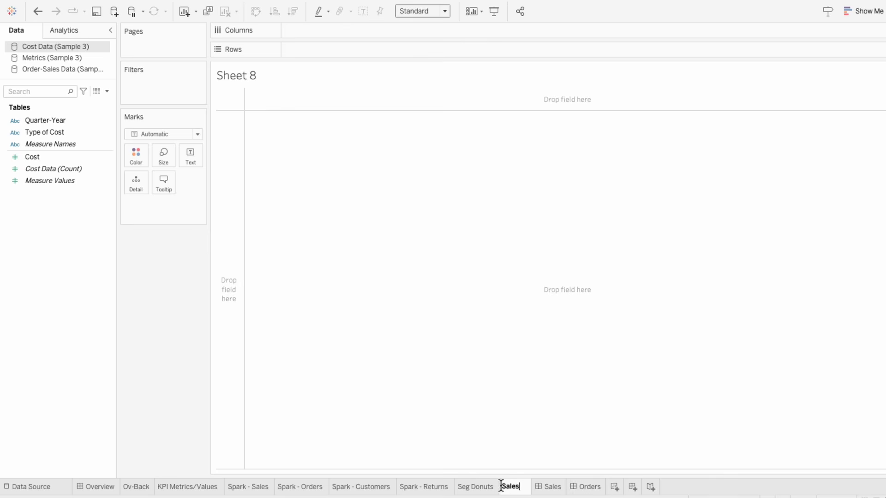
pyautogui.press('Return')
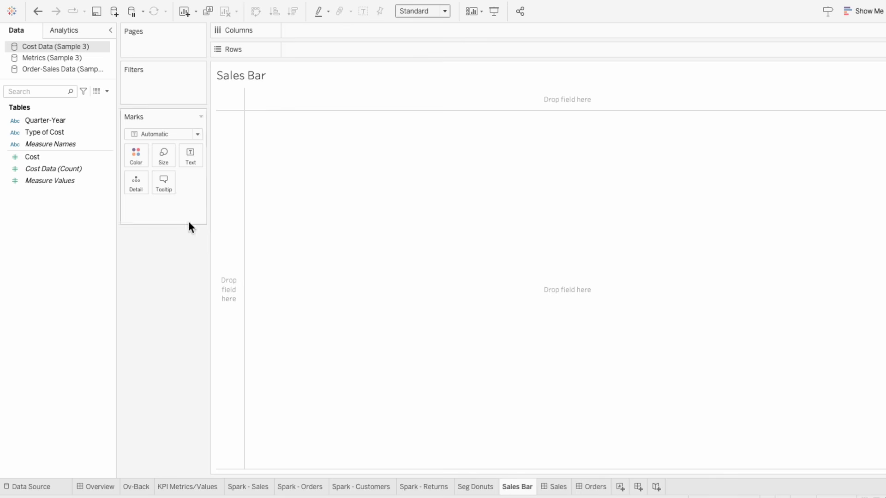
# Step: From Order-Sales Data, plot the sum of Sales on Rows against Order Date on Columns as a continuous quarter
pyautogui.click(34, 69)
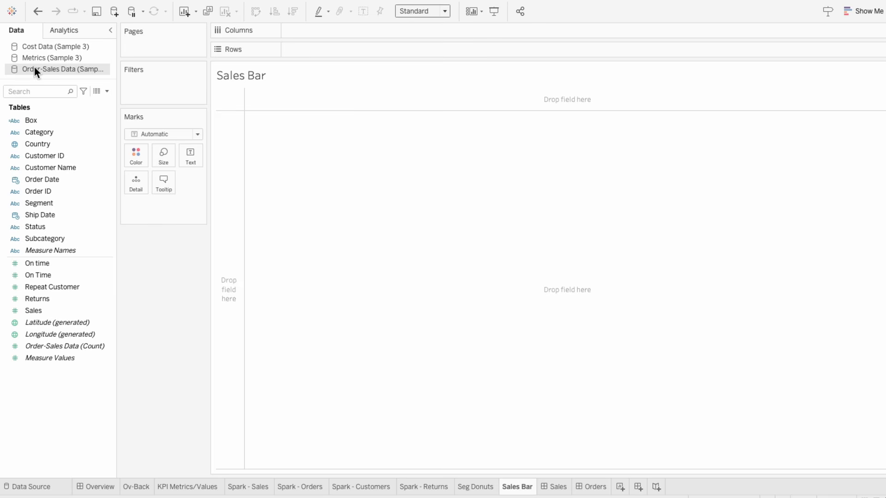
pyautogui.moveTo(52, 311); pyautogui.dragTo(291, 42)
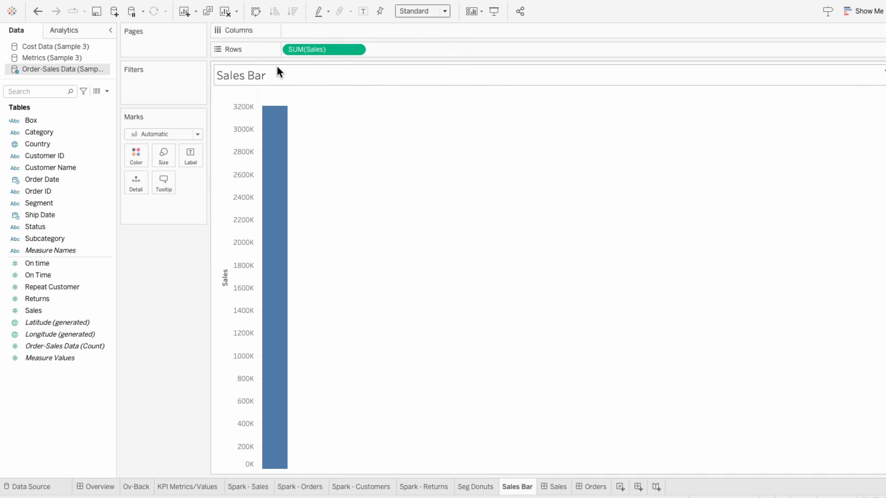
pyautogui.moveTo(52, 179); pyautogui.dragTo(311, 33)
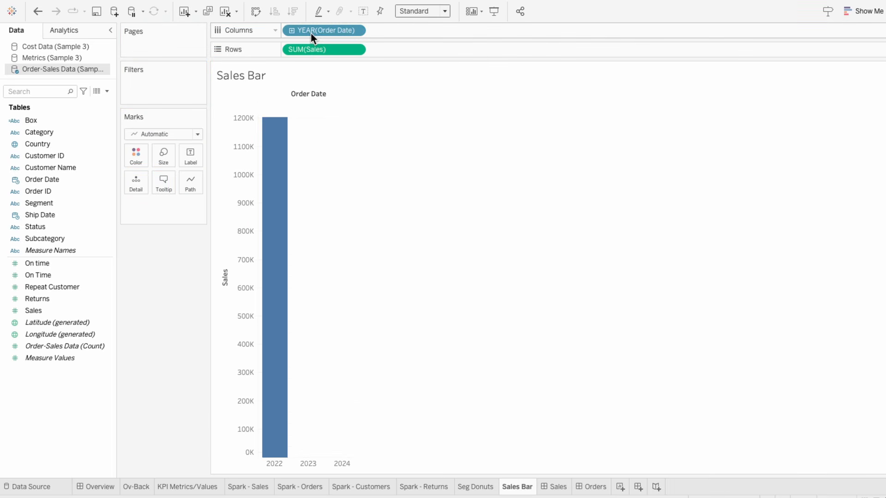
pyautogui.rightClick(311, 33)
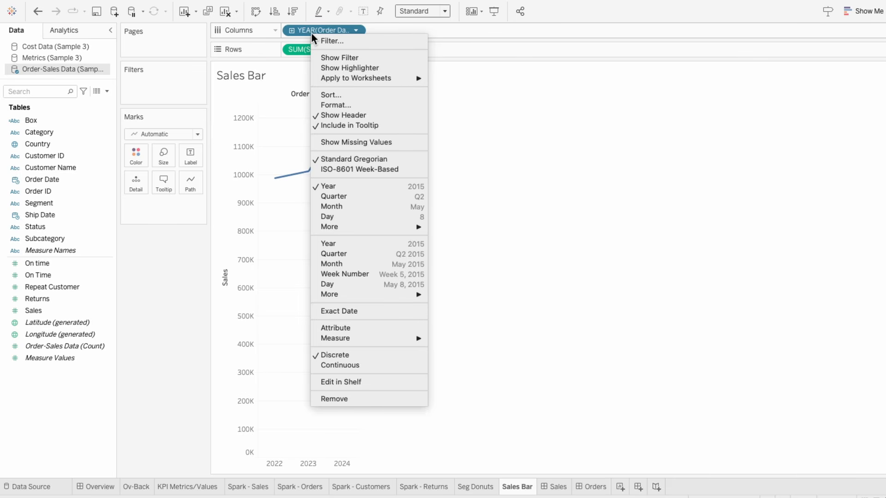
pyautogui.click(335, 256)
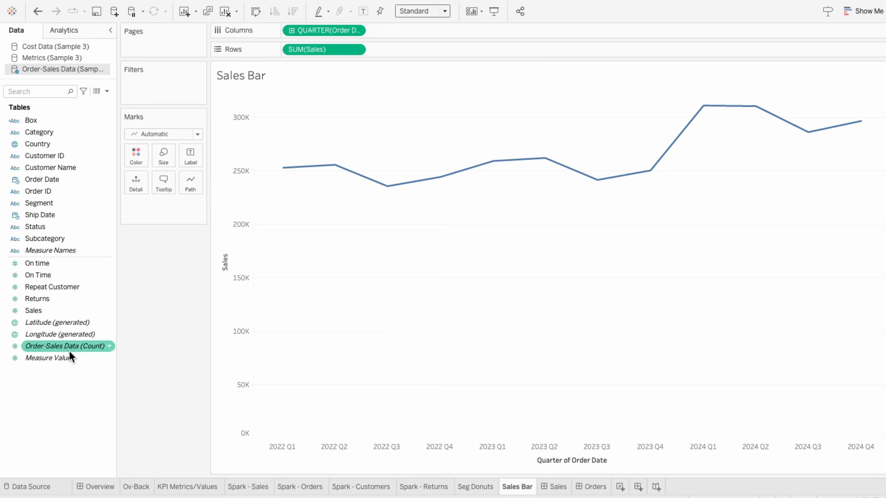
# Step: Put Measure Values before SUM(Sales) on Rows and reduce its measures to a constant SUM(0) placed above SUM(Sales)
pyautogui.moveTo(63, 357); pyautogui.dragTo(300, 48)
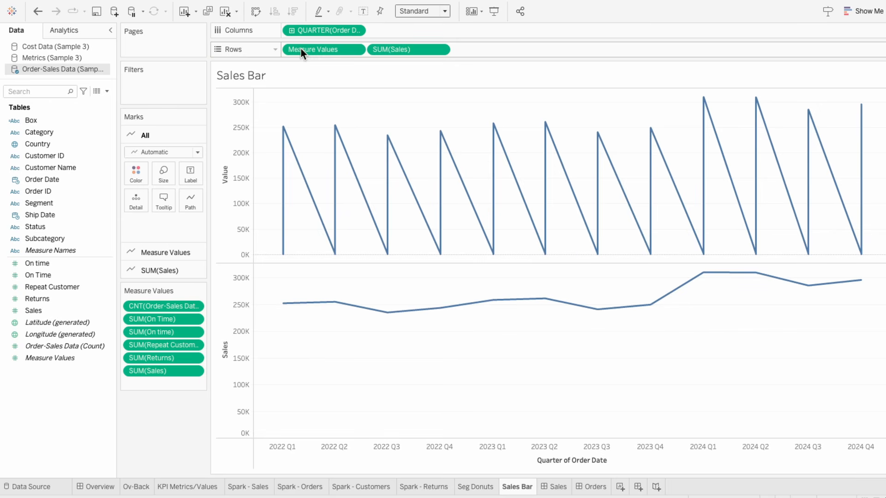
pyautogui.doubleClick(156, 382)
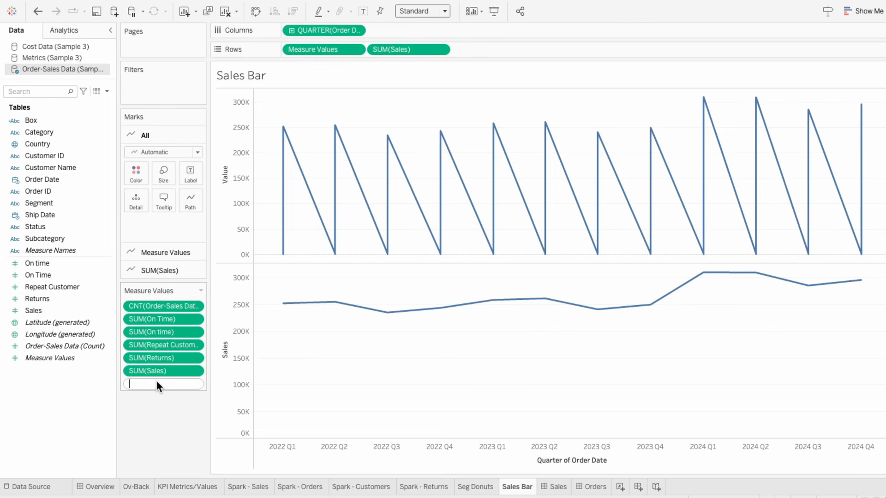
pyautogui.write('0')
pyautogui.press('Return')
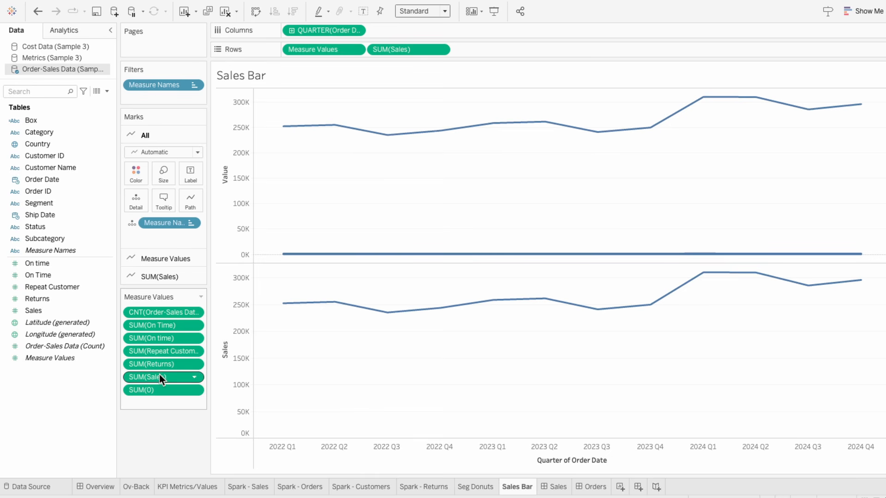
pyautogui.keyDown('shift'); pyautogui.click(170, 314); pyautogui.keyUp('shift')
pyautogui.press('Delete')
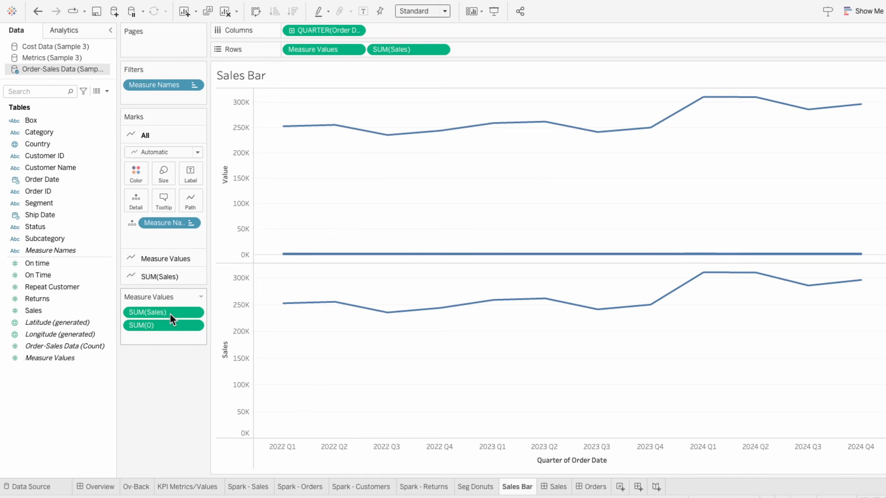
pyautogui.moveTo(169, 313); pyautogui.dragTo(168, 334)
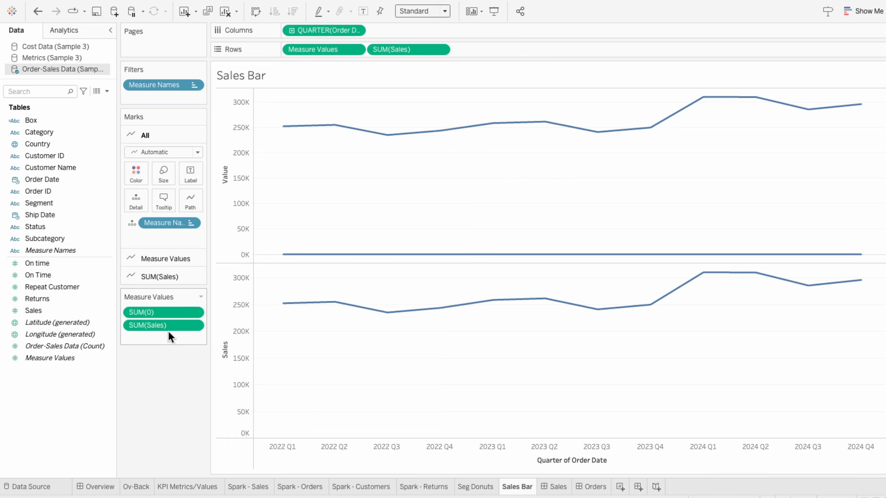
# Step: Assign Measure Names to Path on the Measure Values layer and make the Order Date quarter discrete
pyautogui.click(170, 258)
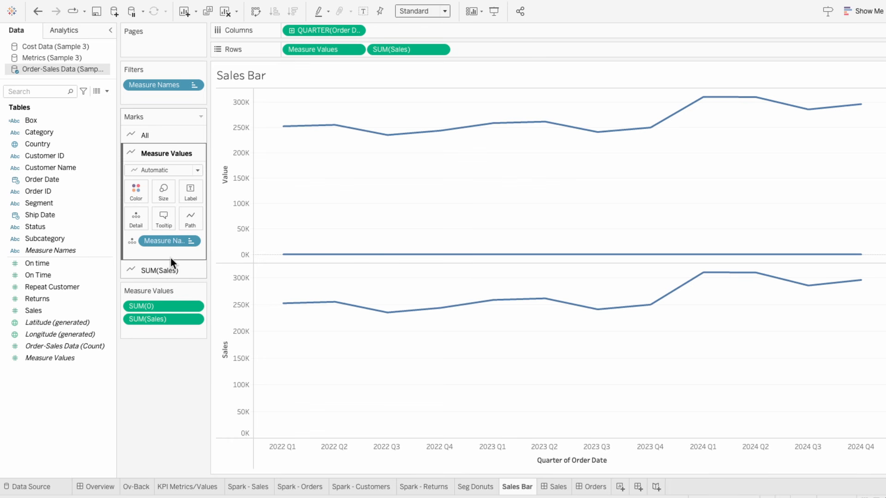
pyautogui.click(132, 242)
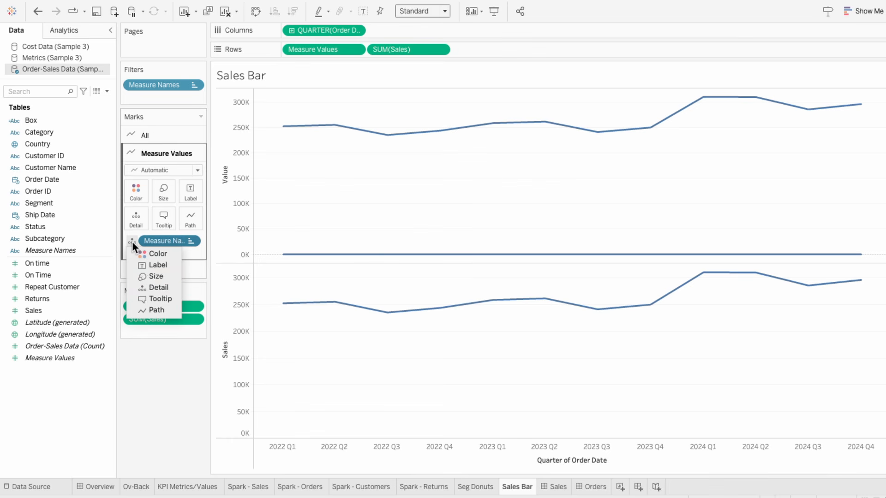
pyautogui.click(149, 310)
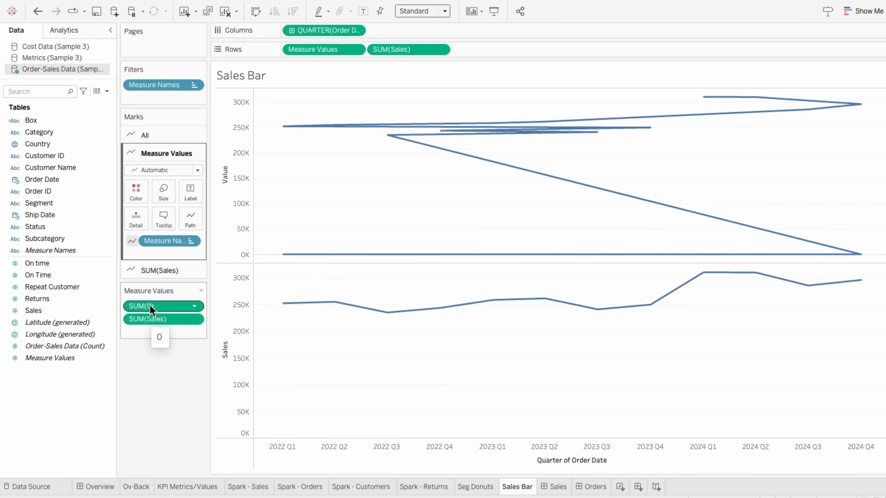
pyautogui.rightClick(316, 29)
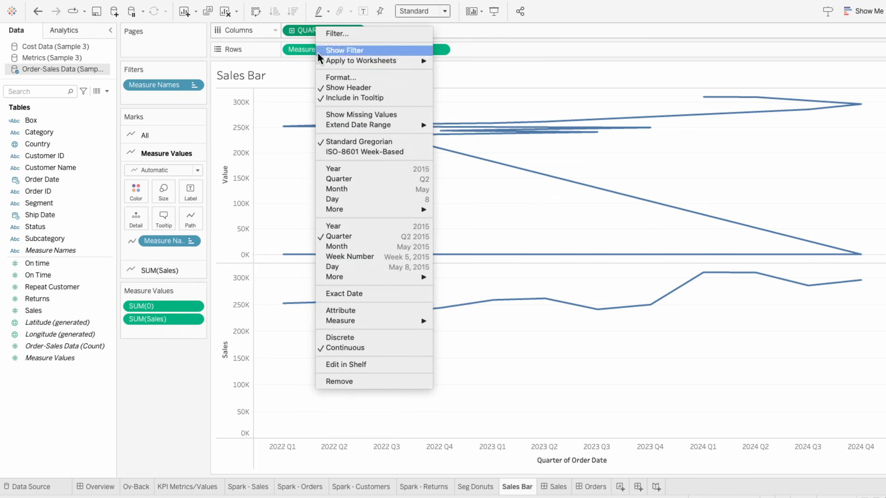
pyautogui.click(333, 336)
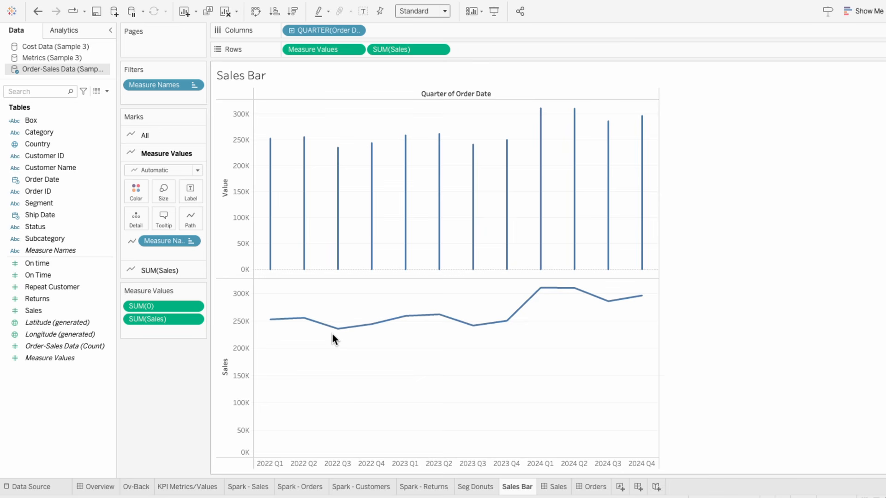
# Step: Thicken the Measure Values lines into wide rounded bars and recolor them a custom light green
pyautogui.click(165, 190)
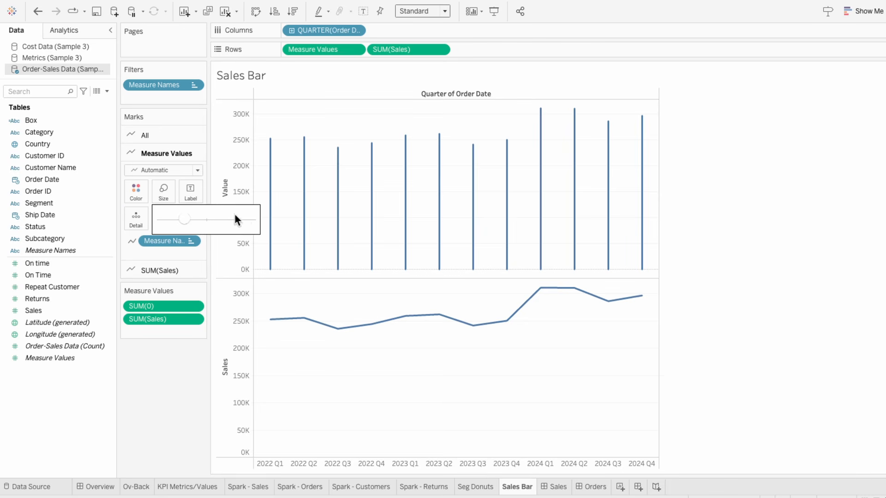
pyautogui.moveTo(237, 217); pyautogui.dragTo(246, 218)
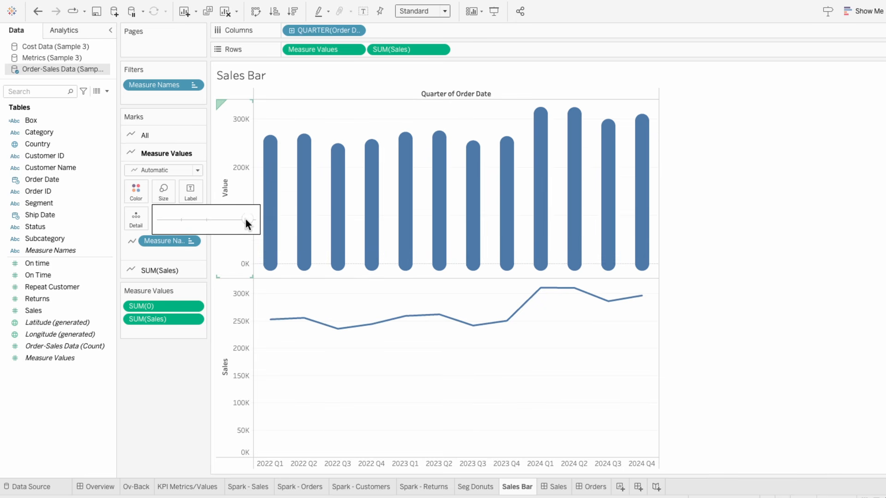
pyautogui.click(142, 188)
pyautogui.click(176, 298)
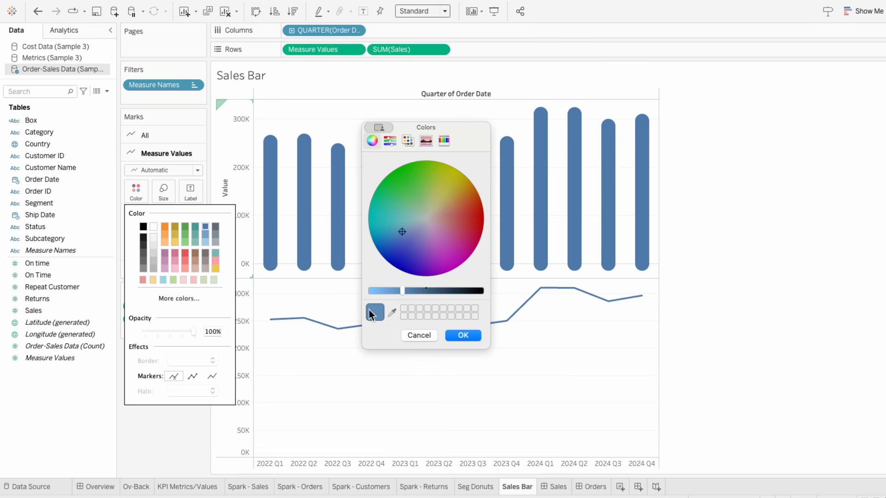
pyautogui.click(471, 334)
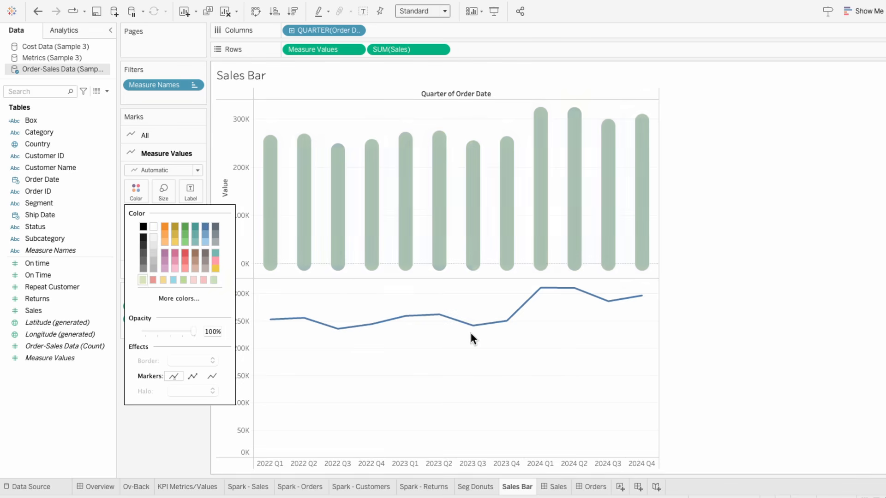
pyautogui.moveTo(472, 331)
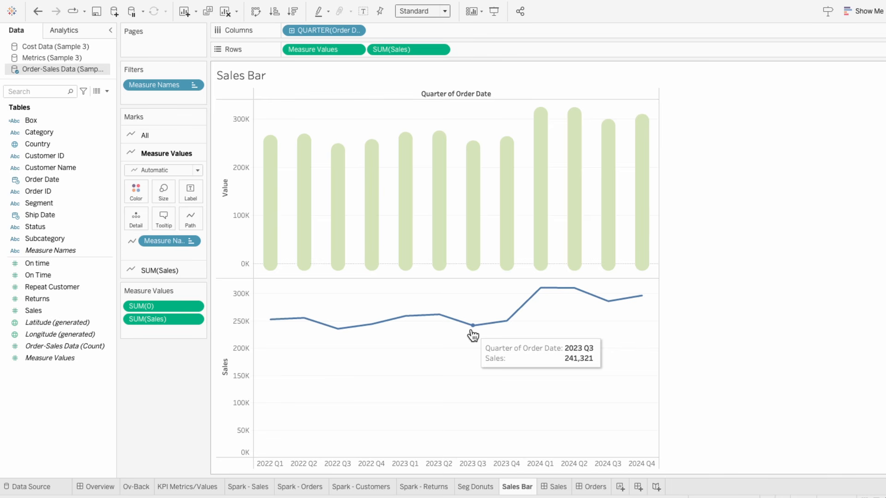
# Step: Change the SUM(Sales) layer's mark type to Shape and assign the blank transparent shape from the My Shapes palette
pyautogui.click(184, 272)
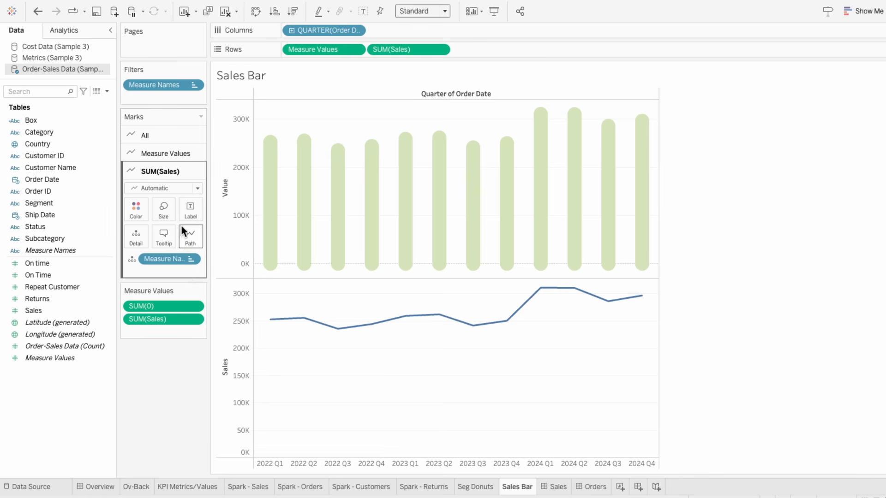
pyautogui.click(172, 187)
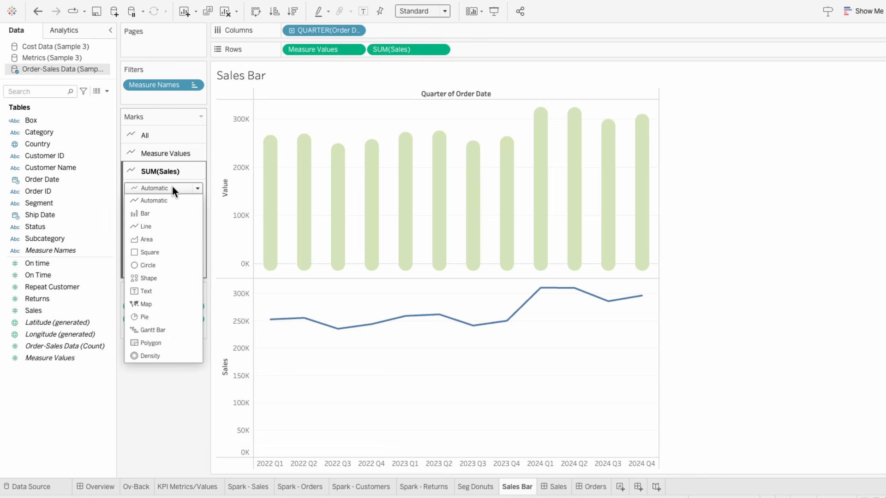
pyautogui.click(170, 273)
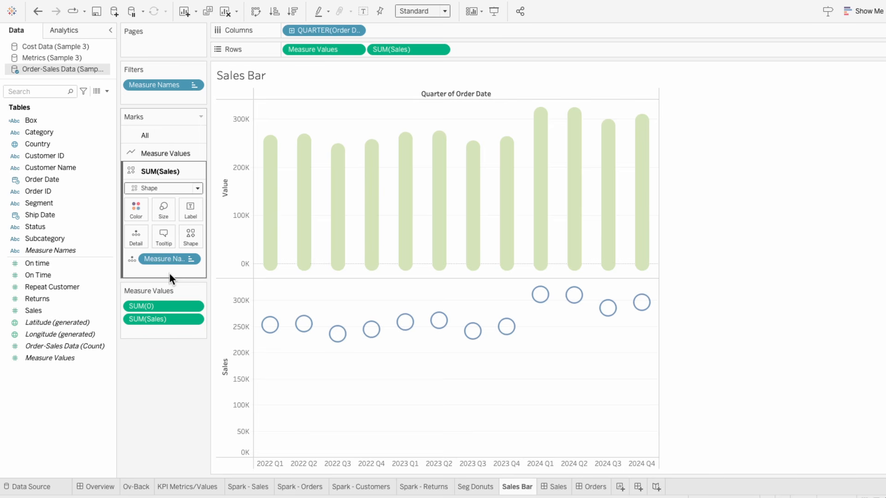
pyautogui.click(185, 231)
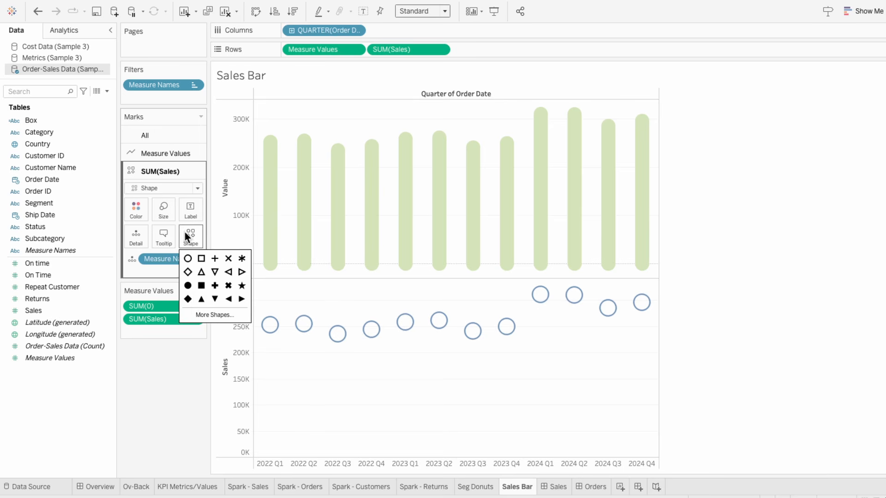
pyautogui.click(195, 314)
pyautogui.click(477, 166)
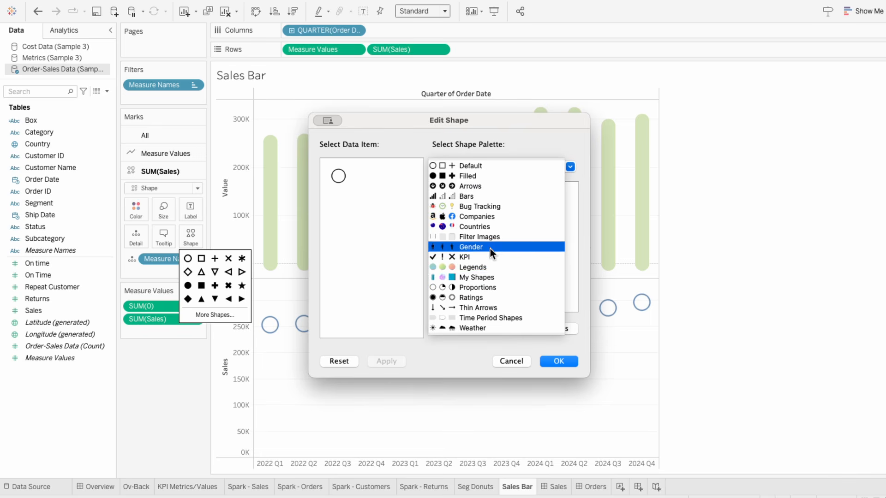
pyautogui.click(488, 277)
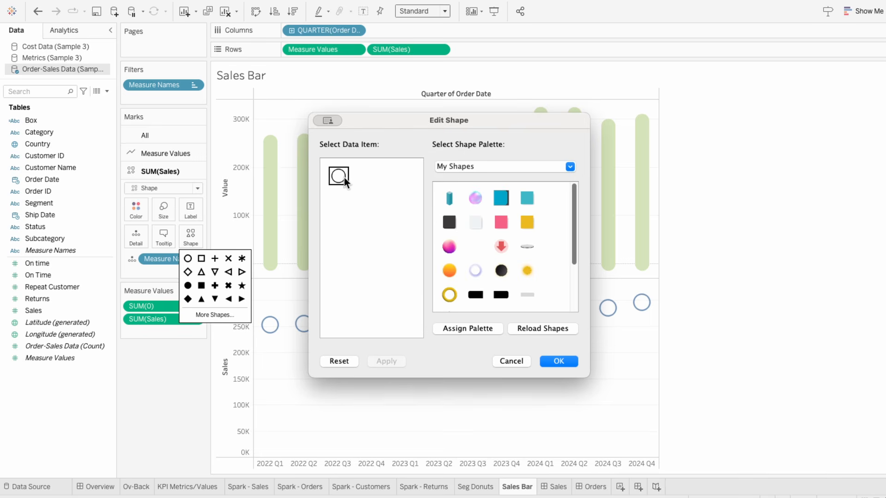
pyautogui.scroll(-3, 480, 261)
pyautogui.click(476, 251)
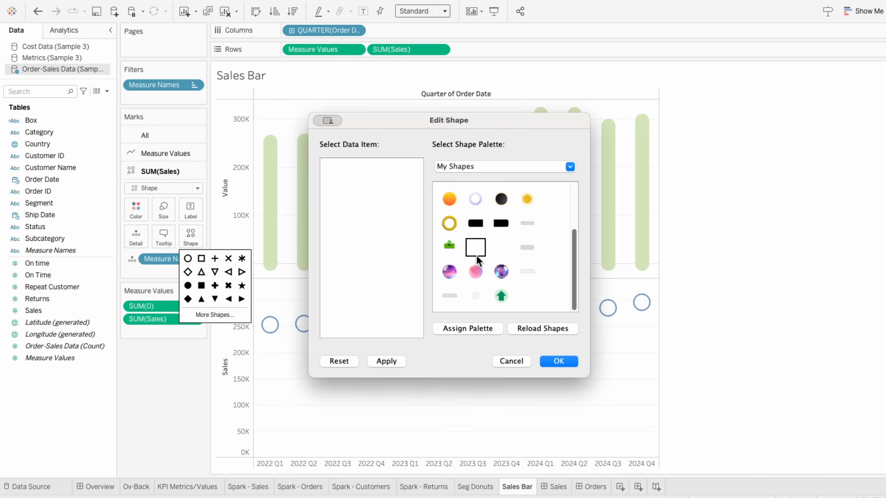
pyautogui.click(558, 361)
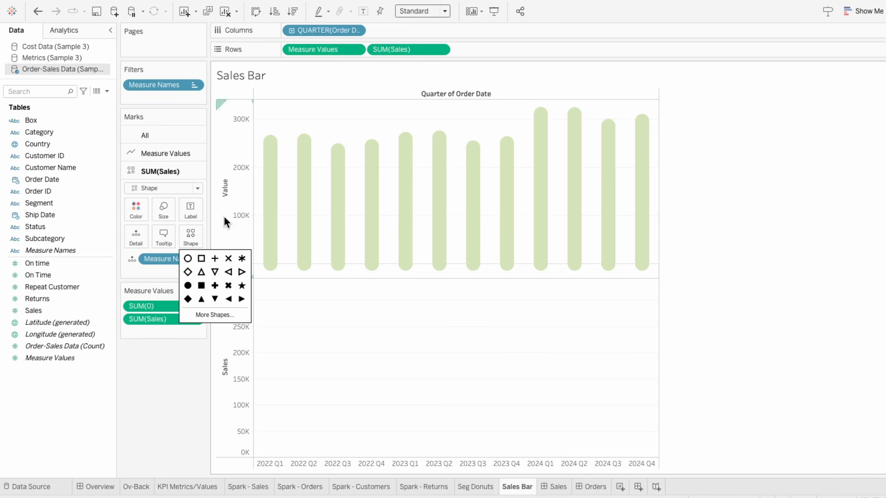
# Step: Create a calculated field named Max Sales with the formula WINDOW_MAX(SUM([Sales])) = SUM([Sales])
pyautogui.click(108, 91)
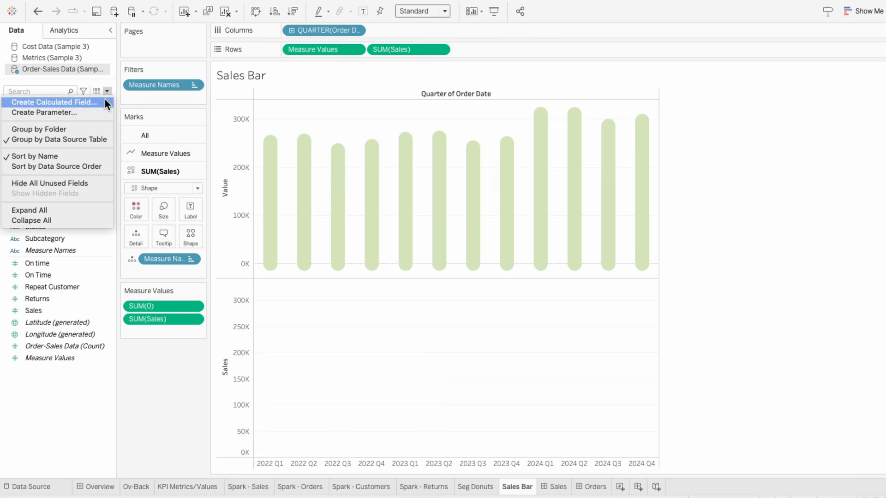
pyautogui.click(104, 99)
pyautogui.write('Max Sales')
pyautogui.press('Tab')
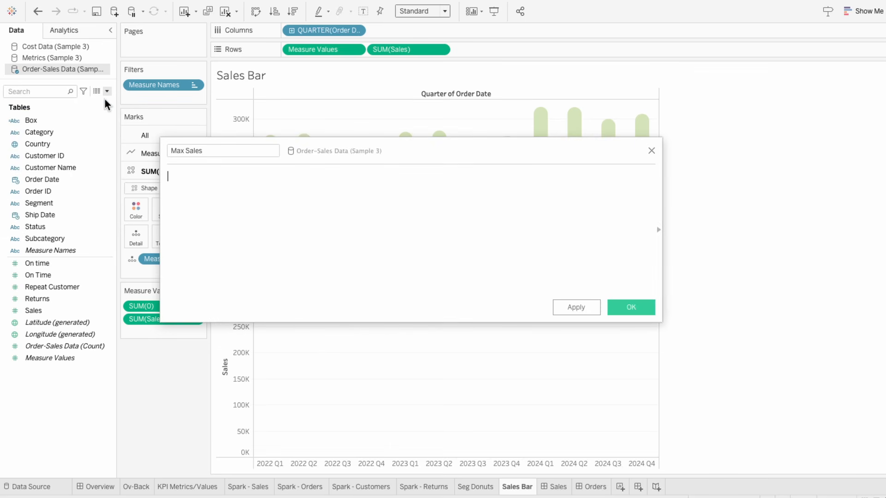
pyautogui.write('WINDOW_MA')
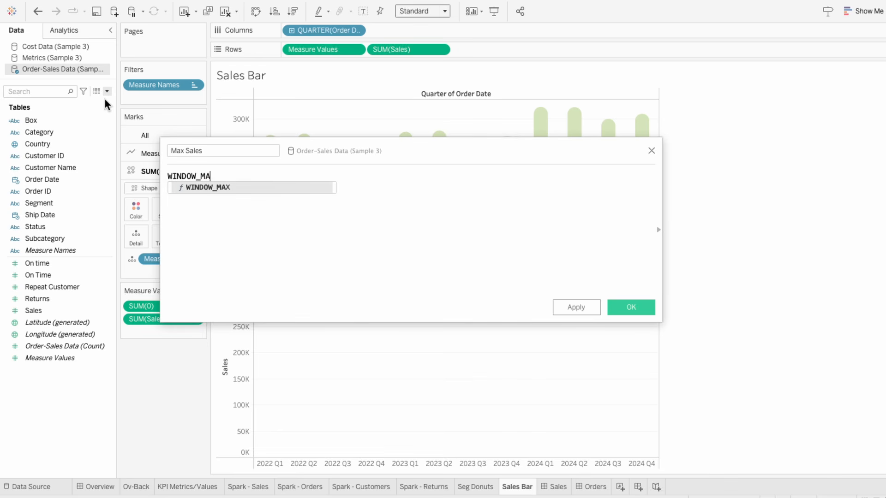
pyautogui.write('X(SUM(sales')
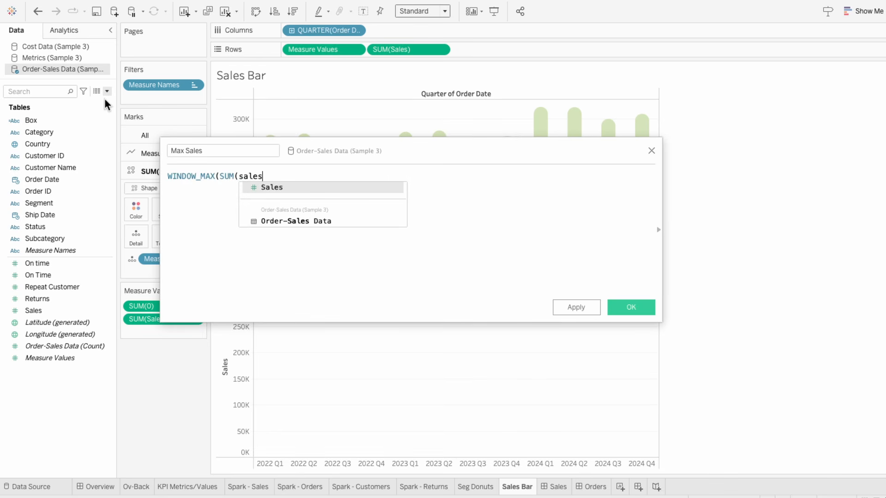
pyautogui.press('Return')
pyautogui.write(')) = SUM(Sa')
pyautogui.press('Return')
pyautogui.write(')')
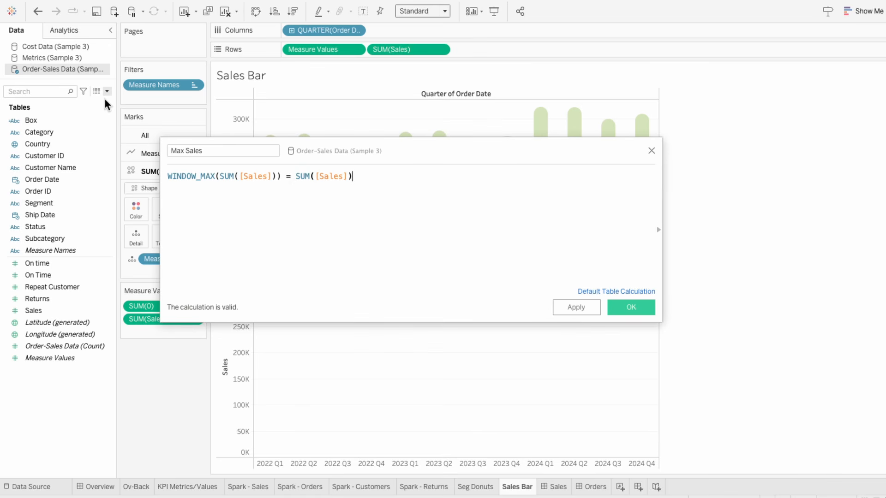
pyautogui.click(636, 309)
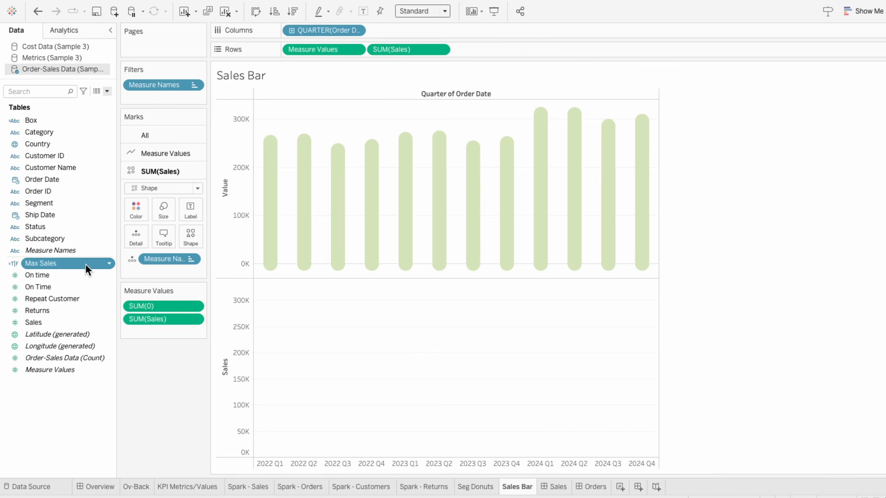
# Step: Add Max Sales to the SUM(Sales) marks layer and assign it to Shape
pyautogui.moveTo(54, 264); pyautogui.dragTo(154, 270)
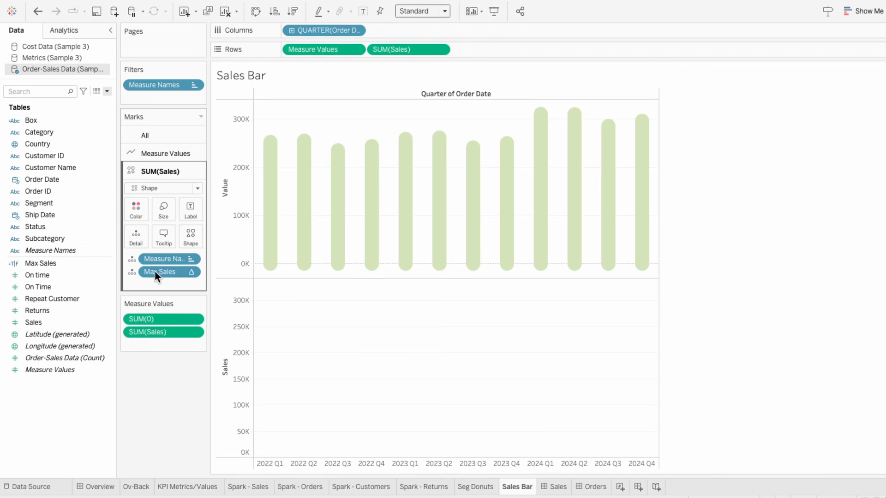
pyautogui.click(137, 272)
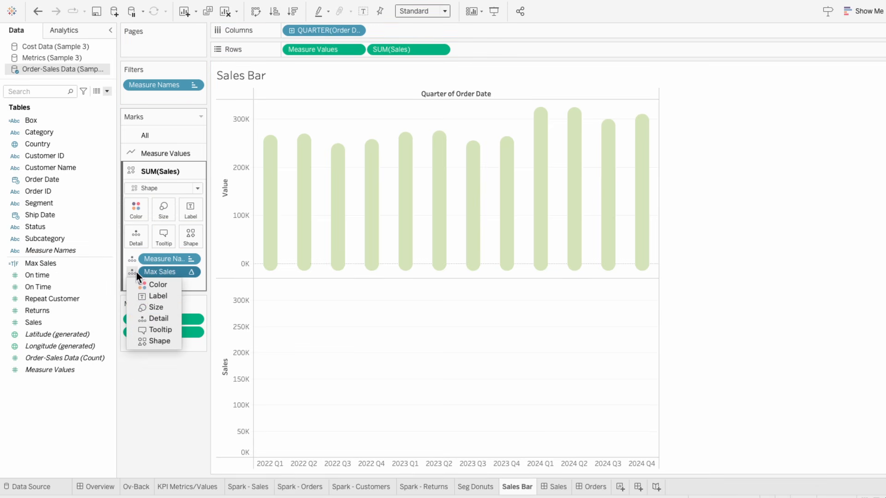
pyautogui.click(139, 339)
# Step: Edit the Max Sales shapes, giving False the blank shape from My Shapes and True the solid circle from the Filled palette
pyautogui.click(880, 70)
pyautogui.click(885, 81)
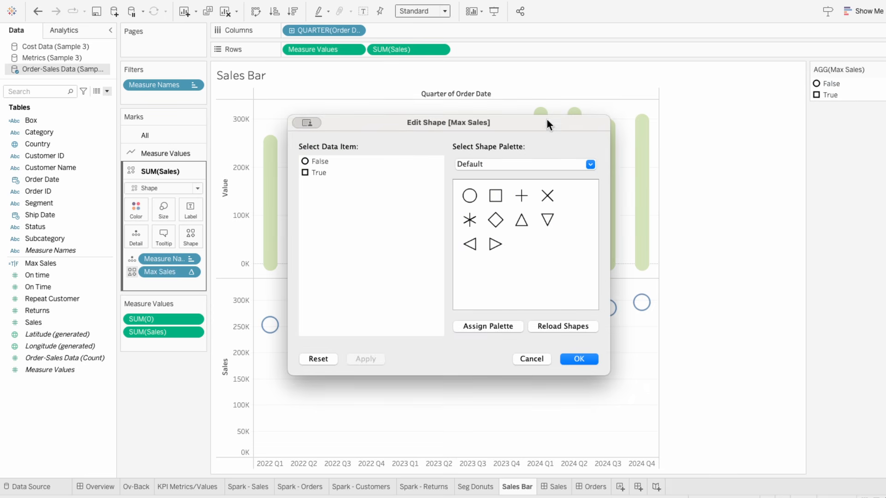
pyautogui.click(502, 162)
pyautogui.click(494, 276)
pyautogui.scroll(-3, 470, 258)
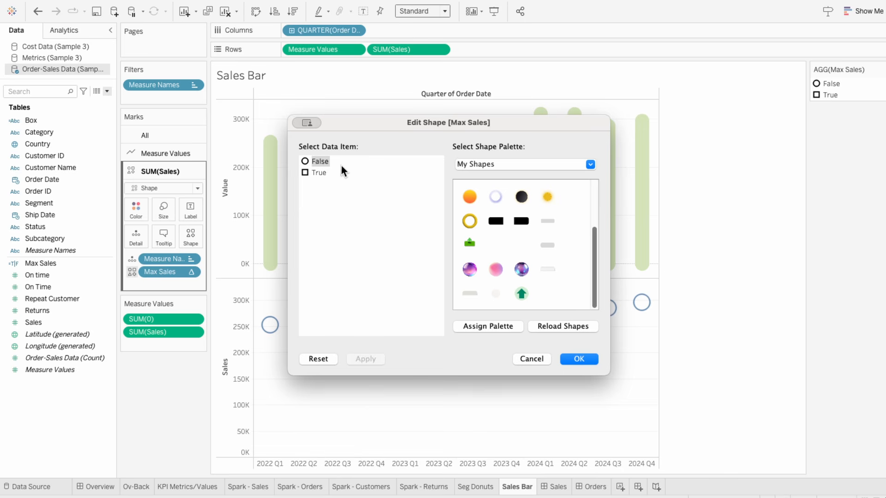
pyautogui.click(493, 249)
pyautogui.click(486, 163)
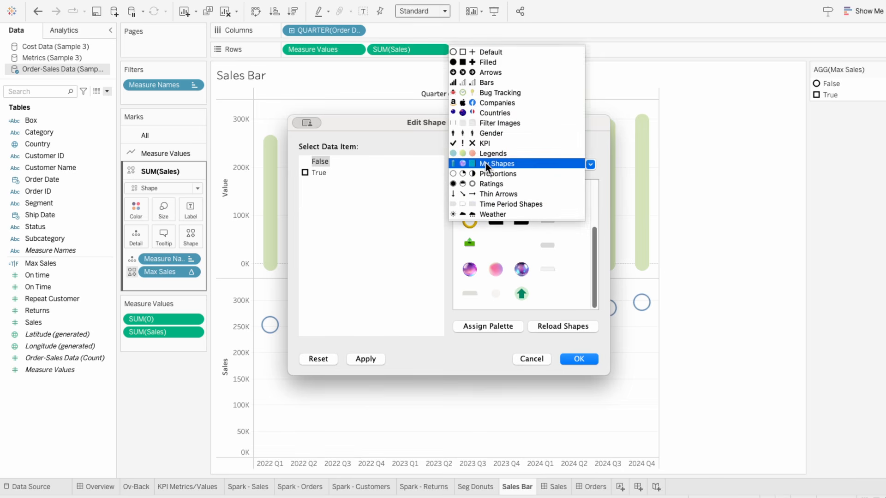
pyautogui.click(498, 59)
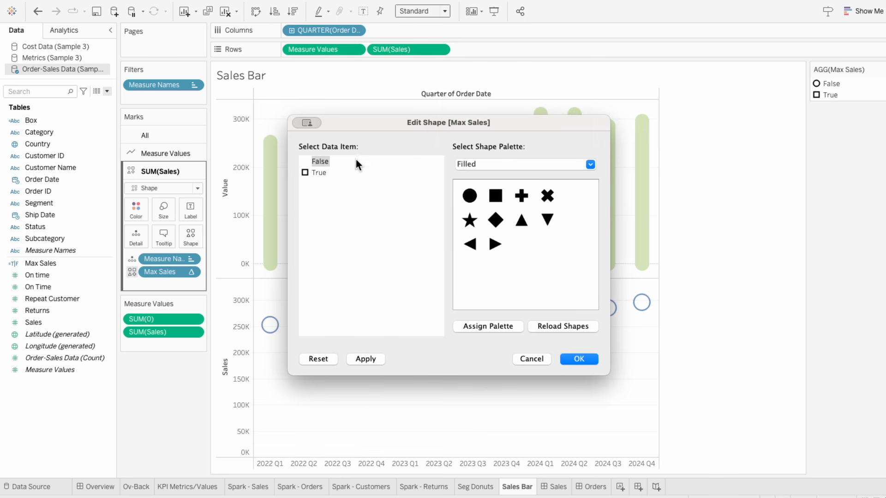
pyautogui.click(467, 198)
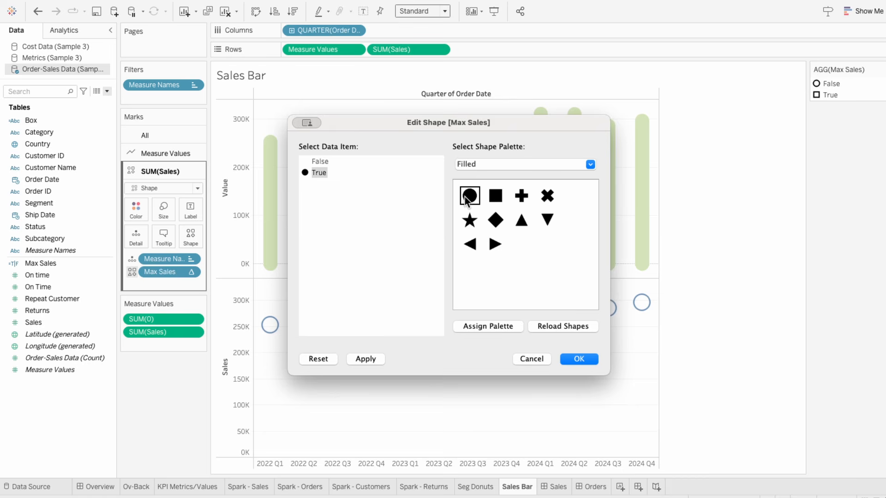
pyautogui.click(580, 359)
# Step: Make SUM(Sales) a dual axis with Measure Values and synchronize the two axes
pyautogui.moveTo(543, 300)
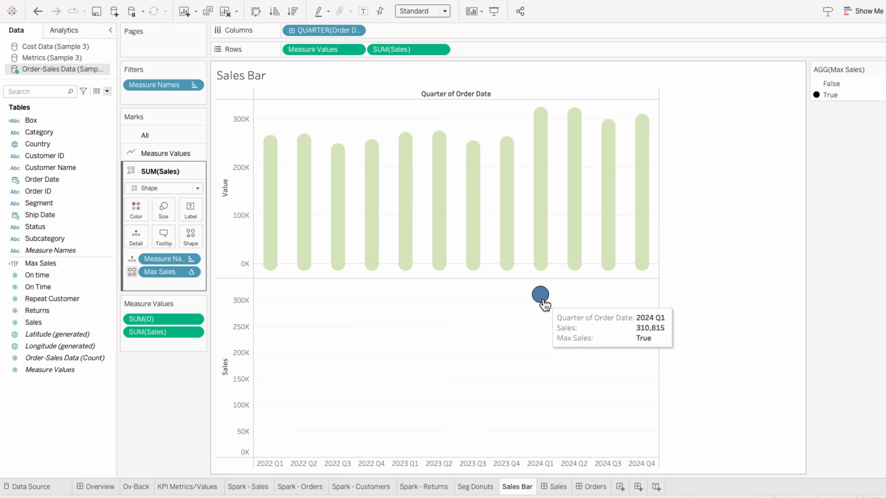
pyautogui.rightClick(411, 52)
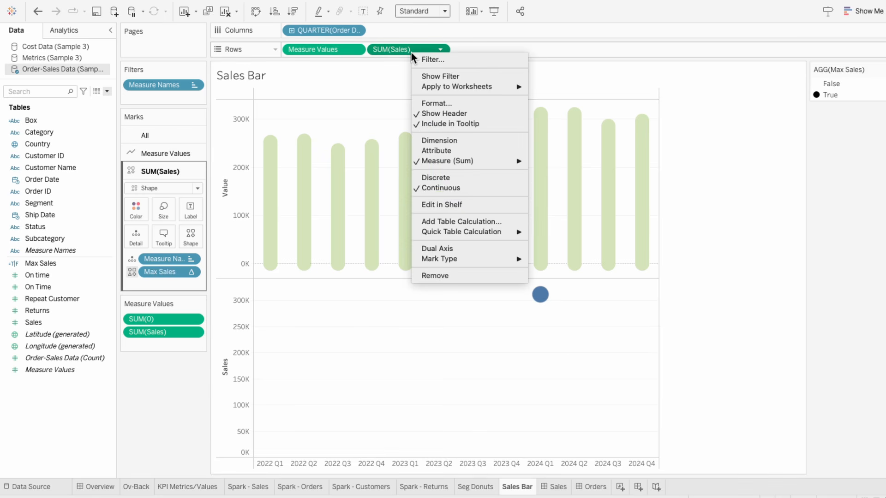
pyautogui.click(445, 249)
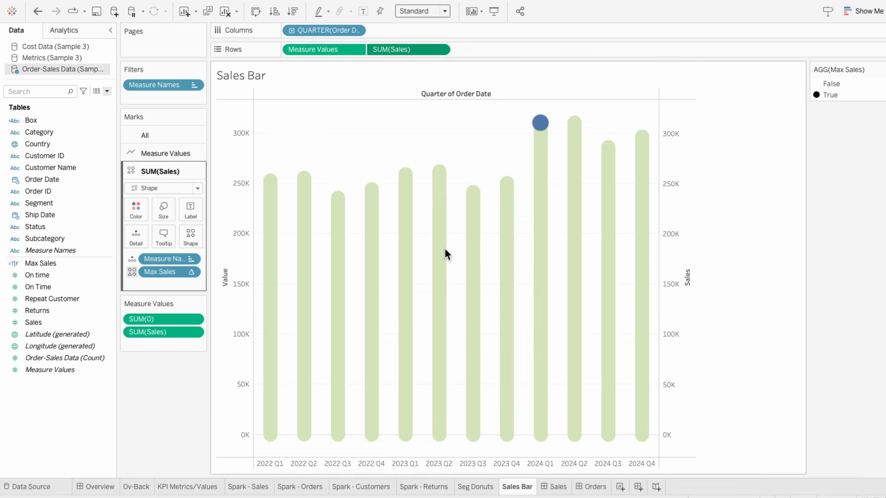
pyautogui.rightClick(672, 196)
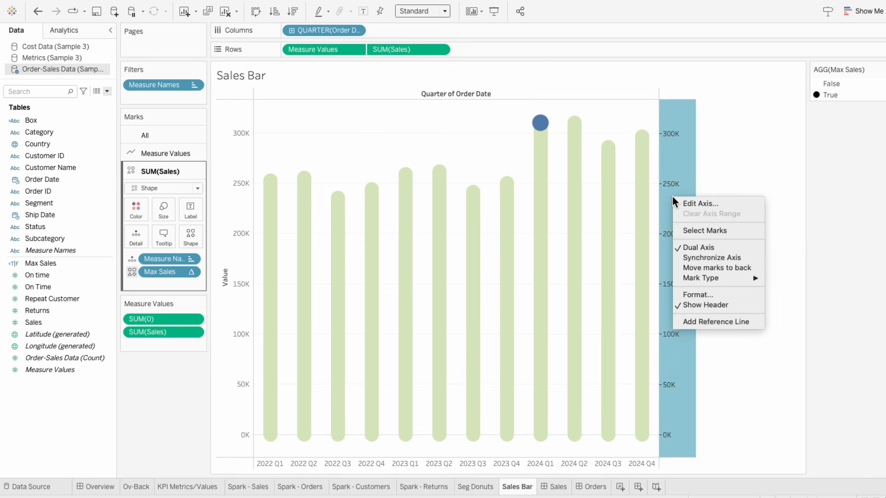
pyautogui.click(685, 257)
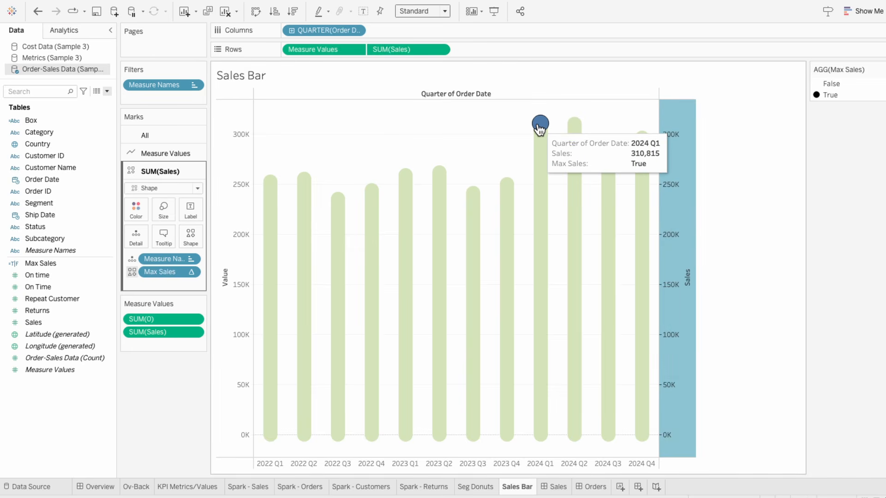
# Step: Shrink the SUM(Sales) circle mark slightly and widen the Measure Values bars so the circle fits inside the bar
pyautogui.click(164, 209)
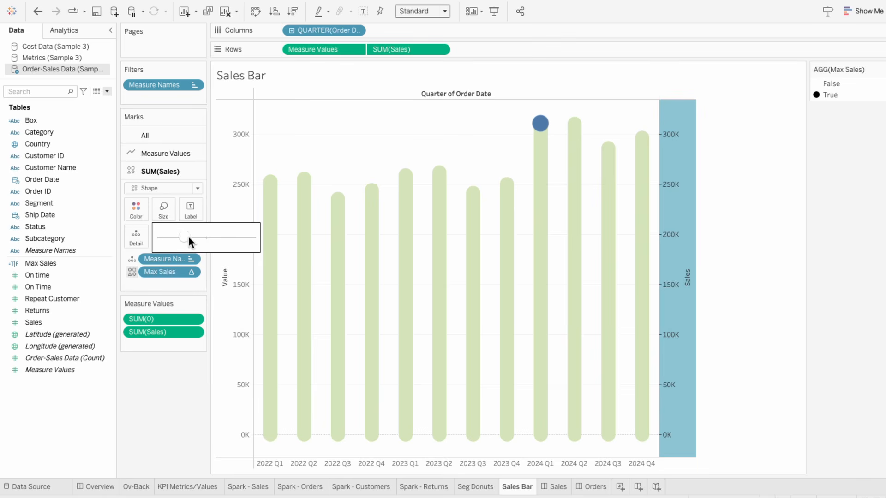
pyautogui.moveTo(181, 236); pyautogui.dragTo(179, 237)
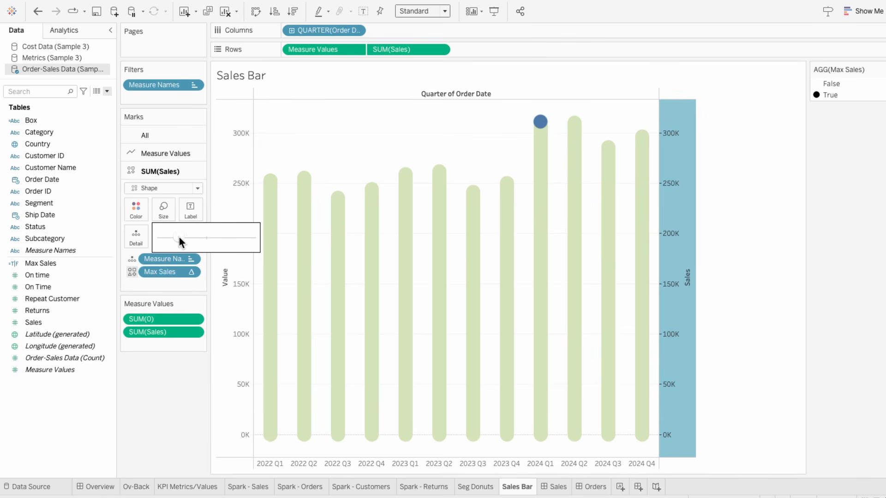
pyautogui.click(163, 154)
pyautogui.click(167, 193)
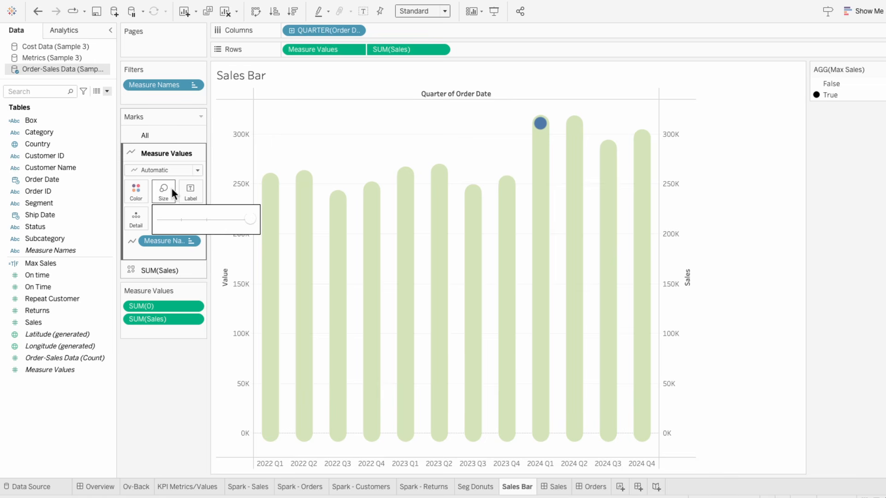
pyautogui.click(155, 153)
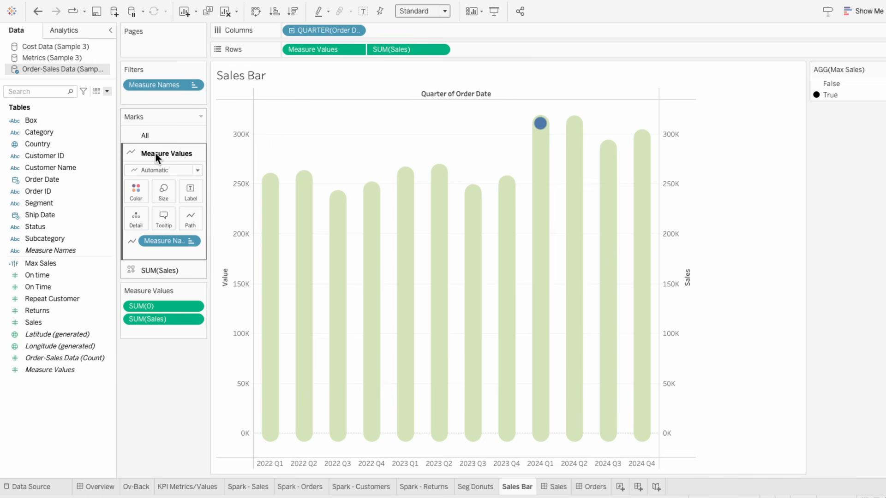
# Step: Recolor the SUM(Sales) circle mark with a custom darker green sampled with the color picker
pyautogui.click(154, 267)
pyautogui.click(142, 211)
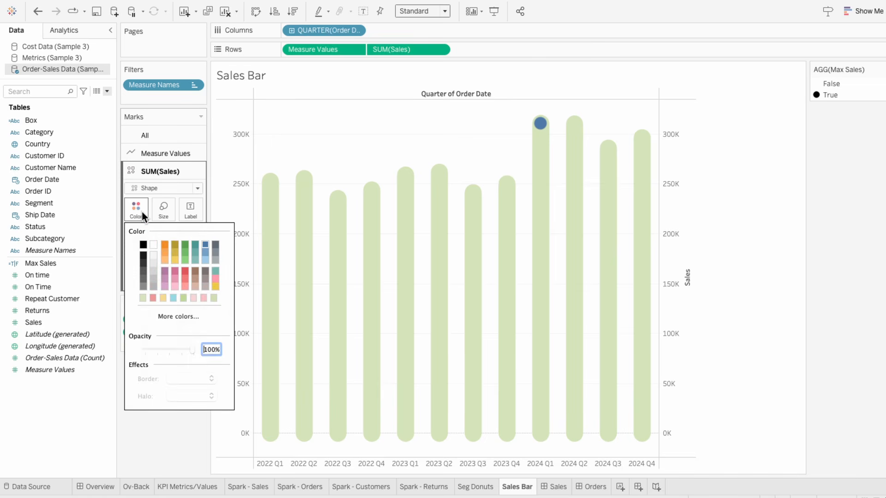
pyautogui.click(159, 316)
pyautogui.click(392, 312)
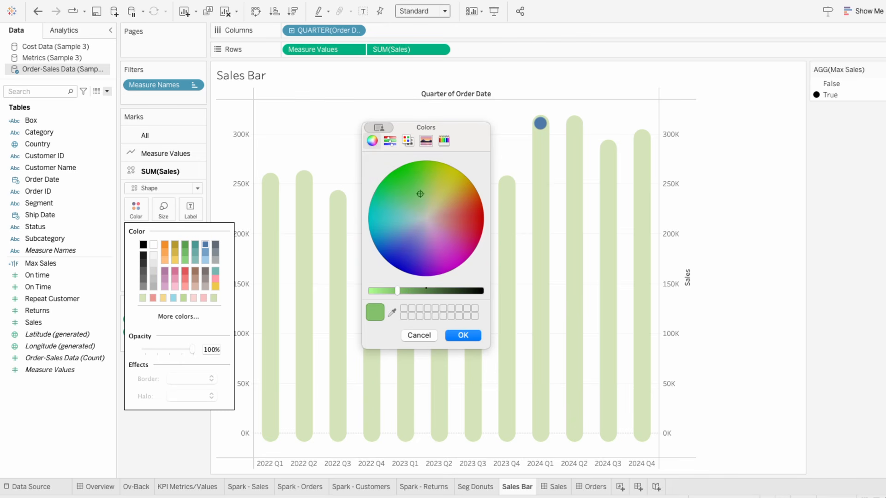
pyautogui.click(463, 335)
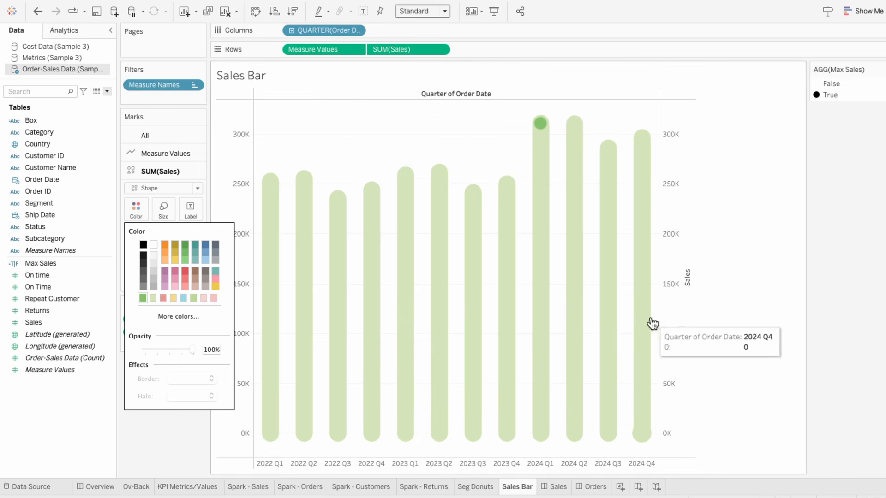
# Step: Hide the Sales and Value axis headers and the Quarter of Order Date field label for columns
pyautogui.click(676, 295)
pyautogui.rightClick(675, 295)
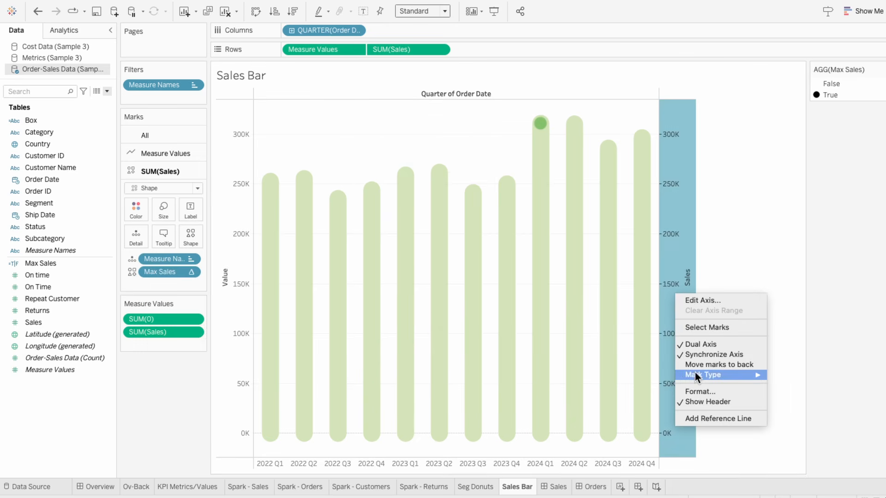
pyautogui.click(702, 401)
pyautogui.rightClick(224, 145)
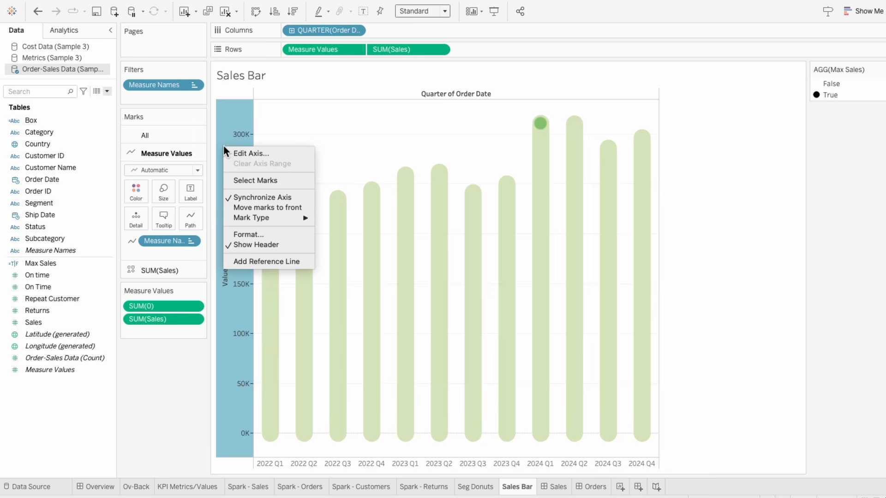
pyautogui.click(249, 240)
pyautogui.rightClick(316, 95)
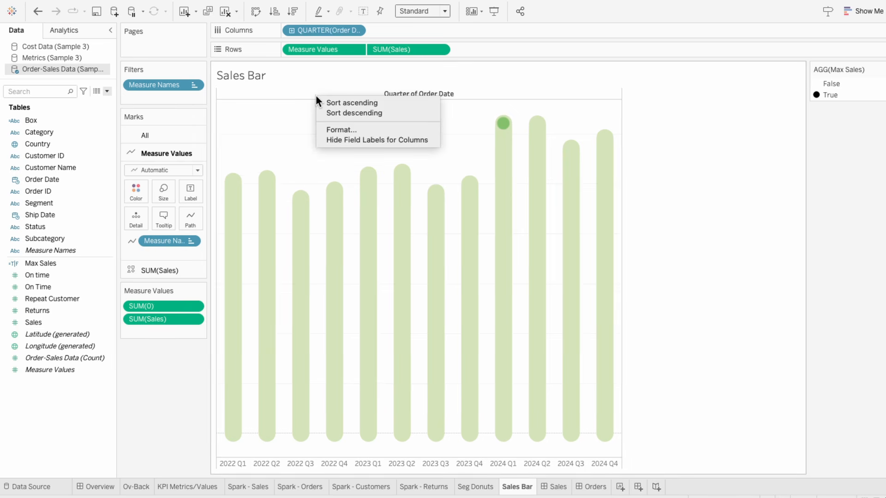
pyautogui.click(336, 137)
# Step: Open the sheet's formatting and set the default worksheet shading to None
pyautogui.rightClick(307, 137)
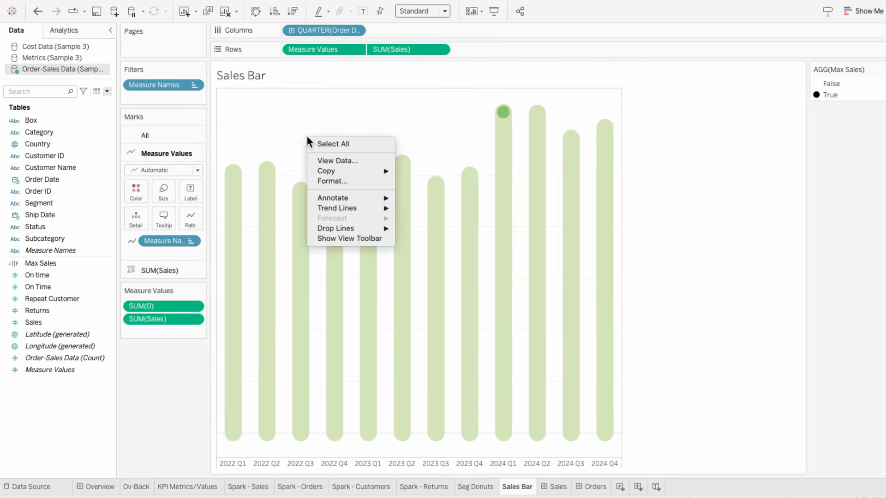
pyautogui.click(323, 182)
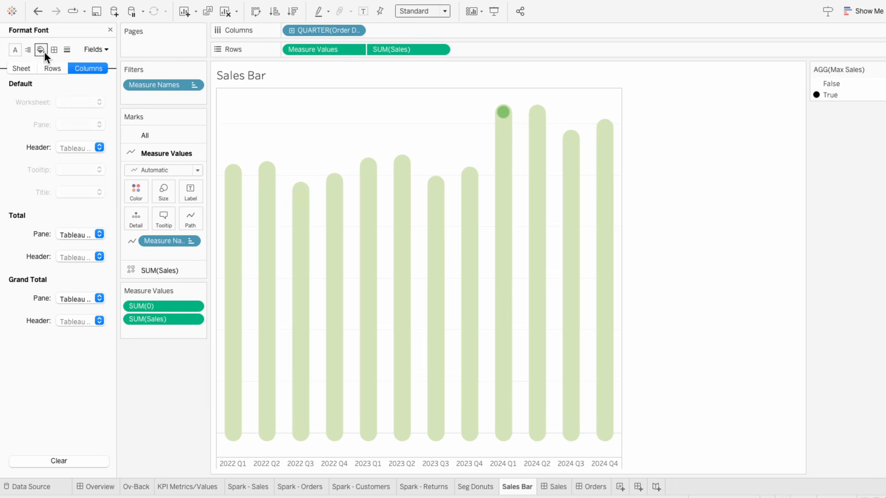
pyautogui.click(42, 50)
pyautogui.click(29, 68)
pyautogui.click(72, 101)
pyautogui.click(74, 121)
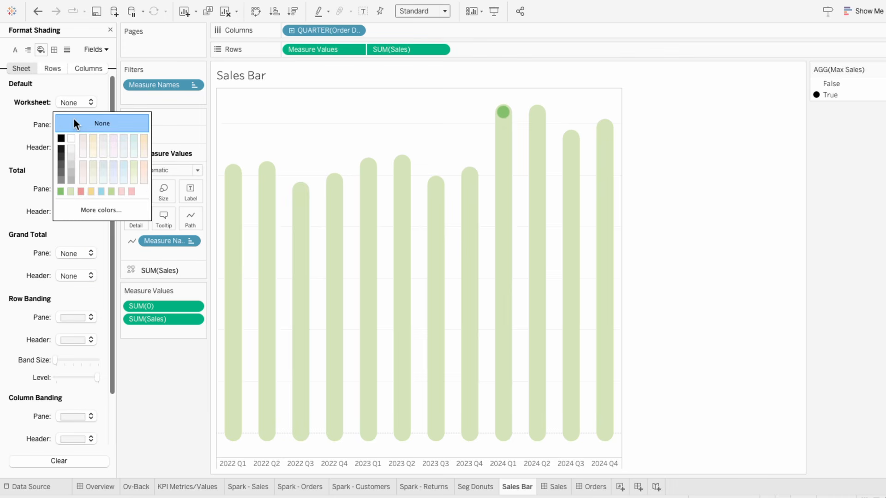
# Step: Remove the chart's divider borders by setting the Row Divider and Column Divider panes to None
pyautogui.click(54, 50)
pyautogui.click(89, 317)
pyautogui.click(32, 336)
pyautogui.click(74, 399)
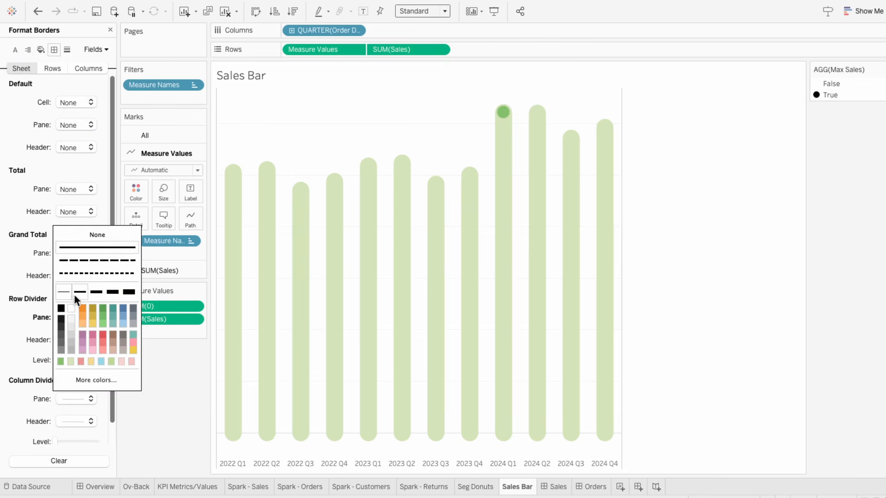
pyautogui.click(71, 232)
pyautogui.click(29, 295)
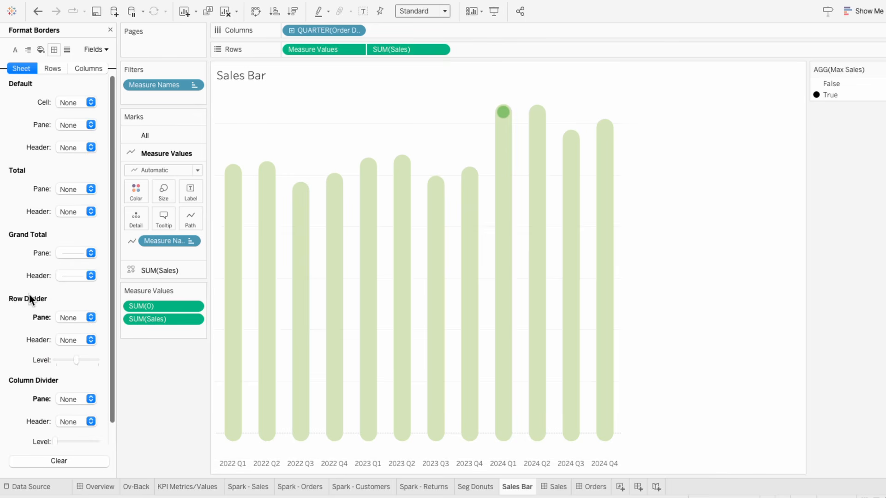
# Step: Set the sheet's Zero Lines to None in the line formatting
pyautogui.click(66, 54)
pyautogui.click(69, 125)
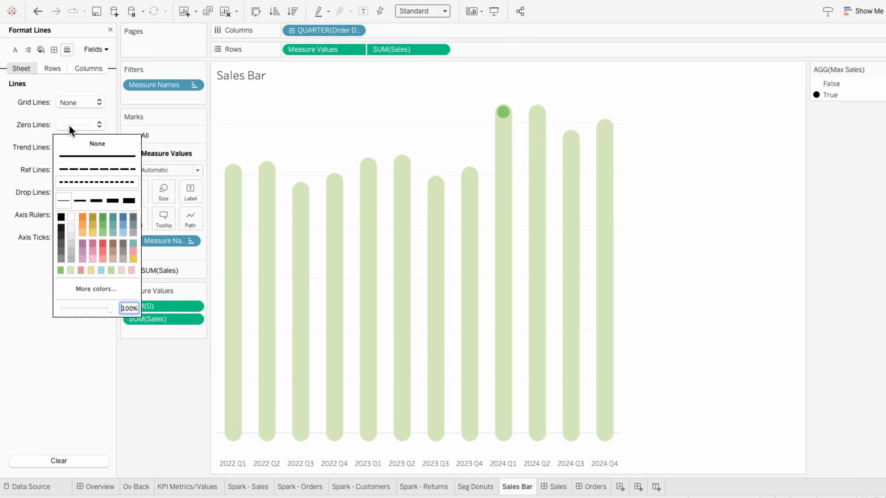
pyautogui.click(70, 141)
pyautogui.click(18, 134)
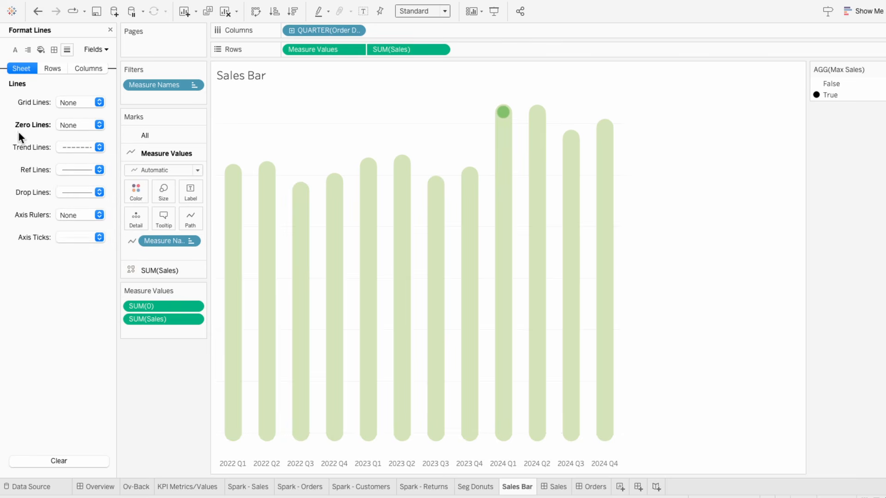
# Step: Set the Grid Lines for the rows to None and close the line formatting
pyautogui.click(55, 71)
pyautogui.click(72, 101)
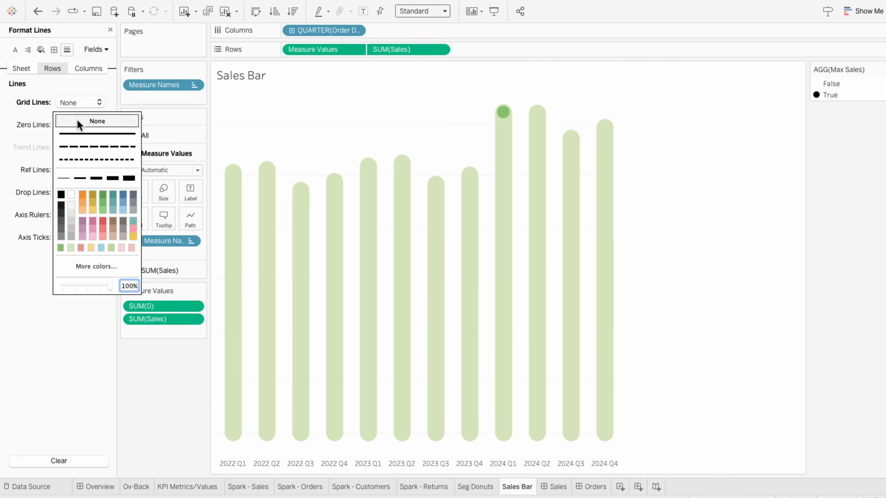
pyautogui.click(21, 127)
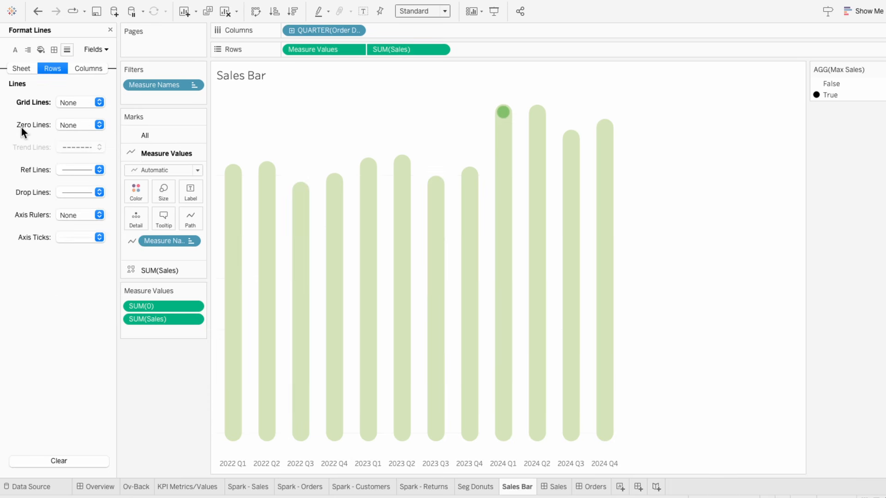
pyautogui.click(109, 31)
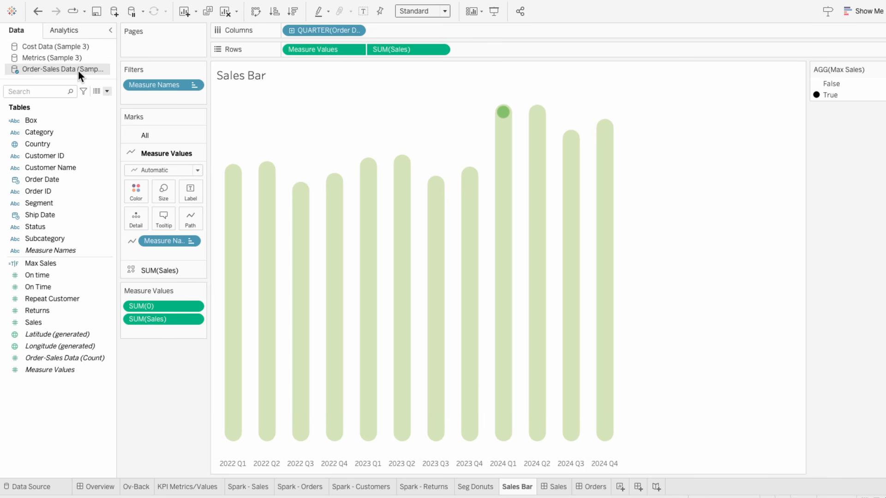
# Step: Add a new worksheet, place it directly after Sales Bar, and look through the Cost Data fields
pyautogui.click(620, 487)
pyautogui.moveTo(623, 489); pyautogui.dragTo(546, 490)
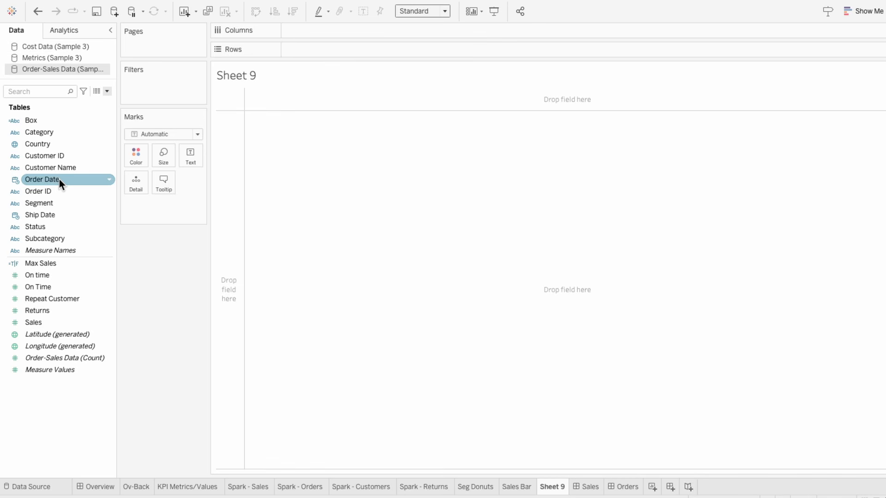
pyautogui.click(56, 46)
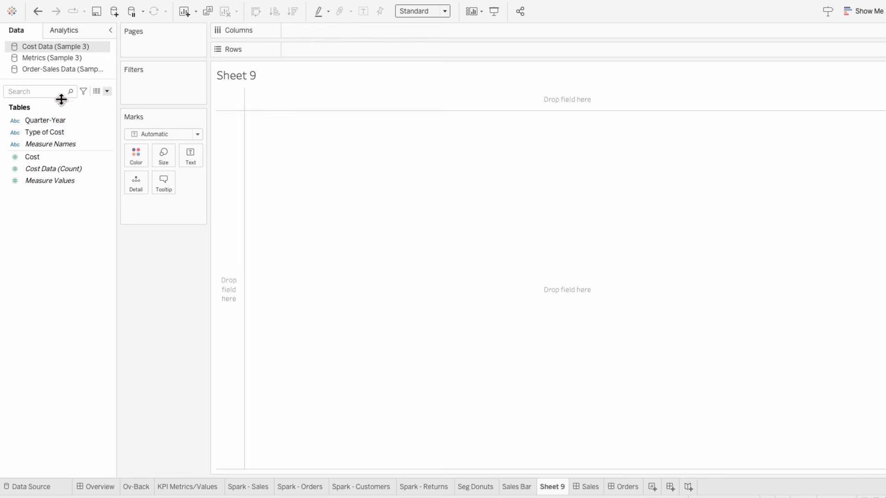
pyautogui.click(63, 69)
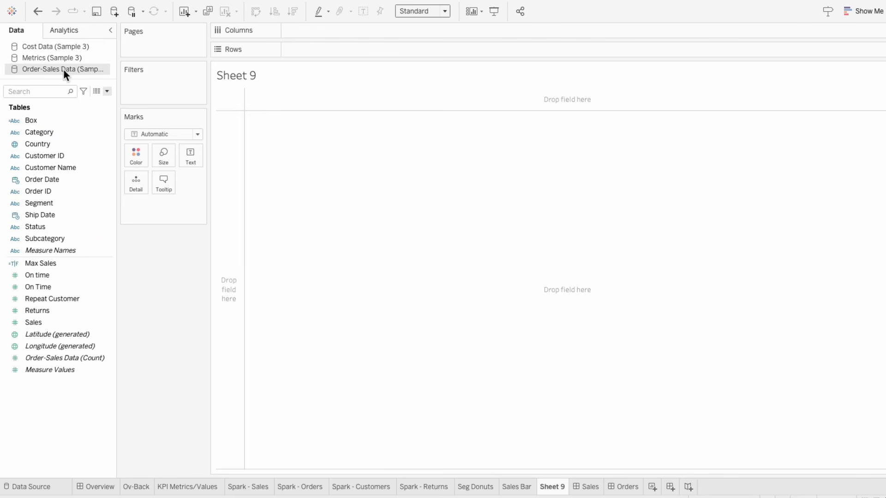
# Step: Create a calculated field Quarter - Year in Order-Sales Data as STR(YEAR([Order Date])) + " Q" + STR(QUARTER([Order Date]))
pyautogui.click(107, 91)
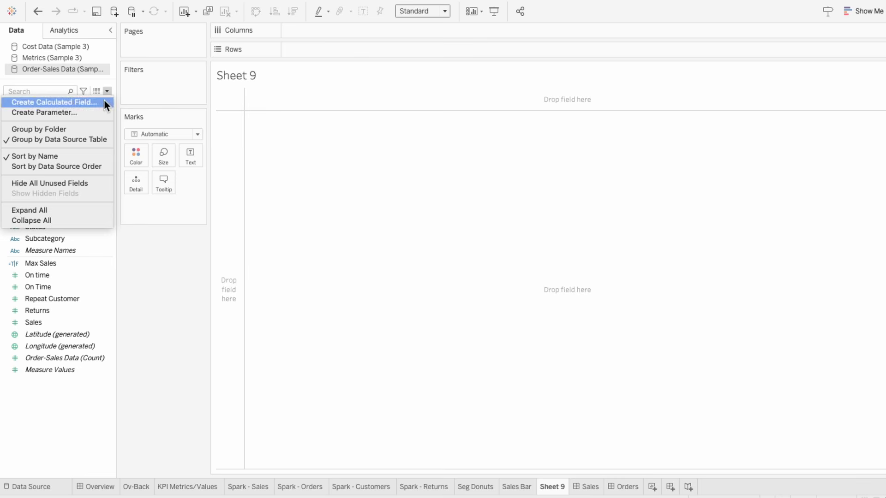
pyautogui.click(103, 100)
pyautogui.write('Quarter - Year')
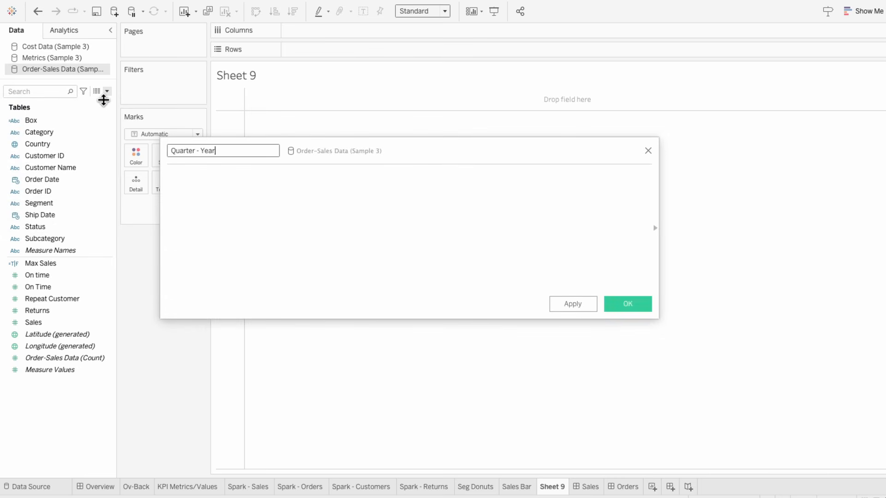
pyautogui.press('Tab')
pyautogui.write('STR(YEAR([order')
pyautogui.press('Return')
pyautogui.write('))')
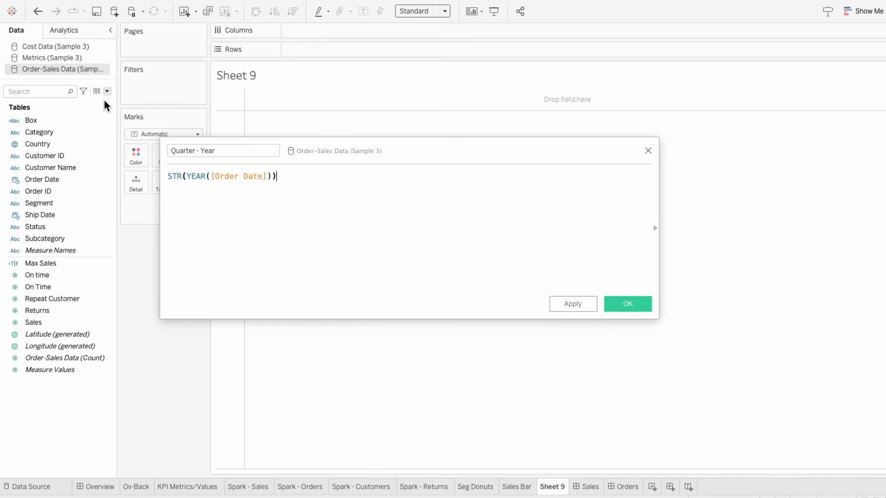
pyautogui.write(' + " Q" + STR(QUARTER(ord')
pyautogui.press('Return')
pyautogui.write('))')
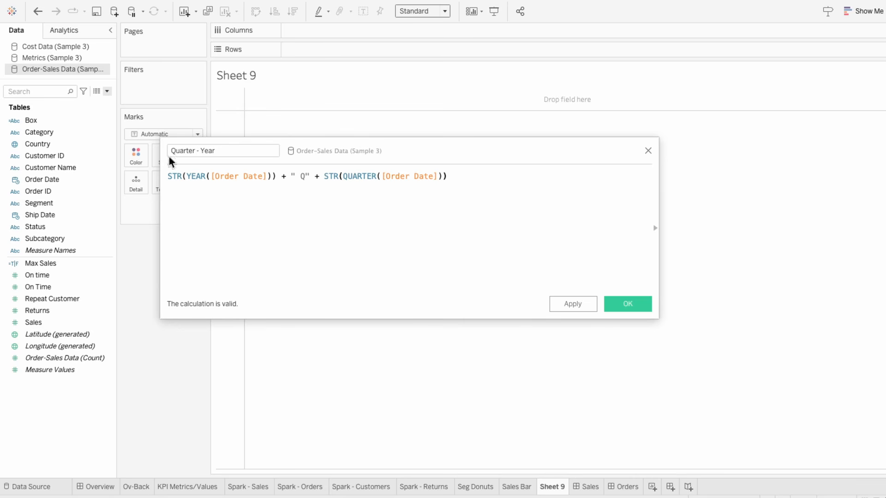
pyautogui.click(630, 309)
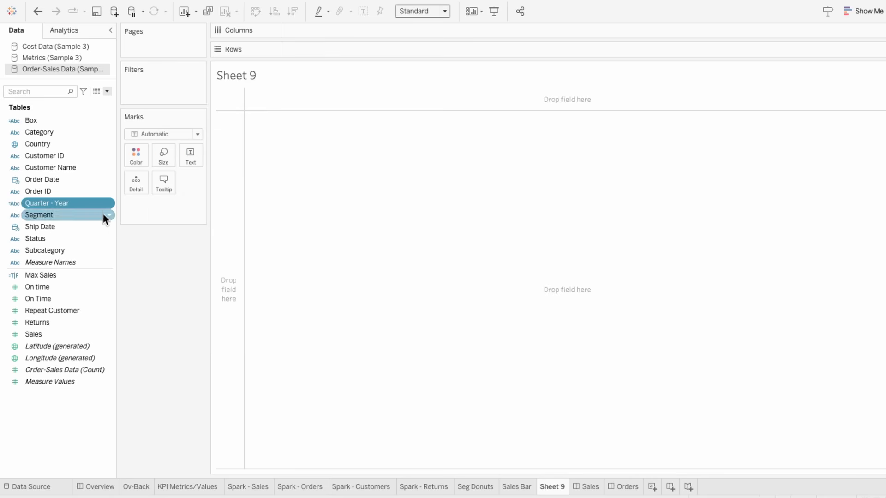
# Step: Preview the Quarter - Year values from Order-Sales Data and the Quarter-Year values from Cost Data on the sheet, undoing each placement
pyautogui.doubleClick(88, 206)
pyautogui.hotkey('ctrl', 'z')
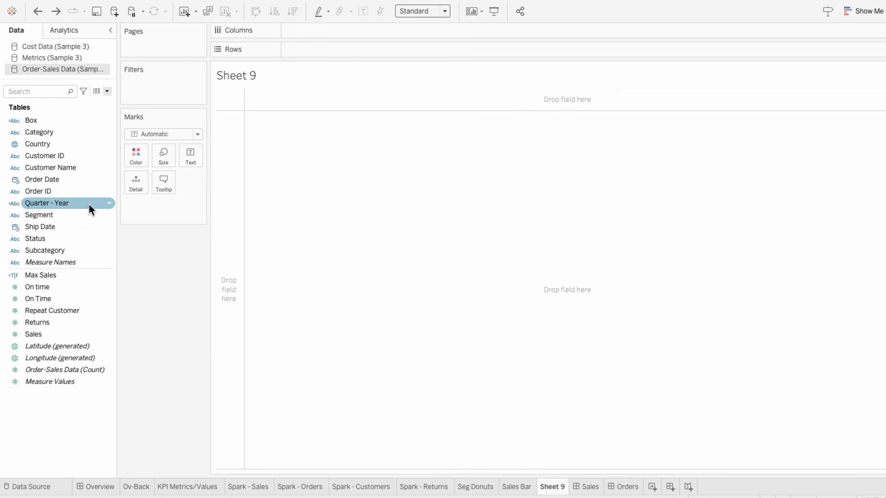
pyautogui.click(48, 48)
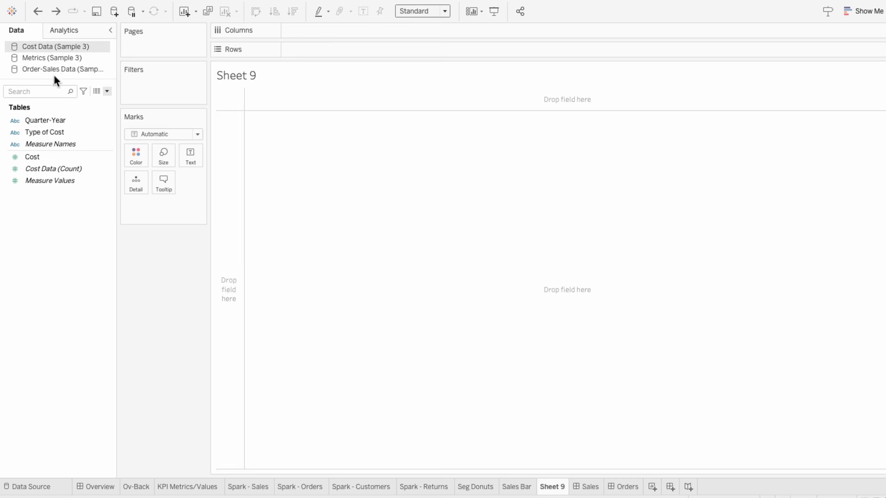
pyautogui.doubleClick(62, 119)
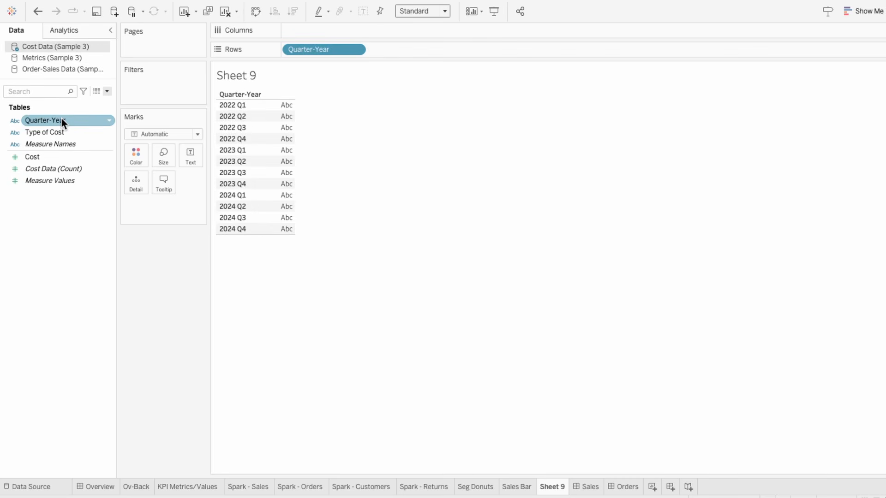
pyautogui.hotkey('ctrl', 'z')
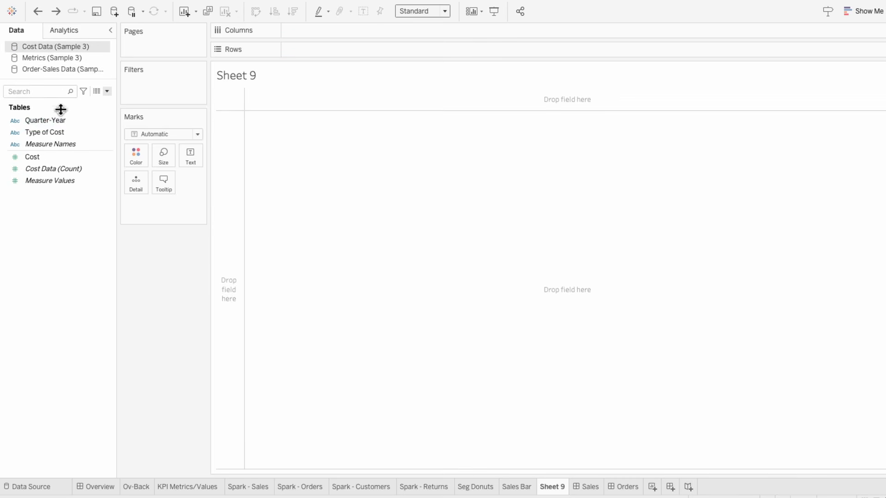
# Step: Define a custom blend relationship from Order-Sales Data to Cost Data, mapping Quarter - Year to Quarter-Year
pyautogui.click(56, 71)
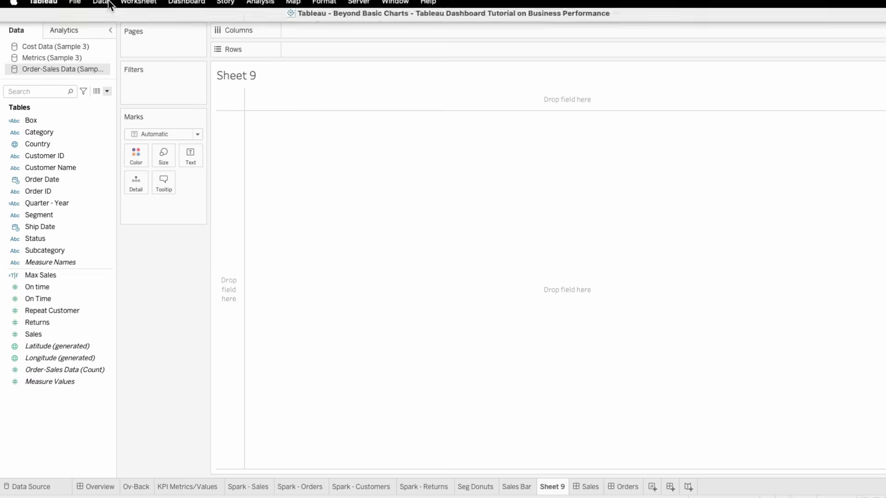
pyautogui.click(99, 6)
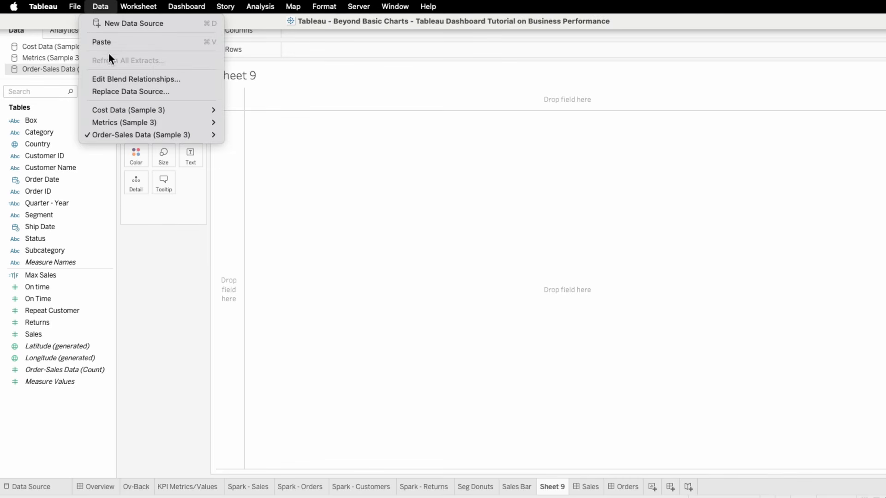
pyautogui.click(110, 80)
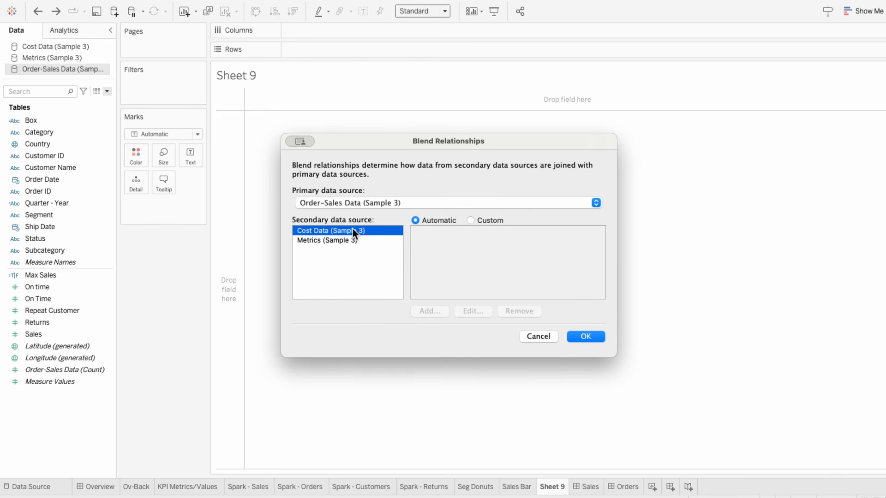
pyautogui.click(491, 220)
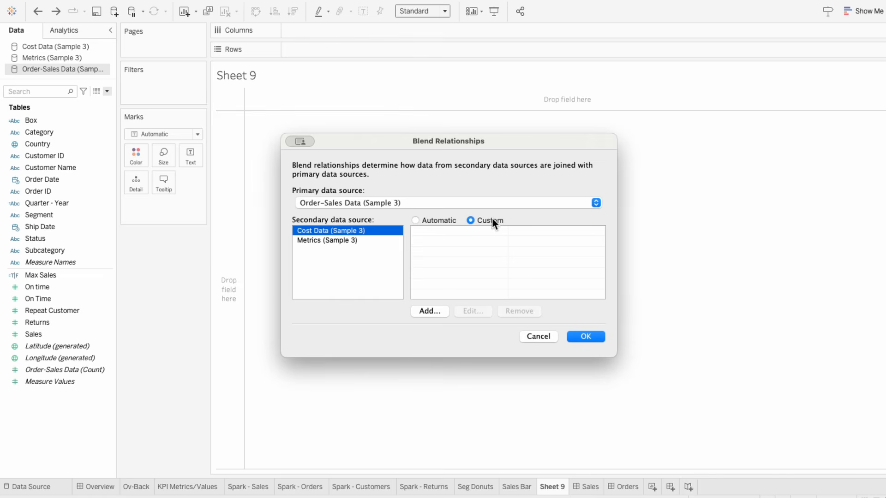
pyautogui.click(439, 311)
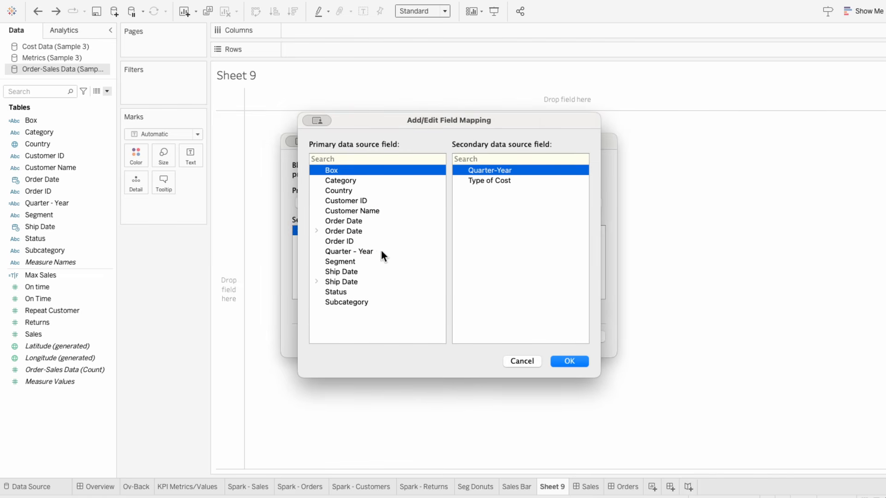
pyautogui.click(365, 252)
pyautogui.click(569, 361)
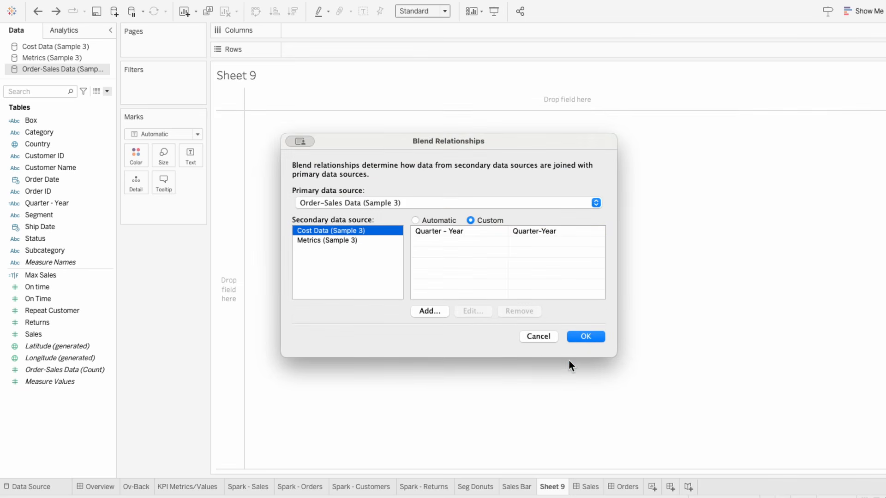
pyautogui.click(585, 337)
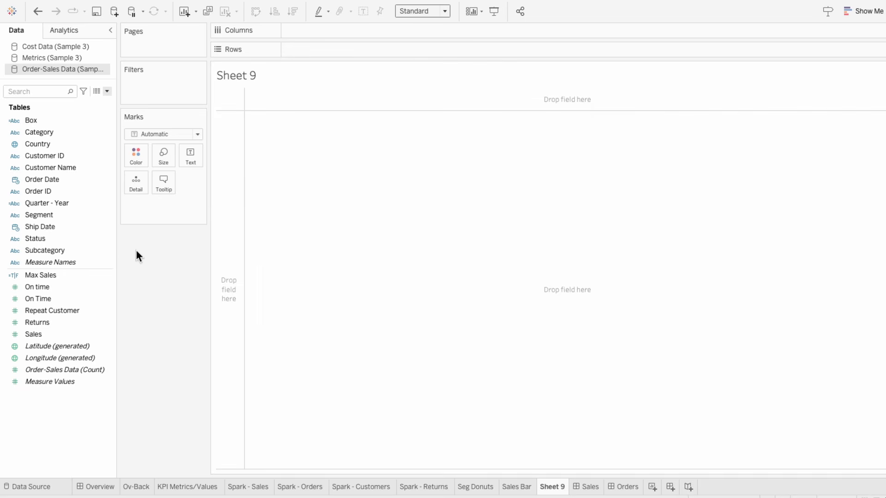
# Step: Try plotting Sales from Order-Sales Data together with Cost from Cost Data, and undo both placements
pyautogui.doubleClick(33, 335)
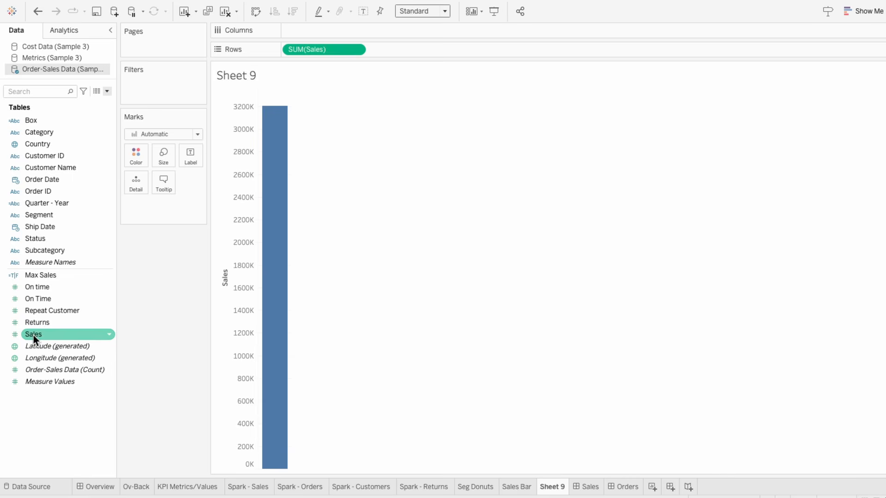
pyautogui.click(57, 47)
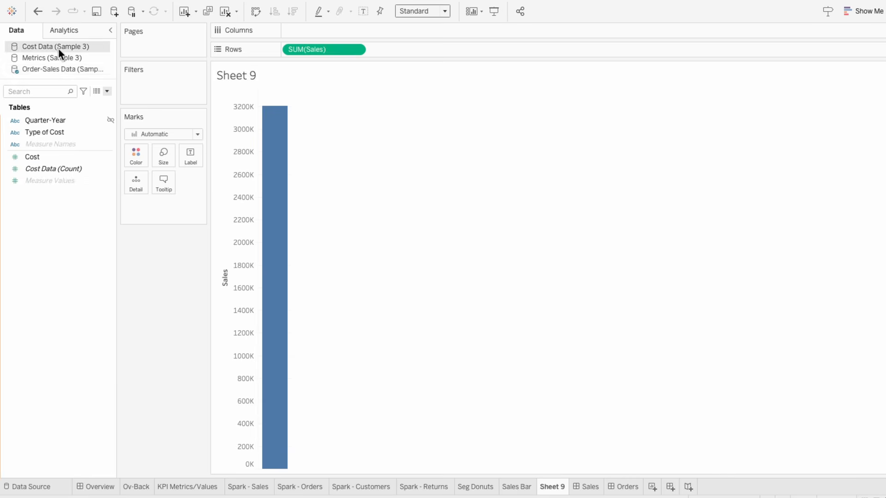
pyautogui.doubleClick(54, 157)
pyautogui.hotkey('ctrl', 'z')
pyautogui.hotkey('ctrl', 'z')
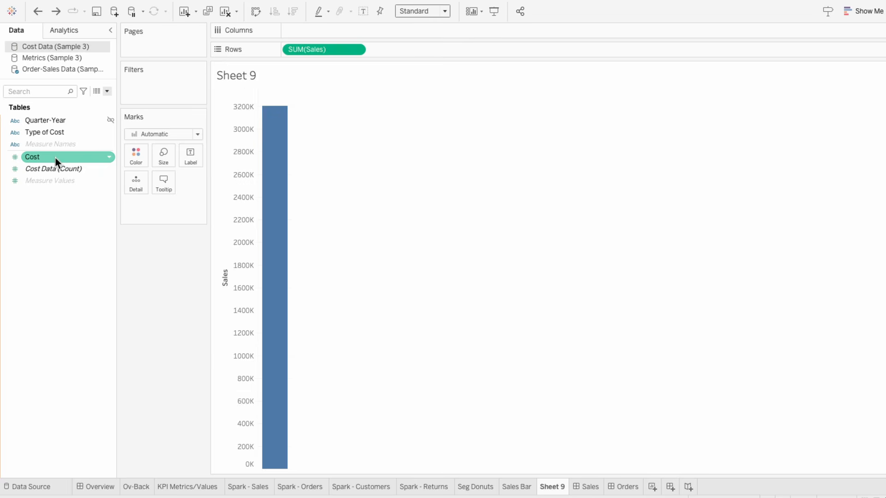
# Step: Draft an Order-Sales Data calculated field Net: {FIXED [Quarter - Year]: SUM([Sales])} - {FIXED [Quarter - Year]: SUM([Cost Data (Sample 3)].[Cost])}
pyautogui.click(43, 69)
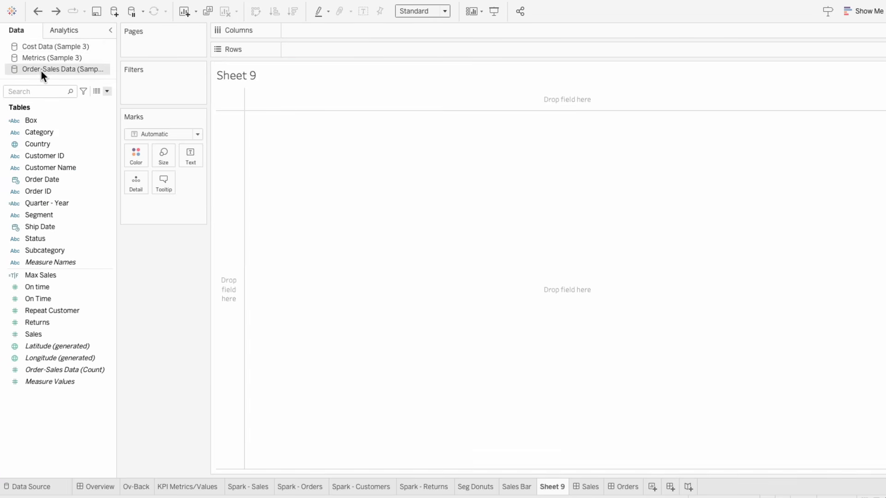
pyautogui.click(107, 91)
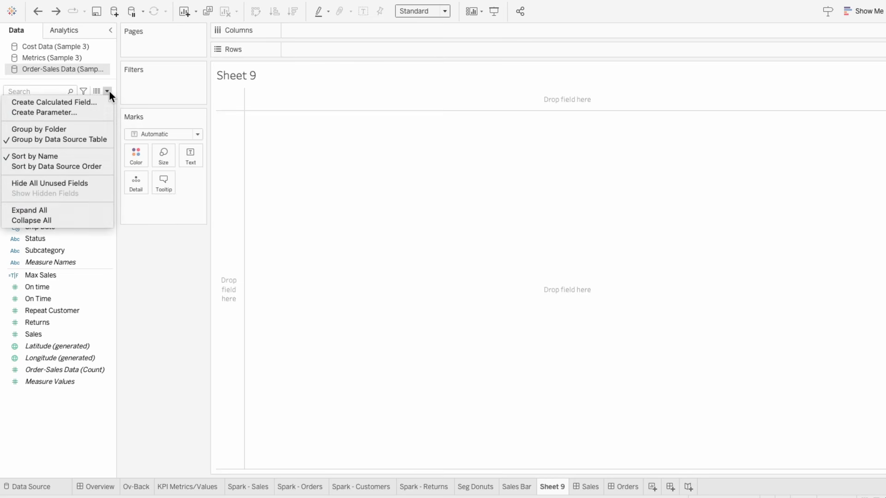
pyautogui.click(105, 98)
pyautogui.write('Net')
pyautogui.press('Tab')
pyautogui.write('{FIXED [Quarter - Year]: SUM([Sales])}  - {FIXED [Quarter - Year]: SUM([Cost Data (Sample 3)].[Cost])}')
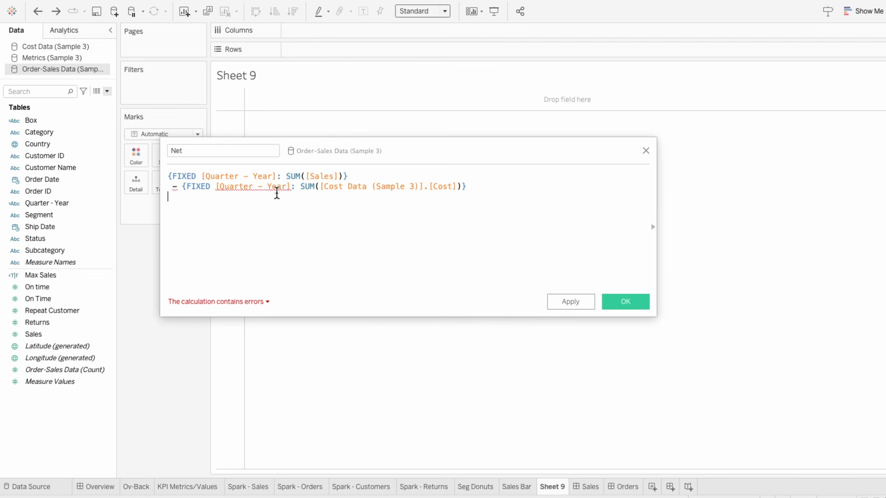
# Step: Check the calculation errors and try replacing the cost term's dimension with ATTR([Cost Data (Sample 3)].[Quarter-Year])
pyautogui.click(255, 302)
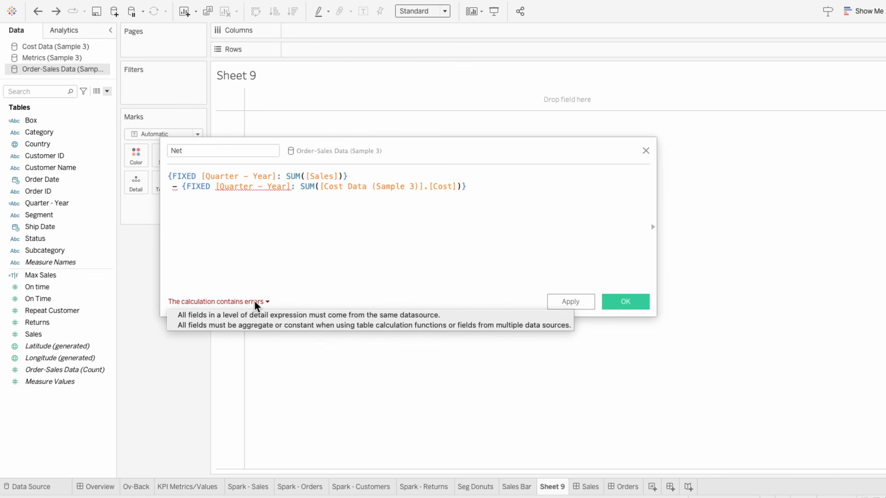
pyautogui.doubleClick(262, 184)
pyautogui.write('q')
pyautogui.press('Down')
pyautogui.press('Down')
pyautogui.press('Down')
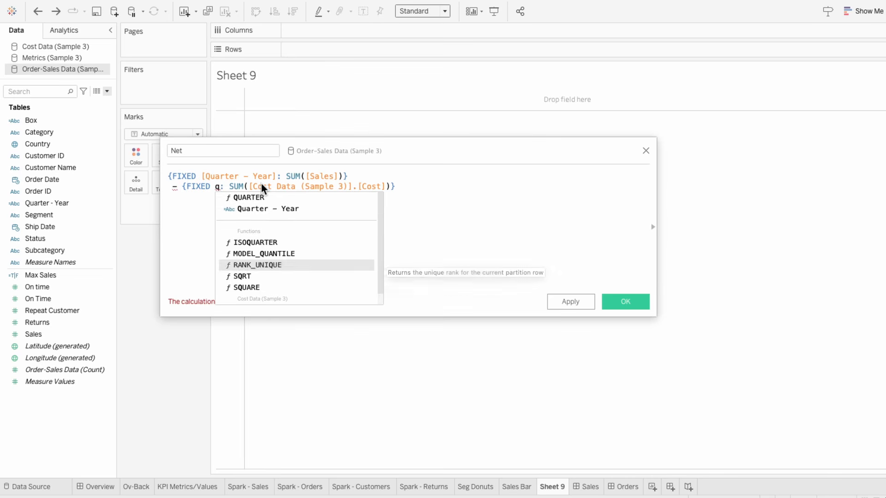
pyautogui.press('Down')
pyautogui.press('Down')
pyautogui.press('Down')
pyautogui.press('Return')
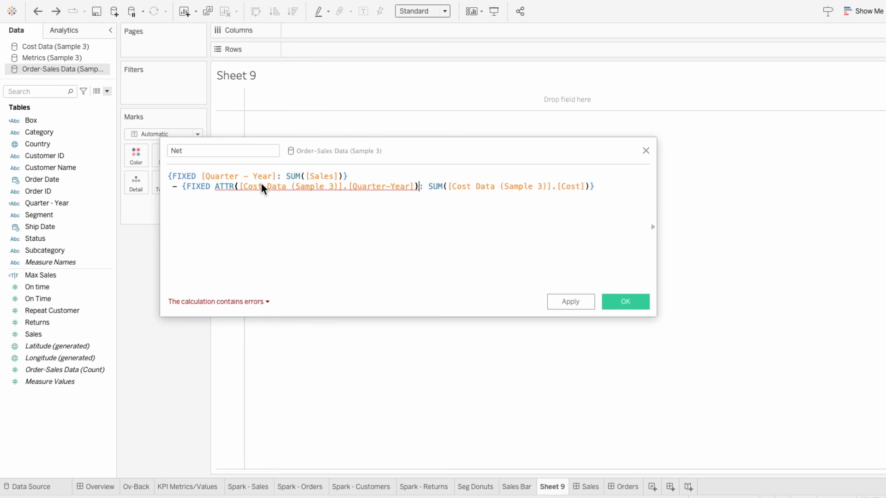
pyautogui.click(252, 301)
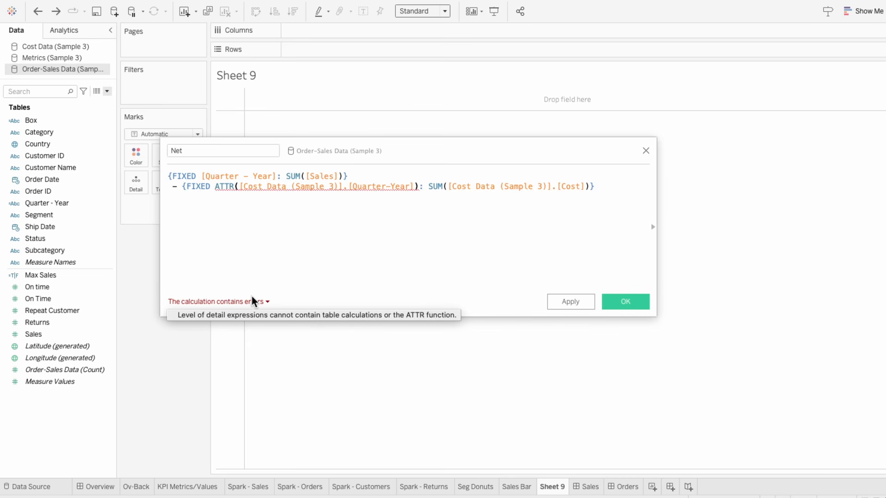
pyautogui.click(251, 296)
# Step: Remove the cost term from the formula, rename the field Sales - Quarter Total, and save the calculation
pyautogui.moveTo(614, 192); pyautogui.dragTo(148, 185)
pyautogui.press('BackSpace')
pyautogui.press('BackSpace')
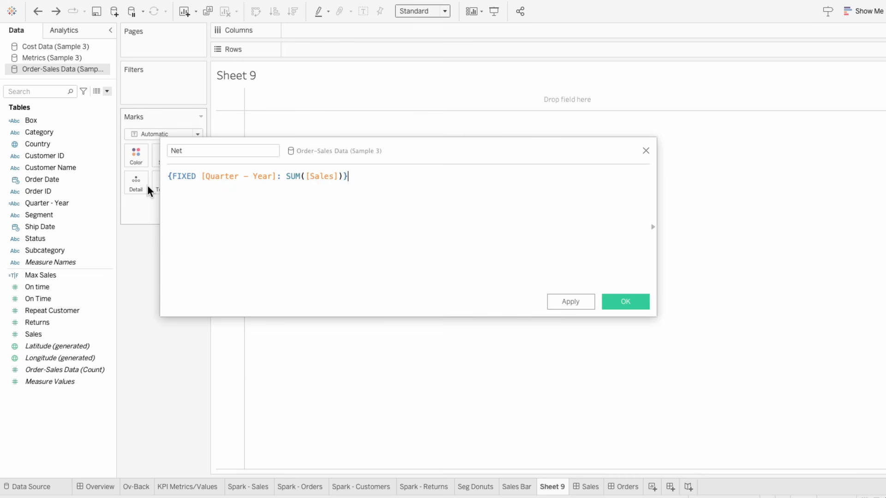
pyautogui.doubleClick(187, 153)
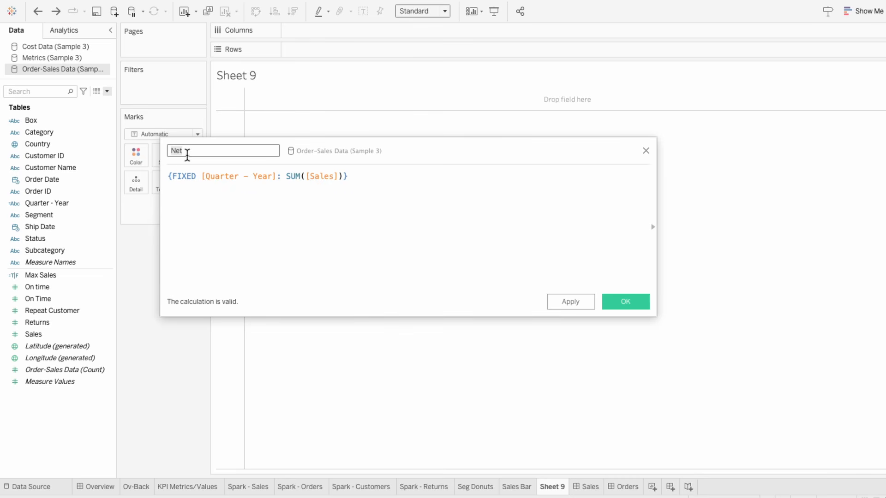
pyautogui.write('Sales - Quarter Total')
pyautogui.click(620, 300)
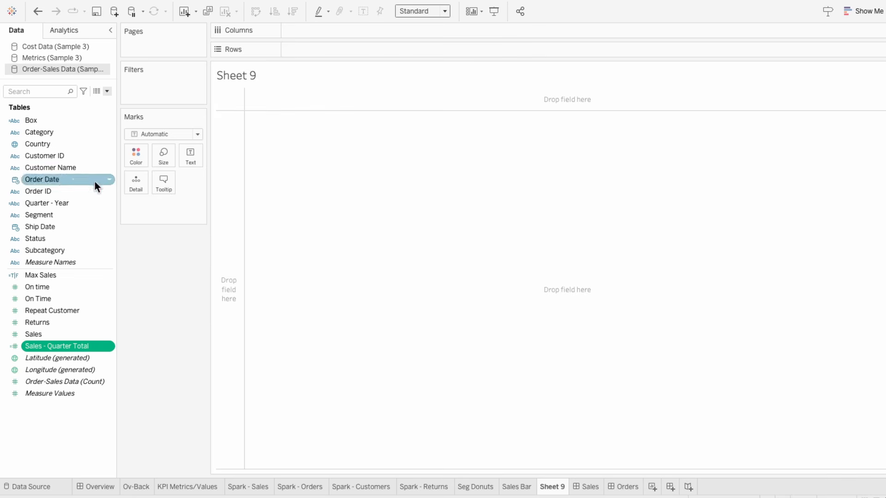
# Step: Create a calculated field Cost - Quarter Total in Cost Data with the formula {FIXED [Quarter-Year]: SUM([Cost])}
pyautogui.click(63, 47)
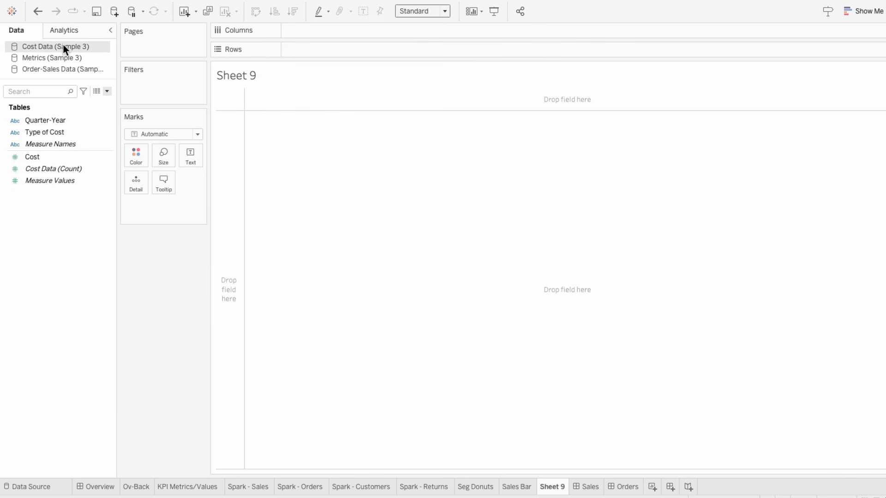
pyautogui.click(106, 92)
pyautogui.click(104, 101)
pyautogui.write('Cost - Quarter Total')
pyautogui.press('Tab')
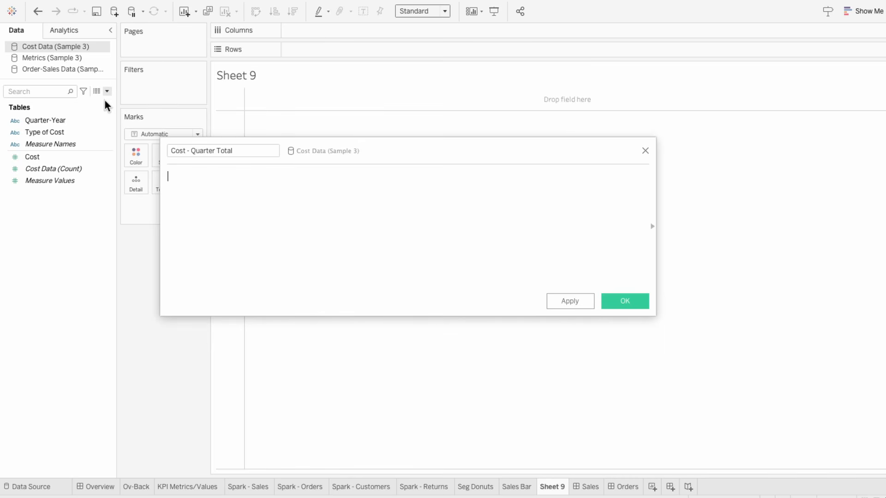
pyautogui.write('{FIXED quar')
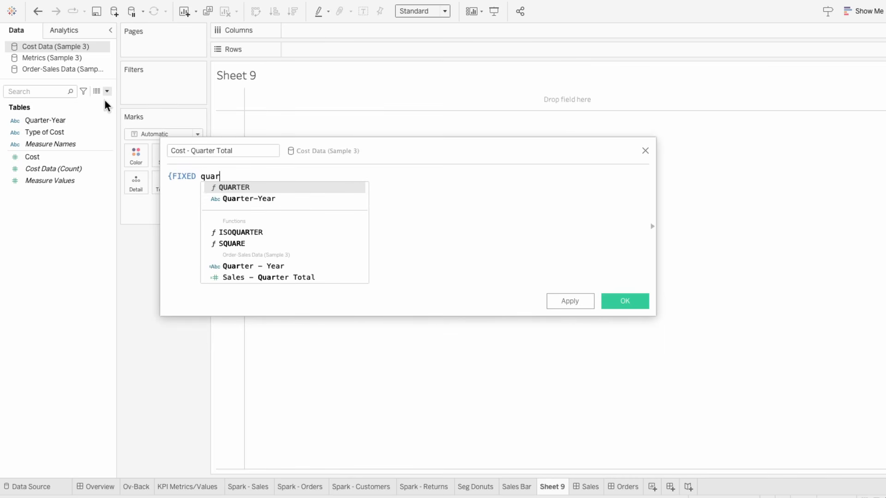
pyautogui.press('Down')
pyautogui.press('Return')
pyautogui.write(': S')
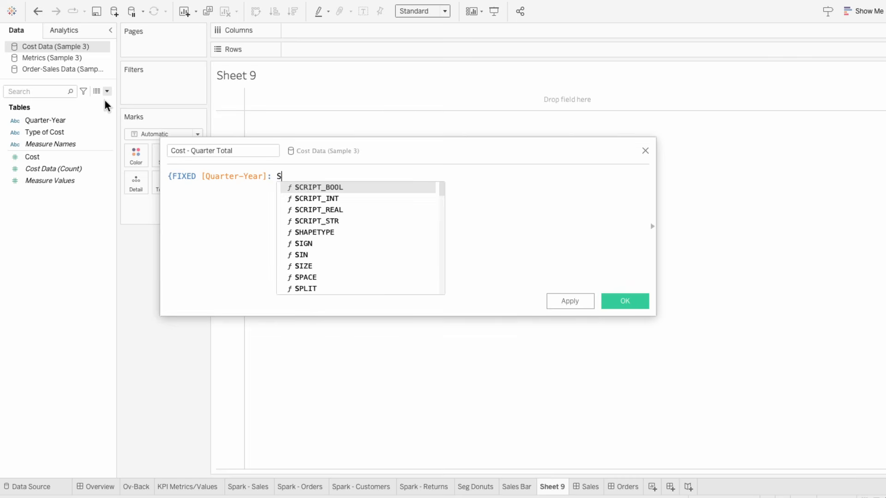
pyautogui.write('UM(co')
pyautogui.press('Return')
pyautogui.write(')}')
pyautogui.click(619, 301)
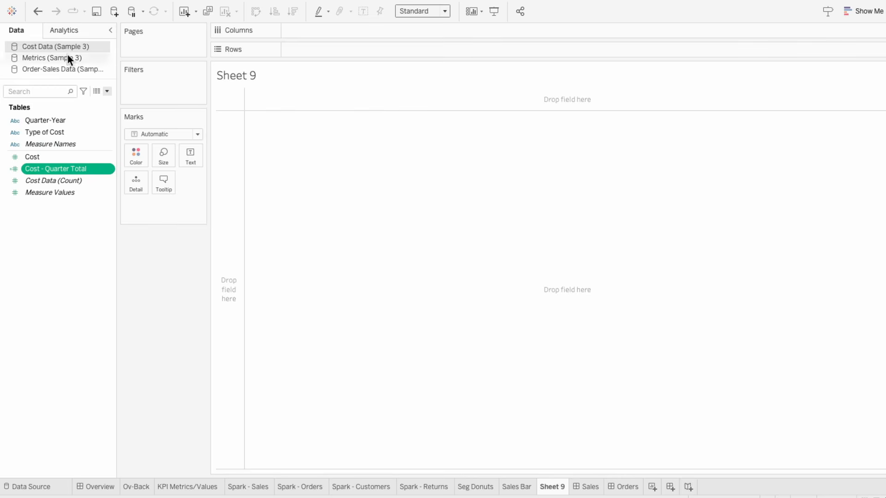
# Step: Draft an Order-Sales Data calculated field Net: [Sales - Quarter Total] - SUM([Cost Data (Sample 3)].[Cost - Quarter Total])
pyautogui.click(69, 68)
pyautogui.click(107, 91)
pyautogui.click(101, 103)
pyautogui.write('Net')
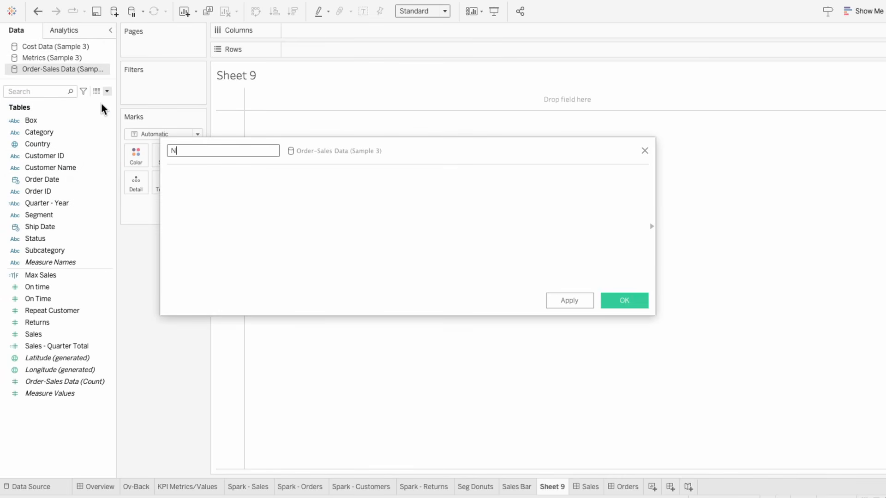
pyautogui.press('Tab')
pyautogui.write('sales')
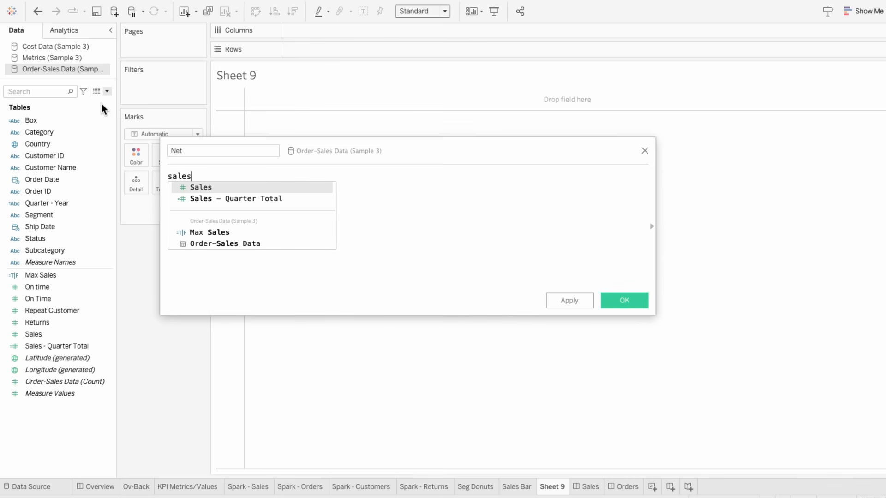
pyautogui.press('Down')
pyautogui.press('Return')
pyautogui.write('- ')
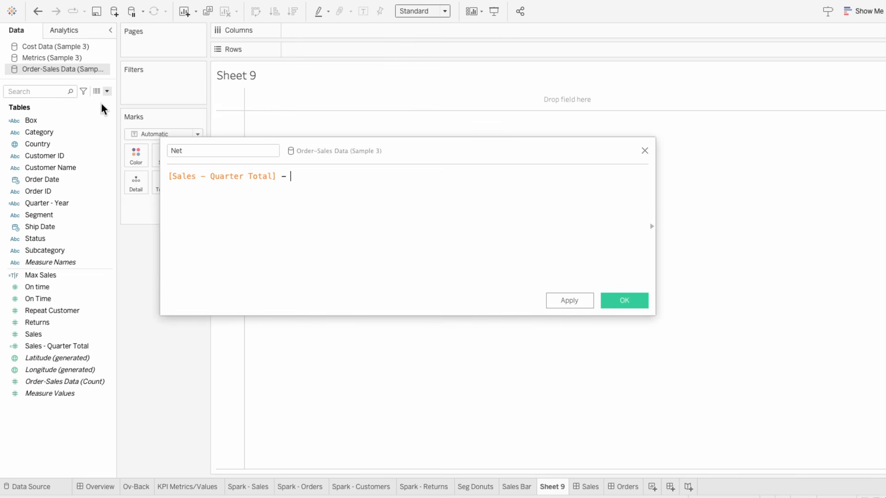
pyautogui.write('cost')
pyautogui.press('Down')
pyautogui.press('Down')
pyautogui.press('Up')
pyautogui.press('Return')
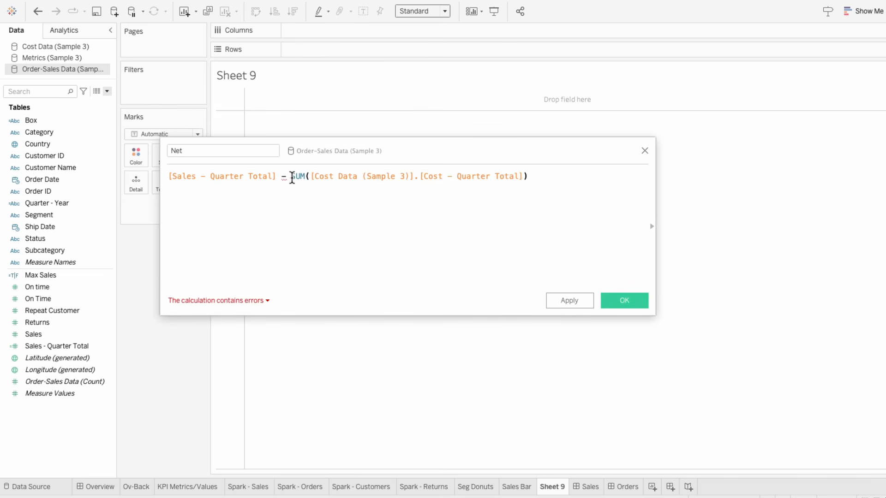
# Step: Wrap the sales term of the Net formula in SUM() and save the calculation
pyautogui.moveTo(283, 174)
pyautogui.press('Home')
pyautogui.write('SUM(')
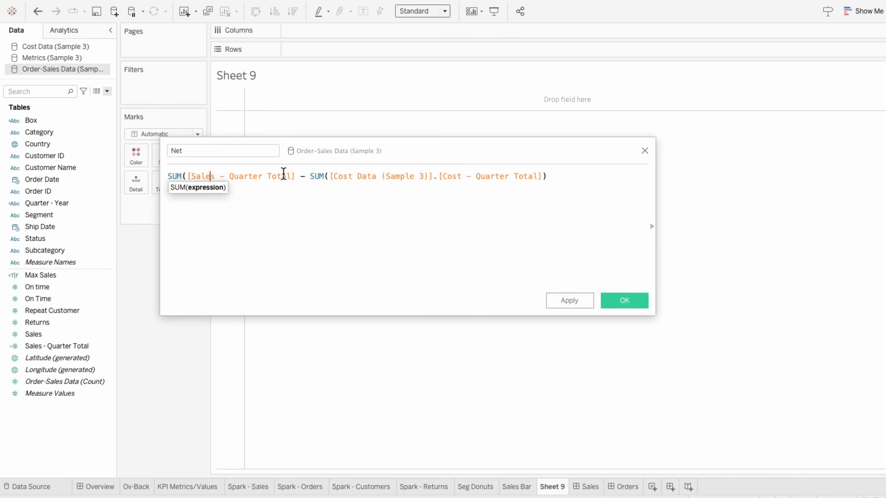
pyautogui.write(')')
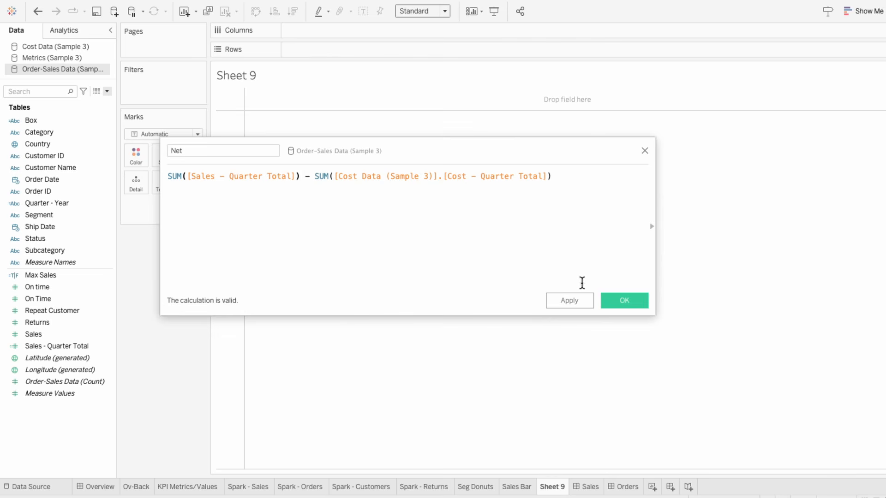
pyautogui.click(612, 301)
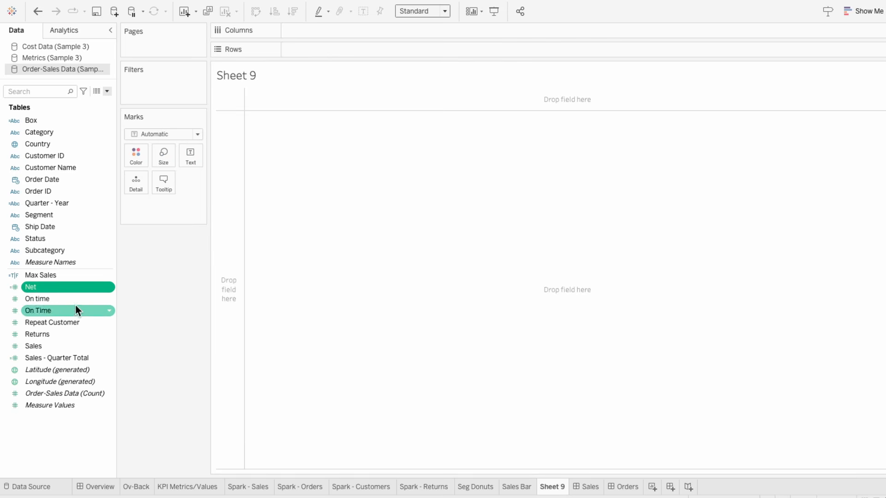
# Step: Plot Sales - Quarter Total and Net as row measures by Quarter - Year across the columns
pyautogui.doubleClick(74, 357)
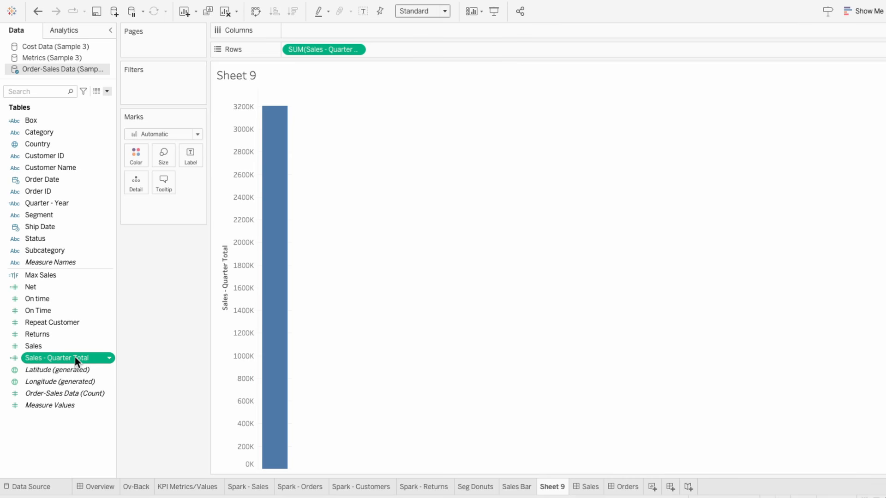
pyautogui.click(67, 290)
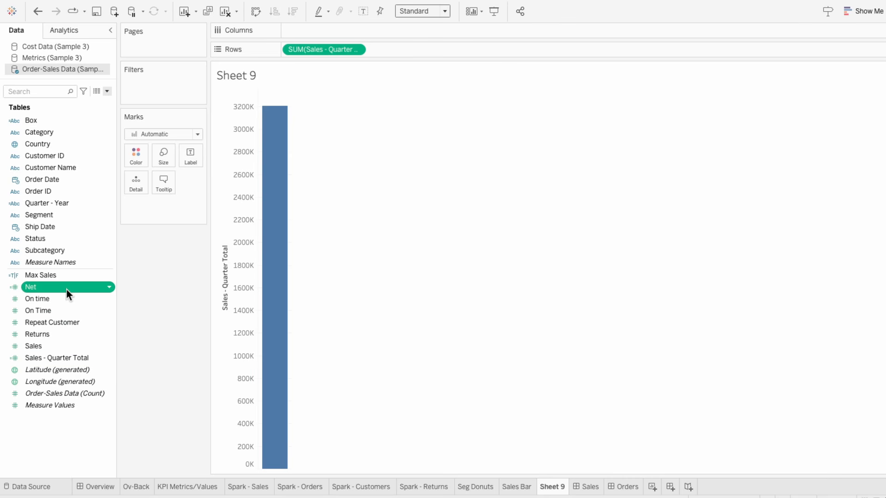
pyautogui.moveTo(69, 288); pyautogui.dragTo(411, 46)
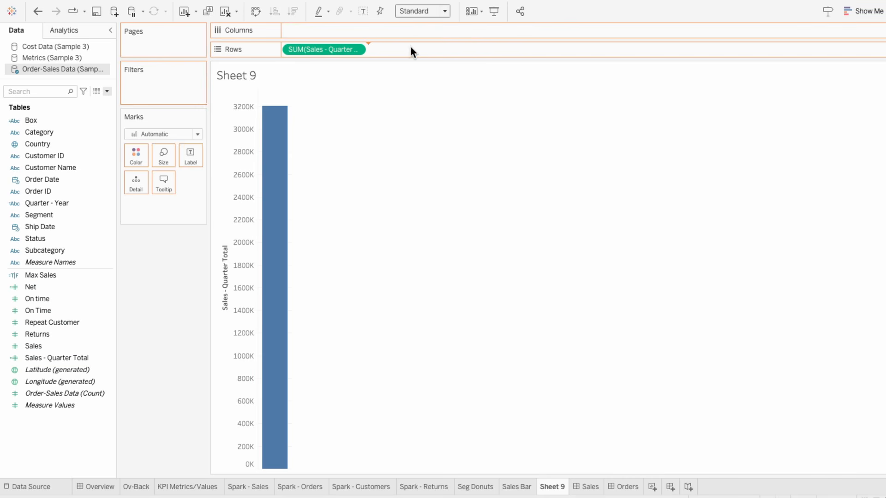
pyautogui.moveTo(45, 202); pyautogui.dragTo(340, 27)
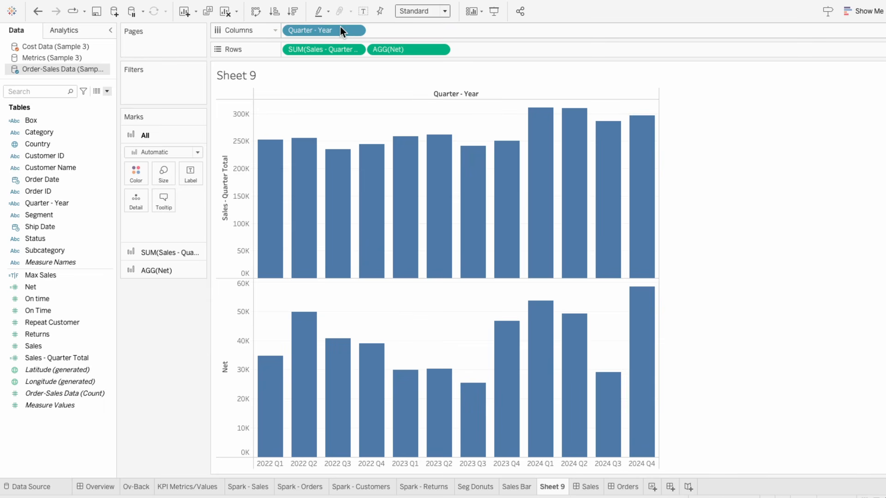
# Step: Add Cost - Quarter Total from Cost Data to the rows for comparison, and remove it again
pyautogui.click(58, 46)
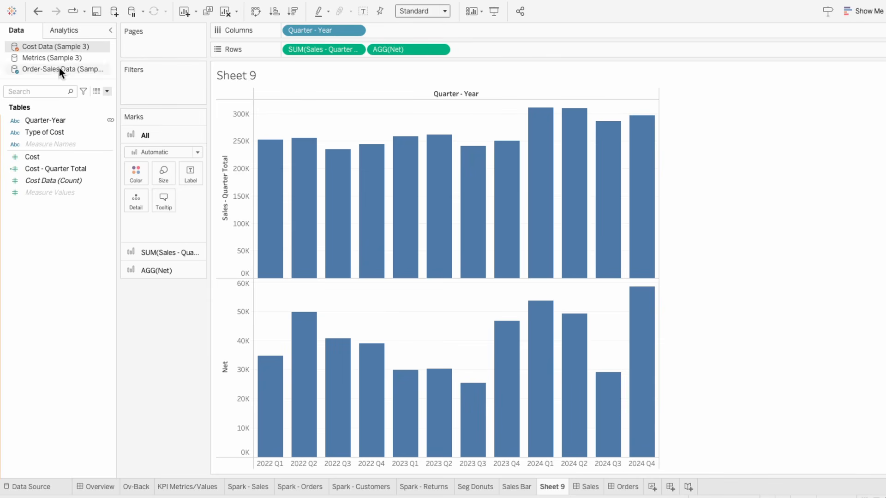
pyautogui.moveTo(51, 169); pyautogui.dragTo(481, 51)
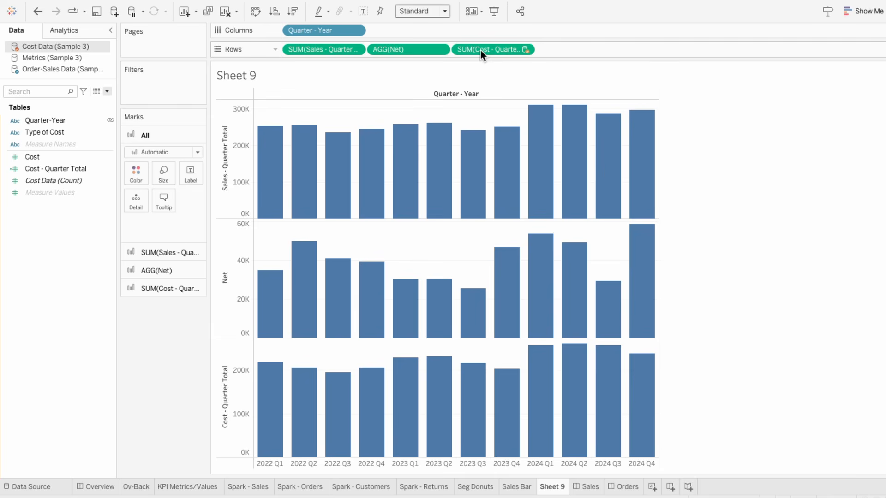
pyautogui.click(480, 51)
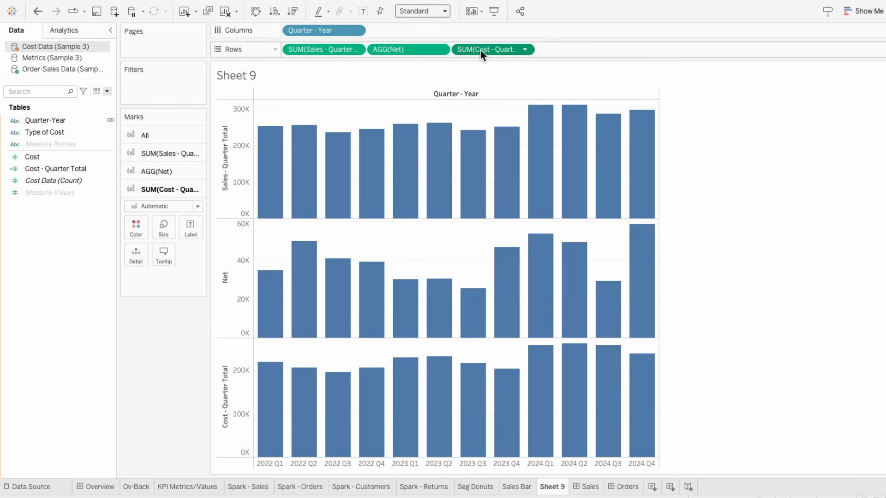
pyautogui.press('Delete')
# Step: Remove Sales - Quarter Total and convert the Net chart to a text table with the quarters across the columns
pyautogui.click(334, 47)
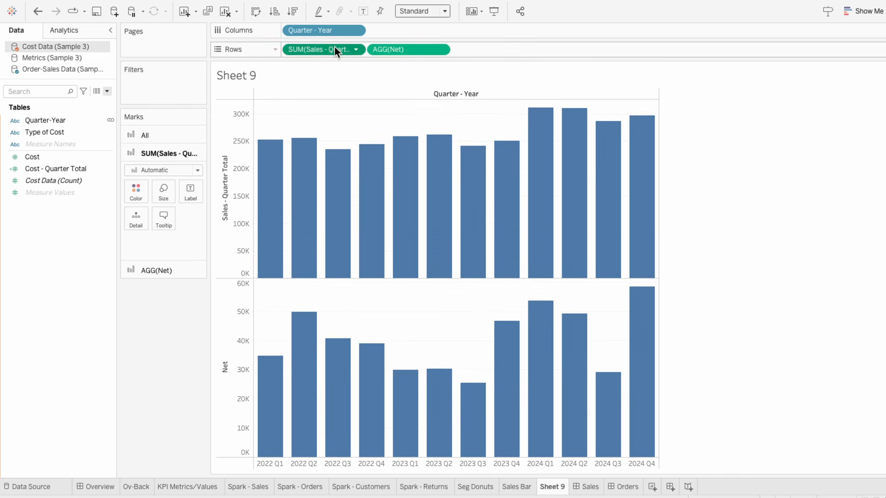
pyautogui.press('Delete')
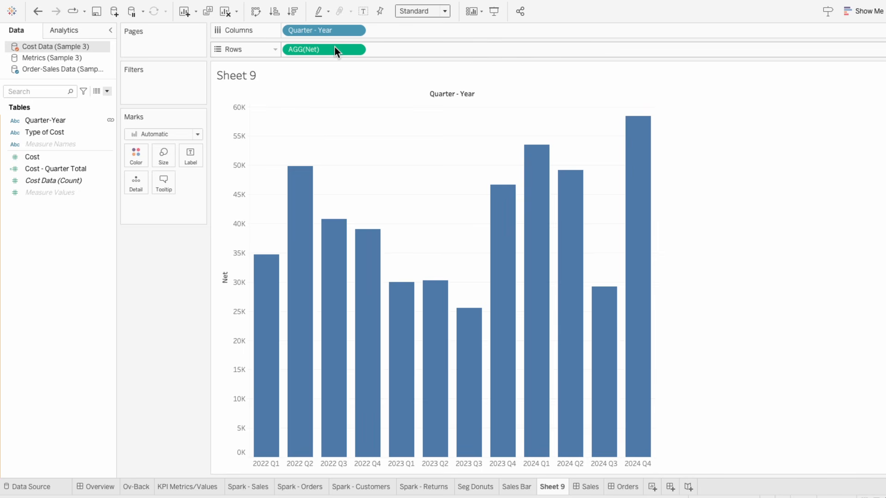
pyautogui.click(863, 12)
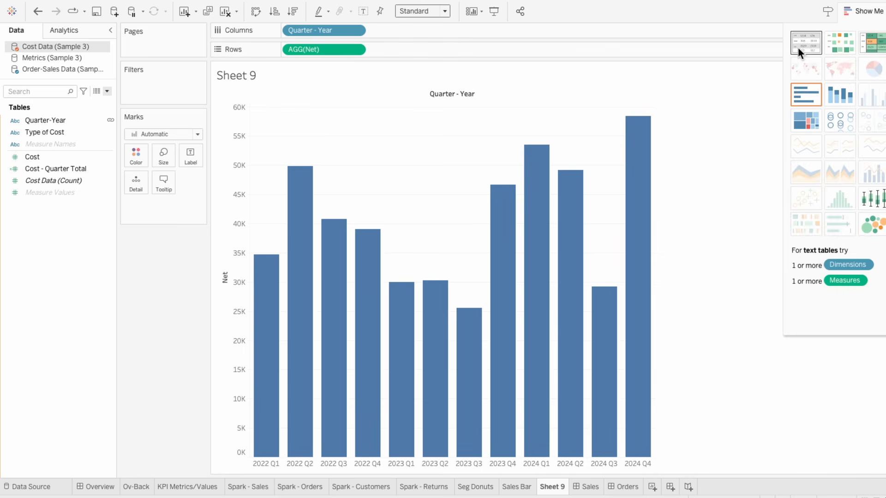
pyautogui.click(798, 48)
pyautogui.click(860, 13)
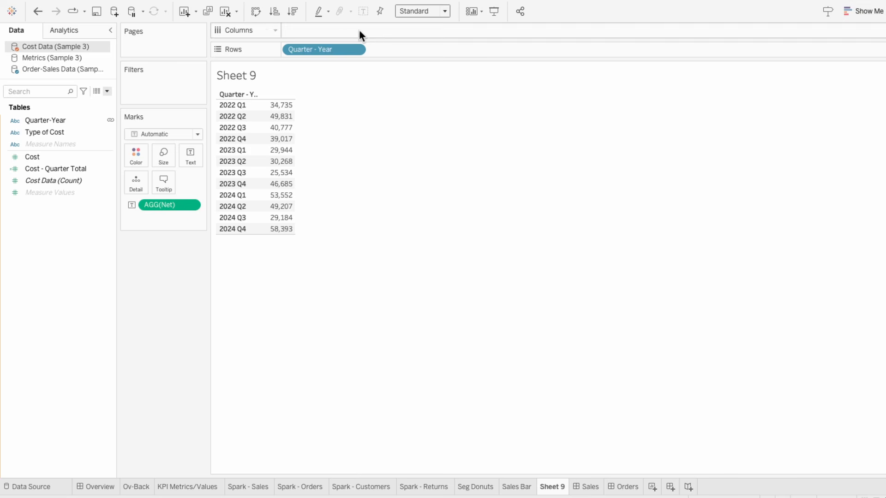
pyautogui.click(256, 11)
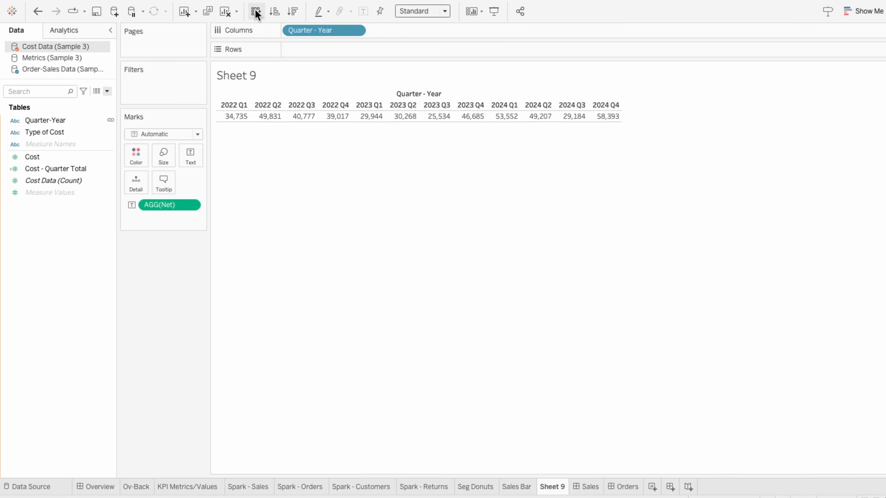
# Step: Hide the Quarter - Year headers and set the worksheet shading to None
pyautogui.rightClick(272, 105)
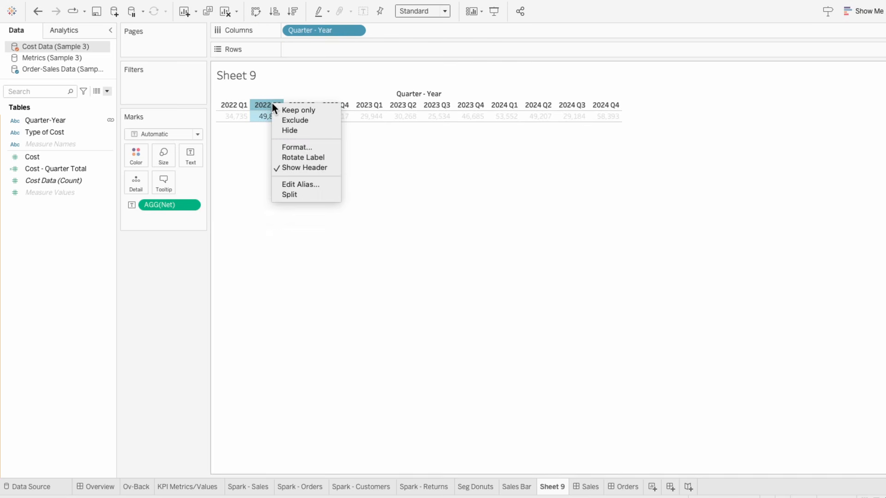
pyautogui.click(288, 167)
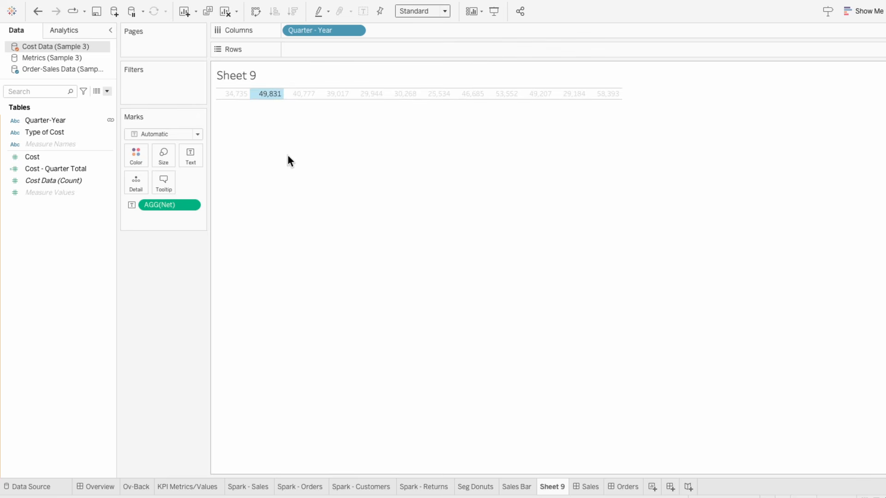
pyautogui.rightClick(273, 94)
pyautogui.click(284, 138)
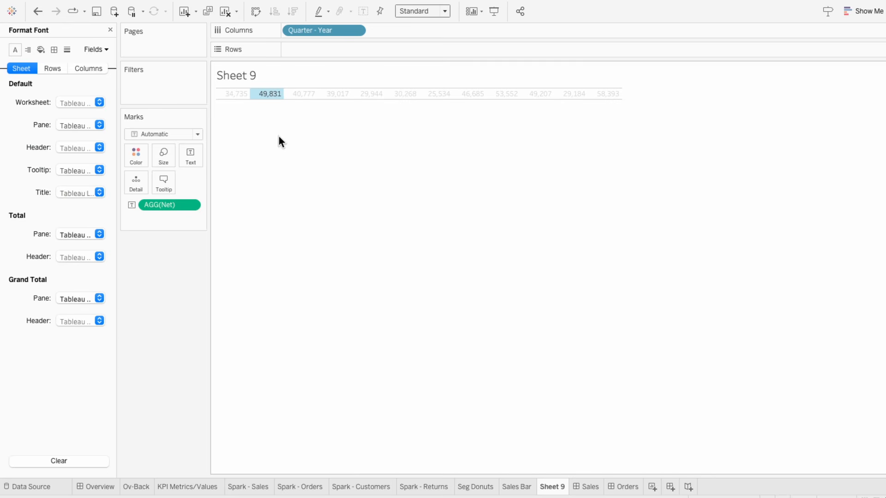
pyautogui.click(41, 50)
pyautogui.click(75, 103)
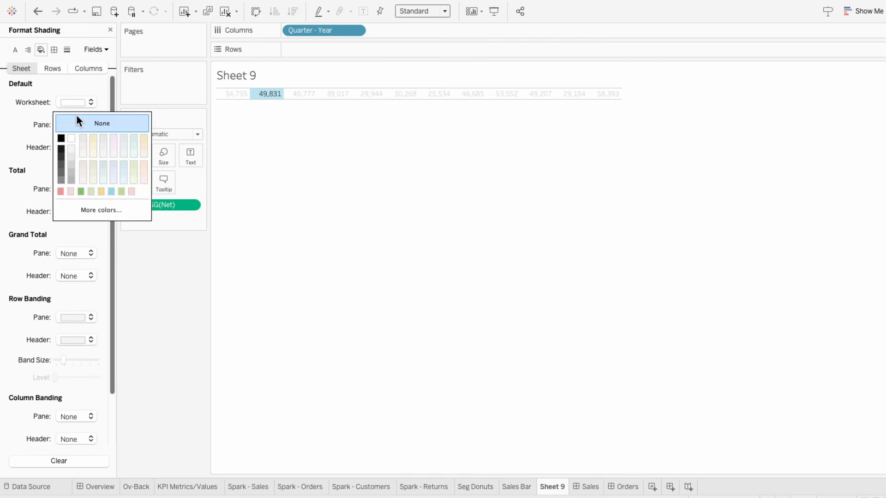
pyautogui.click(65, 99)
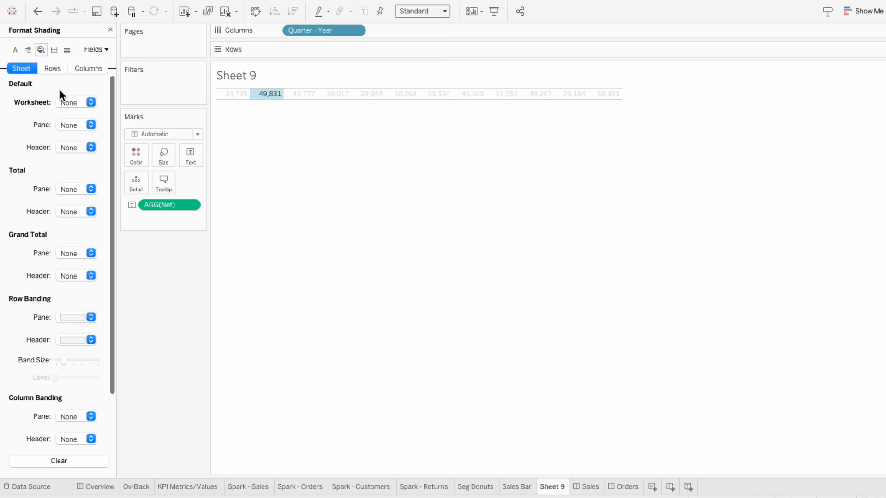
# Step: Set the row divider's pane border to None and close the formatting options
pyautogui.click(56, 49)
pyautogui.click(75, 318)
pyautogui.click(92, 336)
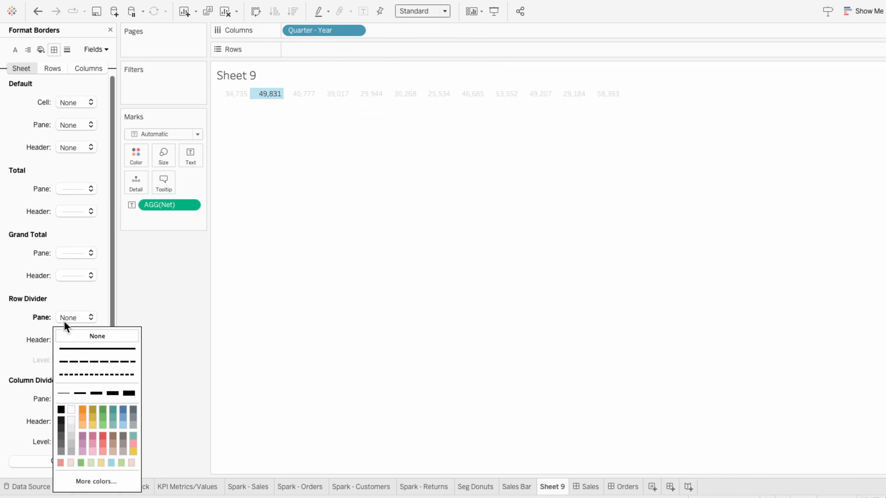
pyautogui.click(110, 30)
# Step: Format the Net values as custom currency with 0 decimal places and display units of Thousands (K)
pyautogui.rightClick(153, 201)
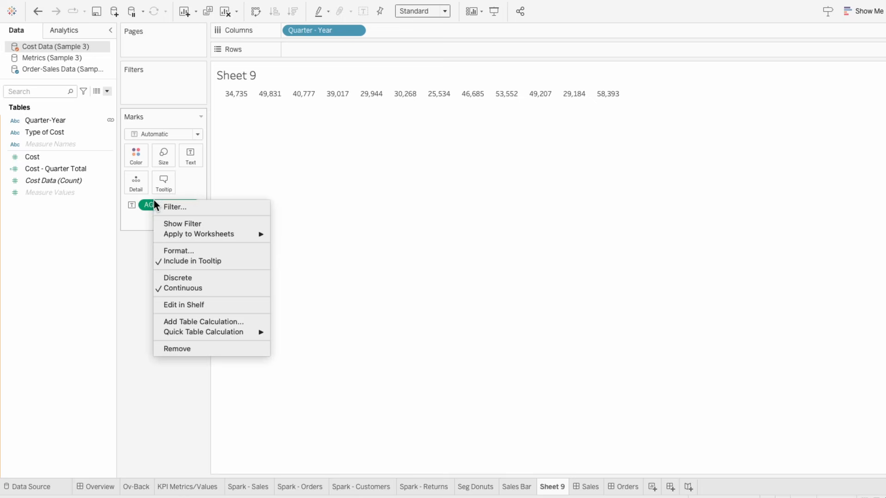
pyautogui.click(176, 250)
pyautogui.click(78, 148)
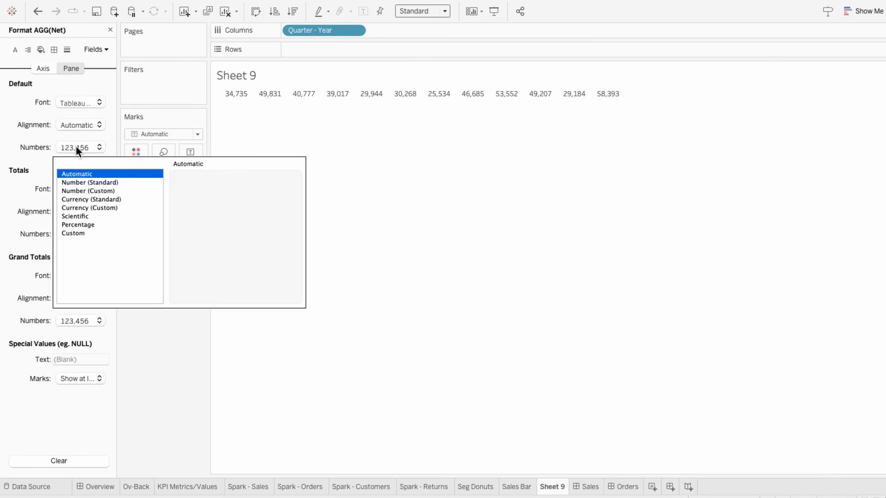
pyautogui.click(89, 207)
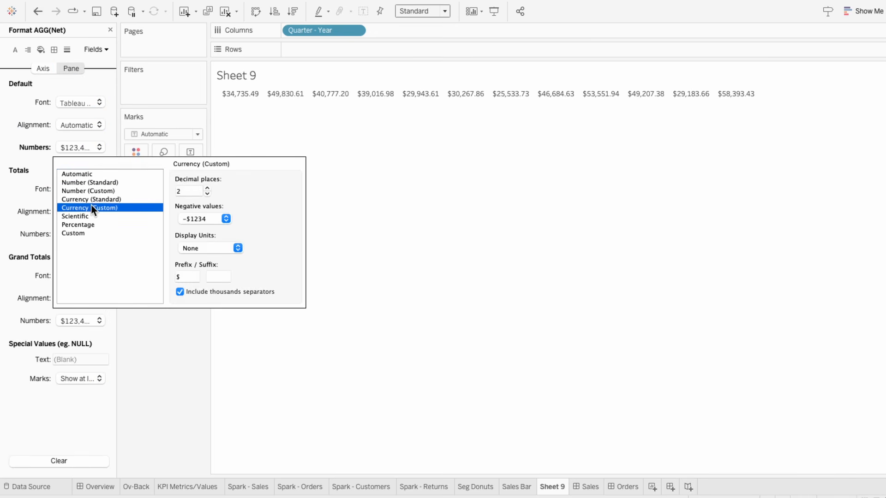
pyautogui.click(207, 195)
pyautogui.click(207, 194)
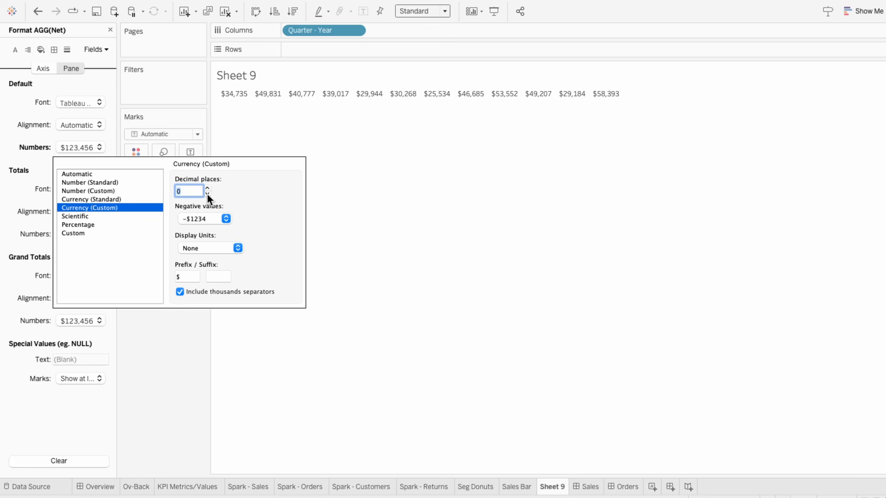
pyautogui.click(210, 248)
pyautogui.click(212, 255)
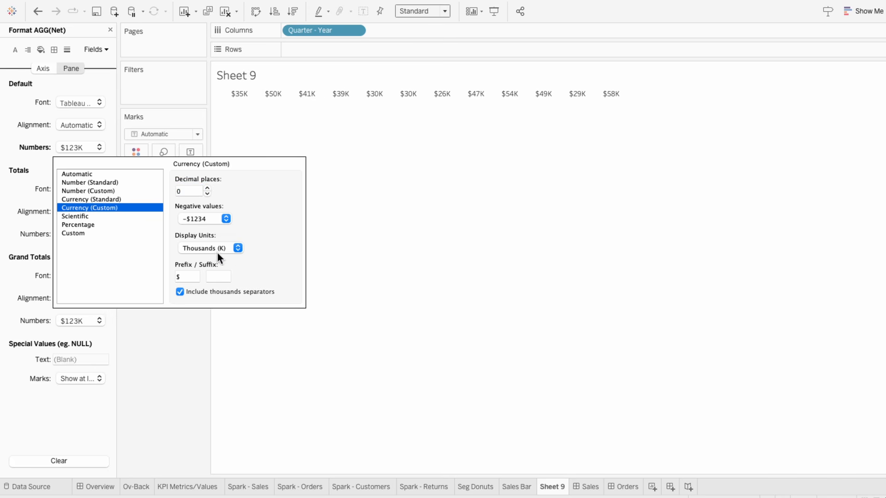
# Step: Rename the quarterly net values worksheet as Net, check the Sales Bar sheet, and return to Net
pyautogui.click(425, 316)
pyautogui.doubleClick(552, 486)
pyautogui.write('Net')
pyautogui.press('Return')
pyautogui.click(524, 488)
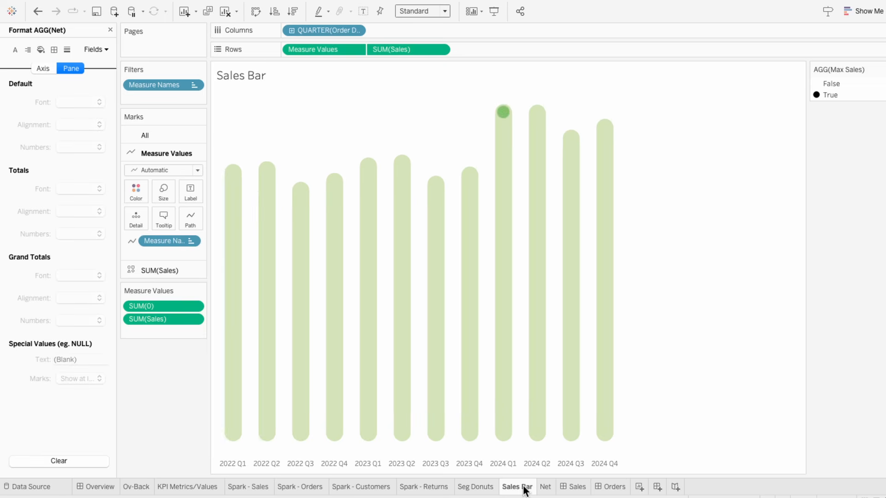
pyautogui.click(543, 491)
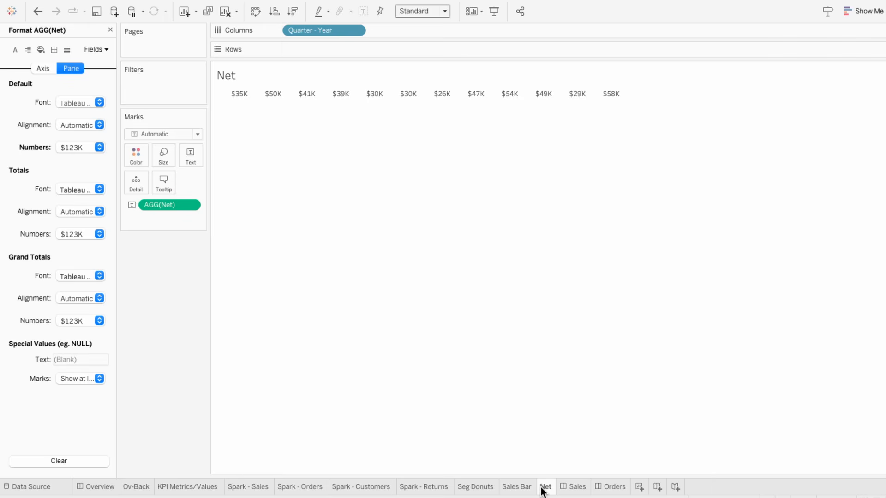
# Step: Add a new worksheet directly after Net and name it Cost Bar
pyautogui.click(640, 487)
pyautogui.moveTo(645, 487); pyautogui.dragTo(567, 488)
pyautogui.doubleClick(569, 486)
pyautogui.write('Cost Bar')
pyautogui.press('Return')
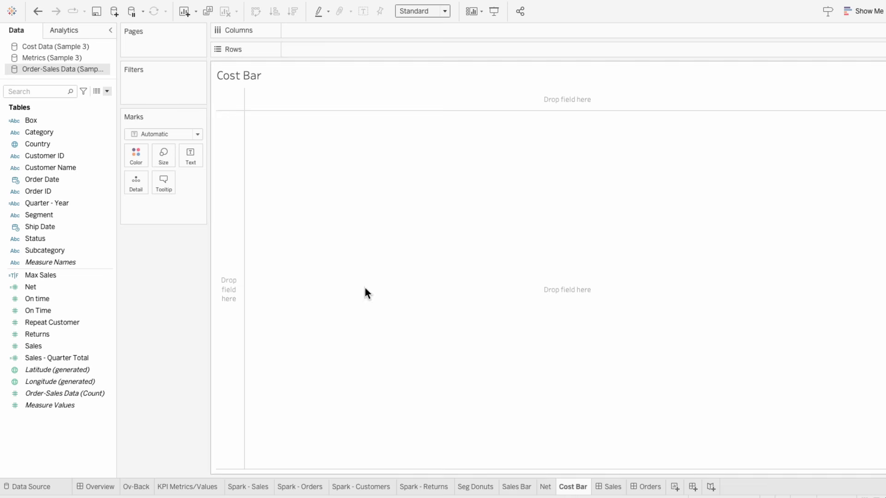
# Step: From the Cost Data (Sample 3) source, place Quarter-Year on Columns and Measure Values followed by Cost on Rows
pyautogui.click(53, 47)
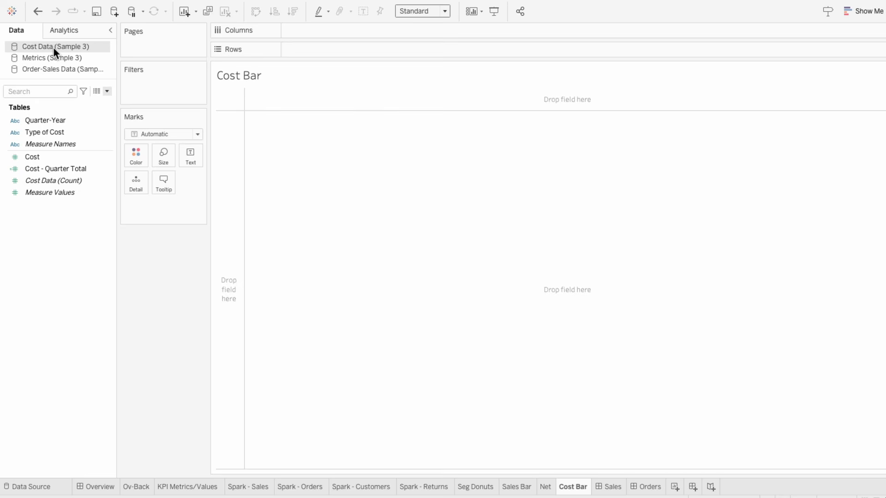
pyautogui.moveTo(42, 120); pyautogui.dragTo(286, 29)
pyautogui.moveTo(50, 193); pyautogui.dragTo(312, 52)
pyautogui.click(73, 156)
pyautogui.moveTo(73, 156); pyautogui.dragTo(403, 46)
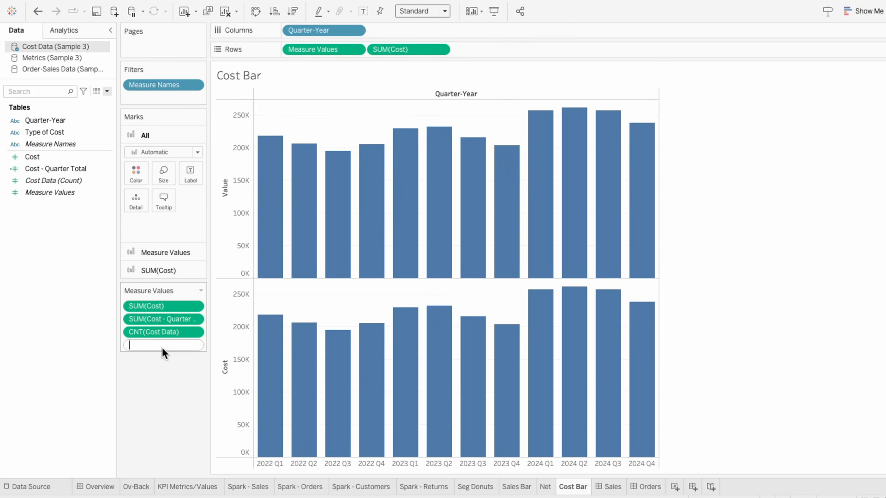
# Step: Add a constant 0 to the Measure Values and remove Cost - Quarter Total and the Cost Data count
pyautogui.write('0')
pyautogui.press('Return')
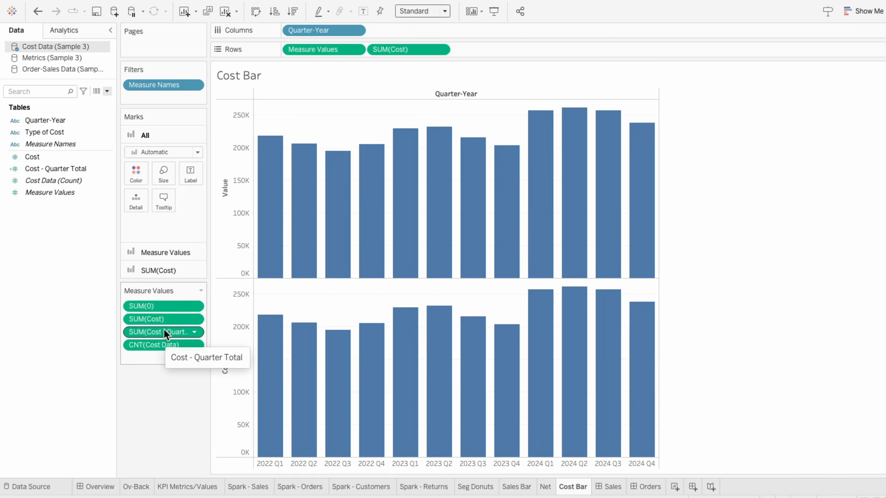
pyautogui.press('Delete')
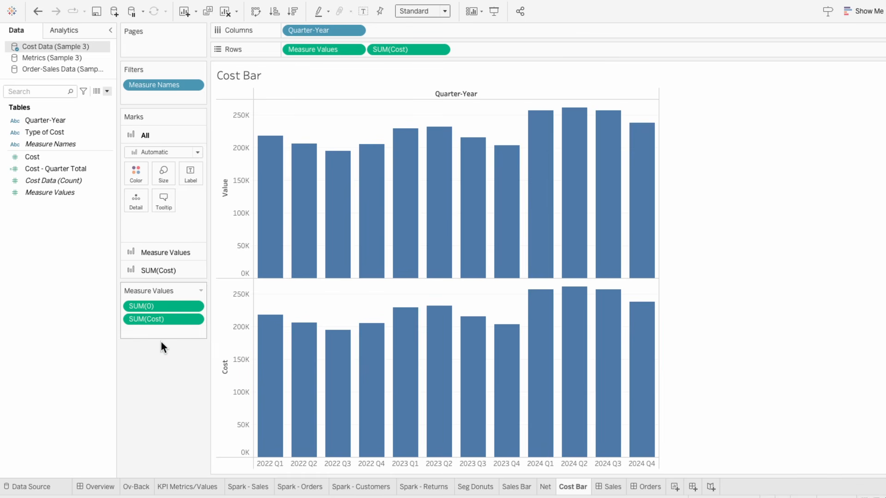
# Step: Negate SUM([Cost]) with a minus sign both in the Measure Values and on Rows
pyautogui.doubleClick(129, 318)
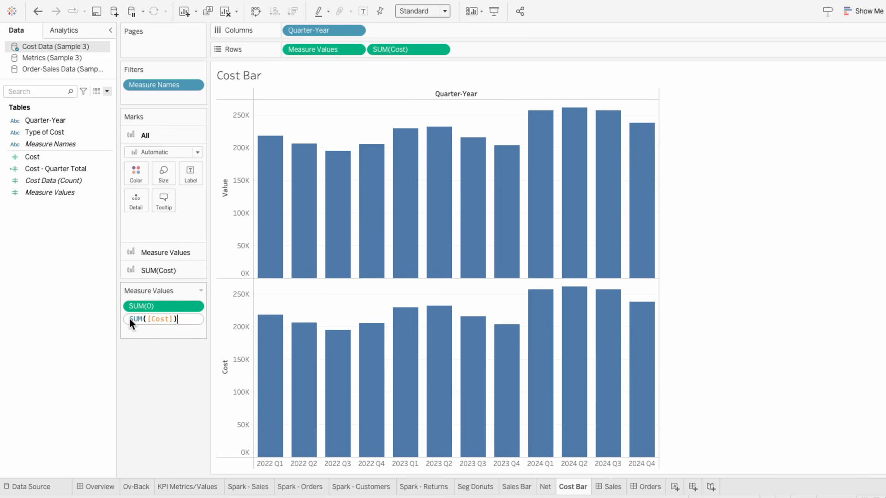
pyautogui.click(130, 318)
pyautogui.write('-')
pyautogui.press('Return')
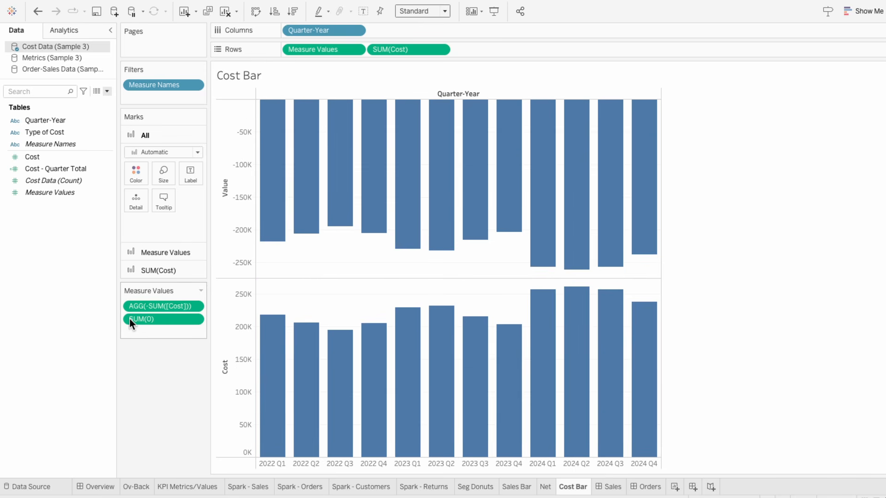
pyautogui.moveTo(268, 224)
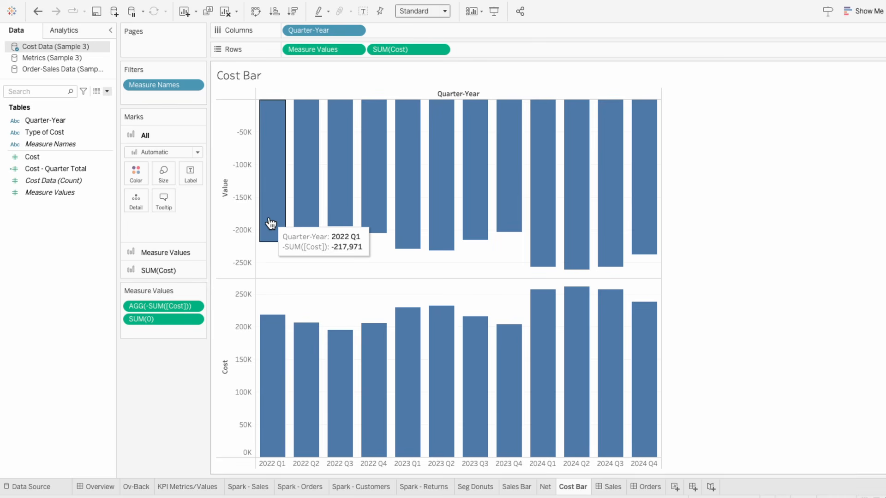
pyautogui.doubleClick(370, 49)
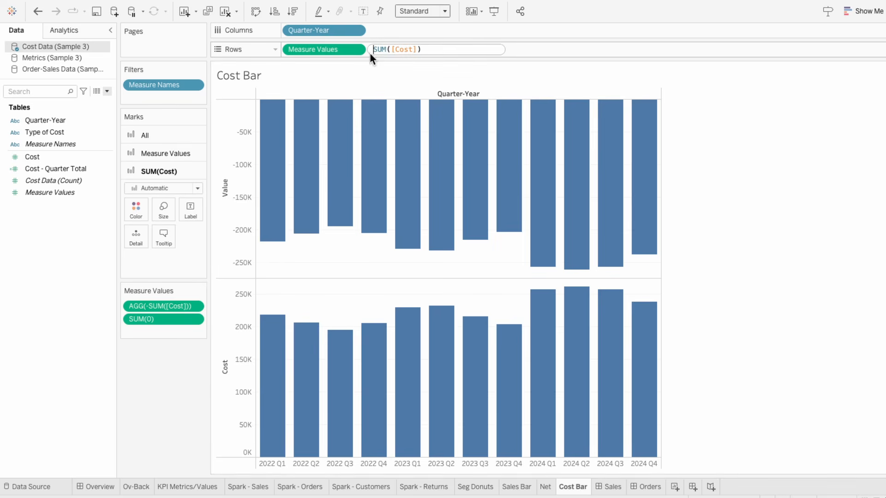
pyautogui.write('-')
pyautogui.press('Return')
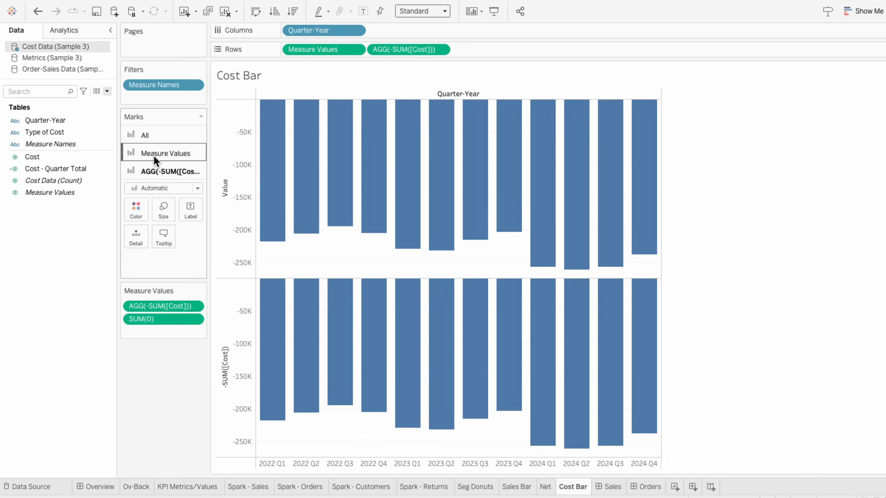
# Step: Change the Measure Values marks to Line and assign Measure Names to Path
pyautogui.click(152, 154)
pyautogui.click(148, 169)
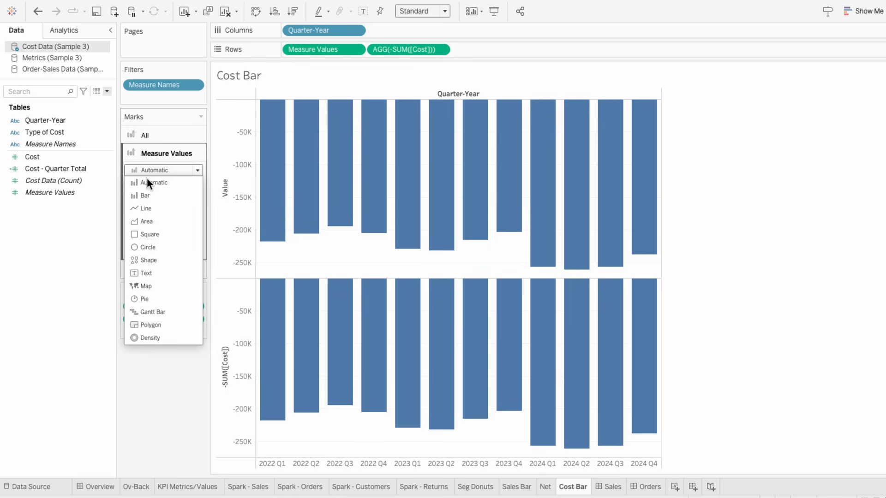
pyautogui.click(145, 209)
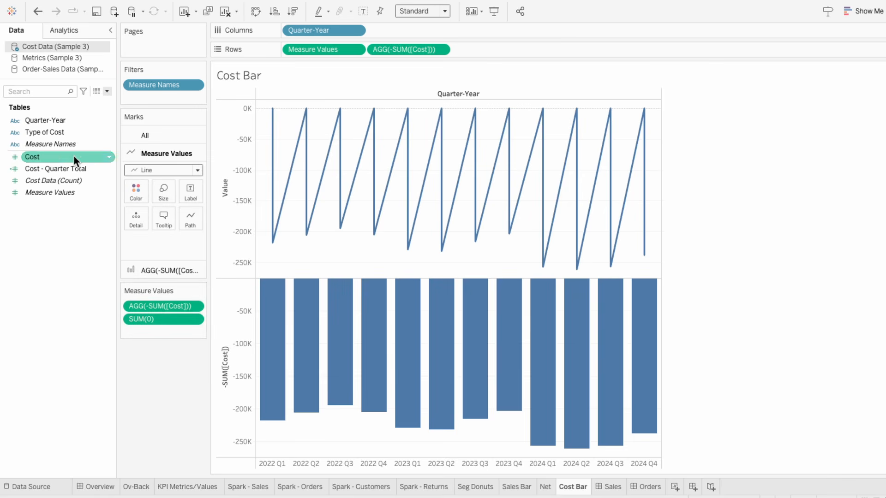
pyautogui.moveTo(55, 143); pyautogui.dragTo(156, 246)
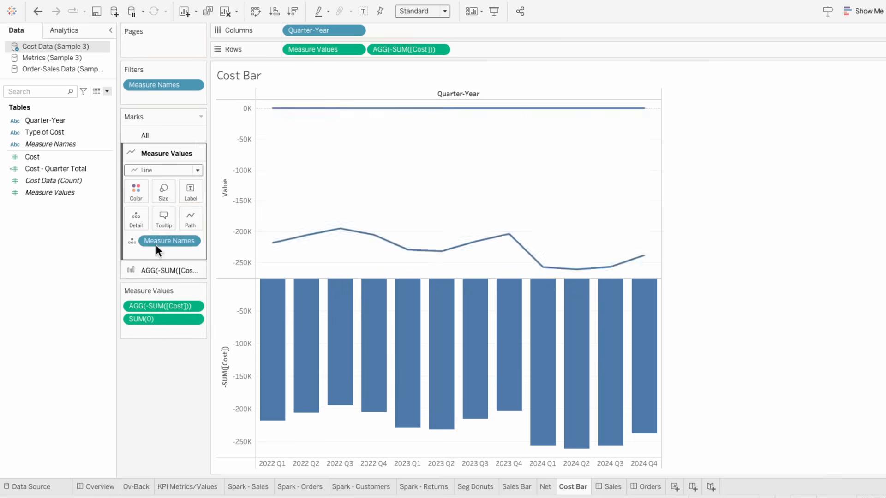
pyautogui.click(132, 241)
pyautogui.click(151, 309)
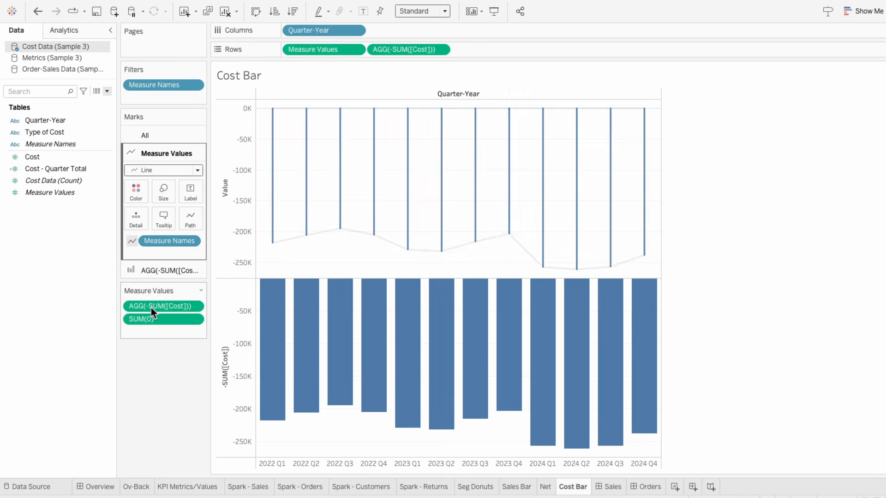
# Step: Set the Measure Values lines to maximum thickness and color them light pink
pyautogui.click(164, 194)
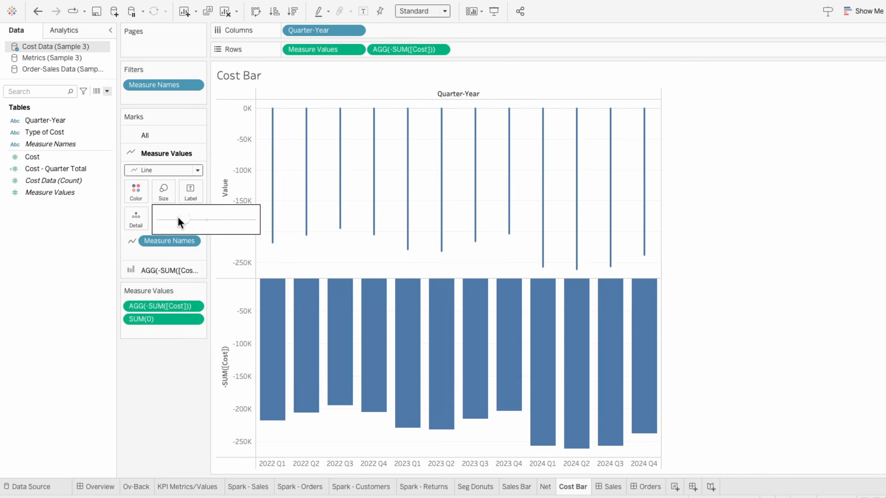
pyautogui.moveTo(261, 219); pyautogui.dragTo(276, 219)
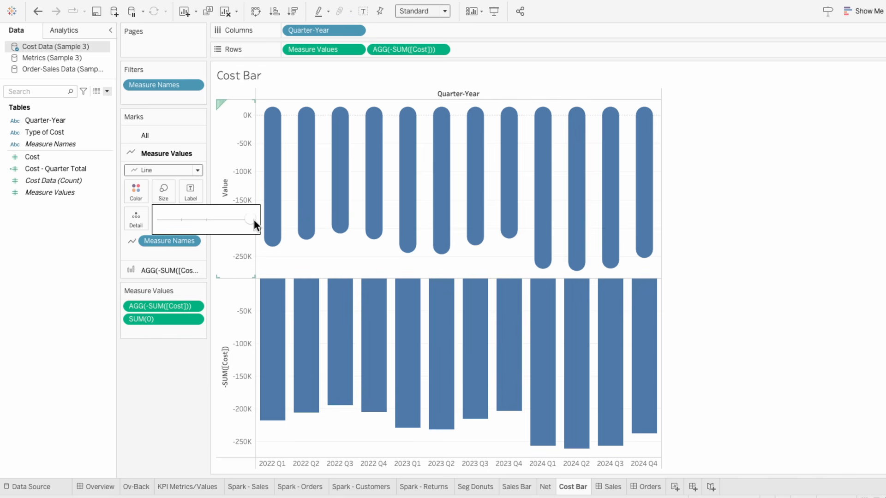
pyautogui.click(128, 192)
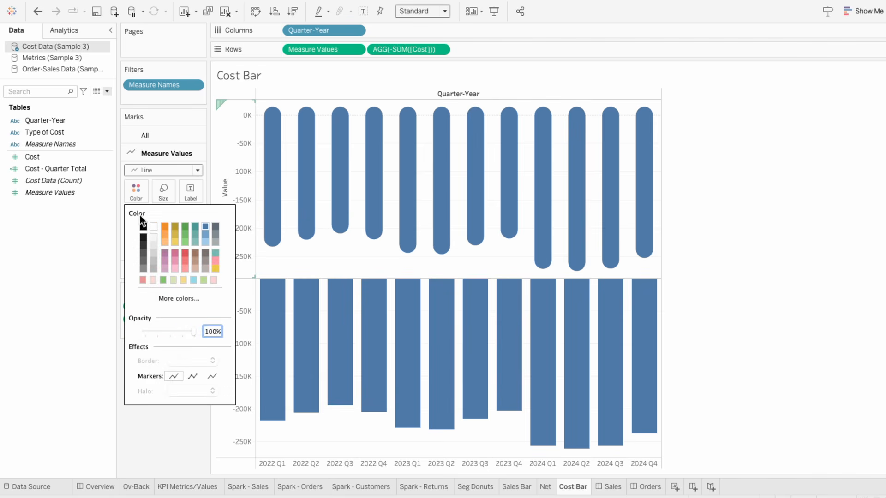
pyautogui.click(152, 279)
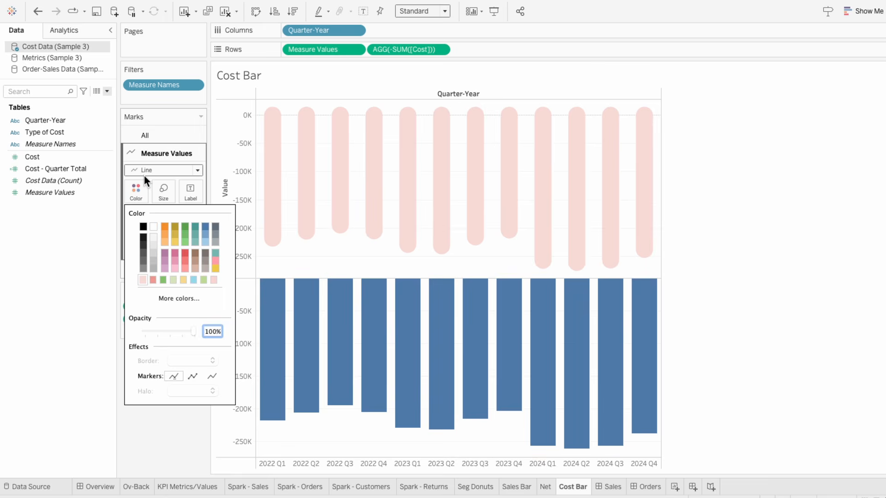
pyautogui.click(144, 175)
# Step: Create a calculated field named Max Cost with the formula WINDOW_MAX(SUM([Cost])) = SUM([Cost])
pyautogui.click(152, 270)
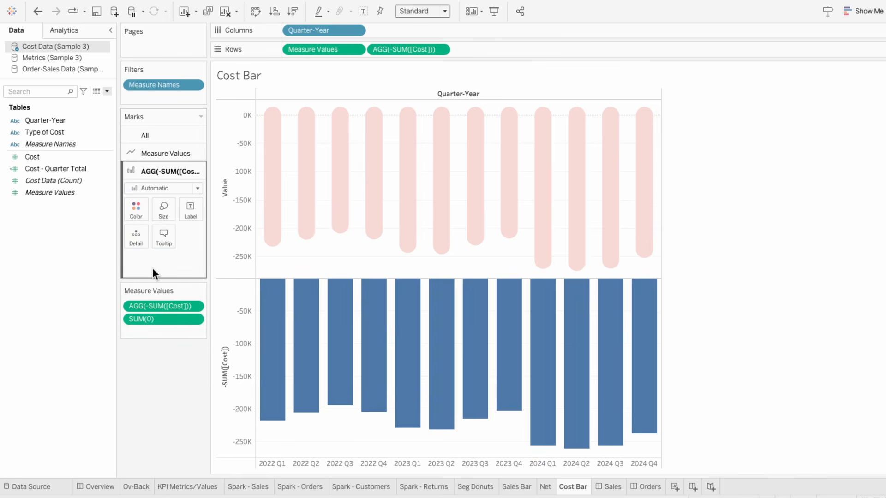
pyautogui.click(107, 91)
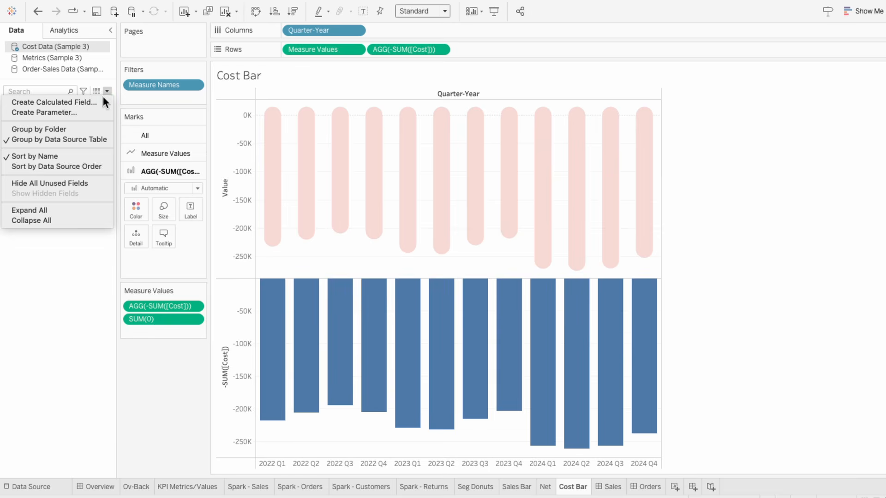
pyautogui.click(103, 98)
pyautogui.write('Max Cost')
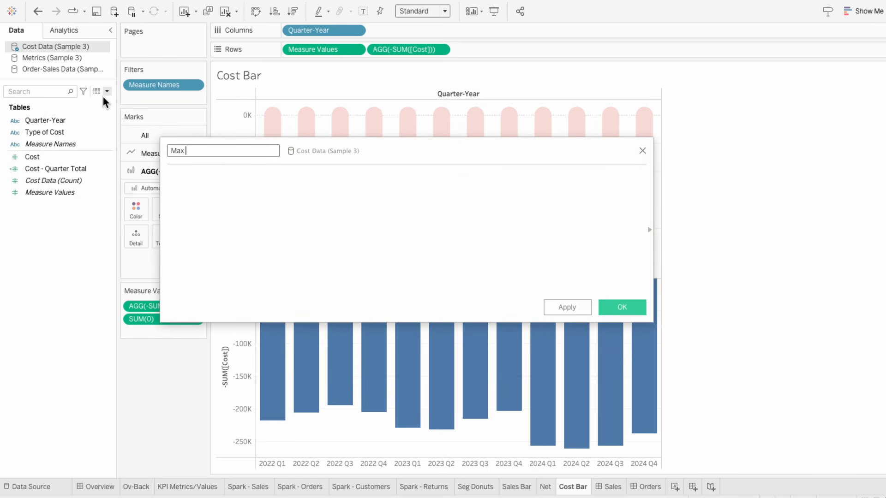
pyautogui.press('Tab')
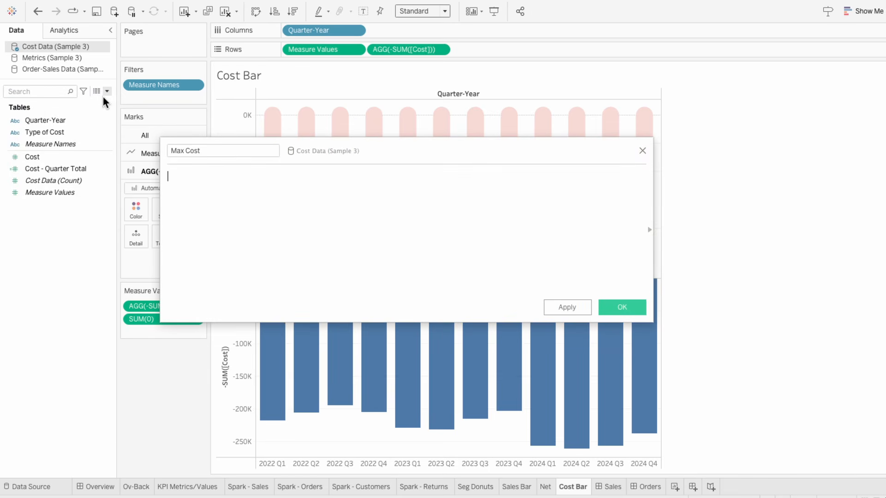
pyautogui.write('WINDOW_MAX(SUM(cost')
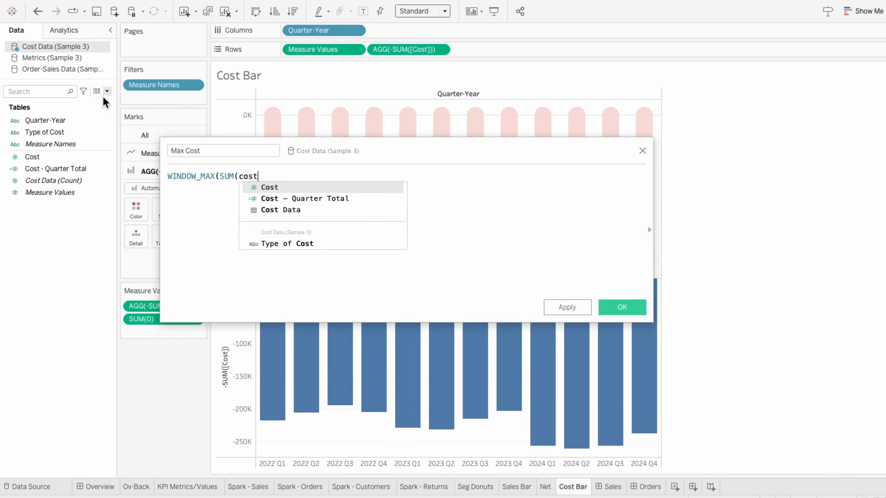
pyautogui.press('Return')
pyautogui.write(')) = ')
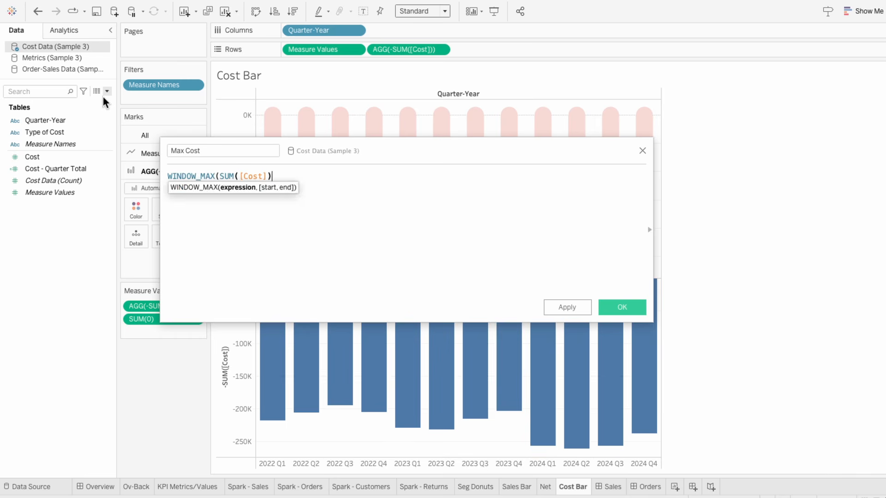
pyautogui.write('SUM(cost')
pyautogui.press('Return')
pyautogui.write(')')
pyautogui.click(639, 312)
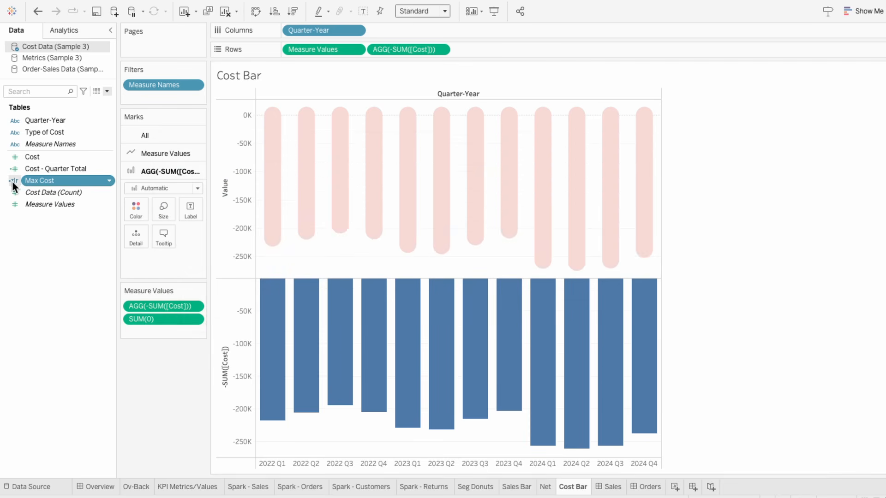
# Step: Add Max Cost to the AGG(-SUM([Cost])) marks, change their mark type to Shape, and assign the field to Shape
pyautogui.moveTo(35, 181); pyautogui.dragTo(134, 262)
pyautogui.click(142, 188)
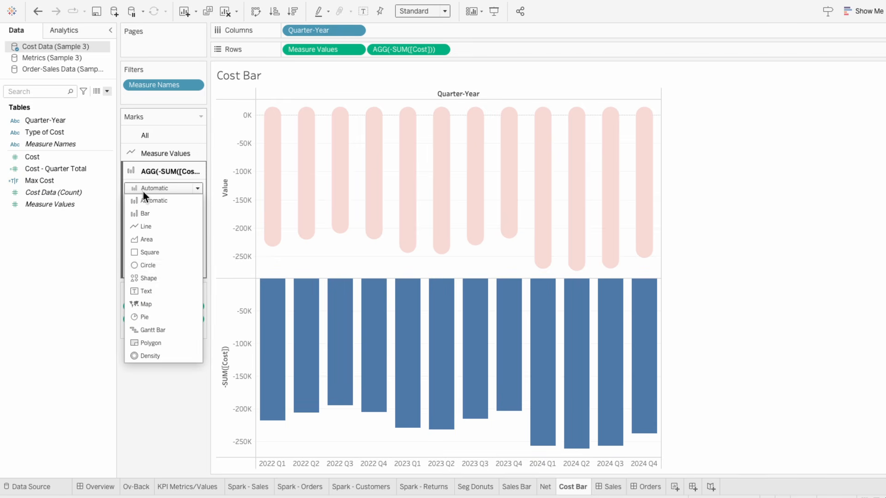
pyautogui.click(152, 277)
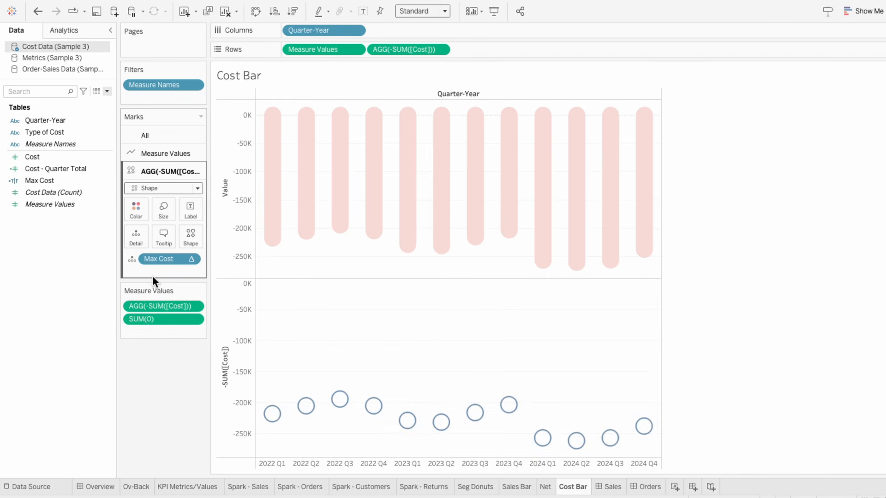
pyautogui.click(132, 260)
pyautogui.click(150, 328)
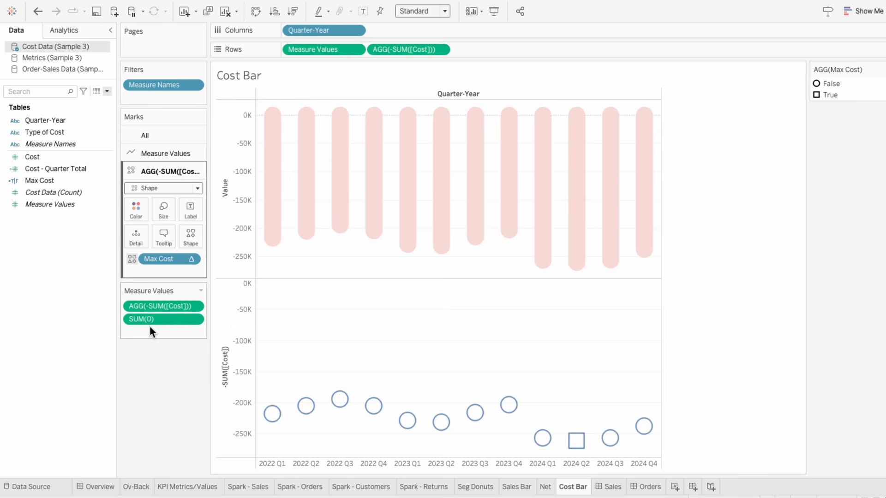
# Step: Edit the Max Cost shapes and assign the blank transparent shape from the My Shapes palette to False
pyautogui.click(879, 70)
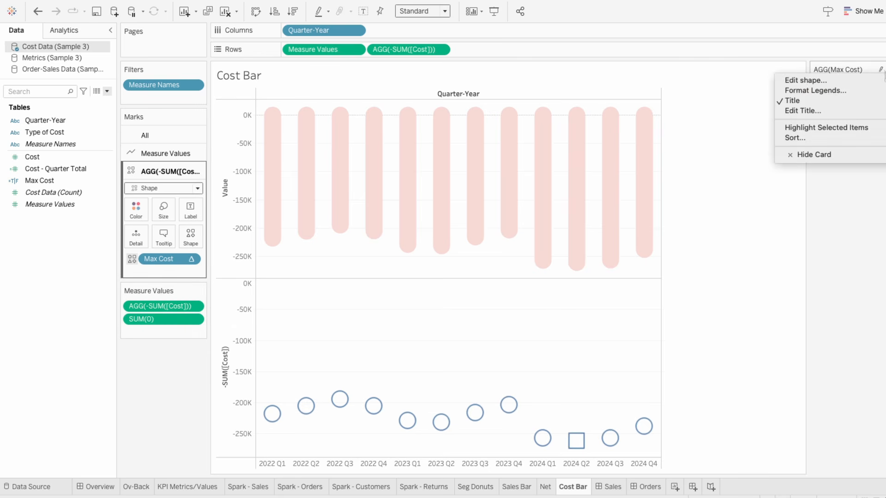
pyautogui.click(877, 78)
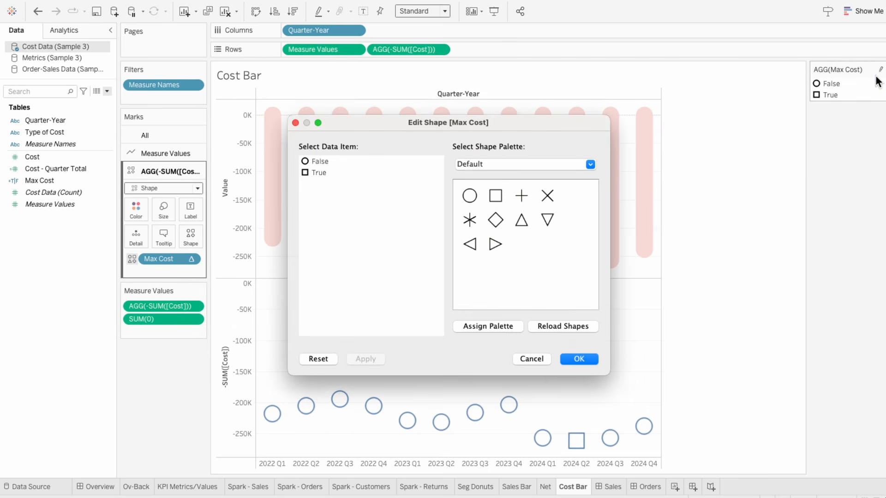
pyautogui.click(499, 164)
pyautogui.click(499, 273)
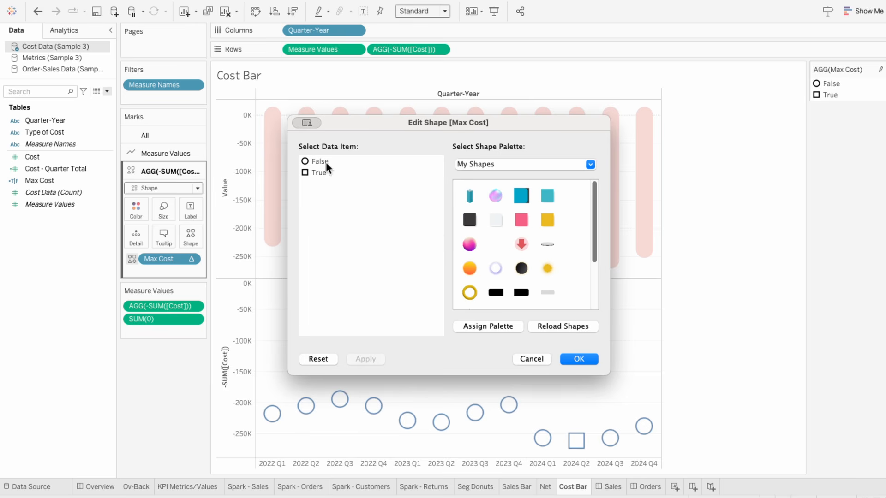
pyautogui.scroll(-3, 536, 260)
pyautogui.click(502, 245)
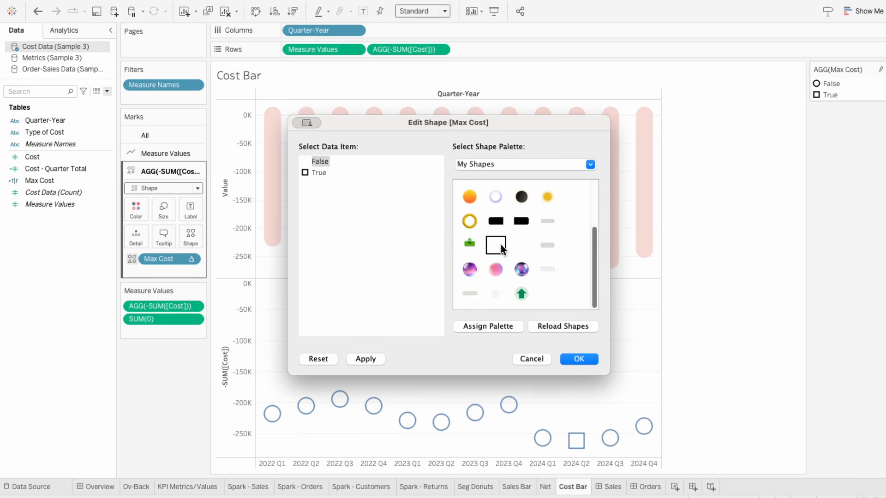
# Step: Assign the filled circle from the Filled shape palette to the True value of Max Cost and apply the shapes
pyautogui.click(491, 164)
pyautogui.click(492, 61)
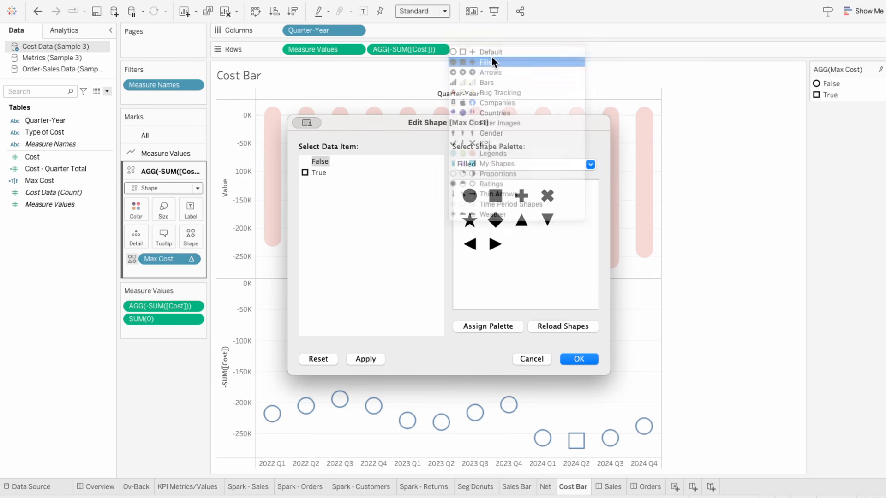
pyautogui.click(478, 187)
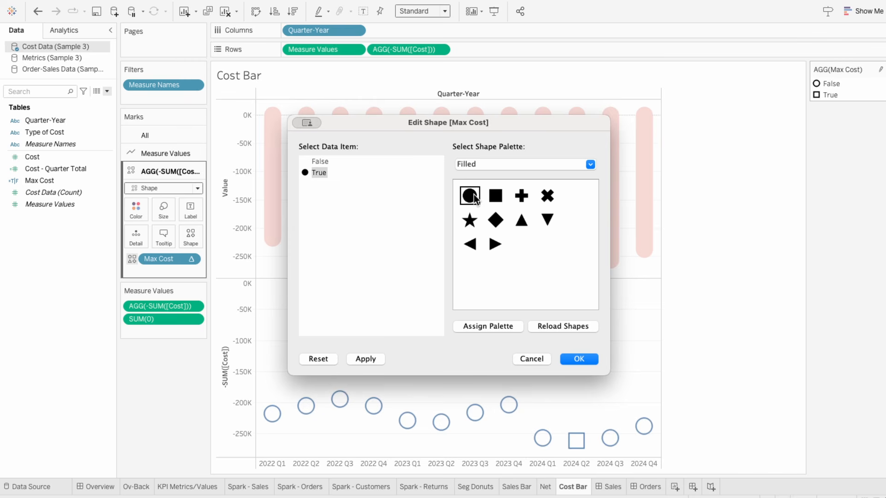
pyautogui.click(583, 359)
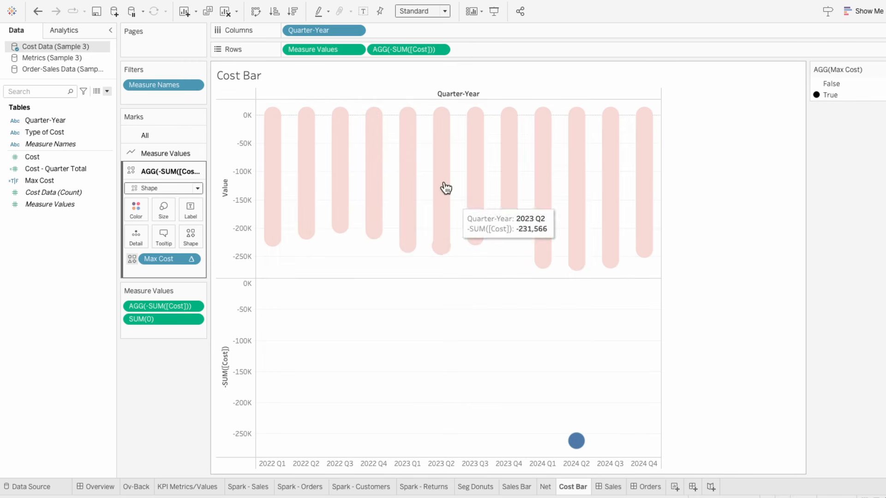
# Step: Combine Measure Values and AGG(-SUM([Cost])) into a dual-axis chart and synchronize the two axes
pyautogui.rightClick(395, 49)
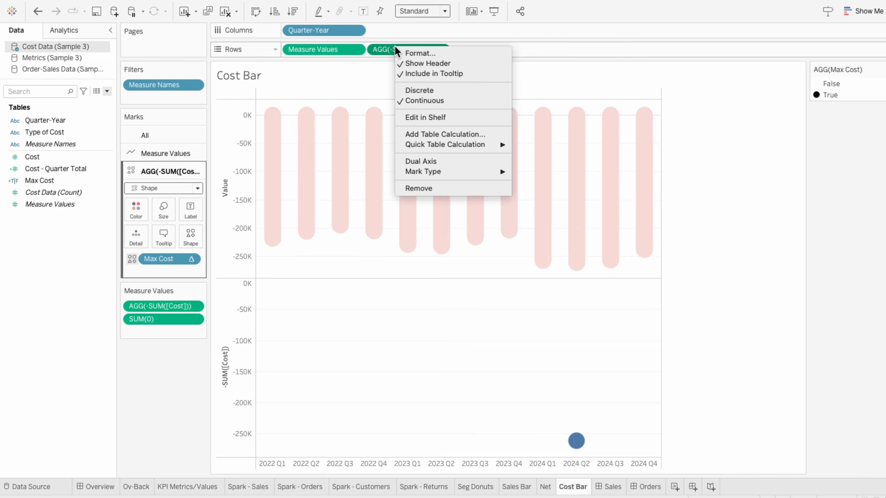
pyautogui.click(423, 159)
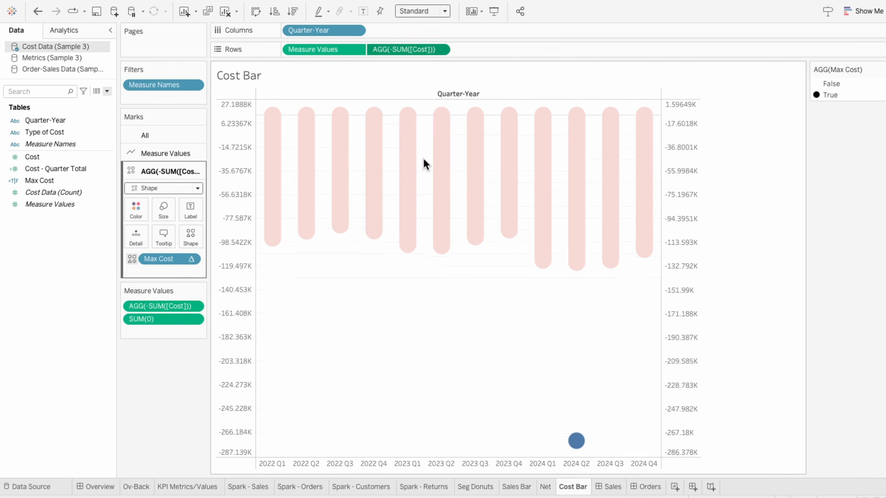
pyautogui.rightClick(685, 218)
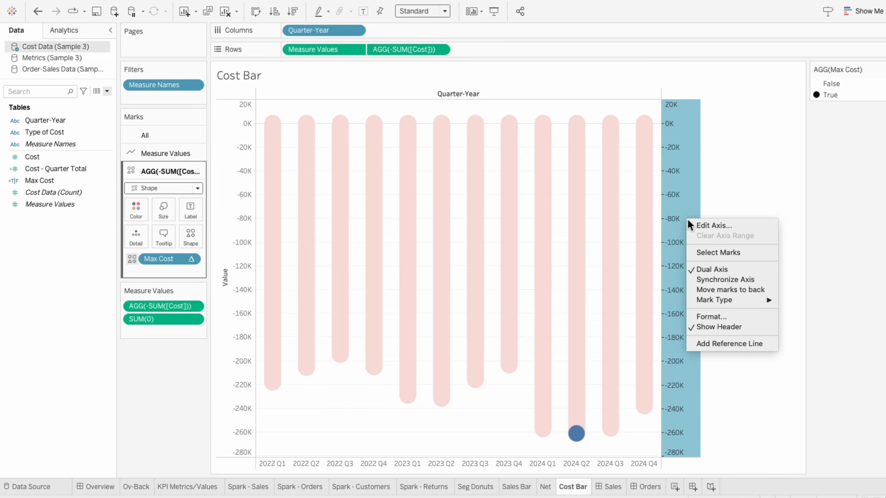
pyautogui.click(709, 275)
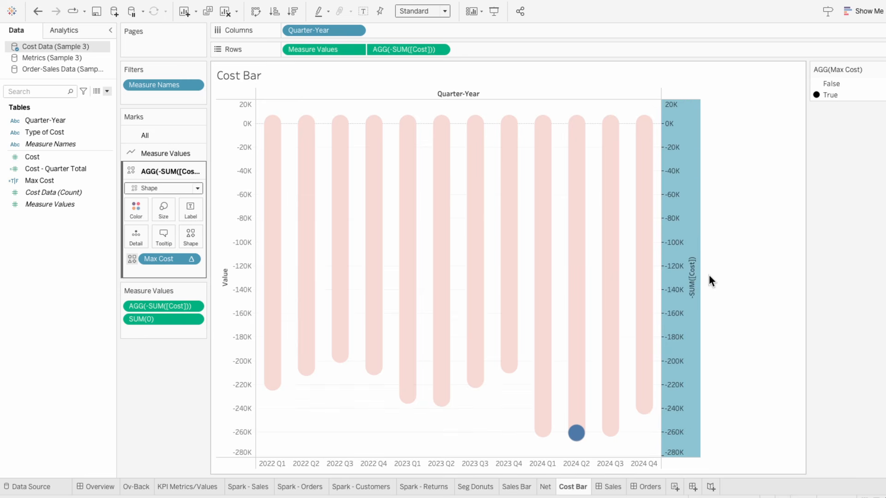
# Step: Make the maximum-cost circle slightly smaller and color it a darker pink than the bars
pyautogui.click(167, 215)
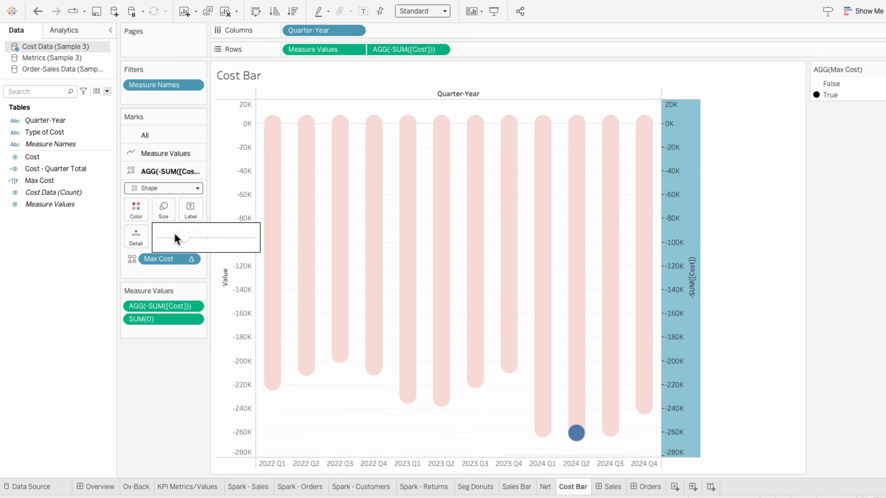
pyautogui.moveTo(183, 237); pyautogui.dragTo(182, 237)
pyautogui.click(136, 209)
pyautogui.click(154, 300)
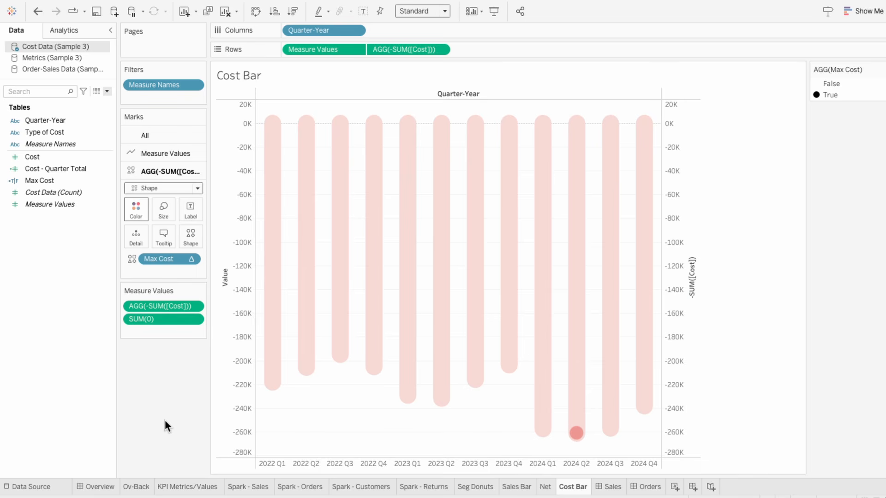
# Step: Copy the formatting of the Sales Bar sheet and paste it onto the Cost Bar sheet
pyautogui.click(519, 488)
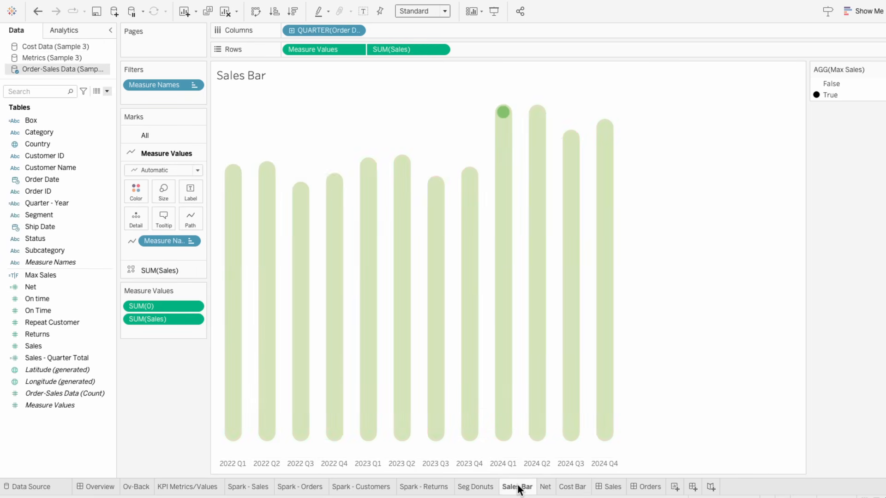
pyautogui.rightClick(519, 488)
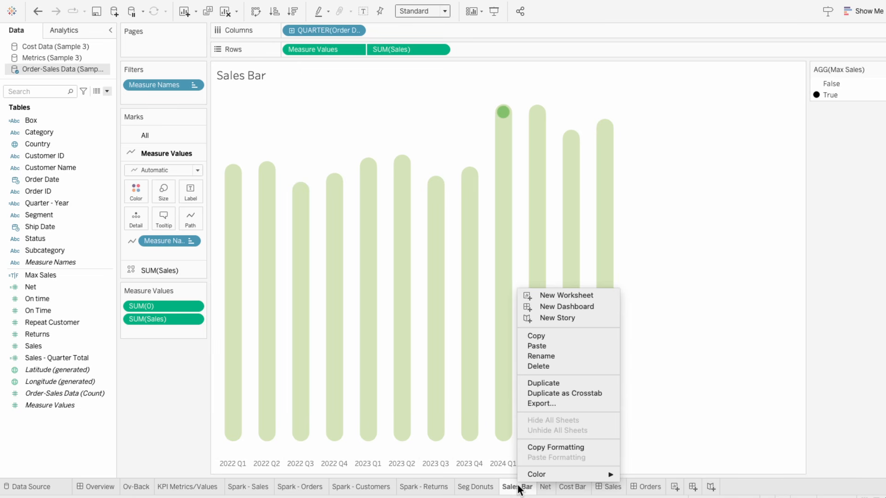
pyautogui.click(536, 449)
pyautogui.click(565, 487)
pyautogui.rightClick(565, 486)
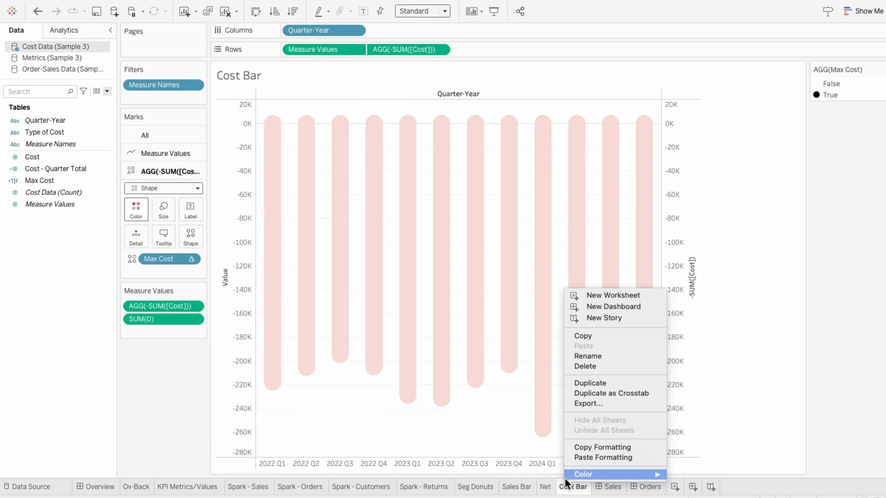
pyautogui.click(573, 458)
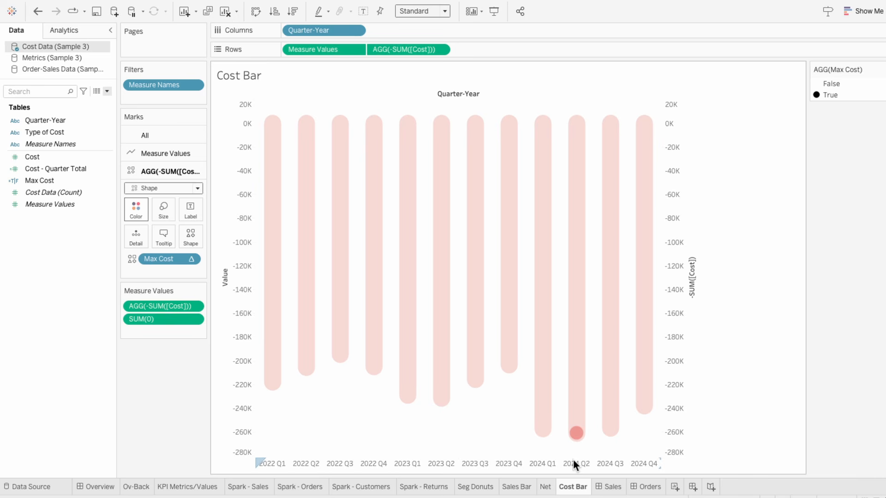
# Step: Hide the header of the secondary -SUM([Cost]) axis and open the options for the Quarter-Year field label
pyautogui.rightClick(679, 350)
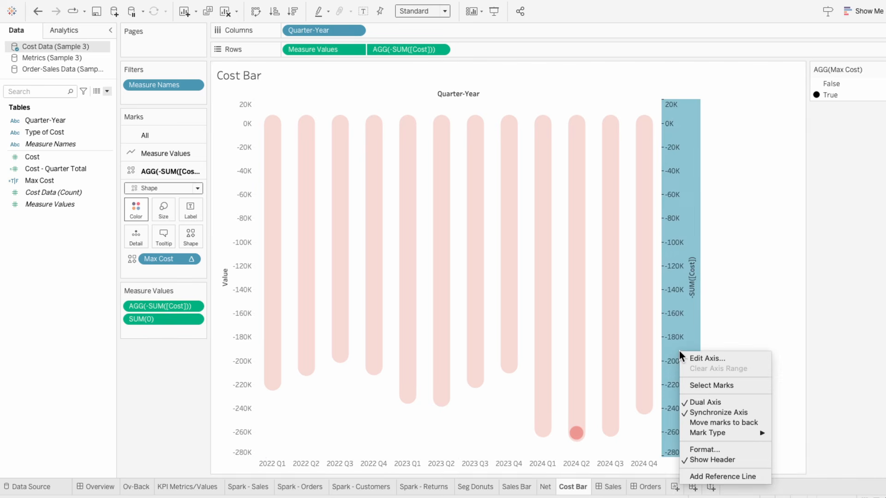
pyautogui.click(696, 460)
pyautogui.rightClick(429, 95)
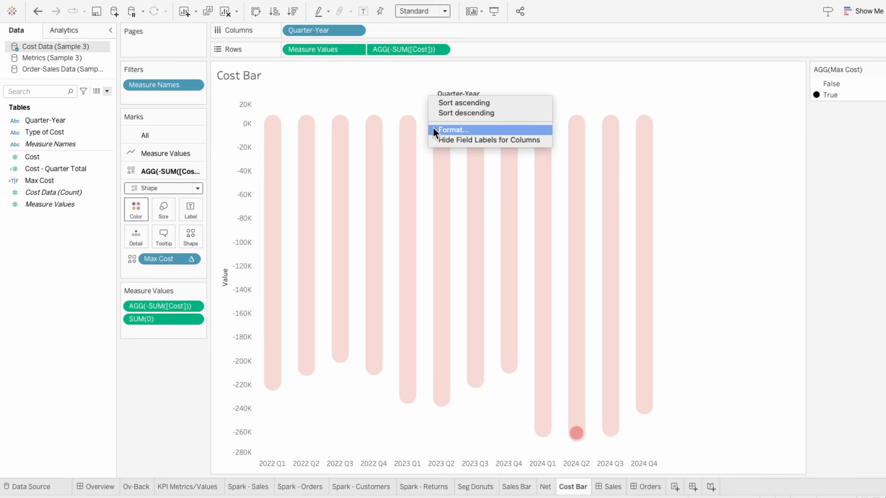
# Step: Hide the Quarter-Year field label above the columns of the Cost Bar chart
pyautogui.click(438, 140)
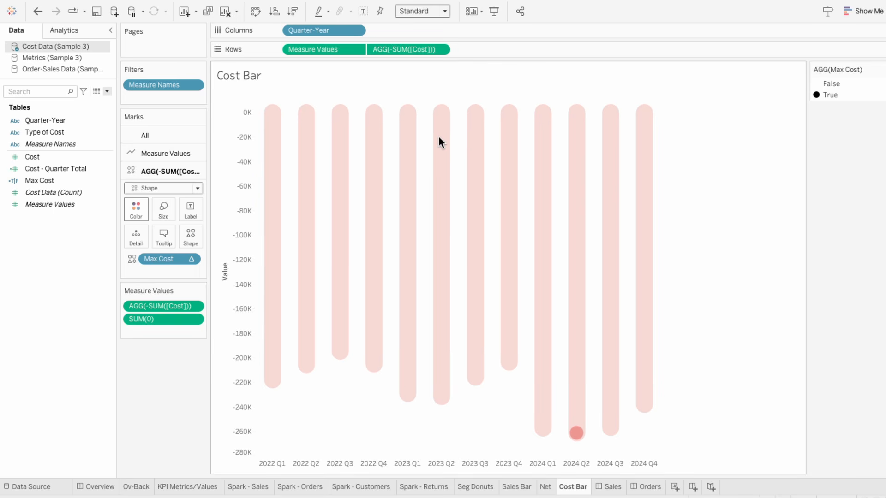
# Step: Place the Sales Bar, Net and Cost Bar sheets as floating objects over the central panel of the Overview dashboard
pyautogui.click(96, 487)
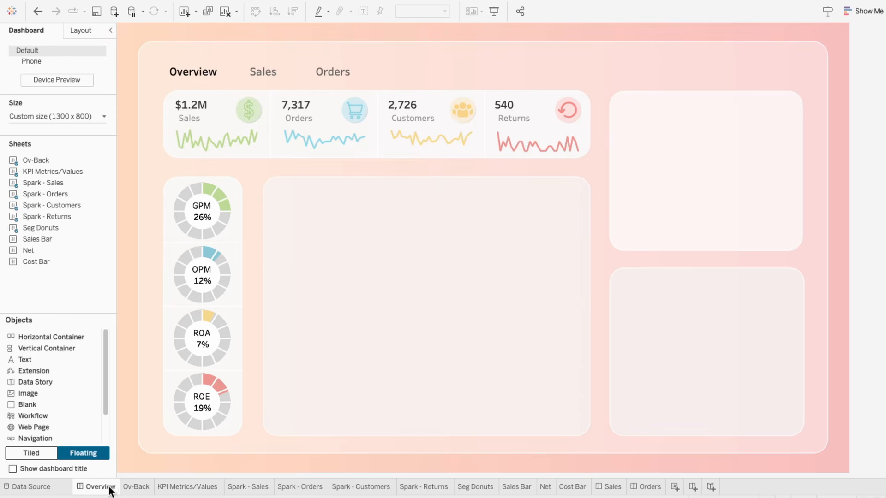
pyautogui.moveTo(46, 239); pyautogui.dragTo(273, 257)
pyautogui.moveTo(36, 262); pyautogui.dragTo(278, 298)
# Step: Hide the titles of the Cost Bar, Net and Sales Bar sheets on the dashboard
pyautogui.rightClick(282, 305)
pyautogui.click(305, 328)
pyautogui.rightClick(282, 264)
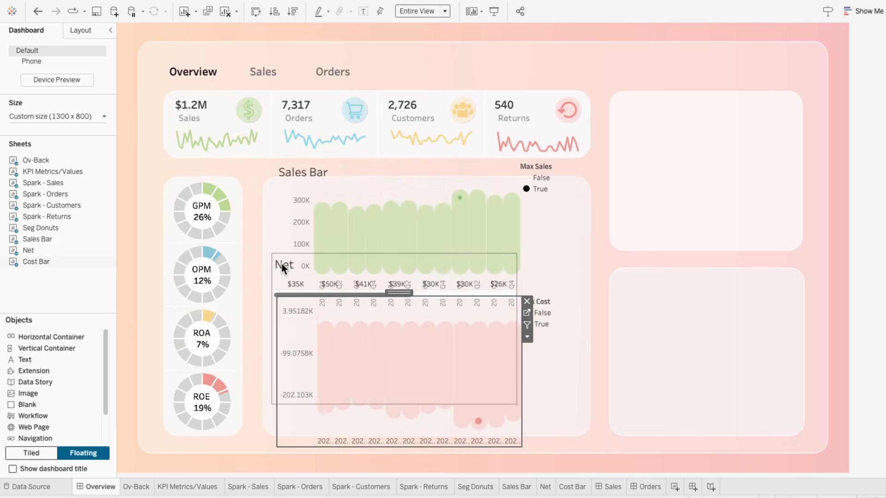
pyautogui.click(301, 293)
pyautogui.rightClick(296, 170)
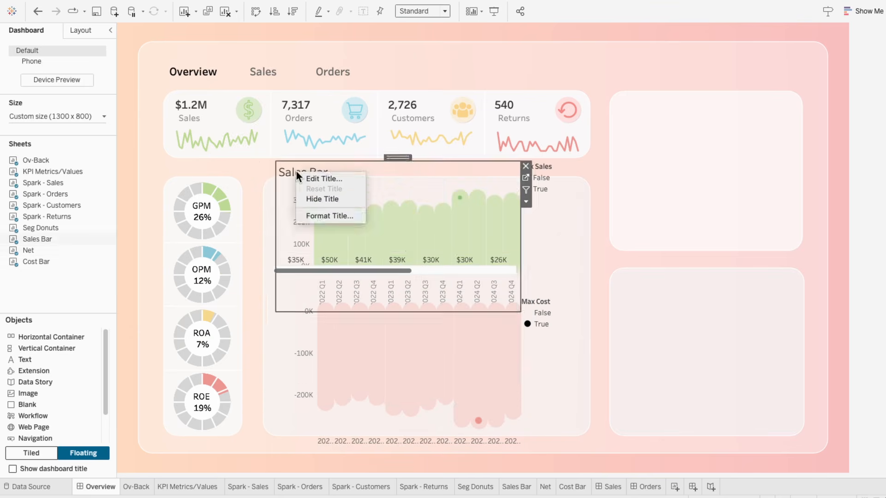
pyautogui.click(312, 196)
# Step: Remove the Max Sales and Max Cost legends from the dashboard
pyautogui.click(561, 167)
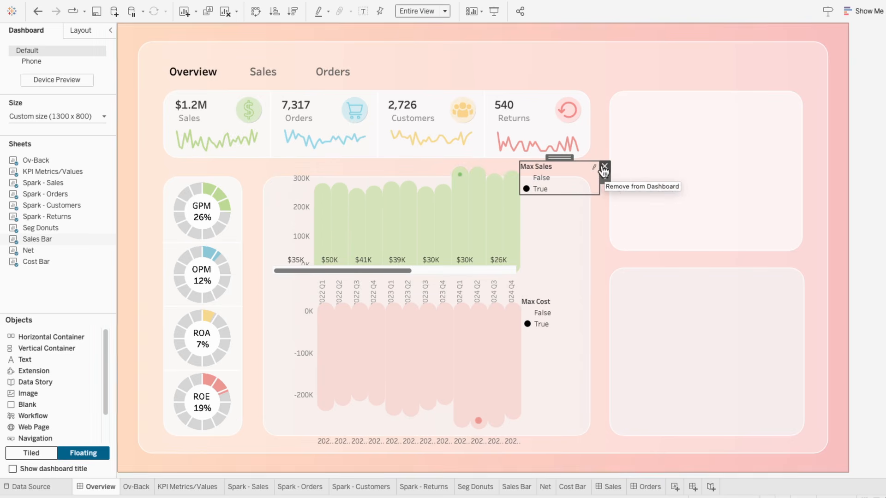
pyautogui.click(602, 167)
pyautogui.click(549, 318)
pyautogui.click(609, 302)
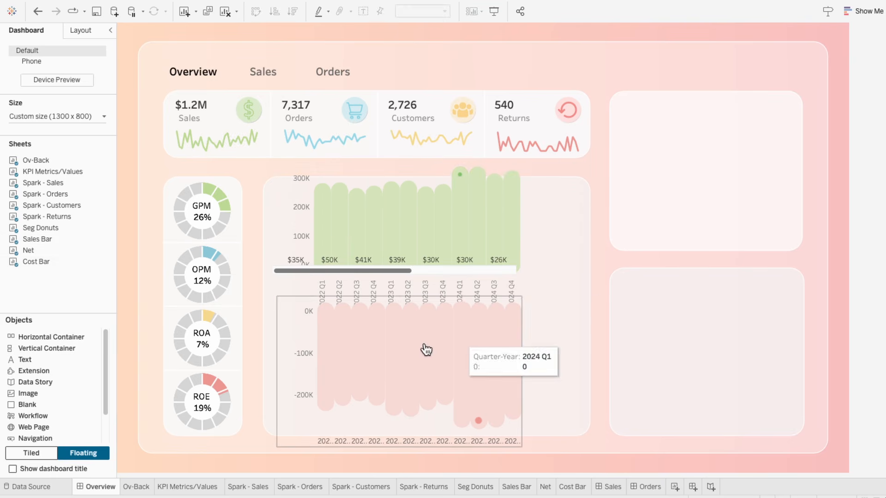
# Step: Resize the Cost Bar chart to the central panel's width and position it in the panel's lower part
pyautogui.click(289, 356)
pyautogui.click(289, 356)
pyautogui.moveTo(519, 445); pyautogui.dragTo(592, 387)
pyautogui.moveTo(442, 292); pyautogui.dragTo(432, 331)
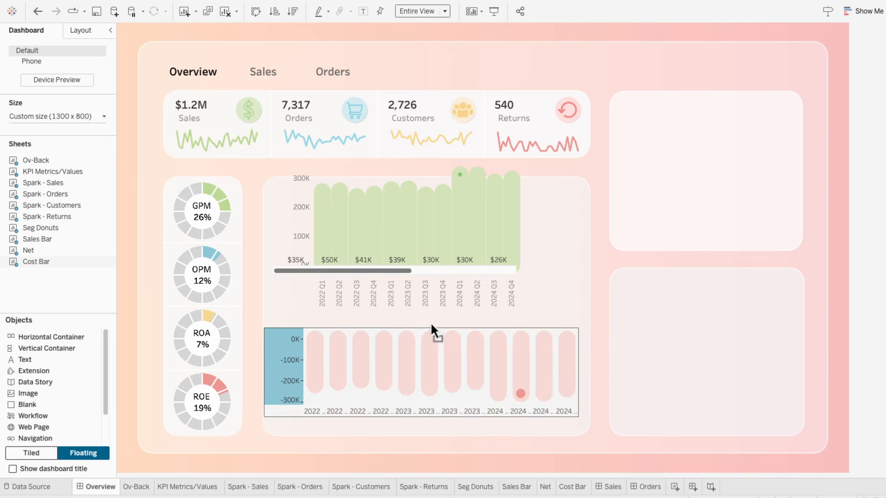
# Step: Shrink the Net sheet to a thin wide strip just above the Cost Bar chart and fit it to Entire View
pyautogui.click(426, 296)
pyautogui.moveTo(516, 403); pyautogui.dragTo(592, 279)
pyautogui.moveTo(430, 250); pyautogui.dragTo(430, 303)
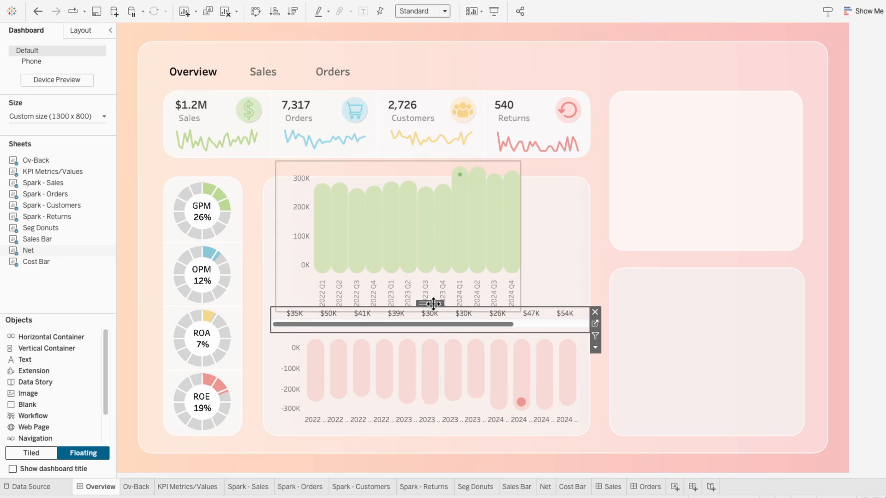
pyautogui.click(422, 11)
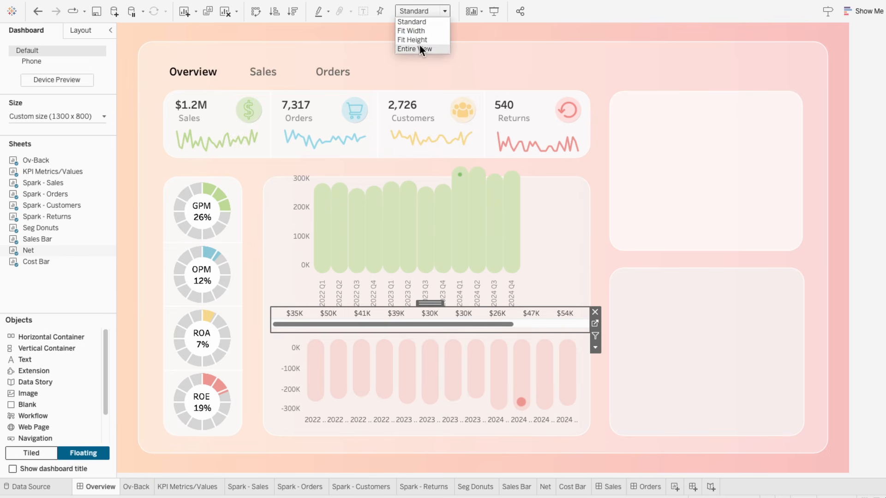
pyautogui.click(419, 48)
# Step: Resize the Sales Bar chart to the central panel's width and position it above the Net values
pyautogui.click(287, 245)
pyautogui.click(287, 245)
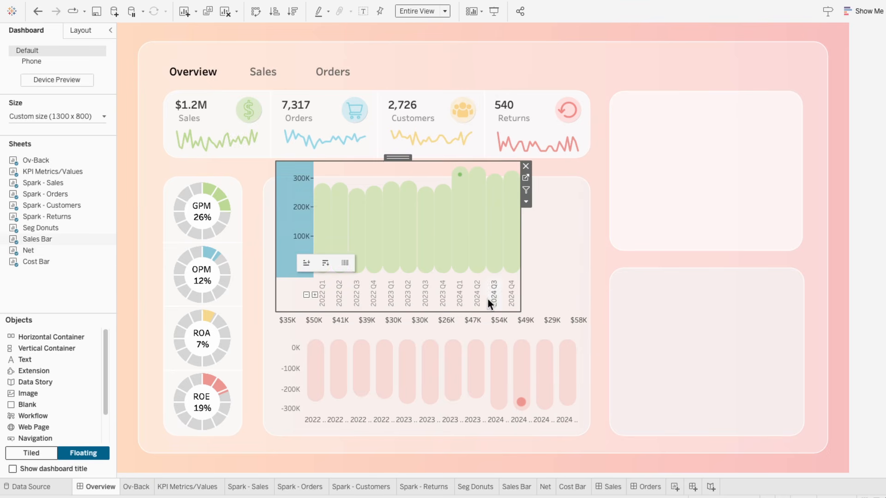
pyautogui.moveTo(521, 312); pyautogui.dragTo(615, 252)
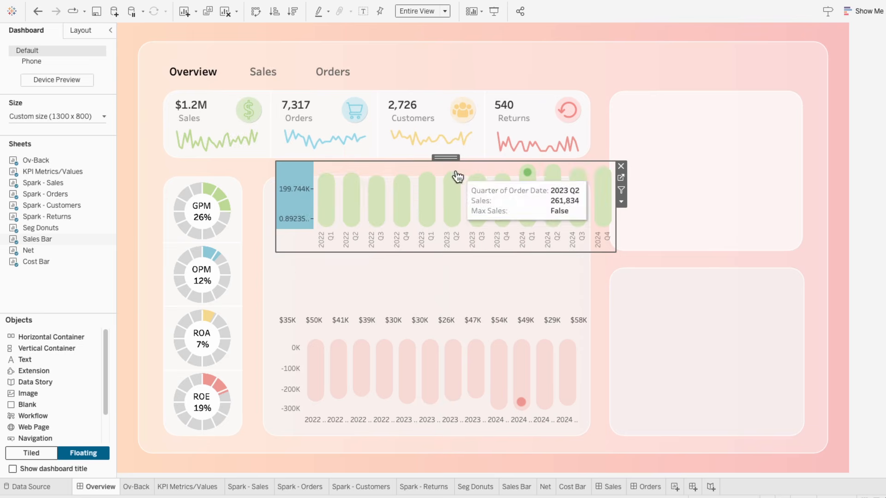
pyautogui.moveTo(446, 158); pyautogui.dragTo(432, 202)
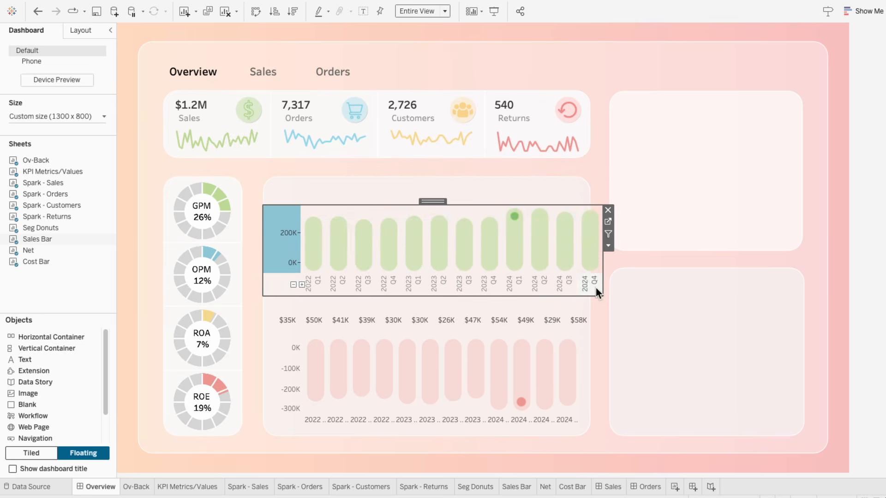
pyautogui.moveTo(601, 296); pyautogui.dragTo(582, 298)
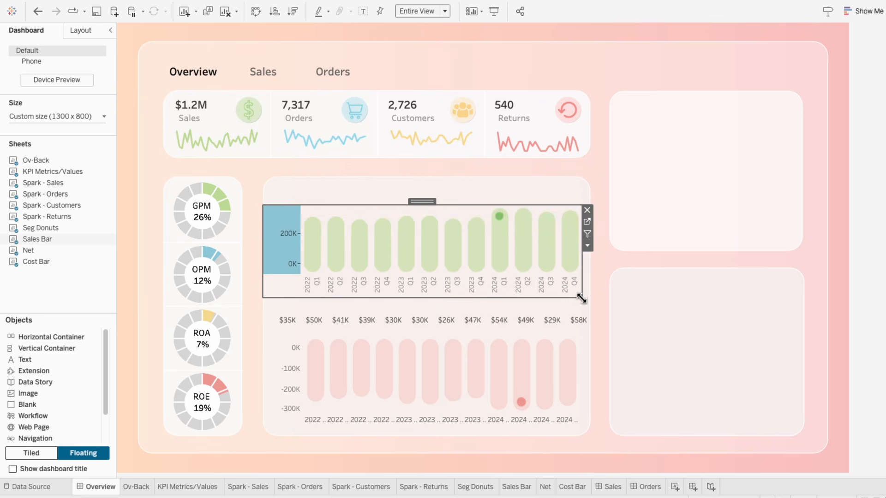
# Step: Hide the quarter header below the Sales Bar chart and clear the column selection
pyautogui.rightClick(548, 287)
pyautogui.click(571, 372)
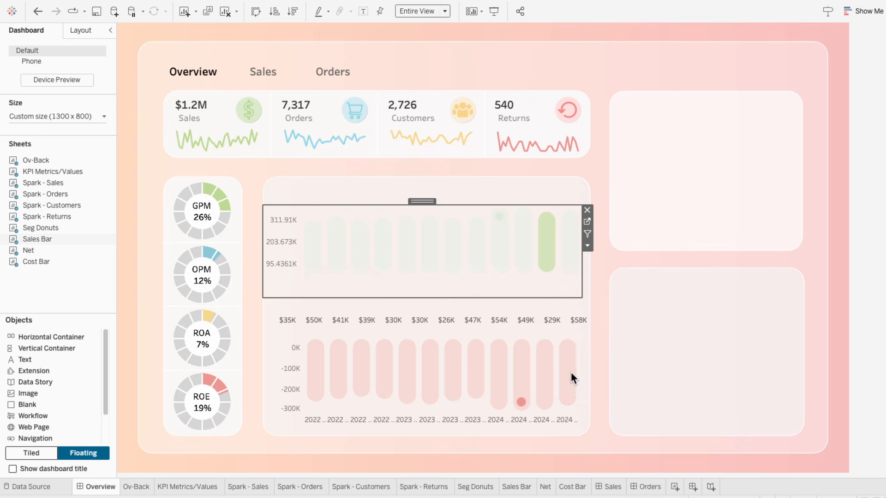
pyautogui.click(547, 289)
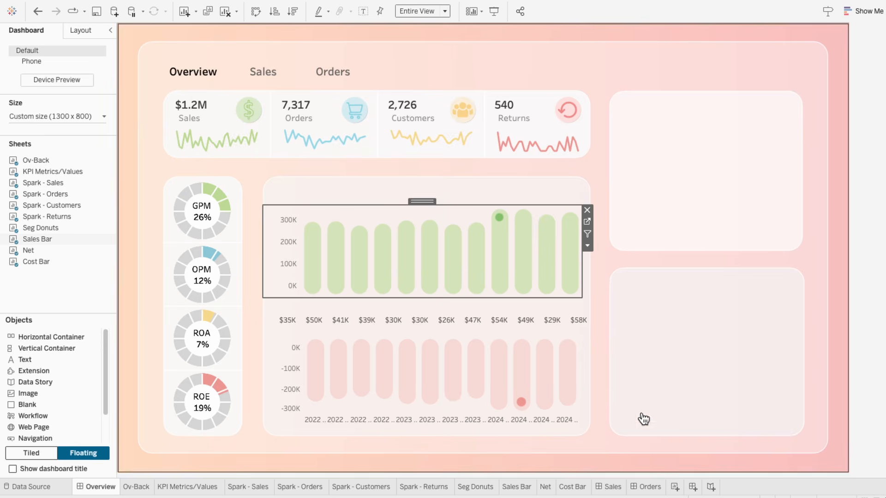
# Step: Create a new worksheet and add Quarter - Year from the Order-Sales Data source to its rows
pyautogui.click(676, 486)
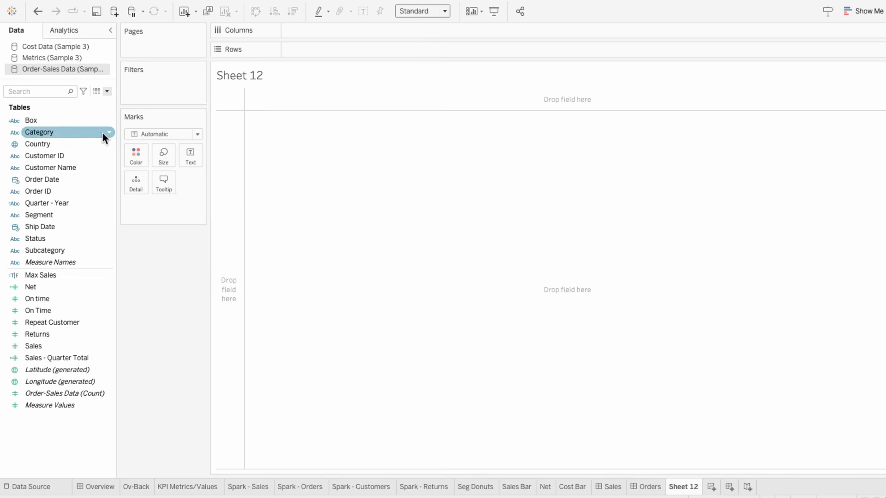
pyautogui.doubleClick(49, 203)
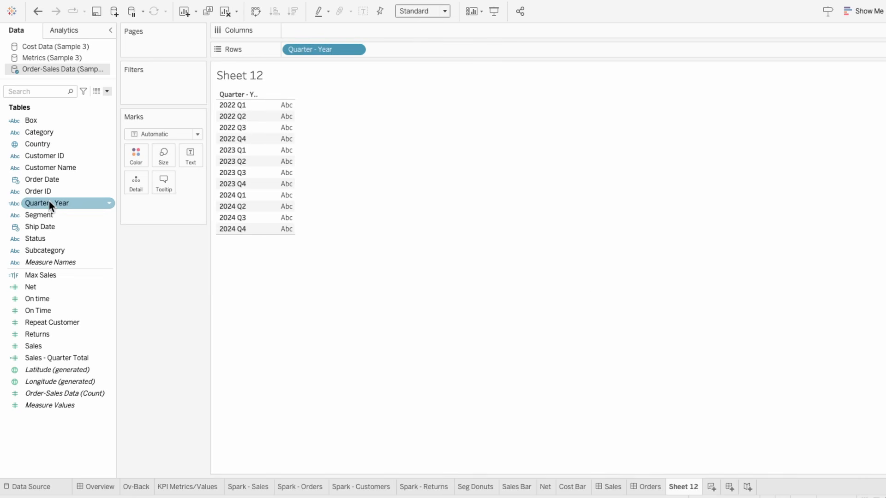
# Step: Start a new calculated field named Quarter - Year (Seq) in the Order-Sales Data source
pyautogui.click(107, 92)
pyautogui.click(107, 99)
pyautogui.write('Quart')
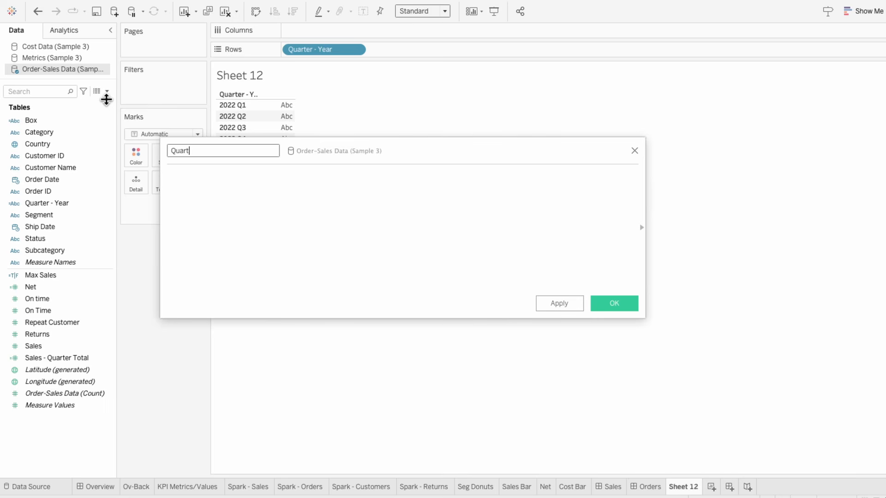
pyautogui.write('er - Year (Seq)')
pyautogui.press('Tab')
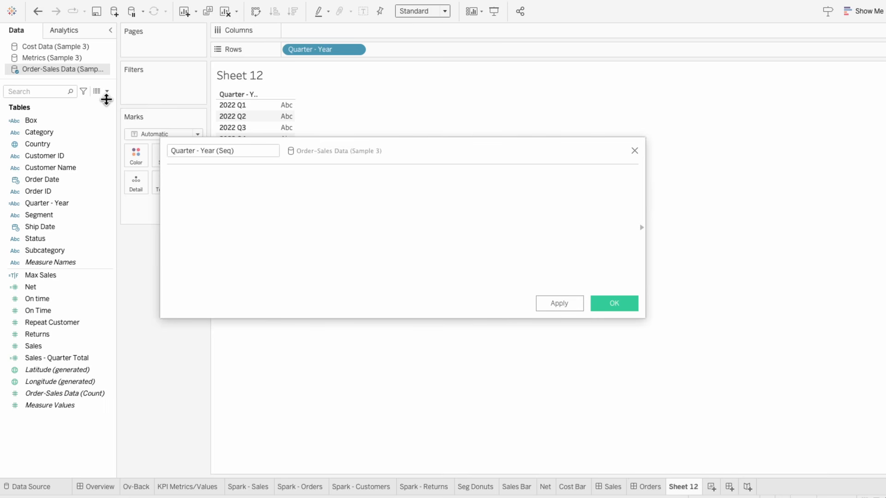
# Step: Define the calculation as INT(LEFT([Quarter - Year], 4)) * 4 + INT(RIGHT([Quarter - Year], 1)) and save it
pyautogui.write('INT(LE')
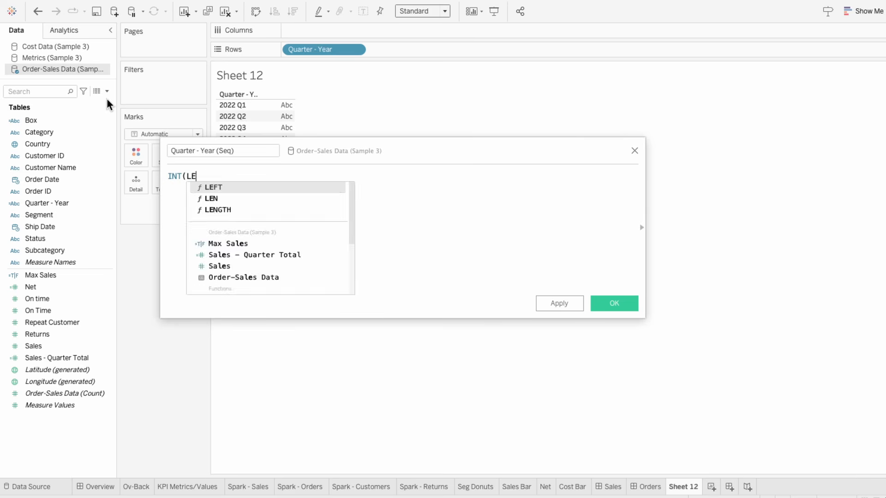
pyautogui.write('FT(quar')
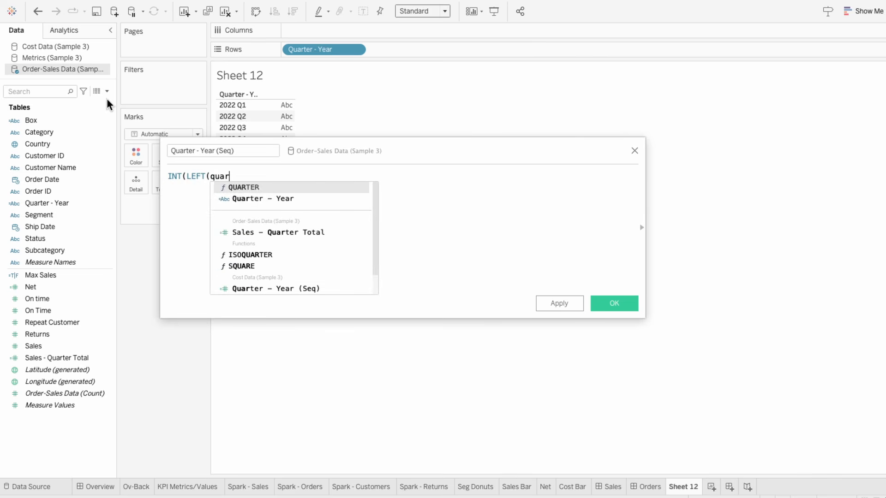
pyautogui.press('Down')
pyautogui.press('Return')
pyautogui.write(', 4))')
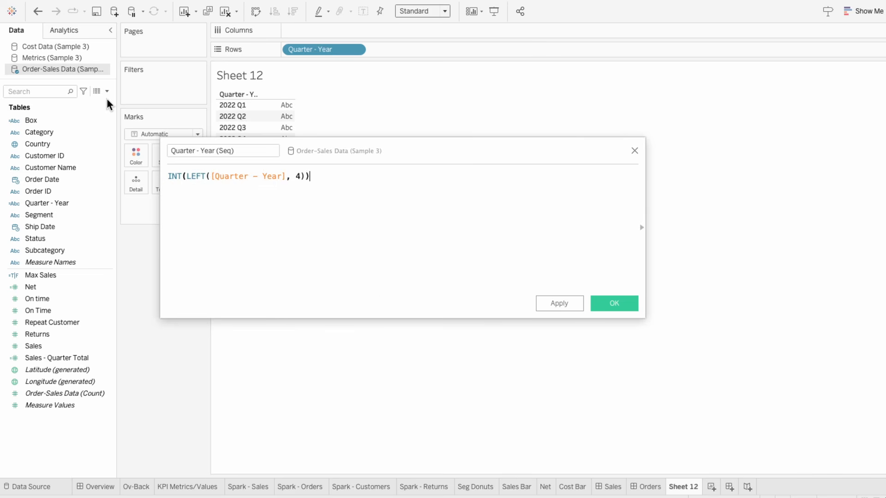
pyautogui.write(' * 4 + INT(RIG')
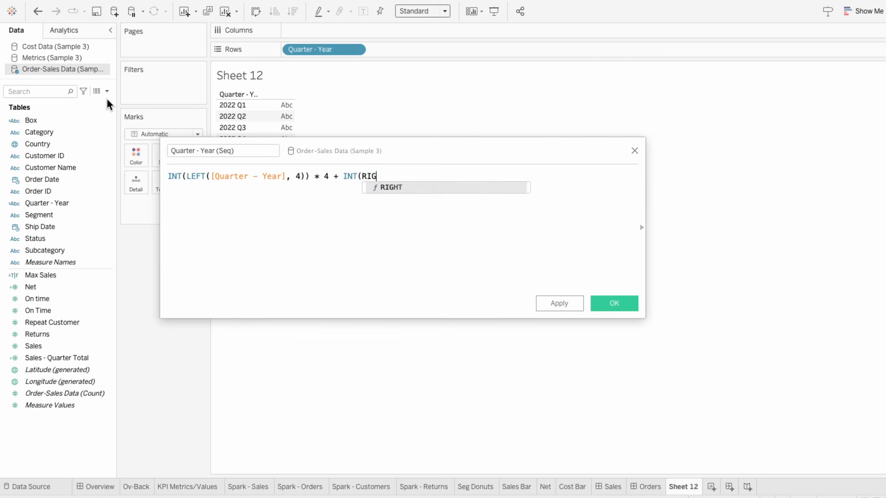
pyautogui.write('HT([qua')
pyautogui.press('Down')
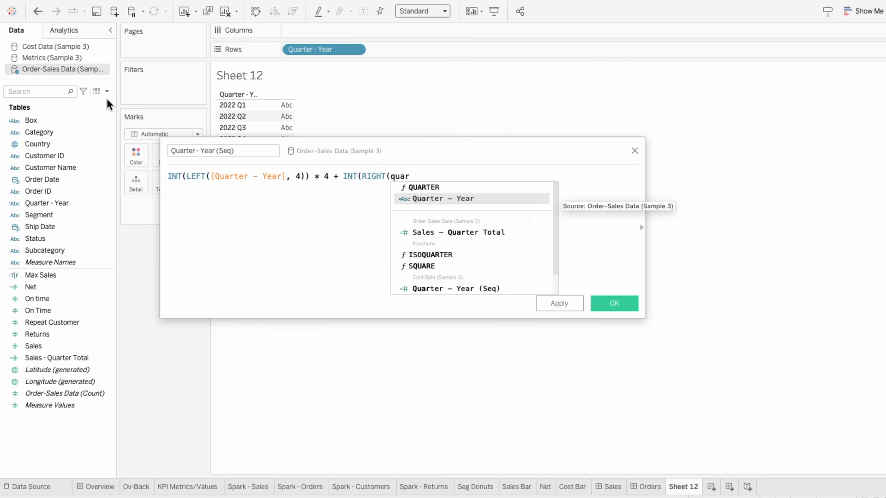
pyautogui.press('Return')
pyautogui.write(', 1')
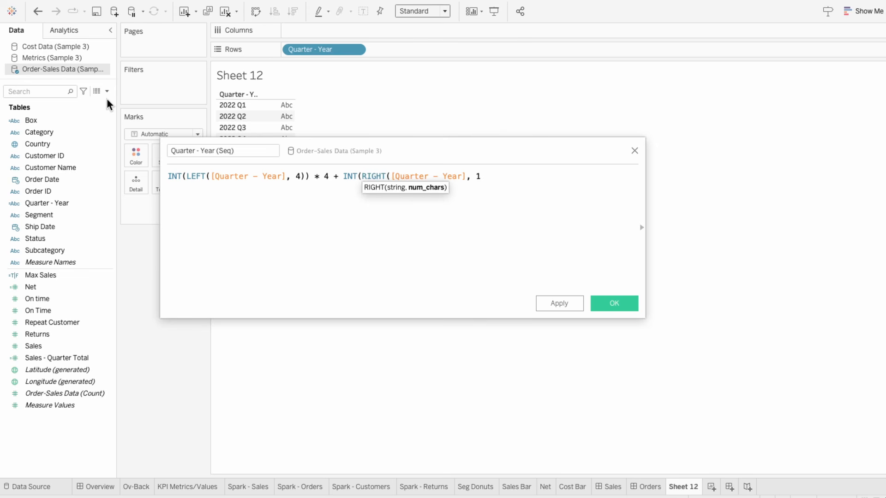
pyautogui.write('))')
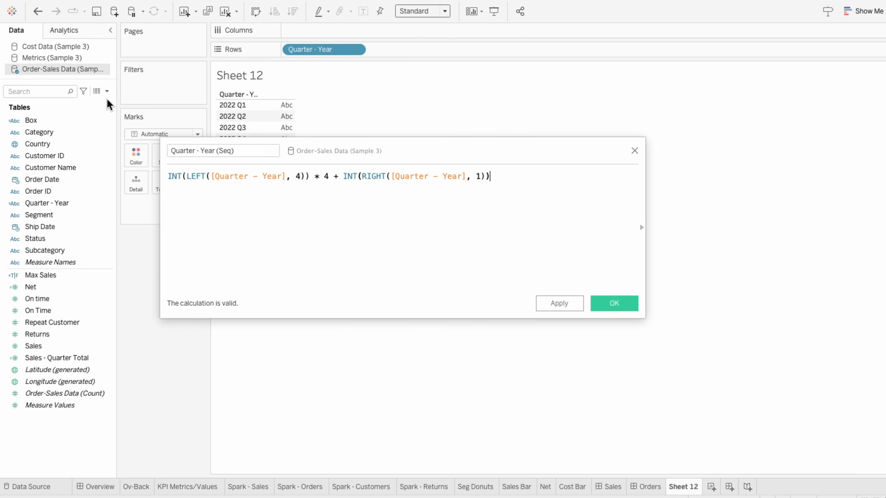
pyautogui.click(605, 304)
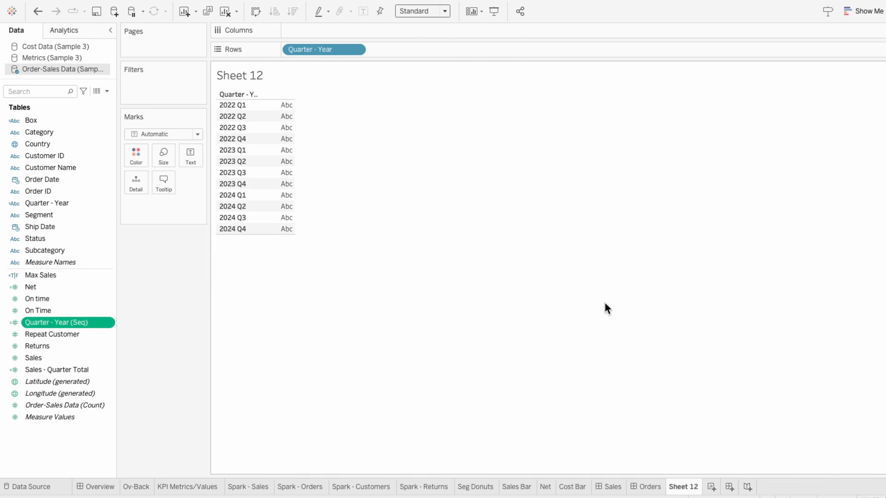
# Step: Add Quarter - Year (Seq) to the rows after Quarter - Year as a discrete dimension
pyautogui.moveTo(71, 323); pyautogui.dragTo(373, 52)
pyautogui.rightClick(380, 51)
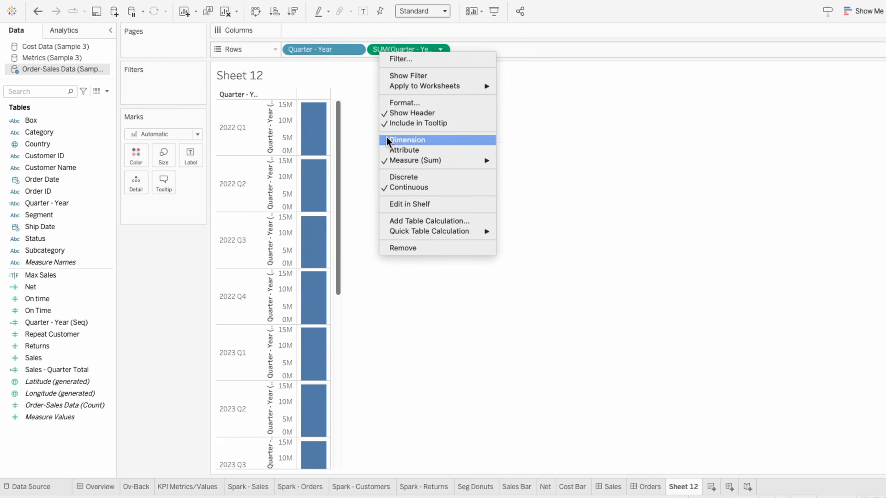
pyautogui.click(388, 139)
pyautogui.rightClick(395, 50)
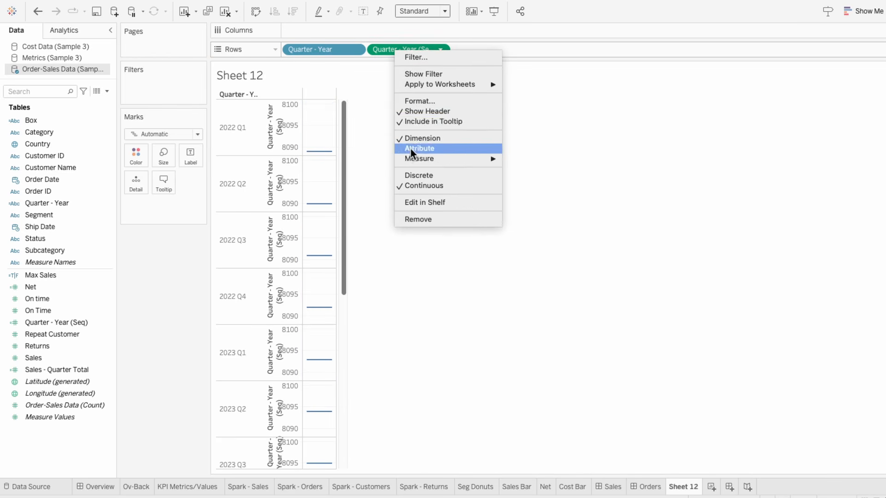
pyautogui.click(415, 176)
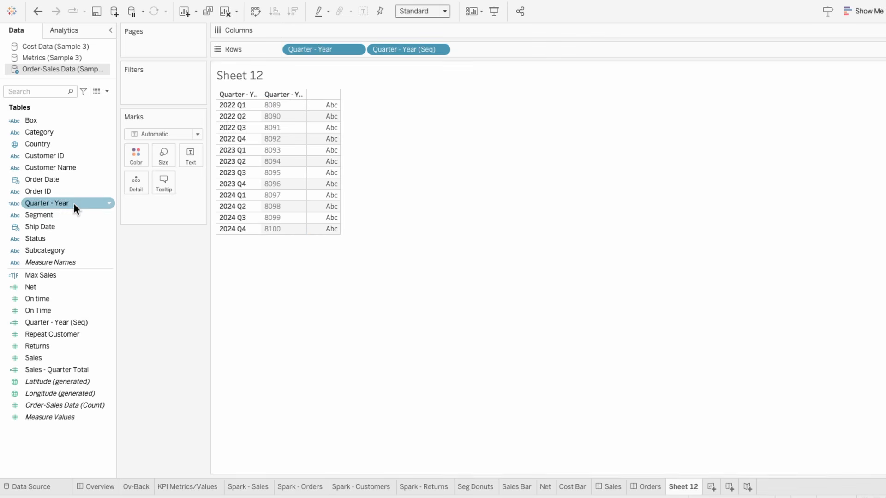
# Step: Filter the sheet by Quarter - Year to the top 8 by the average of Quarter - Year (Seq)
pyautogui.moveTo(67, 204); pyautogui.dragTo(155, 83)
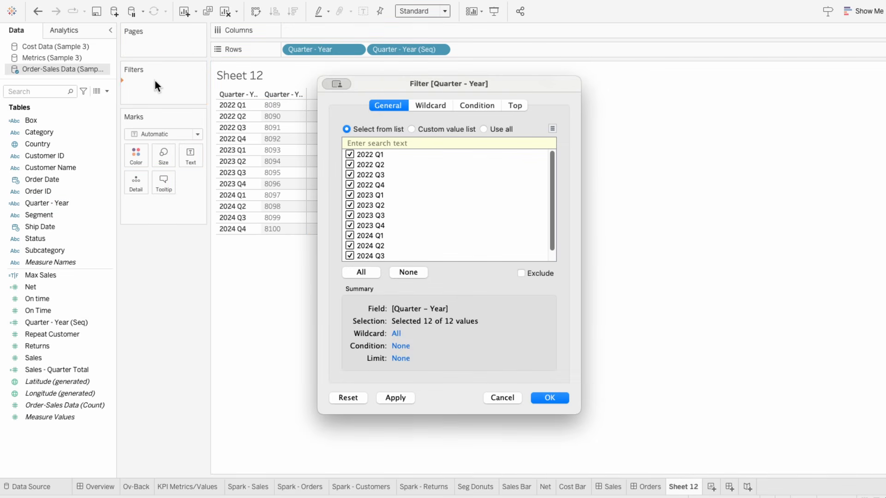
pyautogui.click(517, 107)
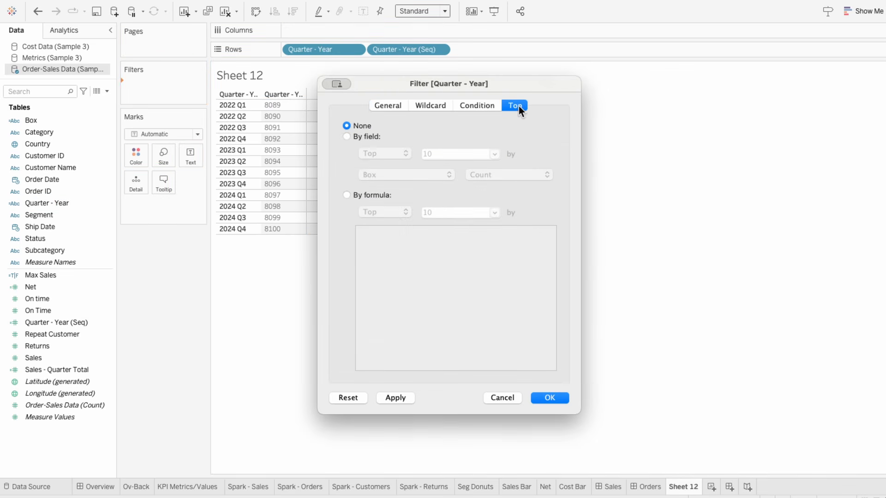
pyautogui.click(367, 135)
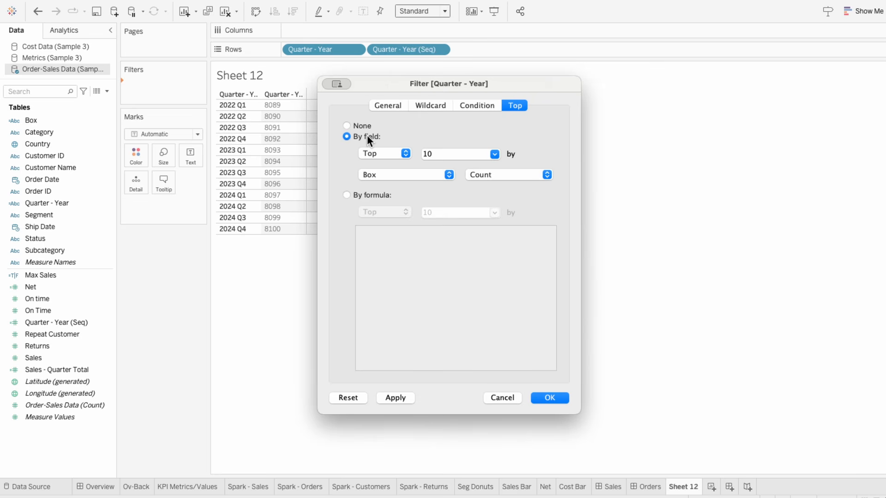
pyautogui.doubleClick(429, 153)
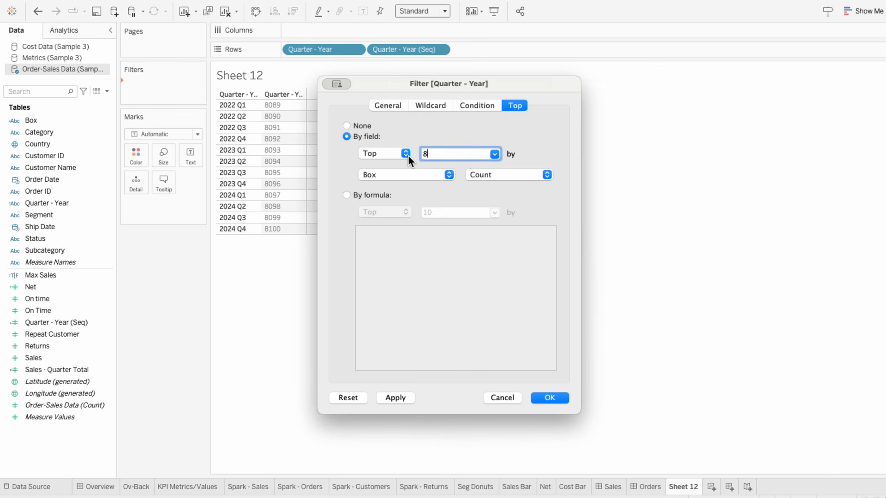
pyautogui.click(416, 169)
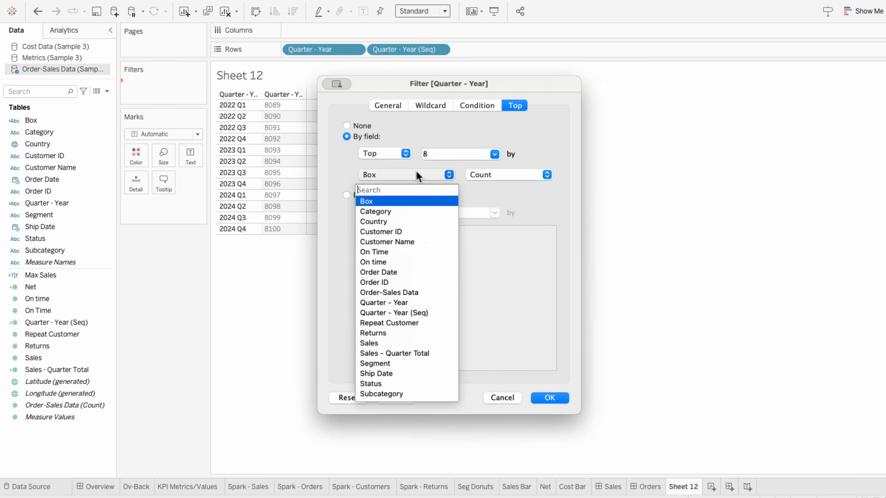
pyautogui.click(415, 313)
pyautogui.click(483, 175)
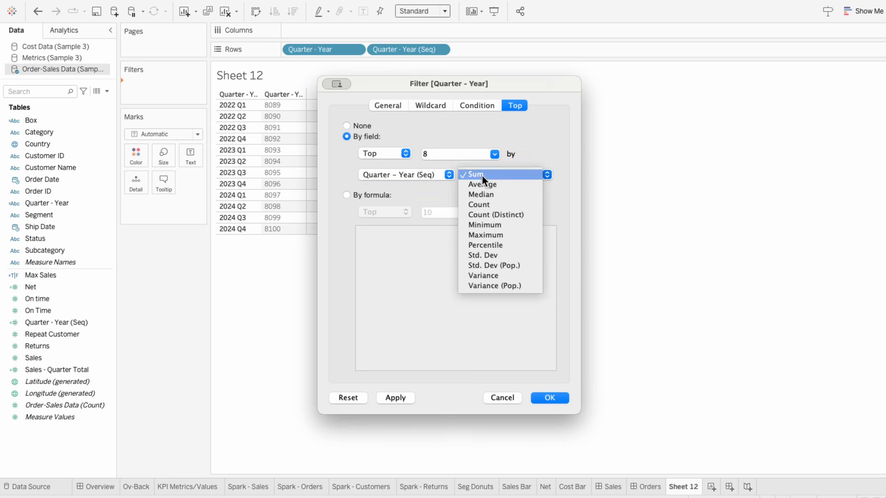
pyautogui.click(483, 183)
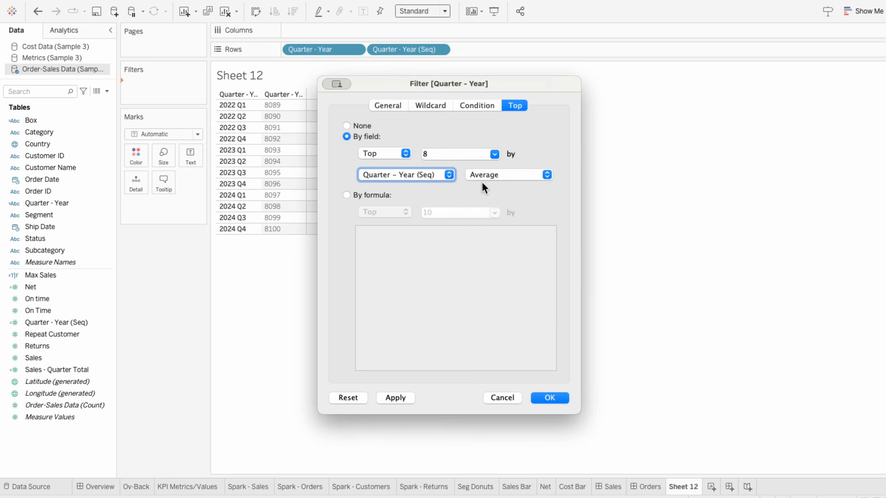
pyautogui.click(551, 396)
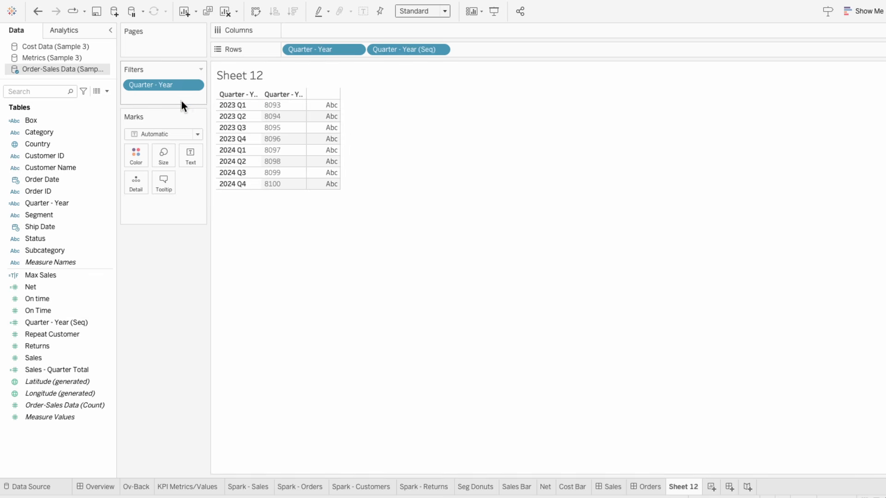
# Step: Apply the Quarter - Year filter to the Cost Bar, Net and Sales Bar worksheets as well
pyautogui.rightClick(165, 87)
pyautogui.moveTo(204, 153)
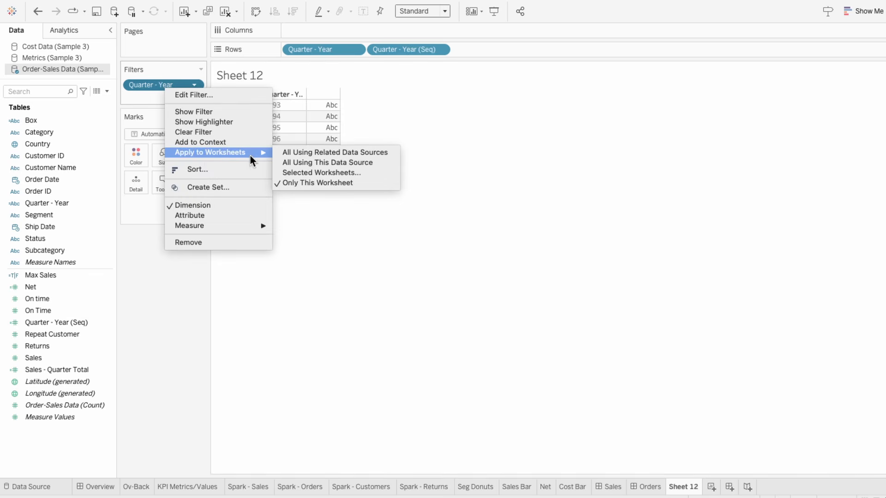
pyautogui.click(285, 172)
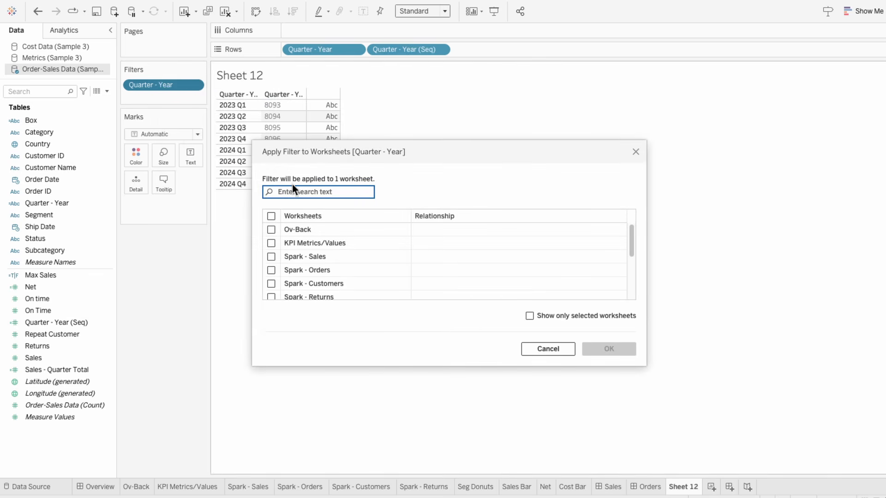
pyautogui.scroll(-5, 270, 261)
pyautogui.click(271, 249)
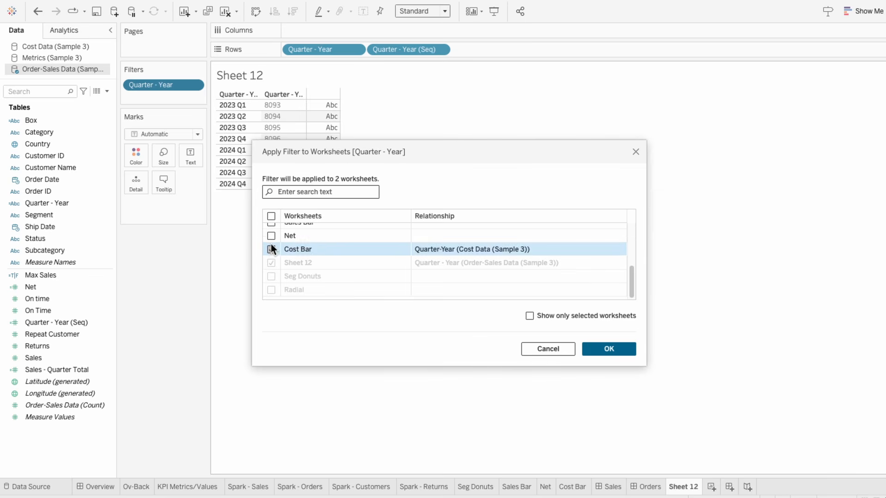
pyautogui.click(271, 236)
pyautogui.click(272, 226)
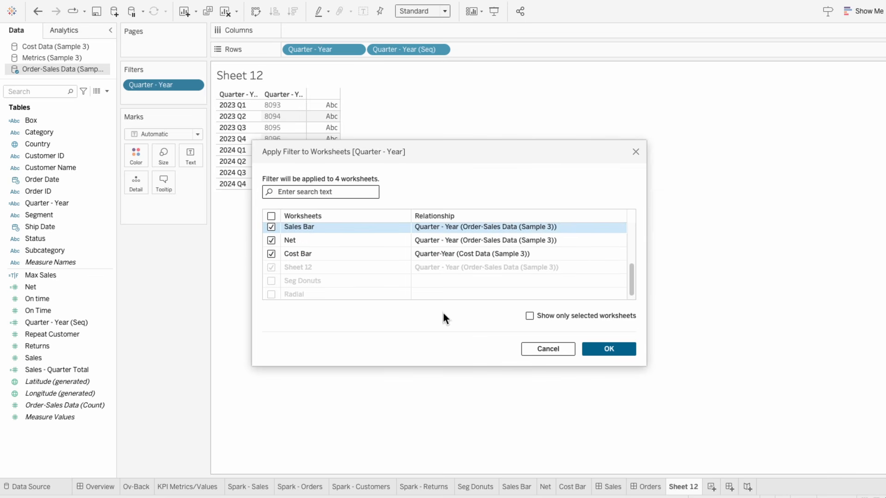
pyautogui.click(606, 348)
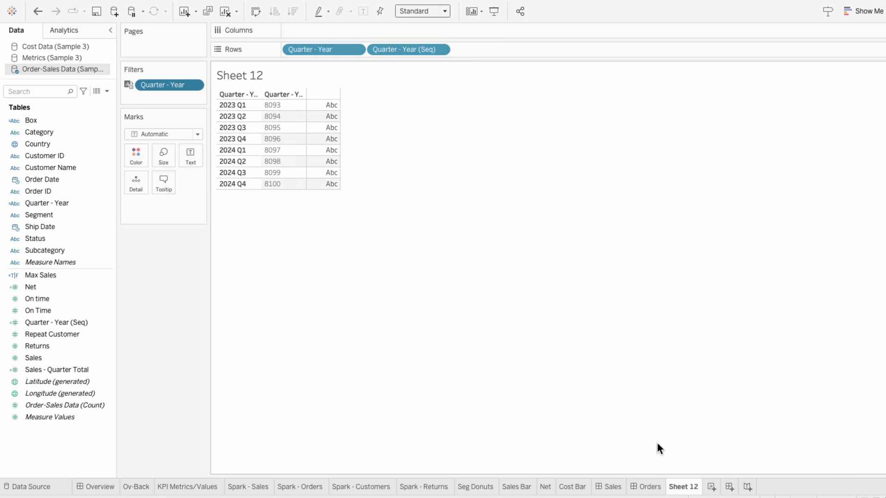
# Step: Delete the Sheet 12 worksheet and return to the Overview dashboard
pyautogui.rightClick(685, 488)
pyautogui.click(705, 373)
pyautogui.click(112, 487)
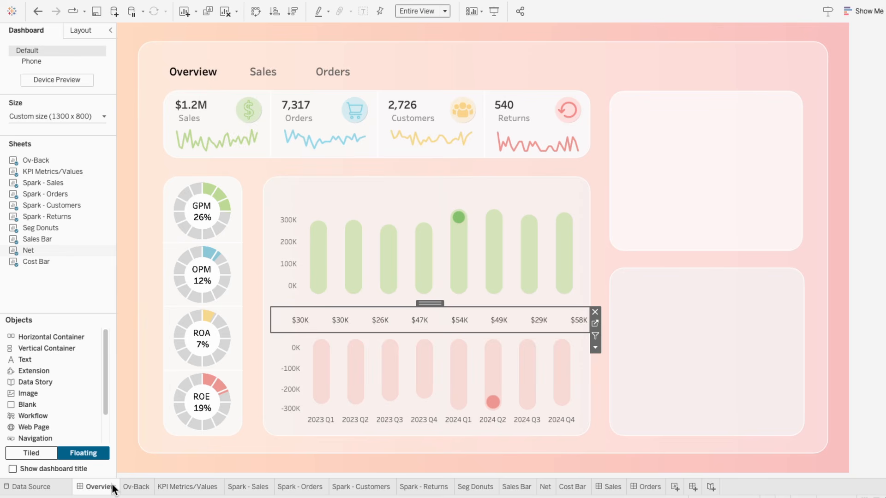
# Step: Add a floating text "Sales & Cost" in black Tableau Regular, size 14, above the sales bars on the dashboard
pyautogui.moveTo(38, 359); pyautogui.dragTo(309, 232)
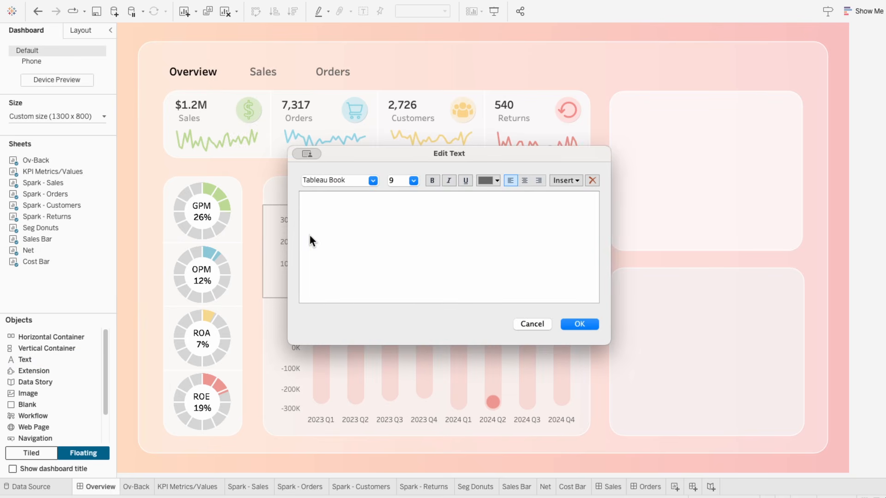
pyautogui.write('Sales & Cost')
pyautogui.moveTo(340, 198); pyautogui.dragTo(303, 199)
pyautogui.click(373, 181)
pyautogui.click(369, 270)
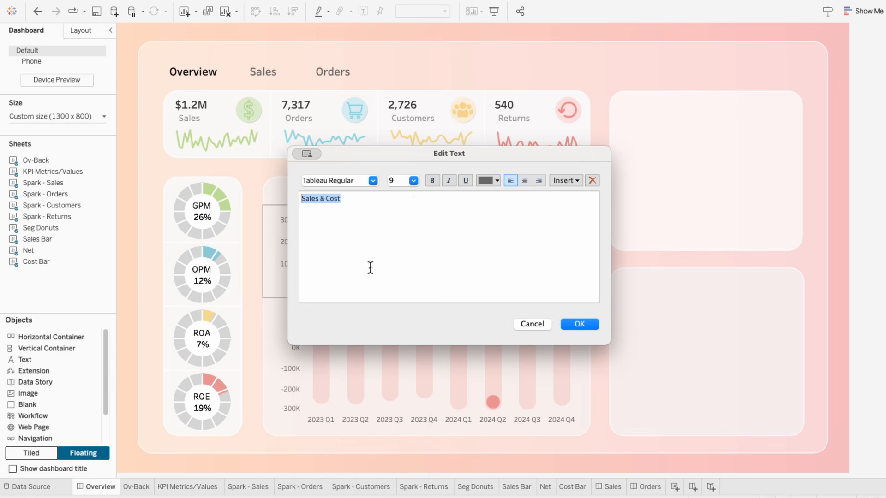
pyautogui.click(411, 181)
pyautogui.click(403, 234)
pyautogui.click(487, 183)
pyautogui.click(484, 200)
pyautogui.click(579, 323)
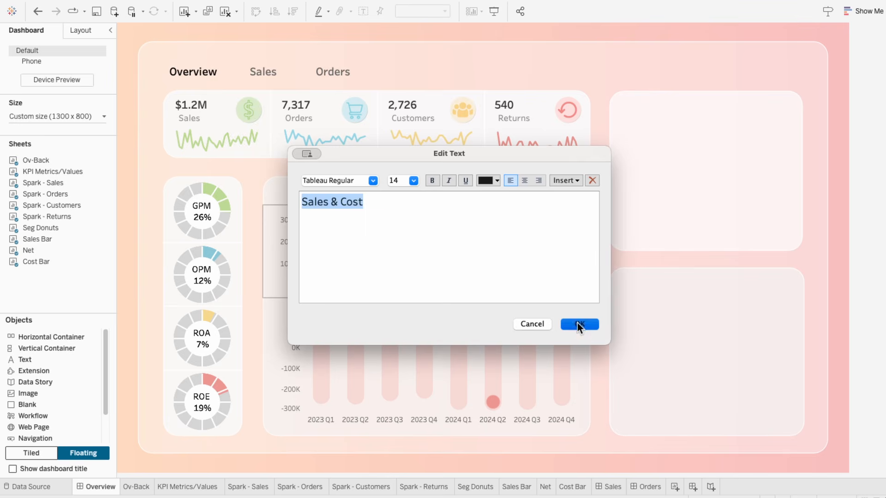
pyautogui.moveTo(347, 233); pyautogui.dragTo(303, 302)
# Step: Duplicate the Sales & Cost text at the start of the net values row and change its wording to "Net"
pyautogui.press('super+c')
pyautogui.press('super+v')
pyautogui.rightClick(292, 319)
pyautogui.click(298, 326)
pyautogui.hotkey('ctrl', 'a')
pyautogui.press('BackSpace')
pyautogui.write('Net')
# Step: Format the Net label in Tableau Medium, size 9
pyautogui.moveTo(324, 202); pyautogui.dragTo(301, 202)
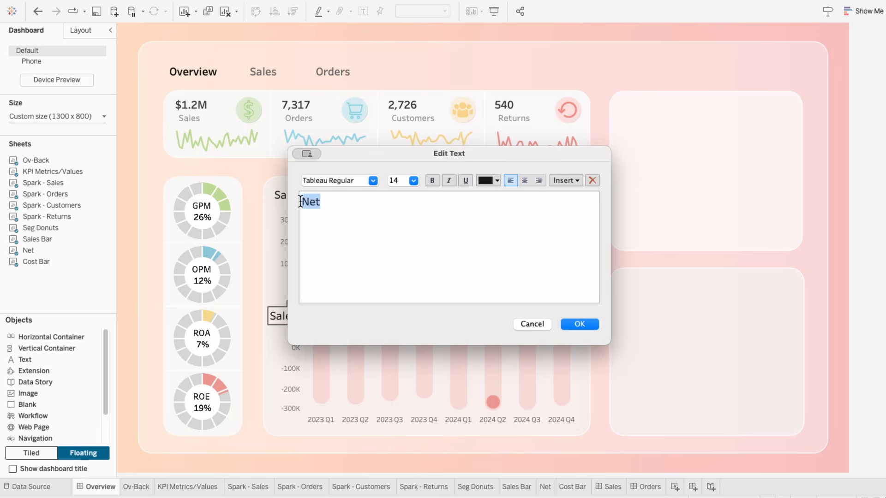
pyautogui.click(370, 182)
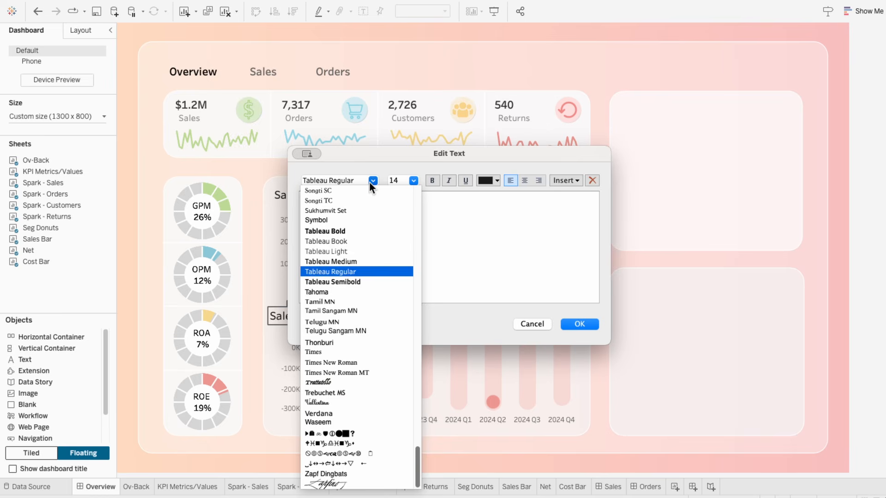
pyautogui.click(365, 261)
pyautogui.click(413, 181)
pyautogui.click(411, 197)
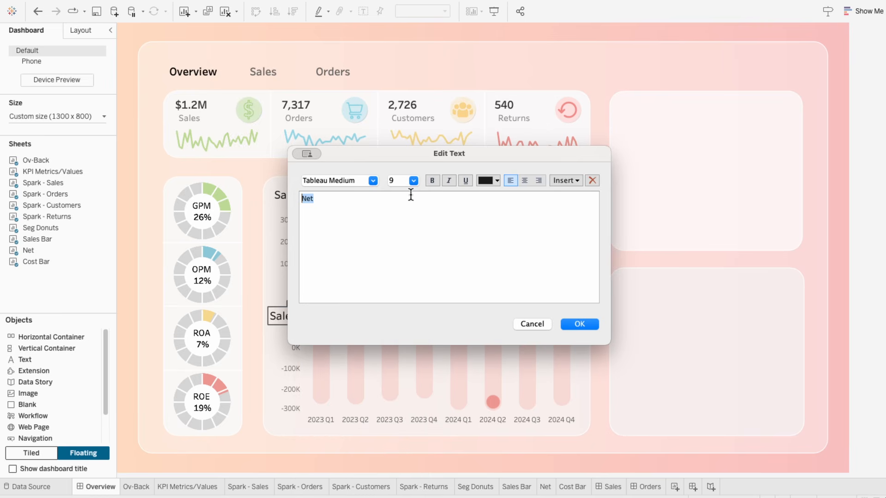
pyautogui.click(580, 324)
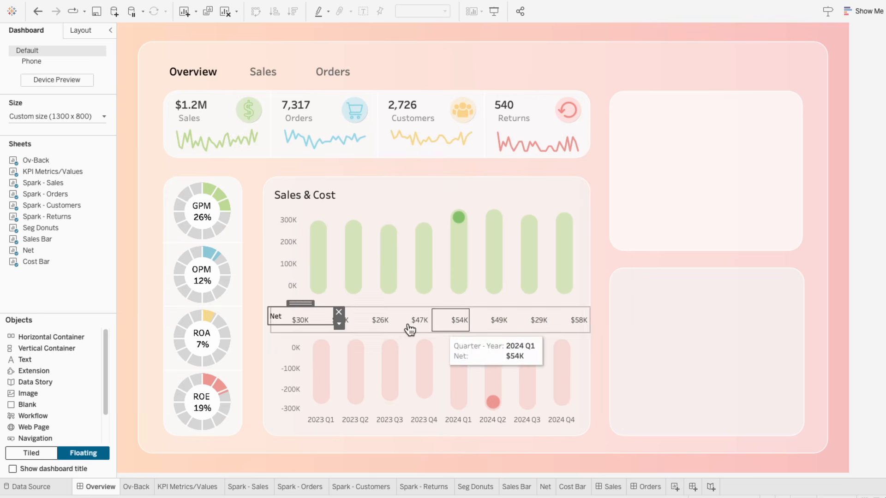
# Step: Adjust the Net sheet's worksheet font and center its pane values horizontally
pyautogui.click(382, 322)
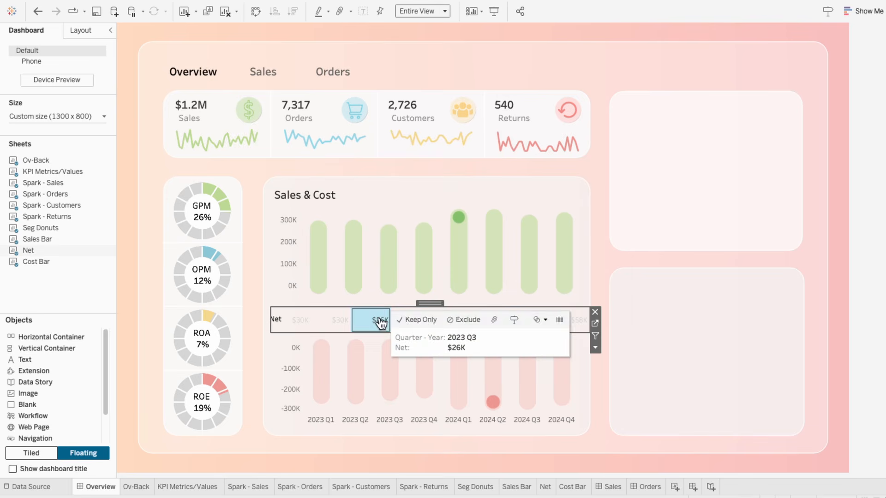
pyautogui.rightClick(380, 321)
pyautogui.click(400, 363)
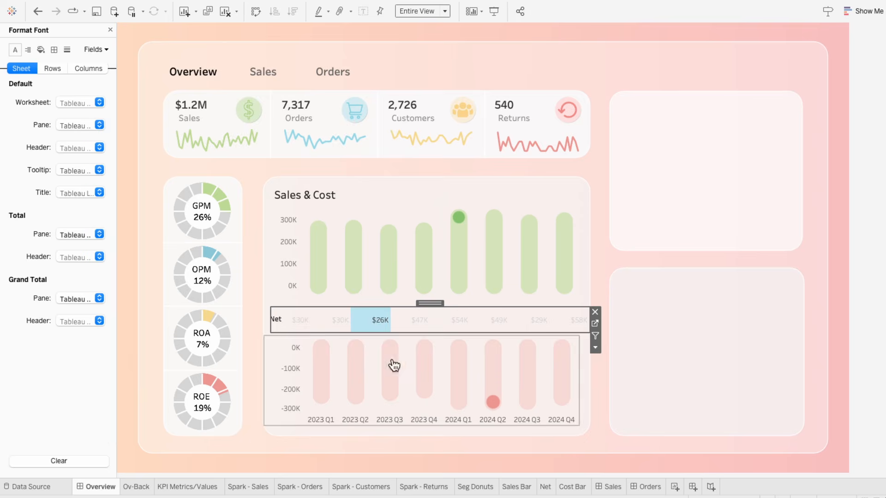
pyautogui.click(76, 101)
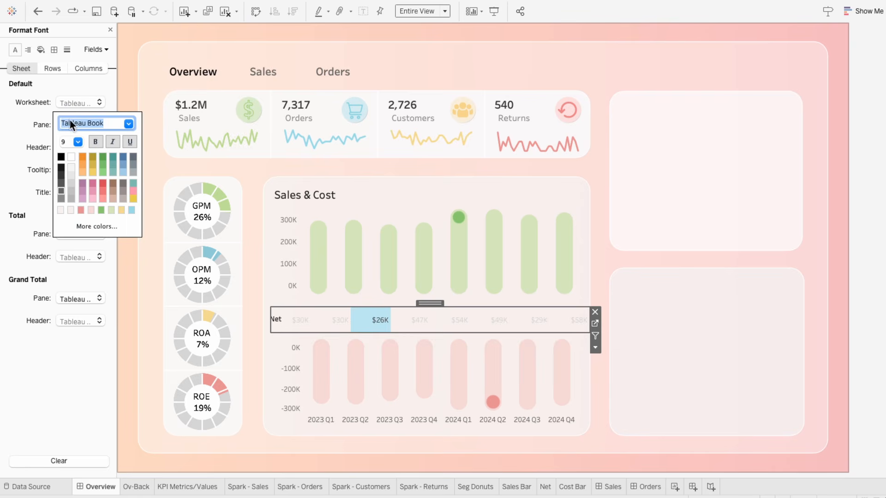
pyautogui.click(39, 147)
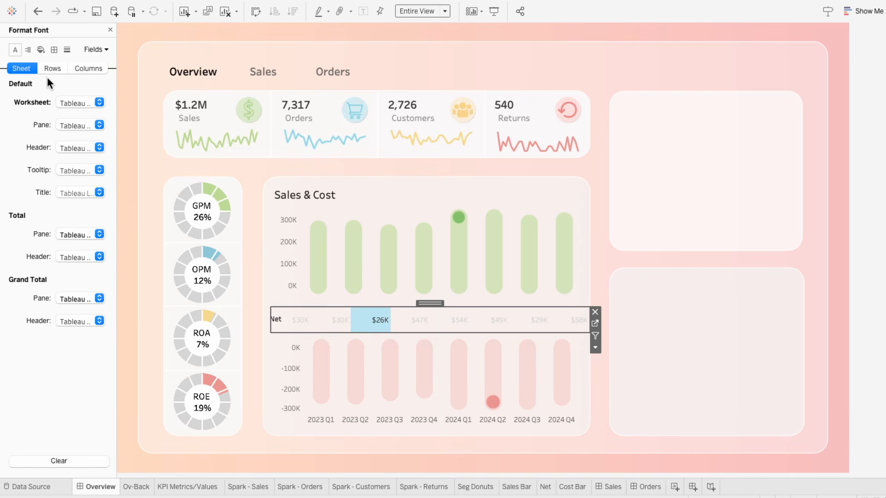
pyautogui.click(28, 50)
pyautogui.click(70, 102)
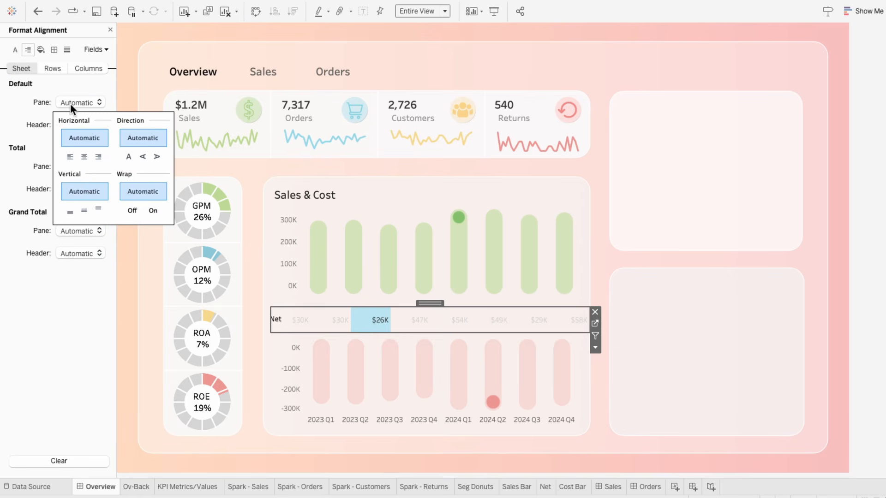
pyautogui.click(81, 155)
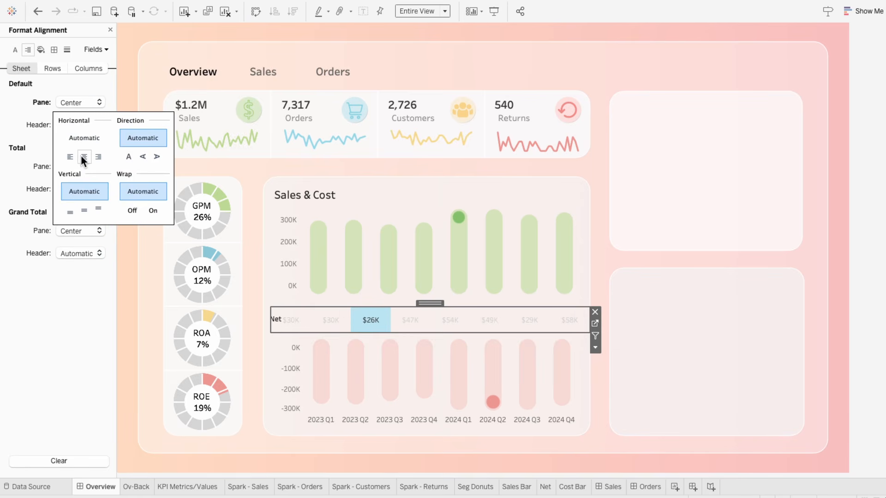
pyautogui.click(42, 148)
# Step: Set the Net sheet's worksheet shading to a custom light pink matching the chart card's background
pyautogui.click(40, 48)
pyautogui.click(65, 105)
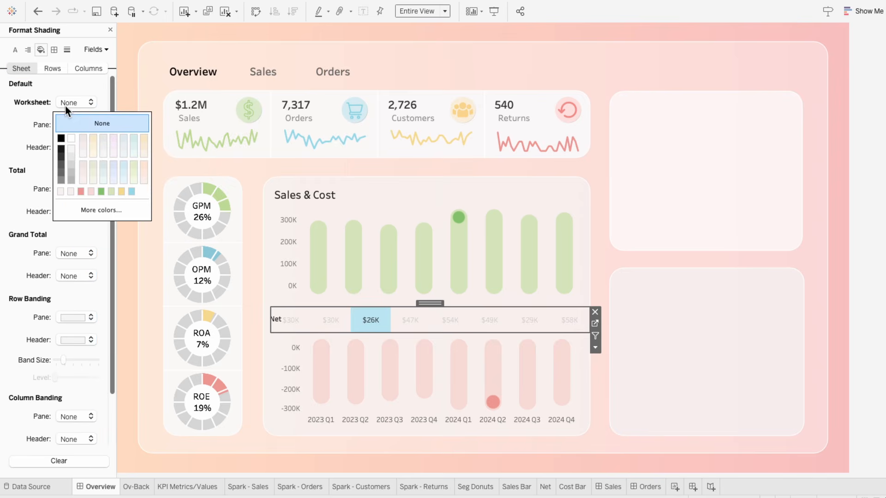
pyautogui.click(77, 208)
pyautogui.click(394, 313)
pyautogui.click(451, 334)
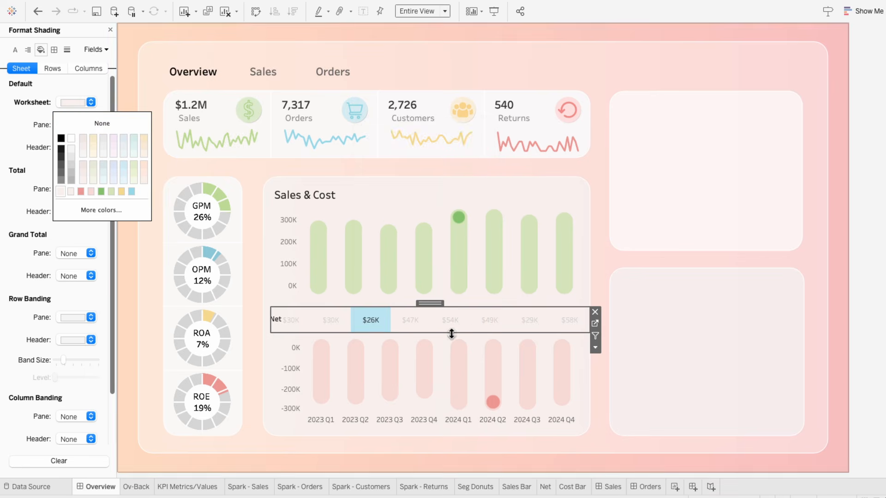
# Step: Narrow the Net sheet from both sides to align its values with the bars, and extend the cost chart upward to the net row
pyautogui.moveTo(271, 322); pyautogui.dragTo(290, 322)
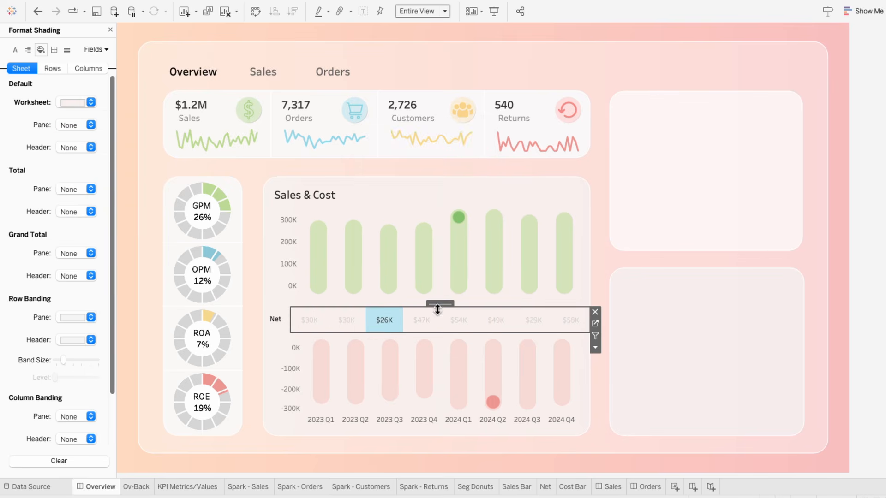
pyautogui.moveTo(589, 320); pyautogui.dragTo(583, 321)
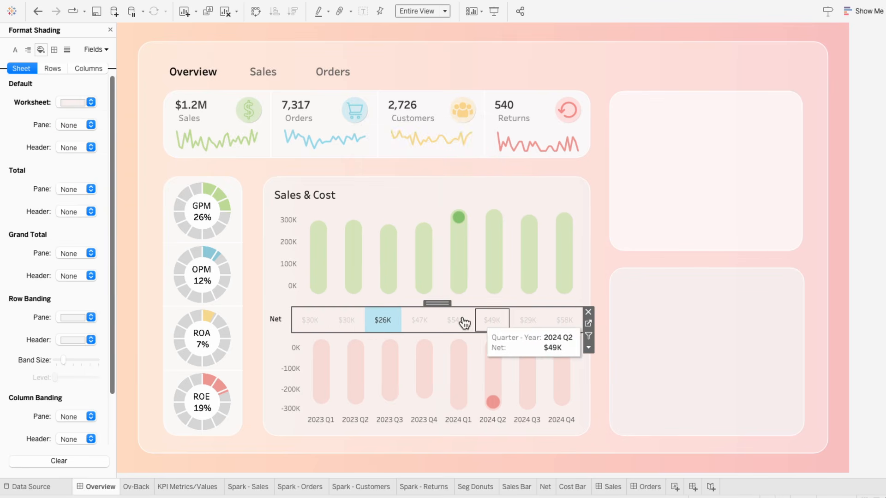
pyautogui.click(493, 354)
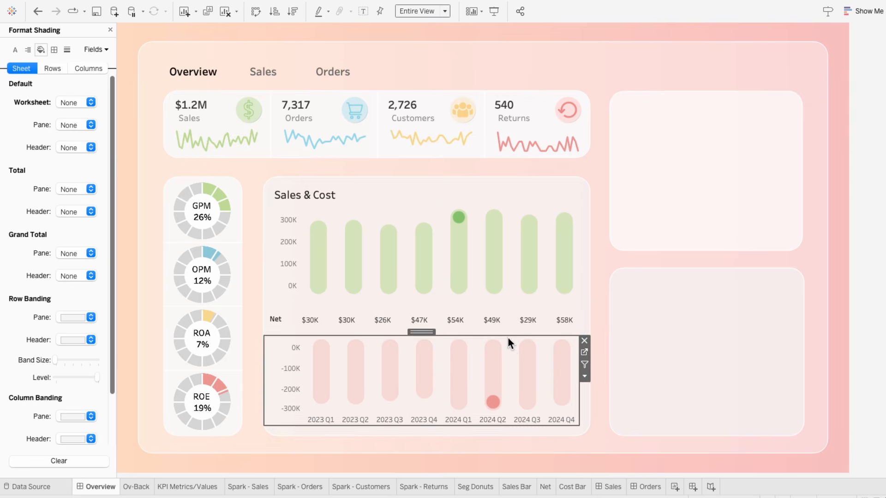
# Step: Bring the floating Net sheet to the front and lower its top edge to cover the inner ends of the bars
pyautogui.click(510, 318)
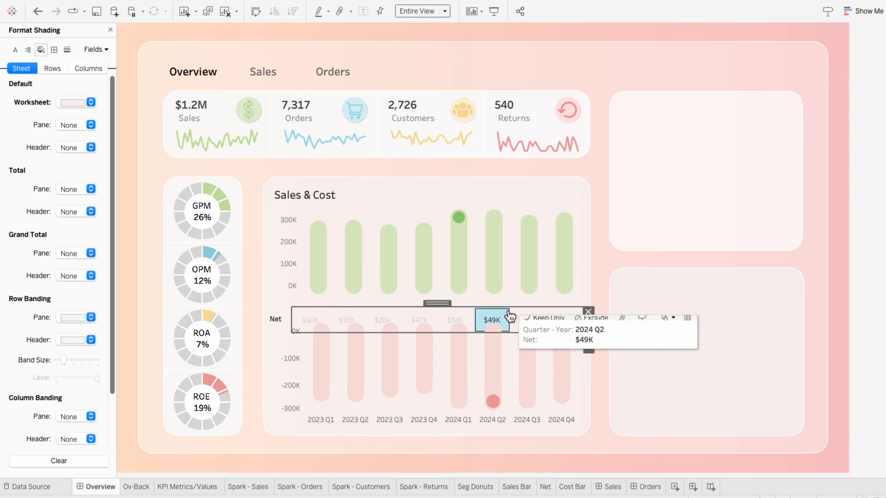
pyautogui.click(589, 349)
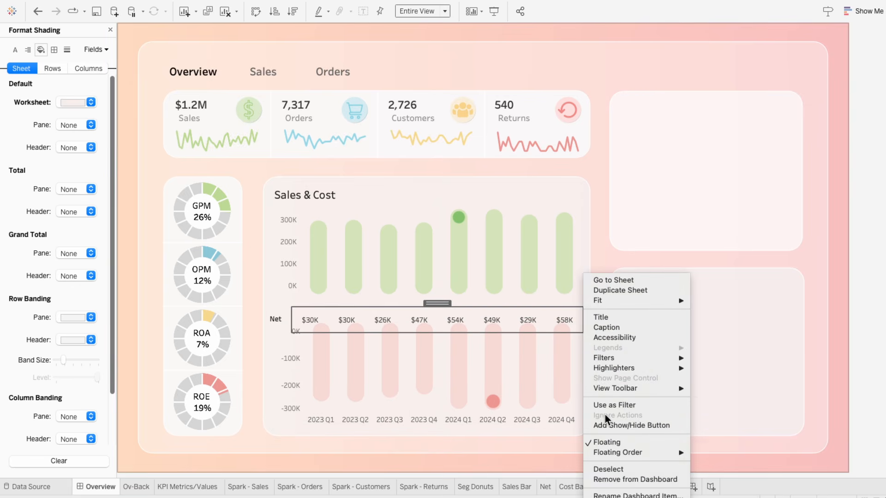
pyautogui.moveTo(621, 452)
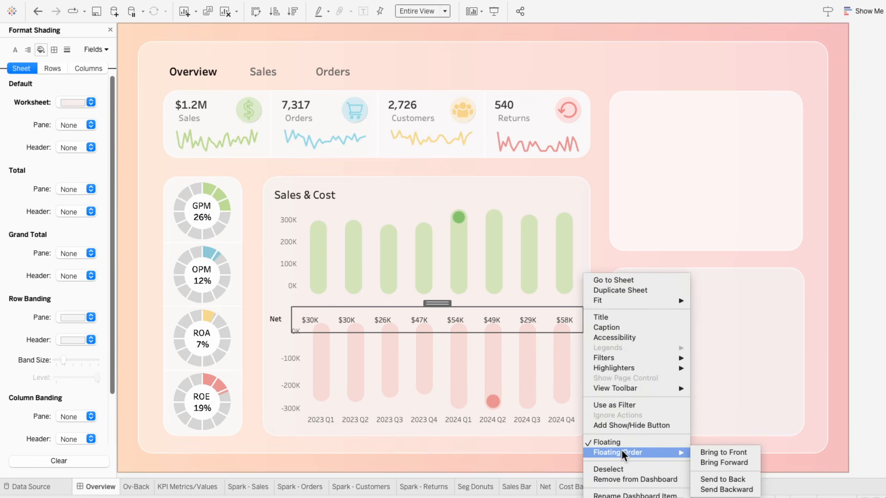
pyautogui.click(739, 452)
pyautogui.moveTo(457, 305)
pyautogui.mouseDown()
pyautogui.moveTo(439, 297)
pyautogui.moveTo(448, 312)
pyautogui.mouseUp()
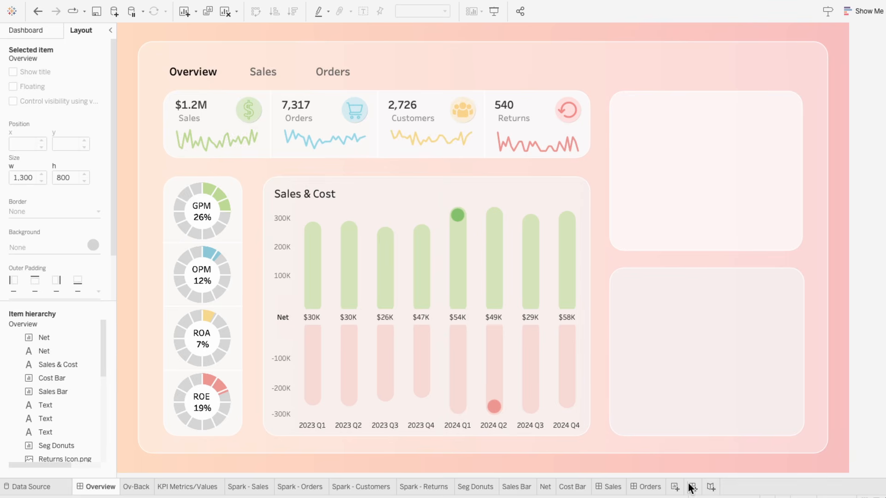
# Step: Create a new worksheet, place it directly after Cost Bar and name it Radial
pyautogui.click(674, 489)
pyautogui.moveTo(664, 487); pyautogui.dragTo(602, 488)
pyautogui.doubleClick(602, 487)
pyautogui.write('Radial')
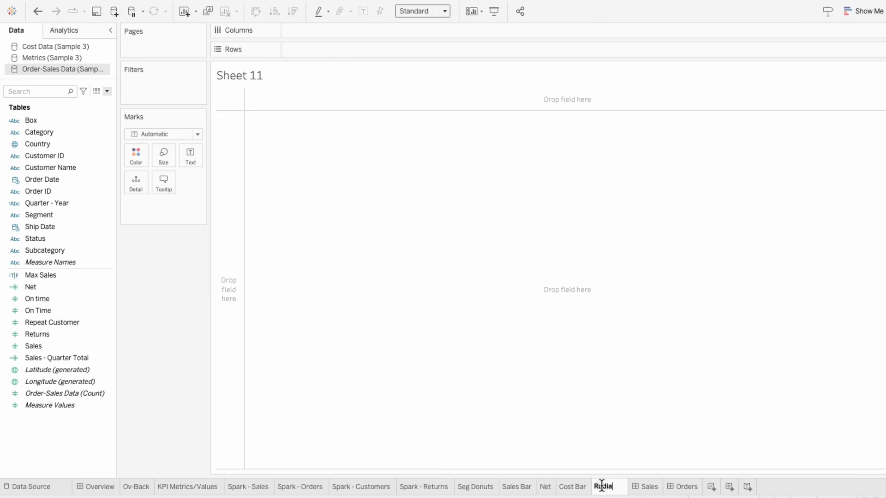
pyautogui.press('Return')
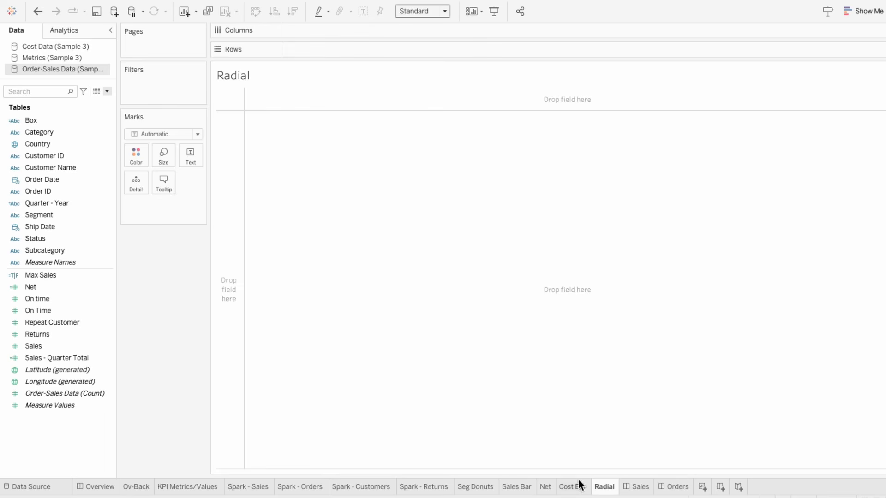
# Step: Union the Metrics table with itself in the Metrics (Sample 3) data source and add Table Name to the Radial sheet's rows
pyautogui.click(32, 57)
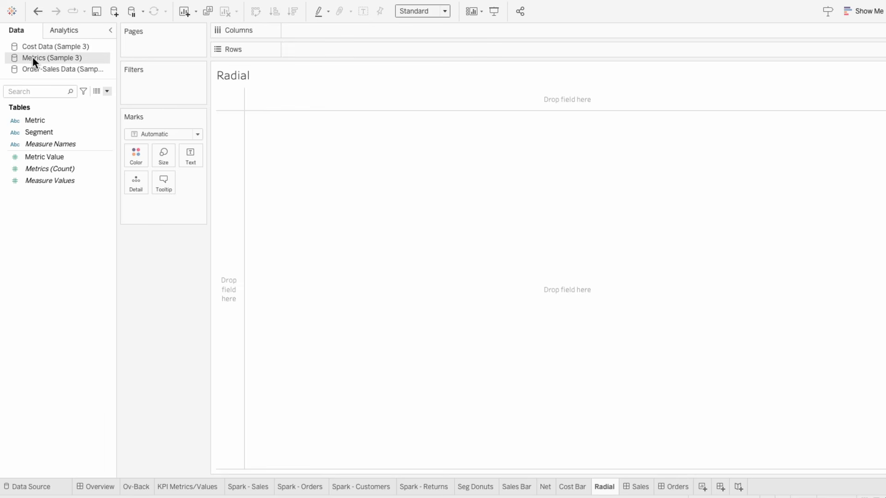
pyautogui.click(27, 488)
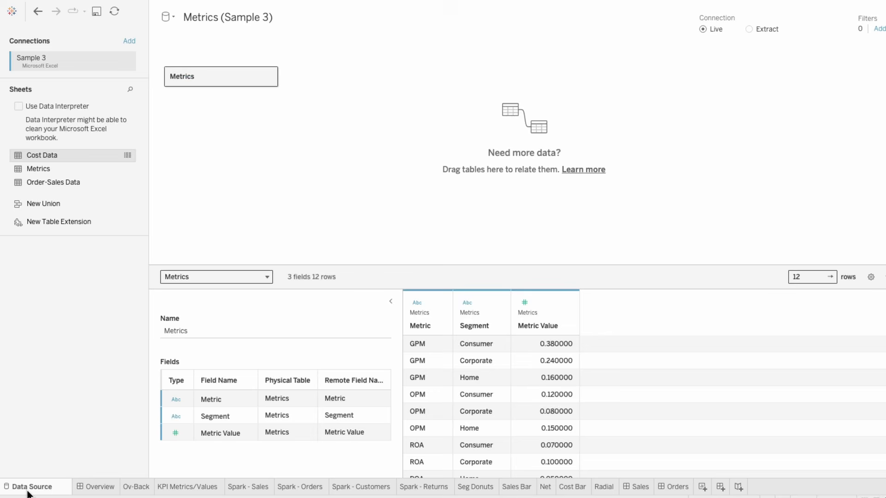
pyautogui.moveTo(65, 170); pyautogui.dragTo(199, 93)
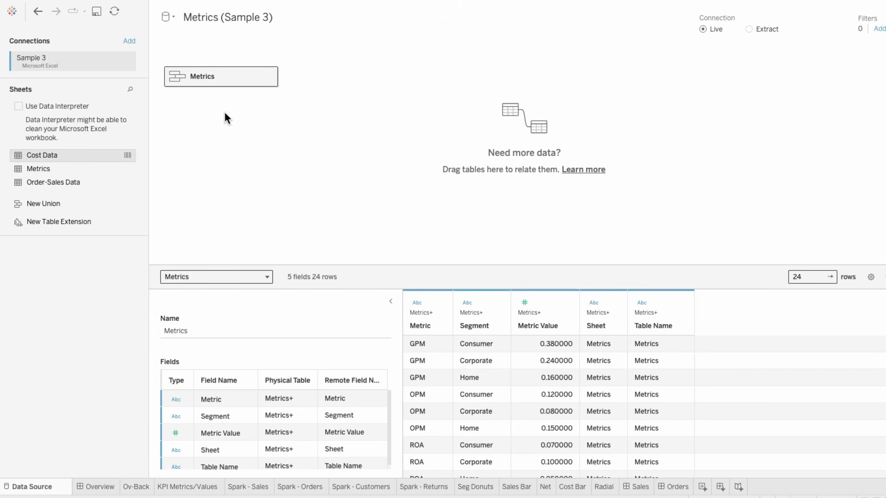
pyautogui.click(605, 487)
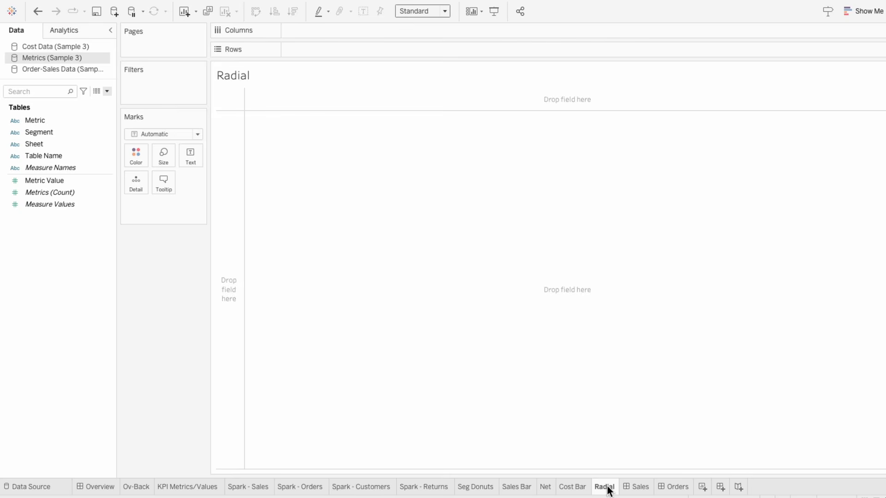
pyautogui.doubleClick(76, 157)
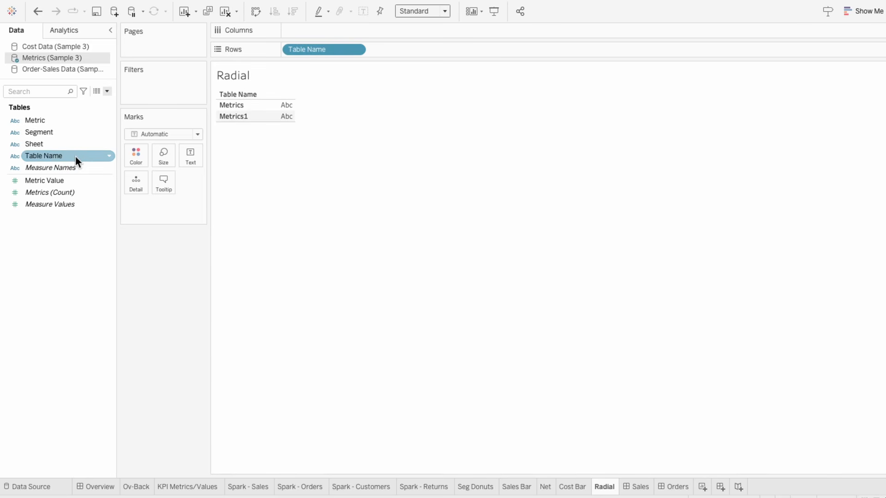
# Step: Create the calculated field Radial - Points as IF CONTAINS([Table Name], "1") THEN 0 ELSE 270 END
pyautogui.click(107, 91)
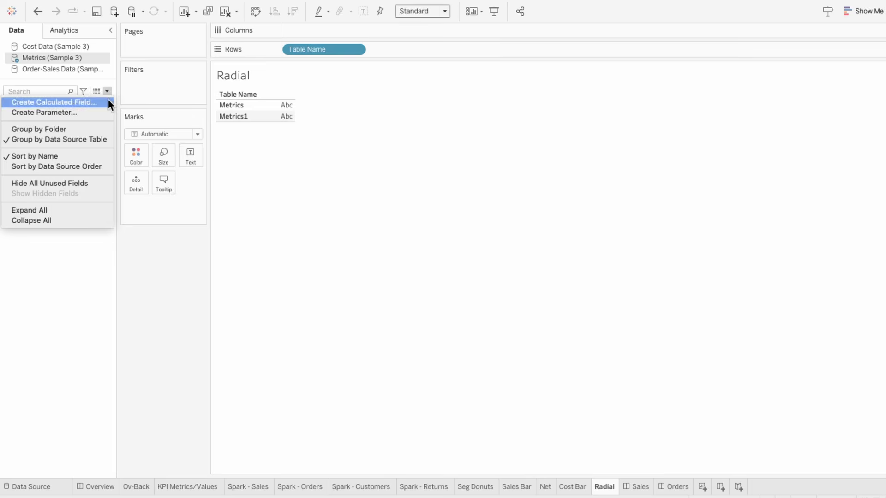
pyautogui.click(108, 102)
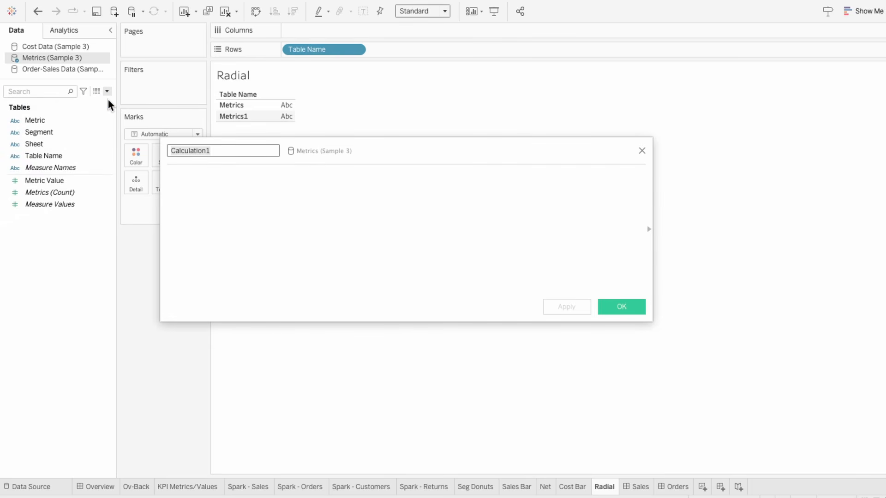
pyautogui.write('Radial')
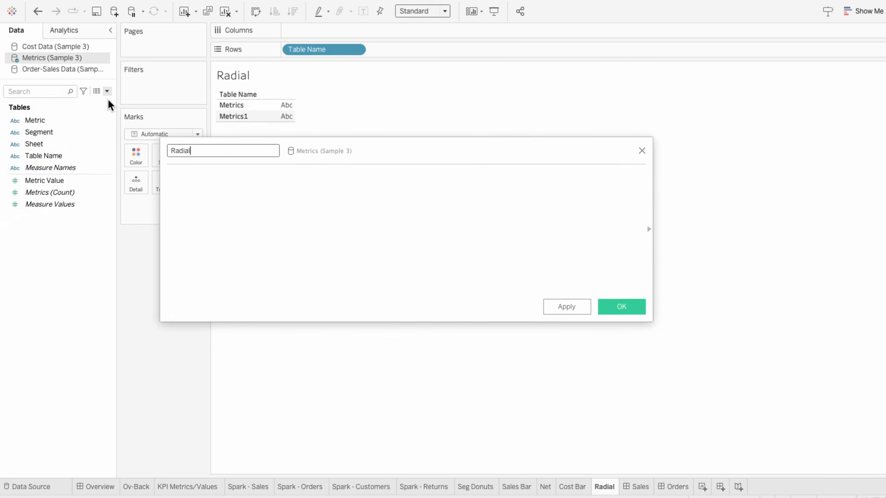
pyautogui.write(' - Points')
pyautogui.press('Tab')
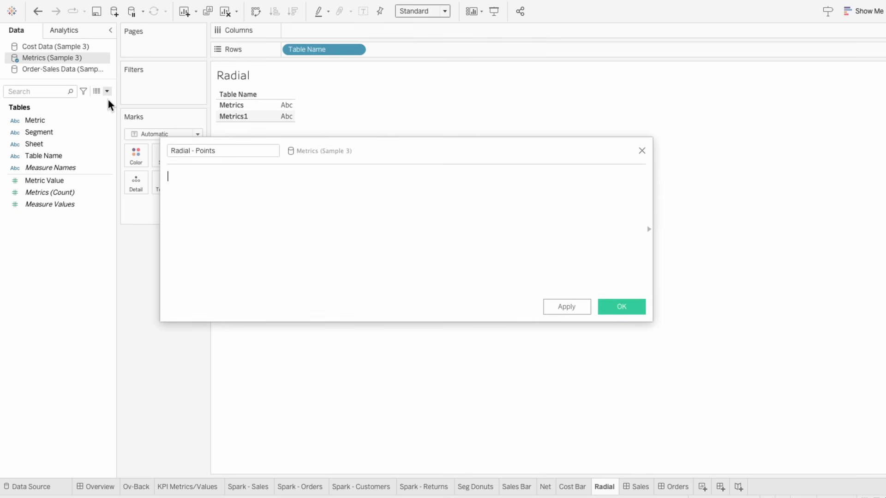
pyautogui.write('IF CONTAINS')
pyautogui.write('([Table Name], "1')
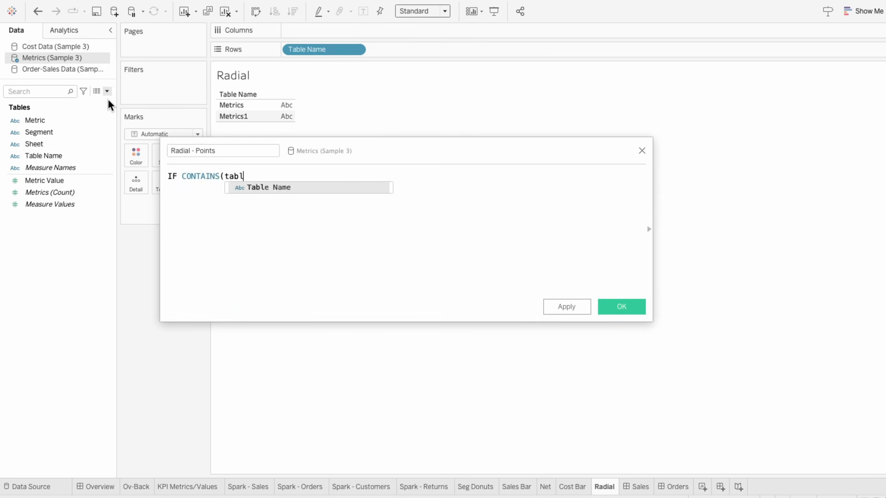
pyautogui.write('") THEN 0 ELSE')
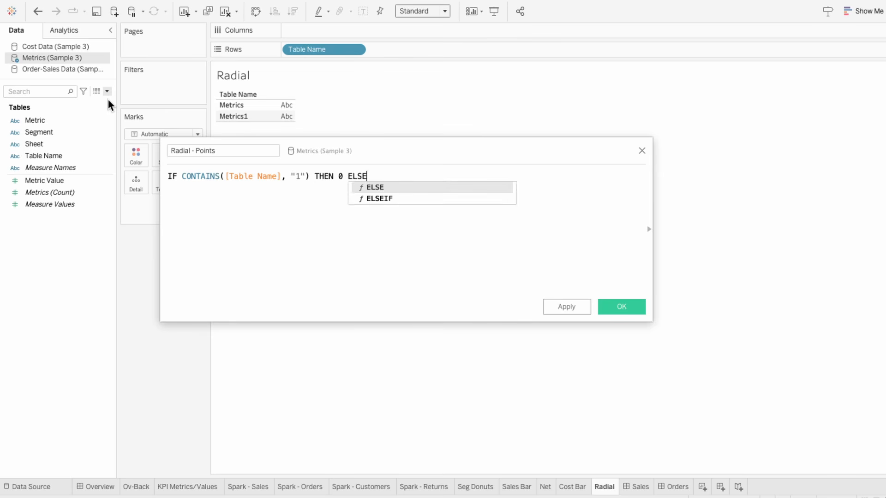
pyautogui.write(' 270 END')
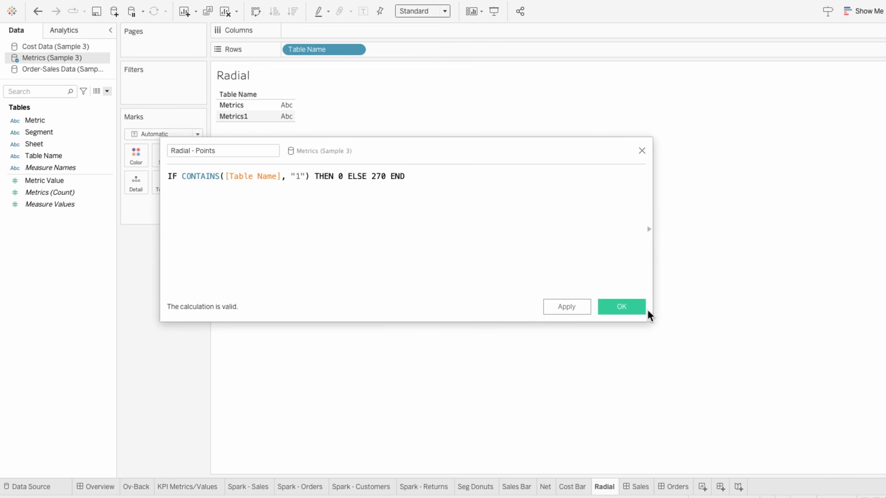
pyautogui.click(624, 307)
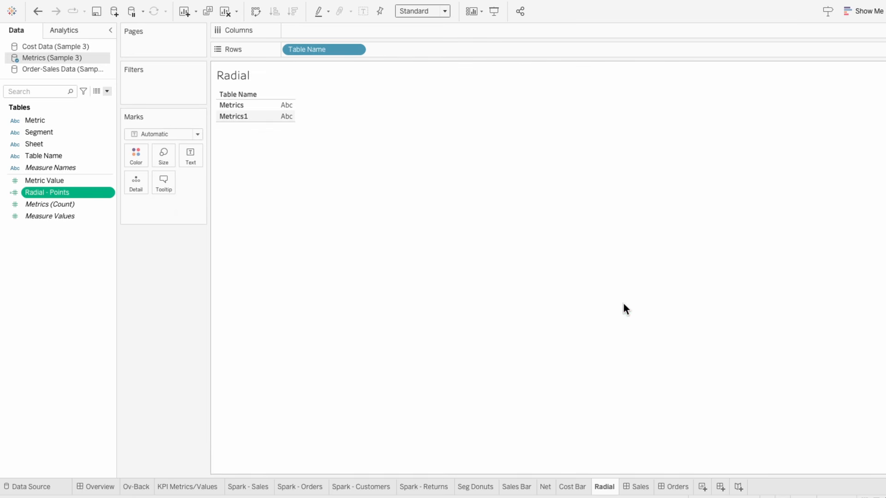
# Step: Create bins of size 1 from the Radial - Points field
pyautogui.rightClick(65, 192)
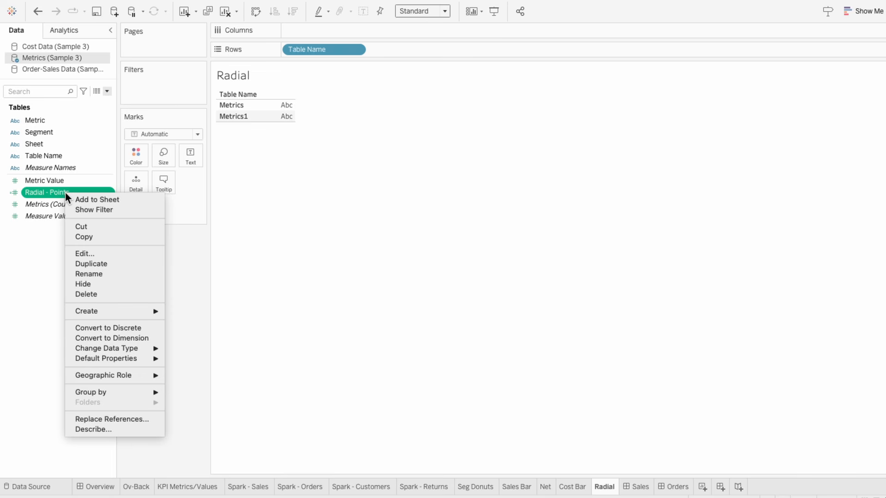
pyautogui.moveTo(117, 311)
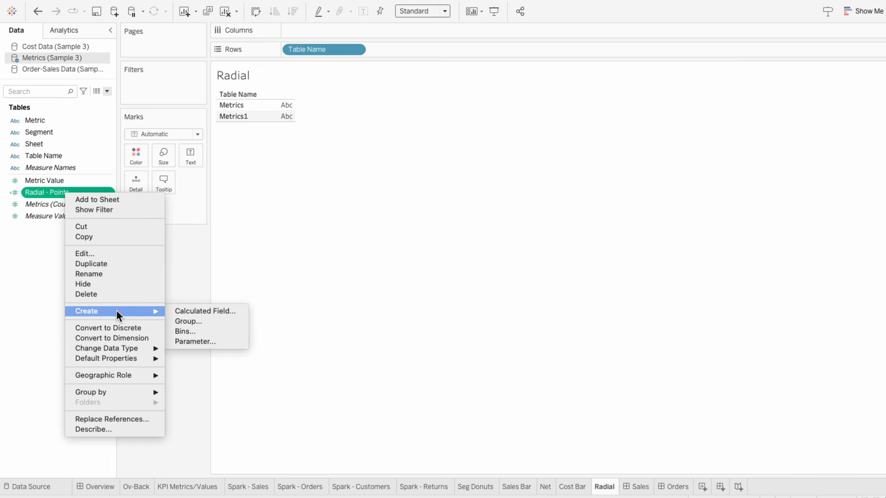
pyautogui.click(194, 332)
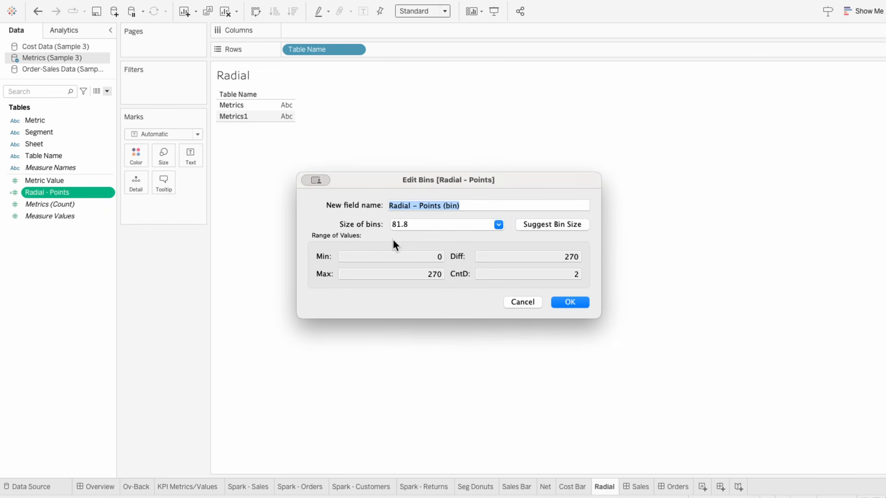
pyautogui.press('Tab')
pyautogui.write('1')
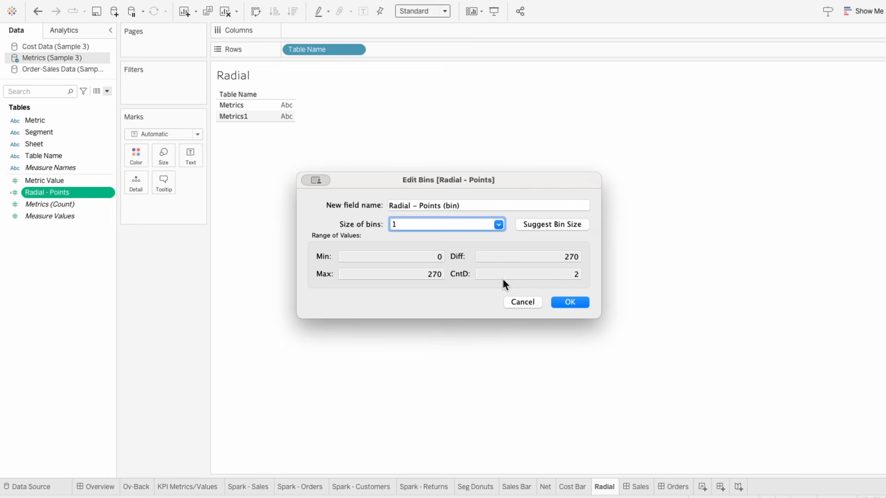
pyautogui.click(570, 302)
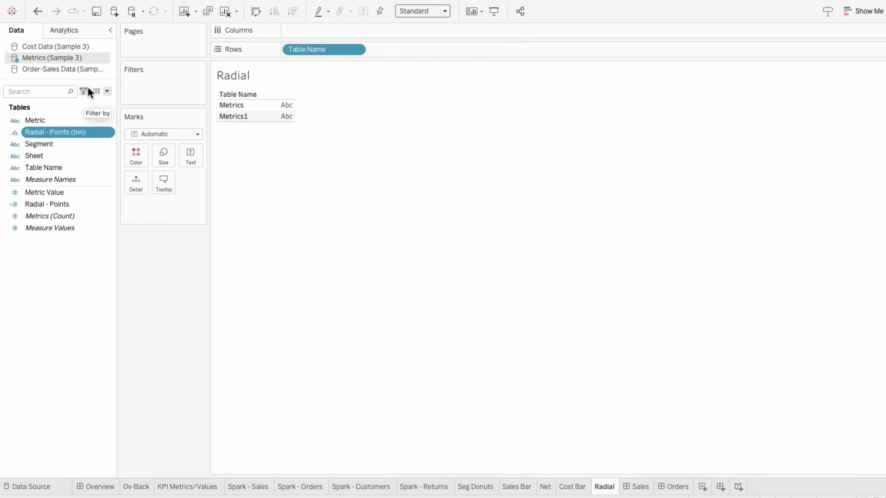
# Step: Create the calculated field Radial LOD as {FIXED [Segment], [Metric]: SUM([Metric Value])}
pyautogui.click(107, 91)
pyautogui.click(103, 99)
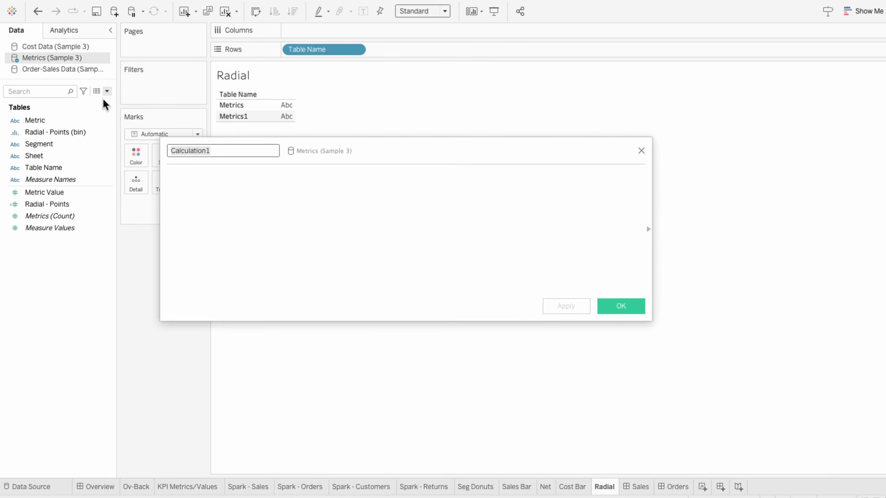
pyautogui.write('Radial LOD')
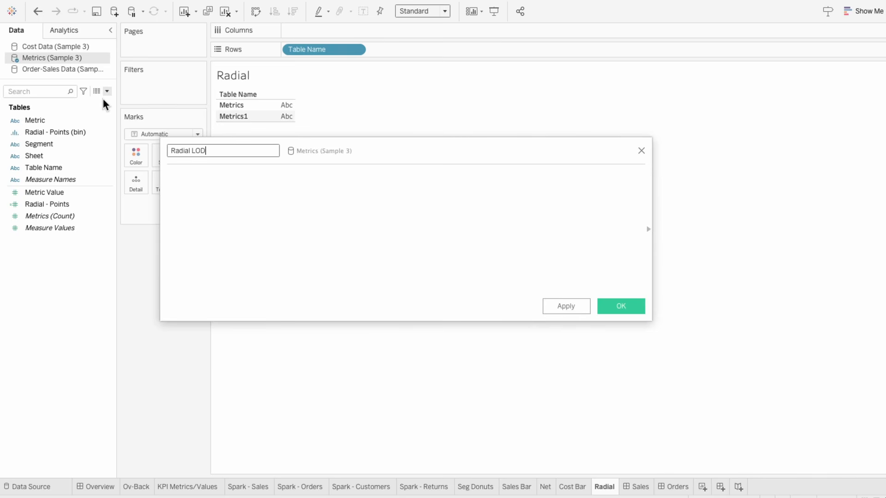
pyautogui.press('Tab')
pyautogui.write('{FIXED')
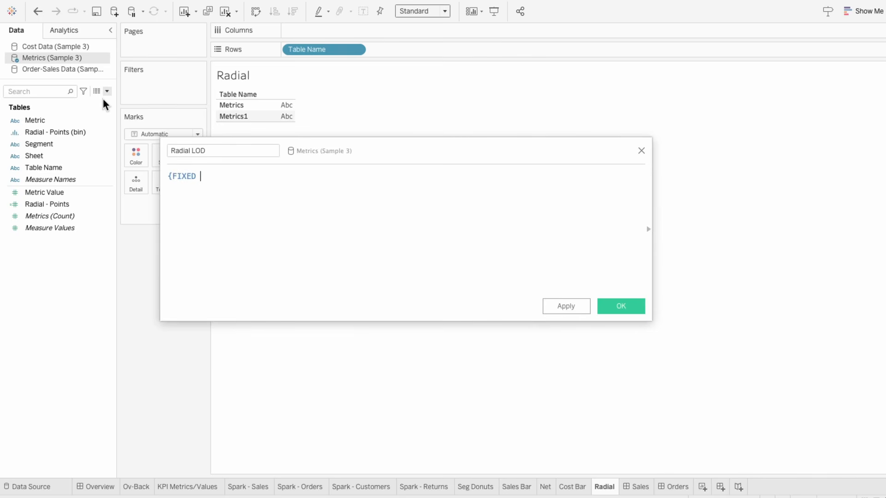
pyautogui.write(' se')
pyautogui.press('Return')
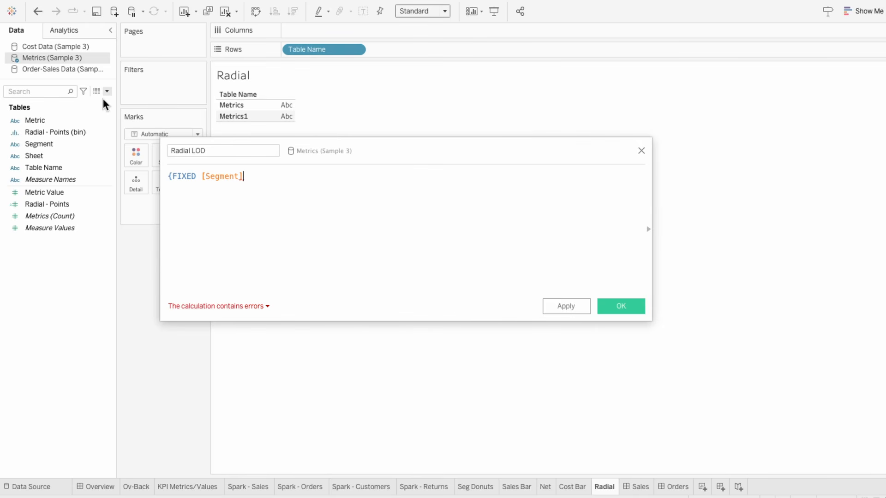
pyautogui.write(', metric')
pyautogui.press('Return')
pyautogui.write(': su')
pyautogui.press('Return')
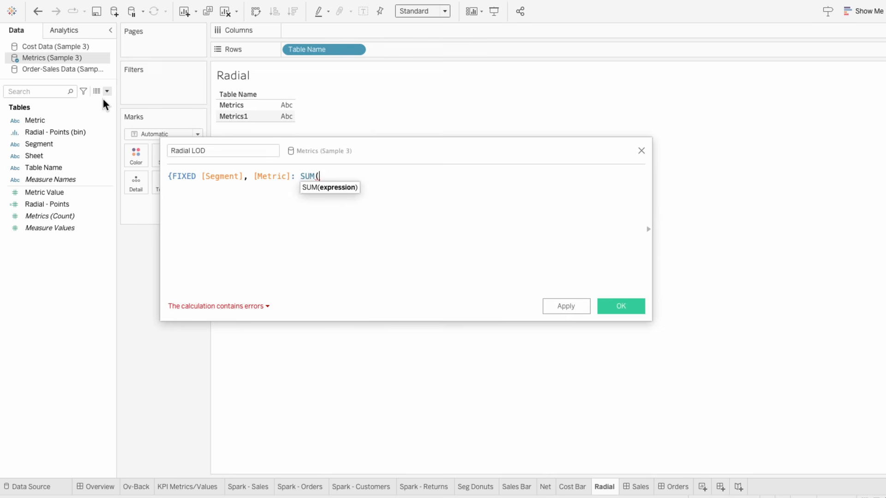
pyautogui.write('metri')
pyautogui.press('Down')
pyautogui.press('Return')
pyautogui.write(')}')
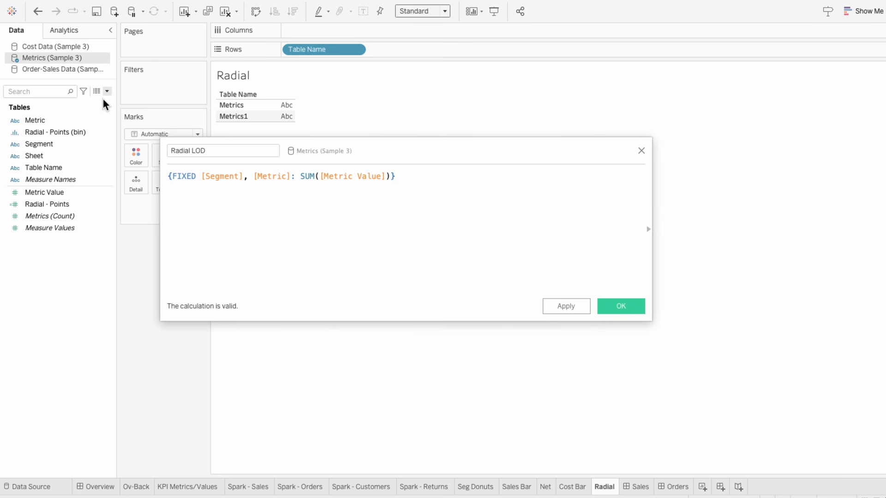
pyautogui.click(639, 311)
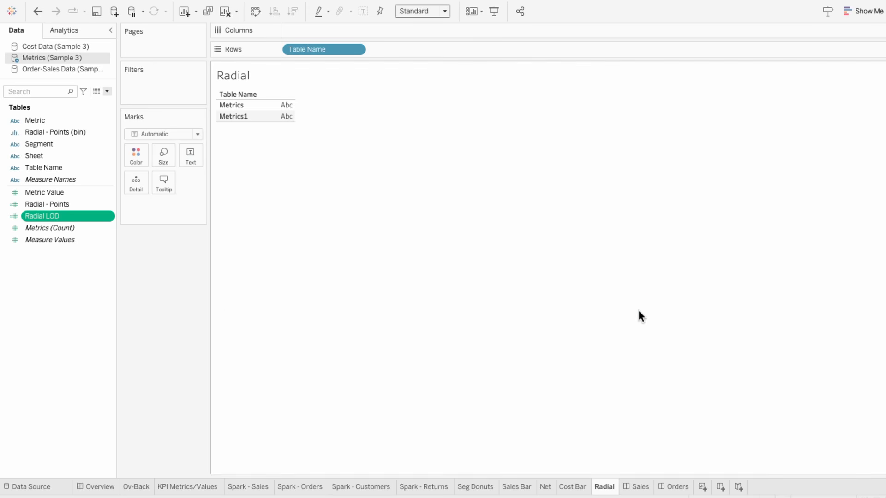
# Step: Create the calculated field Radial - Rank as RANK_UNIQUE(-SUM([Radial LOD])) in the Metrics (Sample 3) data source
pyautogui.click(109, 92)
pyautogui.click(109, 103)
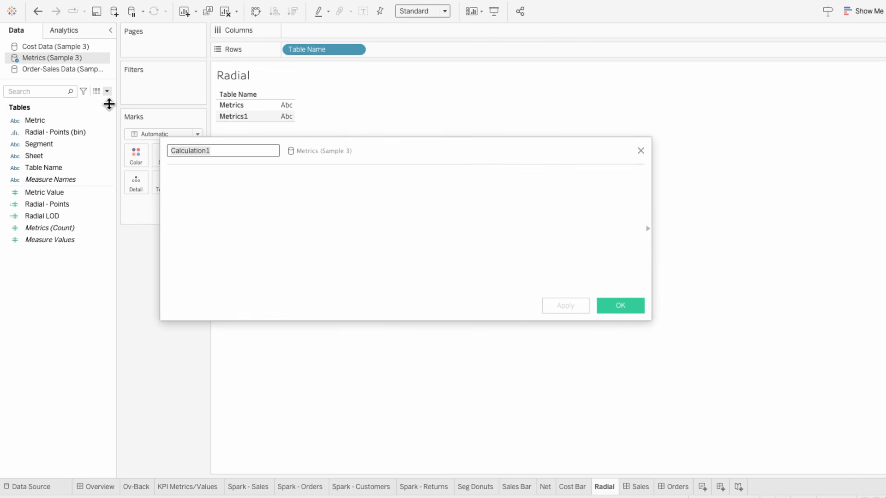
pyautogui.write('Radial - Rank')
pyautogui.press('Tab')
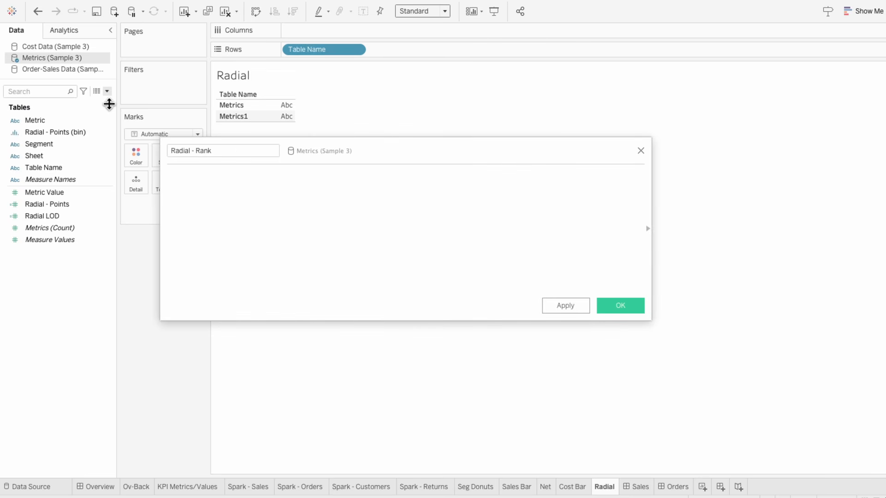
pyautogui.write('RANK_UNIQUE(-')
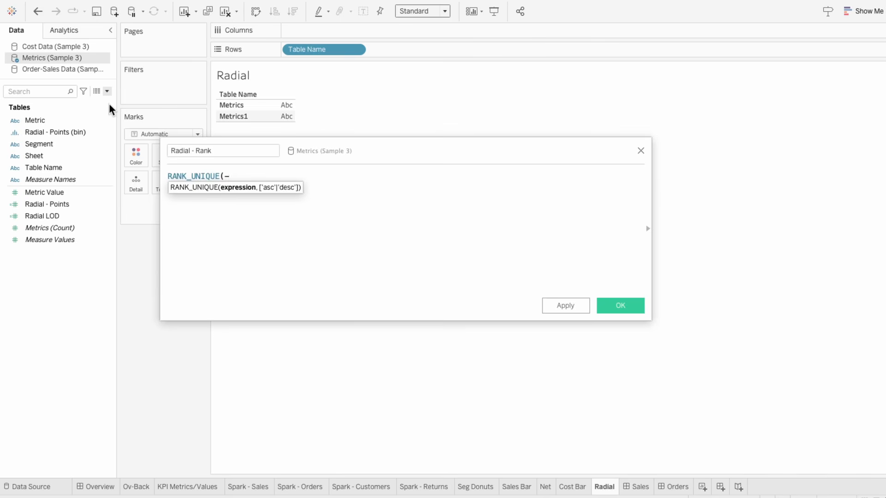
pyautogui.write('SUM(')
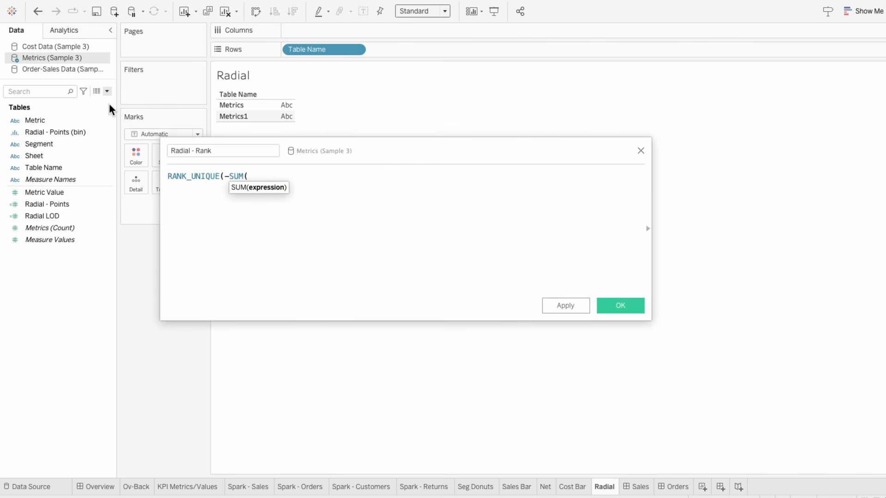
pyautogui.write('radia')
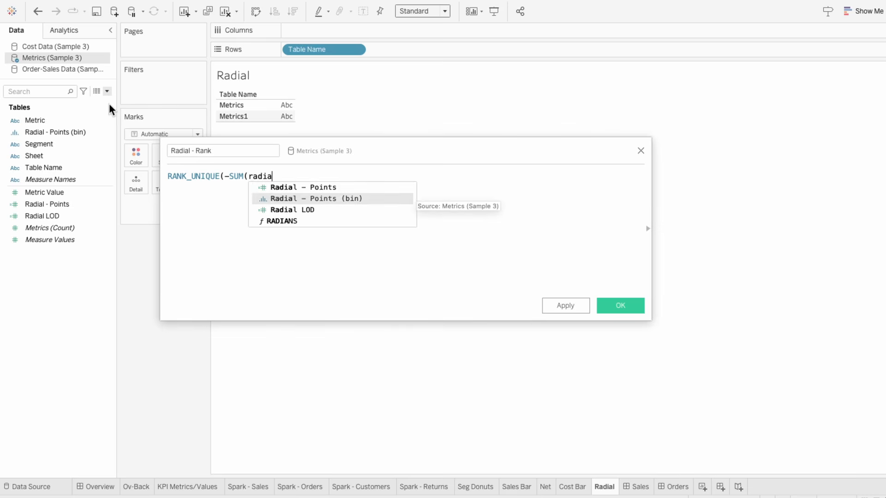
pyautogui.press('Down')
pyautogui.press('Return')
pyautogui.write('))')
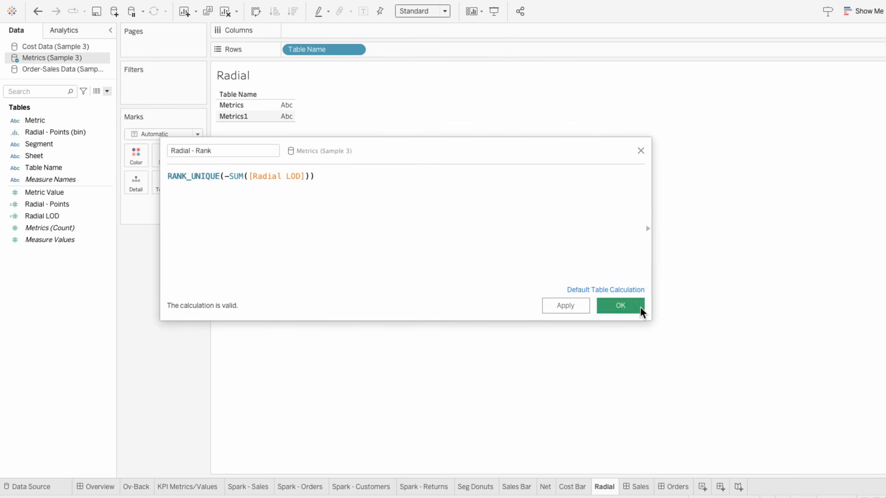
pyautogui.click(640, 309)
# Step: Create the calculated field Radial - X as SIN((INDEX()-1) * WINDOW_MAX(MAX(PI()))/180) * WINDOW_MAX([Radial - Rank])
pyautogui.click(108, 93)
pyautogui.click(108, 101)
pyautogui.write('Radial - X')
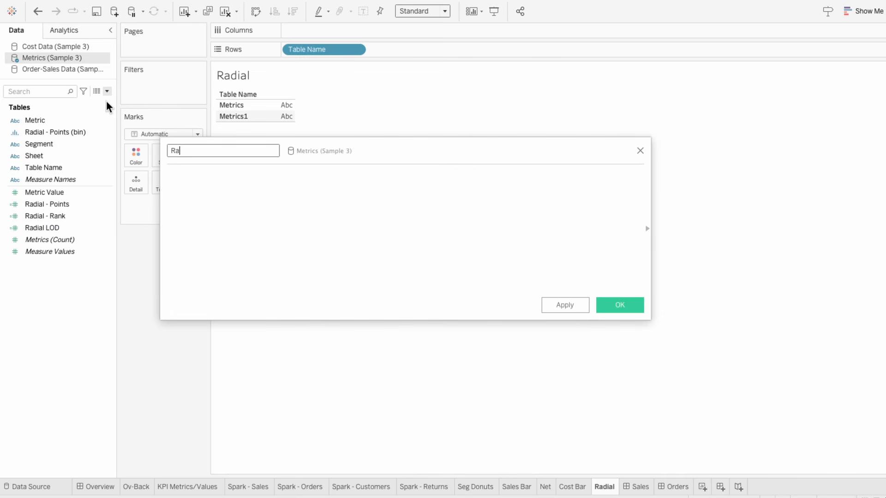
pyautogui.press('Tab')
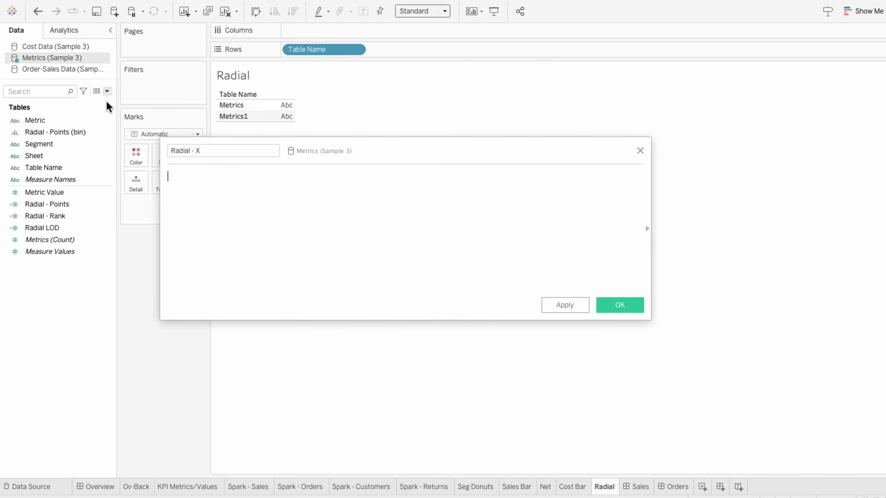
pyautogui.write('SIN')
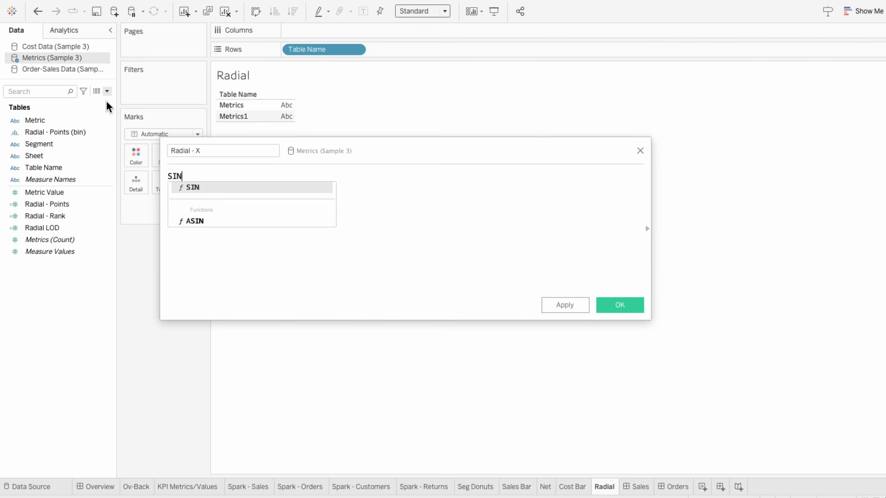
pyautogui.write('((IND')
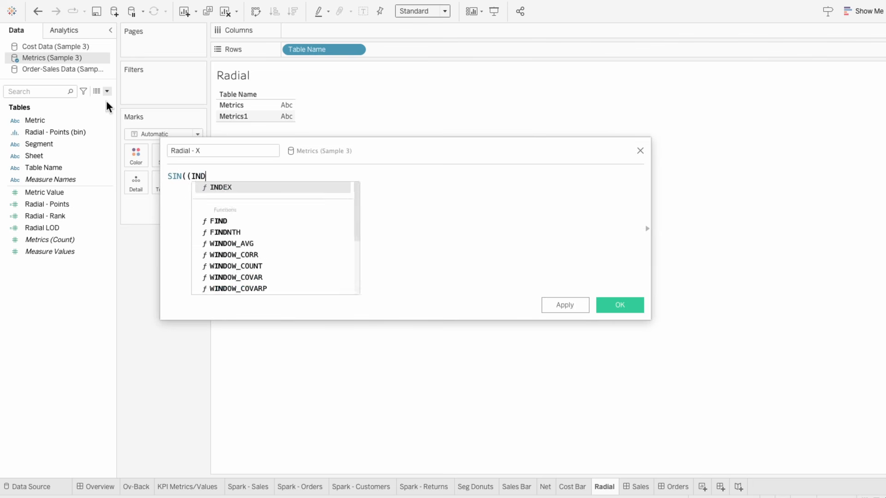
pyautogui.press('Return')
pyautogui.write('-')
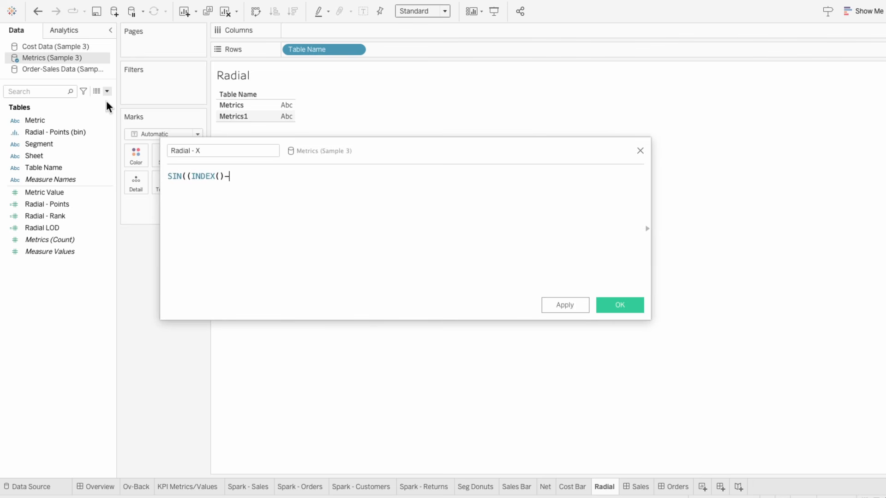
pyautogui.write('1) * WI')
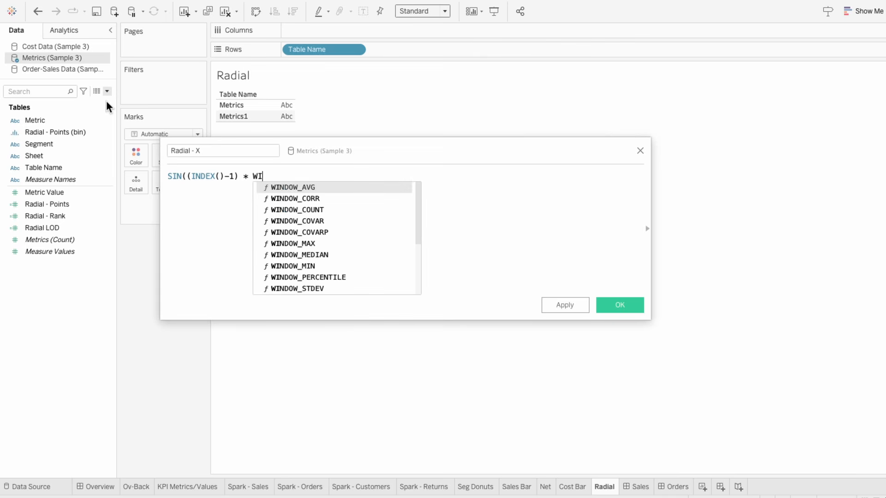
pyautogui.write('NDOW_MAX')
pyautogui.press('Return')
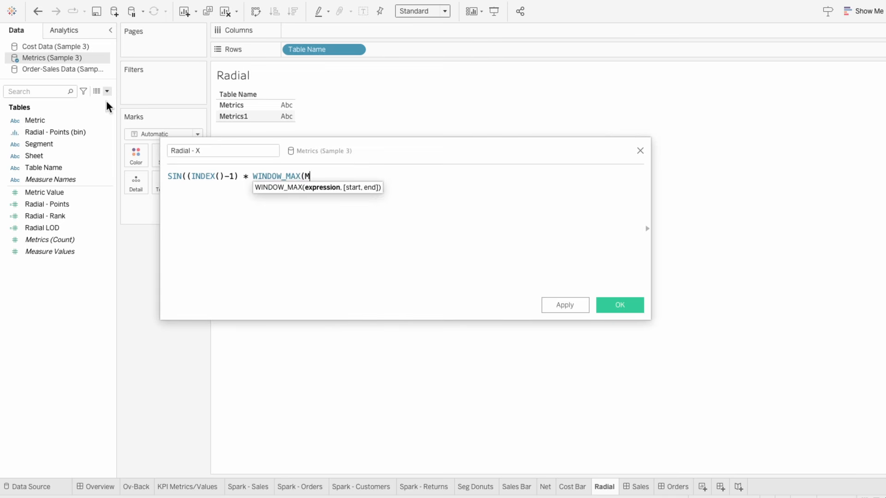
pyautogui.write('MAX')
pyautogui.press('Return')
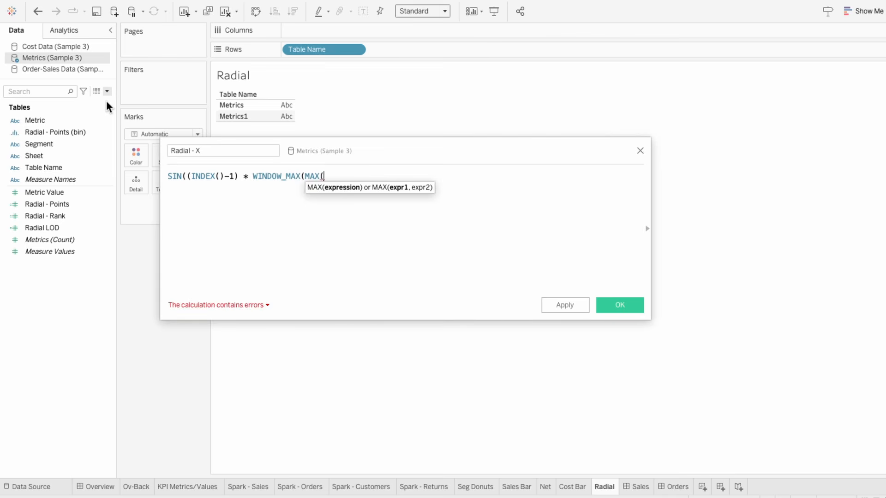
pyautogui.write('PI')
pyautogui.press('Return')
pyautogui.write(')')
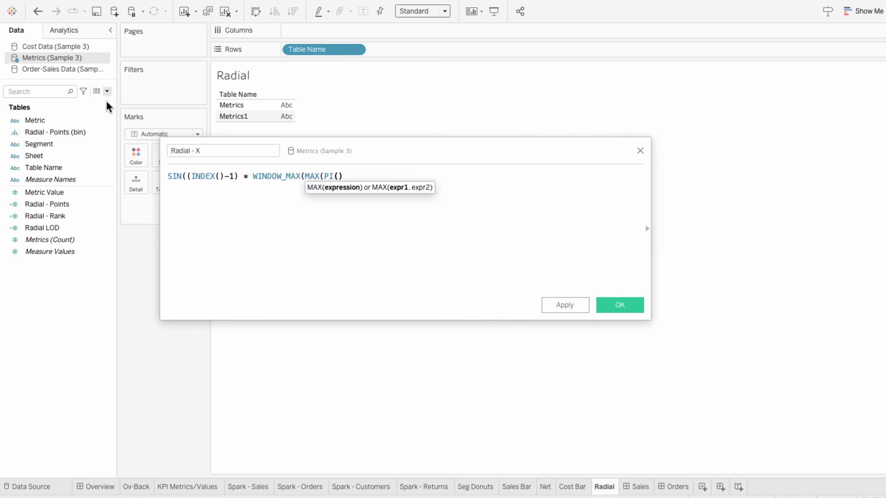
pyautogui.write('))/180) * WINDOW_MAX(')
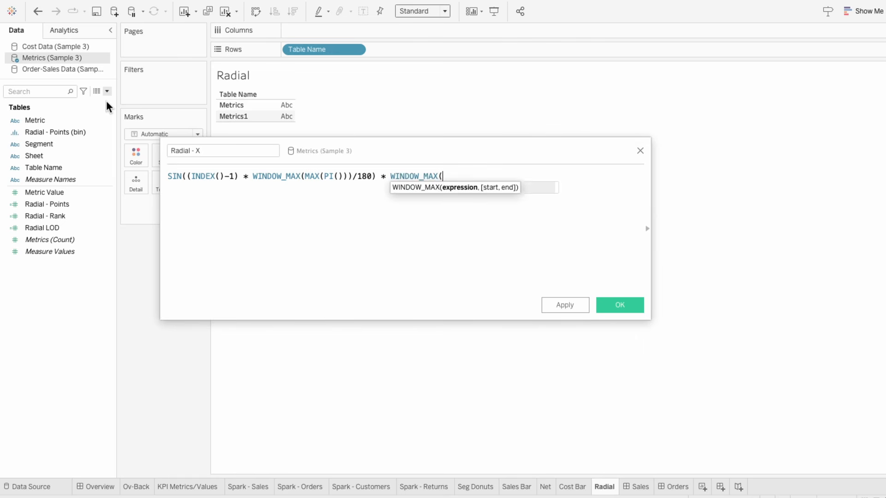
pyautogui.write('radia')
pyautogui.press('Down')
pyautogui.press('Down')
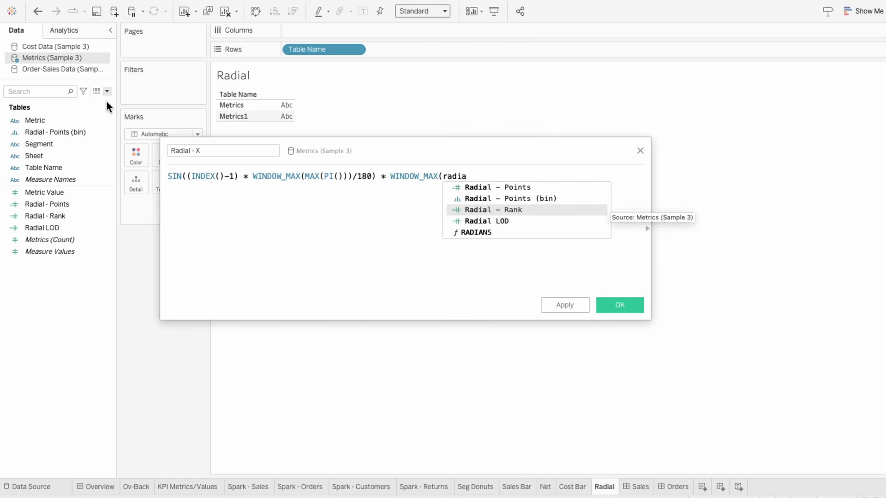
pyautogui.press('Return')
pyautogui.write(')')
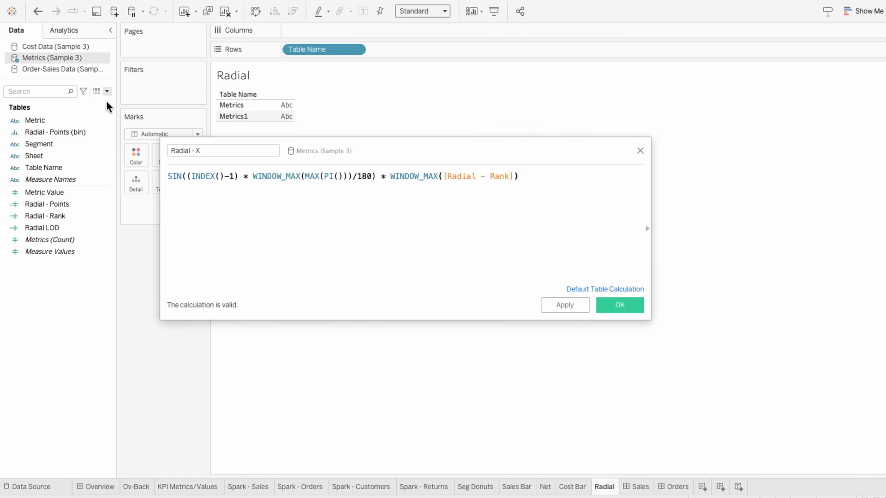
pyautogui.click(602, 308)
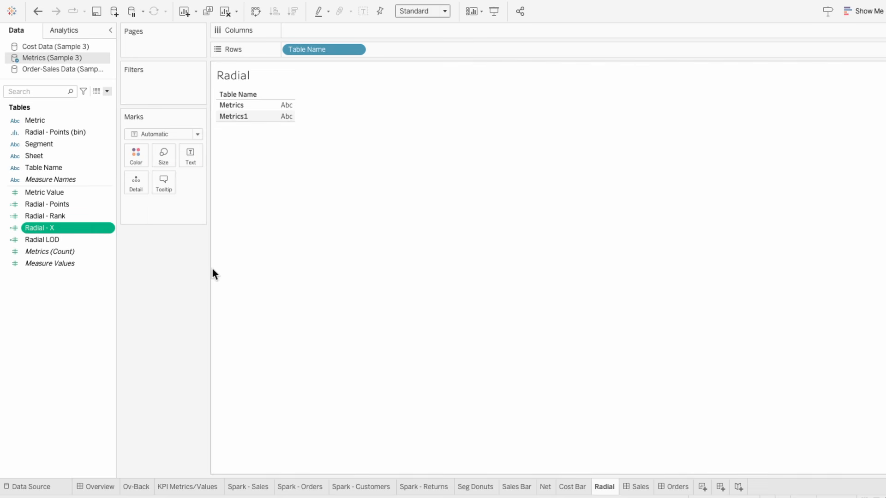
# Step: Duplicate the Radial - X field, rename the copy Radial - Y and replace SIN with COS in its formula
pyautogui.rightClick(59, 231)
pyautogui.click(81, 292)
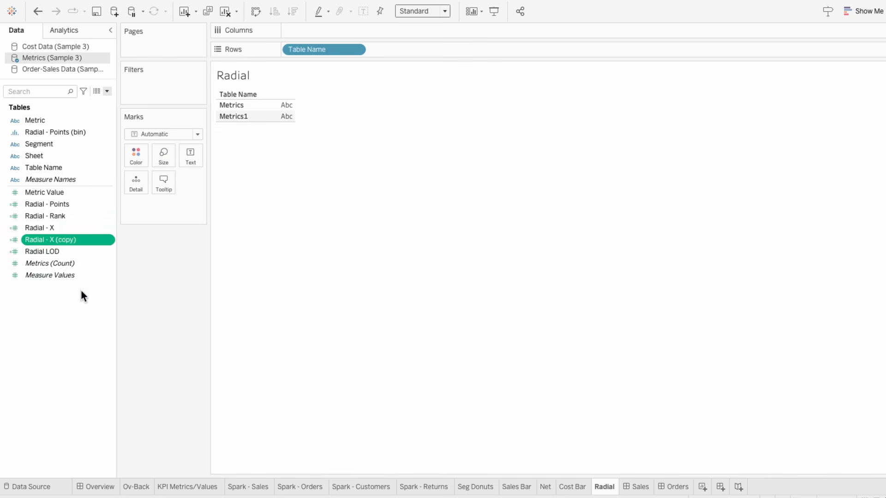
pyautogui.rightClick(71, 240)
pyautogui.click(89, 290)
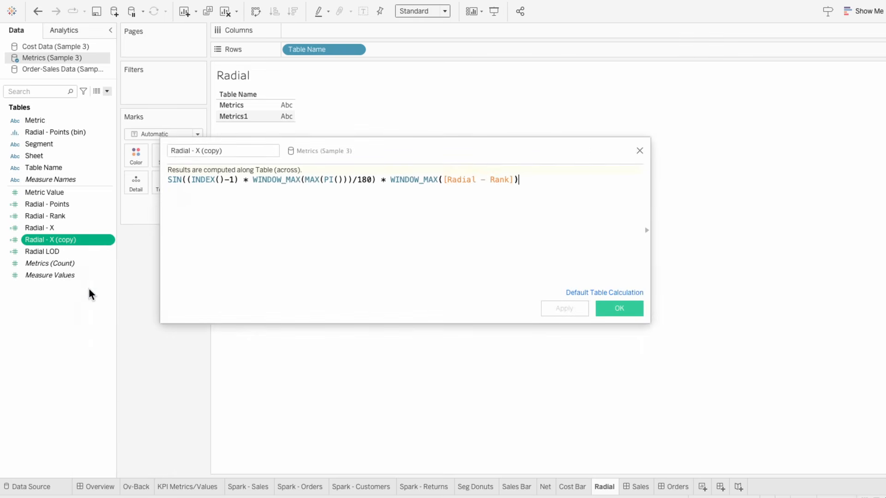
pyautogui.moveTo(195, 151); pyautogui.dragTo(242, 148)
pyautogui.write('Y')
pyautogui.doubleClick(176, 180)
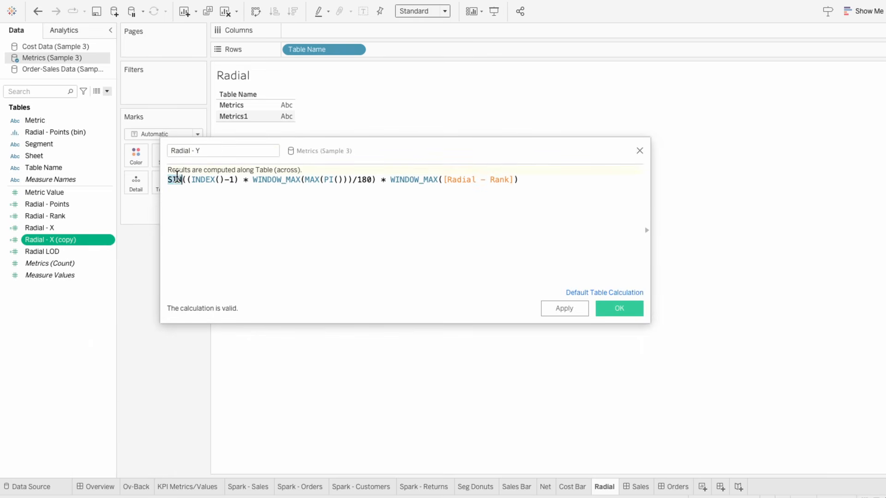
pyautogui.write('COS')
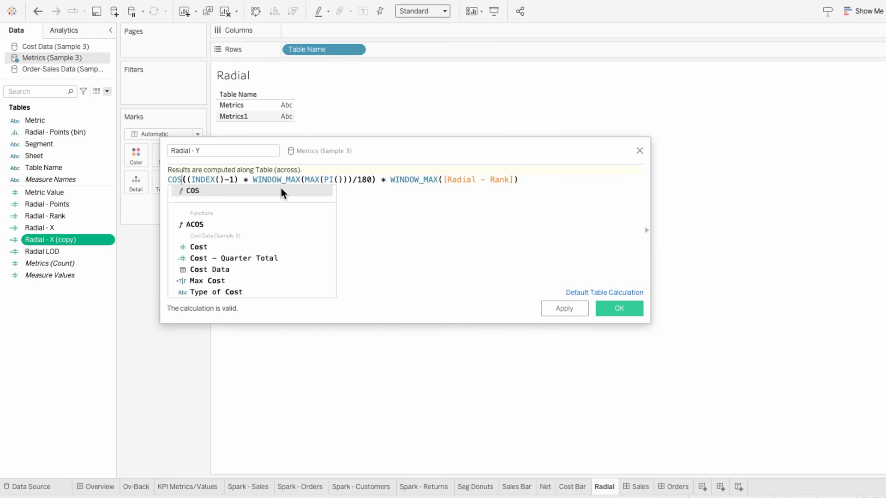
pyautogui.click(631, 313)
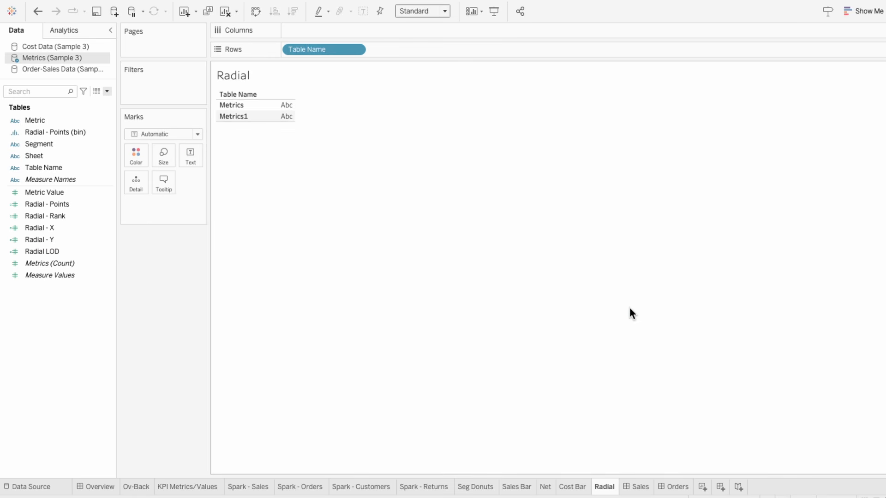
# Step: Remove Table Name from the Radial sheet's rows, then place Radial - X on columns and Radial - Y on rows
pyautogui.click(323, 51)
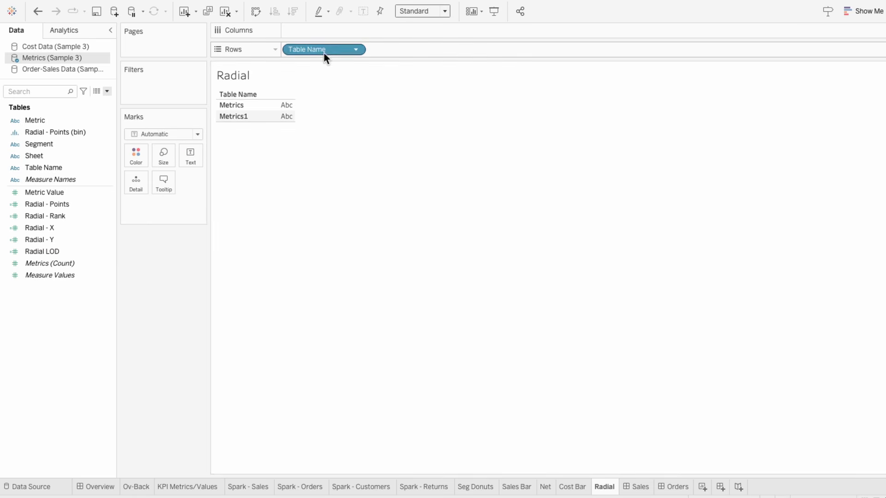
pyautogui.press('Delete')
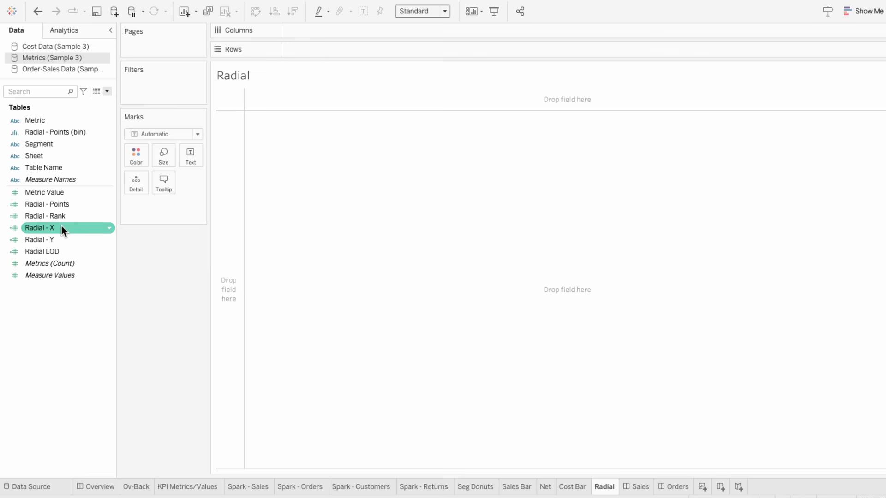
pyautogui.moveTo(61, 226); pyautogui.dragTo(294, 31)
pyautogui.moveTo(69, 240); pyautogui.dragTo(320, 49)
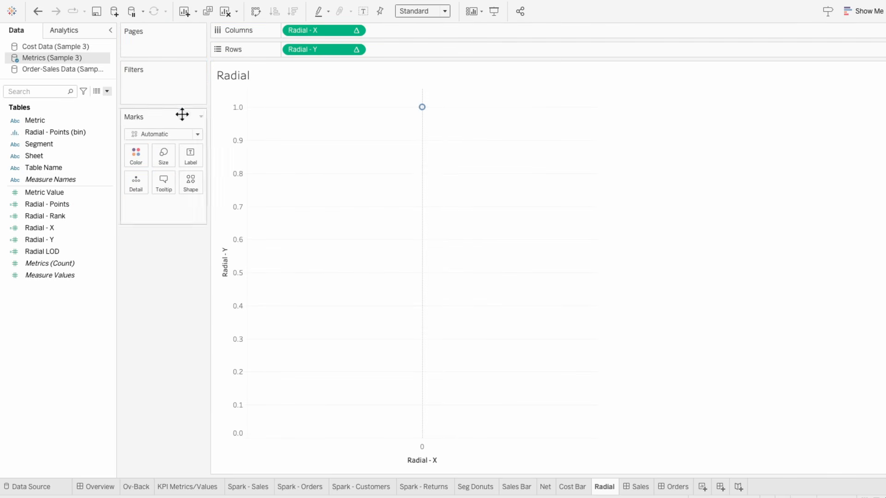
# Step: Add Radial - Points (bin) to the marks, set the mark type to Line and assign the bin to Path
pyautogui.moveTo(76, 134); pyautogui.dragTo(149, 204)
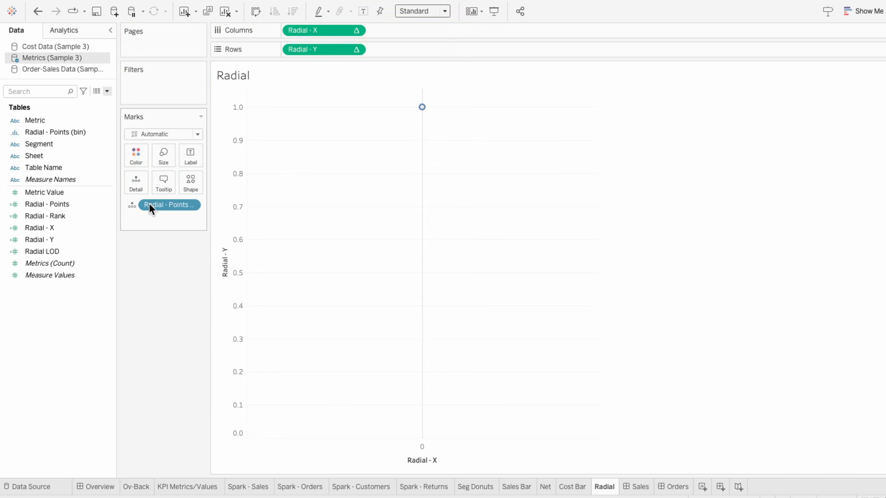
pyautogui.click(157, 133)
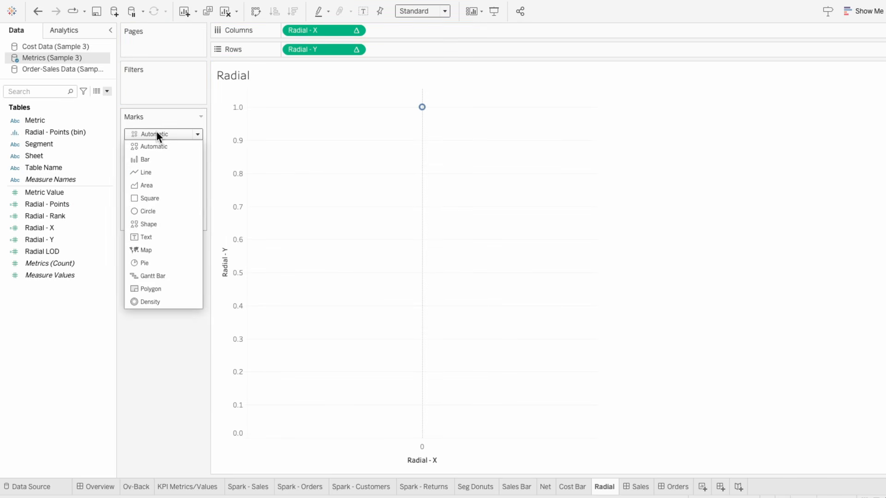
pyautogui.click(156, 169)
pyautogui.click(132, 201)
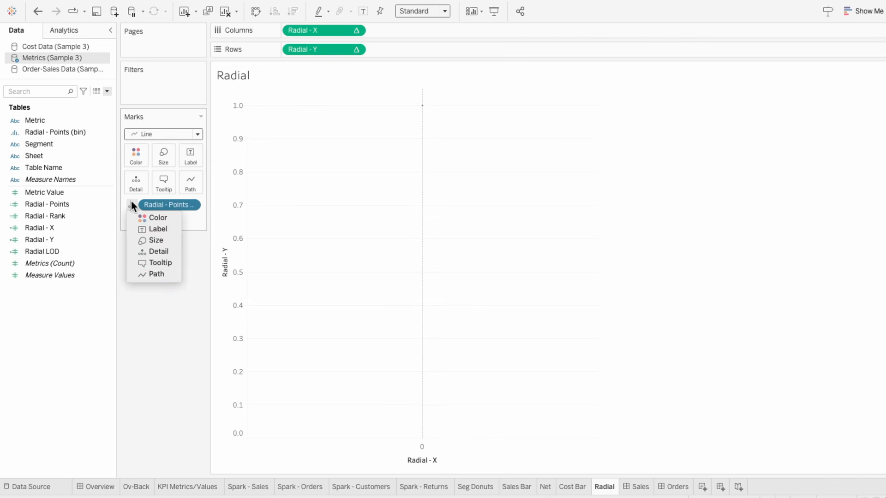
pyautogui.click(155, 273)
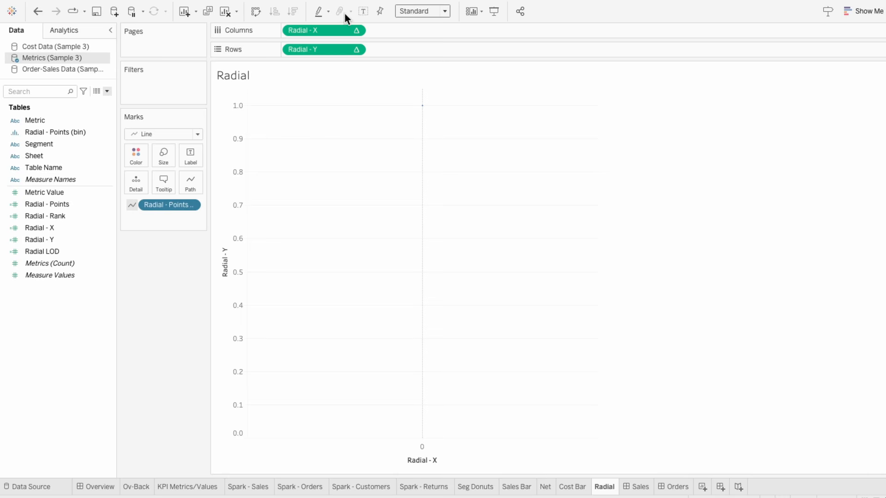
# Step: Compute both the Radial - X and Radial - Y table calculations using Radial - Points (bin)
pyautogui.rightClick(334, 27)
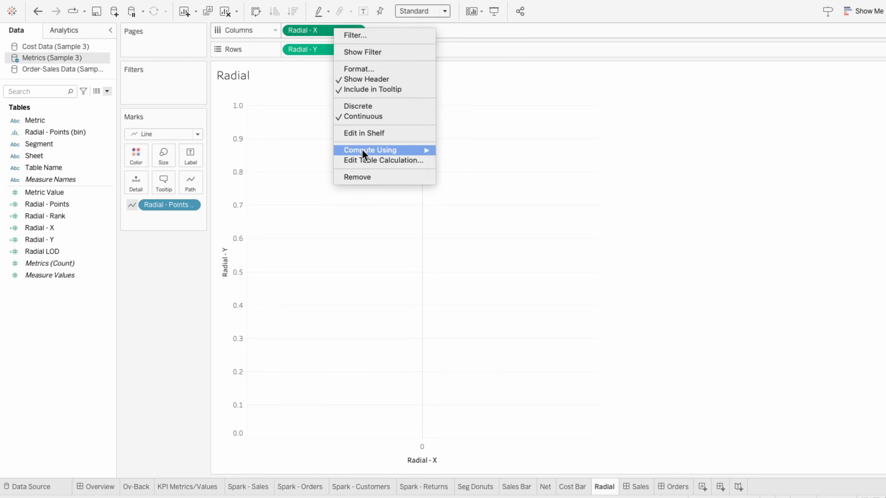
pyautogui.moveTo(362, 150)
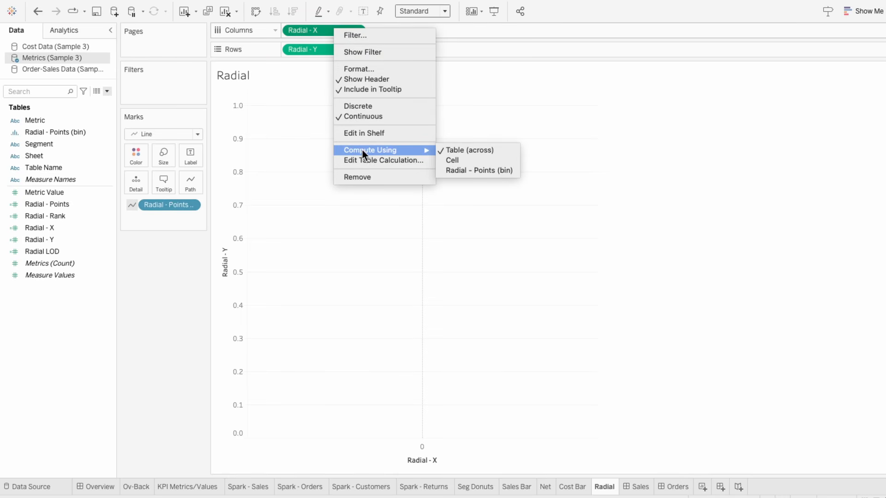
pyautogui.click(458, 173)
pyautogui.rightClick(331, 52)
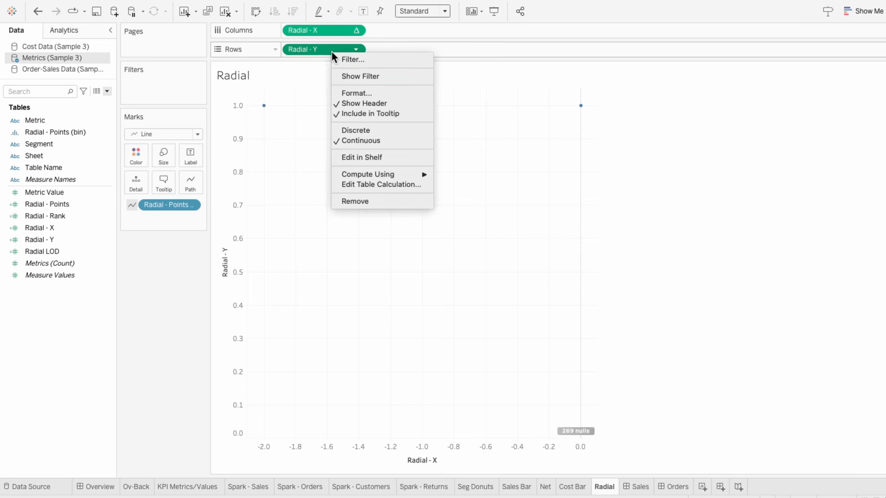
pyautogui.moveTo(361, 174)
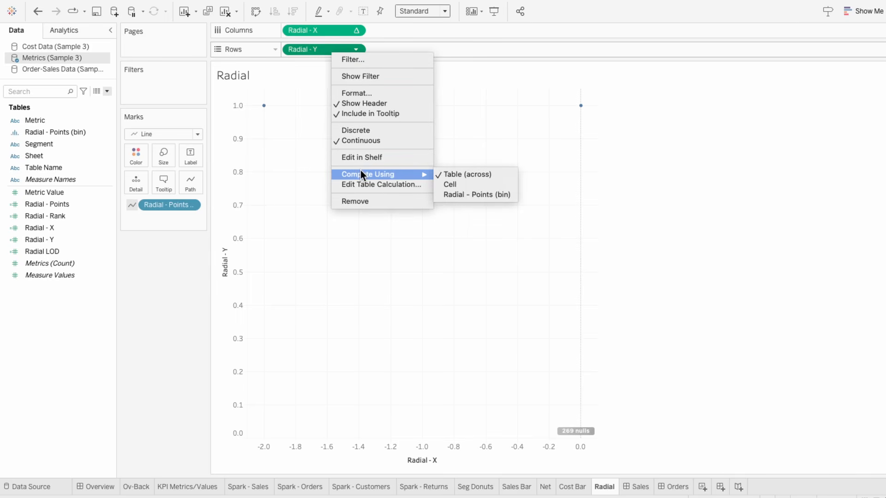
pyautogui.click(471, 195)
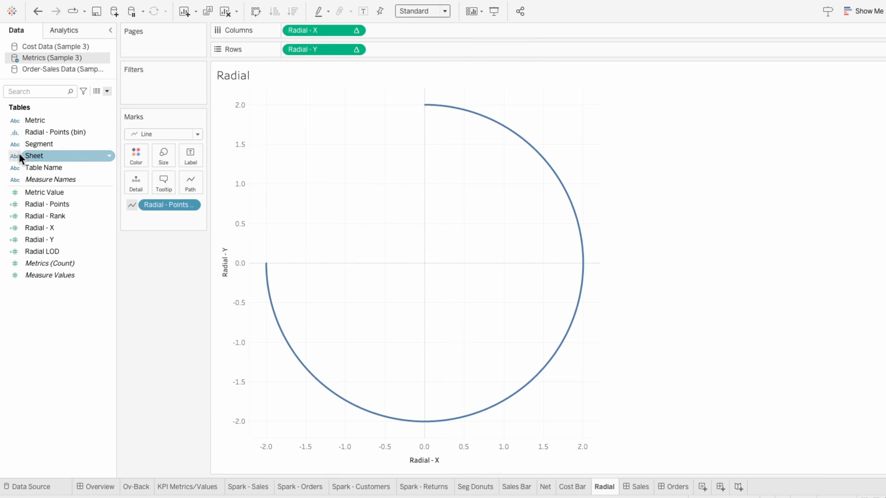
# Step: Add Segment to the marks as detail and compute Radial - X's nested Radial - Rank by Segment instead of Radial - Points (bin)
pyautogui.moveTo(39, 145); pyautogui.dragTo(146, 214)
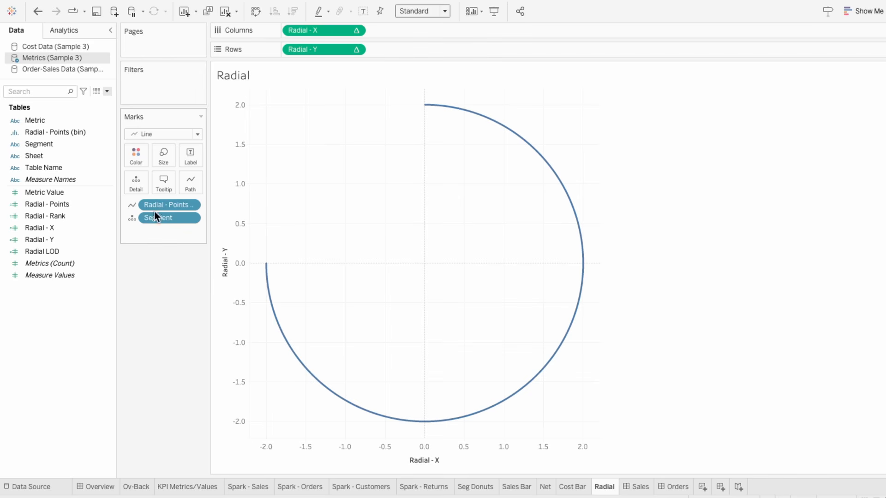
pyautogui.rightClick(295, 32)
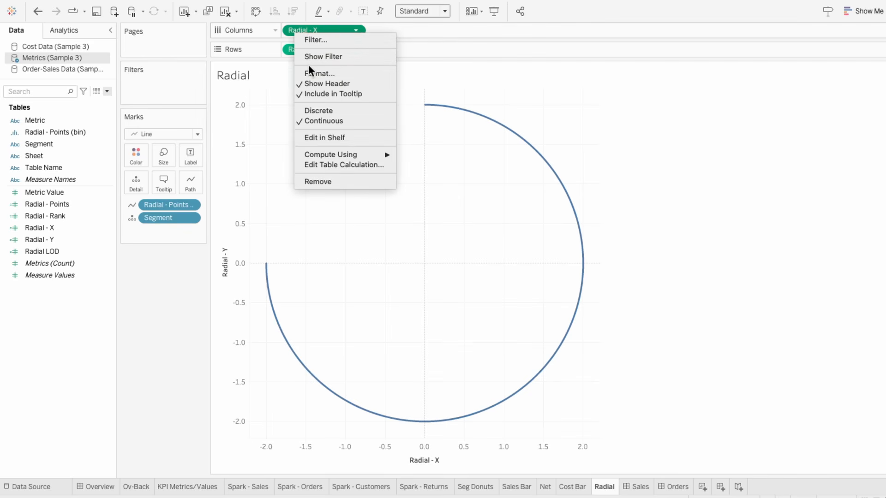
pyautogui.click(330, 163)
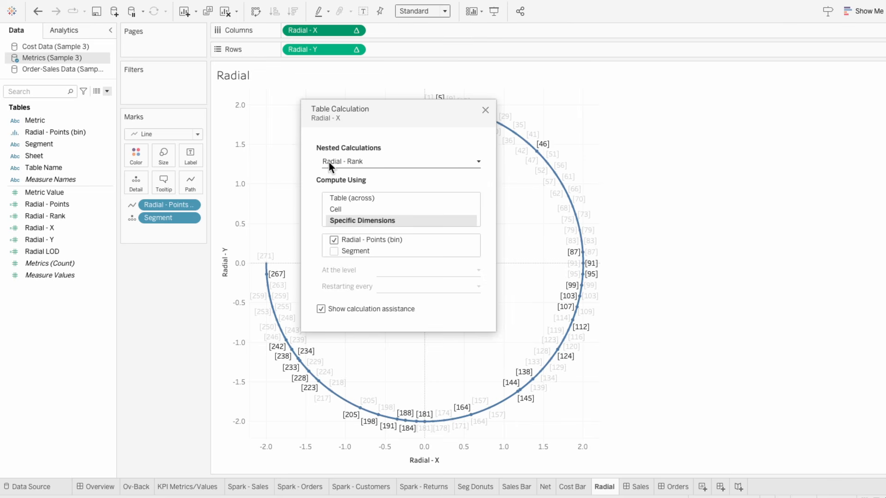
pyautogui.click(328, 162)
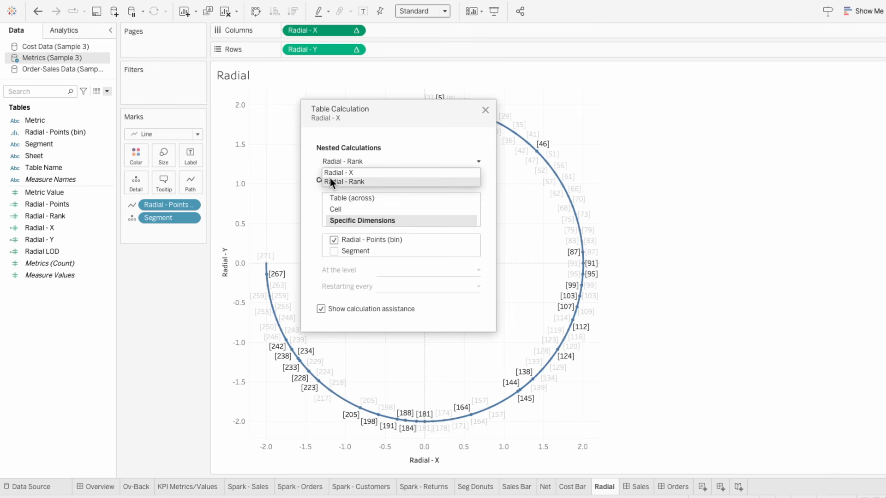
pyautogui.click(330, 181)
pyautogui.click(356, 240)
pyautogui.click(357, 250)
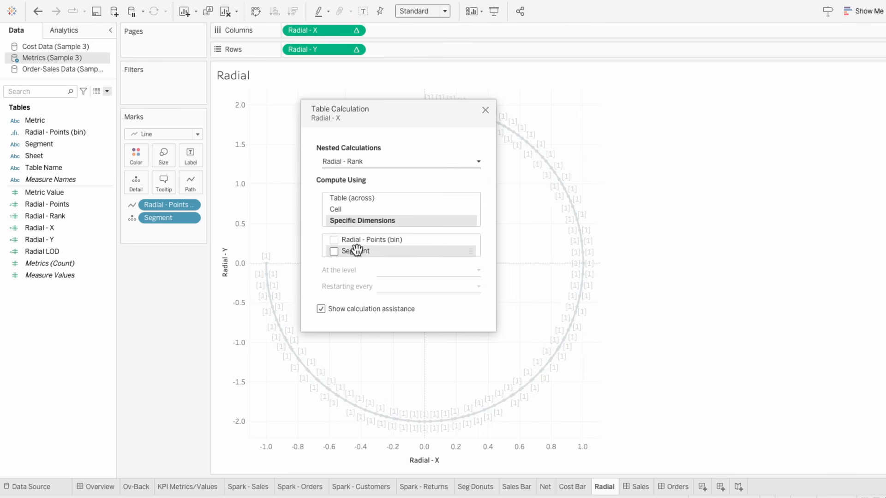
pyautogui.click(485, 112)
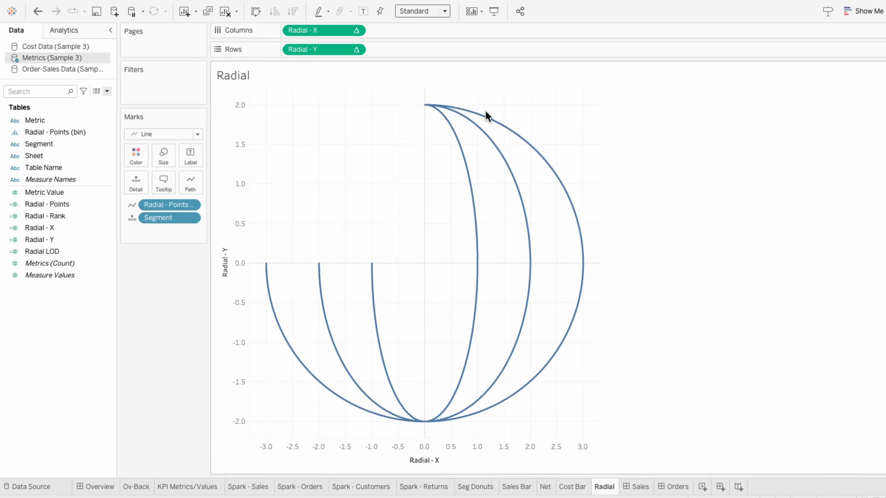
# Step: Compute Radial - Y's nested Radial - Rank calculation by Segment instead of Radial - Points (bin)
pyautogui.rightClick(323, 50)
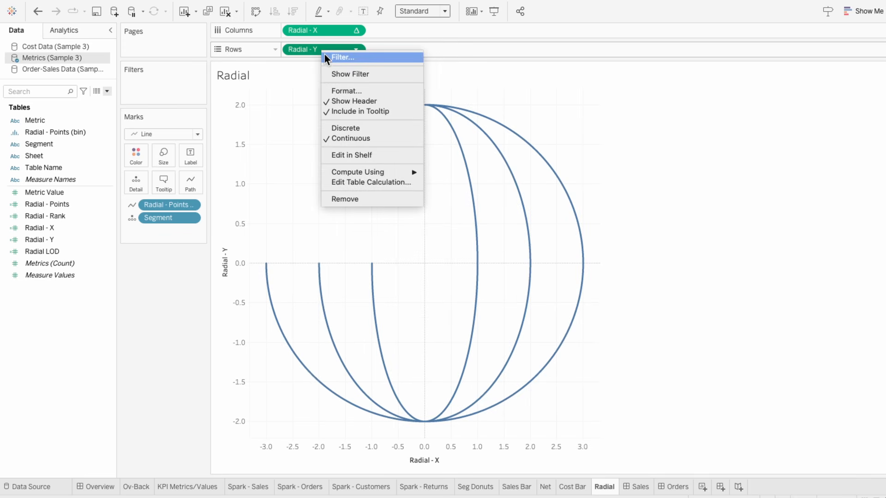
pyautogui.click(349, 181)
pyautogui.click(348, 240)
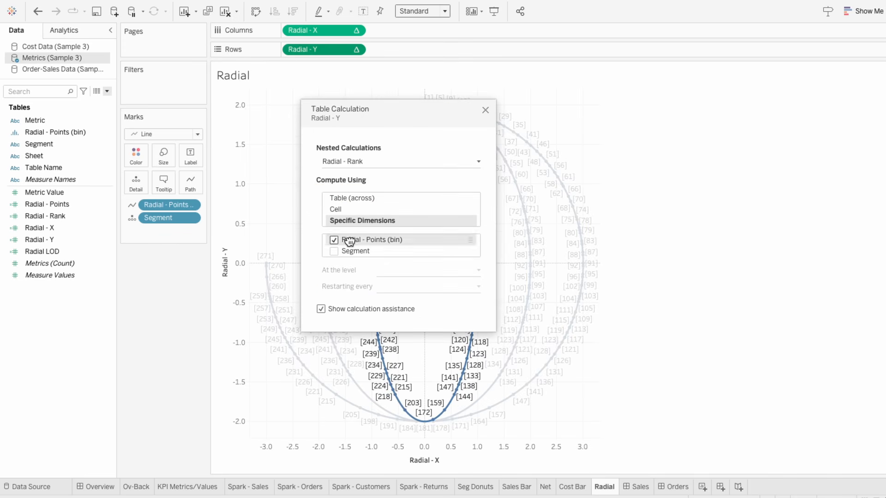
pyautogui.click(349, 249)
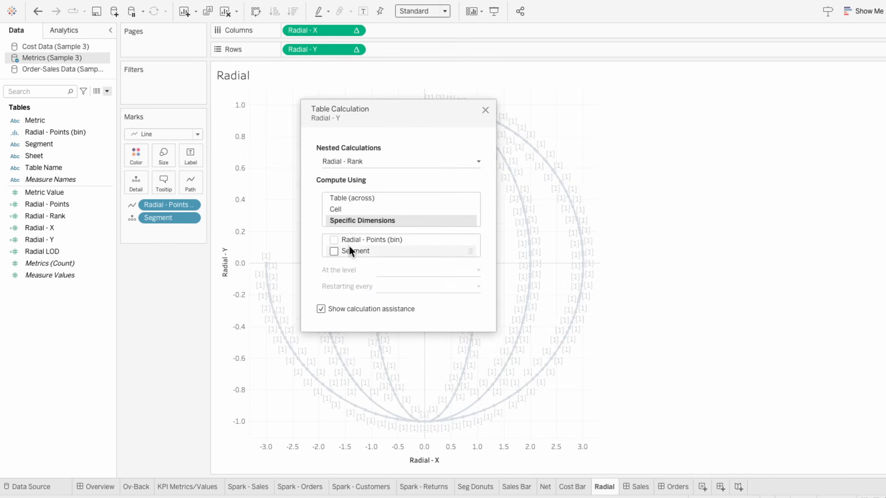
pyautogui.click(484, 110)
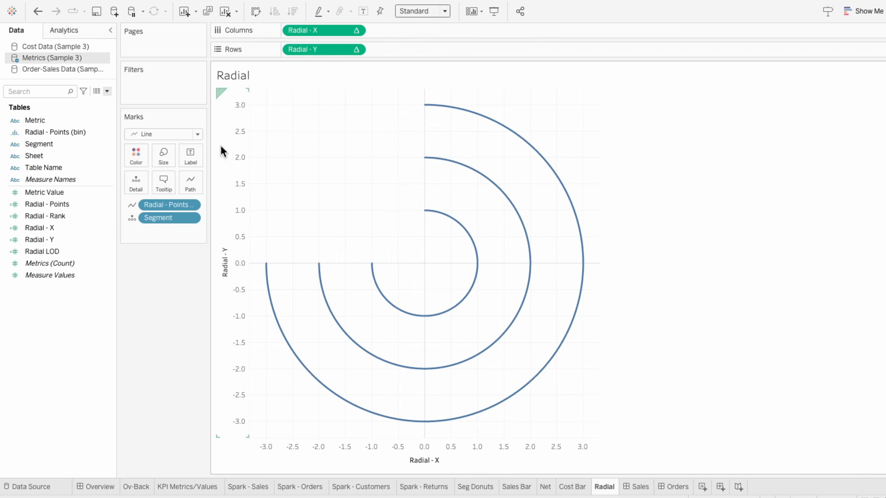
# Step: Thicken the radial lines and show Segment as their label
pyautogui.click(164, 156)
pyautogui.moveTo(251, 185); pyautogui.dragTo(237, 182)
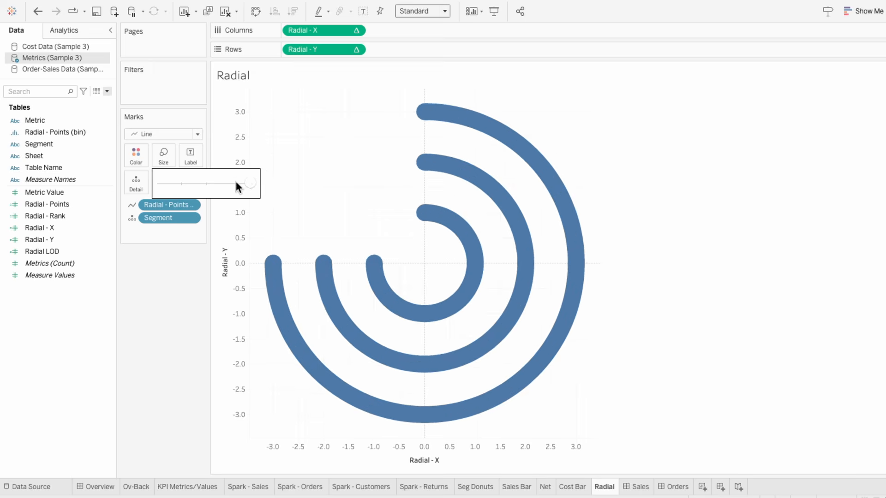
pyautogui.click(298, 183)
pyautogui.click(135, 218)
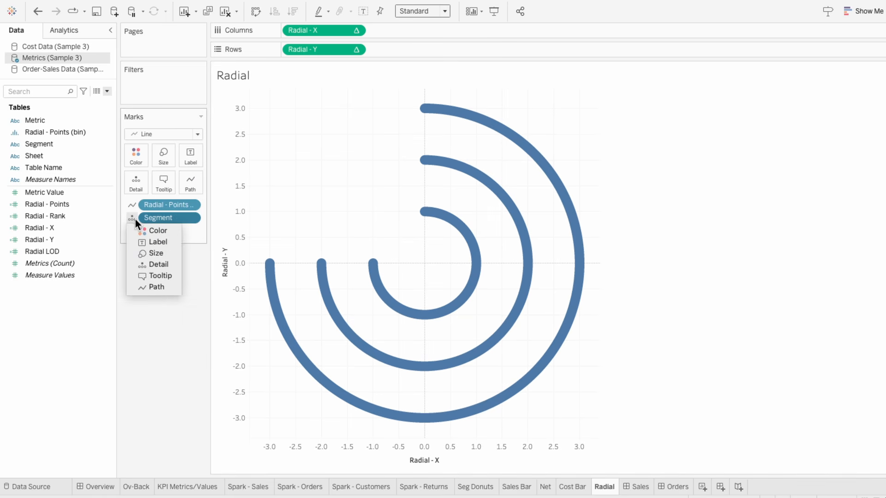
pyautogui.click(140, 239)
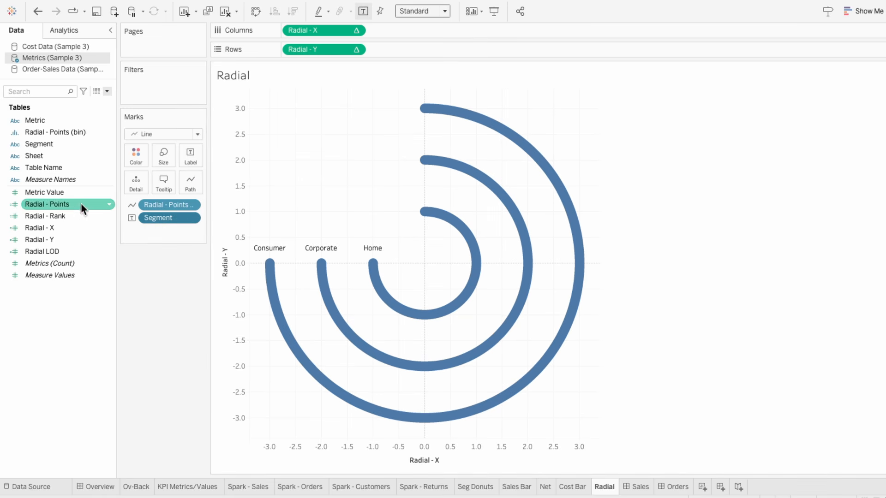
# Step: Add Radial LOD to the line labels and filter the sheet's Metric field to GPM
pyautogui.moveTo(54, 251); pyautogui.dragTo(143, 230)
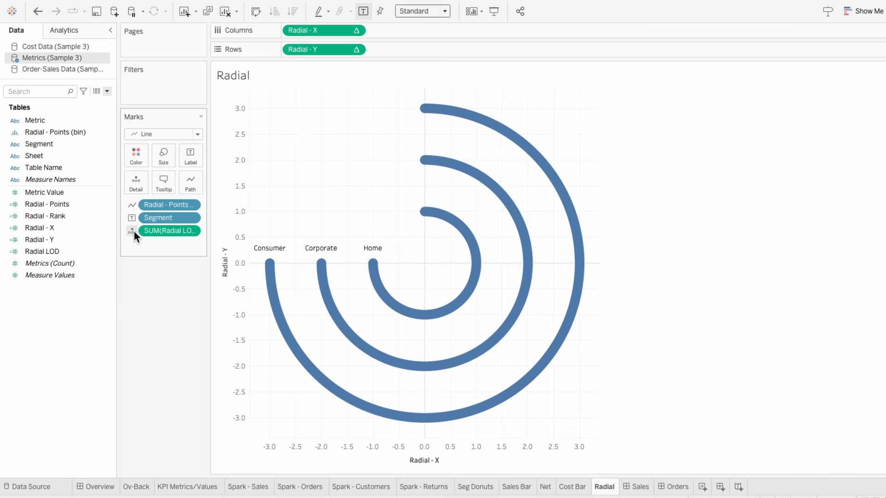
pyautogui.click(133, 230)
pyautogui.click(144, 255)
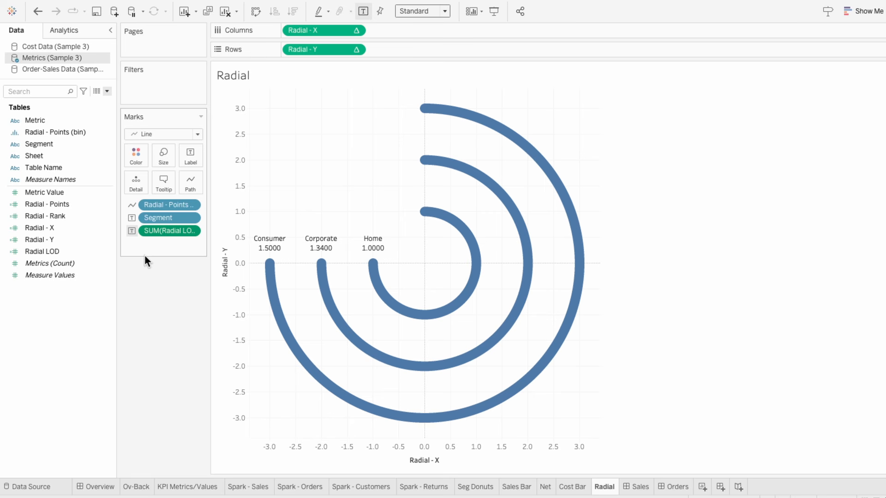
pyautogui.moveTo(80, 122); pyautogui.dragTo(153, 94)
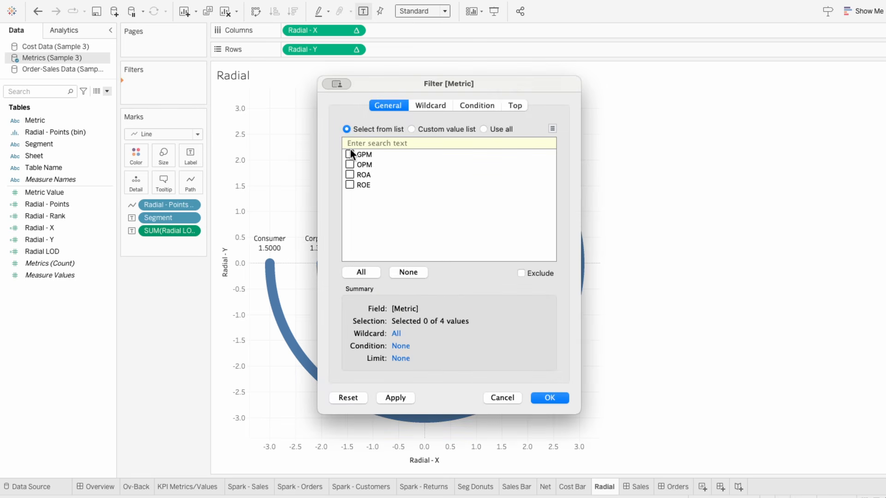
pyautogui.click(549, 399)
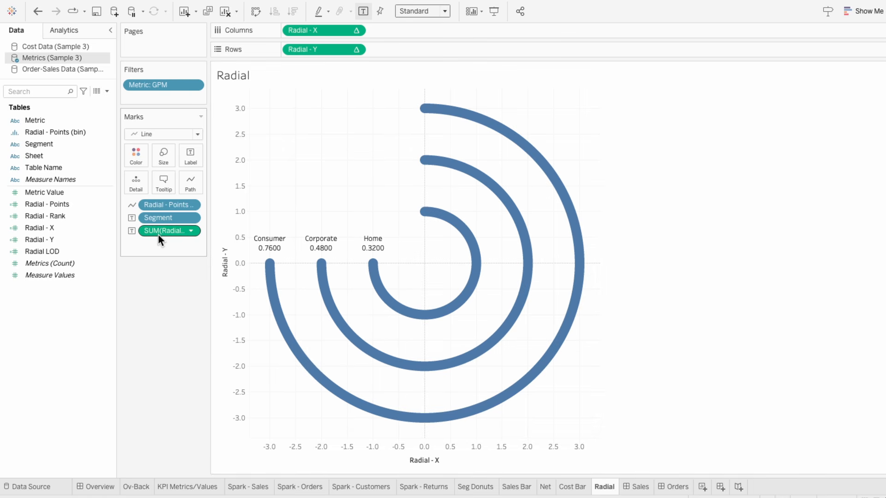
# Step: Add [Table Name] after [Metric] to the FIXED dimensions in the Radial LOD formula
pyautogui.rightClick(30, 256)
pyautogui.click(57, 316)
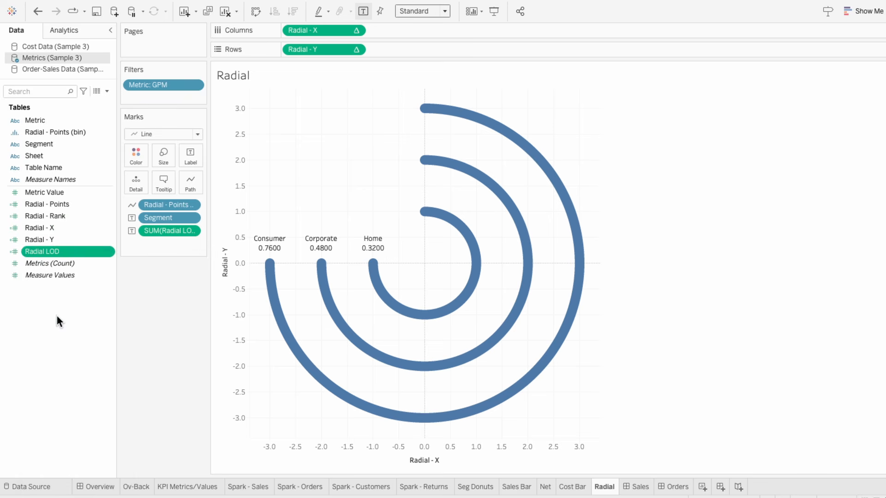
pyautogui.click(292, 176)
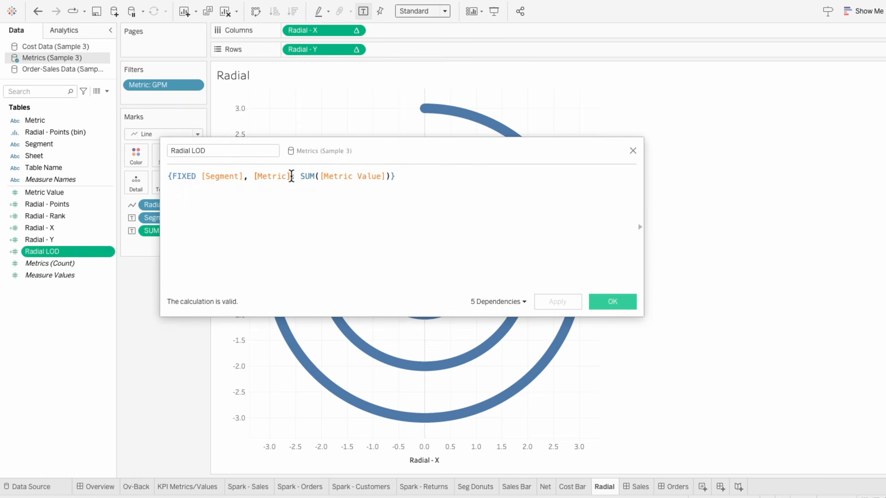
pyautogui.write(', ta')
pyautogui.press('Return')
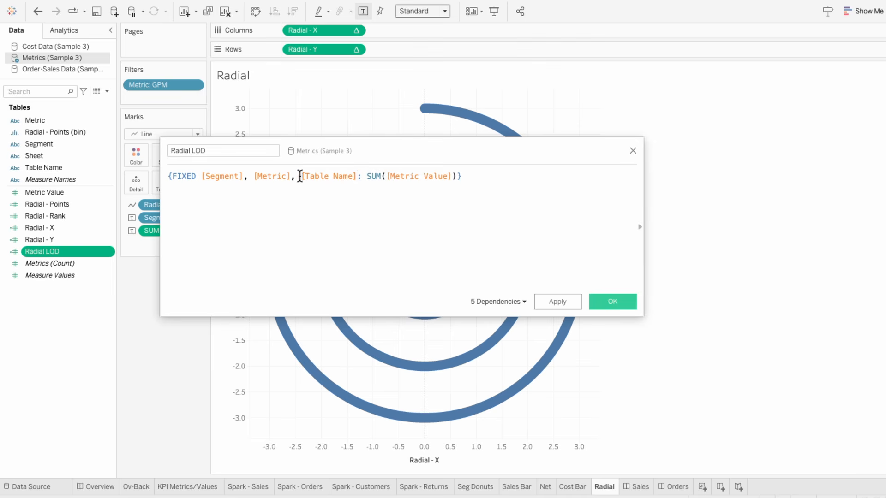
pyautogui.click(605, 298)
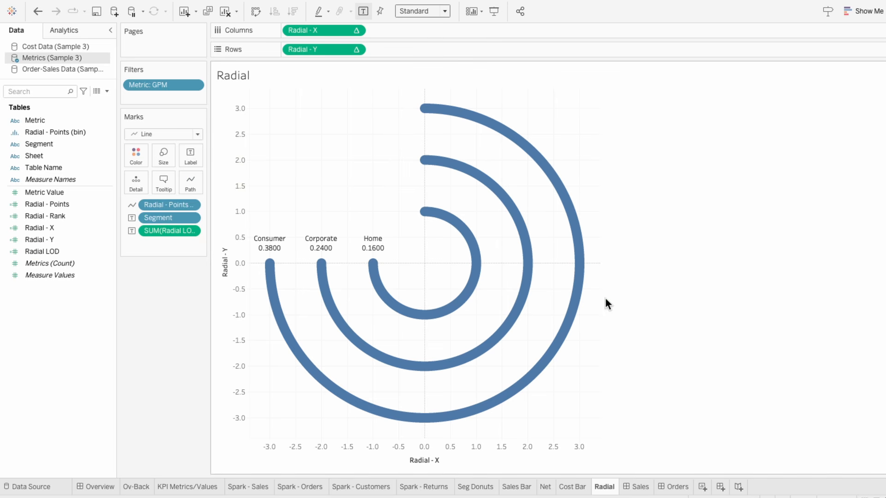
# Step: Set the mark labels to Line Ends and label only the start of each line
pyautogui.moveTo(381, 256)
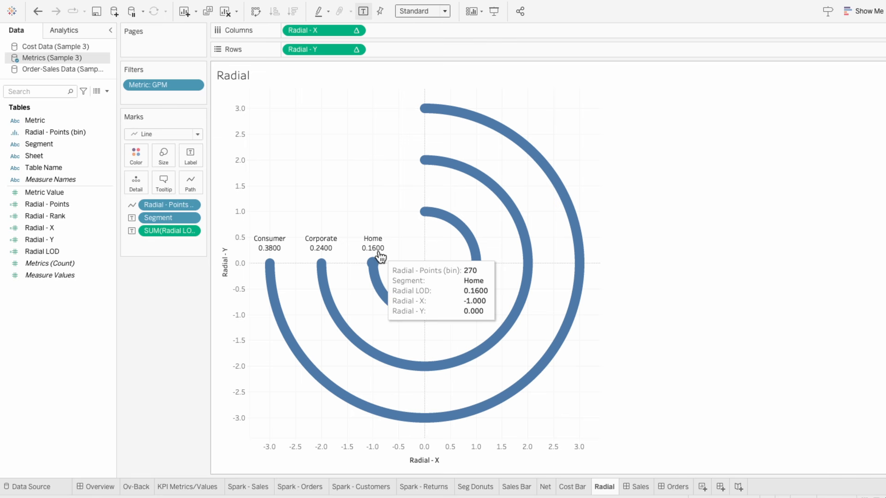
pyautogui.click(190, 158)
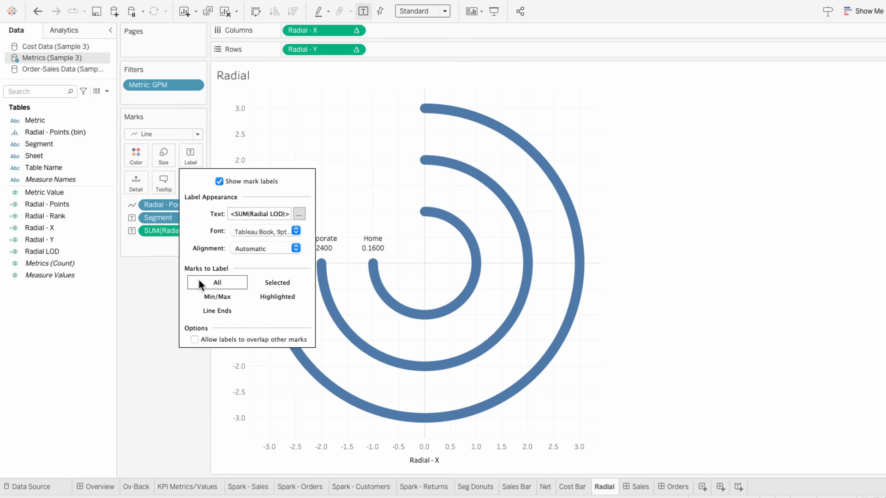
pyautogui.click(212, 313)
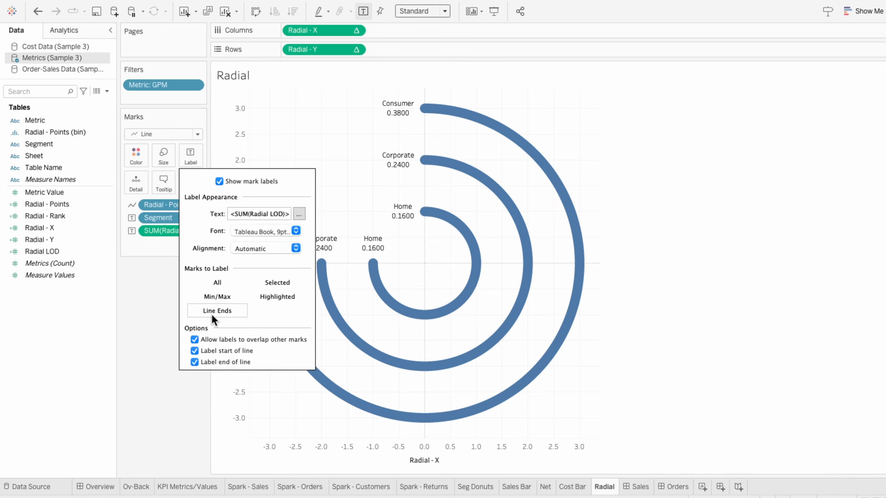
pyautogui.click(221, 351)
pyautogui.click(220, 350)
pyautogui.click(219, 359)
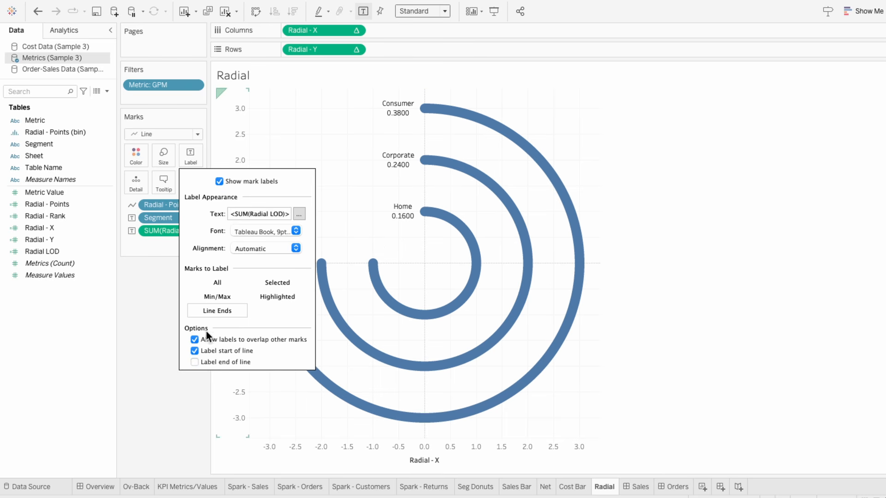
# Step: Edit the label text to the single line <Segment>: <SUM(Radial LOD)>
pyautogui.click(299, 214)
pyautogui.tripleClick(363, 201)
pyautogui.press('super+x')
pyautogui.click(363, 193)
pyautogui.press('super+v')
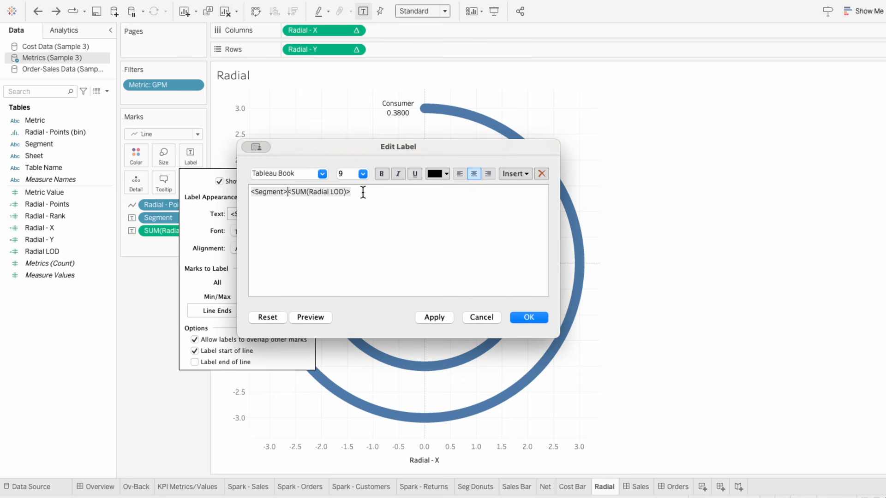
pyautogui.write(':')
# Step: Format the whole label text in Tableau Regular at size 10, choose its text color and apply the label changes
pyautogui.press('super+a')
pyautogui.click(322, 174)
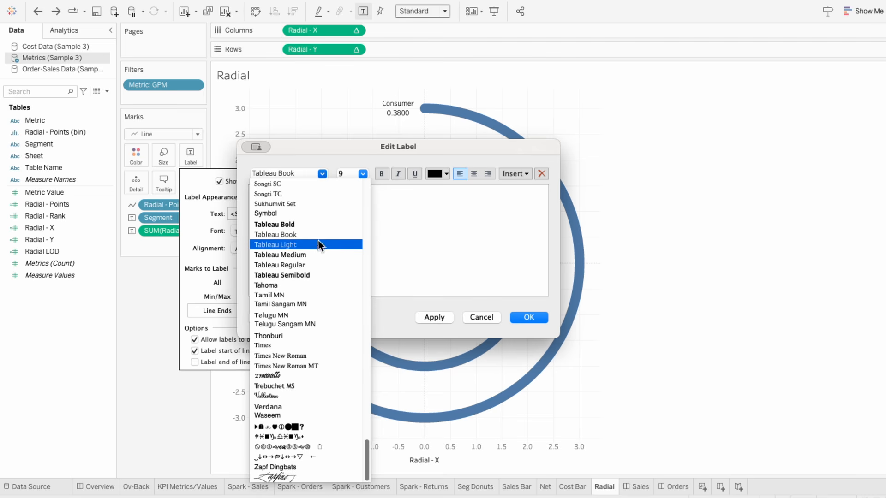
pyautogui.click(317, 265)
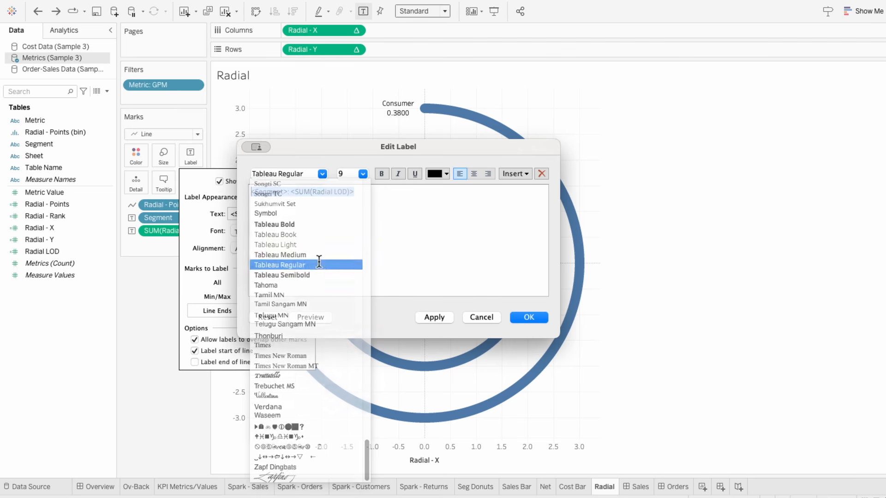
pyautogui.click(363, 173)
pyautogui.click(350, 203)
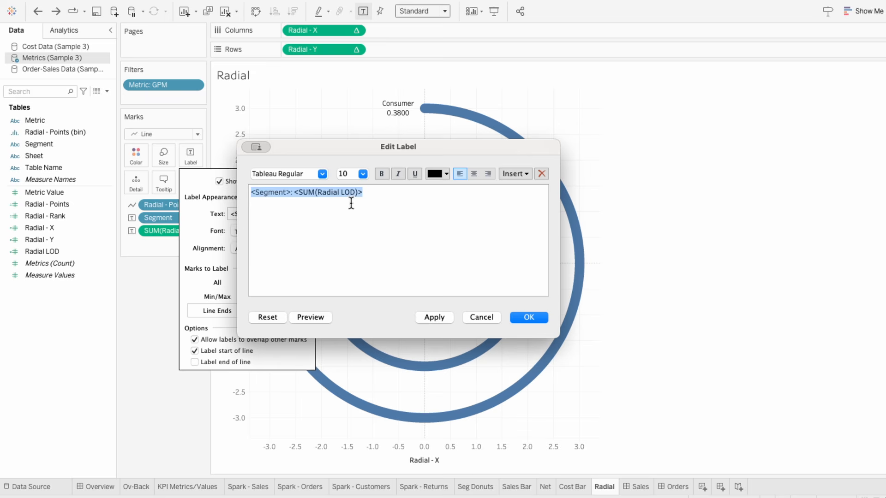
pyautogui.click(434, 174)
pyautogui.click(432, 184)
pyautogui.click(526, 318)
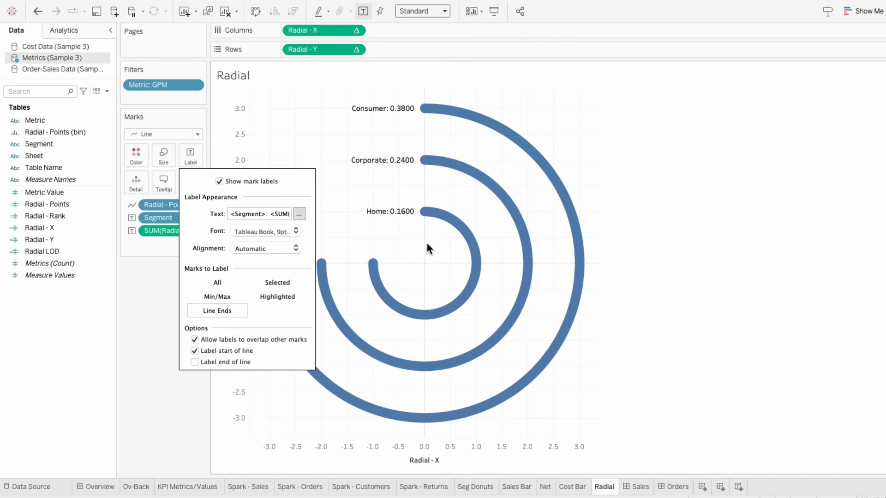
# Step: Format the Radial LOD label numbers as percentages with 0 decimal places
pyautogui.moveTo(409, 217)
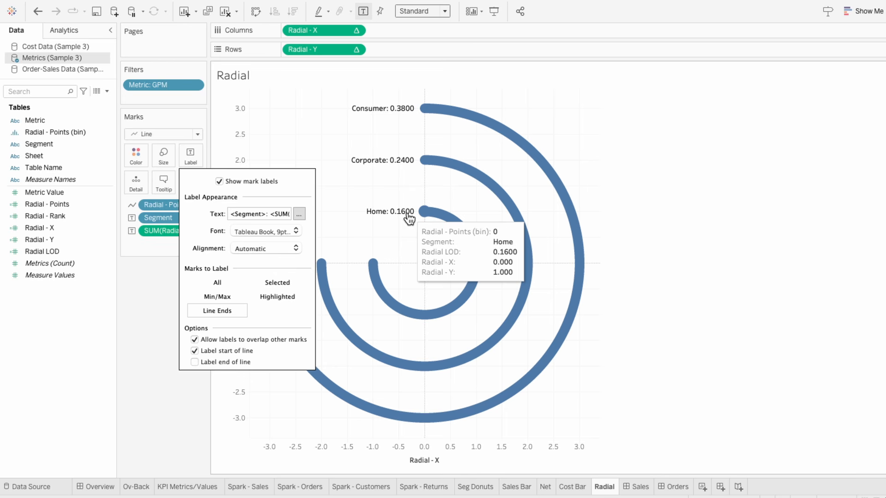
pyautogui.rightClick(145, 231)
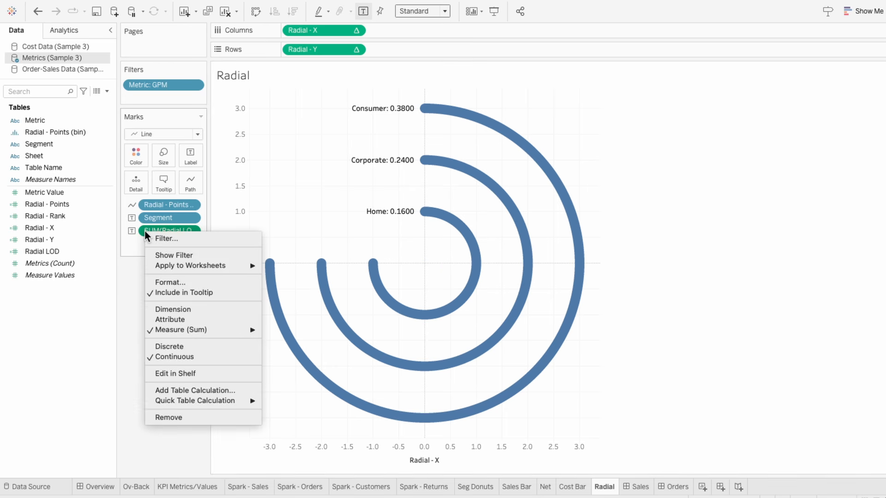
pyautogui.click(167, 282)
pyautogui.click(82, 147)
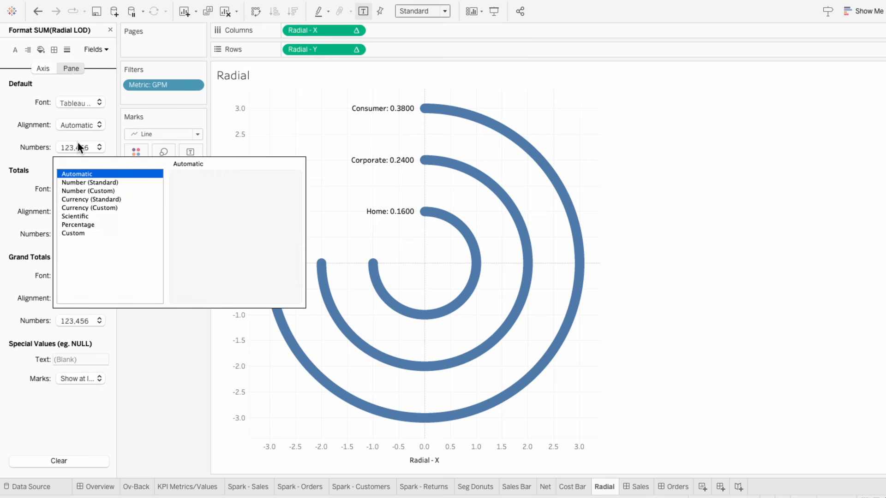
pyautogui.click(94, 225)
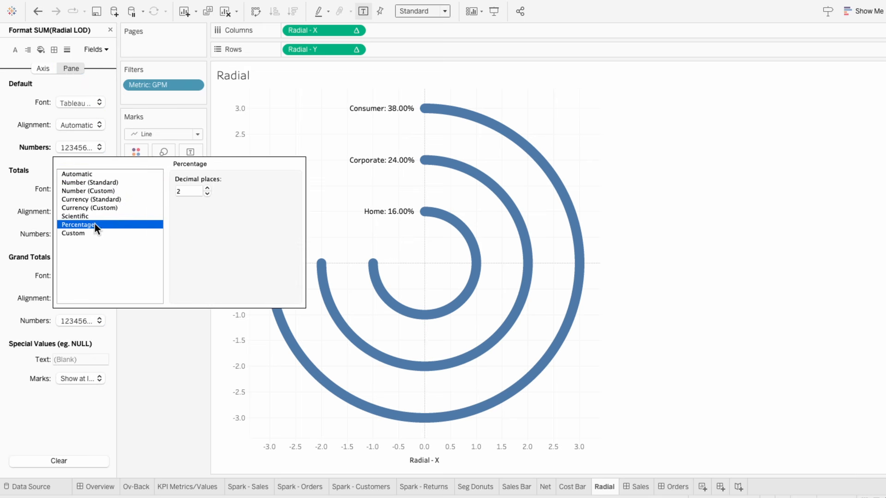
pyautogui.click(208, 194)
pyautogui.click(207, 194)
pyautogui.click(183, 321)
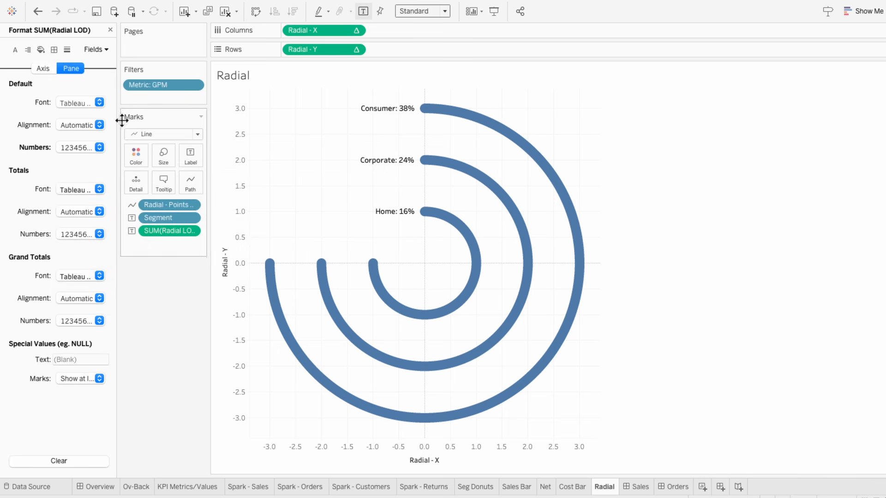
pyautogui.click(110, 30)
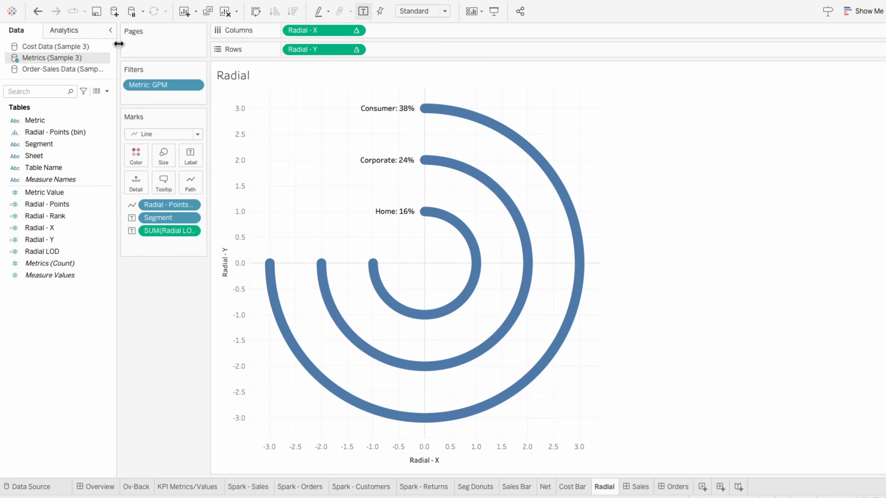
# Step: Open the Radial - Points calculation and move its ELSE clause onto a separate line
pyautogui.moveTo(270, 264)
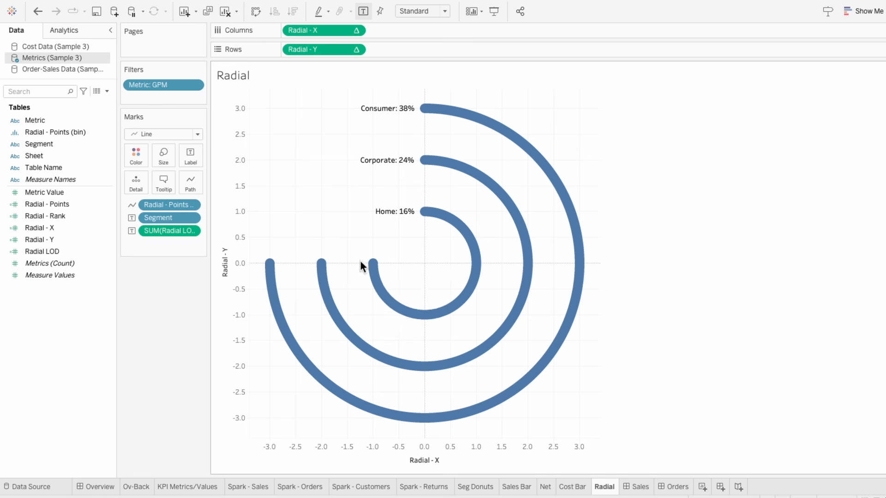
pyautogui.moveTo(424, 215)
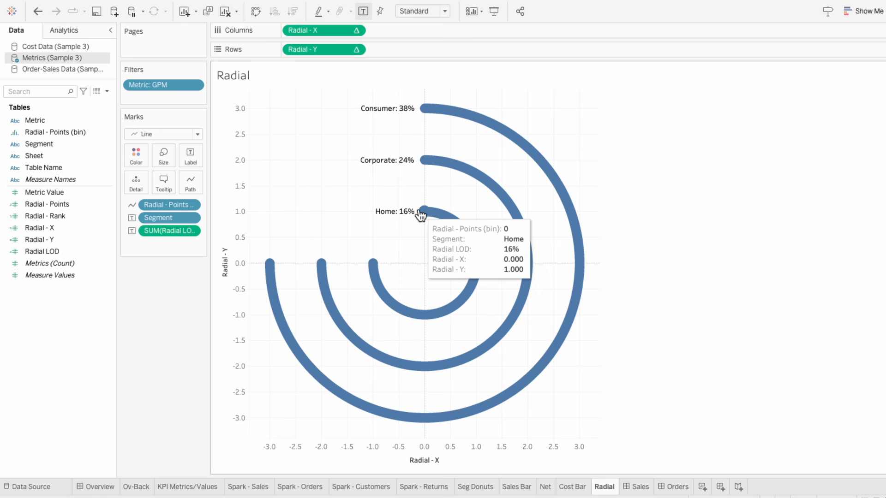
pyautogui.moveTo(422, 166)
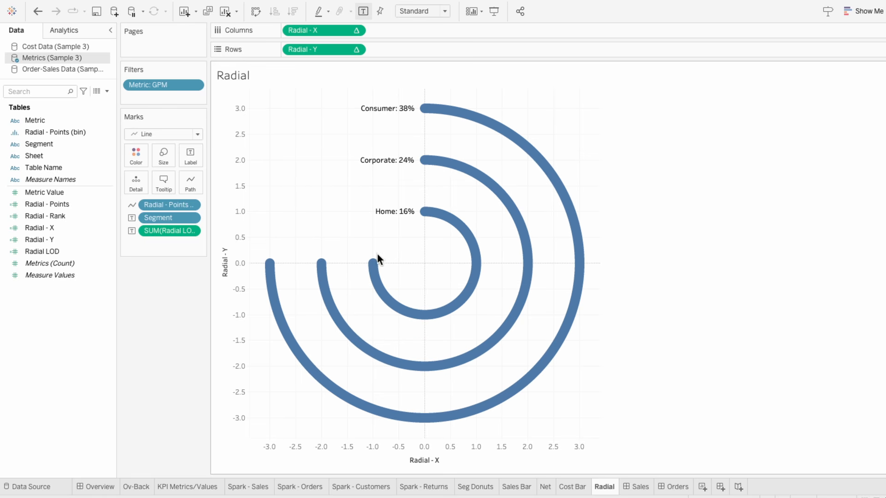
pyautogui.moveTo(377, 263)
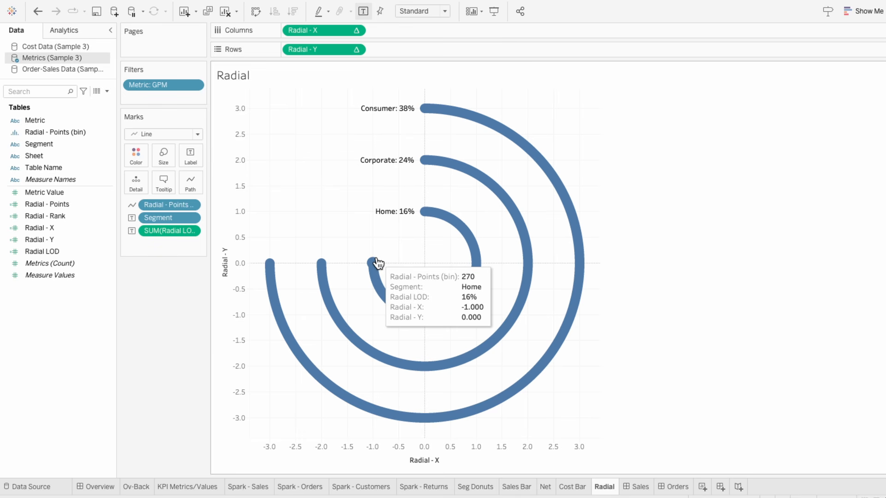
pyautogui.rightClick(78, 206)
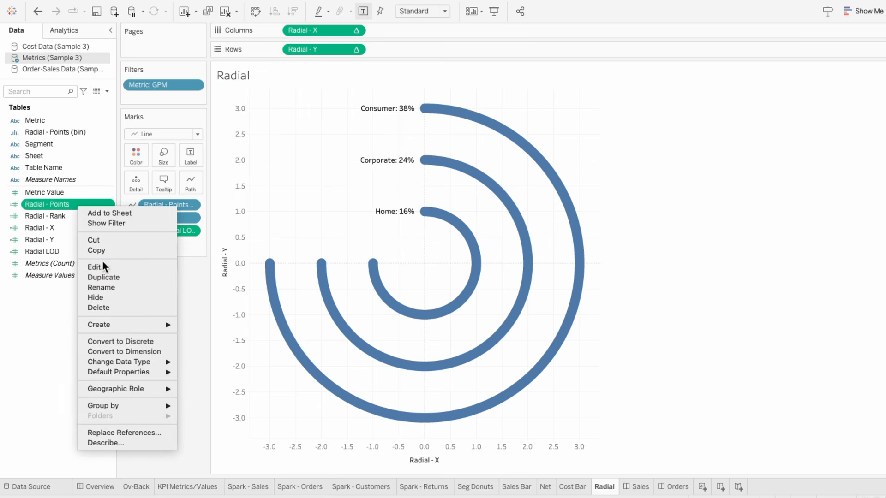
pyautogui.click(102, 267)
pyautogui.click(432, 266)
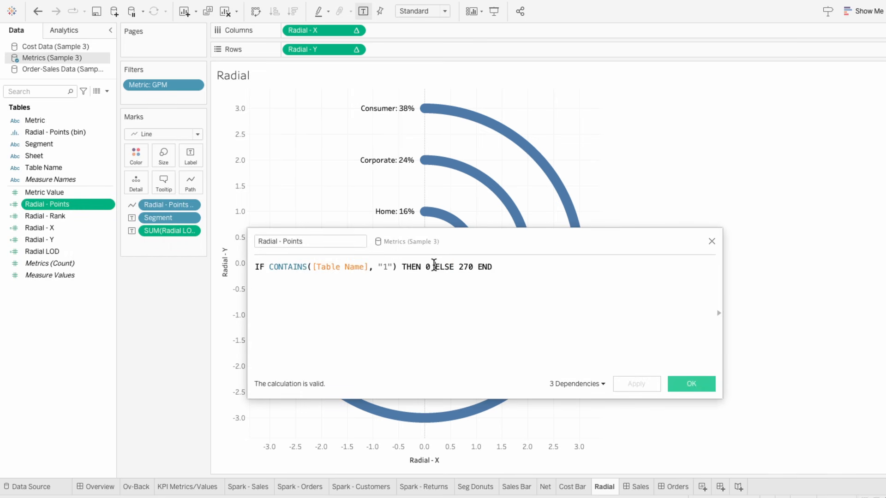
pyautogui.press('Return')
# Step: Replace 270 in the Radial - Points formula with a FIXED expression on [Segment], [Metric], [Table Name]
pyautogui.press('Right')
pyautogui.press('Right')
pyautogui.press('Right')
pyautogui.press('Right')
pyautogui.press('Right')
pyautogui.hotkey('shift', 'Right')
pyautogui.hotkey('shift', 'Right')
pyautogui.hotkey('shift', 'Right')
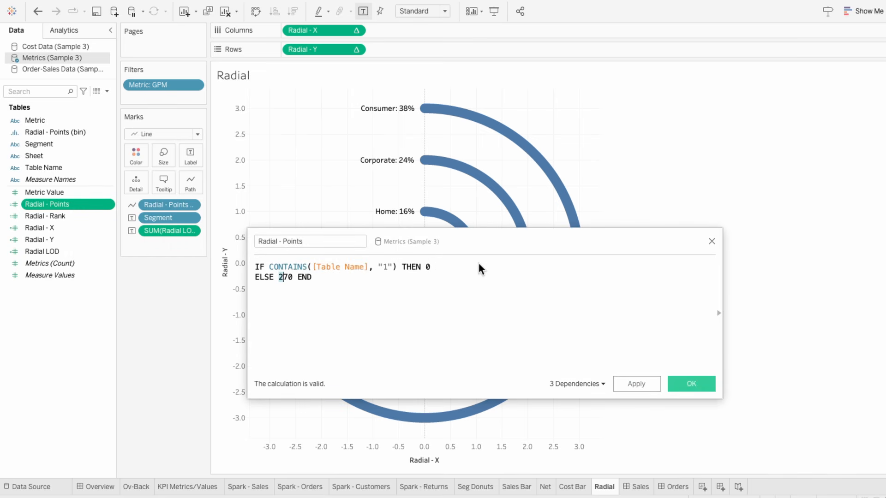
pyautogui.write('{FIXED segm')
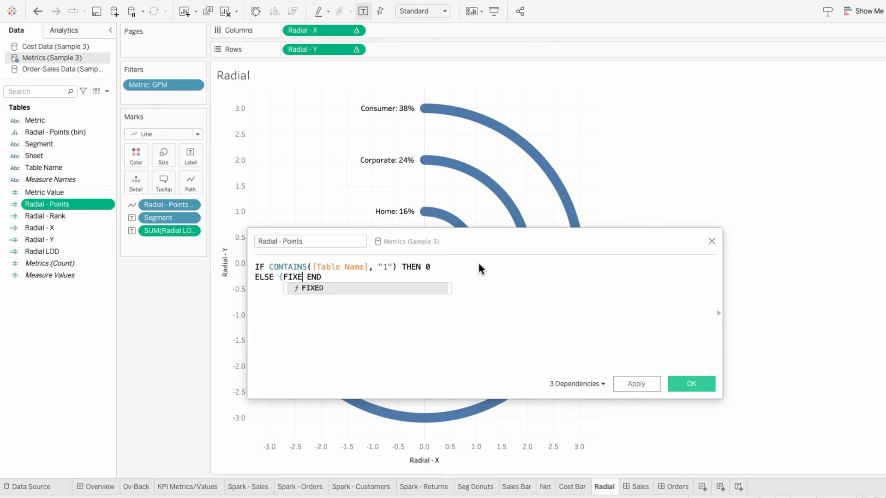
pyautogui.press('Return')
pyautogui.write(', metri')
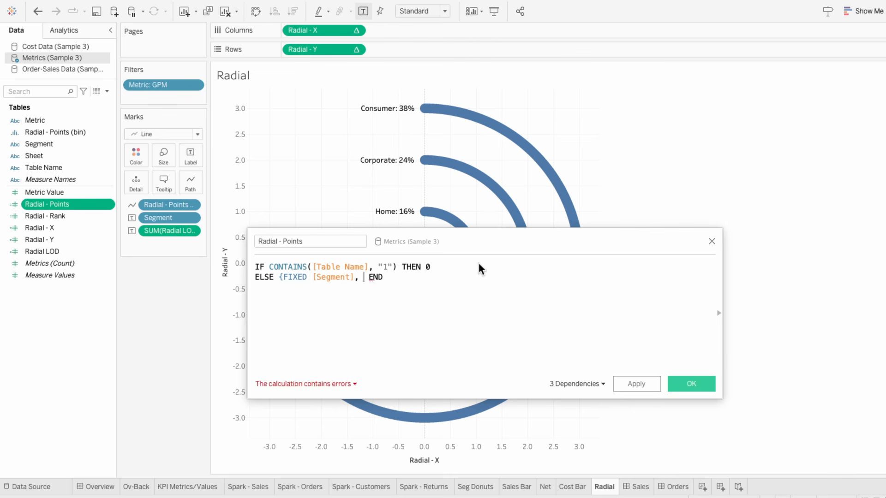
pyautogui.press('Return')
pyautogui.write(', tab')
pyautogui.press('Return')
# Step: Complete the FIXED expression with SUM([Metric Value]), multiply it by 360, apply the formula, and compare the chart with its previous state
pyautogui.write(': sum')
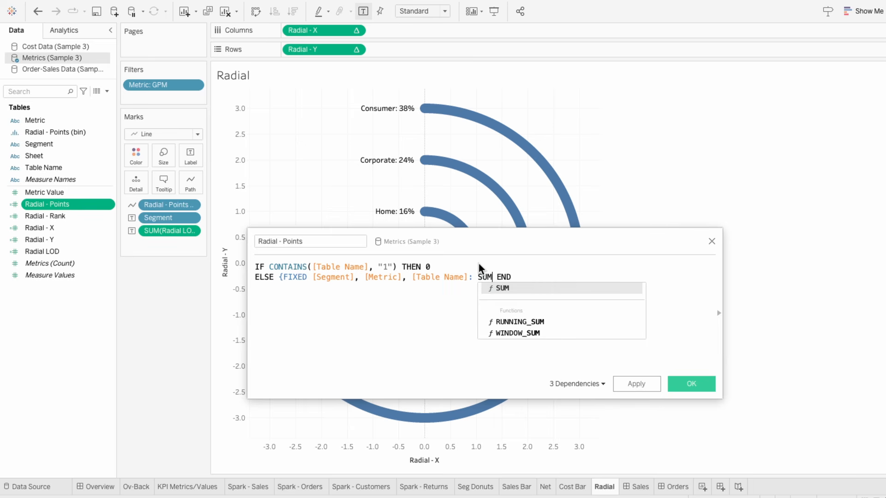
pyautogui.press('Return')
pyautogui.write('metric')
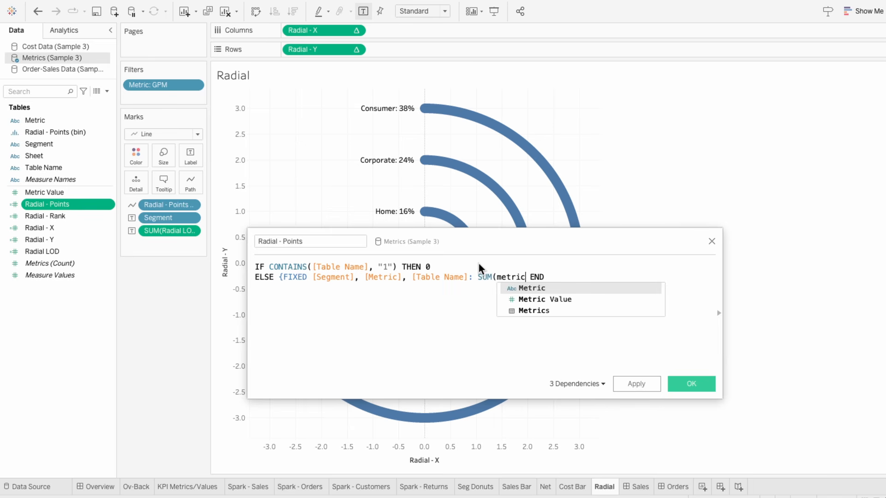
pyautogui.press('Down')
pyautogui.press('Return')
pyautogui.write(')} * ')
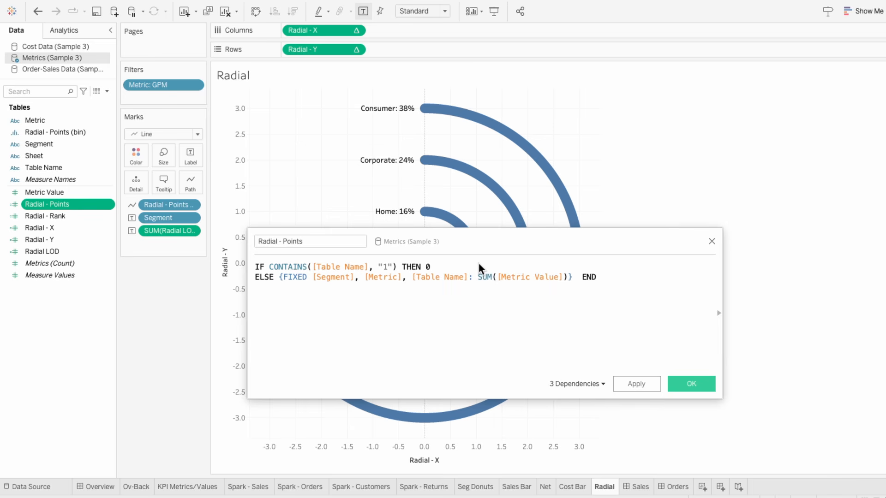
pyautogui.write('360')
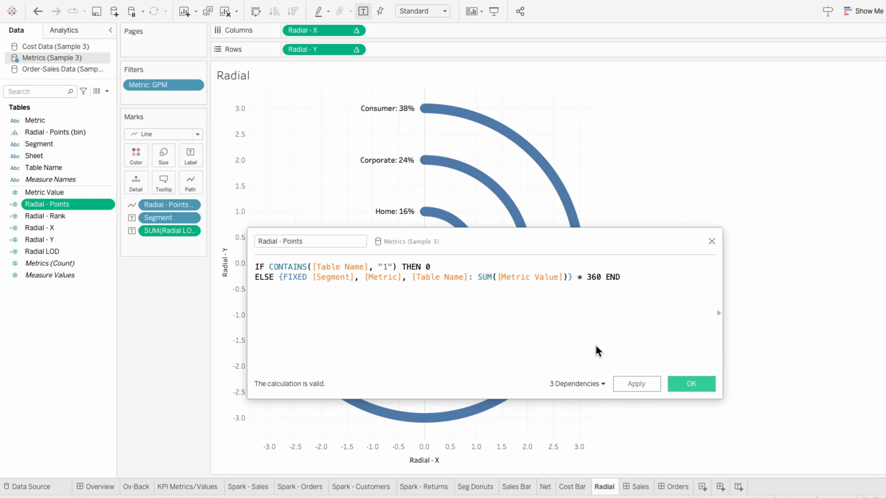
pyautogui.click(636, 379)
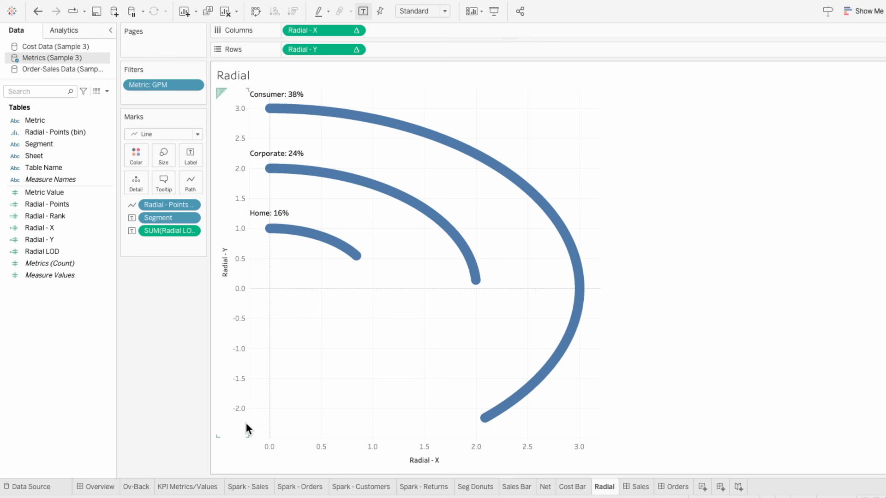
pyautogui.click(36, 14)
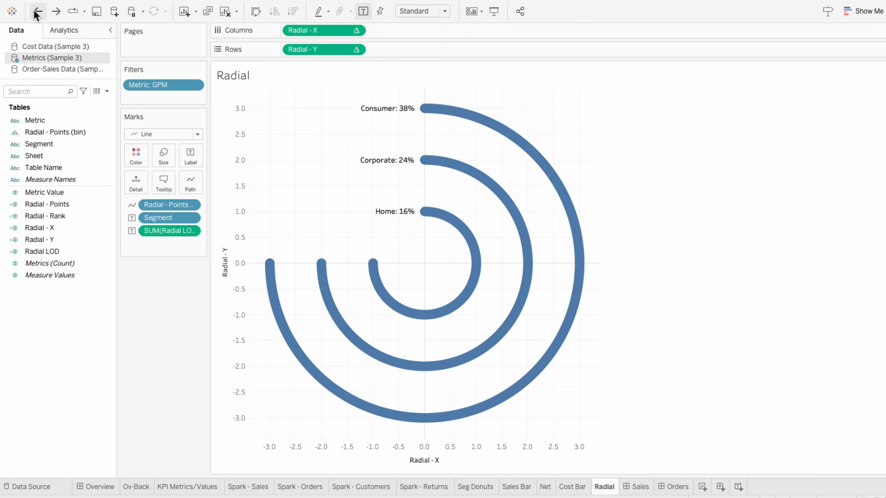
pyautogui.click(55, 10)
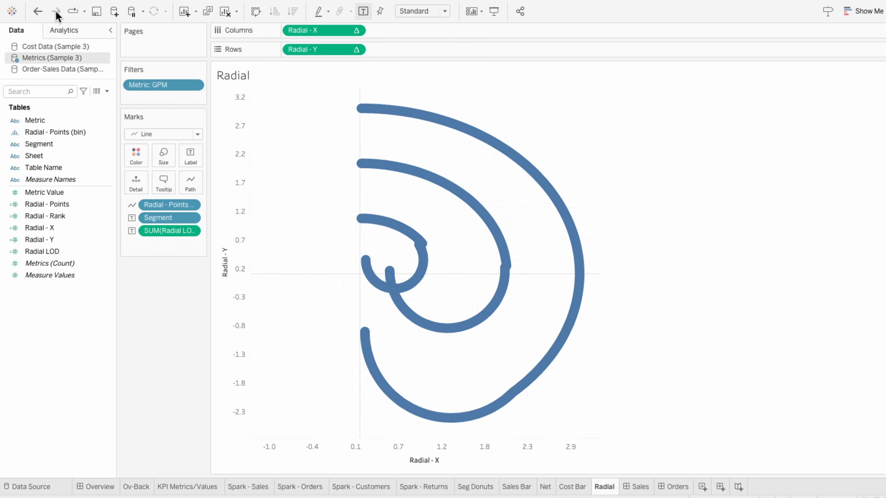
# Step: Give the Radial - Y axis a custom range with a fixed start of -3
pyautogui.rightClick(241, 254)
pyautogui.click(252, 259)
pyautogui.click(364, 180)
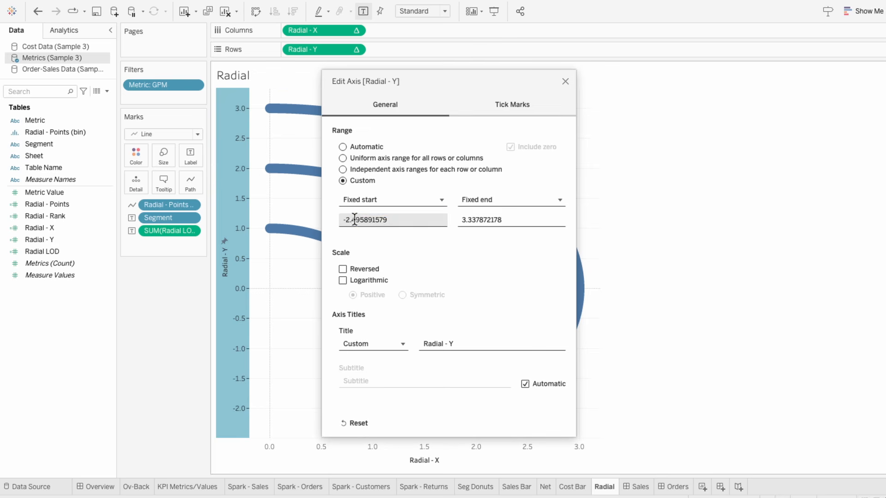
pyautogui.tripleClick(427, 221)
pyautogui.write('-3')
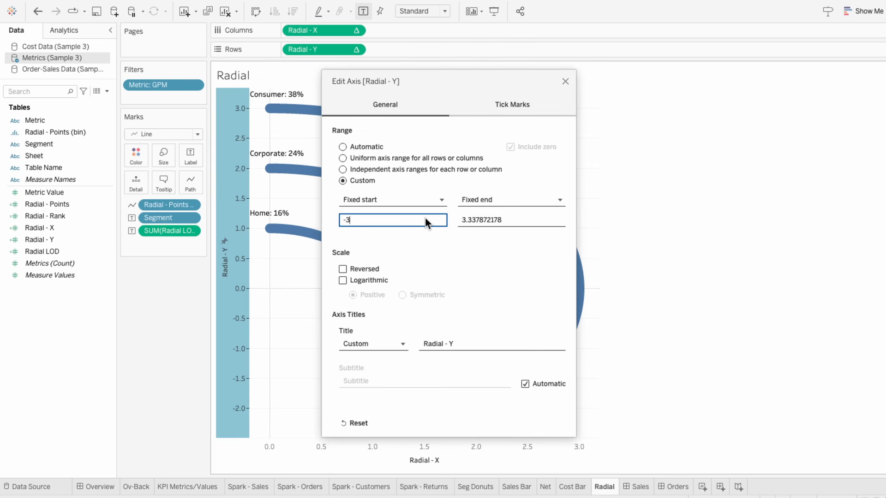
pyautogui.click(565, 81)
# Step: Give the Radial - X axis a custom range with a fixed start of -3
pyautogui.rightClick(431, 438)
pyautogui.click(445, 367)
pyautogui.click(359, 181)
pyautogui.tripleClick(427, 221)
pyautogui.write('-3')
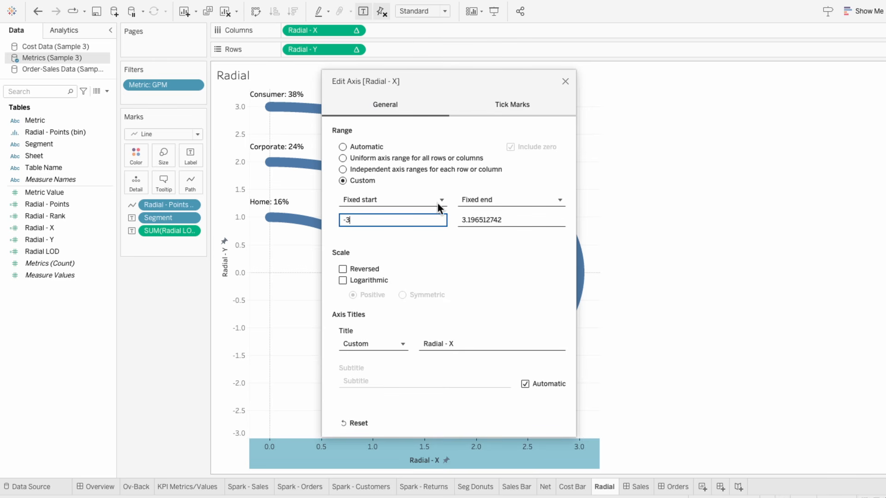
pyautogui.click(564, 82)
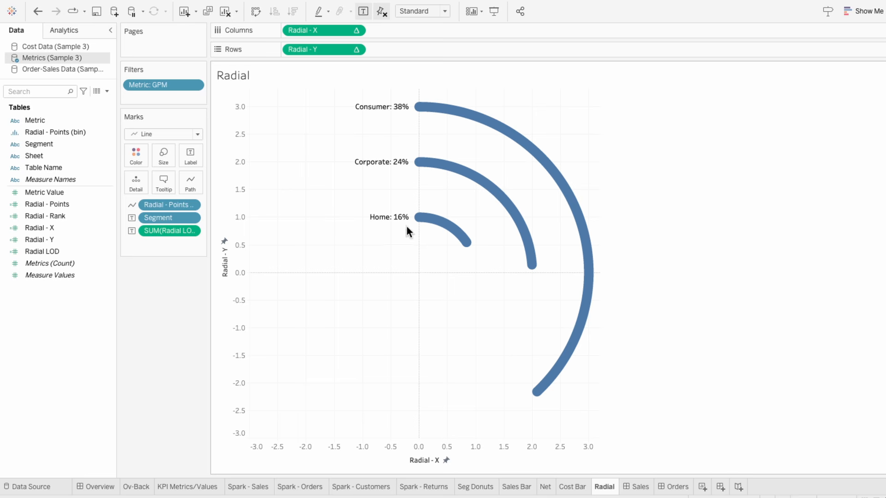
# Step: Remove [Table Name] from the FIXED dimensions in the Radial - Points formula and save the calculation
pyautogui.moveTo(461, 249)
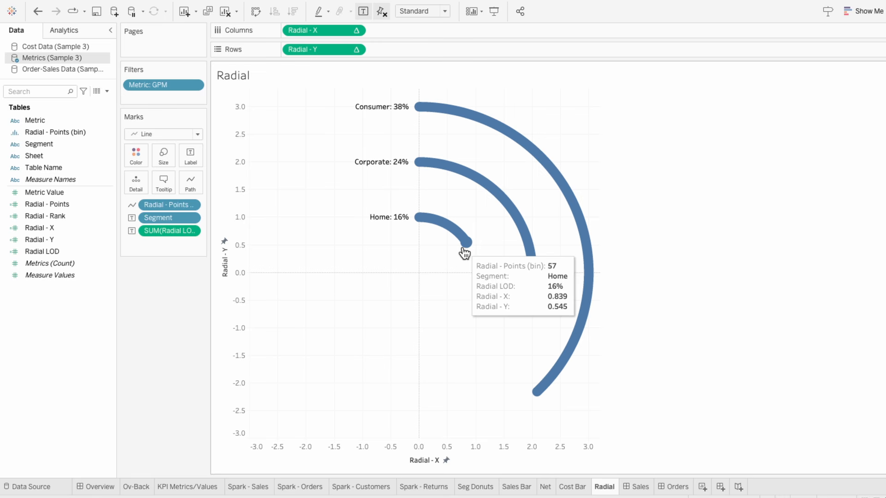
pyautogui.rightClick(52, 204)
pyautogui.click(78, 265)
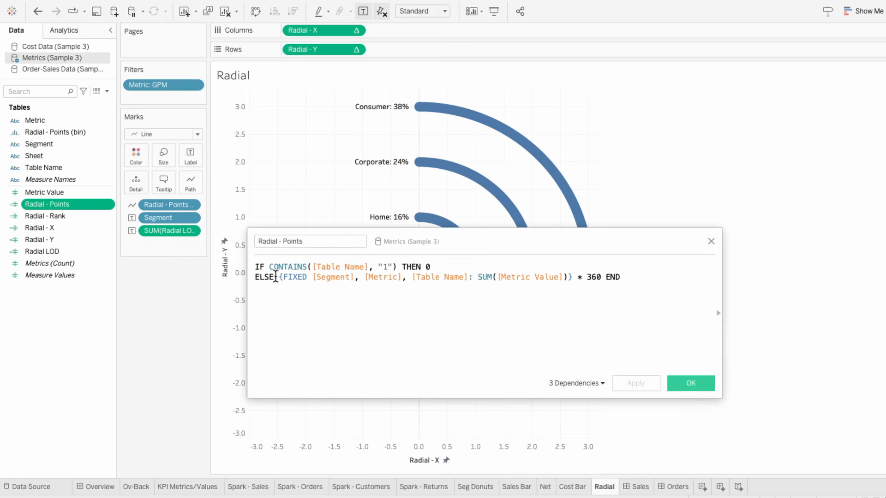
pyautogui.doubleClick(435, 276)
pyautogui.press('BackSpace')
pyautogui.press('BackSpace')
pyautogui.press('BackSpace')
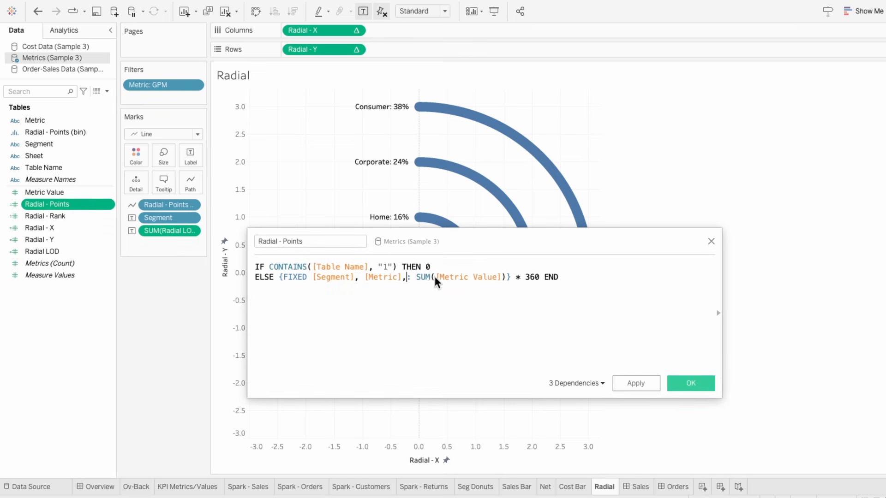
pyautogui.click(684, 381)
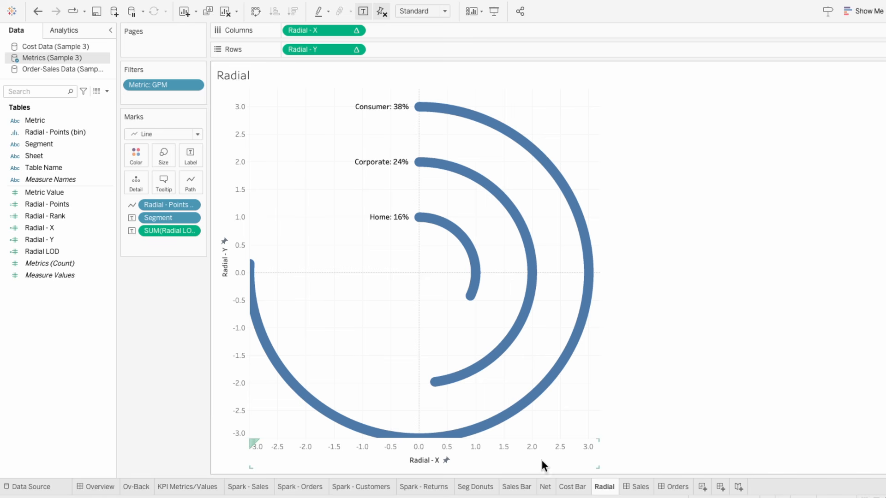
# Step: Clear the custom axis ranges of Radial - X and Radial - Y
pyautogui.rightClick(520, 452)
pyautogui.click(538, 384)
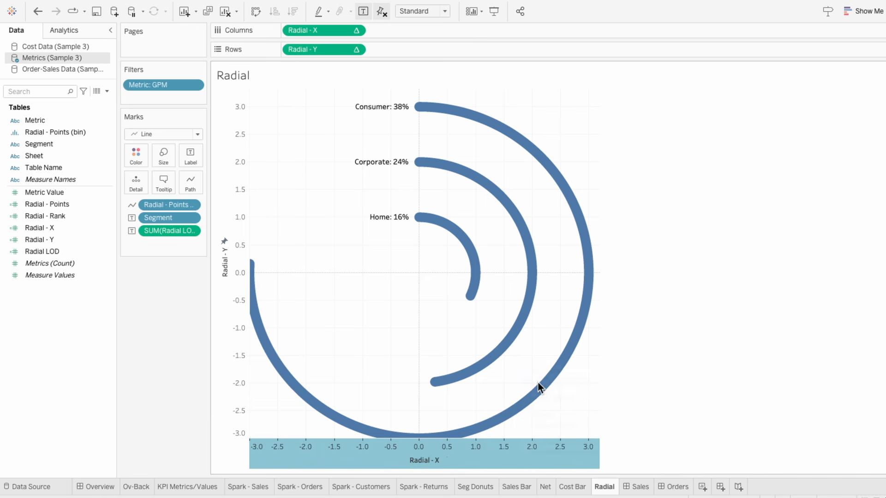
pyautogui.rightClick(224, 386)
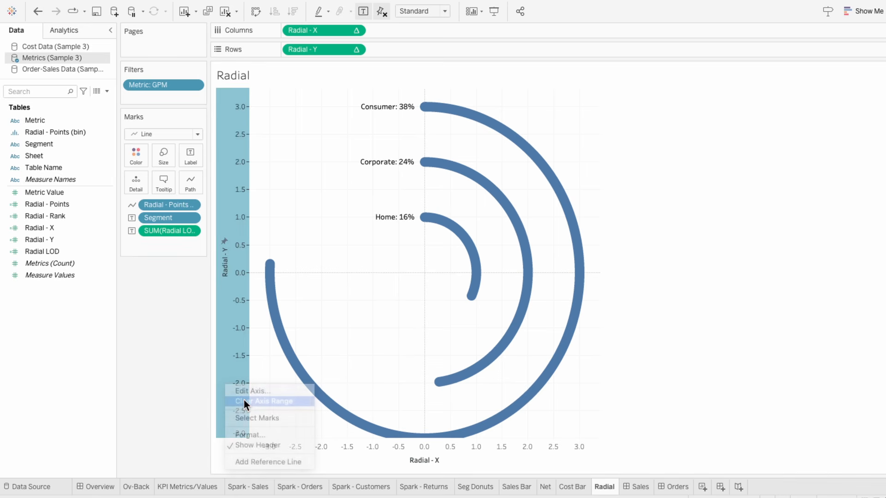
pyautogui.click(245, 402)
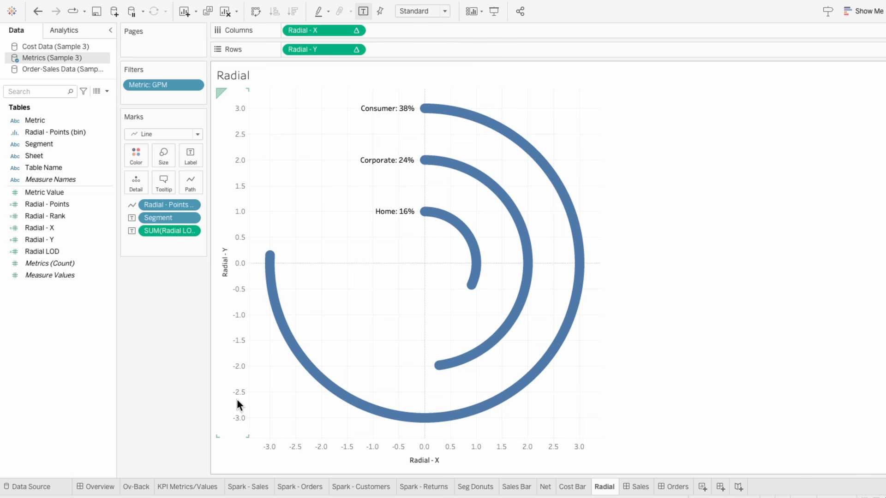
# Step: Color the radial lines light orange
pyautogui.click(141, 154)
pyautogui.click(167, 198)
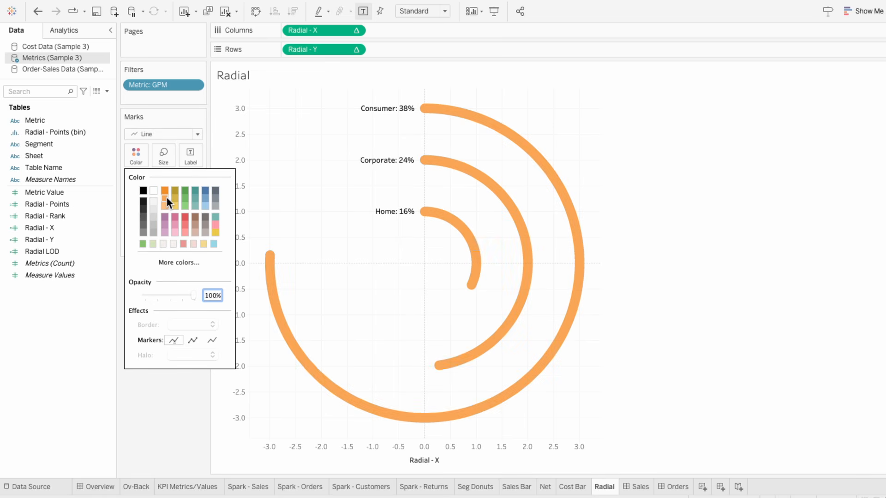
pyautogui.click(120, 231)
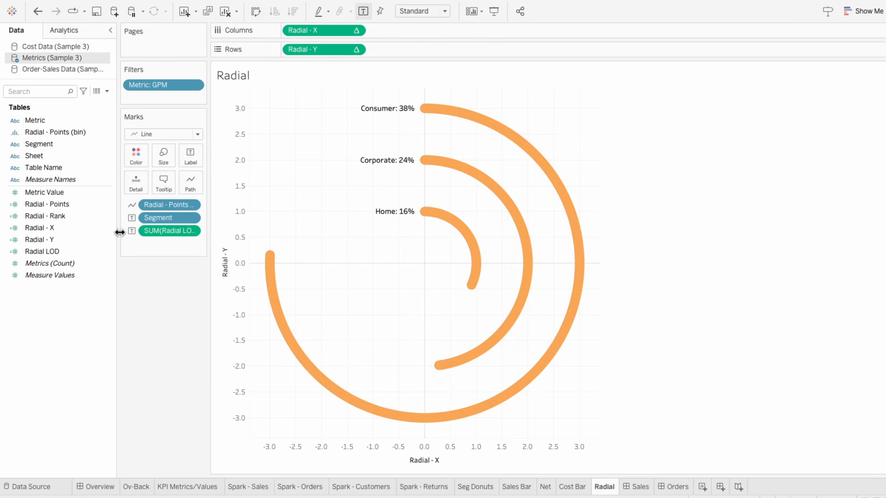
# Step: Color the radial lines by both Segment and Radial - Points (bin)
pyautogui.moveTo(42, 146); pyautogui.dragTo(149, 245)
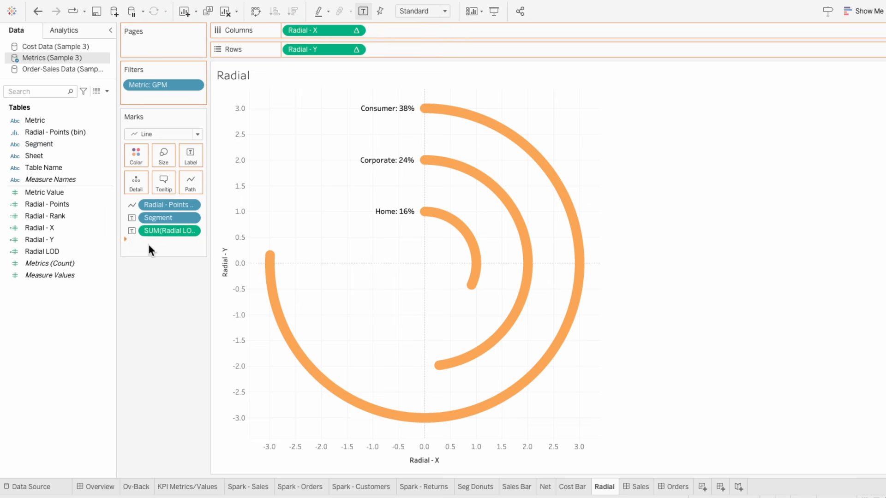
pyautogui.click(134, 245)
pyautogui.click(141, 255)
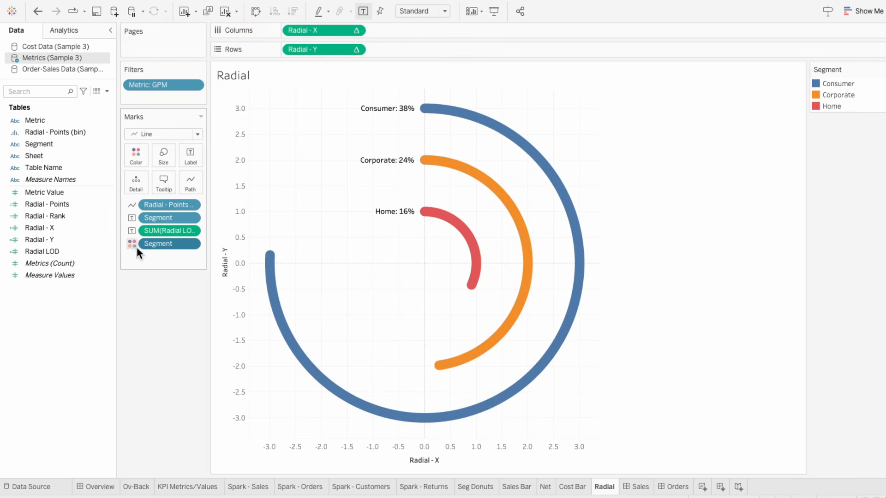
pyautogui.moveTo(57, 134); pyautogui.dragTo(168, 262)
pyautogui.click(132, 257)
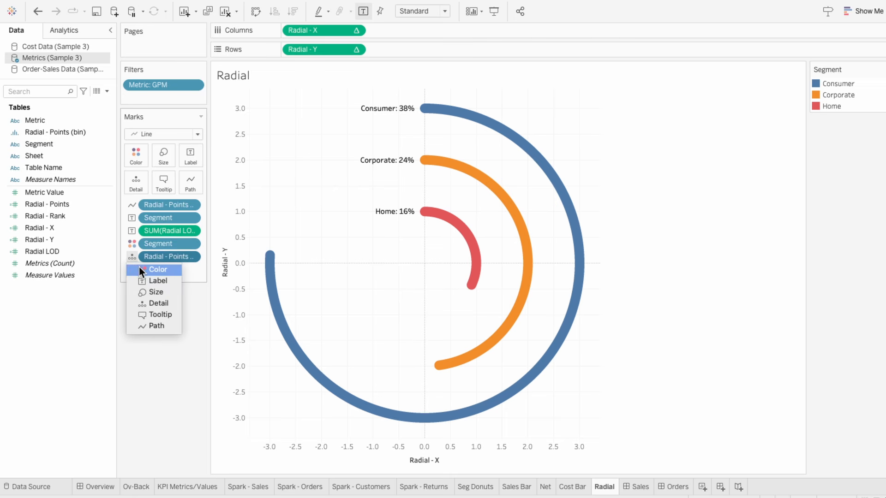
pyautogui.click(139, 266)
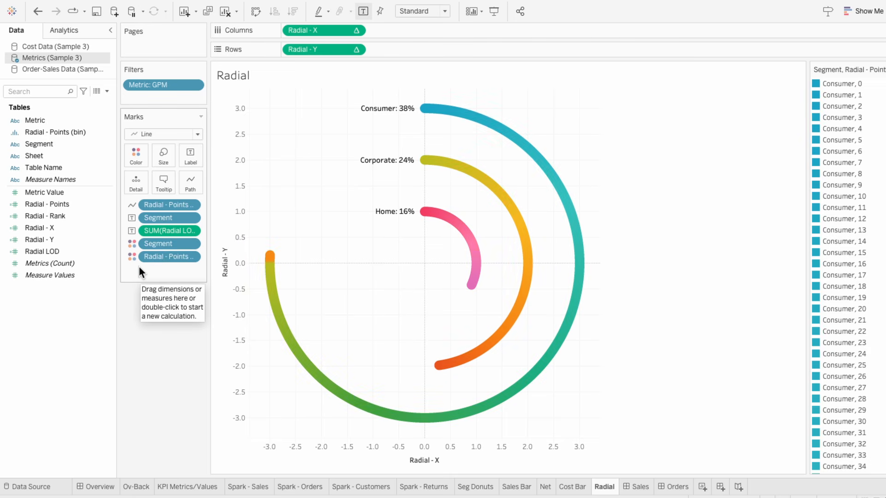
# Step: Reassign the palette colors for the combined Segment and Radial - Points color legend
pyautogui.click(882, 70)
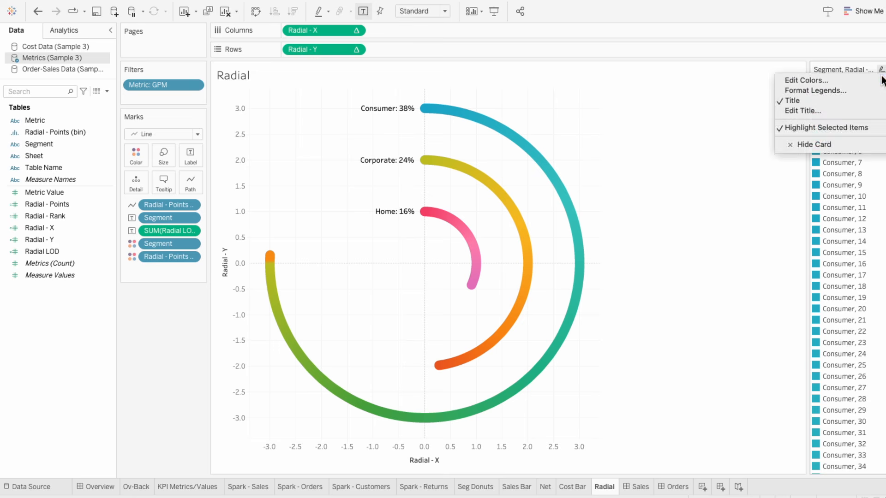
pyautogui.click(812, 80)
pyautogui.click(524, 327)
pyautogui.click(573, 359)
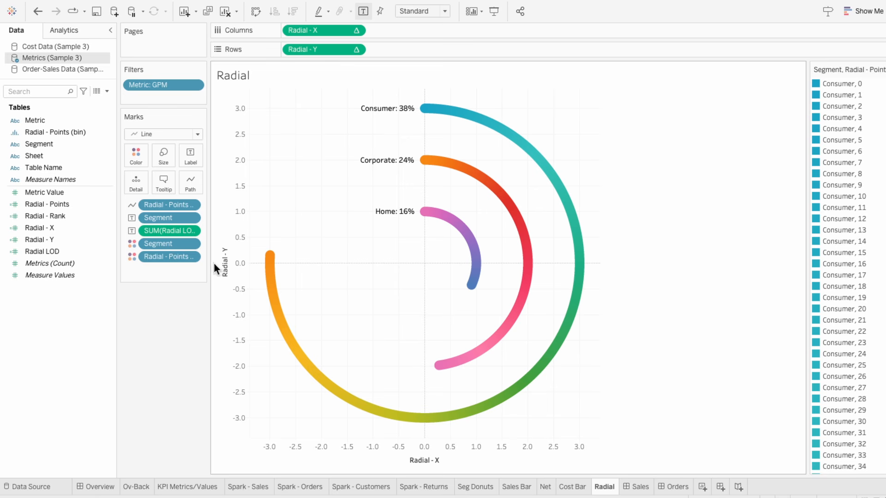
# Step: Try coloring the radial lines without Segment, and undo its removal
pyautogui.press('Delete')
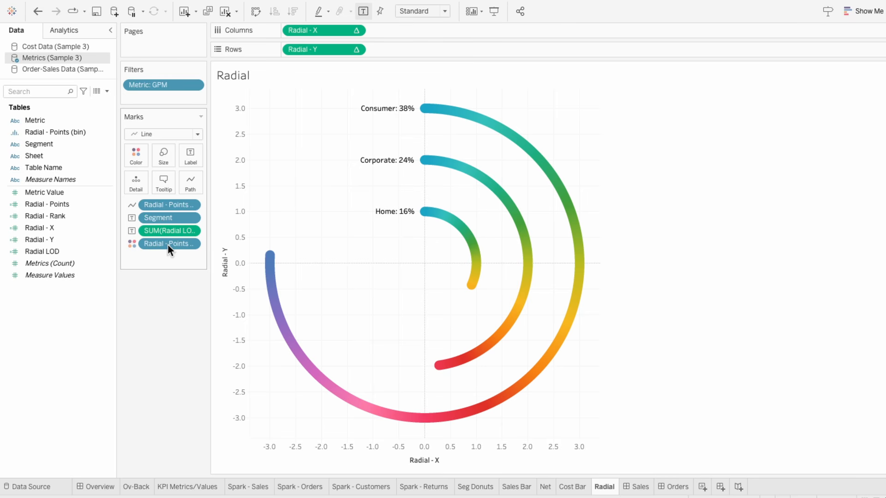
pyautogui.hotkey('ctrl', 'z')
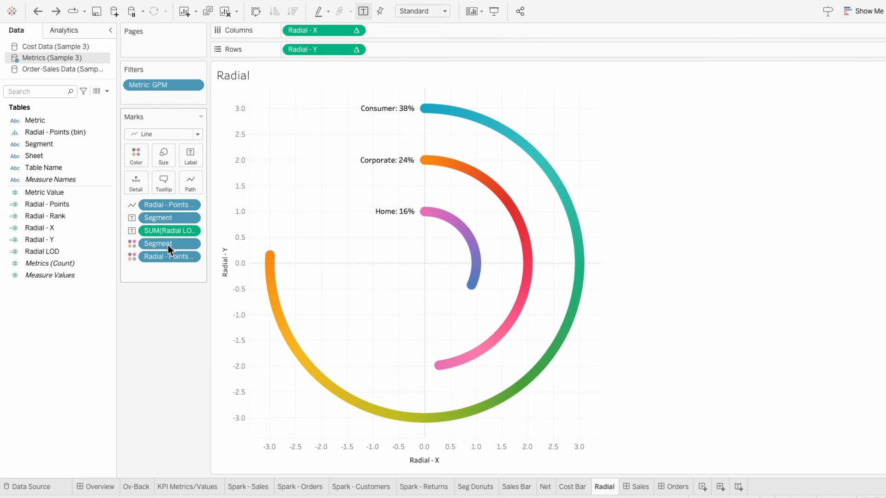
# Step: Lower the radial lines' color opacity to 74%
pyautogui.click(134, 162)
pyautogui.click(179, 221)
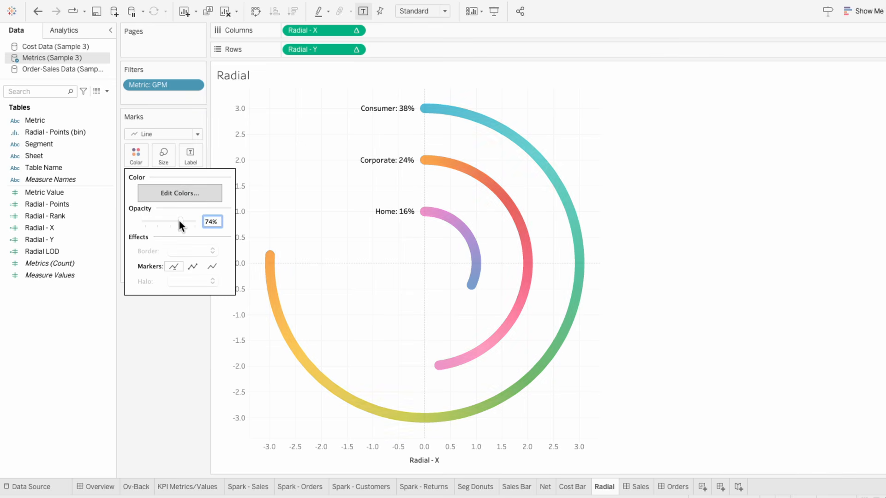
pyautogui.click(297, 189)
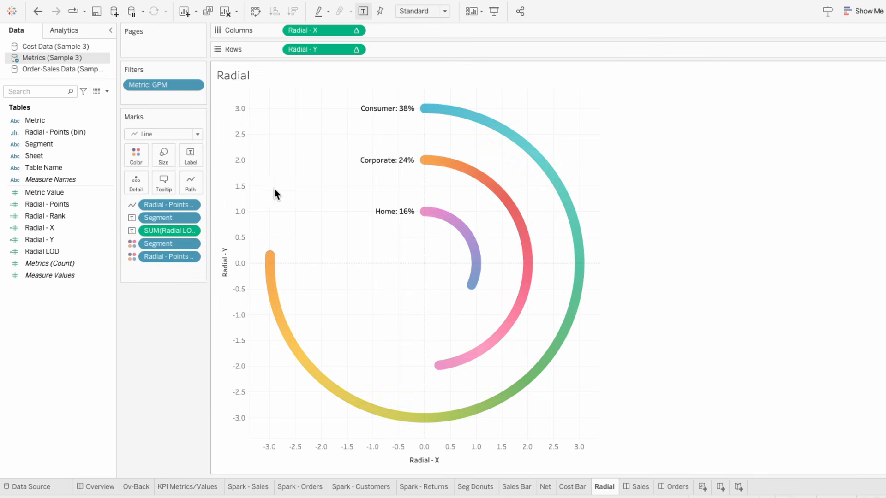
# Step: Hide the Radial - Y and Radial - X axis headers
pyautogui.rightClick(234, 195)
pyautogui.click(258, 255)
pyautogui.rightClick(277, 459)
pyautogui.click(296, 490)
# Step: Set the Radial sheet's worksheet shading to None
pyautogui.rightClick(306, 254)
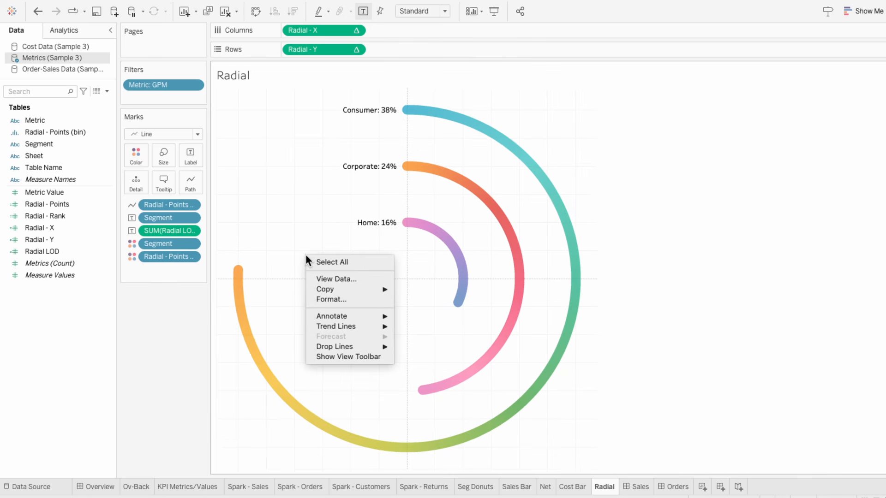
pyautogui.click(322, 297)
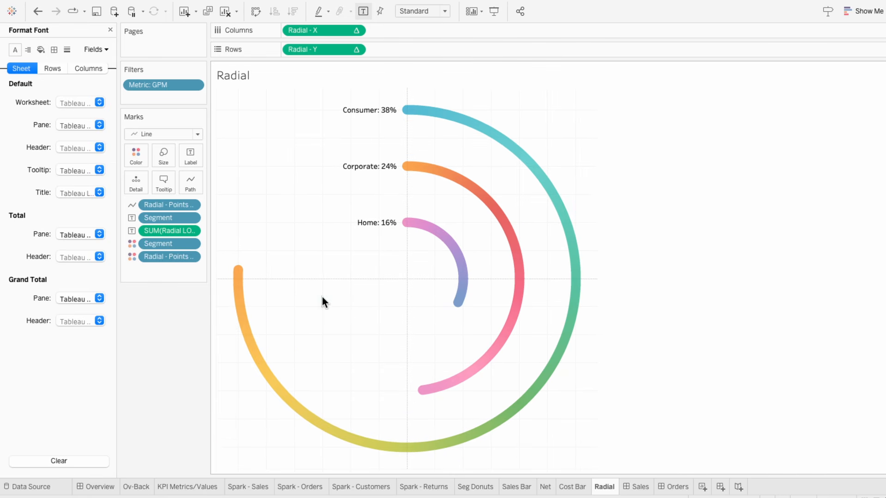
pyautogui.click(41, 49)
pyautogui.click(74, 104)
pyautogui.click(86, 124)
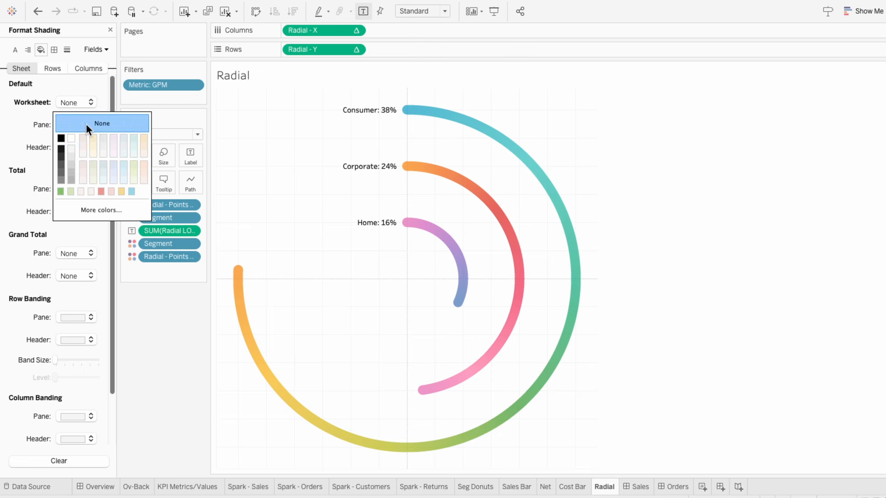
# Step: Set the Radial sheet's grid lines, zero lines and axis rulers to None and close the formatting options
pyautogui.click(66, 52)
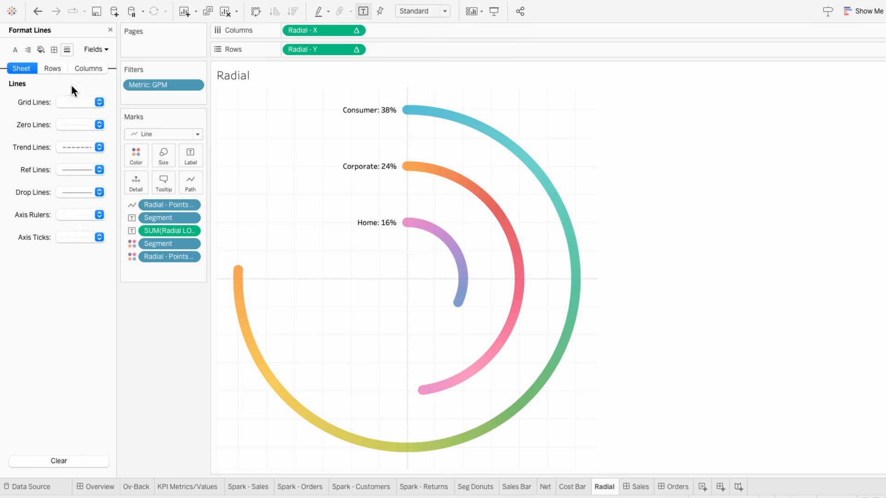
pyautogui.click(73, 101)
pyautogui.click(75, 120)
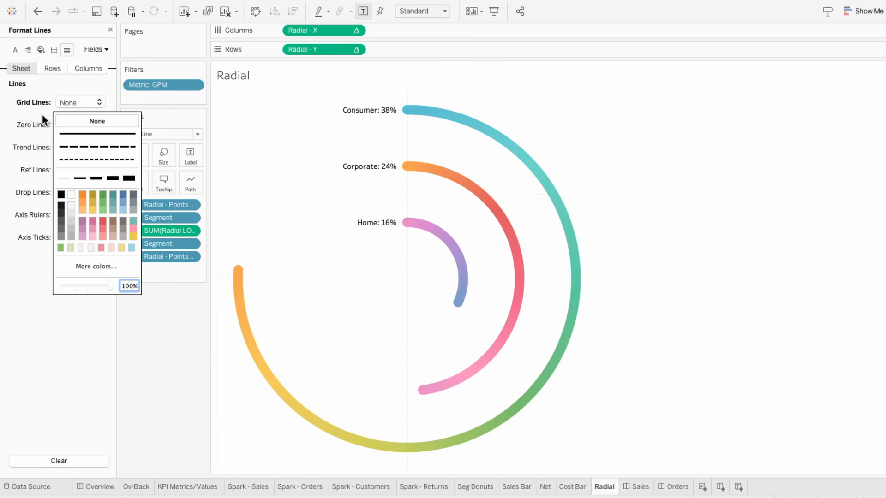
pyautogui.click(69, 125)
pyautogui.click(73, 143)
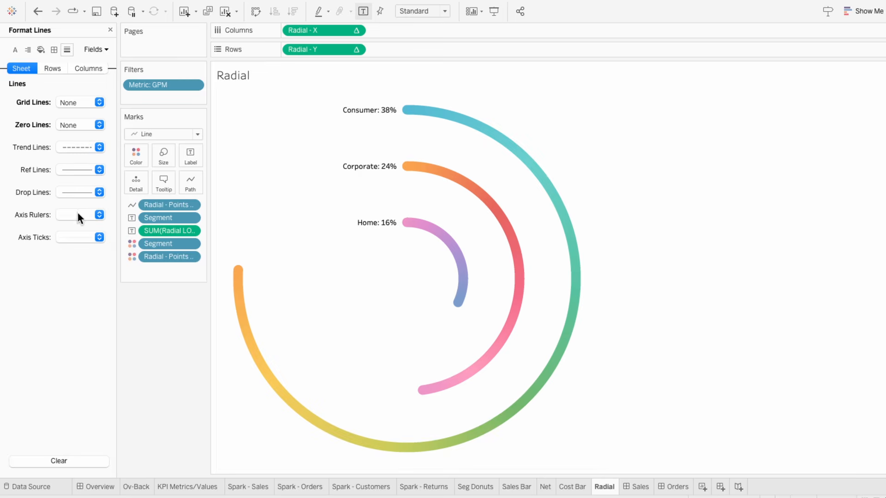
pyautogui.click(78, 214)
pyautogui.click(67, 233)
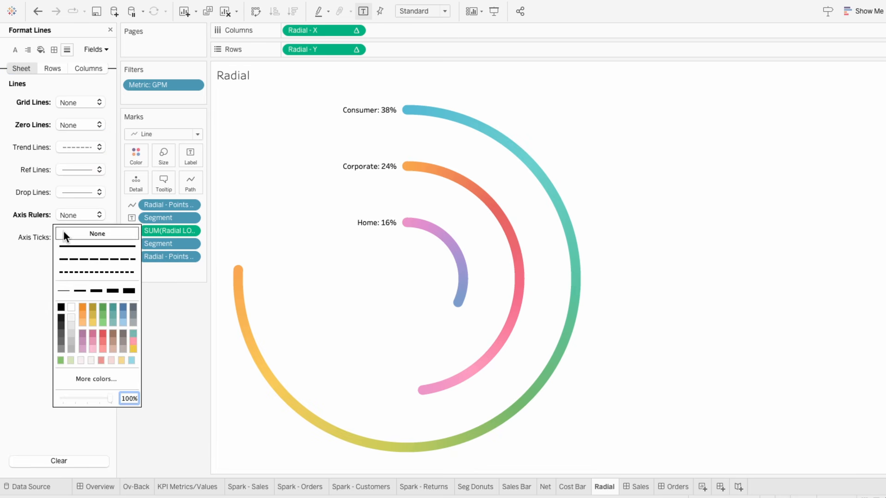
pyautogui.click(110, 30)
# Step: Place the Radial sheet as a floating item on the Overview dashboard's empty upper card, hide its title and narrow it to fit
pyautogui.click(109, 485)
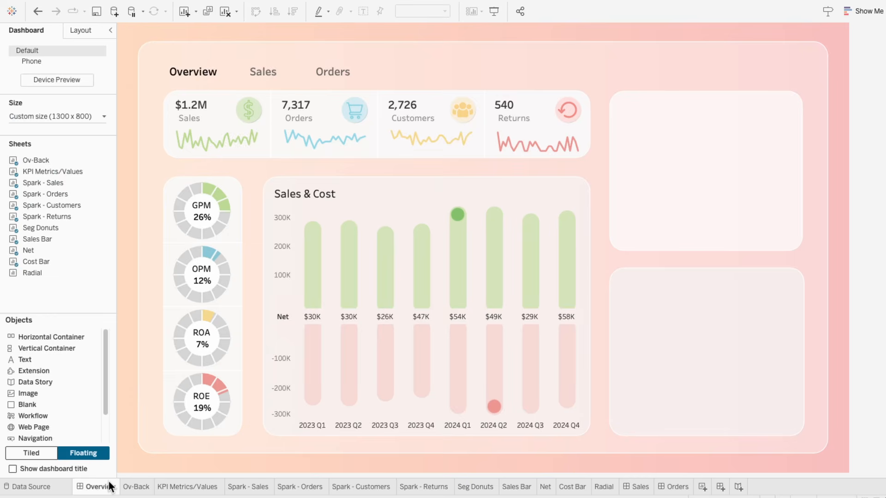
pyautogui.moveTo(69, 276); pyautogui.dragTo(611, 101)
pyautogui.rightClick(617, 107)
pyautogui.click(637, 132)
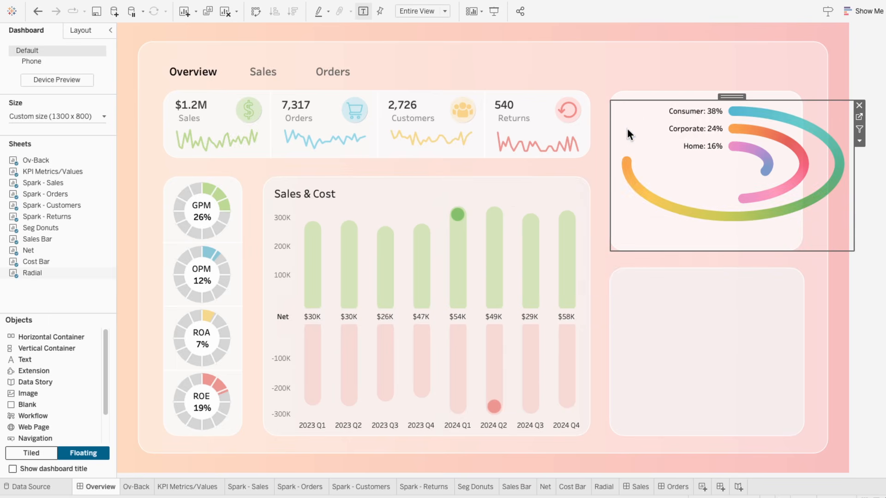
pyautogui.moveTo(854, 250); pyautogui.dragTo(798, 250)
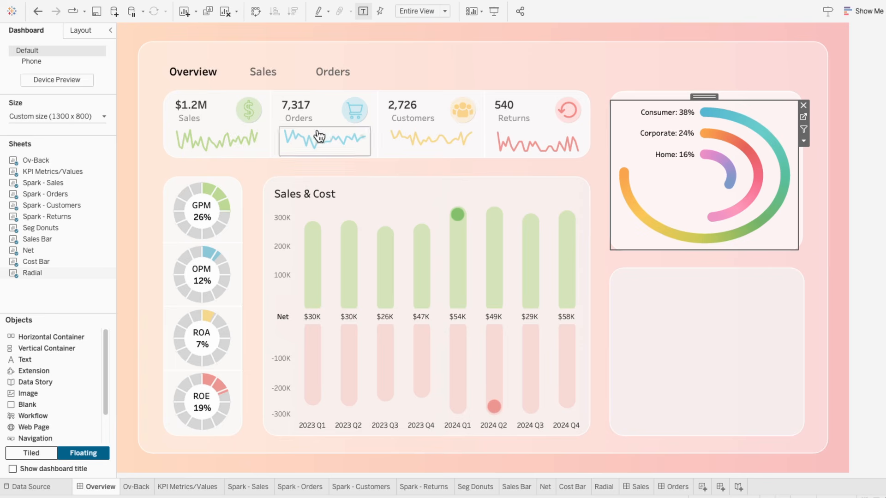
# Step: Set the Radial item's width and height to 275 and center it within its card
pyautogui.click(74, 30)
pyautogui.doubleClick(21, 178)
pyautogui.write('275')
pyautogui.press('Tab')
pyautogui.write('275')
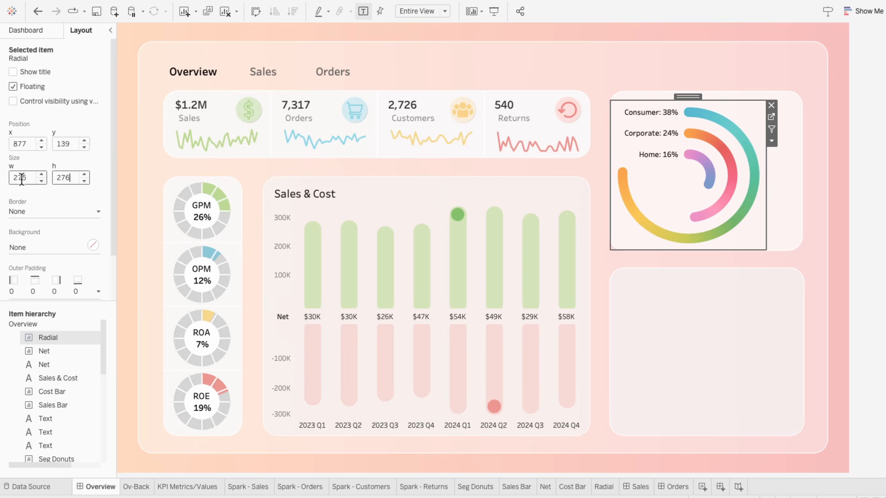
pyautogui.press('Return')
pyautogui.moveTo(684, 96); pyautogui.dragTo(701, 92)
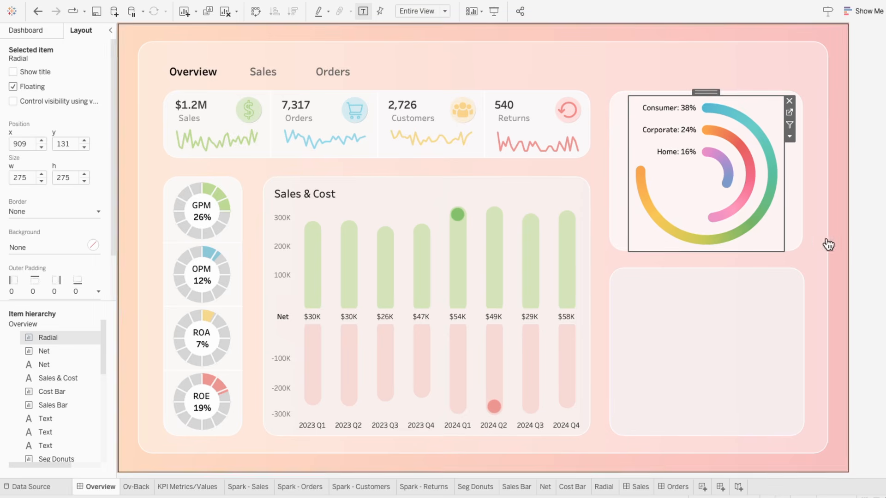
pyautogui.click(864, 258)
# Step: Create a new worksheet named "Bars with Bubbles" and position it directly after the Radial sheet
pyautogui.click(702, 487)
pyautogui.moveTo(706, 488); pyautogui.dragTo(633, 487)
pyautogui.doubleClick(635, 487)
pyautogui.write('Bars with Bubbles')
pyautogui.press('Return')
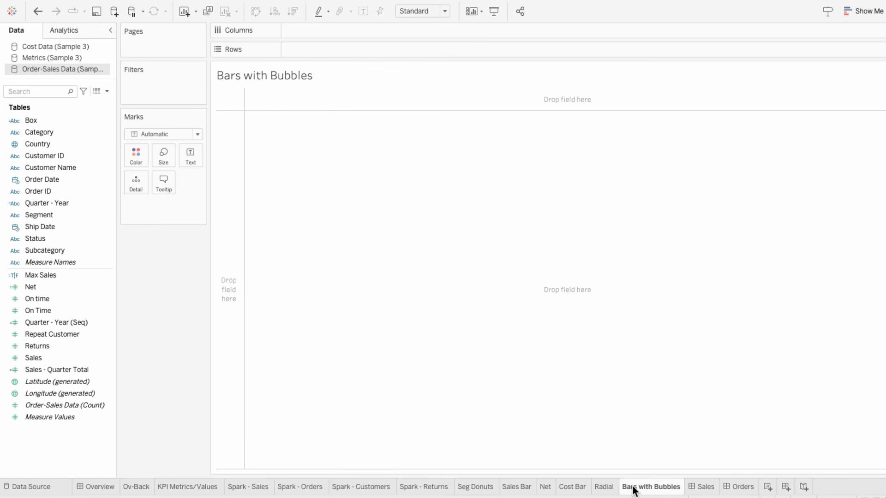
# Step: Using Cost Data (Sample 3), put Measure Values and Cost on Columns and Type of Cost on Rows
pyautogui.click(77, 48)
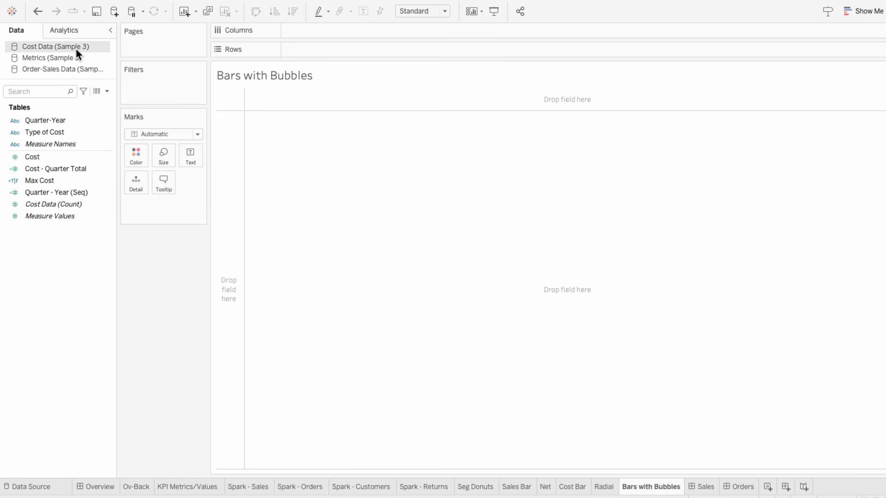
pyautogui.moveTo(65, 215); pyautogui.dragTo(317, 25)
pyautogui.moveTo(100, 122); pyautogui.dragTo(330, 48)
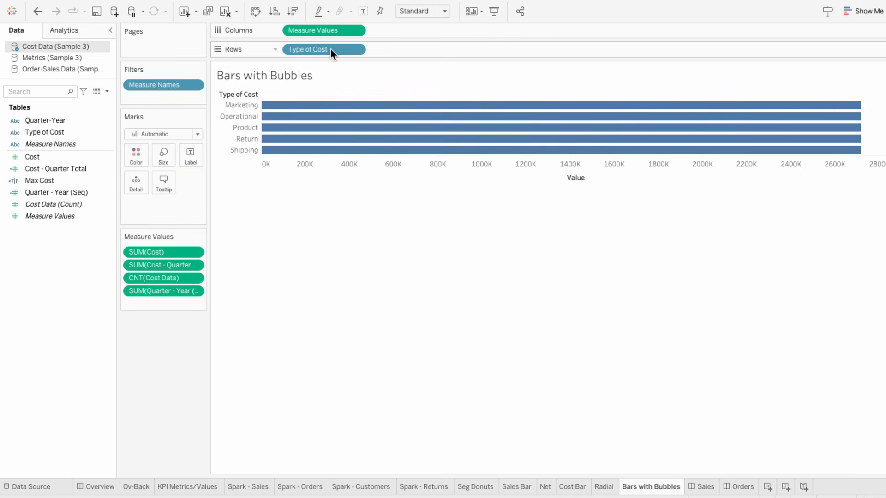
pyautogui.moveTo(62, 159); pyautogui.dragTo(406, 36)
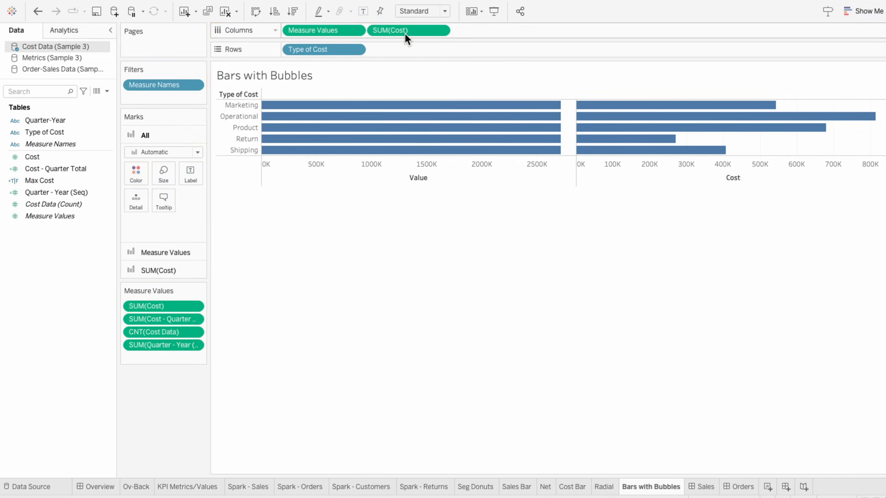
# Step: Add a constant 0 to Measure Values and remove every other measure except SUM(Cost)
pyautogui.doubleClick(178, 357)
pyautogui.write('0')
pyautogui.press('Return')
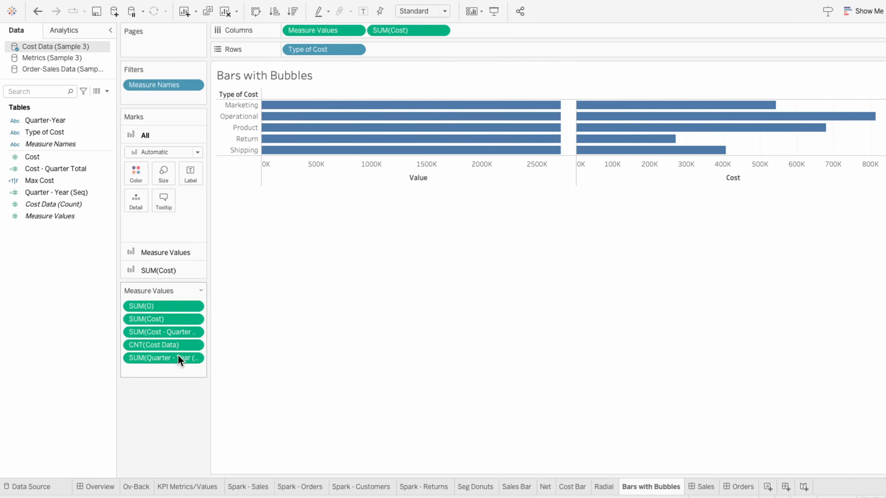
pyautogui.keyDown('shift'); pyautogui.click(164, 358); pyautogui.keyUp('shift')
pyautogui.press('Delete')
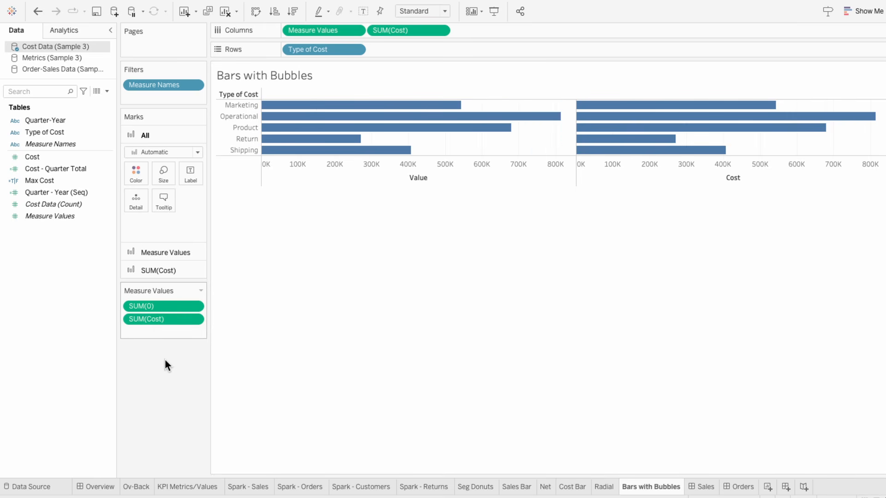
# Step: Change the Measure Values marks to Line and use Measure Names as their path
pyautogui.click(167, 252)
pyautogui.click(181, 172)
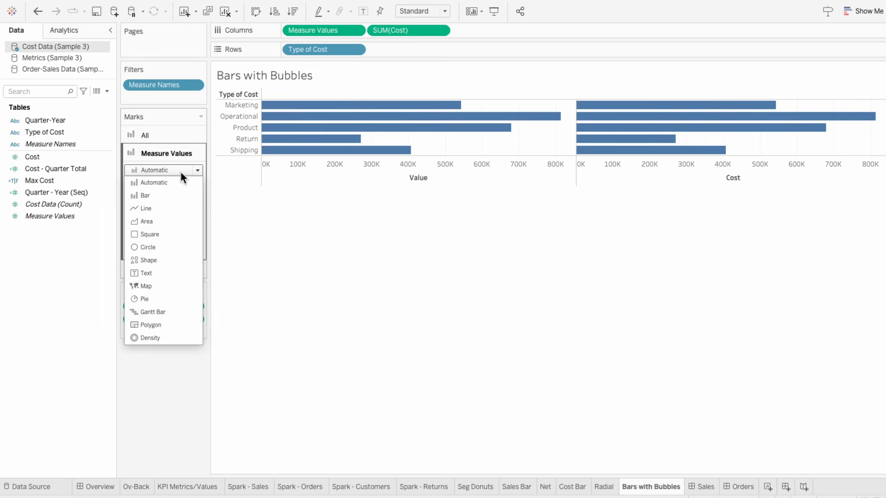
pyautogui.click(177, 206)
pyautogui.moveTo(52, 146); pyautogui.dragTo(154, 239)
pyautogui.click(132, 240)
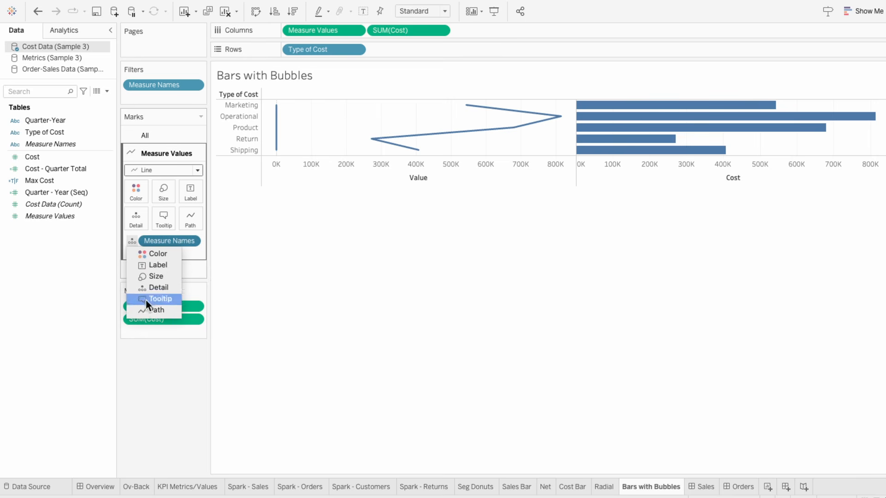
pyautogui.click(146, 309)
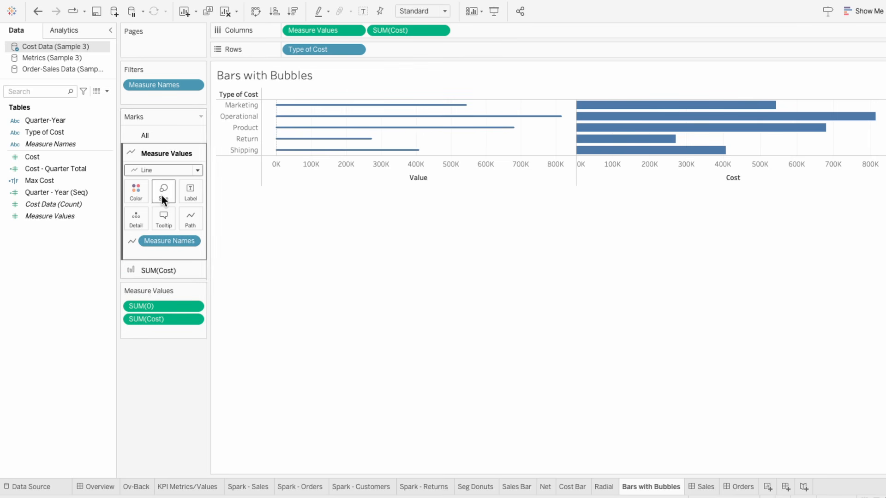
# Step: Thicken the Measure Values lines to the maximum size and increase the chart's row height to separate the bars
pyautogui.click(189, 216)
pyautogui.moveTo(189, 219); pyautogui.dragTo(287, 223)
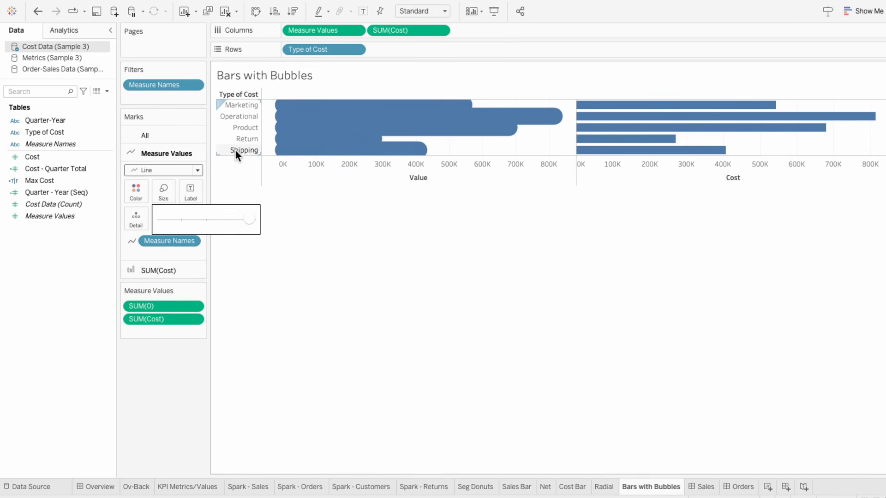
pyautogui.moveTo(267, 185); pyautogui.dragTo(265, 277)
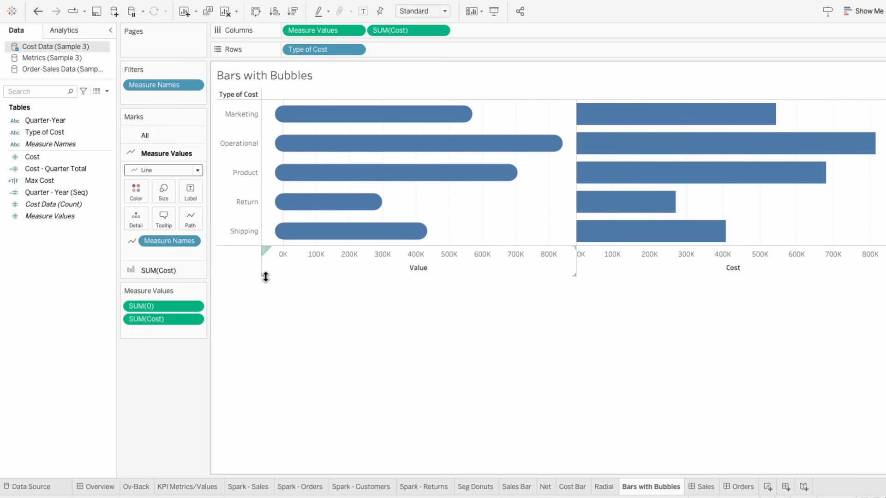
# Step: Change the SUM(Cost) marks to Circle
pyautogui.click(161, 270)
pyautogui.click(156, 188)
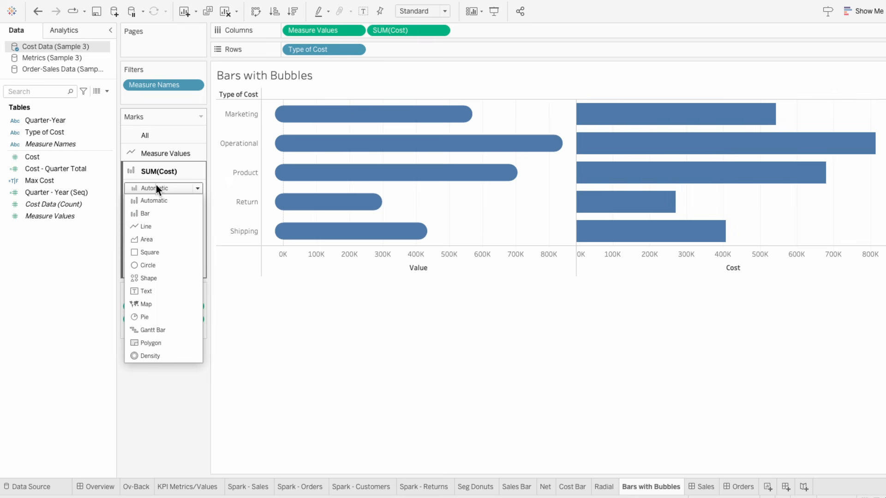
pyautogui.click(154, 263)
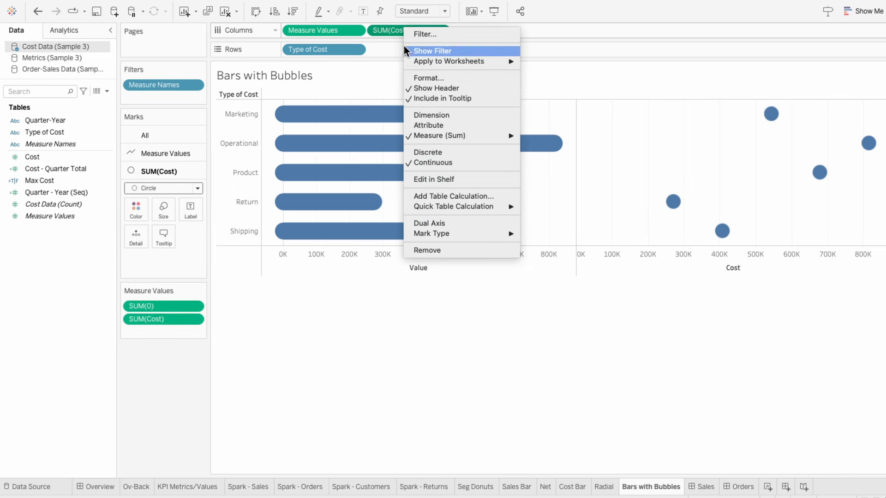
# Step: Combine Measure Values and SUM(Cost) into a dual-axis chart and synchronize the two axes
pyautogui.click(420, 223)
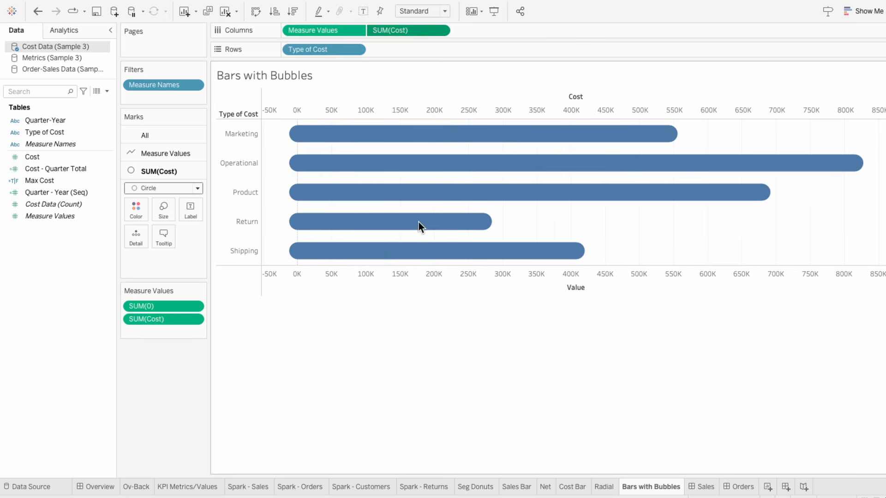
pyautogui.rightClick(411, 276)
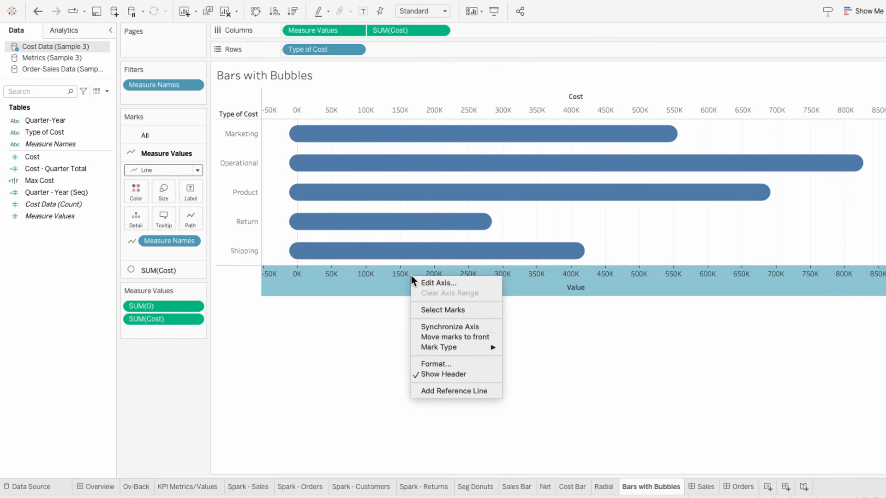
pyautogui.click(429, 327)
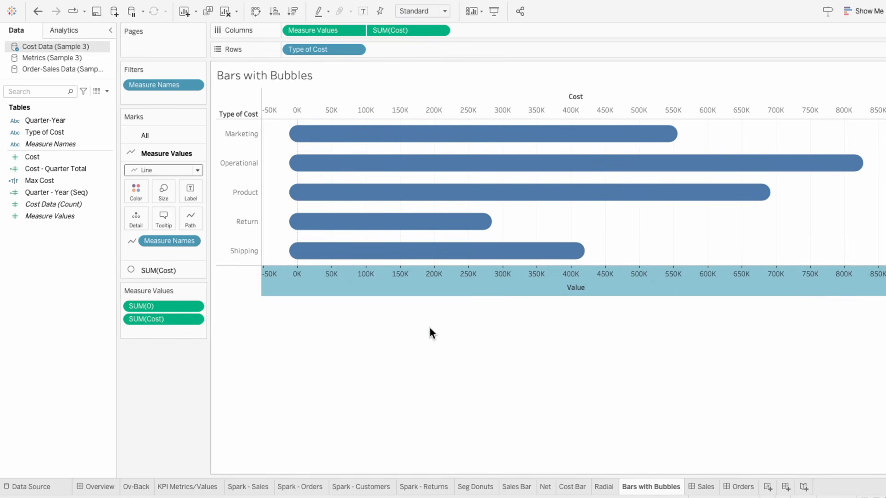
# Step: Color the Measure Values lines by both Type of Cost and Measure Names to give each bar a gradient
pyautogui.moveTo(76, 134); pyautogui.dragTo(160, 254)
pyautogui.click(133, 255)
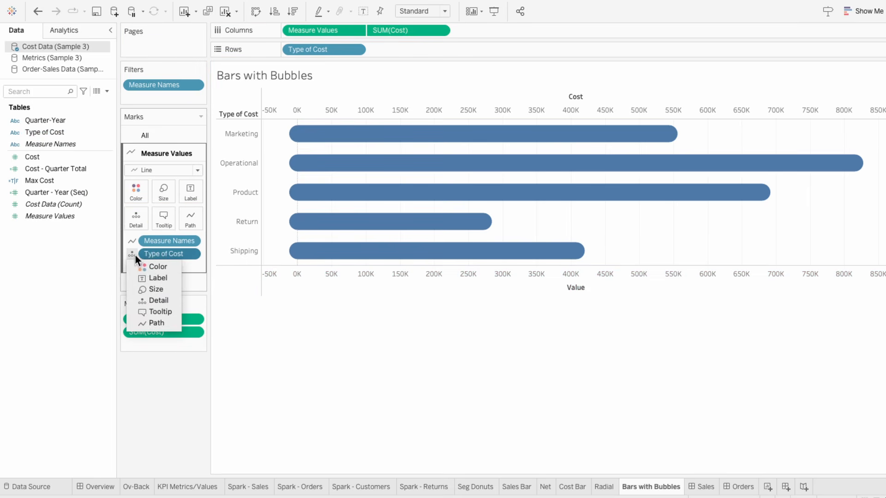
pyautogui.click(148, 265)
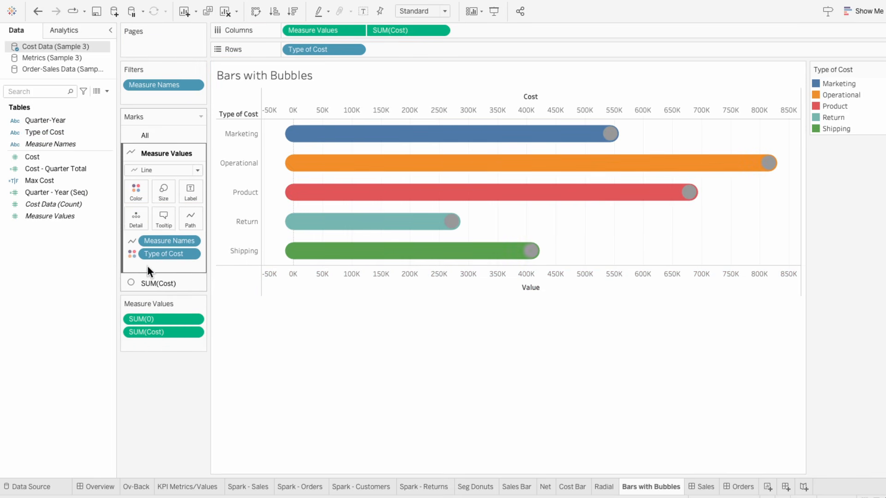
pyautogui.moveTo(68, 144); pyautogui.dragTo(135, 267)
pyautogui.click(132, 267)
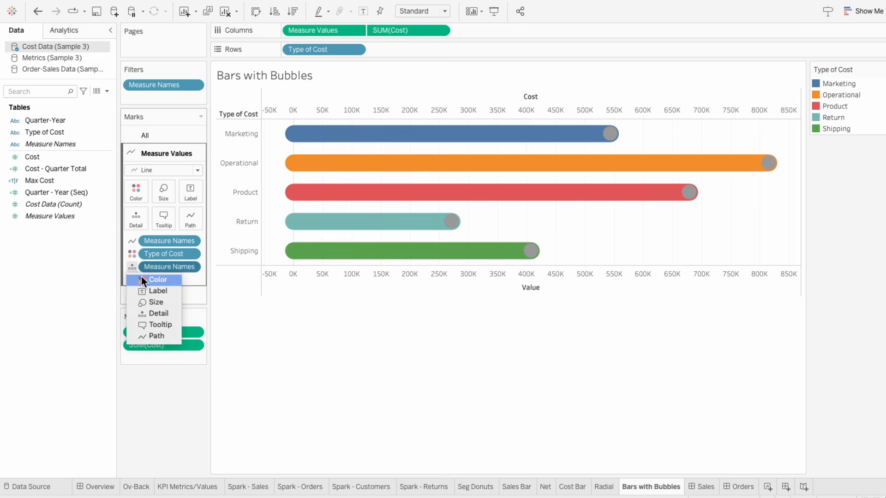
pyautogui.click(141, 276)
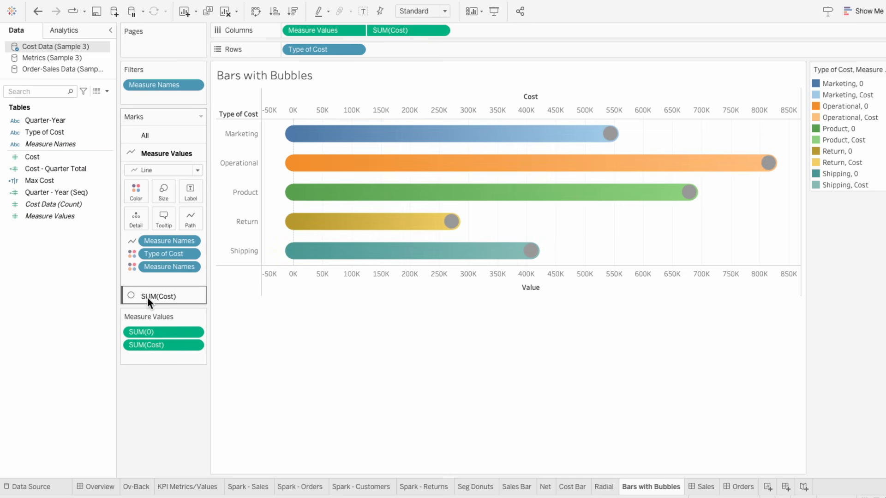
# Step: Color the SUM(Cost) circles by Type of Cost
pyautogui.click(148, 297)
pyautogui.moveTo(75, 132); pyautogui.dragTo(142, 261)
pyautogui.click(133, 260)
pyautogui.click(146, 270)
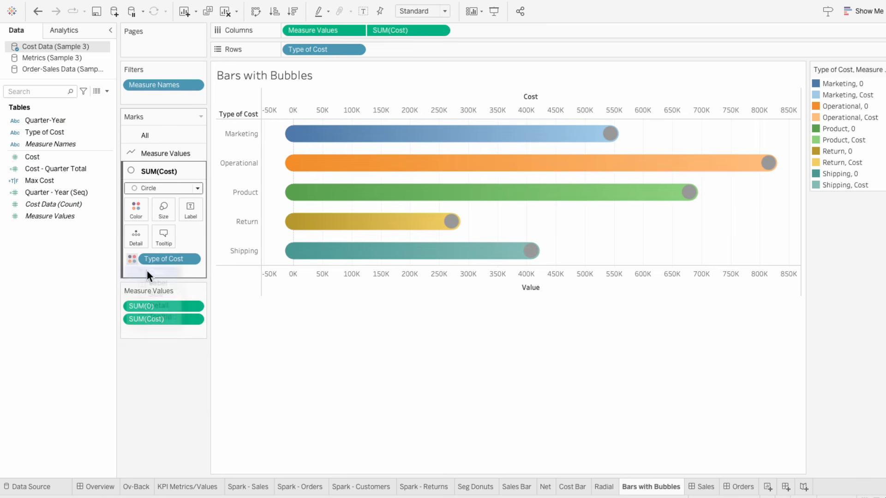
# Step: Recolor the bar gradients from a darker to a lighter tint: Marketing pink, Operational salmon, Product peach, Return green, Shipping teal
pyautogui.click(881, 70)
pyautogui.click(801, 79)
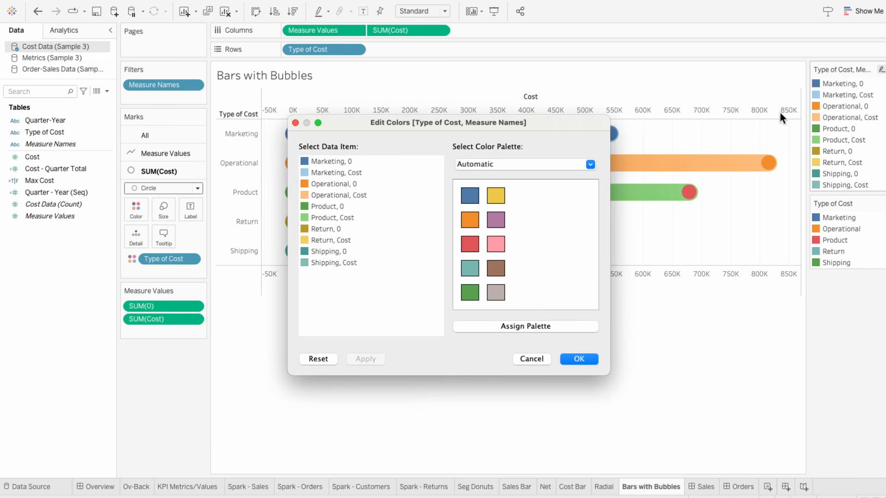
pyautogui.doubleClick(305, 159)
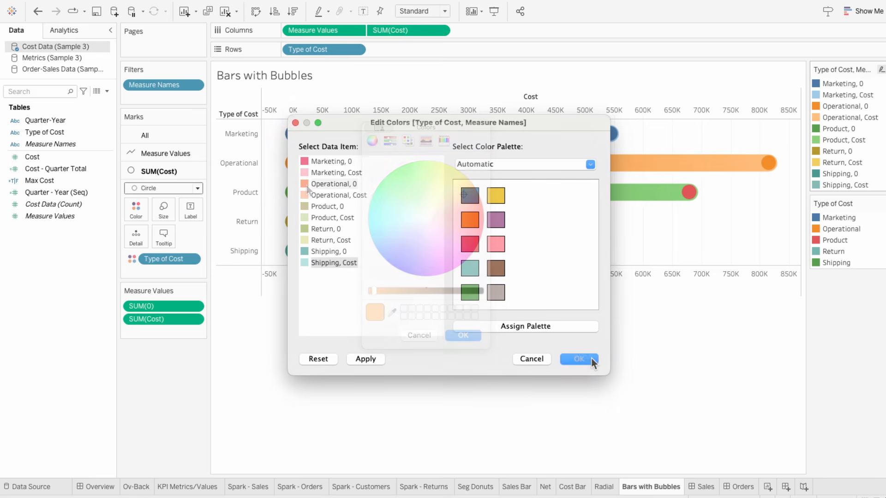
pyautogui.click(579, 359)
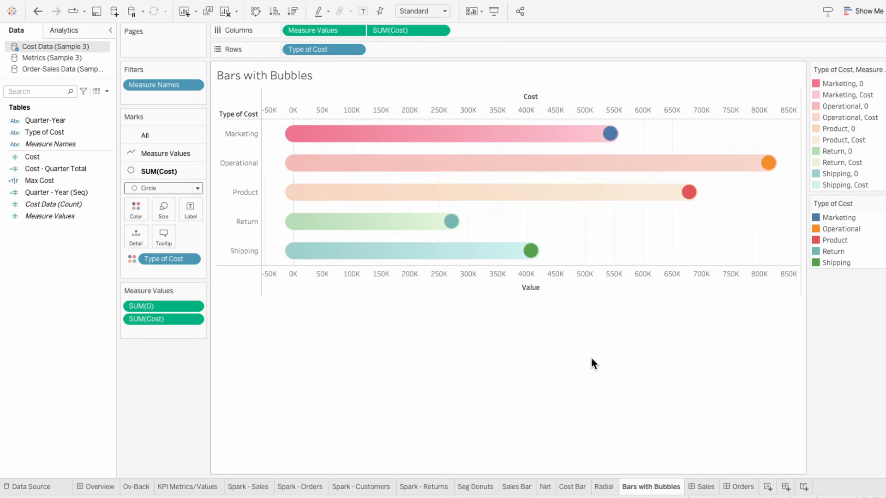
# Step: Recolor the Type of Cost circles with Marketing in pink, Operational in salmon and Product in peach
pyautogui.click(880, 204)
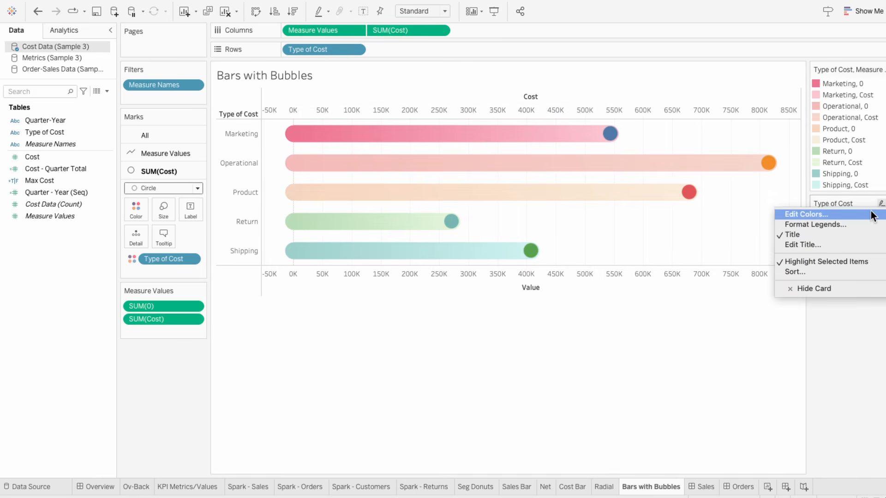
pyautogui.click(865, 215)
pyautogui.doubleClick(306, 160)
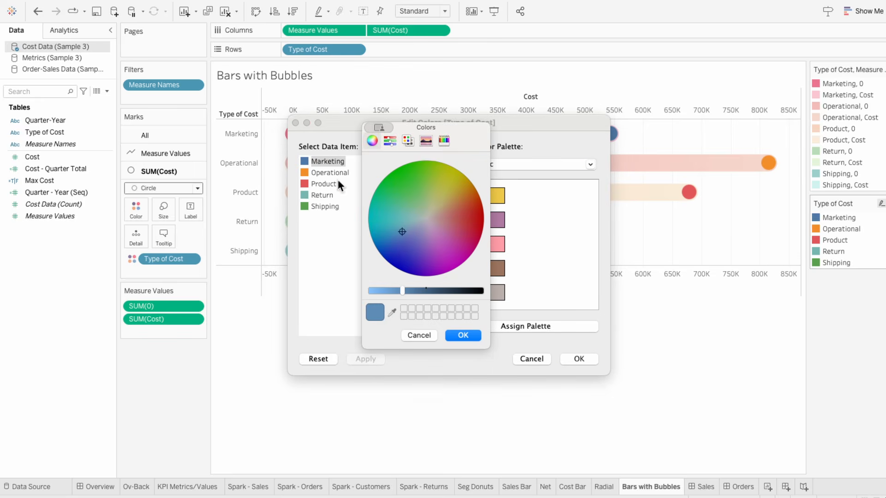
pyautogui.click(455, 224)
pyautogui.click(463, 335)
pyautogui.doubleClick(323, 172)
pyautogui.click(444, 215)
pyautogui.click(467, 341)
pyautogui.doubleClick(323, 184)
pyautogui.click(439, 212)
pyautogui.click(463, 335)
# Step: Set the Return circle to green and the Shipping circle to teal by sampling the bar legend colors, and apply the circle palette
pyautogui.doubleClick(307, 195)
pyautogui.click(816, 151)
pyautogui.click(463, 335)
pyautogui.doubleClick(307, 207)
pyautogui.click(392, 313)
pyautogui.click(816, 174)
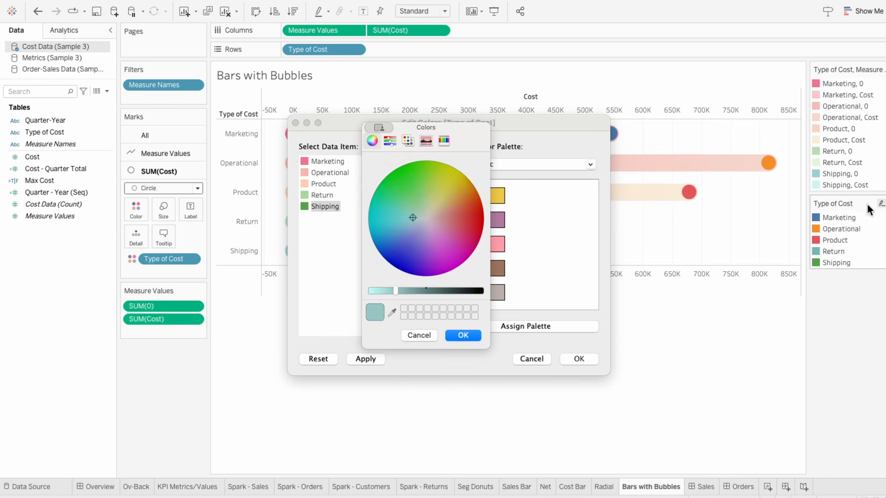
pyautogui.click(478, 334)
pyautogui.click(593, 359)
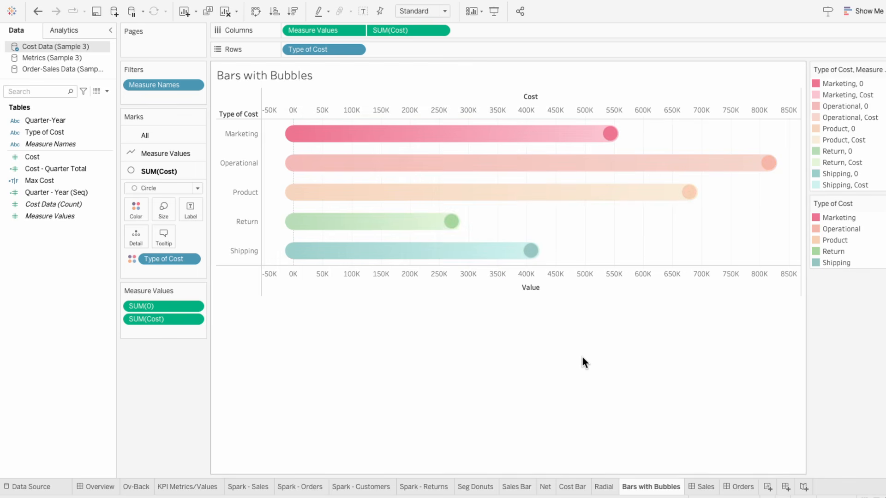
# Step: Enlarge the SUM(Cost) circles slightly so they match the thickness of the bars
pyautogui.click(162, 216)
pyautogui.moveTo(188, 235); pyautogui.dragTo(197, 235)
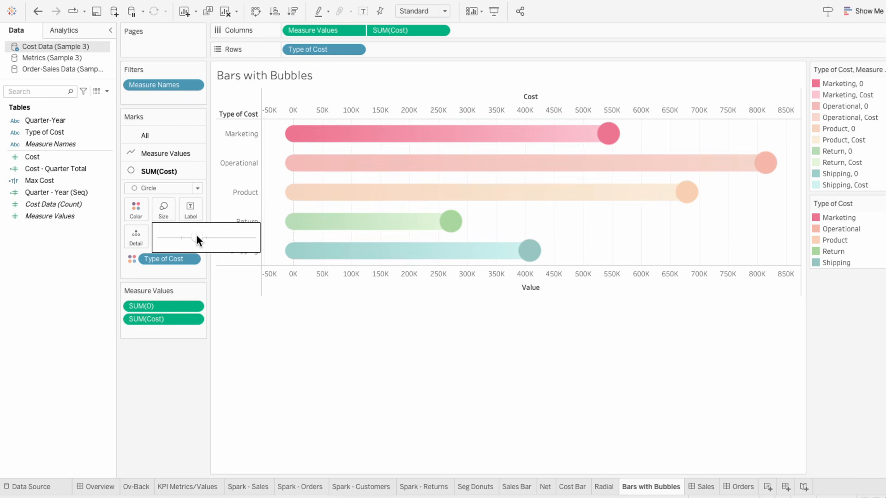
pyautogui.moveTo(193, 236); pyautogui.dragTo(189, 236)
pyautogui.click(218, 294)
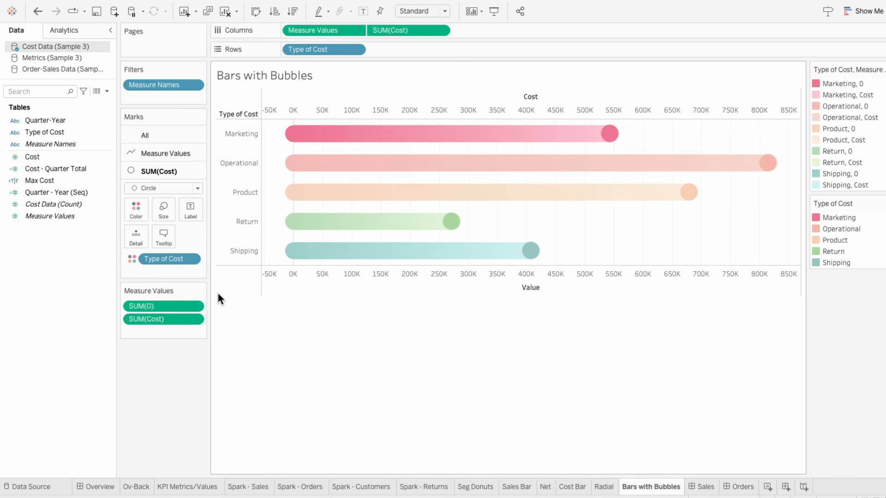
# Step: Add Cost to the circles as a Percent of Total quick table calculation and show it as their label
pyautogui.moveTo(69, 157); pyautogui.dragTo(156, 269)
pyautogui.rightClick(139, 270)
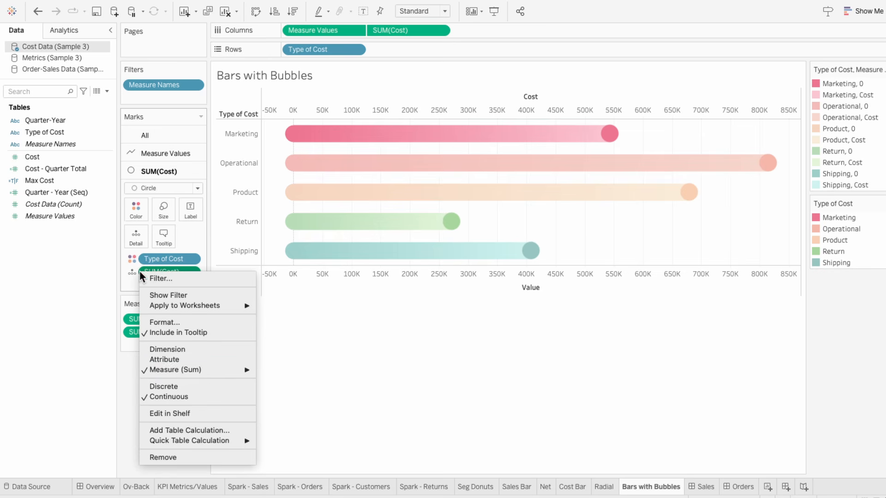
pyautogui.moveTo(176, 441)
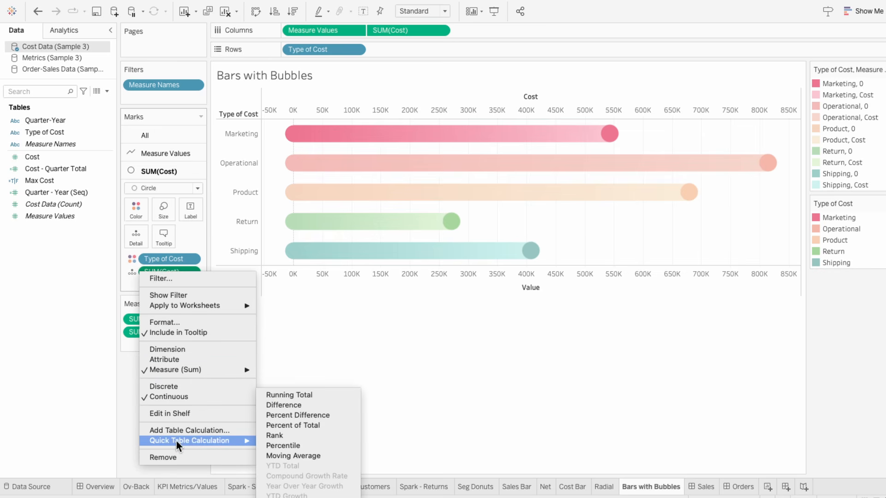
pyautogui.click(270, 429)
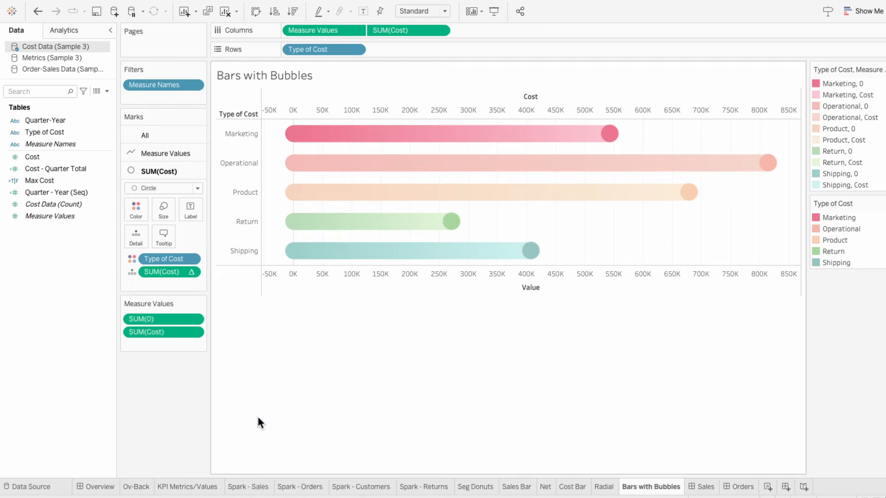
pyautogui.click(133, 272)
pyautogui.click(145, 295)
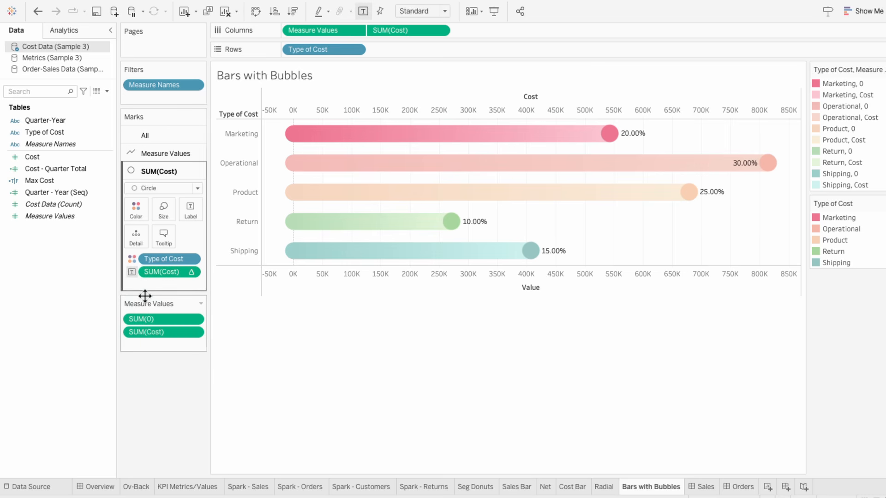
# Step: Format the percent-of-total labels as Percentage with 0 decimal places
pyautogui.rightClick(148, 270)
pyautogui.click(164, 314)
pyautogui.click(79, 150)
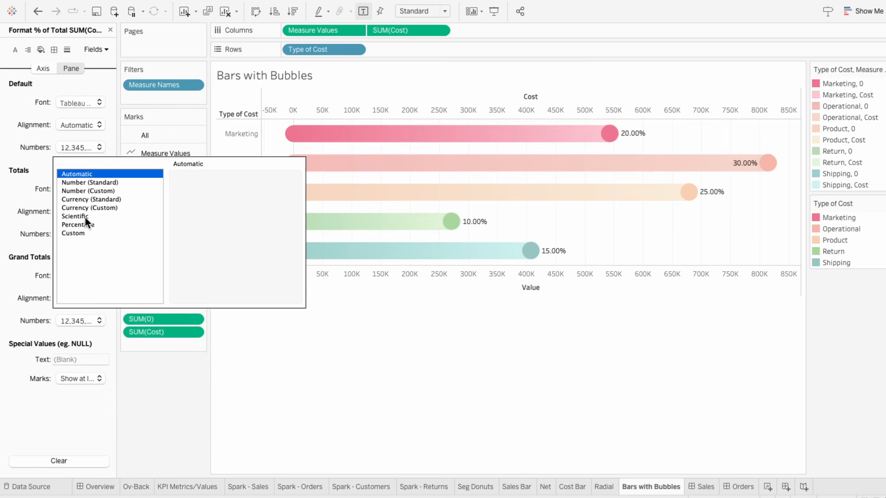
pyautogui.click(86, 226)
pyautogui.click(208, 193)
pyautogui.click(209, 193)
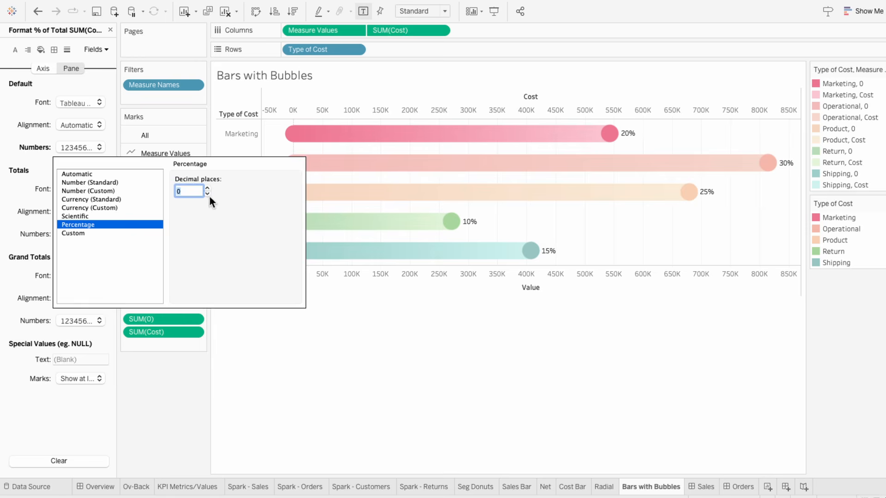
pyautogui.click(235, 342)
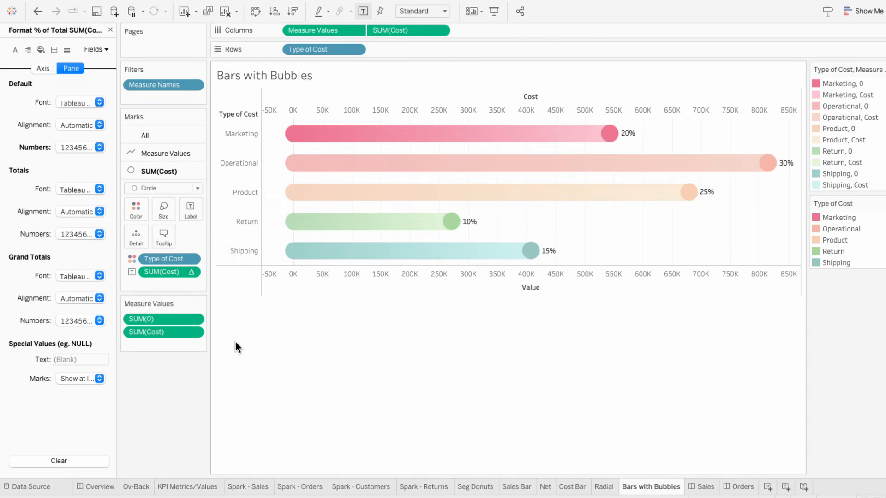
# Step: Align the circle labels to the horizontal center and vertical middle
pyautogui.click(194, 209)
pyautogui.click(260, 301)
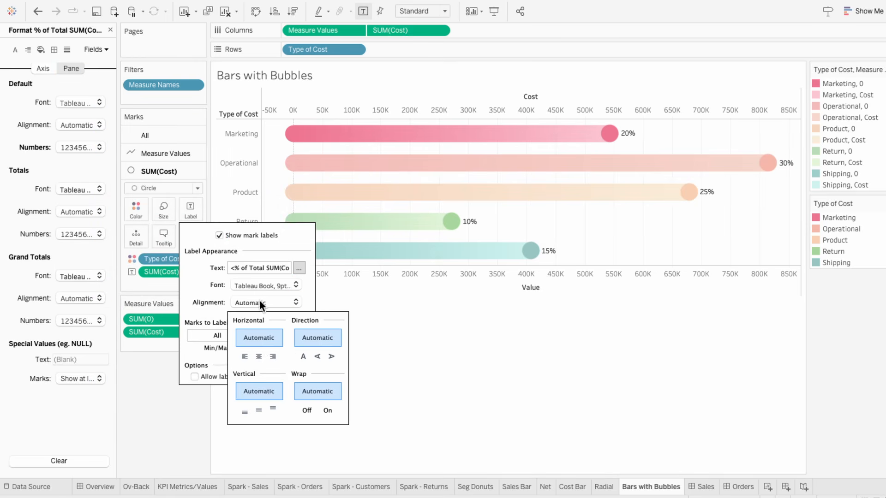
pyautogui.click(260, 357)
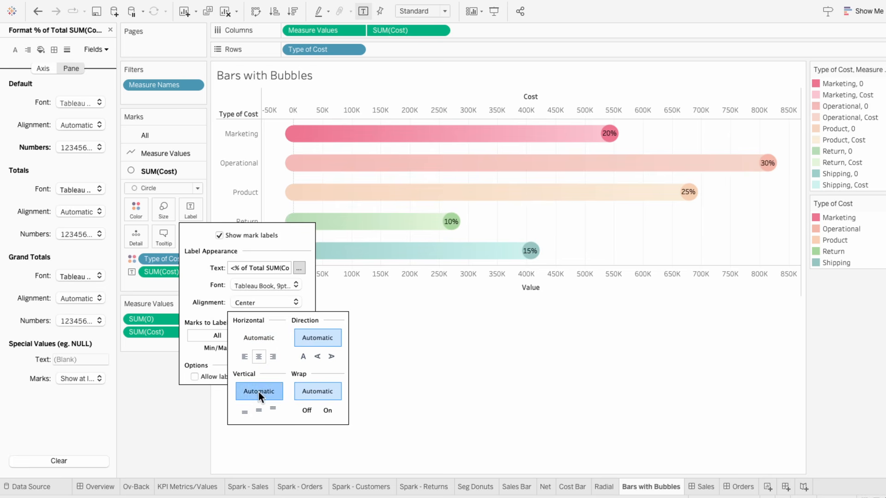
pyautogui.click(259, 409)
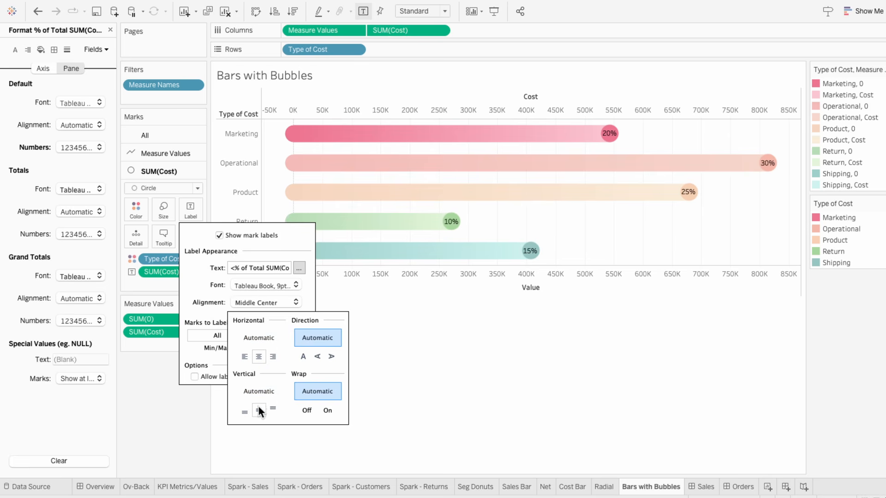
pyautogui.click(264, 302)
# Step: Format the circle labels in Tableau Regular, bold, size 8 and white, and accept the label text as it is
pyautogui.click(262, 285)
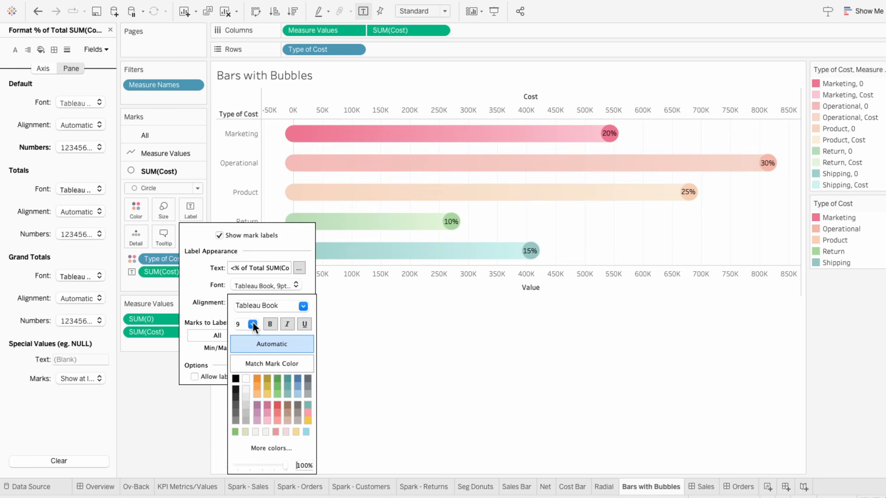
pyautogui.click(303, 307)
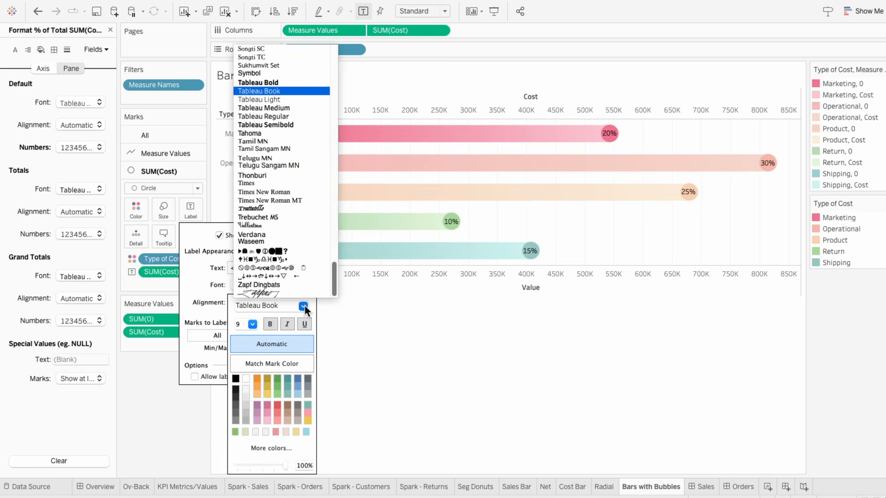
pyautogui.click(284, 118)
pyautogui.click(271, 324)
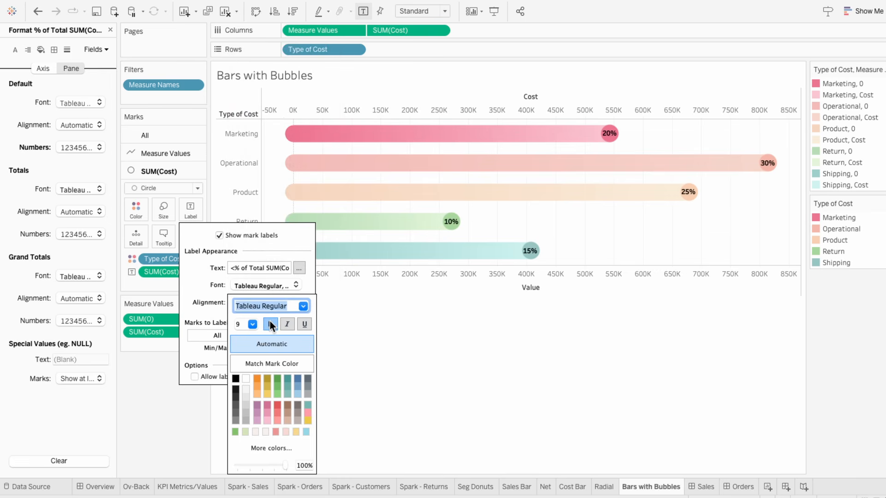
pyautogui.click(253, 325)
pyautogui.click(252, 333)
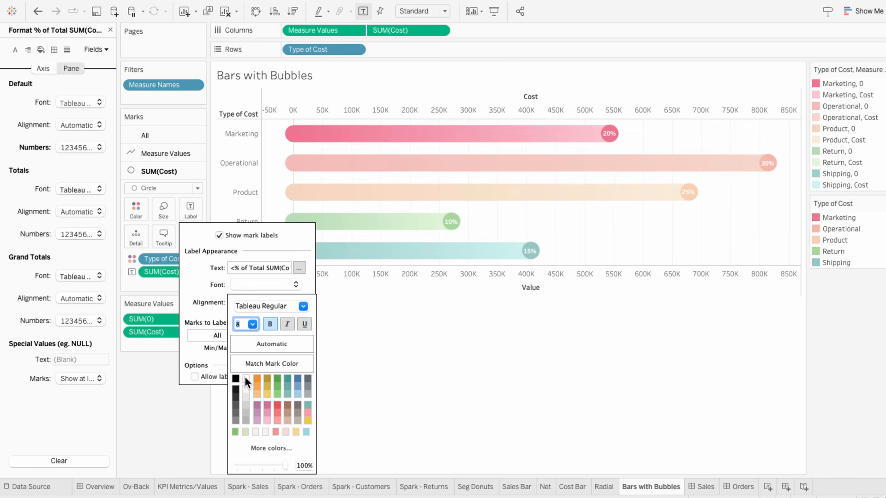
pyautogui.click(292, 267)
pyautogui.click(298, 268)
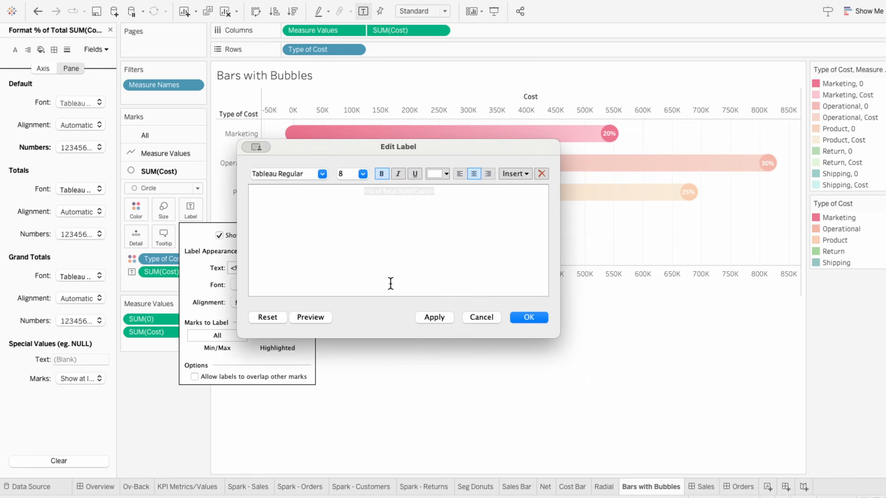
pyautogui.click(518, 319)
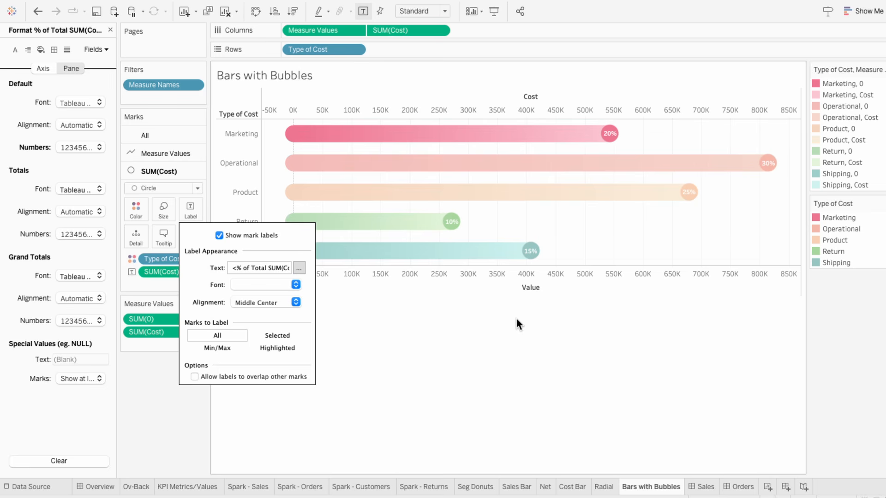
pyautogui.click(516, 319)
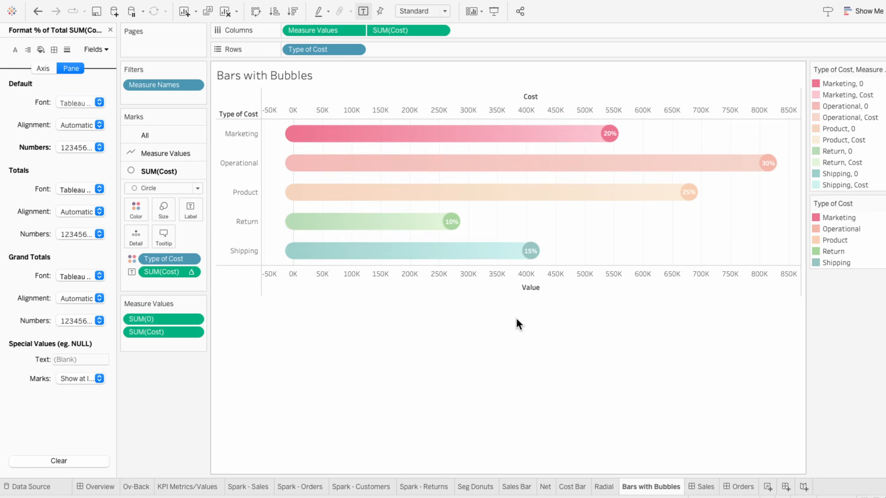
# Step: Hide the headers of the chart's Value and Cost axes
pyautogui.rightClick(479, 281)
pyautogui.click(498, 379)
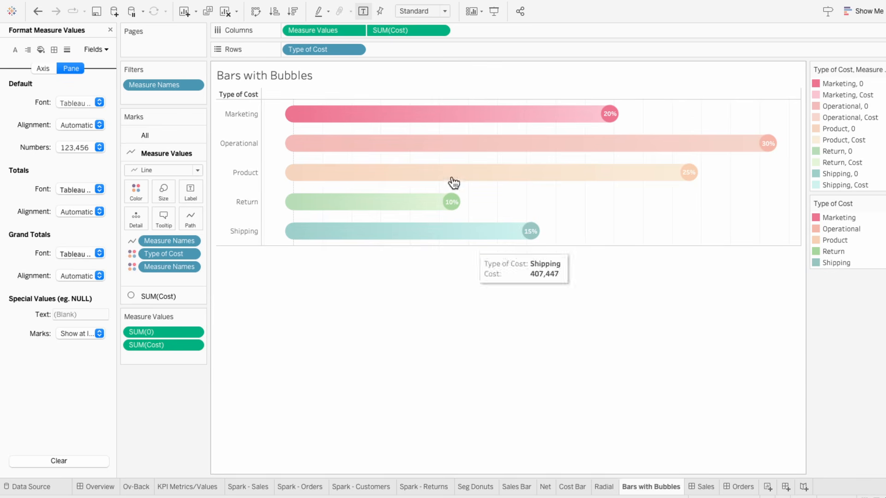
# Step: Set the worksheet shading of the Bars with Bubbles sheet to None
pyautogui.rightClick(251, 117)
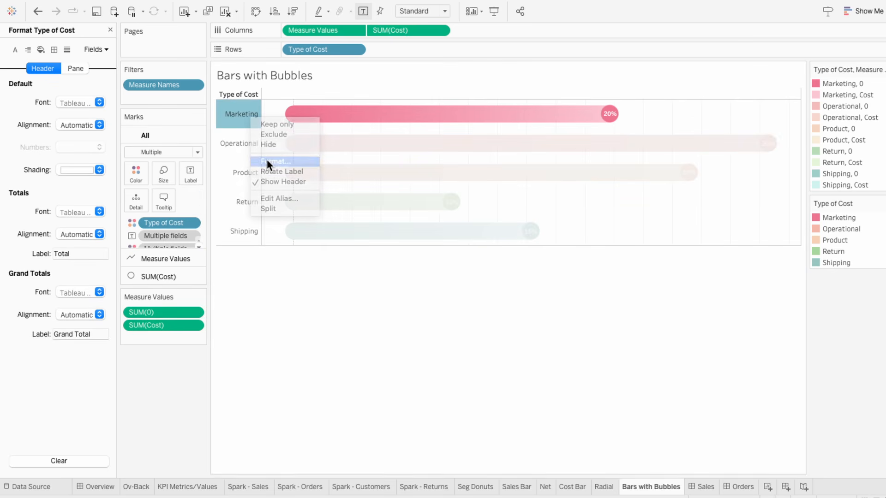
pyautogui.click(266, 158)
pyautogui.click(39, 49)
pyautogui.click(23, 71)
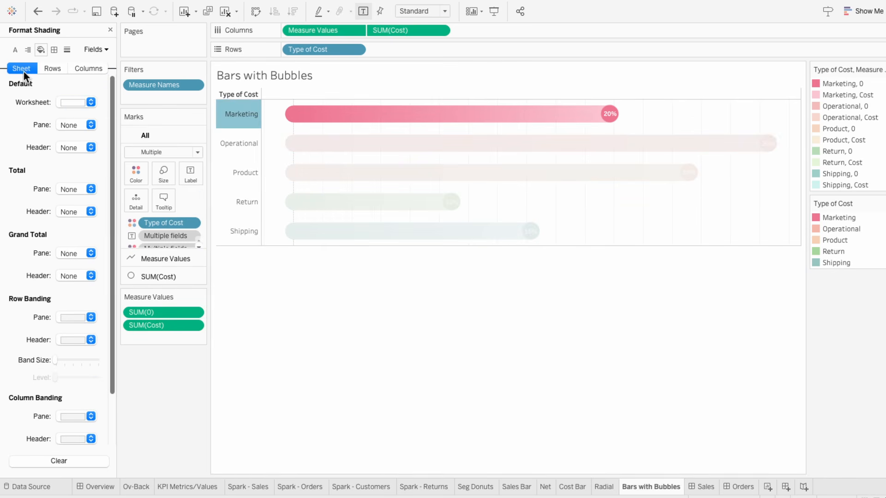
pyautogui.click(65, 101)
pyautogui.click(67, 119)
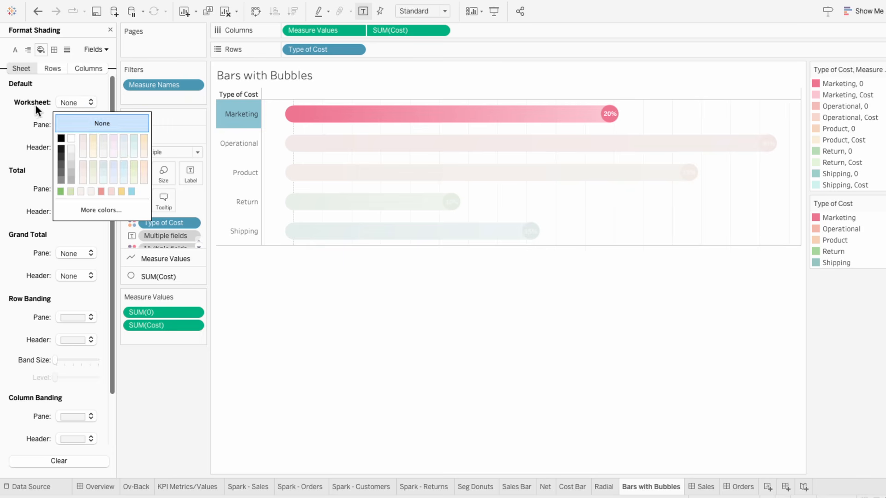
# Step: Set the worksheet's default font to Tableau Regular in black
pyautogui.click(16, 49)
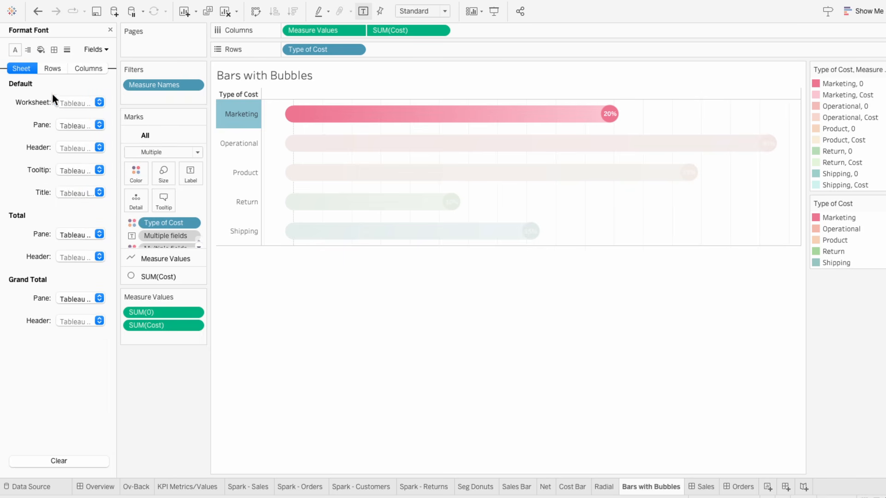
pyautogui.click(65, 102)
pyautogui.click(79, 141)
pyautogui.click(77, 165)
pyautogui.click(129, 124)
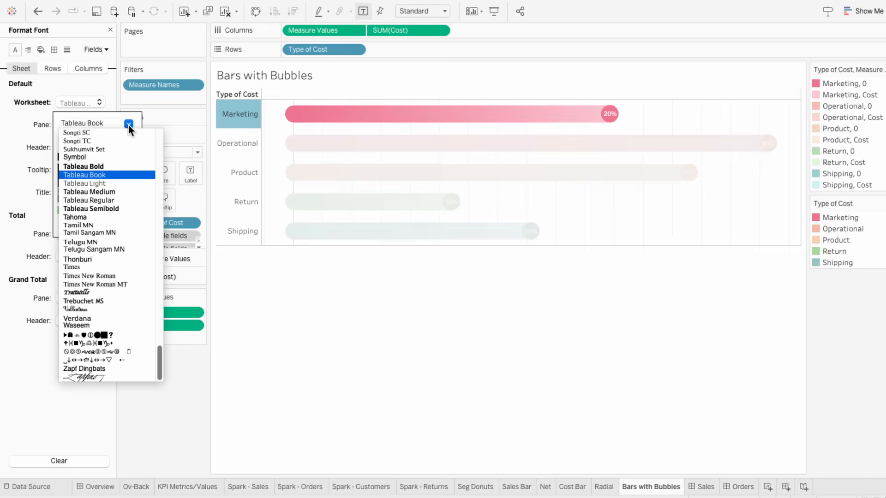
pyautogui.click(115, 201)
pyautogui.click(61, 158)
pyautogui.click(16, 132)
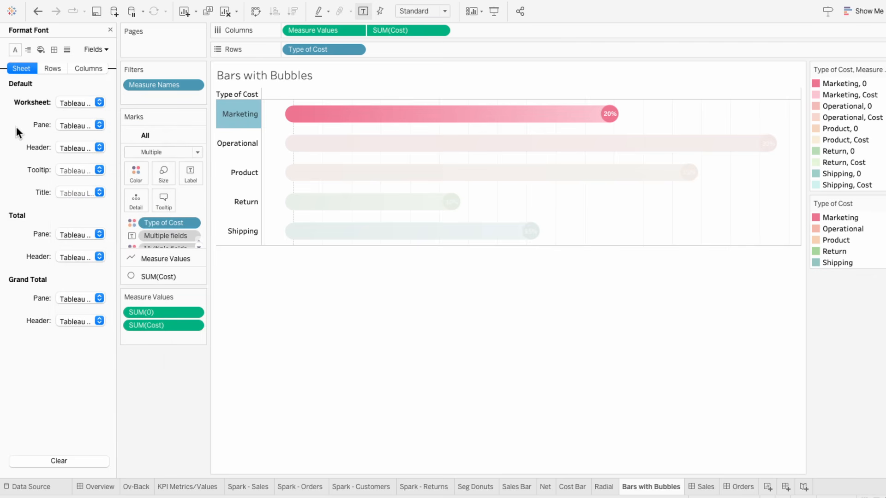
# Step: Set the pane borders of the worksheet's row divider and column divider to None
pyautogui.click(54, 50)
pyautogui.click(76, 326)
pyautogui.click(76, 334)
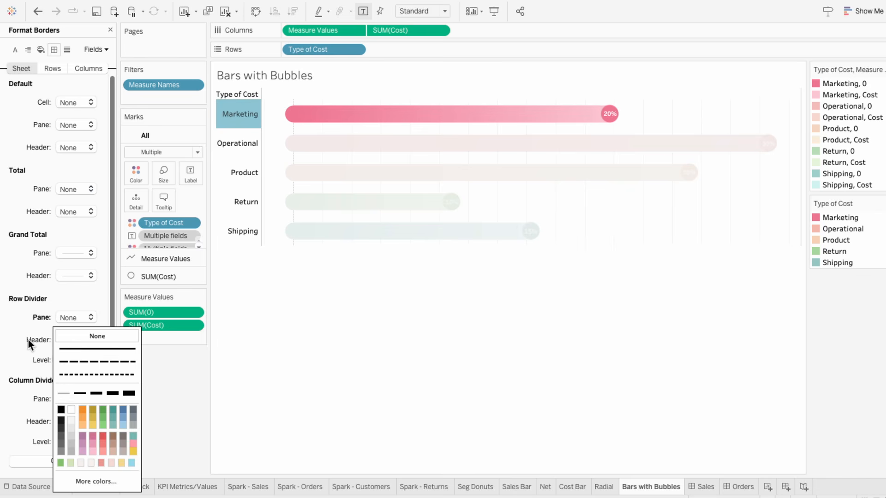
pyautogui.click(83, 402)
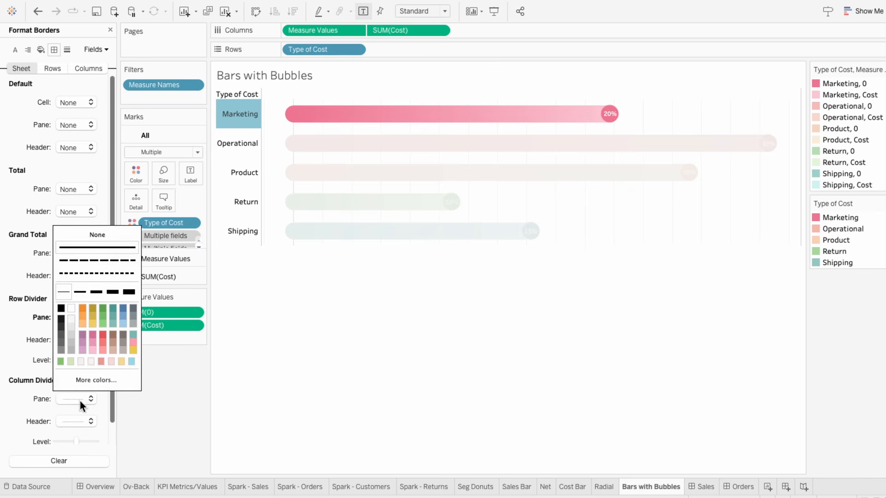
pyautogui.click(69, 234)
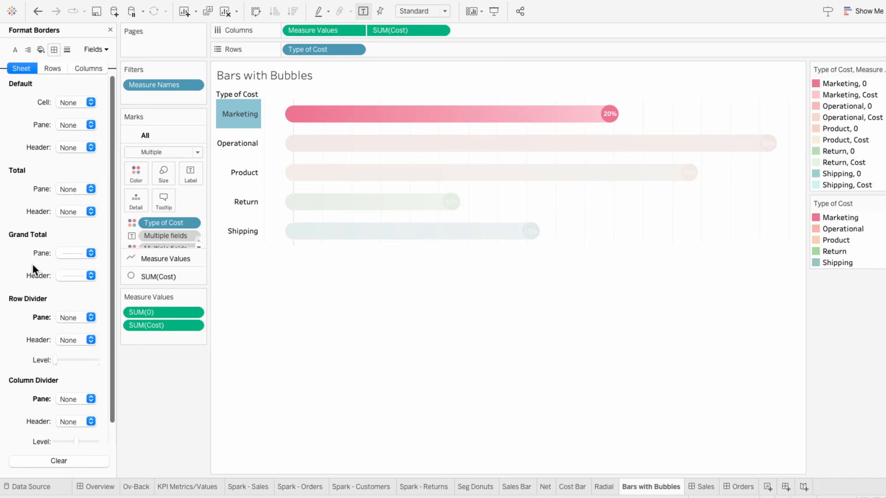
# Step: Set the worksheet's zero lines and the columns' grid lines to None, and close the formatting options
pyautogui.click(67, 50)
pyautogui.click(74, 119)
pyautogui.click(74, 143)
pyautogui.click(81, 68)
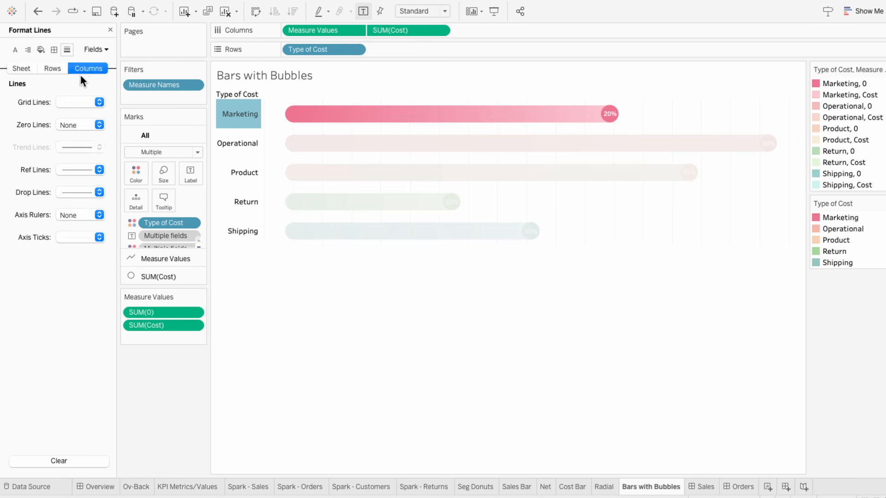
pyautogui.click(76, 102)
pyautogui.click(78, 69)
pyautogui.click(110, 30)
# Step: Hide the Type of Cost field label above the row headers
pyautogui.click(222, 107)
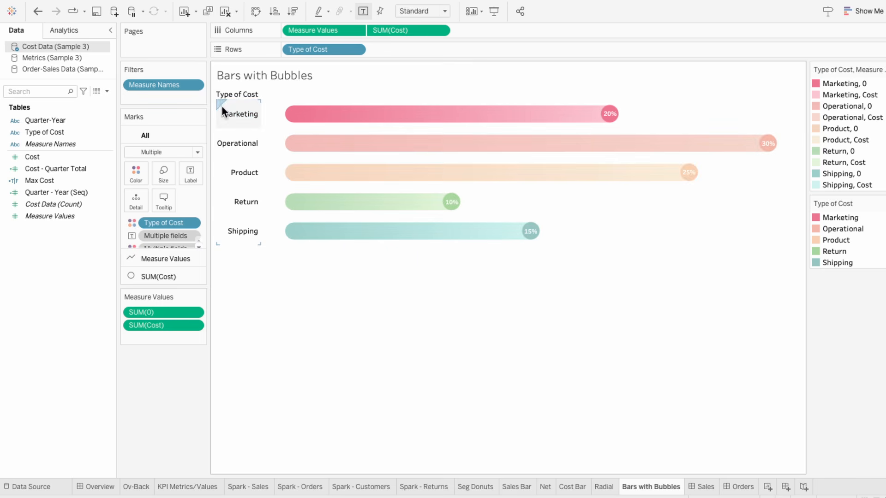
pyautogui.rightClick(233, 92)
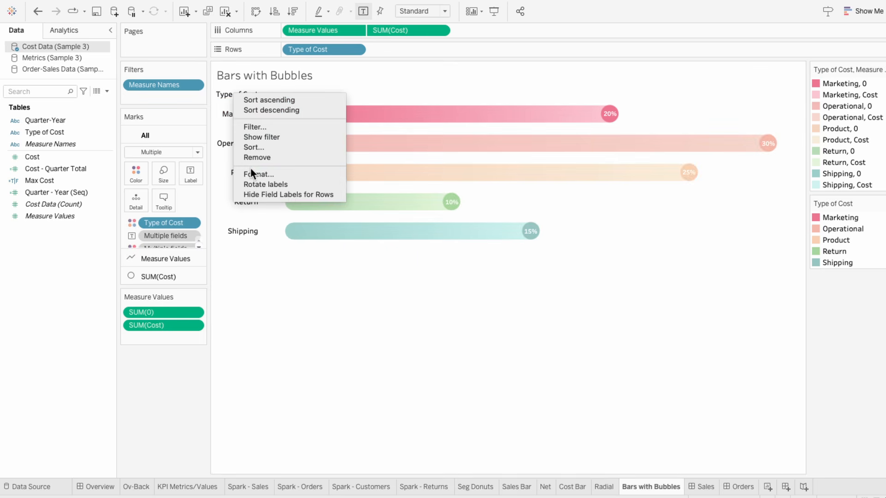
pyautogui.click(256, 193)
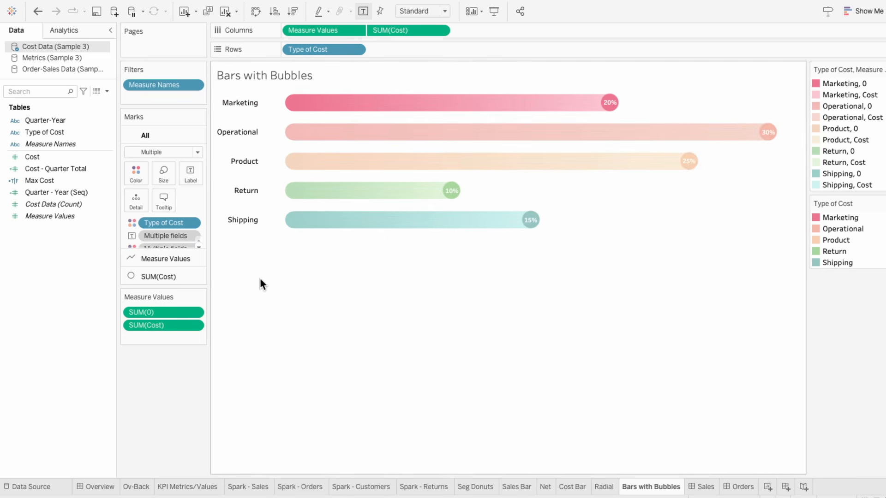
# Step: Float the Bars with Bubbles sheet over the empty card on the Overview dashboard, without its title and color legends
pyautogui.click(102, 488)
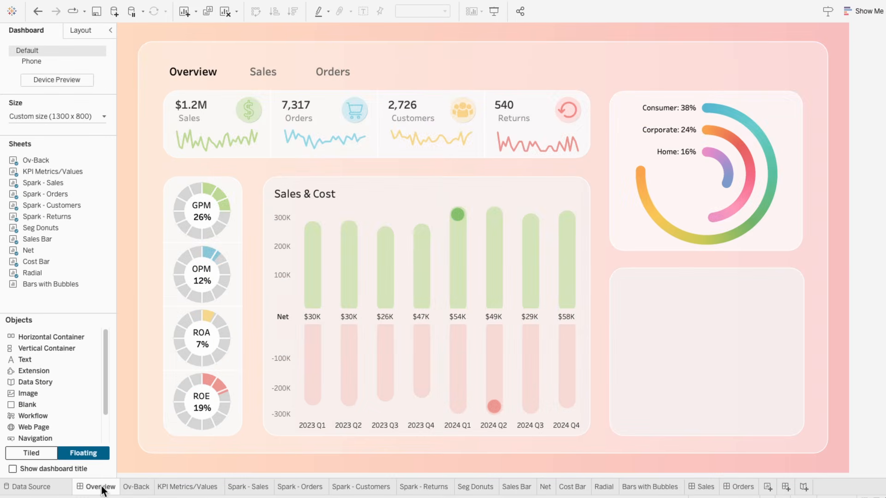
pyautogui.moveTo(40, 284); pyautogui.dragTo(619, 274)
pyautogui.rightClick(646, 281)
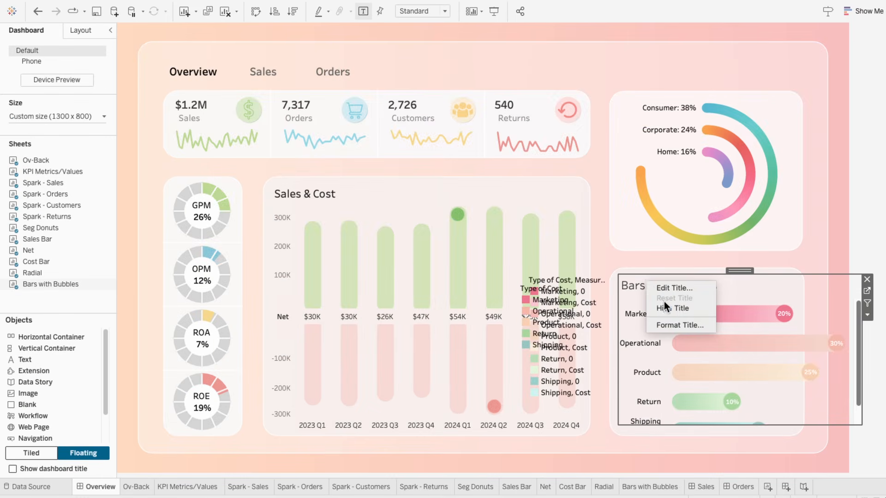
pyautogui.click(671, 309)
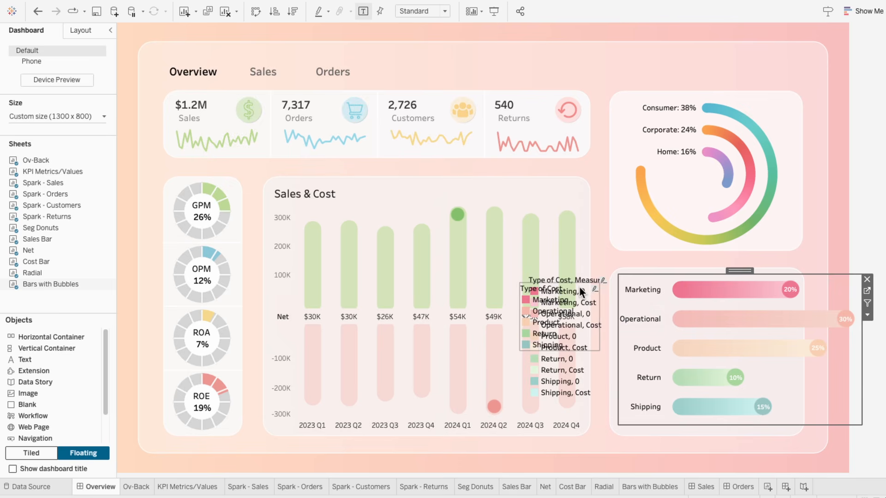
pyautogui.click(589, 298)
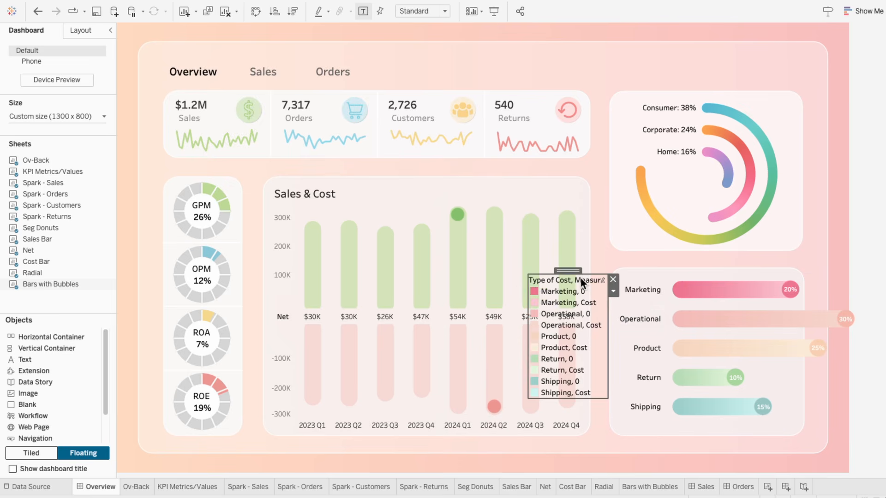
pyautogui.click(613, 279)
# Step: Fit the bars chart to Entire View and resize it to fit inside its card, leaving room above for a title
pyautogui.moveTo(859, 424); pyautogui.dragTo(794, 436)
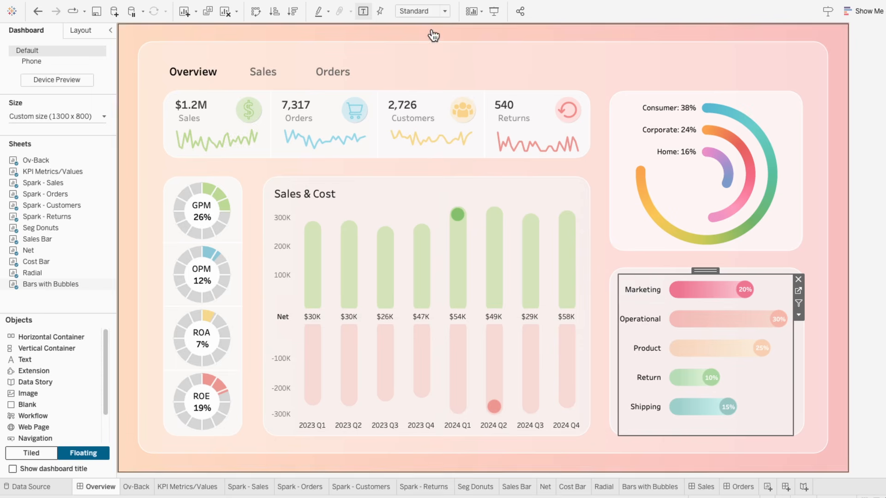
pyautogui.click(417, 10)
pyautogui.click(427, 48)
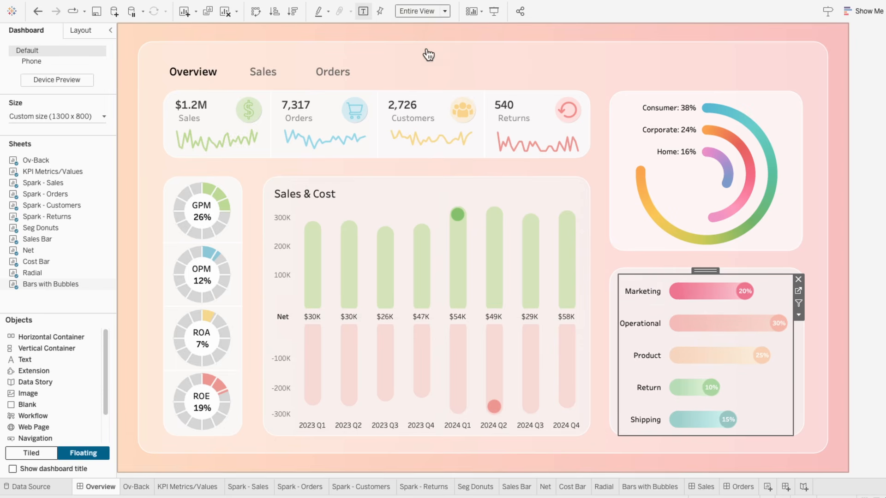
pyautogui.moveTo(692, 272); pyautogui.dragTo(690, 290)
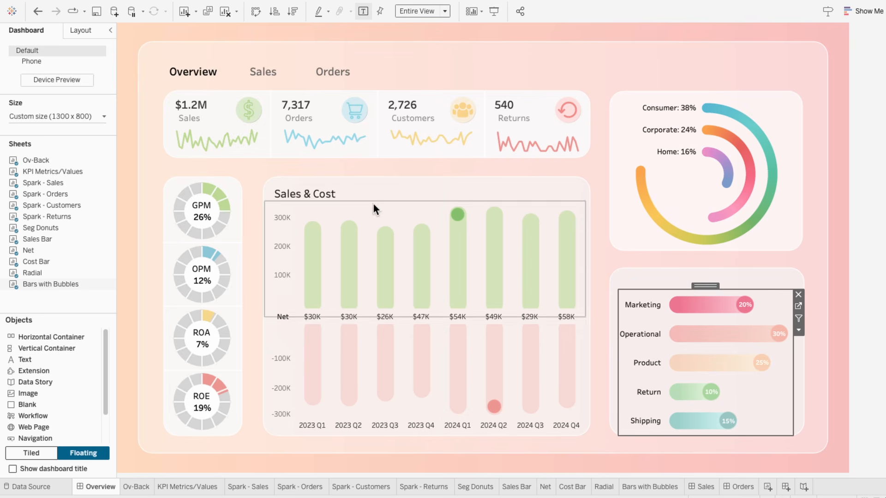
# Step: Duplicate the Sales & Cost title onto the radial chart's card, change its text to "GPM By Segment" and widen it to fit
pyautogui.click(313, 193)
pyautogui.moveTo(310, 185); pyautogui.dragTo(648, 92)
pyautogui.rightClick(645, 99)
pyautogui.click(651, 105)
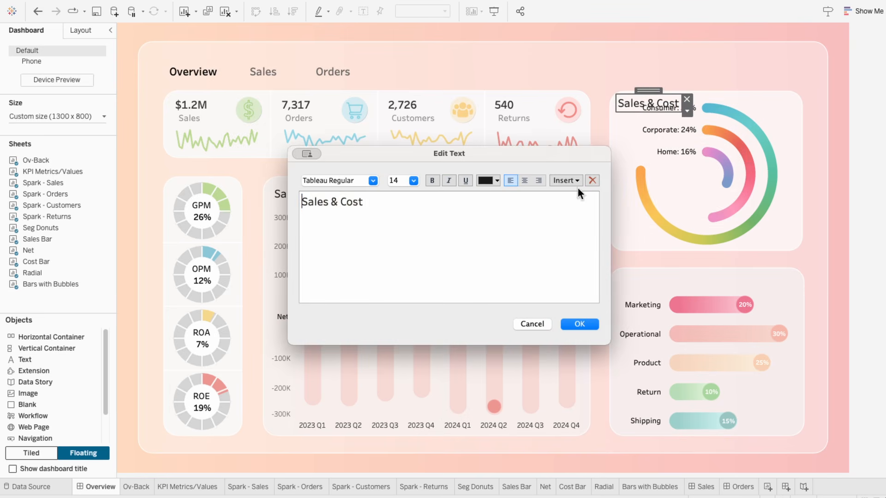
pyautogui.write('GPM By Segment')
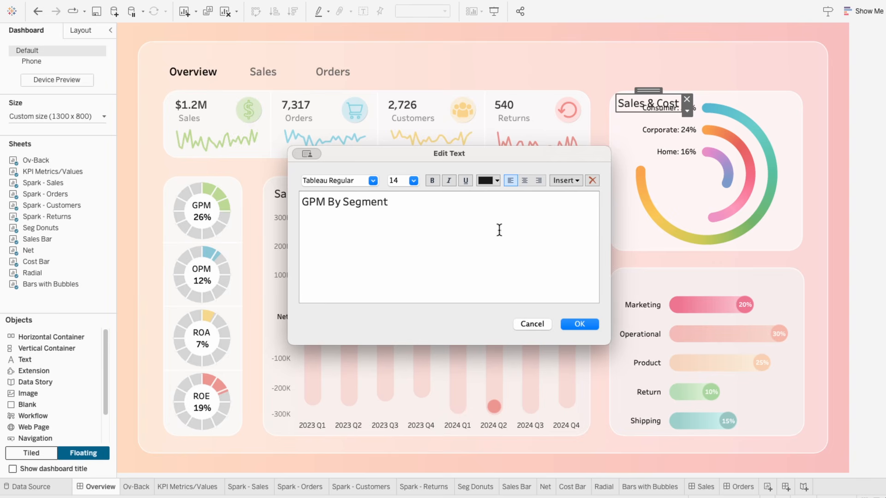
pyautogui.click(577, 324)
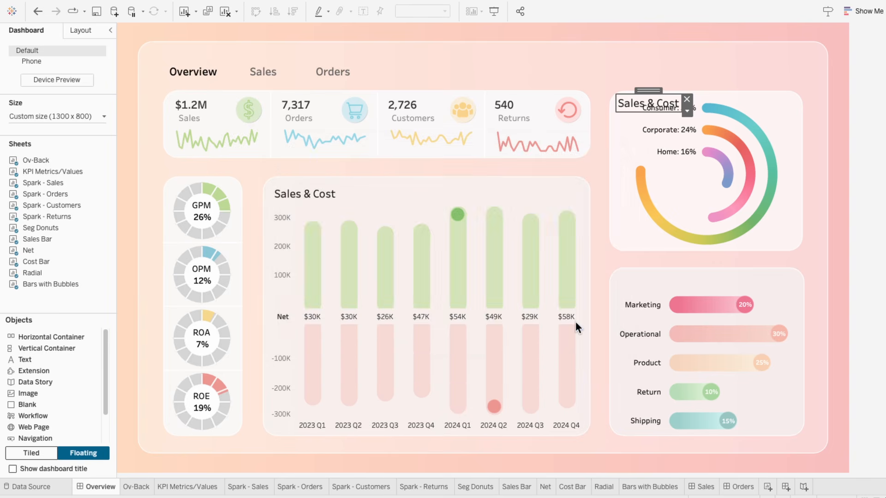
pyautogui.moveTo(682, 107); pyautogui.dragTo(737, 103)
# Step: Duplicate the GPM By Segment title above the bars chart and change the copy's text to "Cost Breakdown"
pyautogui.hotkey('ctrl', 'v')
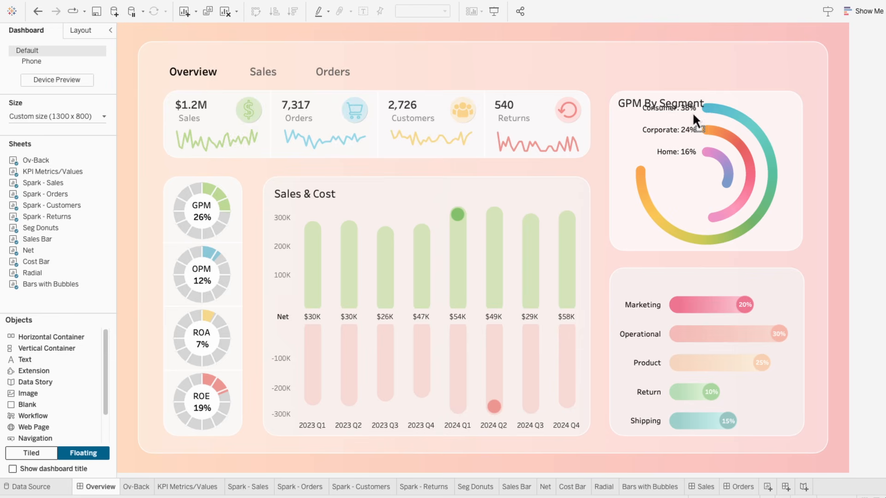
pyautogui.rightClick(675, 284)
pyautogui.click(693, 286)
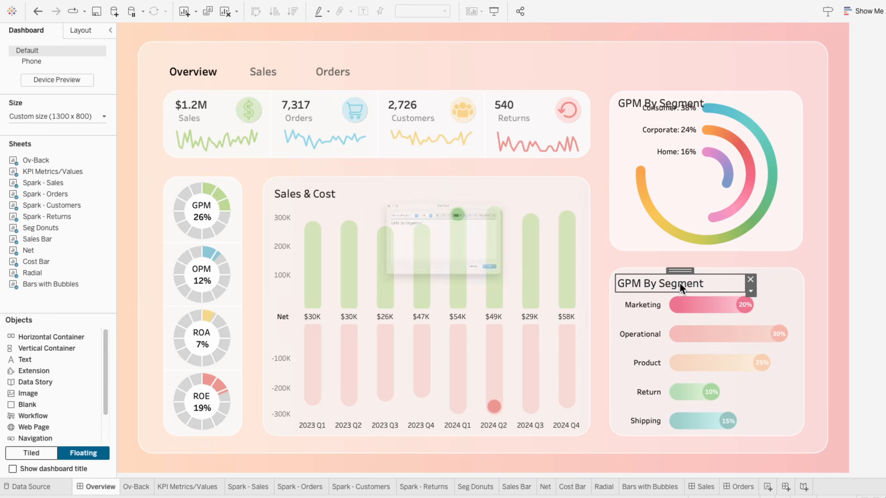
pyautogui.moveTo(520, 219); pyautogui.dragTo(292, 185)
pyautogui.write('Cost Breakdown')
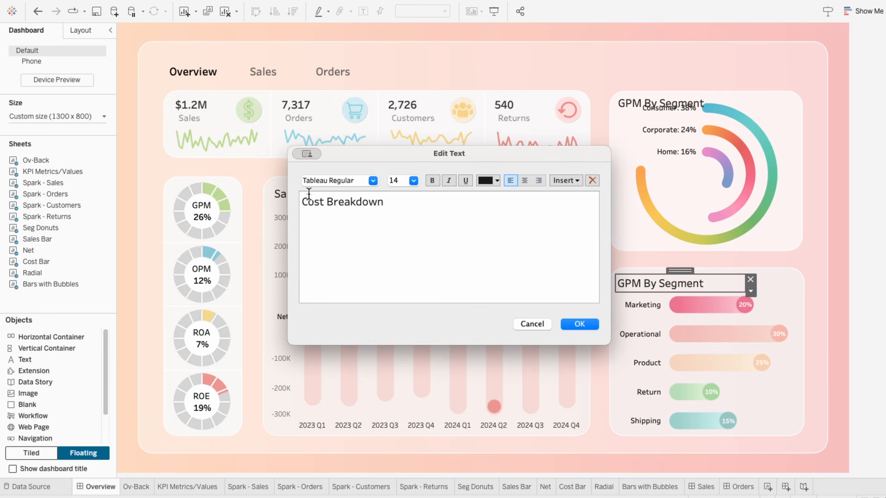
pyautogui.click(579, 324)
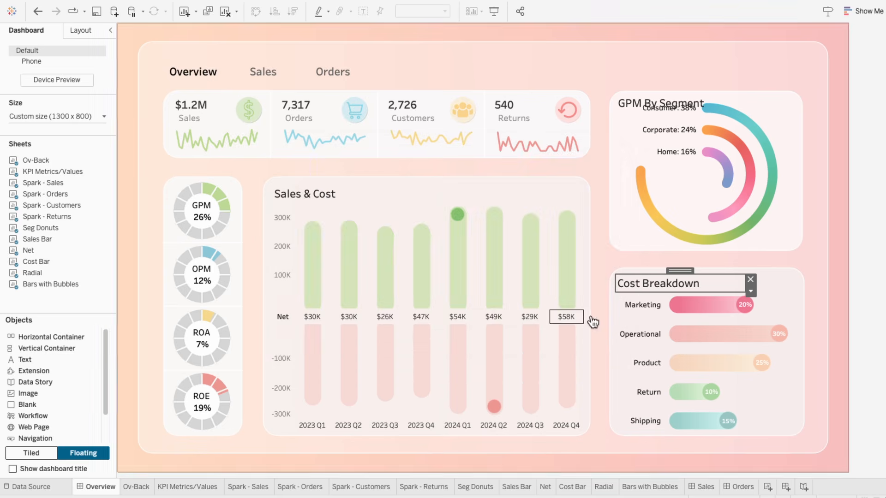
# Step: Shrink the radial chart from its upper edge to make room for the GPM By Segment title
pyautogui.moveTo(784, 96); pyautogui.dragTo(783, 111)
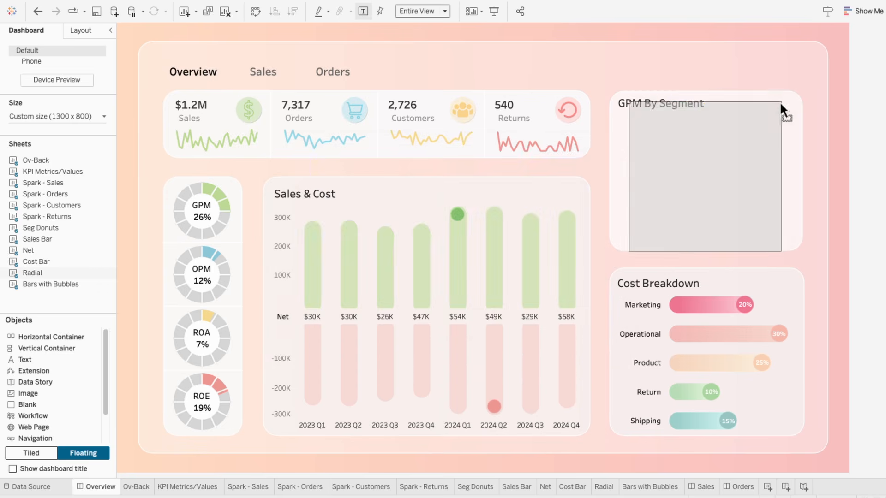